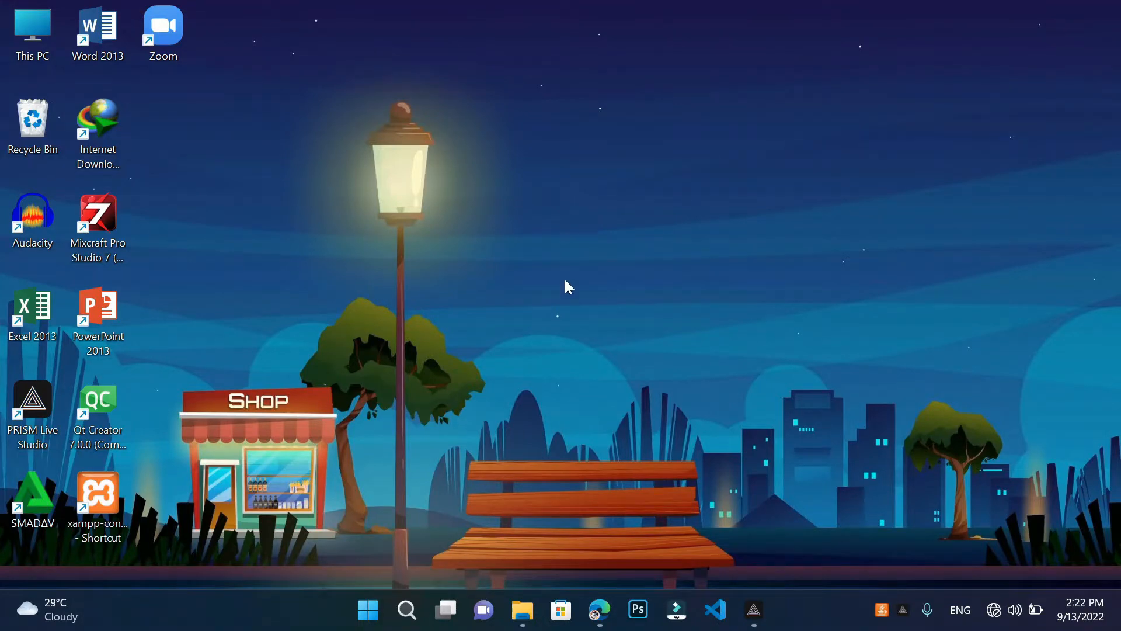
# Open the system properties for This PC from File Explorer
pyautogui.click(528, 597)
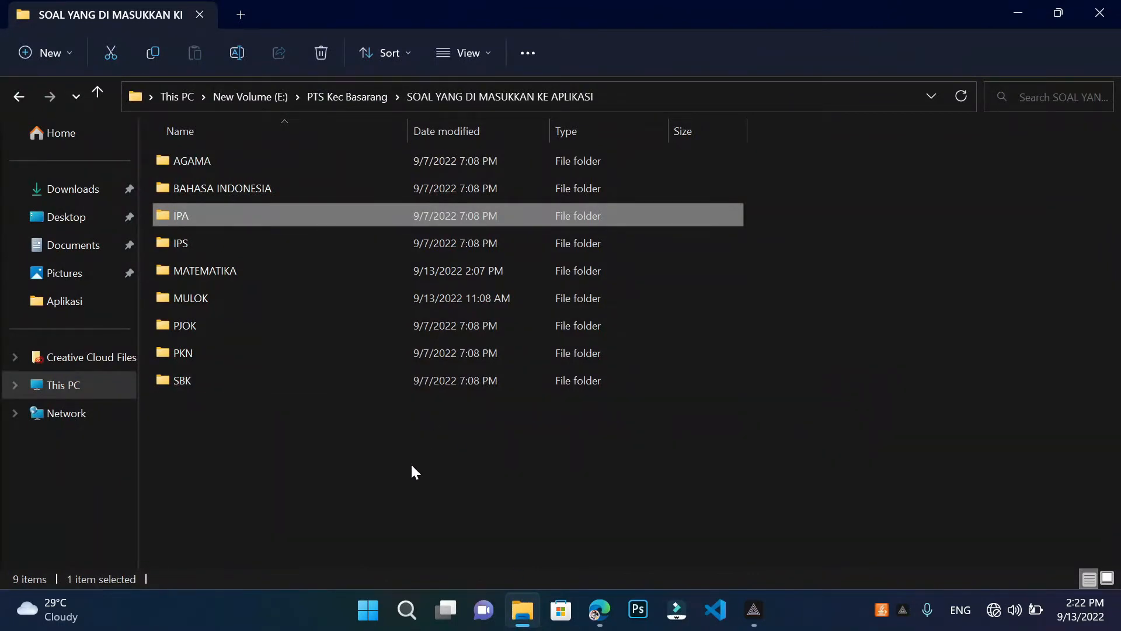
pyautogui.click(97, 396)
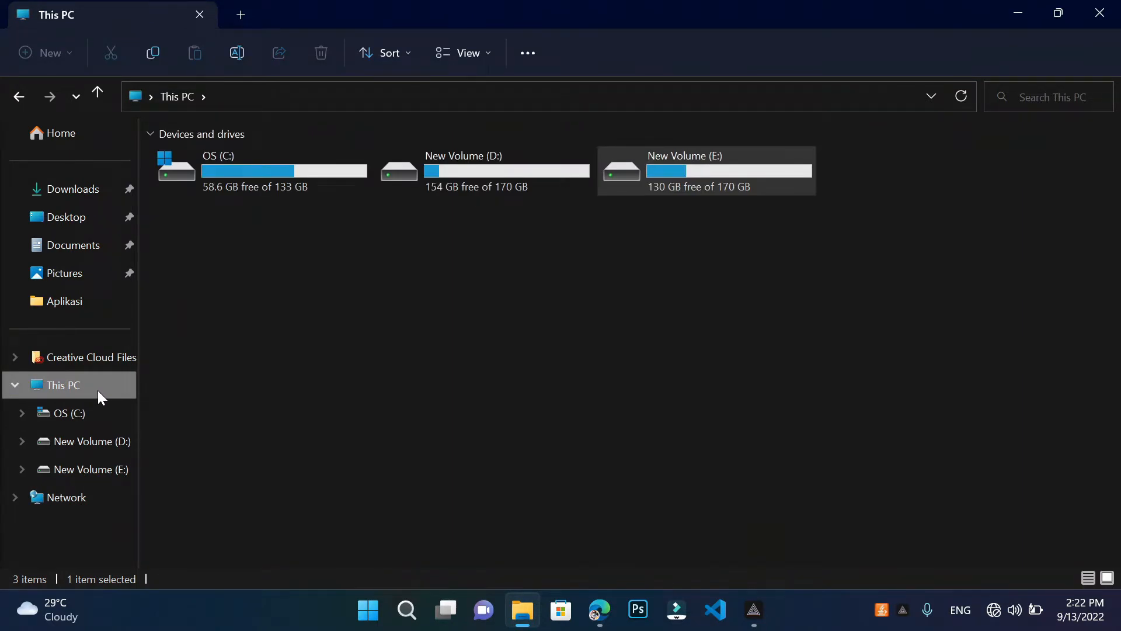
pyautogui.rightClick(96, 390)
pyautogui.click(161, 340)
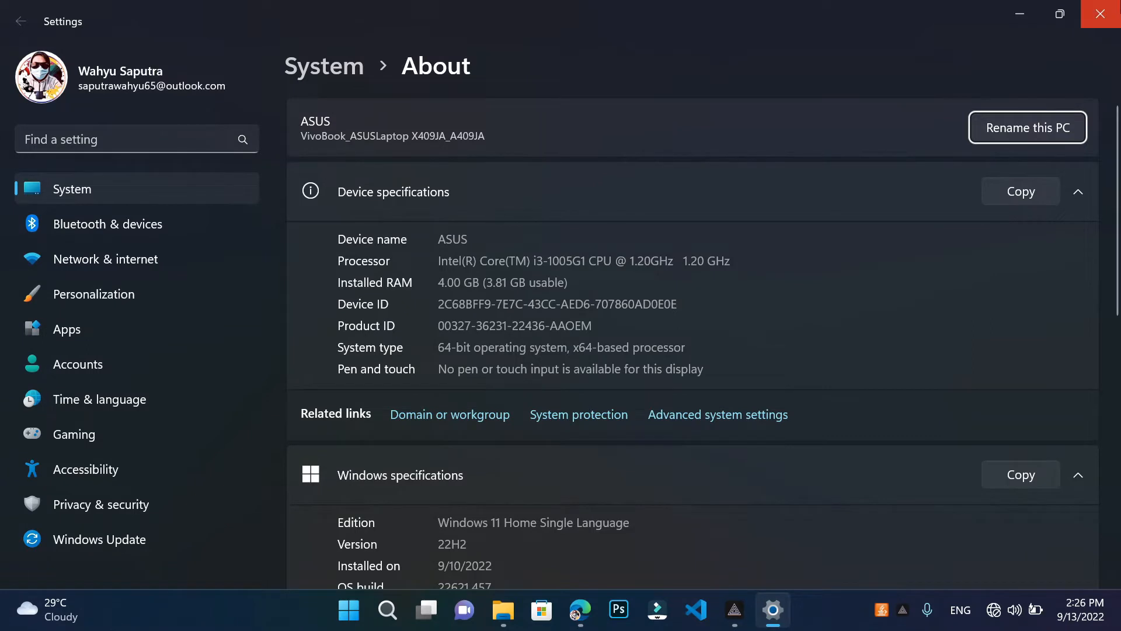
# Close the Settings About page after checking the 4.00 GB RAM, 64-bit specs
pyautogui.click(1101, 14)
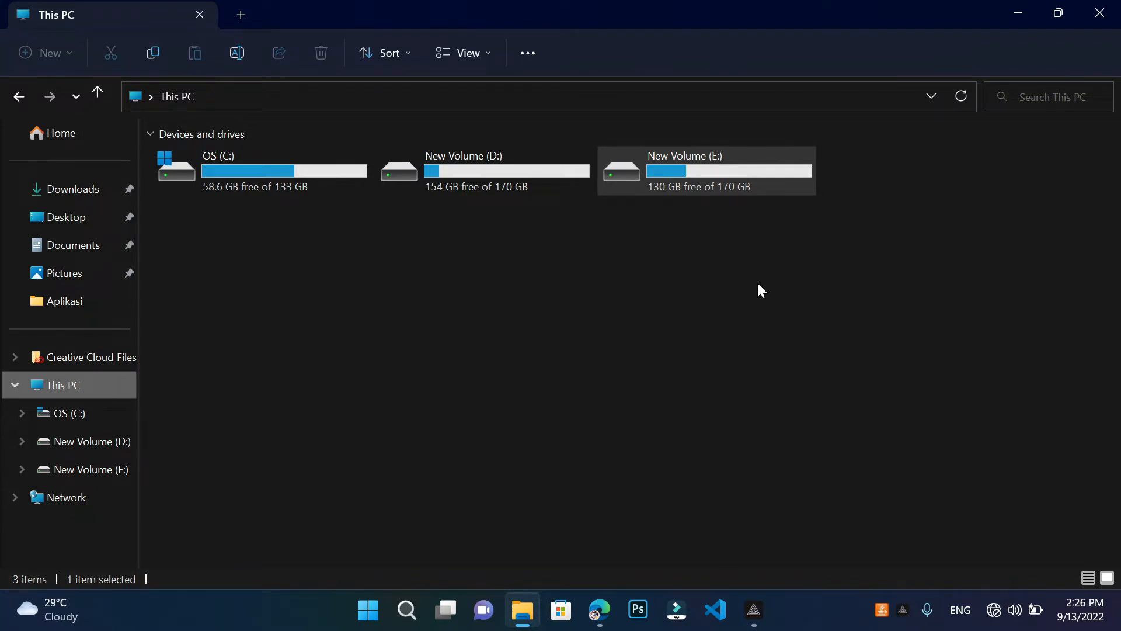
# Go to E:\file candy and select the VirtualBox-6.1.32-149290-Win installer
pyautogui.doubleClick(713, 175)
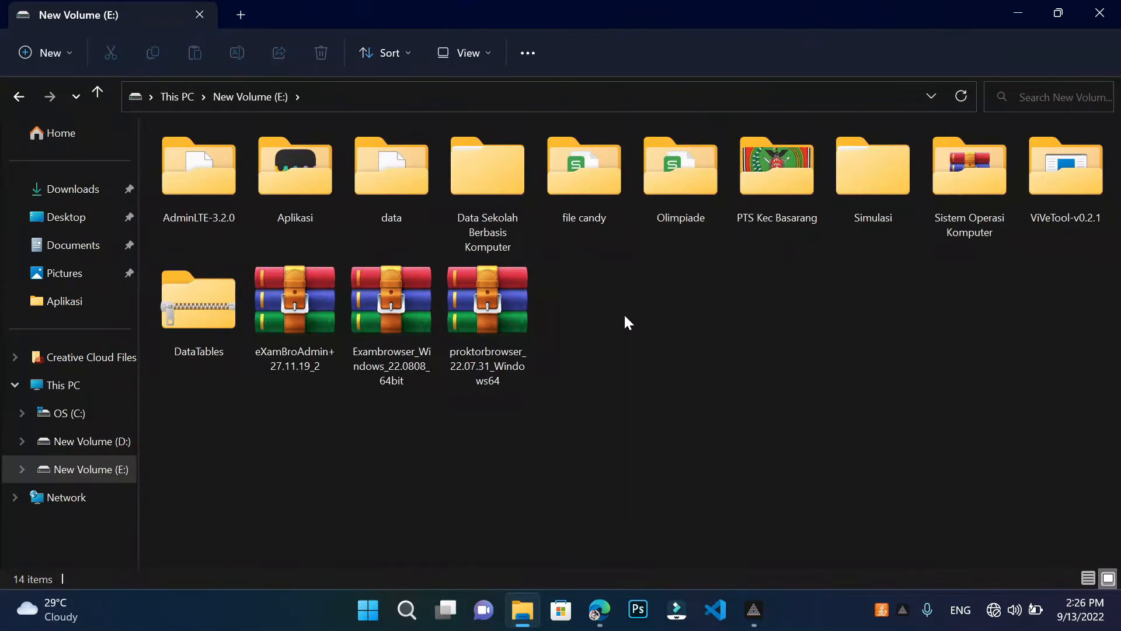
pyautogui.doubleClick(585, 192)
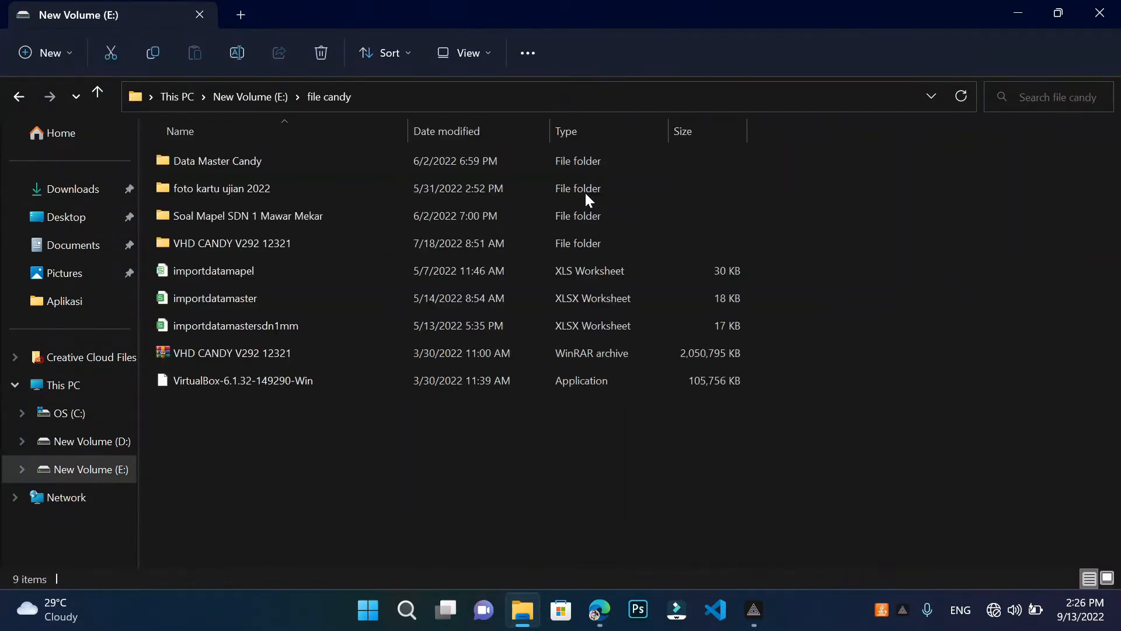
pyautogui.click(337, 378)
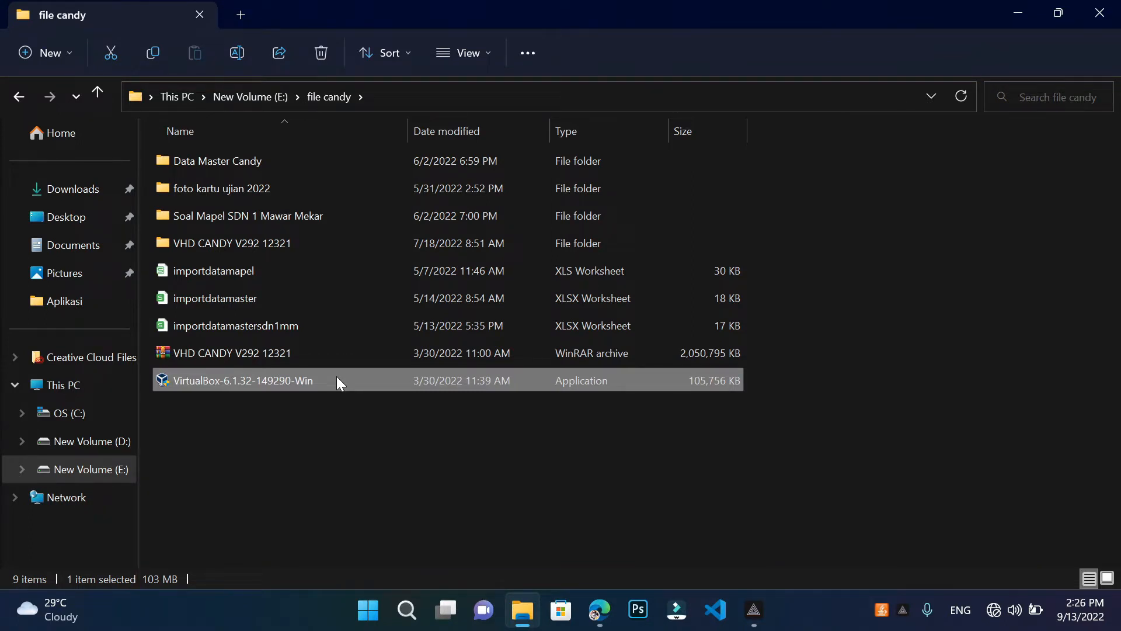
# Install VirtualBox 6.1.32 as administrator with default options, without starting it after installation
pyautogui.rightClick(337, 378)
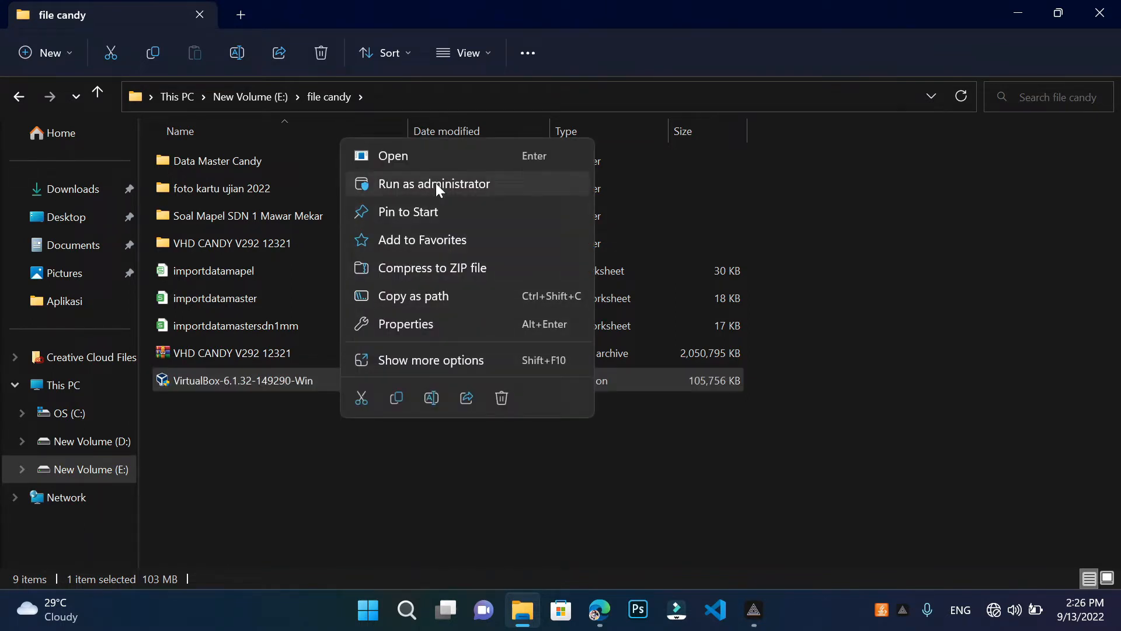
pyautogui.click(509, 184)
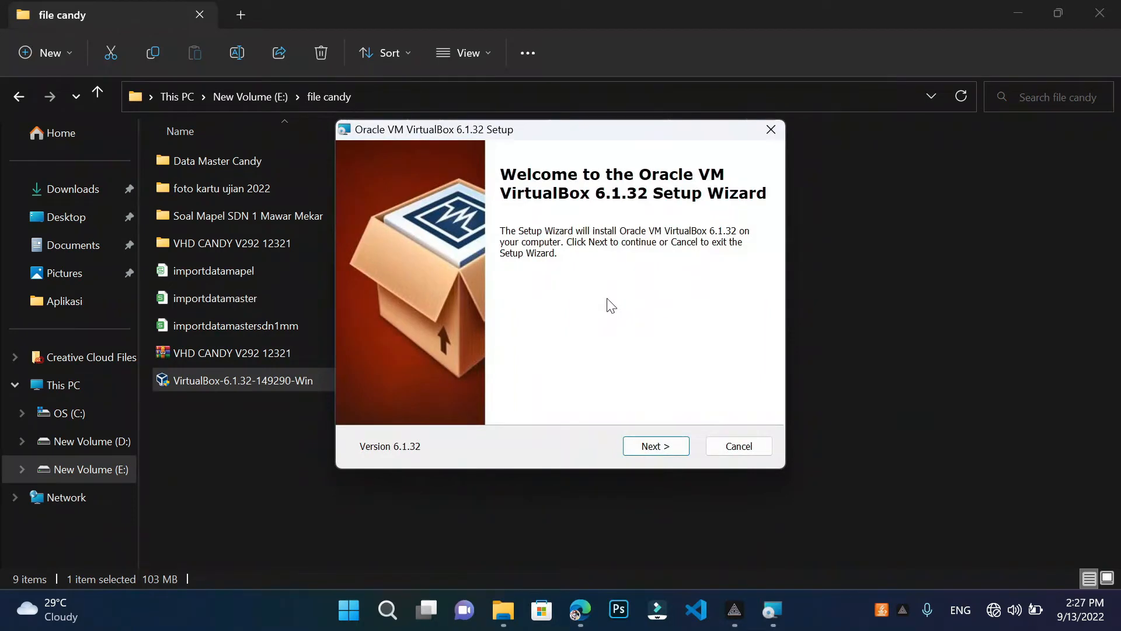
pyautogui.click(663, 450)
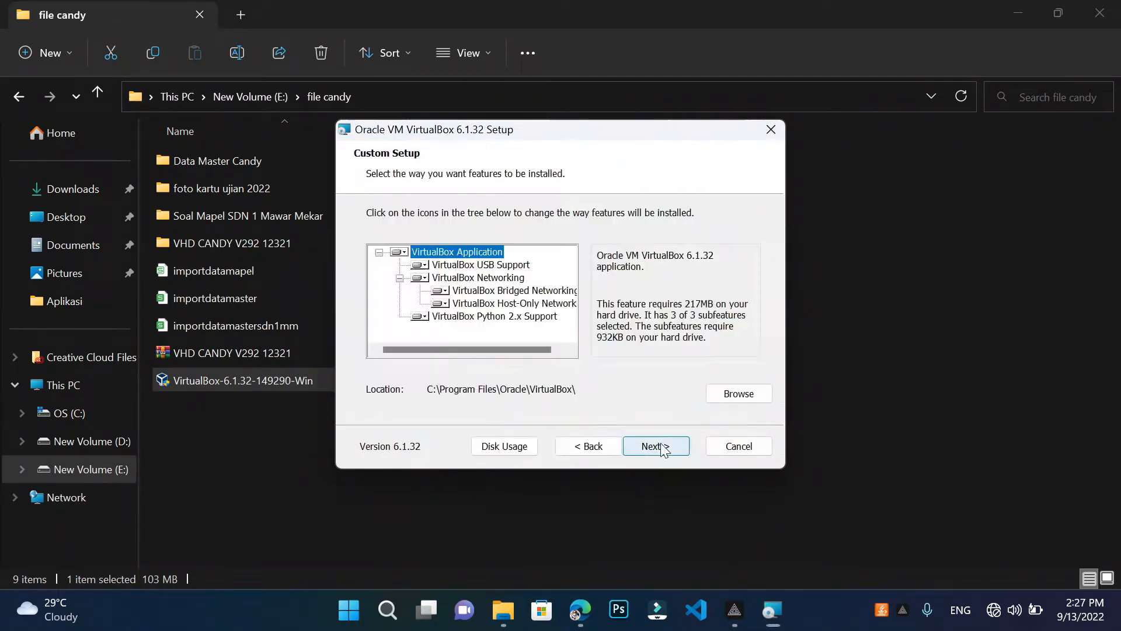
pyautogui.click(664, 450)
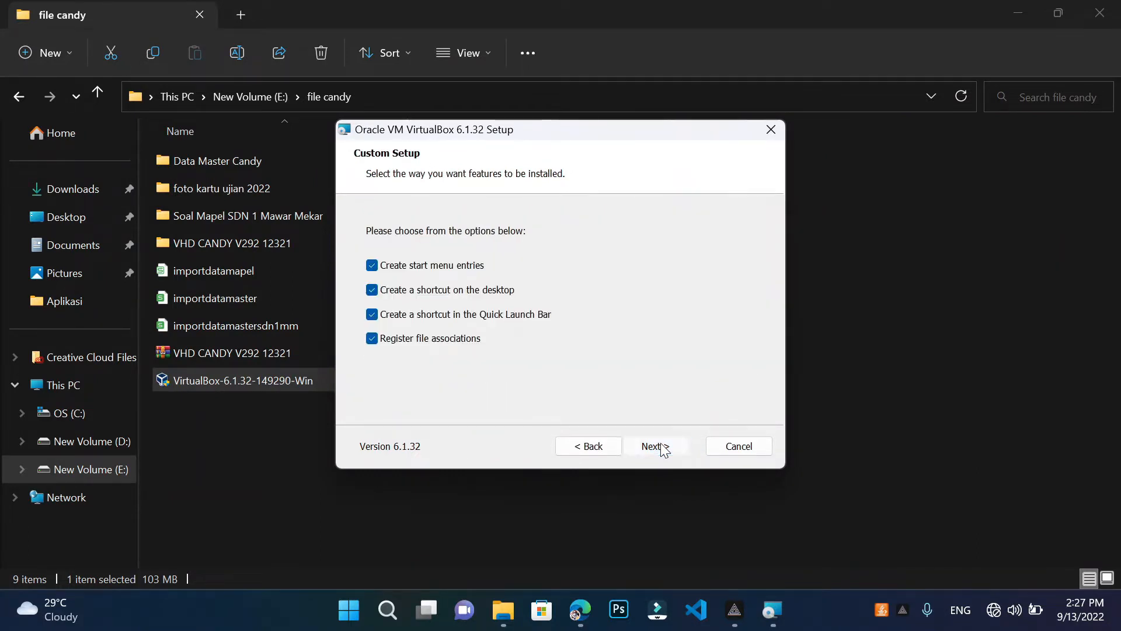
pyautogui.click(664, 450)
pyautogui.click(663, 449)
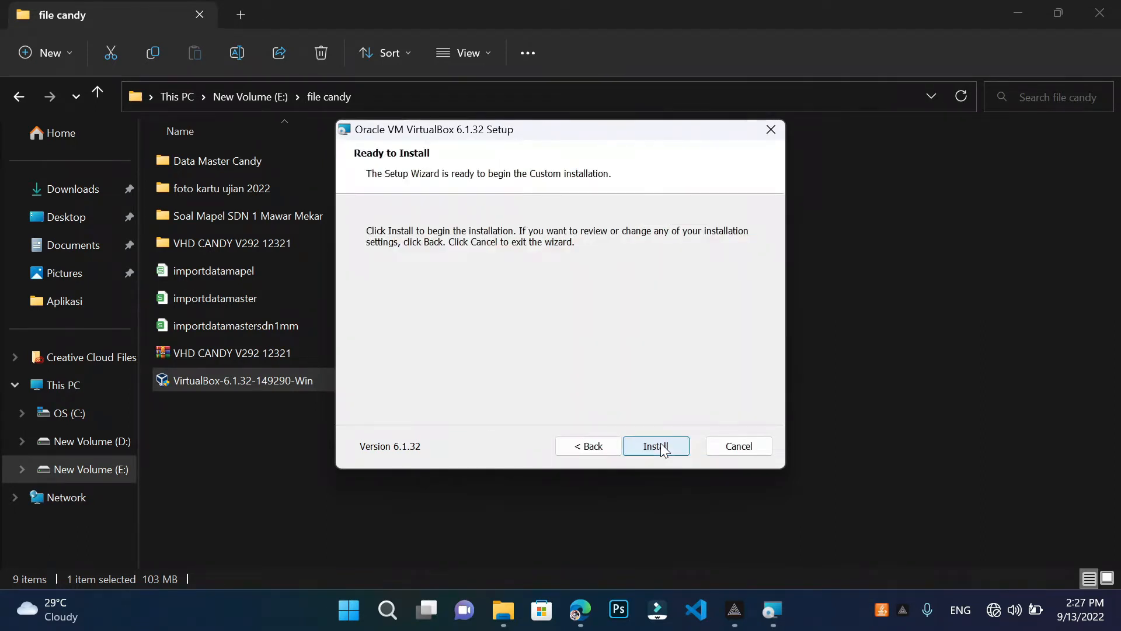
pyautogui.click(664, 450)
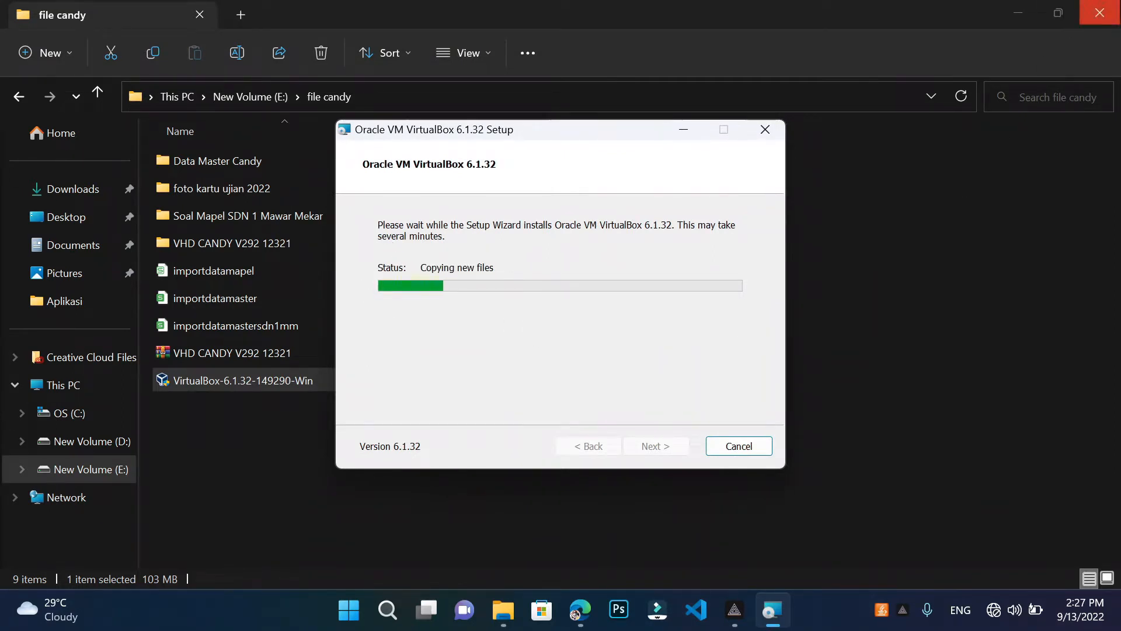
pyautogui.click(1018, 12)
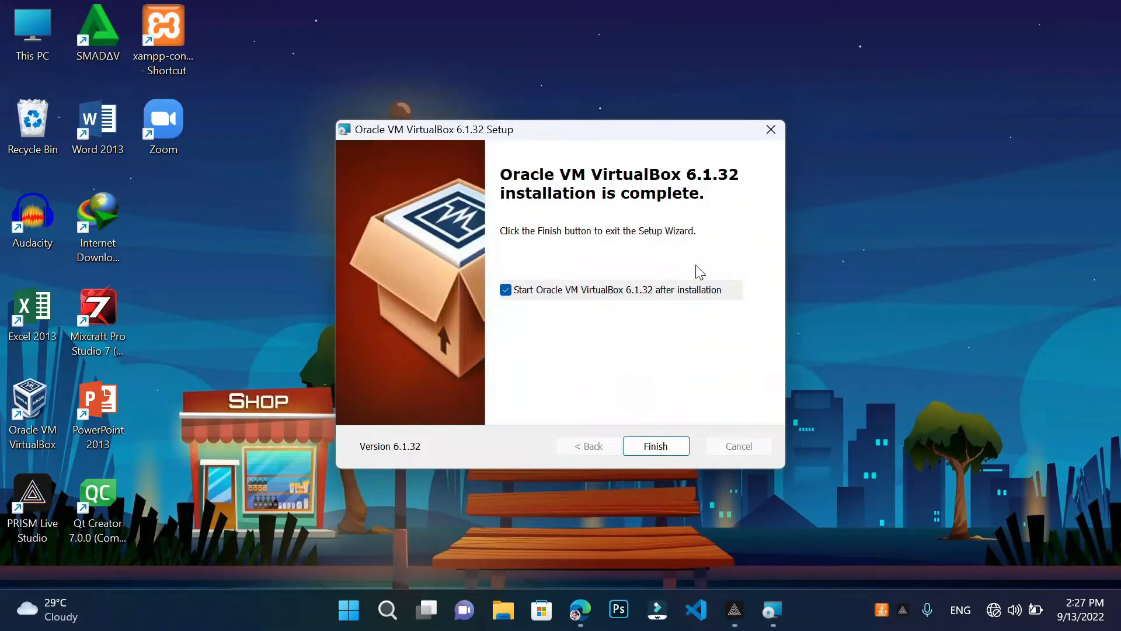
pyautogui.click(509, 287)
# Finish the installer and run the Oracle VM VirtualBox shortcut as administrator
pyautogui.click(649, 446)
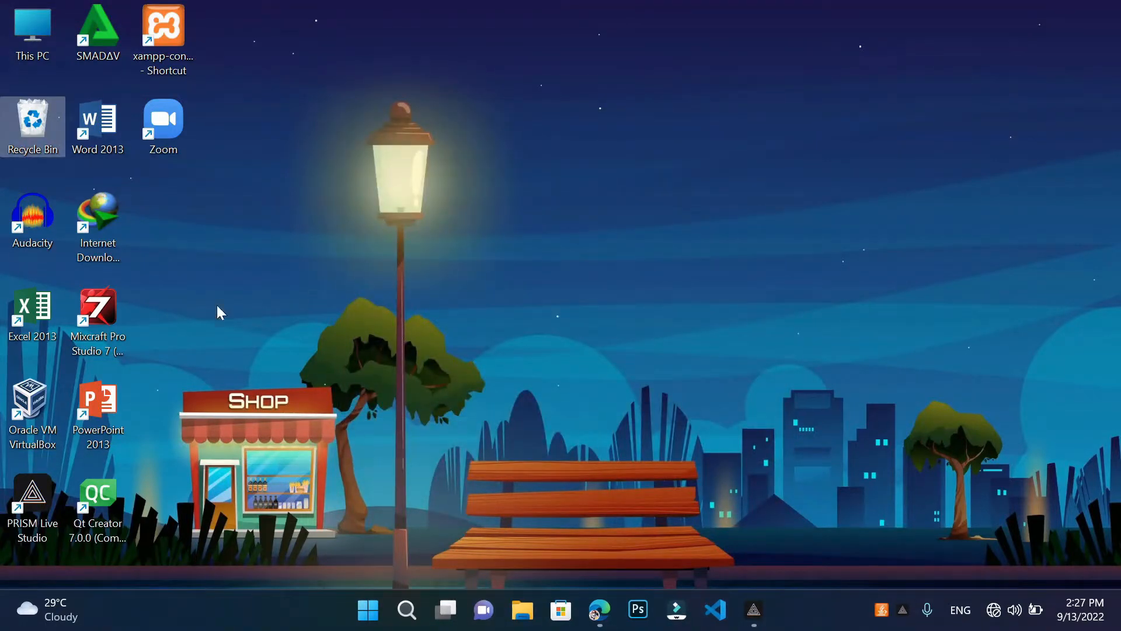
pyautogui.rightClick(45, 416)
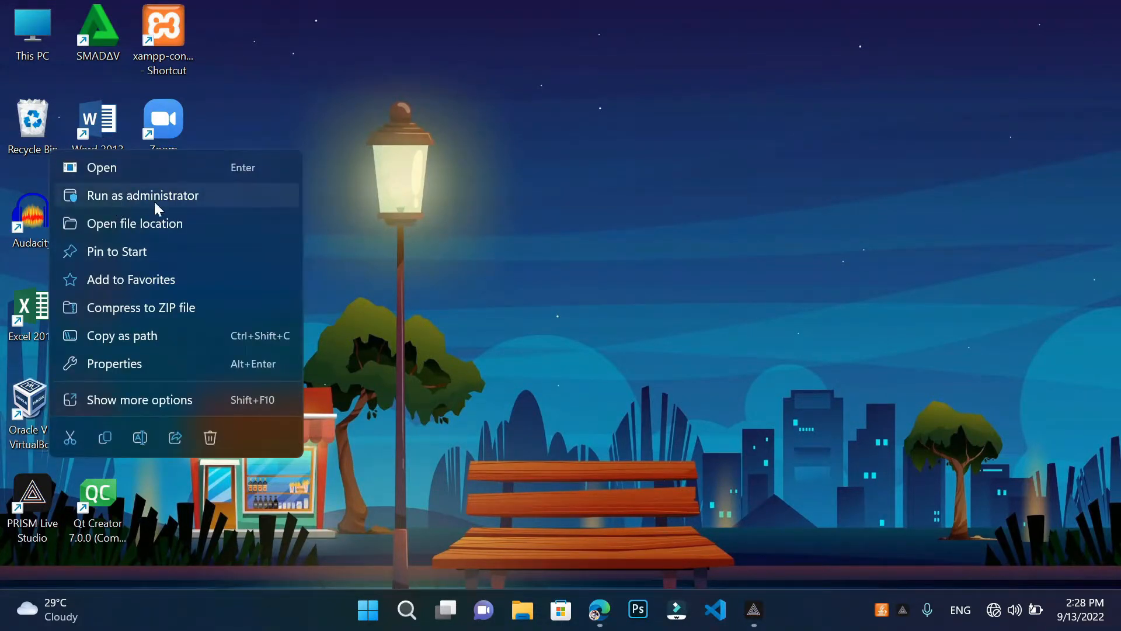
pyautogui.click(213, 195)
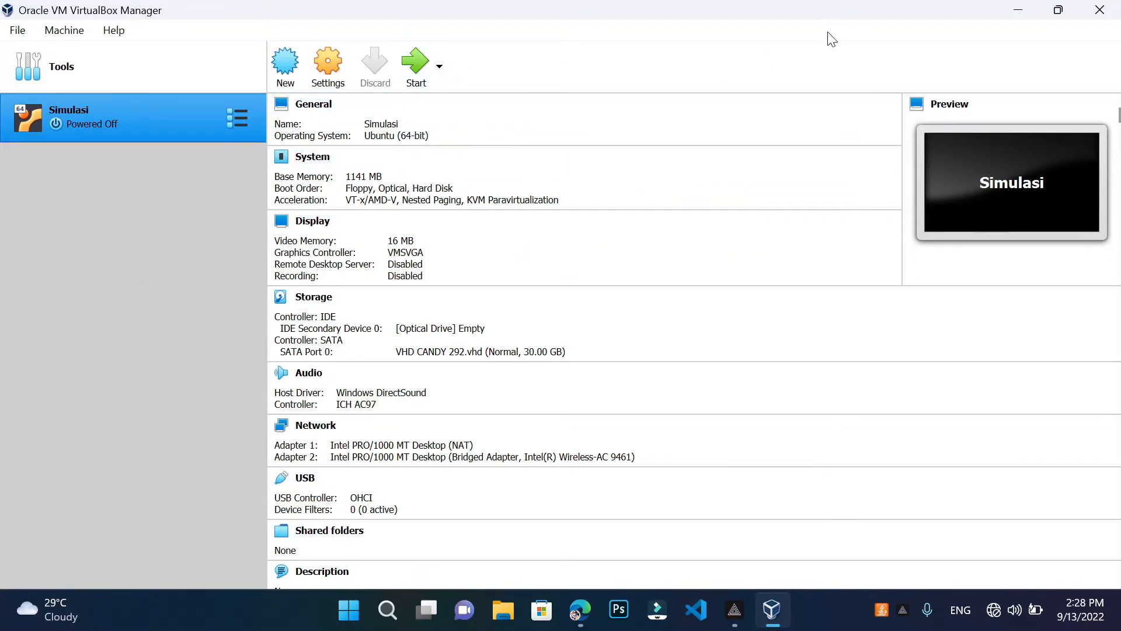
# Minimize VirtualBox Manager after reviewing the Simulasi VM's details
pyautogui.click(1016, 10)
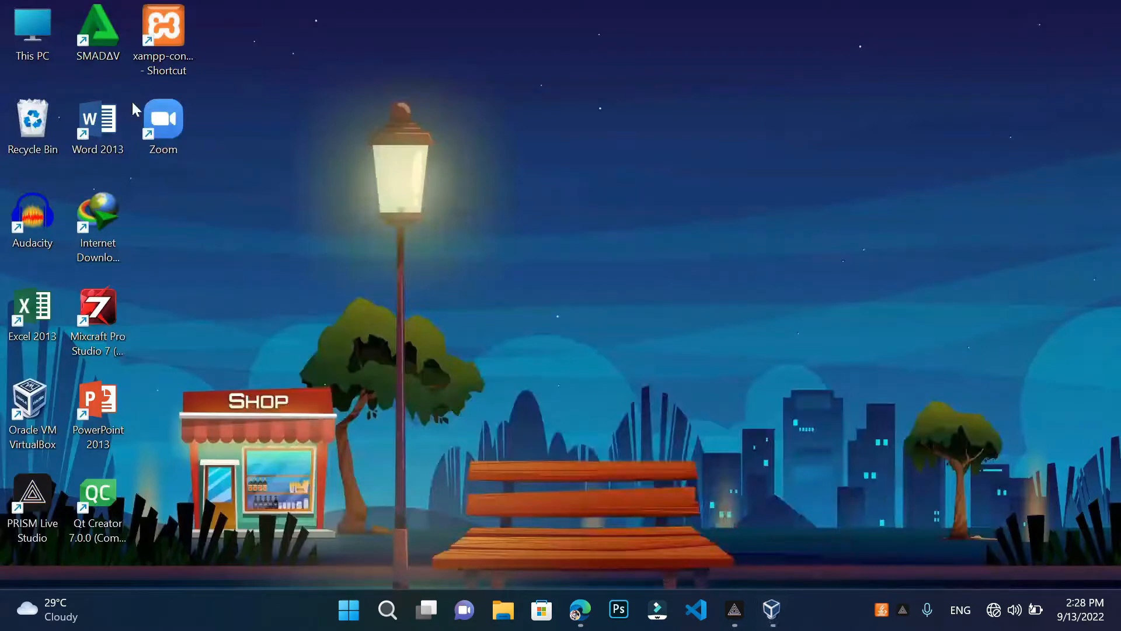
# Create a new folder named 'Server' on New Volume (E:), then return to VirtualBox Manager
pyautogui.doubleClick(33, 38)
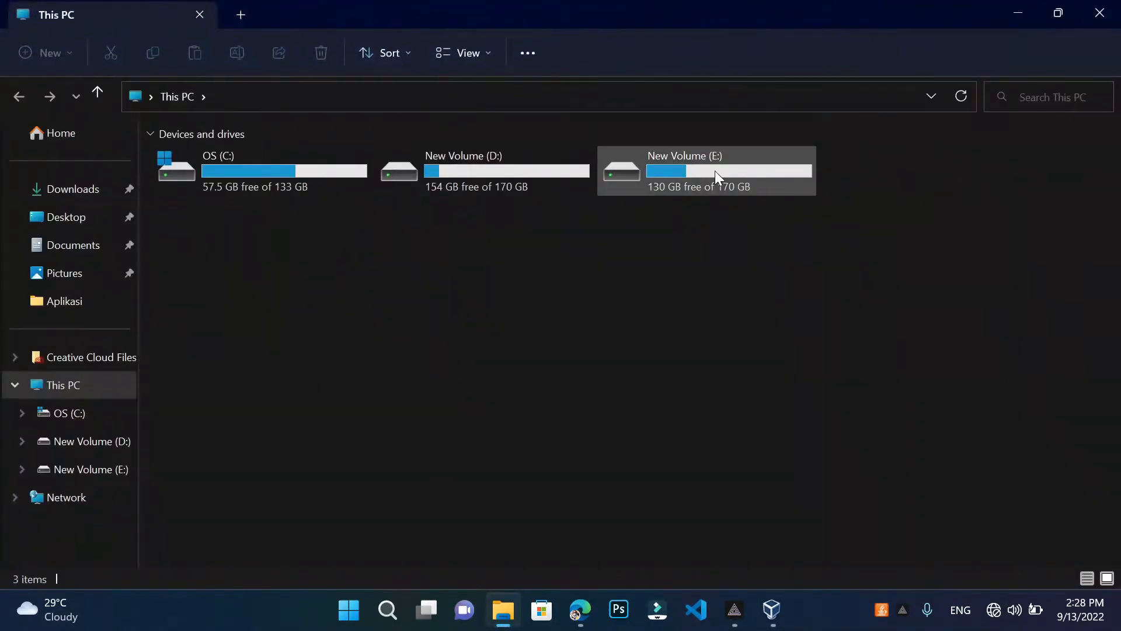
pyautogui.doubleClick(715, 171)
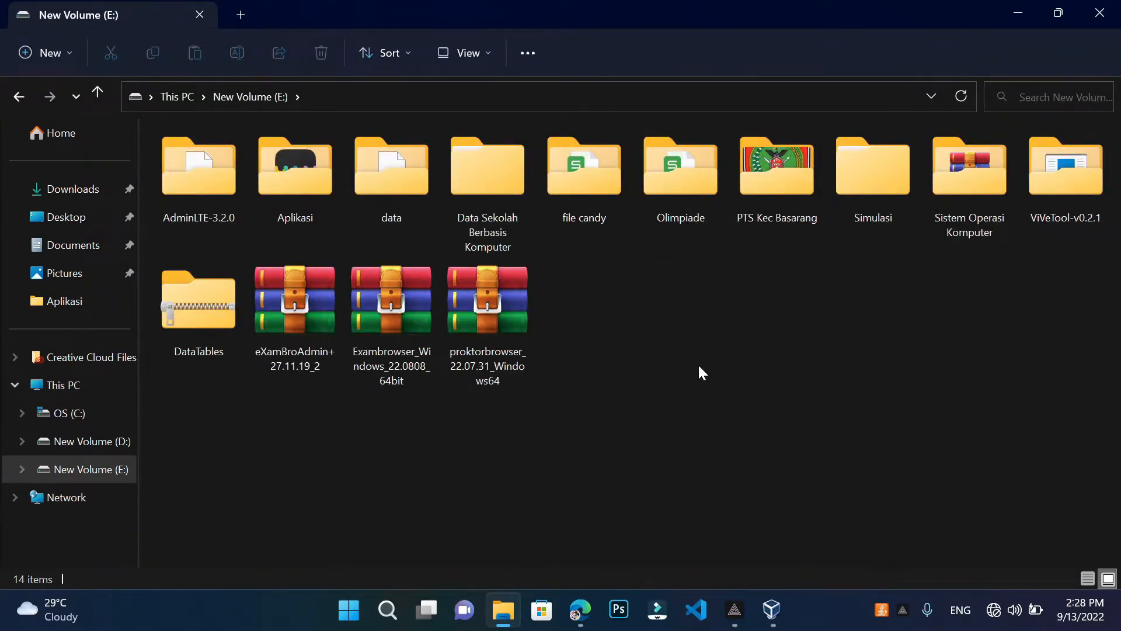
pyautogui.rightClick(698, 363)
pyautogui.moveTo(781, 293)
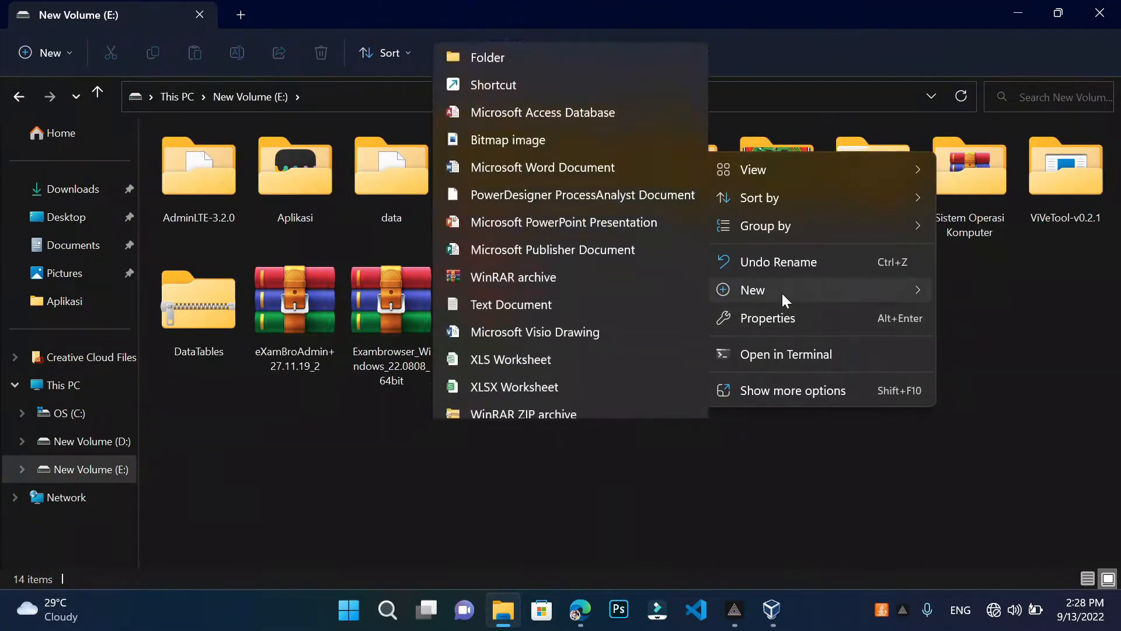
pyautogui.click(570, 45)
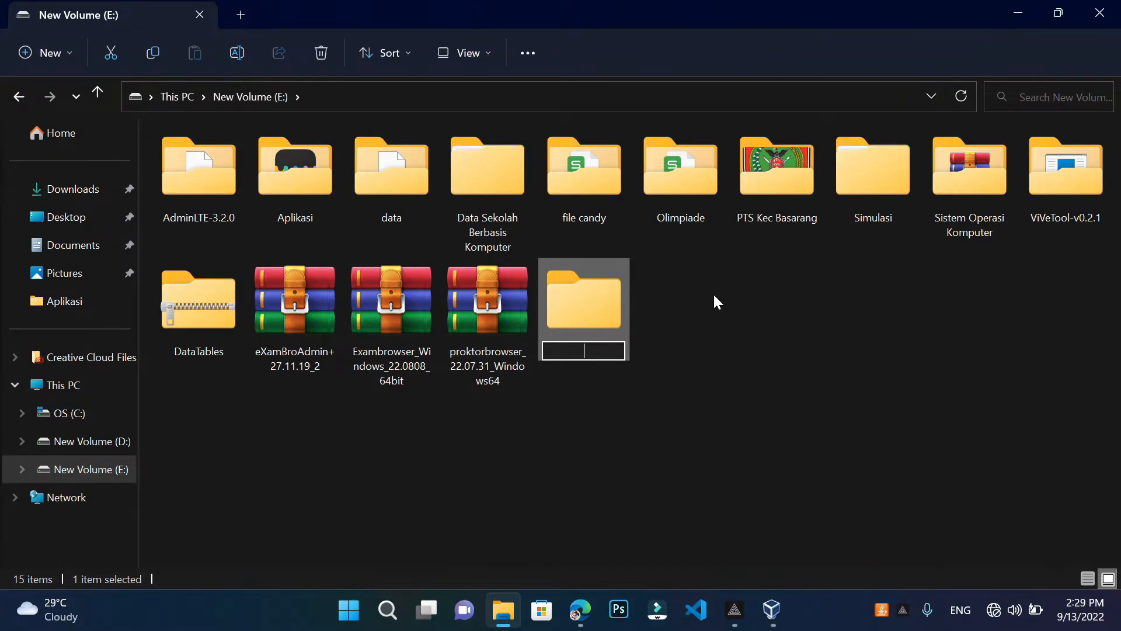
pyautogui.write('Se')
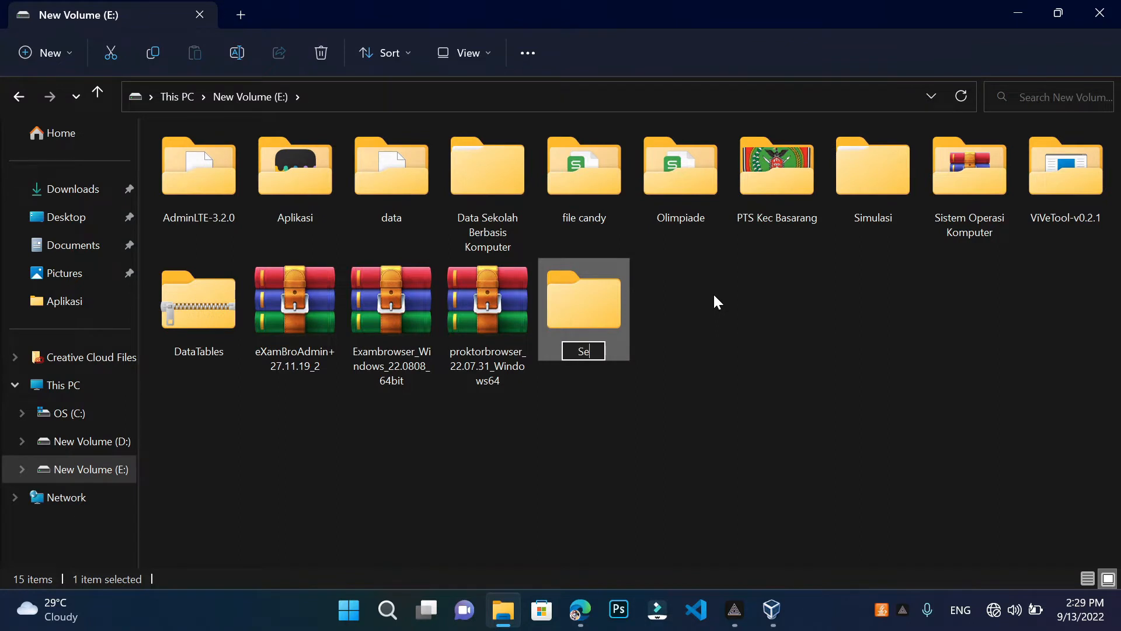
pyautogui.write('rver')
pyautogui.click(714, 295)
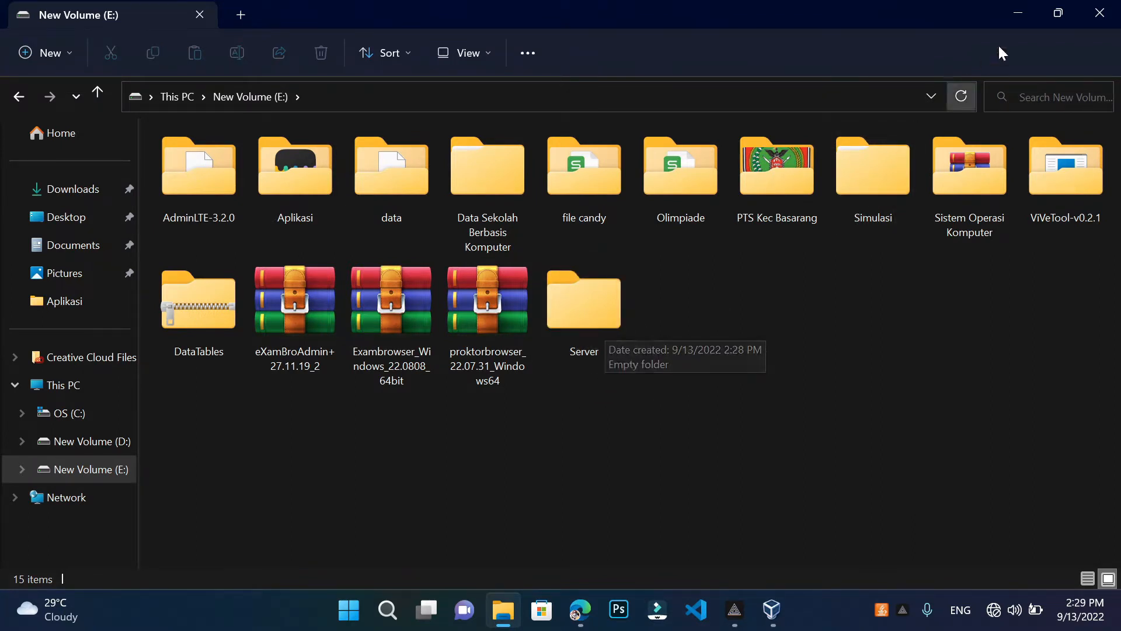
pyautogui.click(1023, 10)
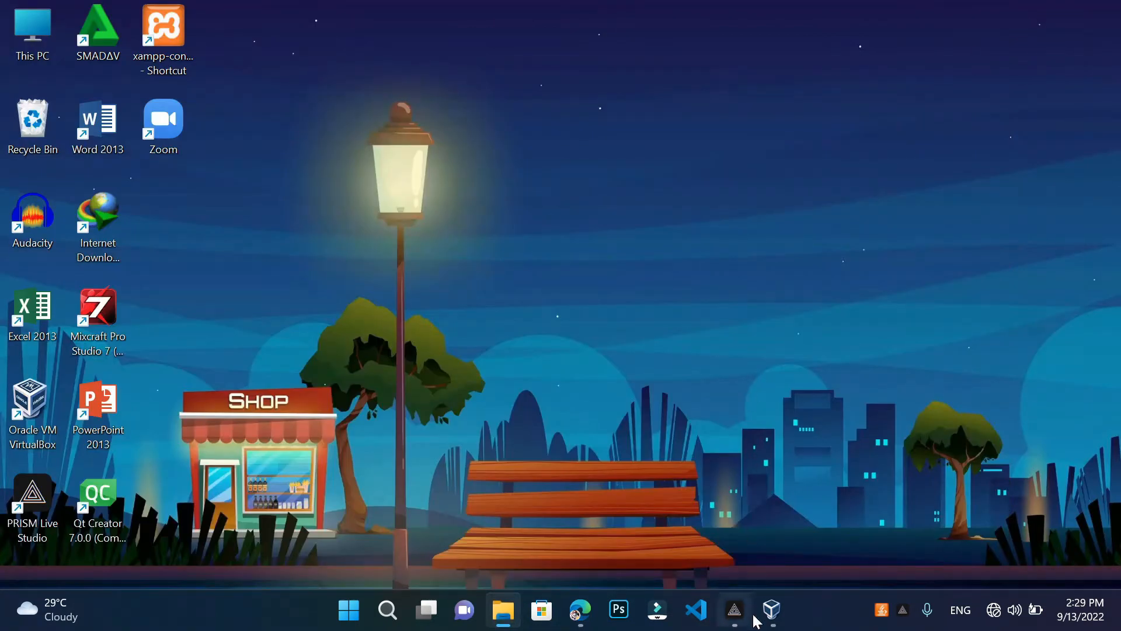
pyautogui.click(771, 610)
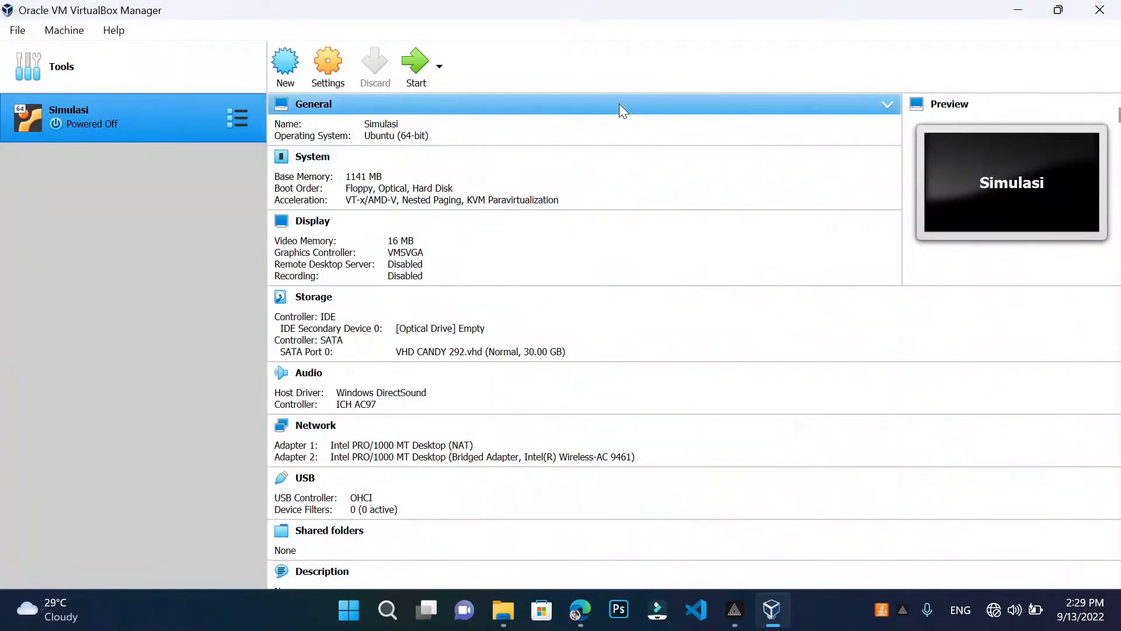
# Begin a new virtual machine named 'Server' and expand the Machine Folder choices
pyautogui.click(290, 71)
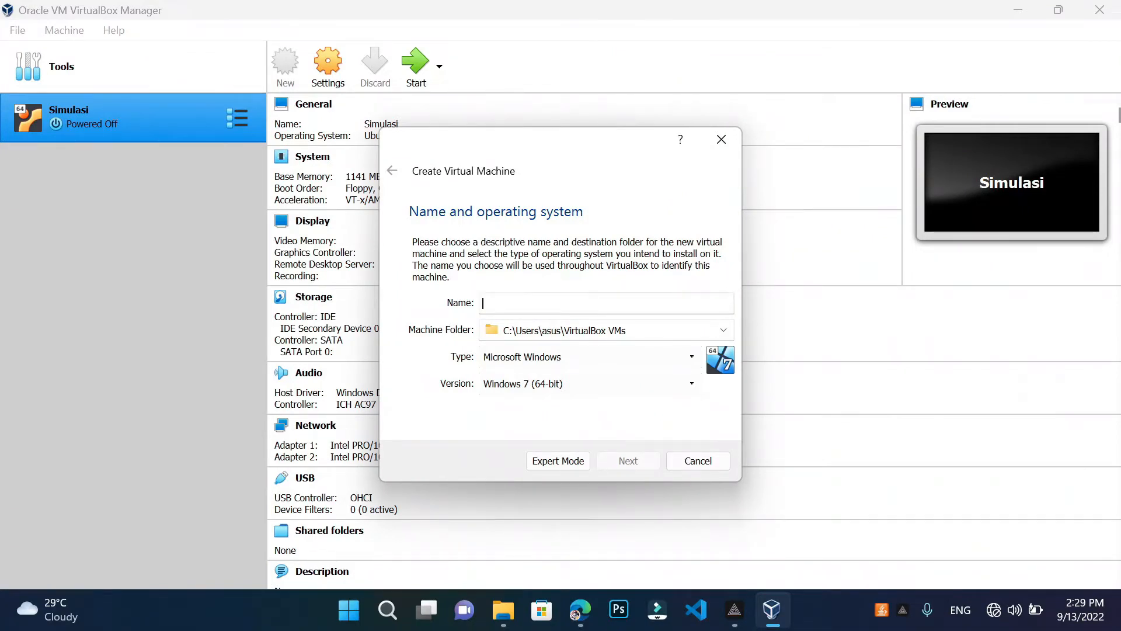
pyautogui.write('Server')
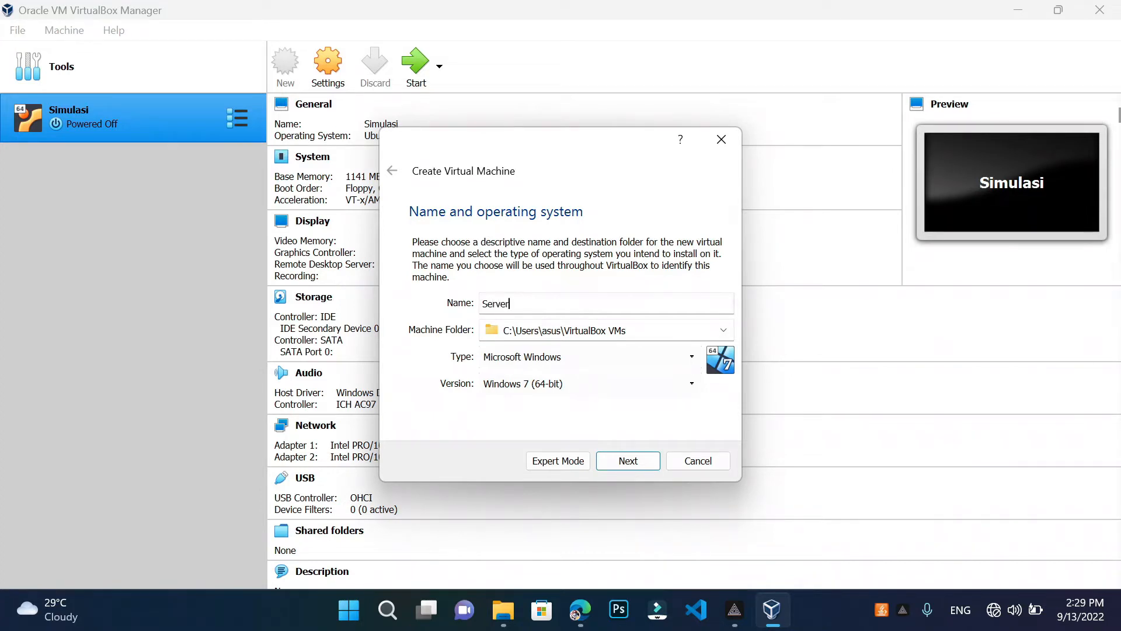
pyautogui.click(723, 331)
# Choose Other... and pick the Server folder on New Volume (E:) as the machine folder
pyautogui.click(631, 367)
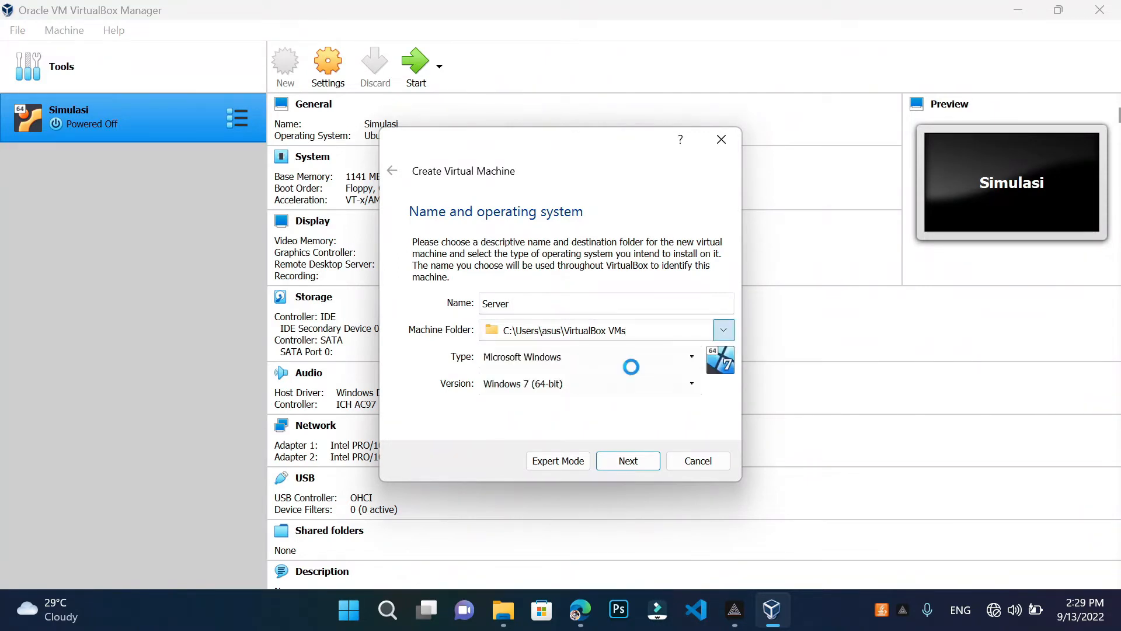
pyautogui.scroll(-2, 481, 345)
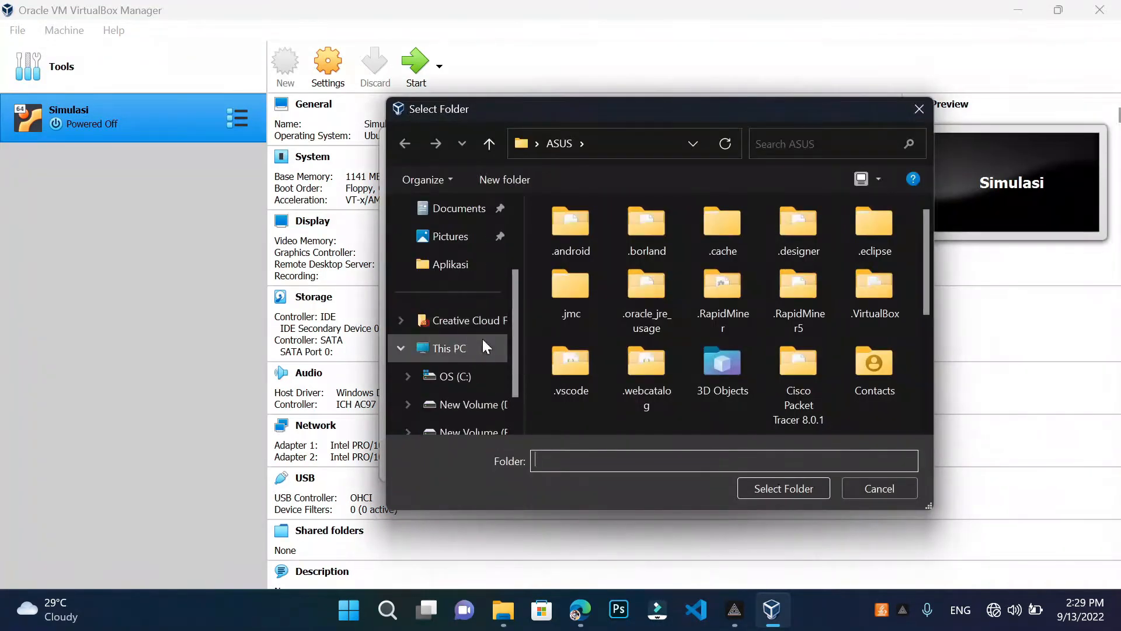
pyautogui.scroll(-1, 470, 400)
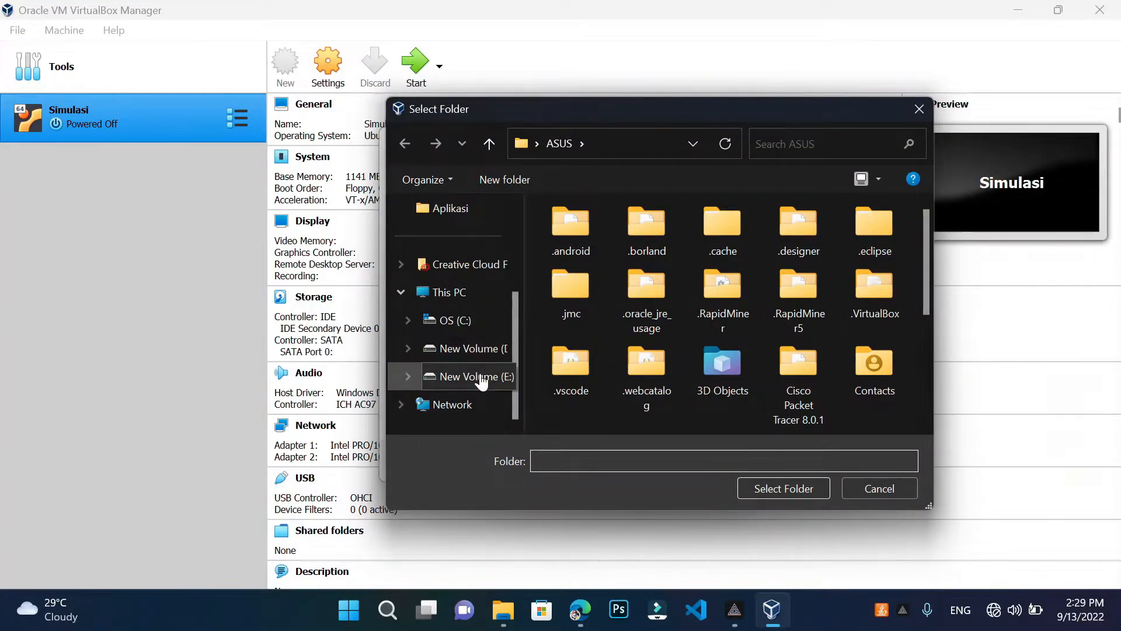
pyautogui.click(482, 378)
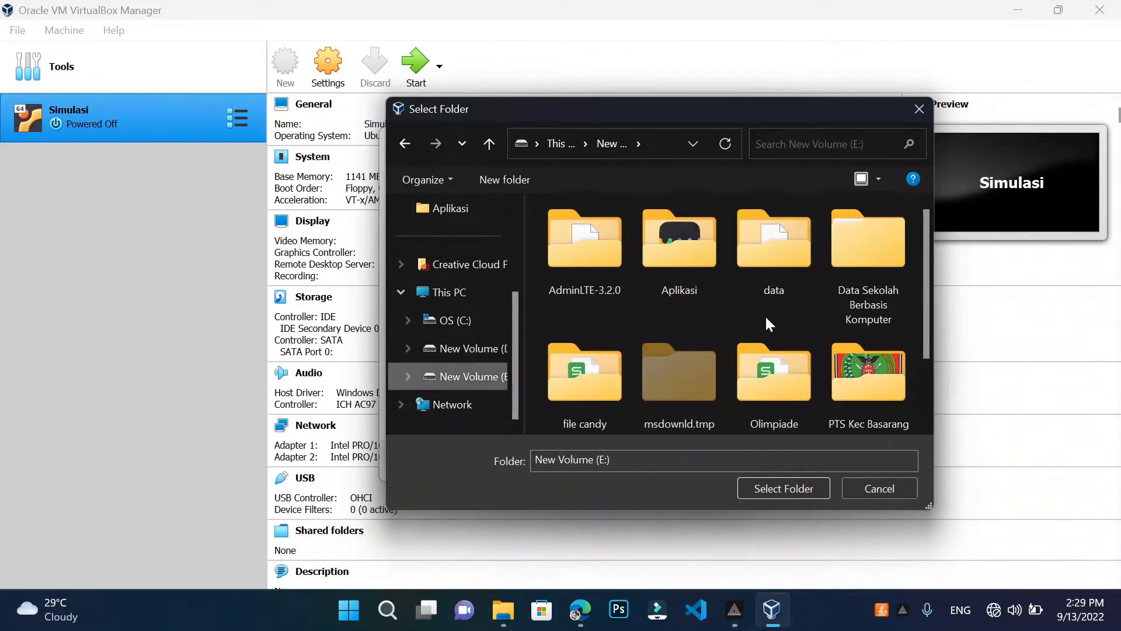
pyautogui.scroll(-2, 767, 322)
pyautogui.click(571, 379)
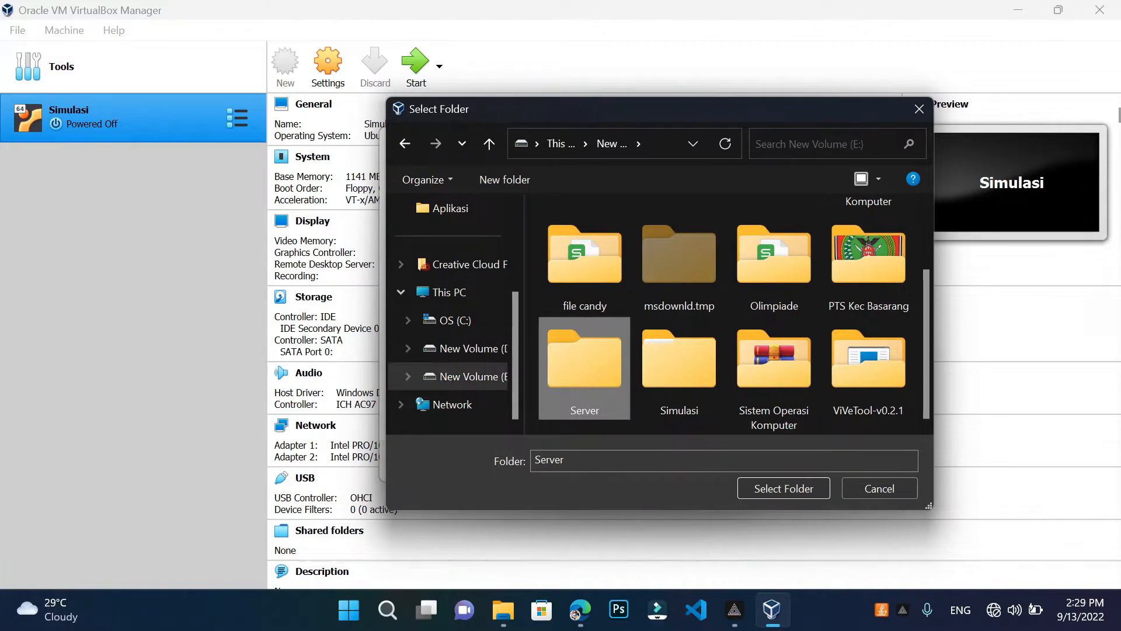
pyautogui.click(766, 489)
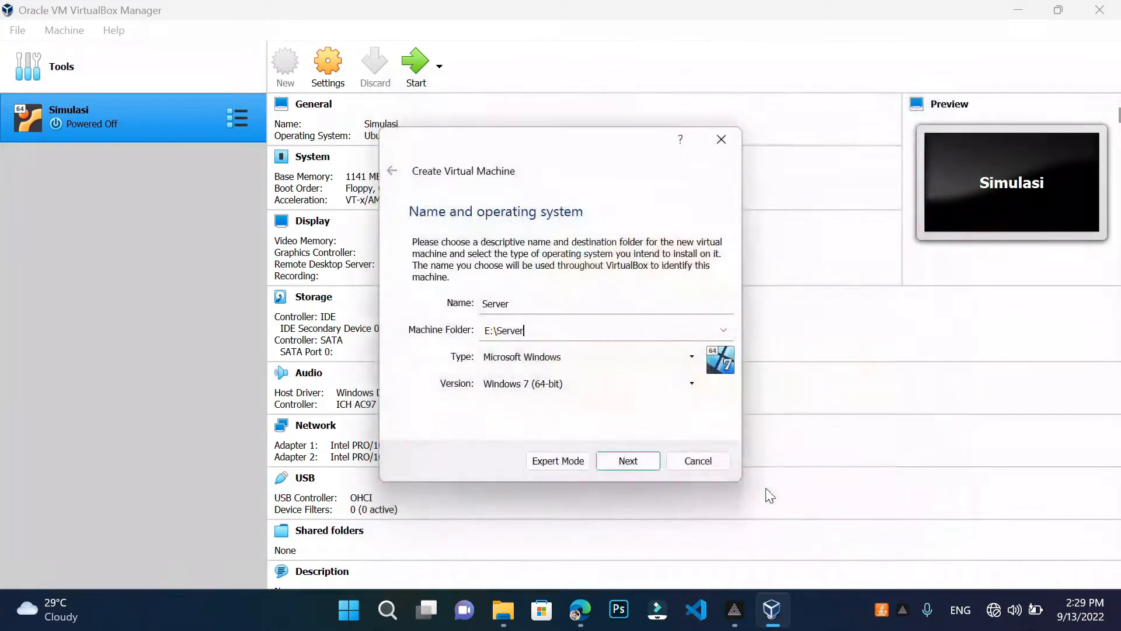
pyautogui.click(678, 367)
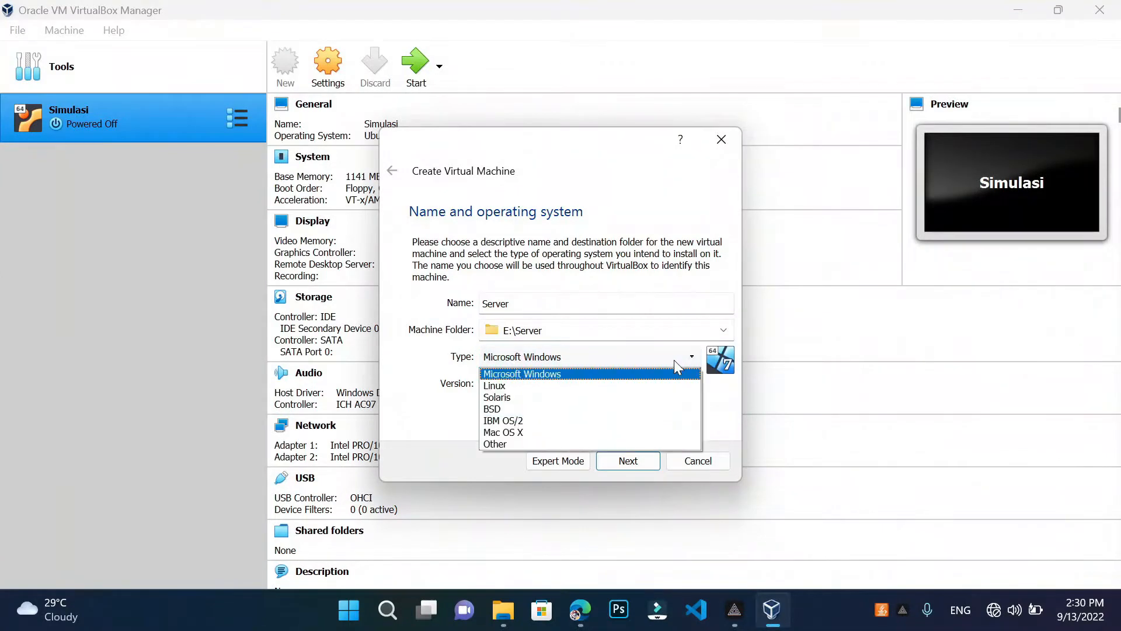
# Set type to Linux and version to Ubuntu (64-bit), then continue to memory size
pyautogui.click(616, 387)
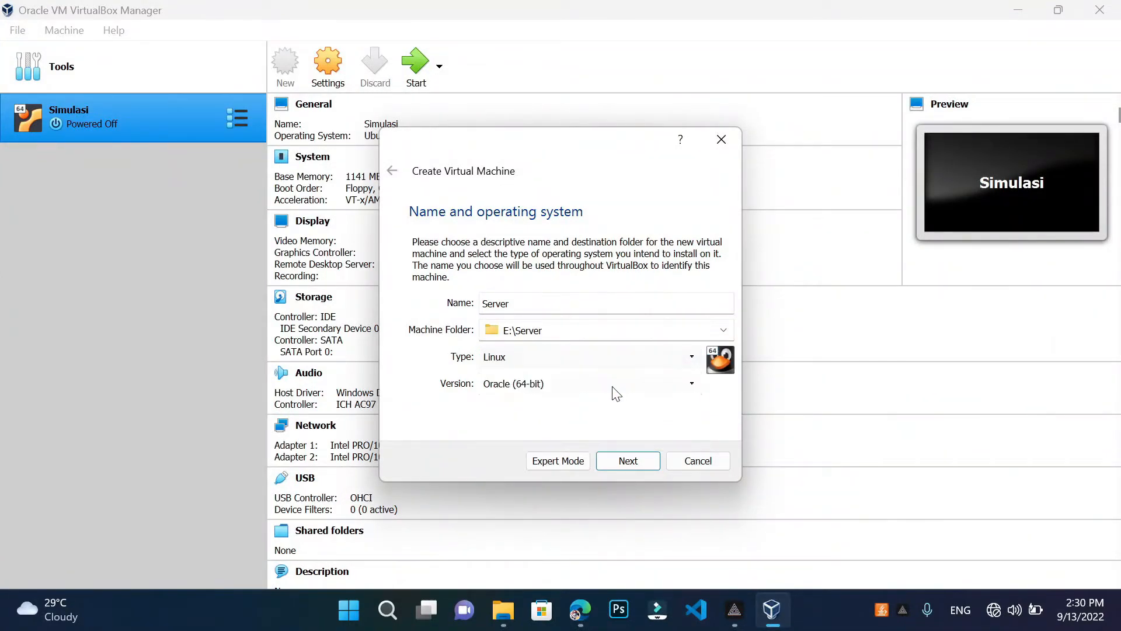
pyautogui.click(689, 387)
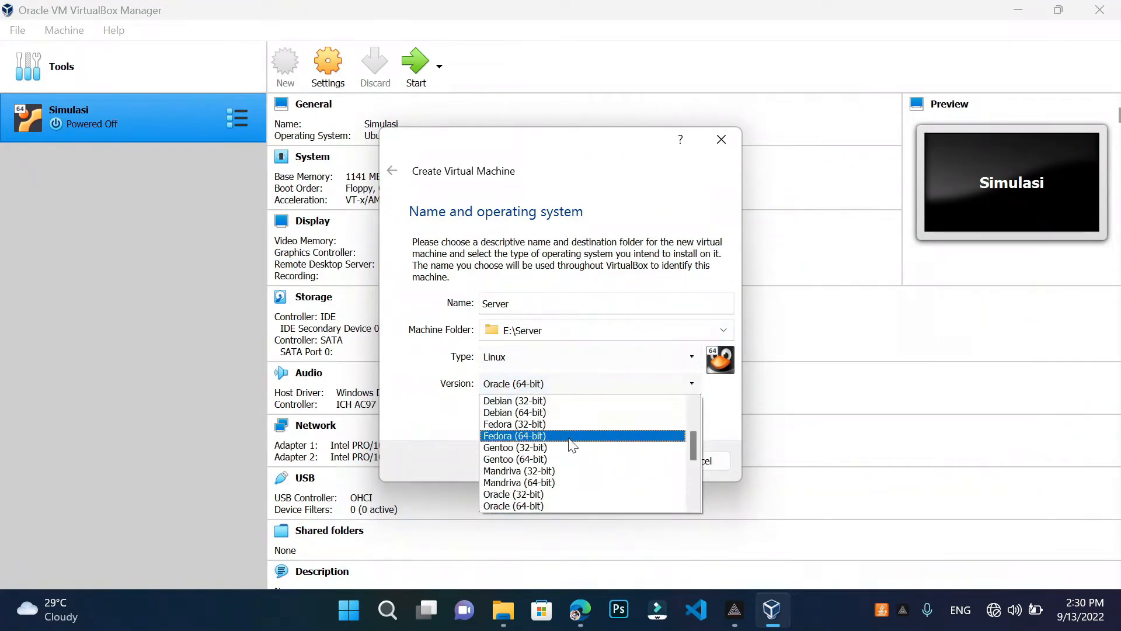
pyautogui.scroll(-4, 572, 445)
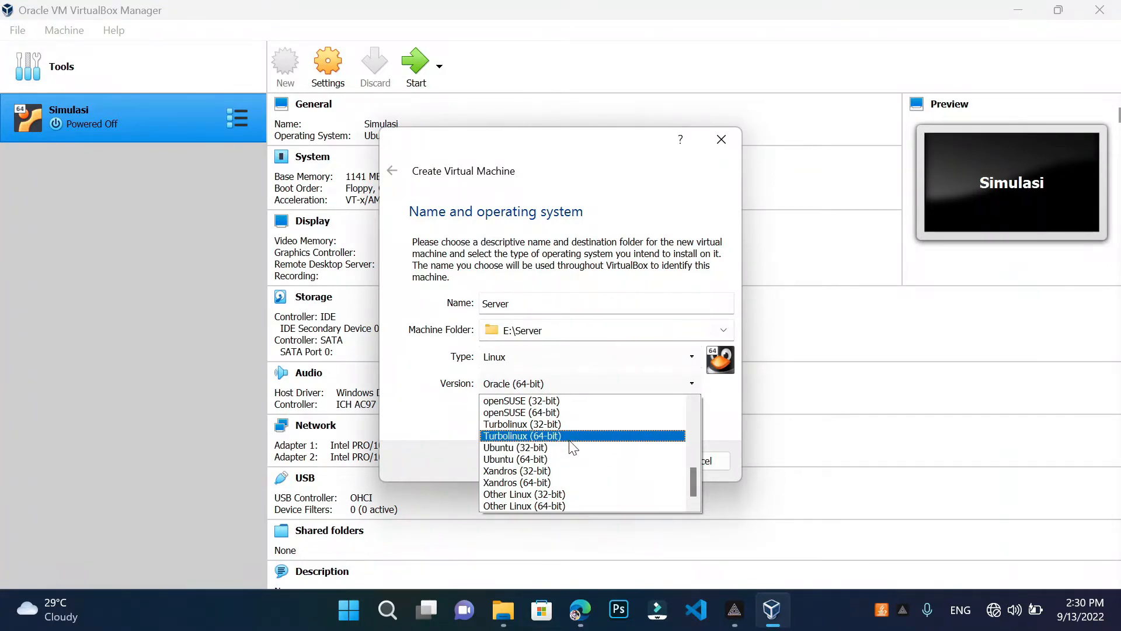
pyautogui.scroll(6, 551, 453)
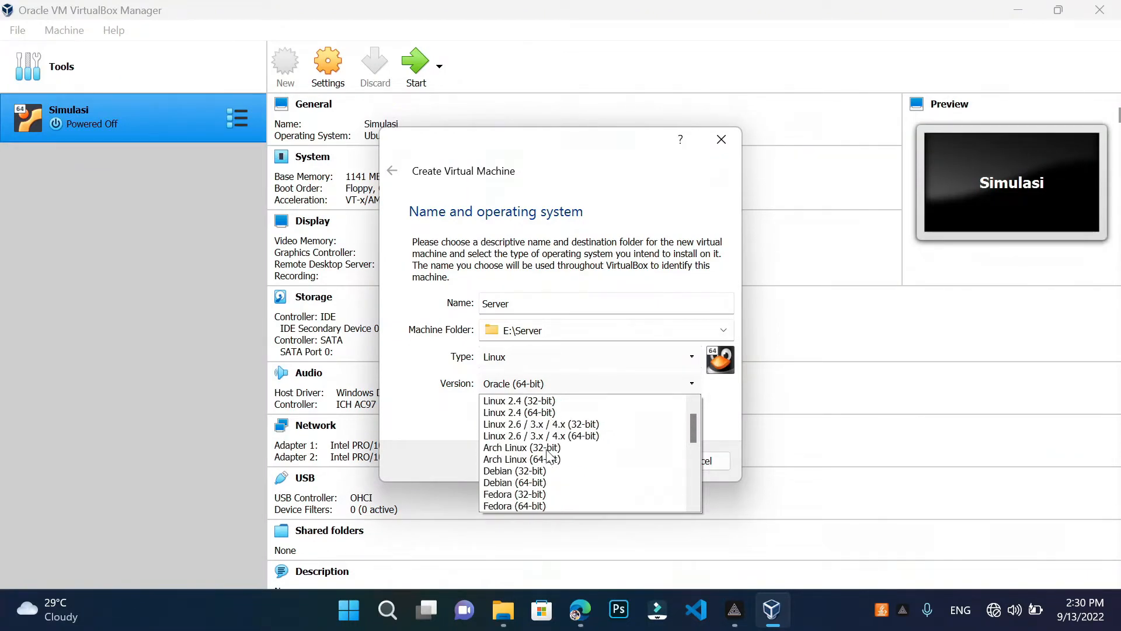
pyautogui.scroll(1, 549, 455)
pyautogui.scroll(-3, 547, 459)
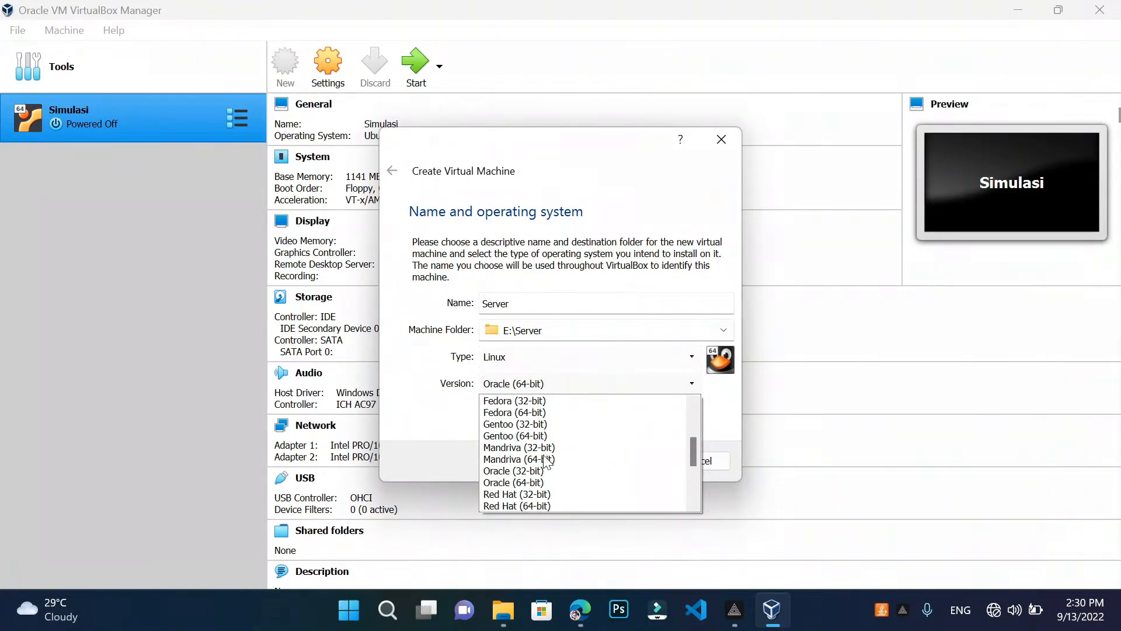
pyautogui.scroll(-3, 546, 462)
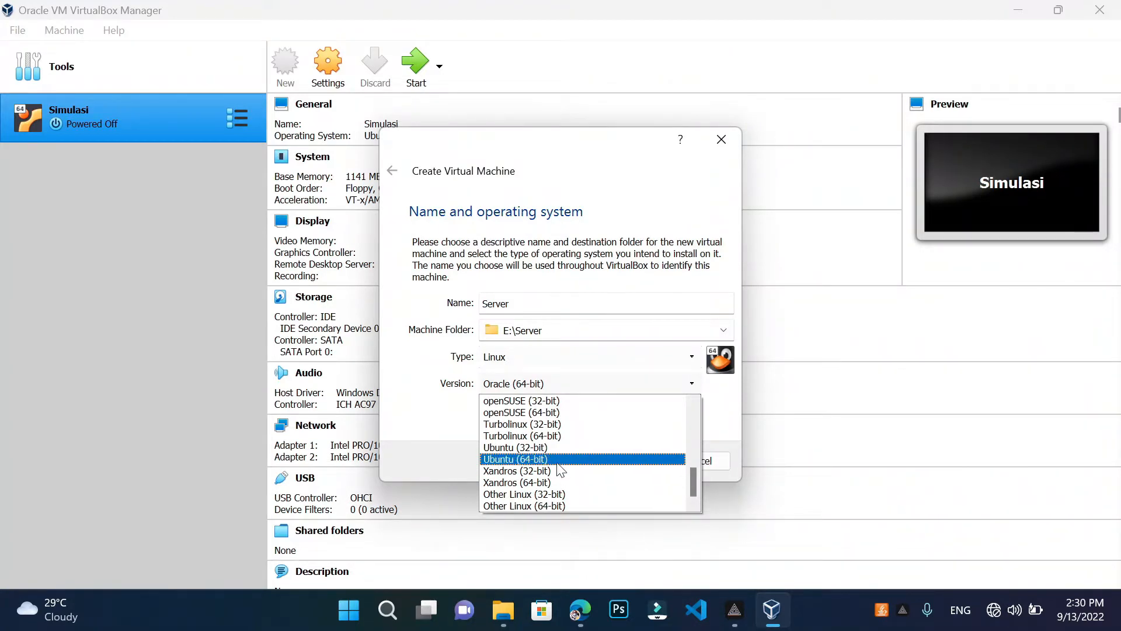
pyautogui.click(556, 461)
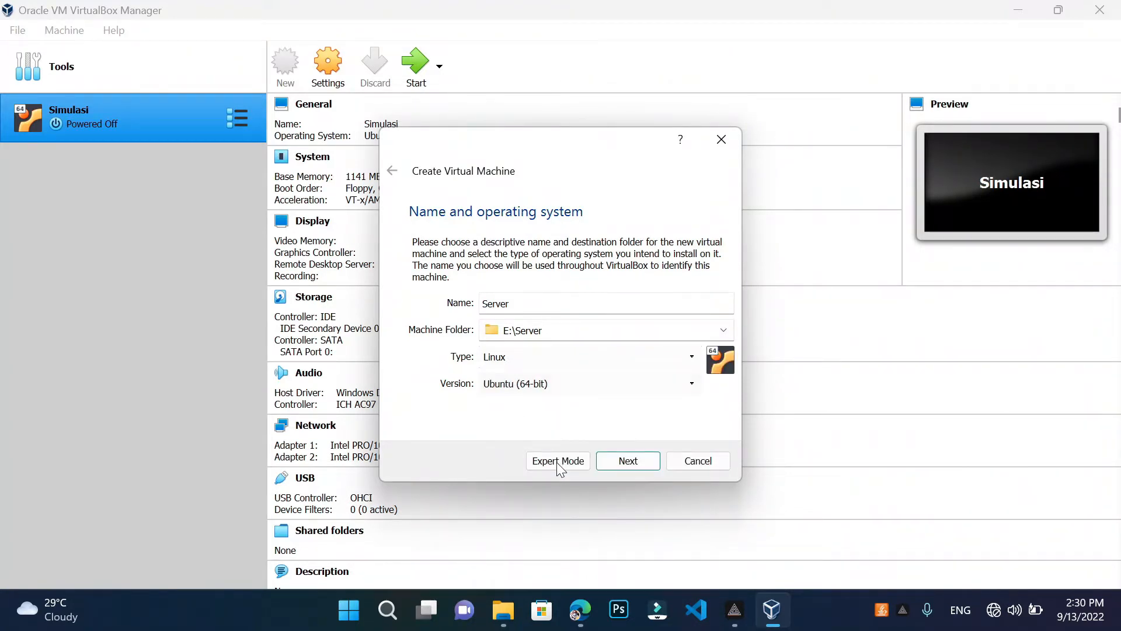
pyautogui.click(619, 463)
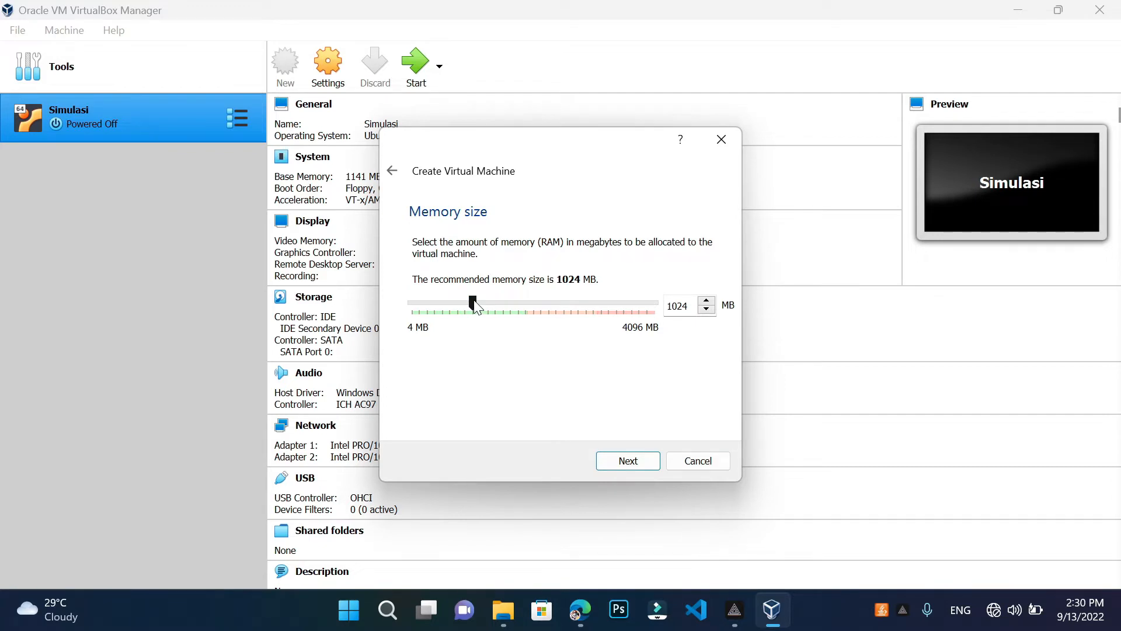
# Set the Server machine's memory slider to about 1408 MB and continue to the hard disk page
pyautogui.moveTo(474, 302); pyautogui.dragTo(499, 346)
pyautogui.moveTo(495, 304); pyautogui.dragTo(525, 344)
pyautogui.click(525, 304)
pyautogui.moveTo(526, 304); pyautogui.dragTo(495, 309)
pyautogui.moveTo(492, 304); pyautogui.dragTo(498, 341)
pyautogui.click(629, 461)
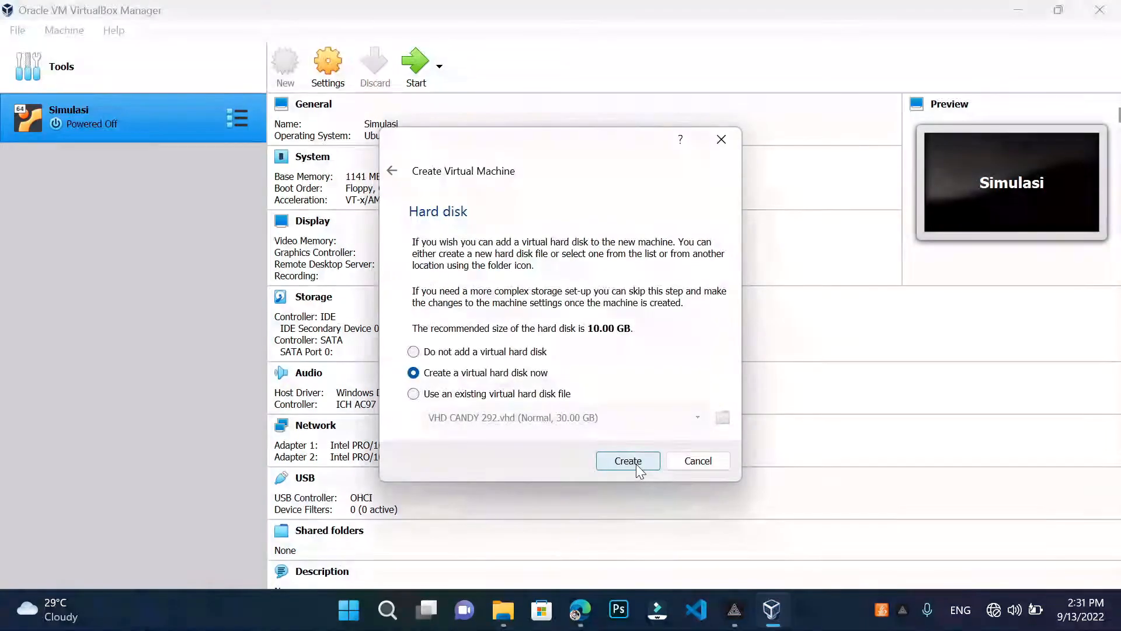
# Pick 'Use an existing virtual hard disk file' and bring up the Hard Disk Selector
pyautogui.click(414, 394)
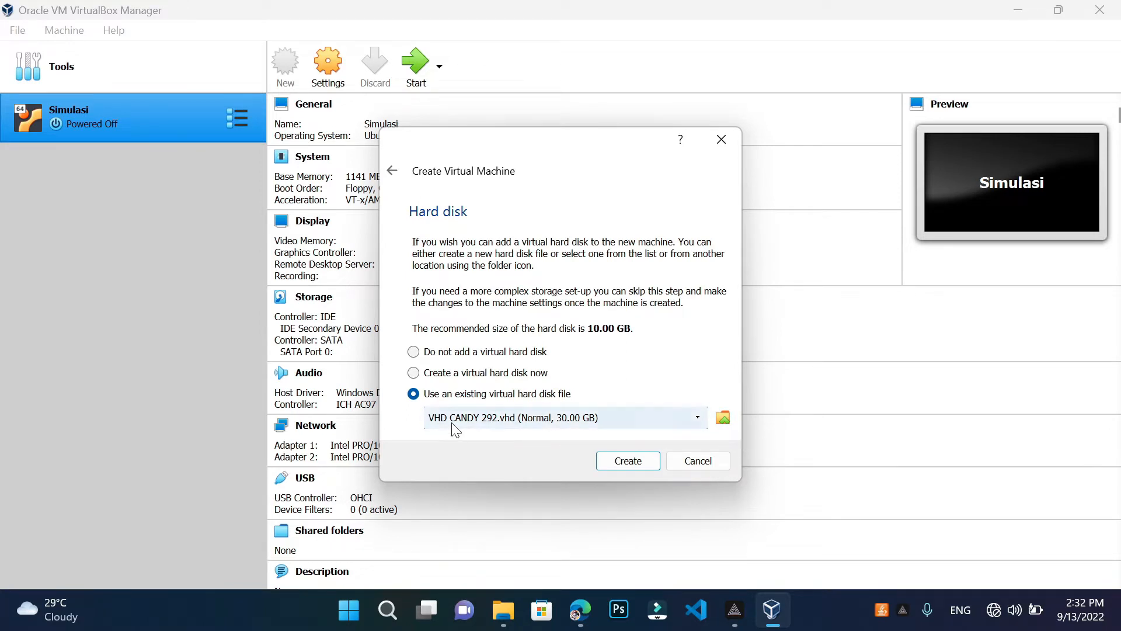
pyautogui.click(725, 418)
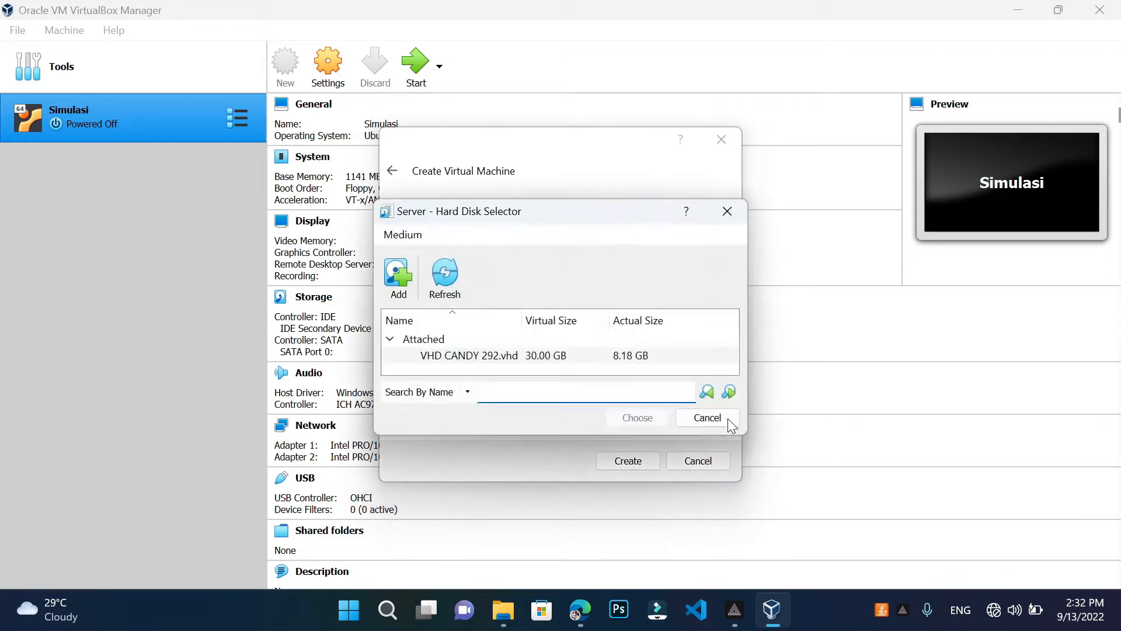
# Add VHD CANDY 292.vhd from E:\file candy\VHD CANDY V292 12321 and choose it as Server's disk
pyautogui.click(399, 286)
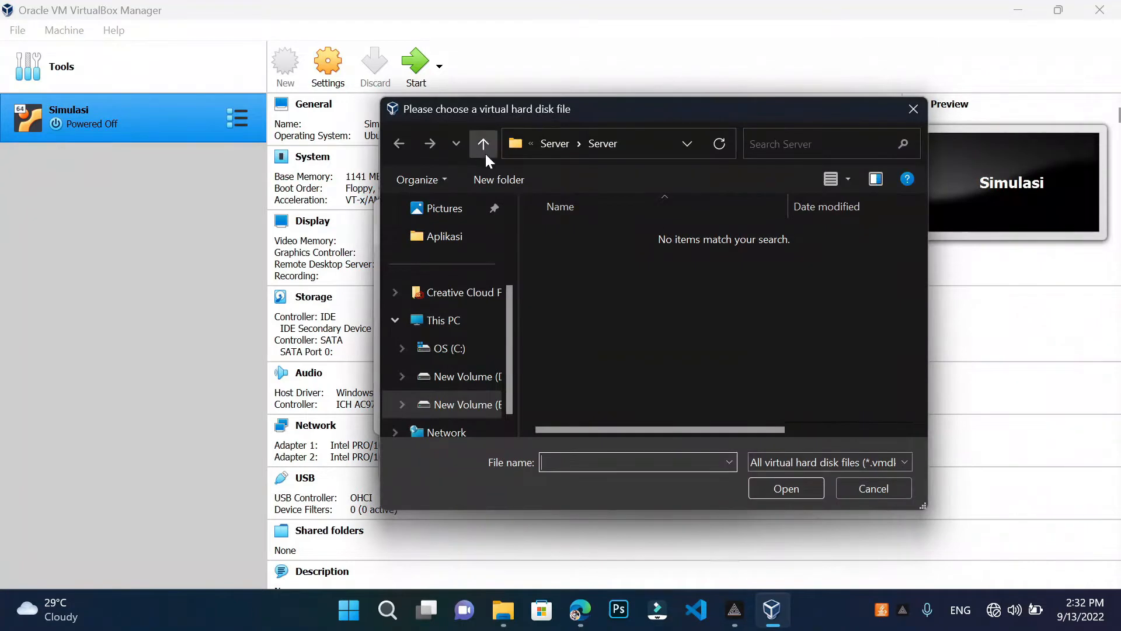
pyautogui.click(484, 146)
pyautogui.click(483, 146)
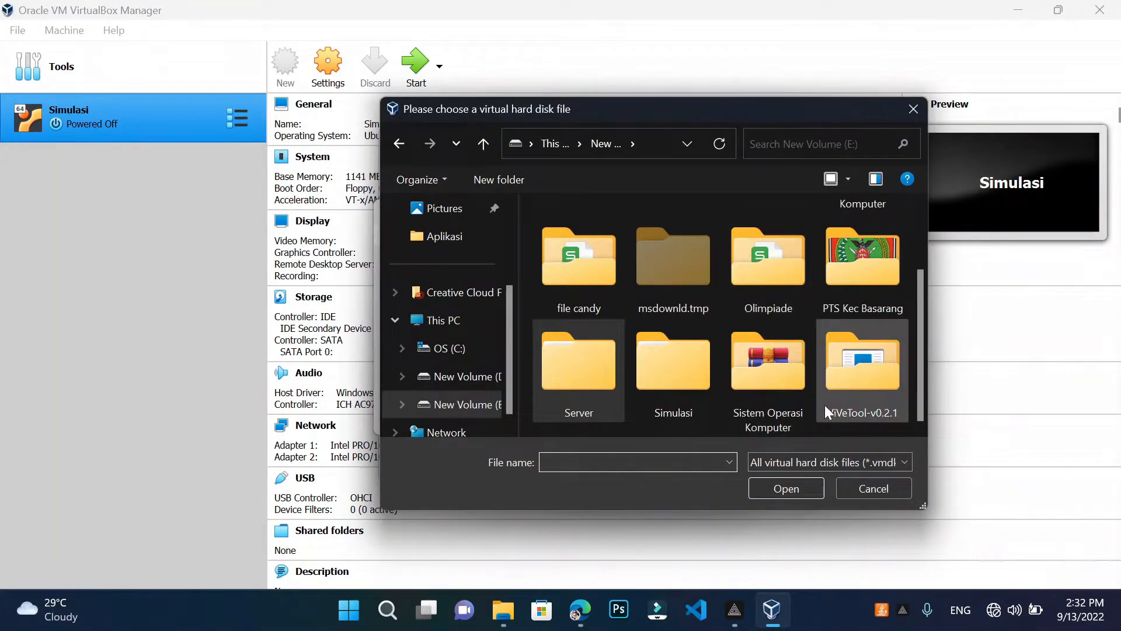
pyautogui.doubleClick(601, 307)
pyautogui.doubleClick(616, 319)
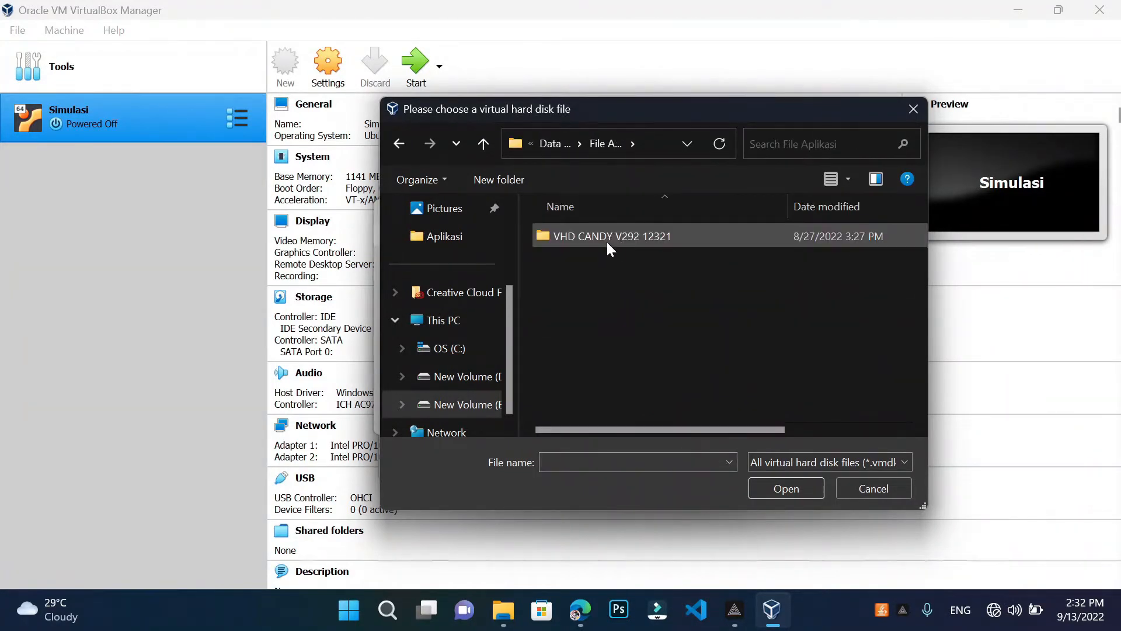
pyautogui.click(607, 240)
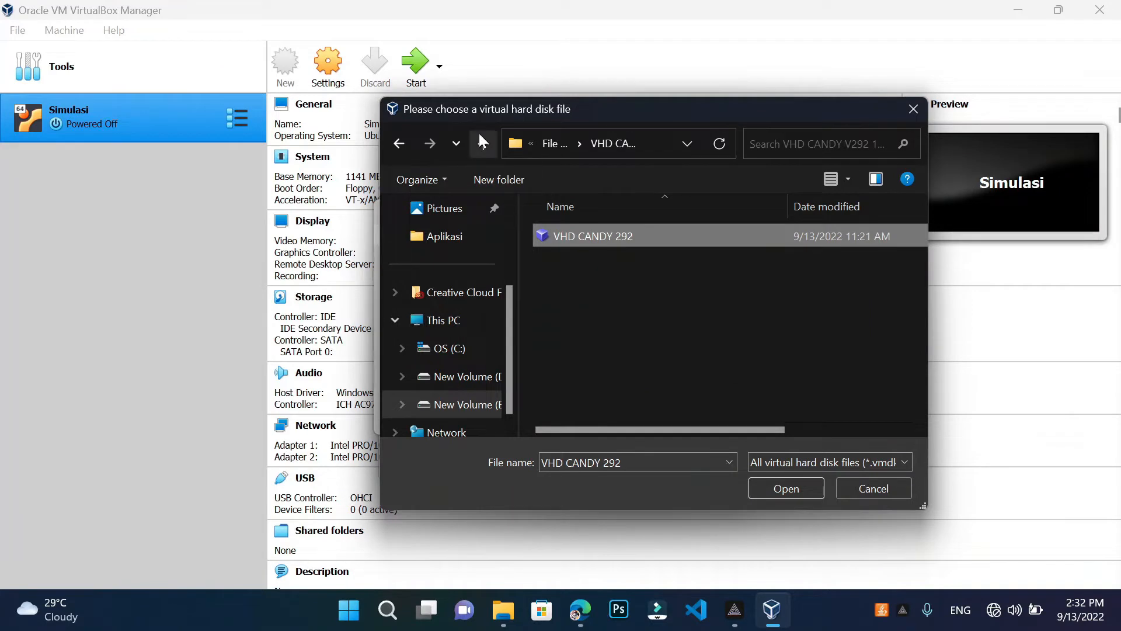
pyautogui.click(916, 110)
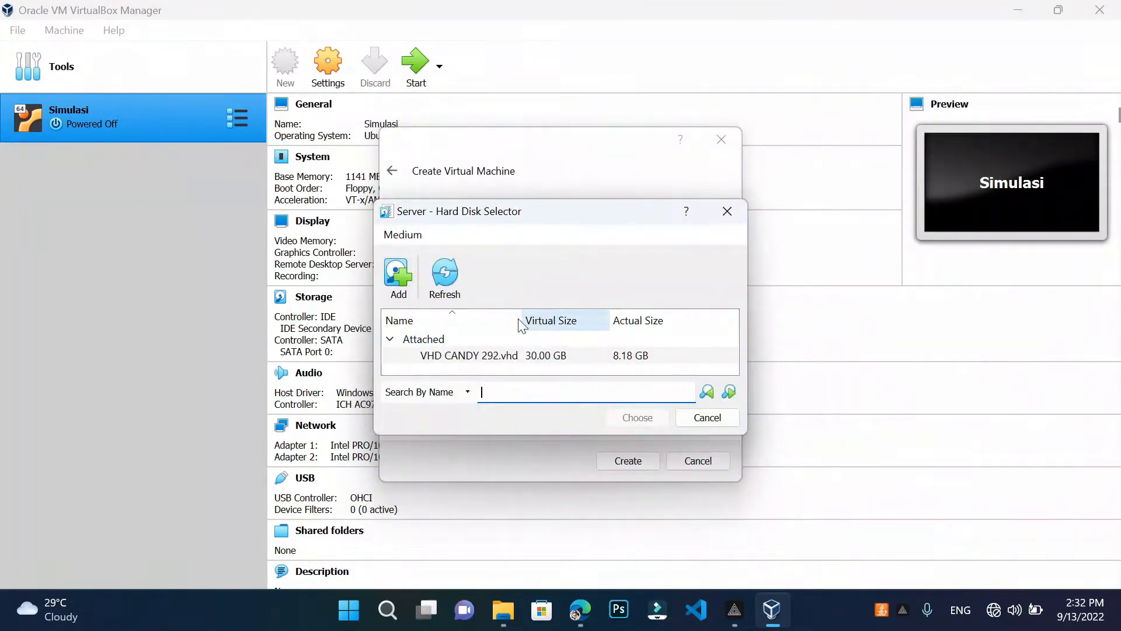
pyautogui.click(709, 425)
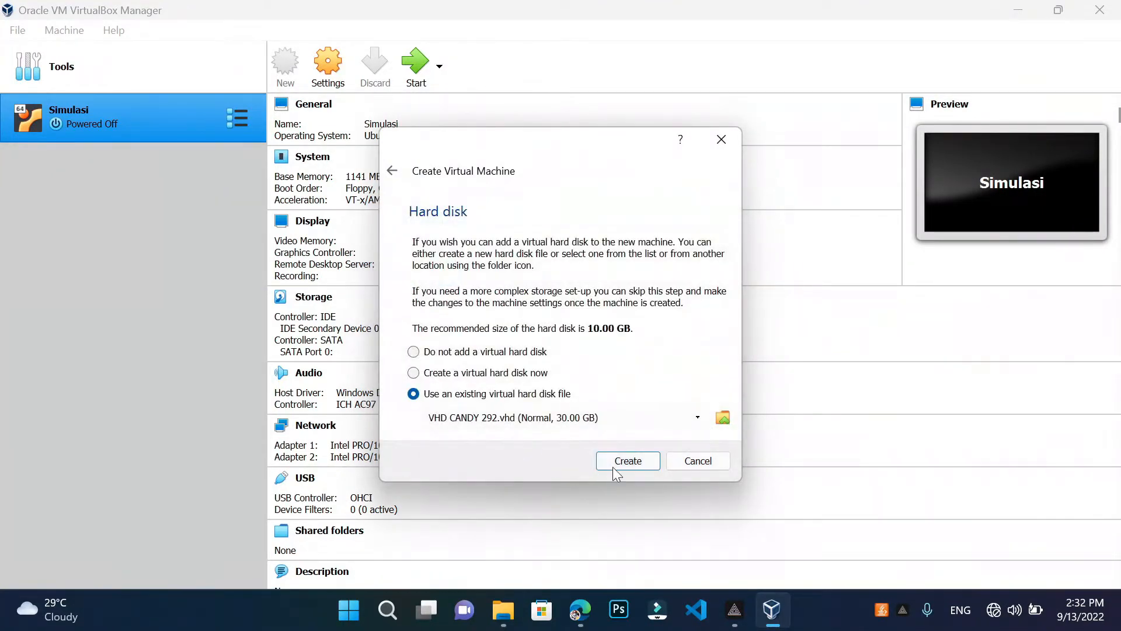
# Finish creating the Server VM with the VHD disk and open its Settings window
pyautogui.click(640, 465)
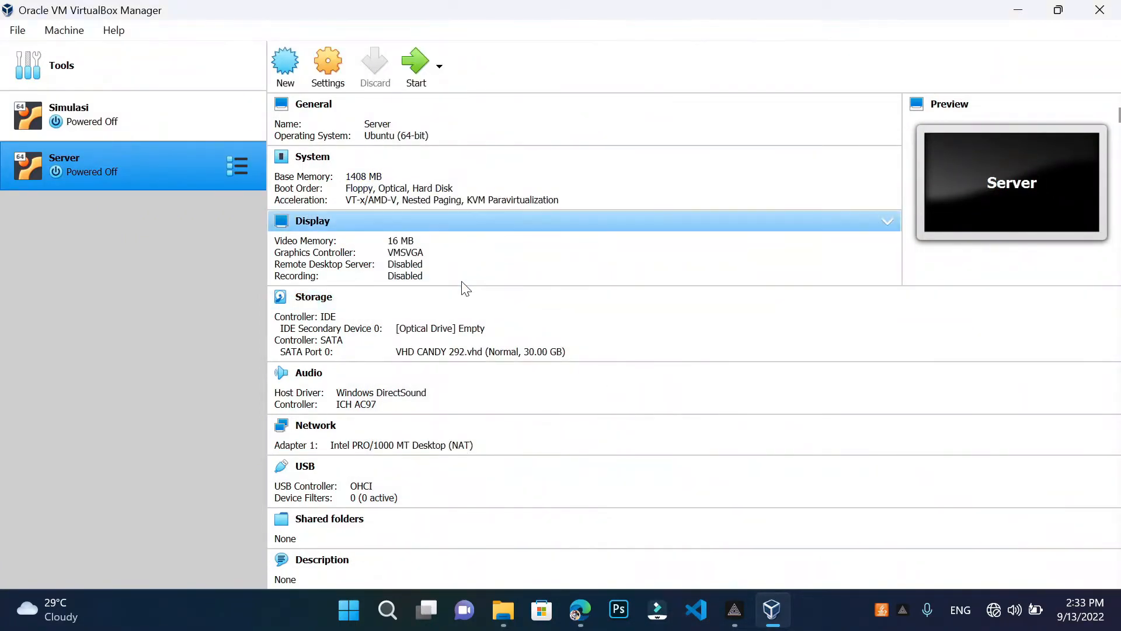
pyautogui.click(326, 82)
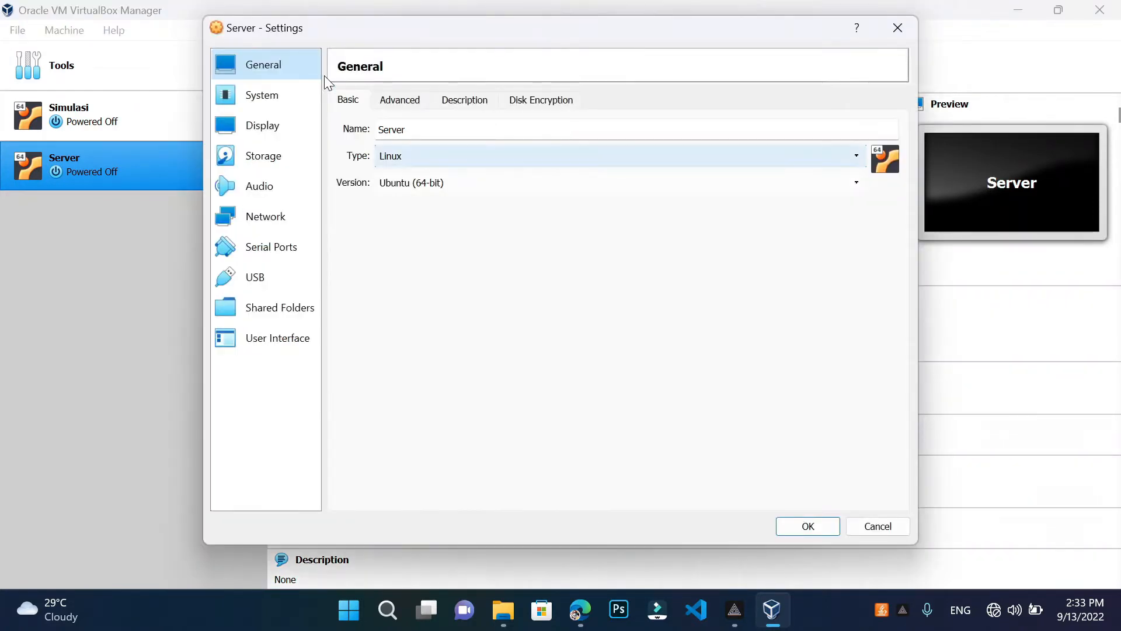
# On the System page, drag Base Memory down to roughly 1153 MB
pyautogui.click(296, 101)
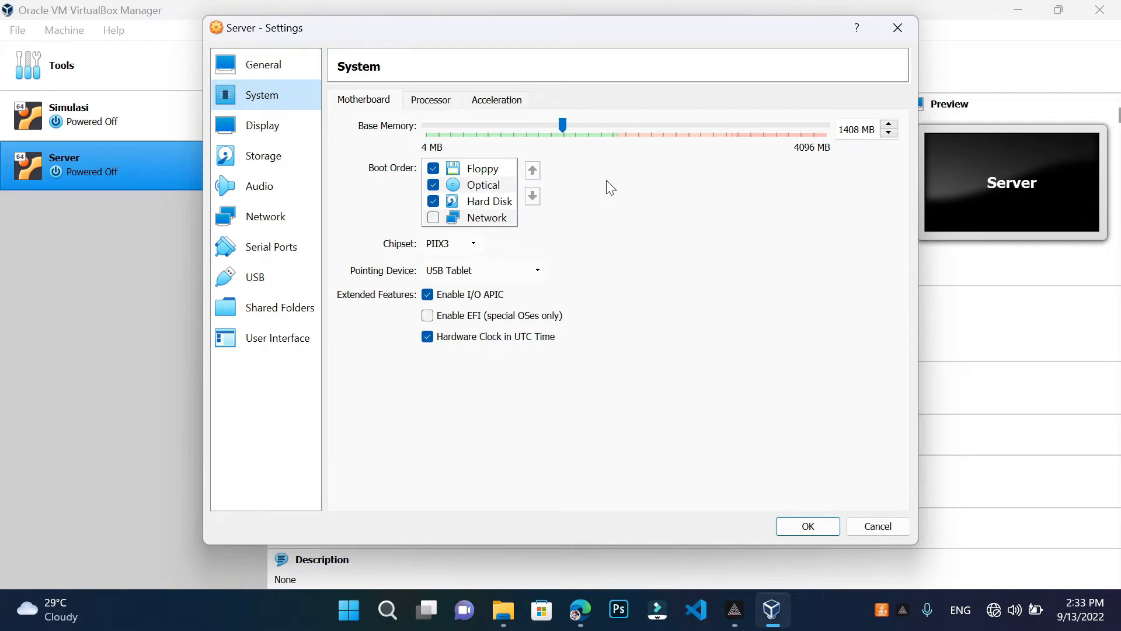
pyautogui.moveTo(564, 122); pyautogui.dragTo(598, 157)
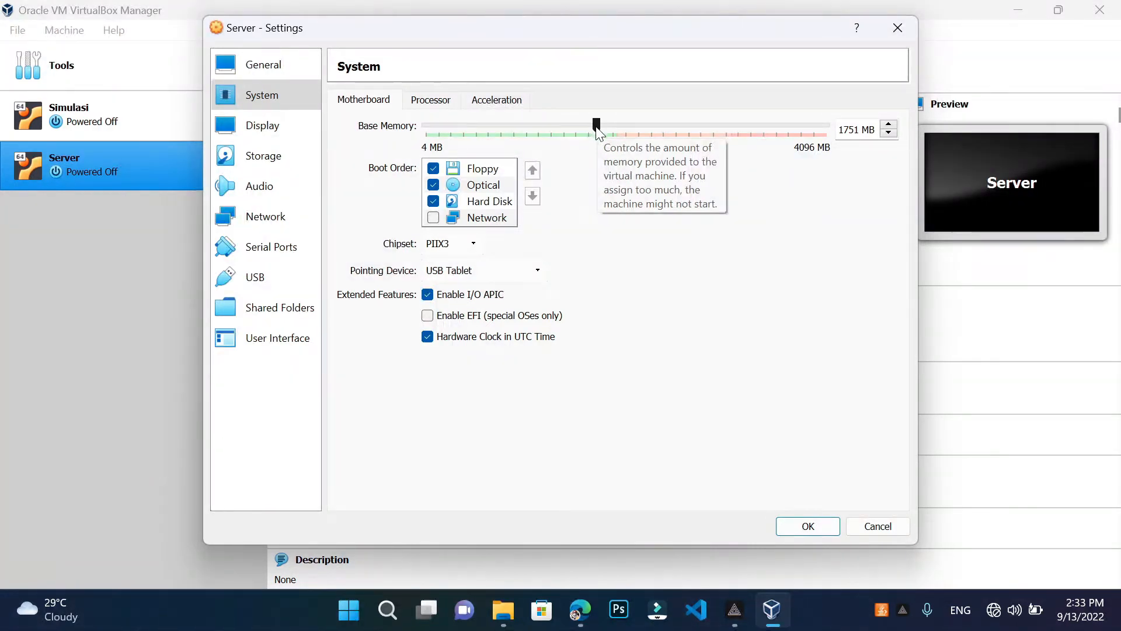
pyautogui.moveTo(582, 132); pyautogui.dragTo(579, 126)
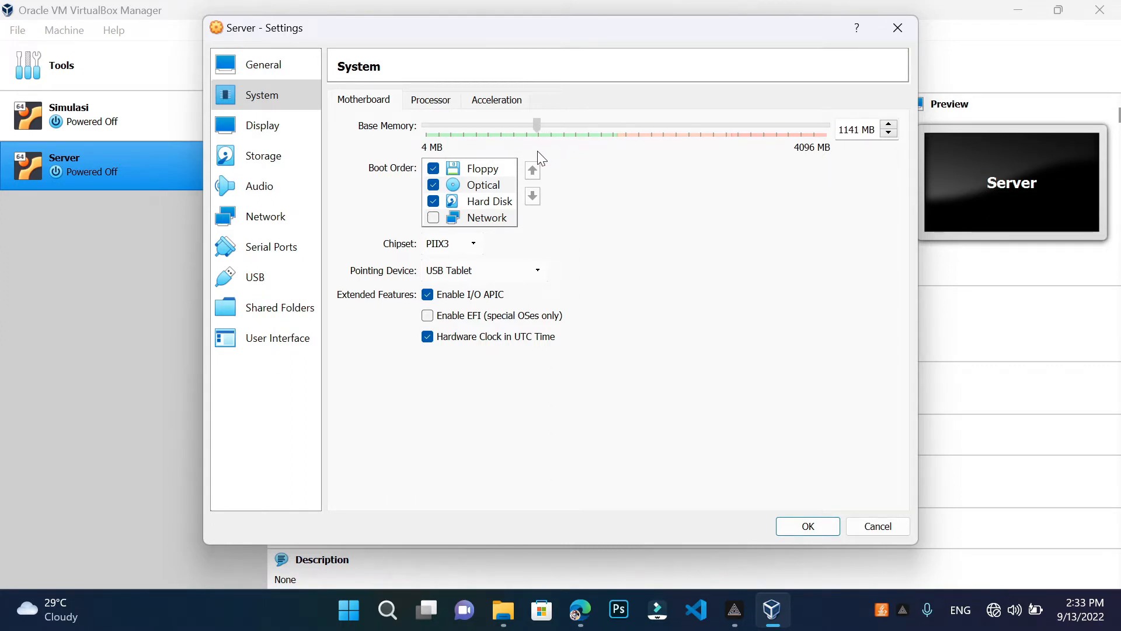
pyautogui.moveTo(540, 155); pyautogui.dragTo(537, 161)
# On the Network page, leave Adapter 1 attached to NAT
pyautogui.click(261, 223)
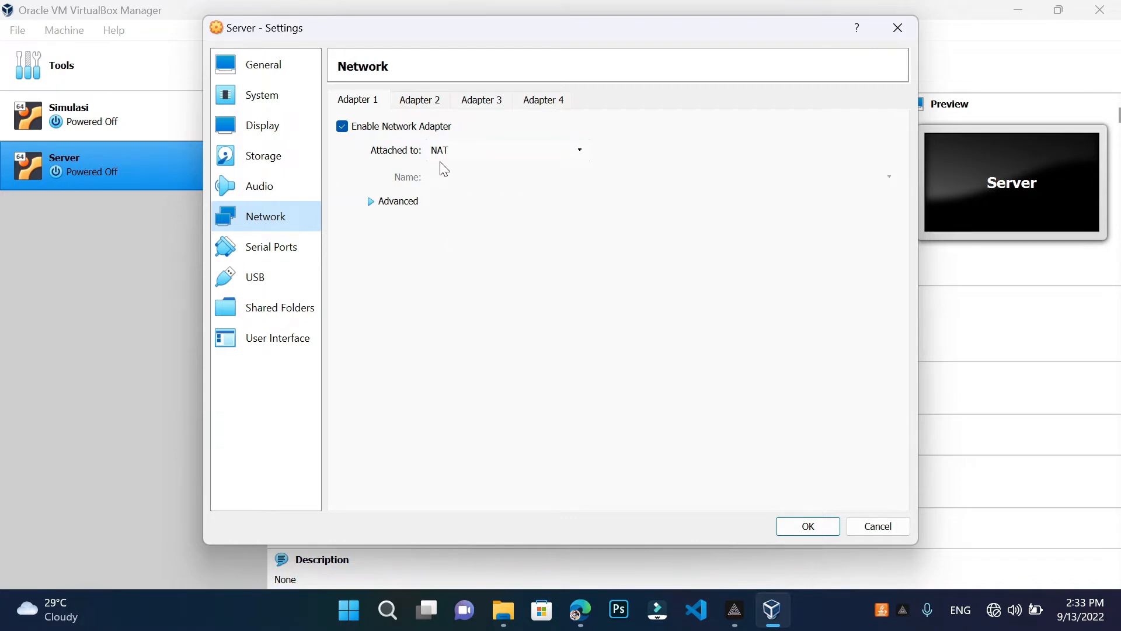
pyautogui.click(475, 146)
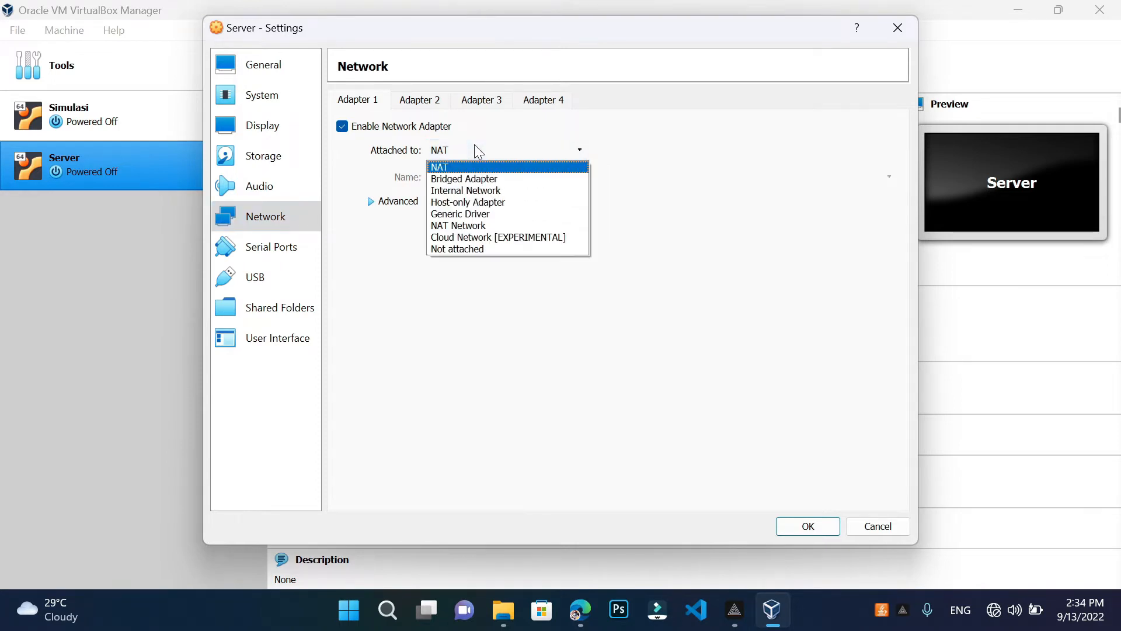
pyautogui.click(473, 169)
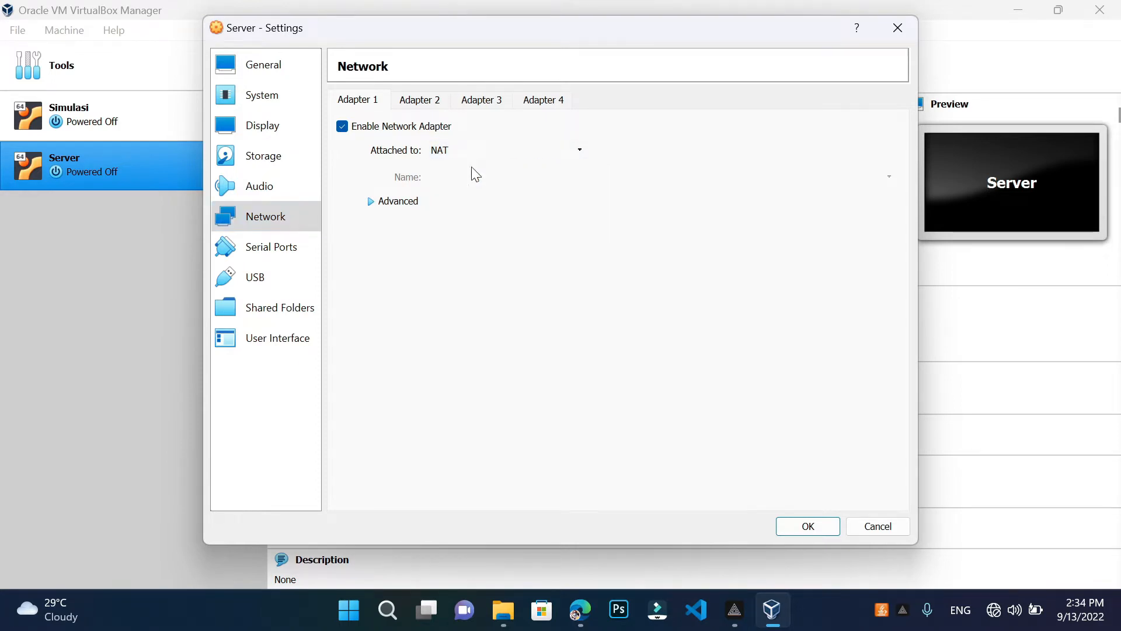
# Enable Adapter 2 as a Bridged Adapter on Intel(R) Wireless-AC 9461, then open Windows search
pyautogui.click(442, 100)
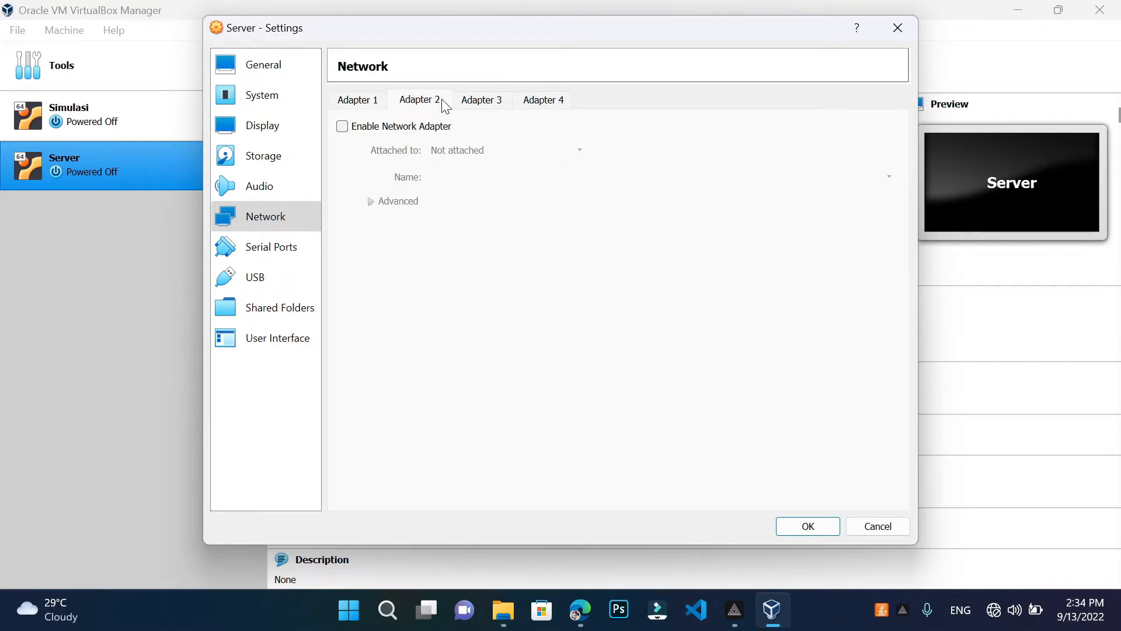
pyautogui.click(344, 129)
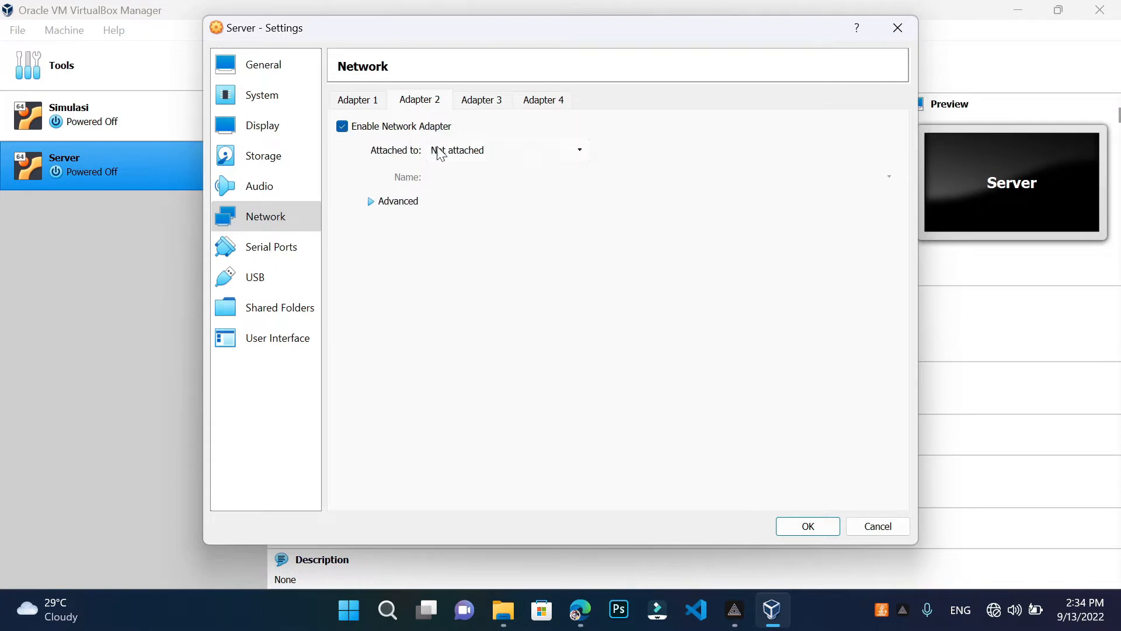
pyautogui.click(471, 153)
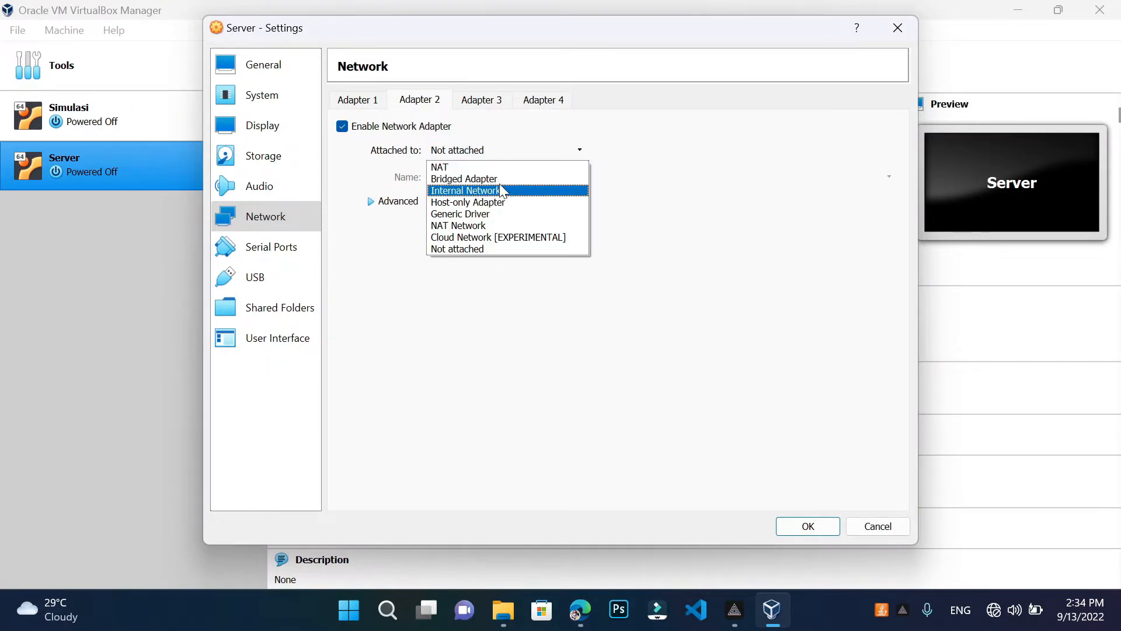
pyautogui.click(508, 182)
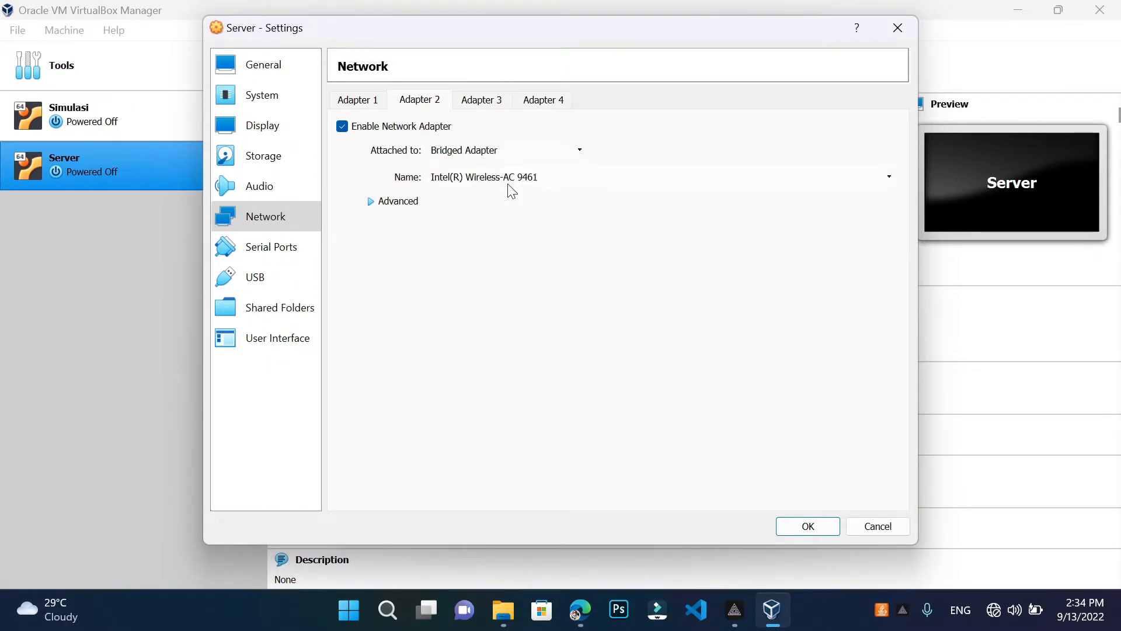
pyautogui.click(553, 176)
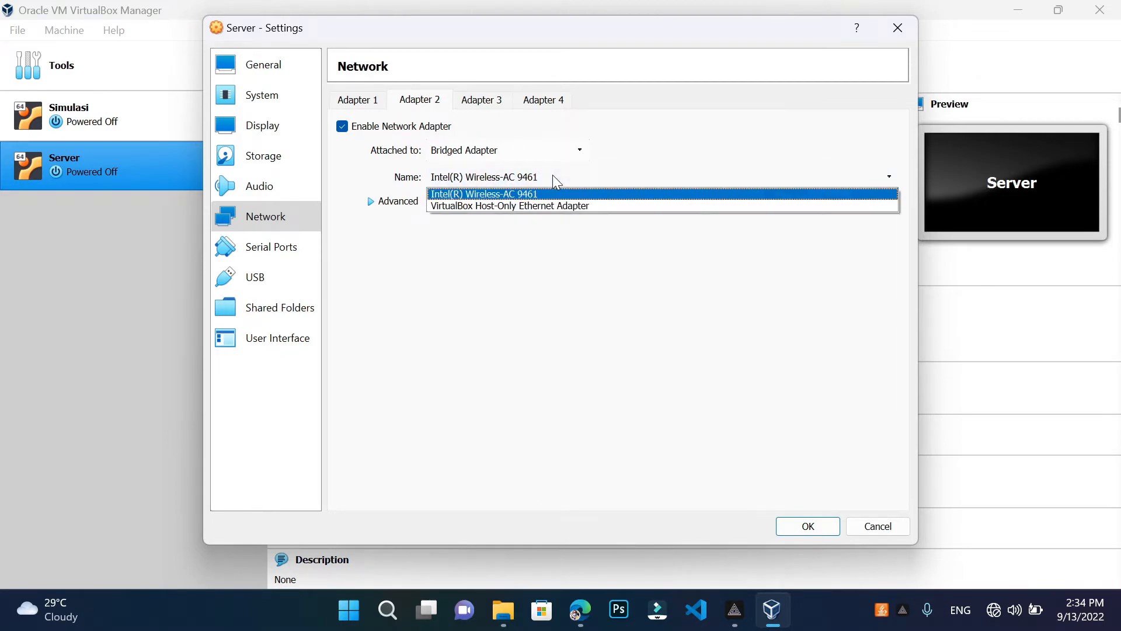
pyautogui.click(555, 182)
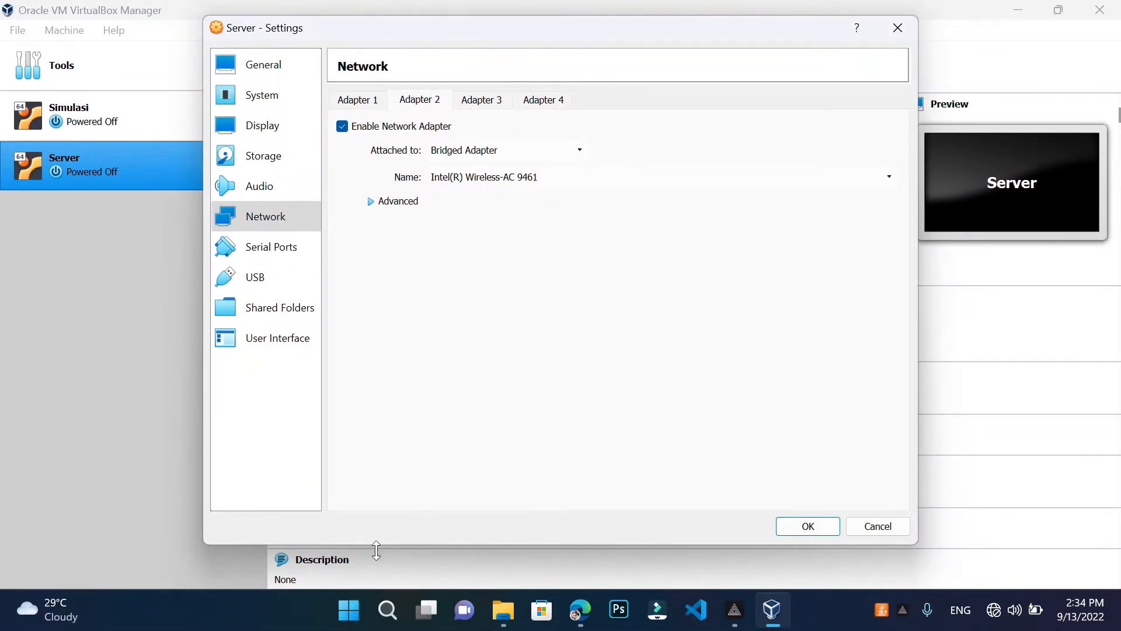
pyautogui.click(387, 597)
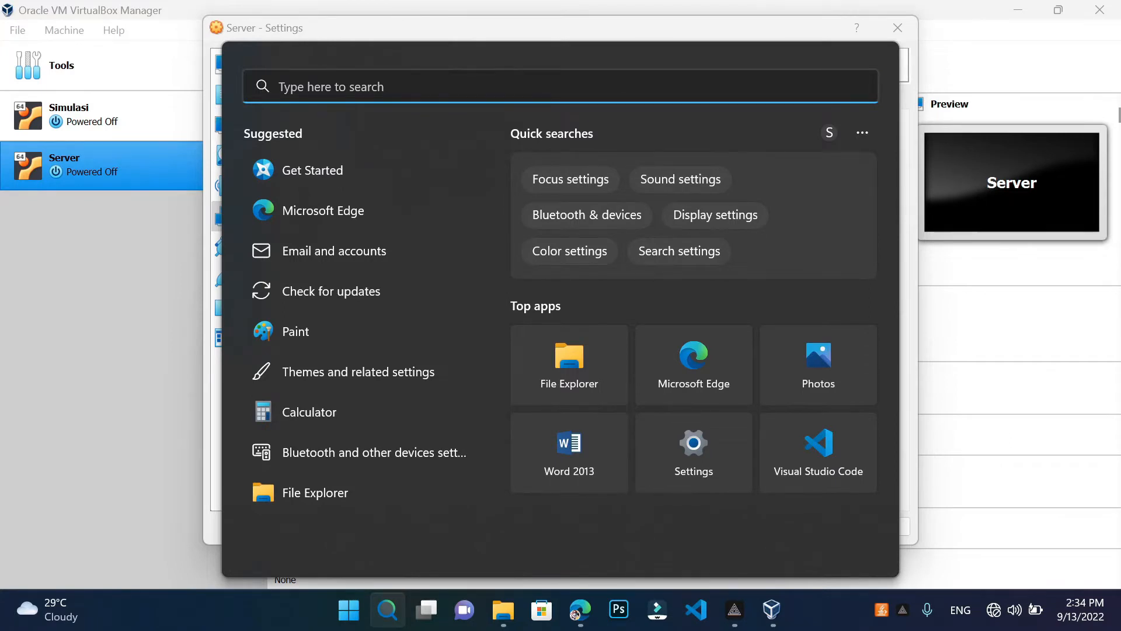
# Search 'control' and verify in Network Connections that Wi-Fi uses Intel(R) Wireless-AC 9461
pyautogui.write('contr')
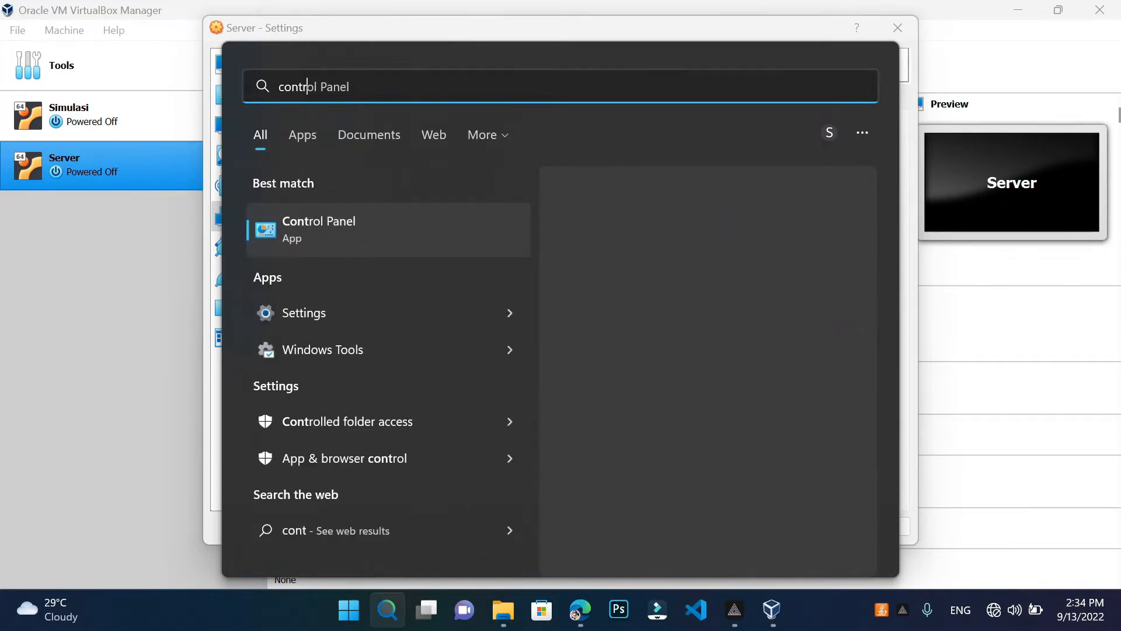
pyautogui.write('ol')
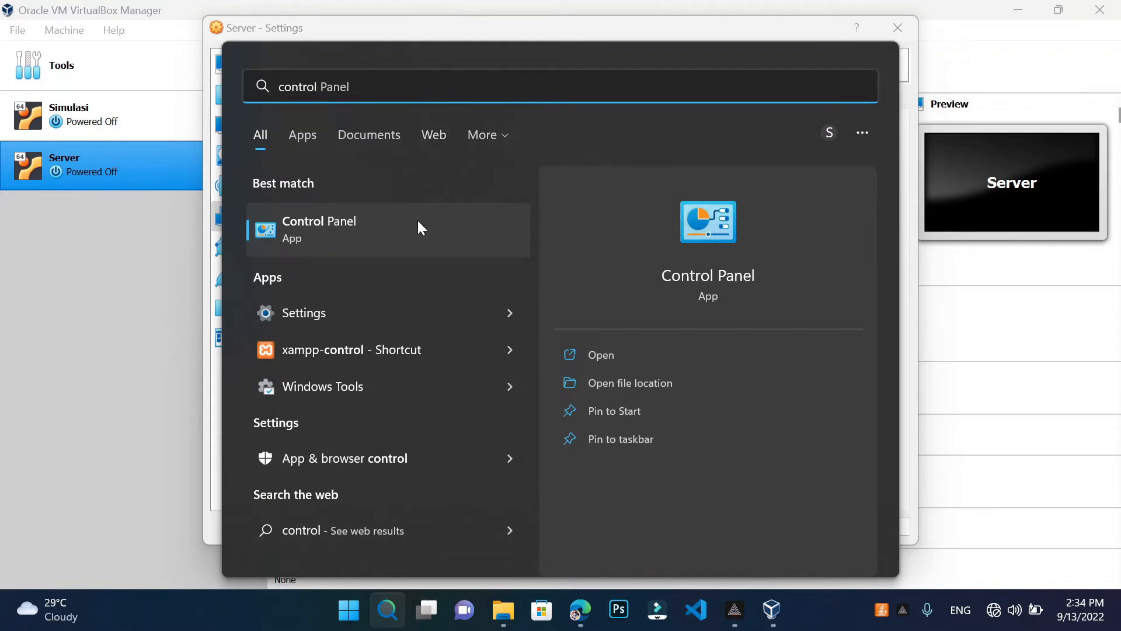
pyautogui.click(419, 226)
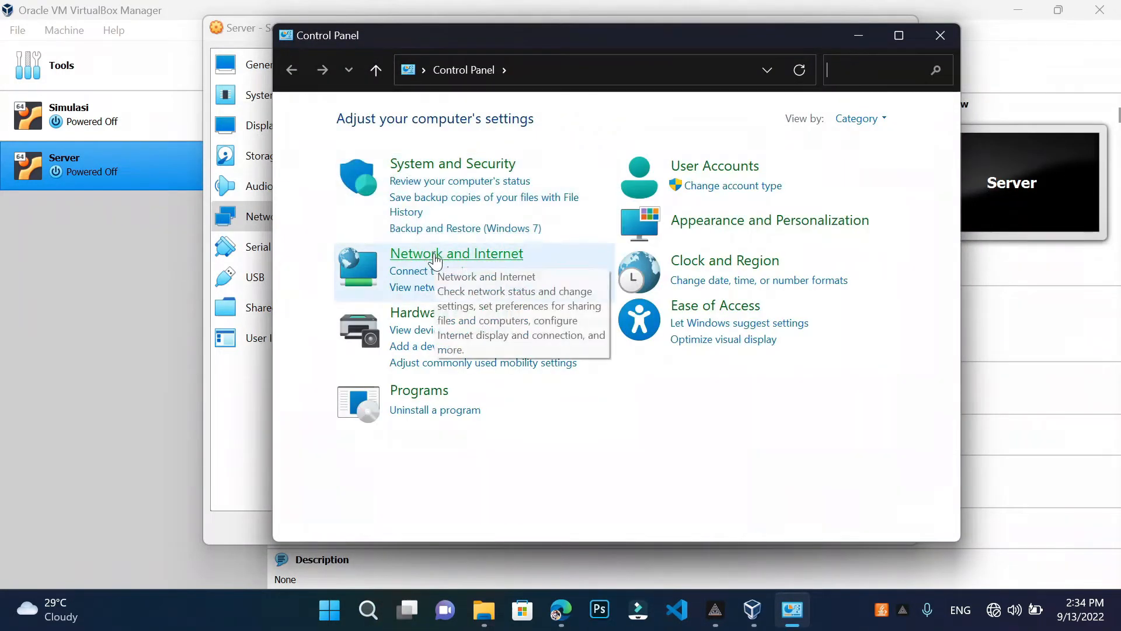
pyautogui.click(435, 257)
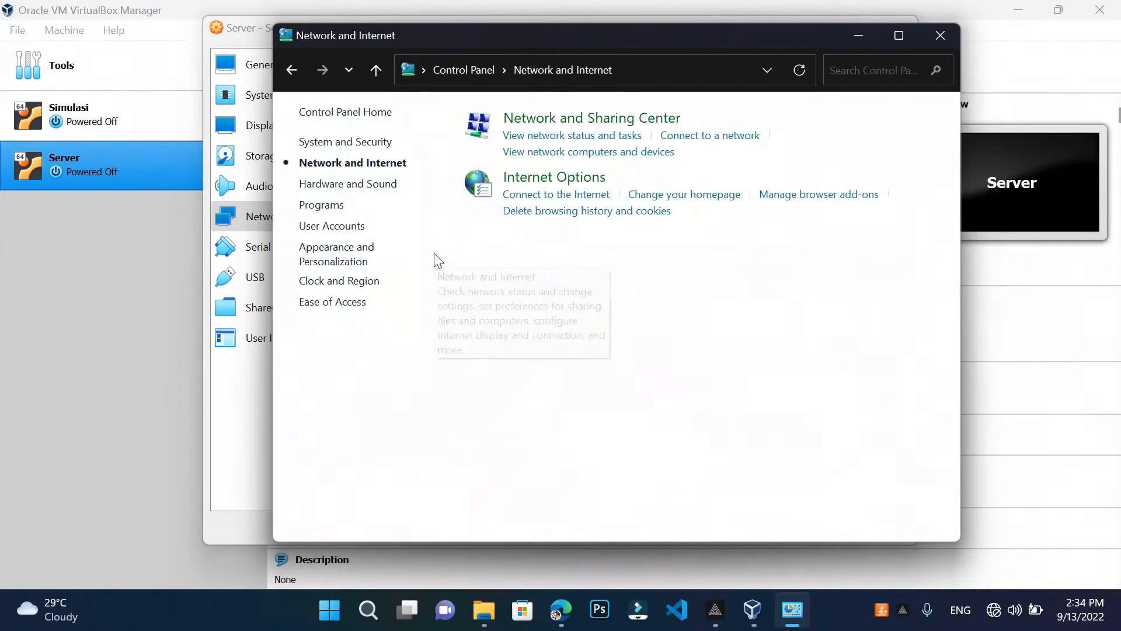
pyautogui.click(562, 119)
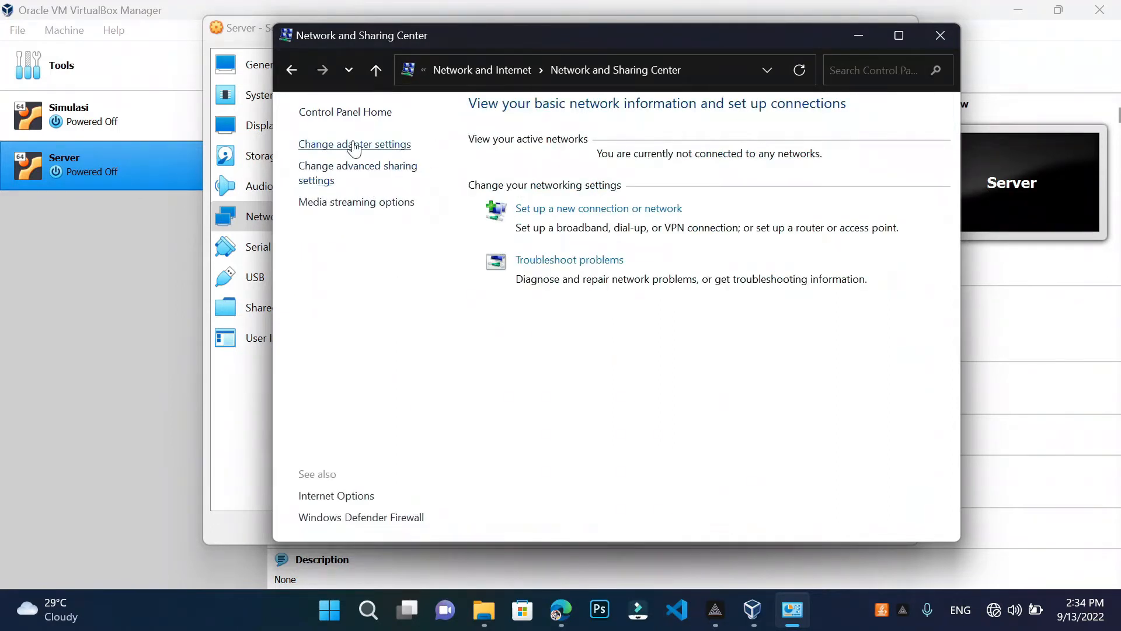
pyautogui.click(355, 145)
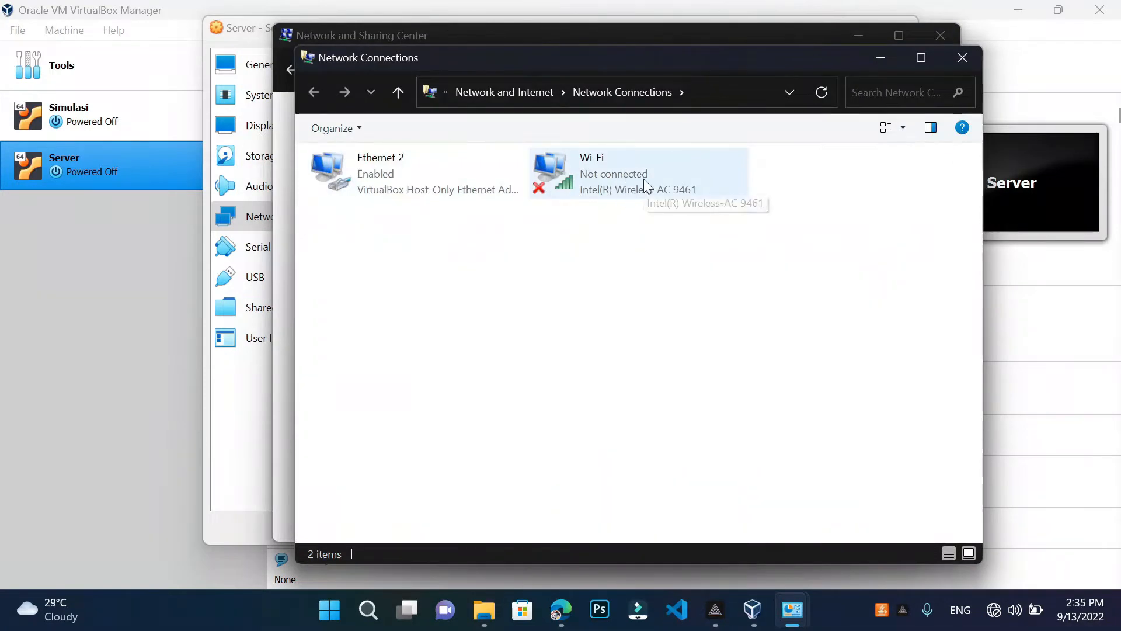
pyautogui.click(644, 179)
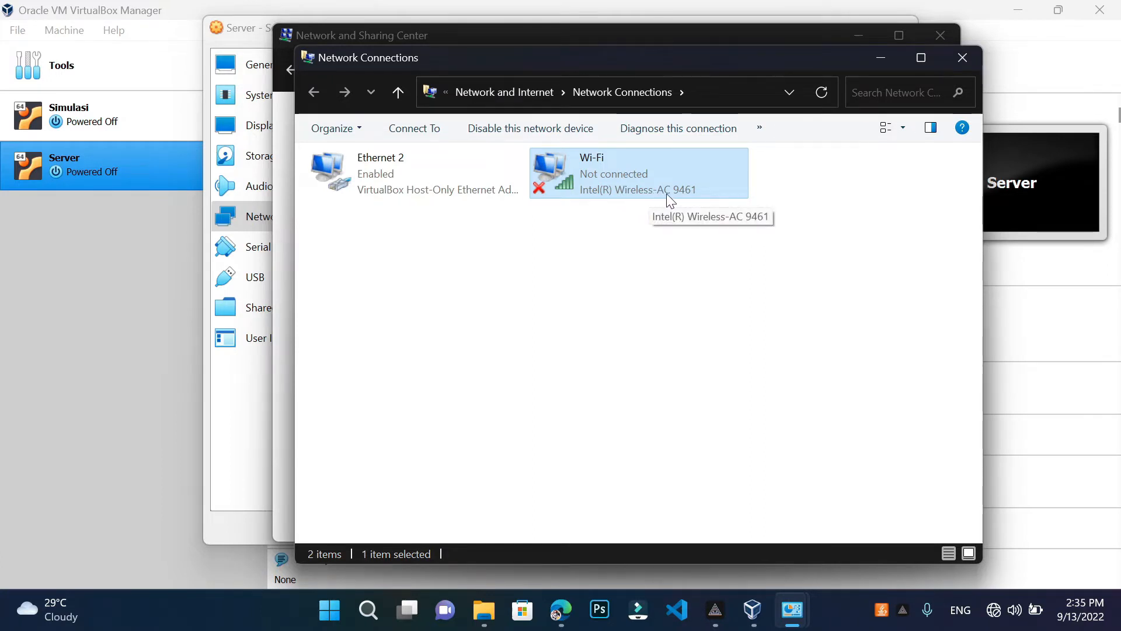
pyautogui.click(236, 422)
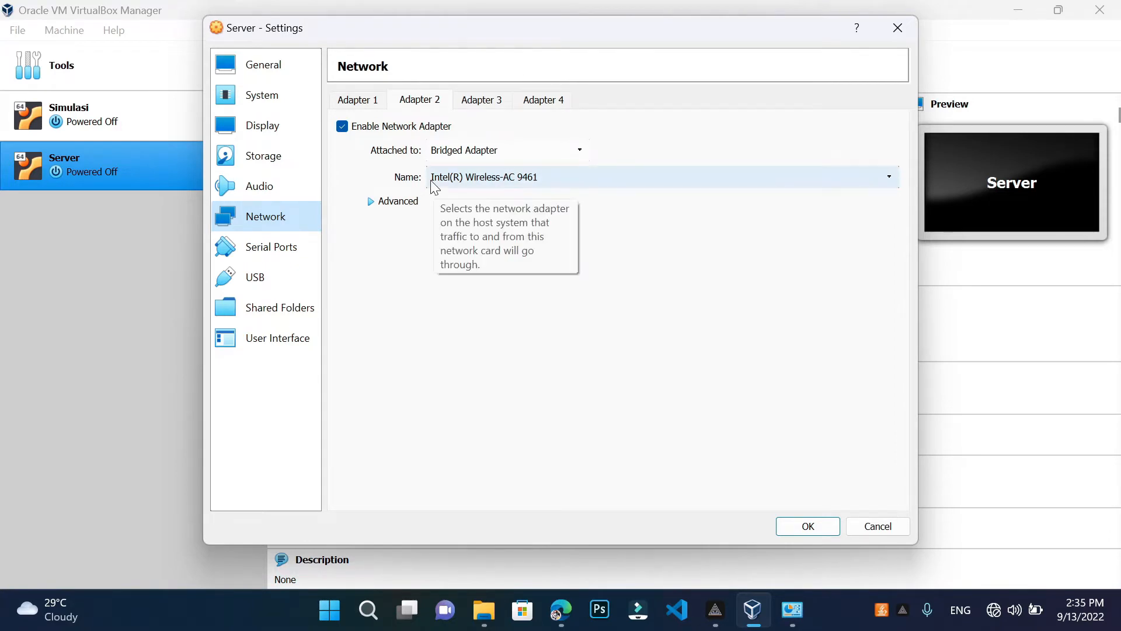
# Confirm Adapter 2 is bridged to Intel(R) Wireless-AC 9461 and save Server's settings with OK
pyautogui.click(471, 181)
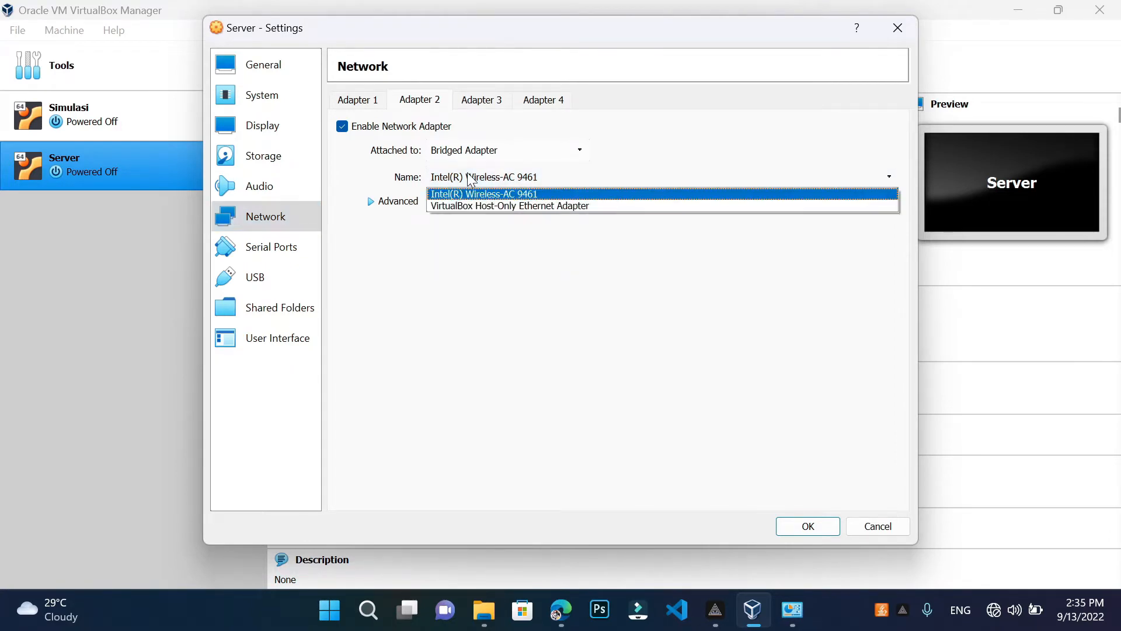
pyautogui.click(530, 192)
pyautogui.moveTo(792, 611)
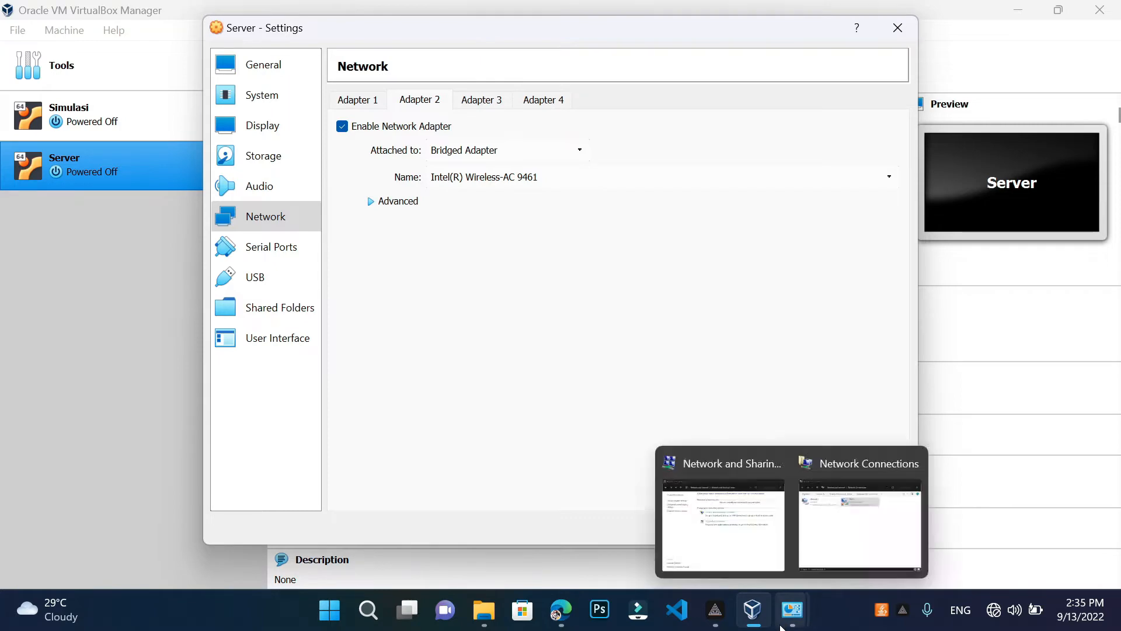
pyautogui.click(847, 555)
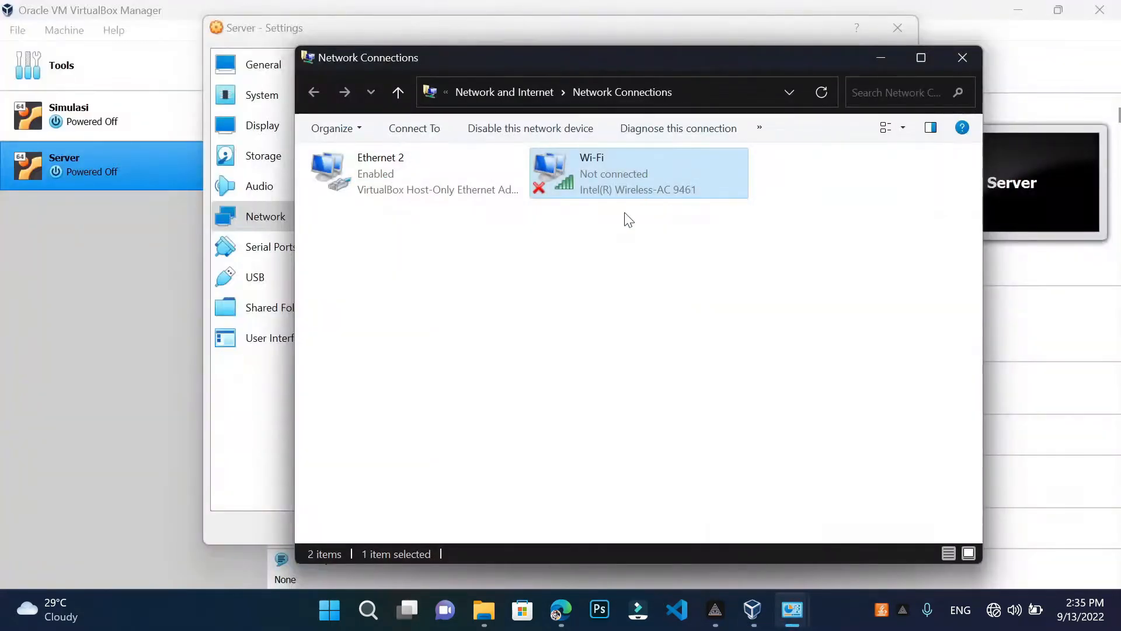
pyautogui.click(246, 430)
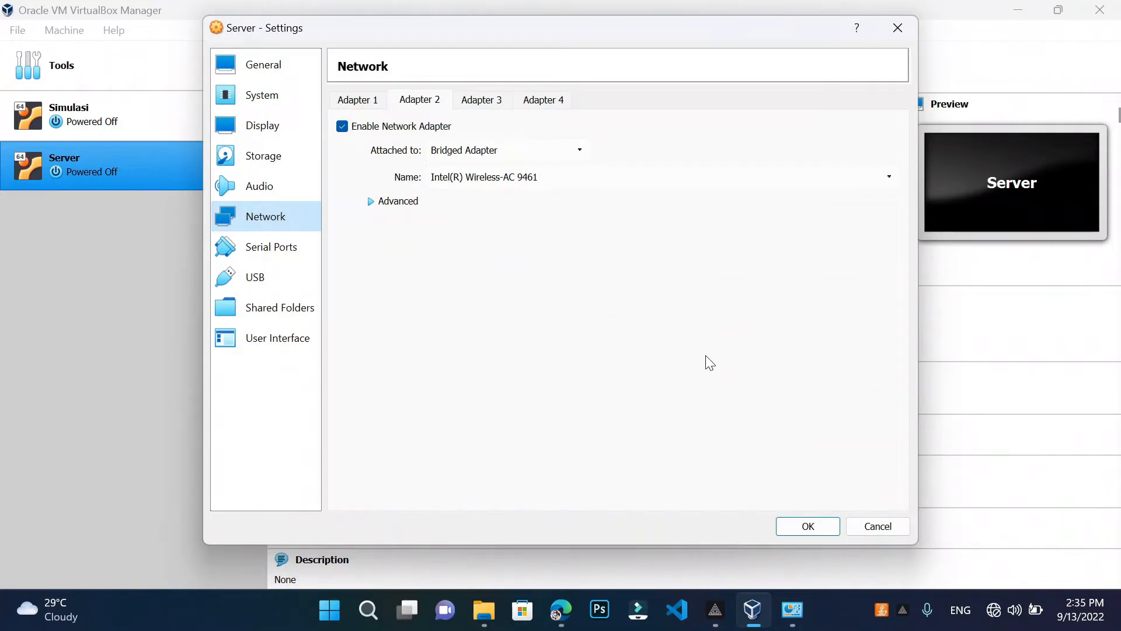
pyautogui.click(809, 527)
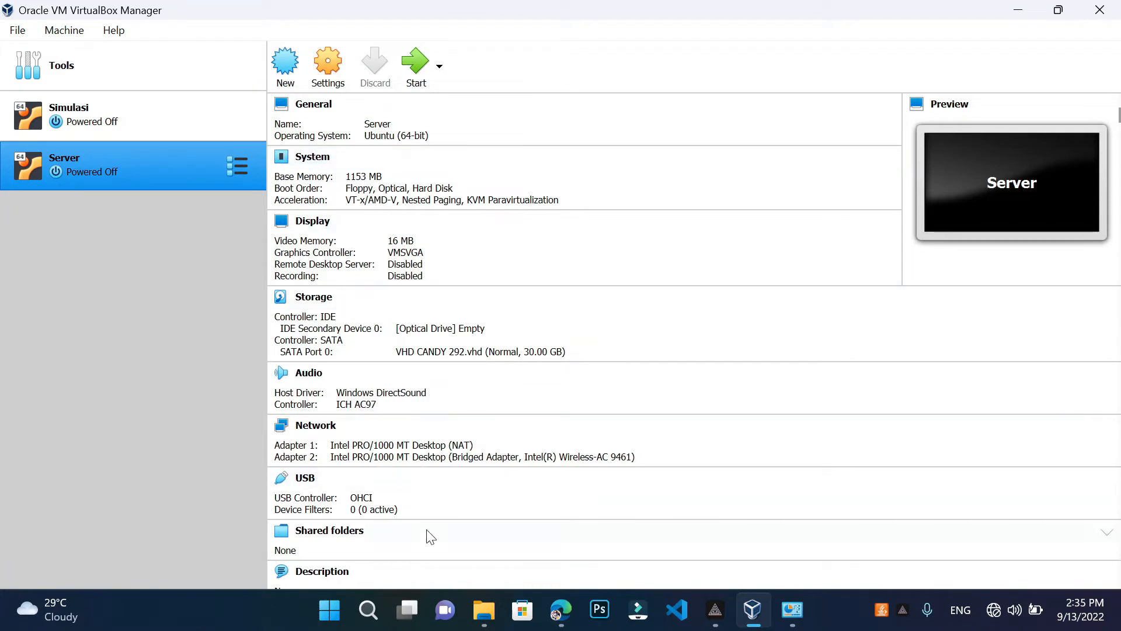
pyautogui.click(375, 600)
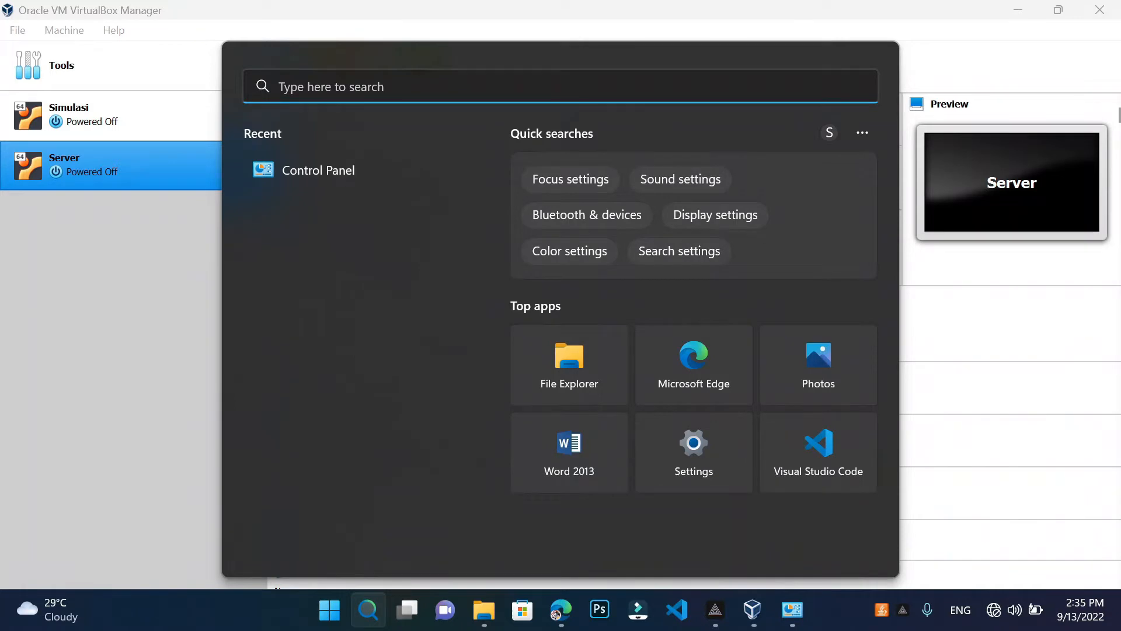
# Search 'windows defe' and open the Windows Defender Firewall settings result
pyautogui.write('wi')
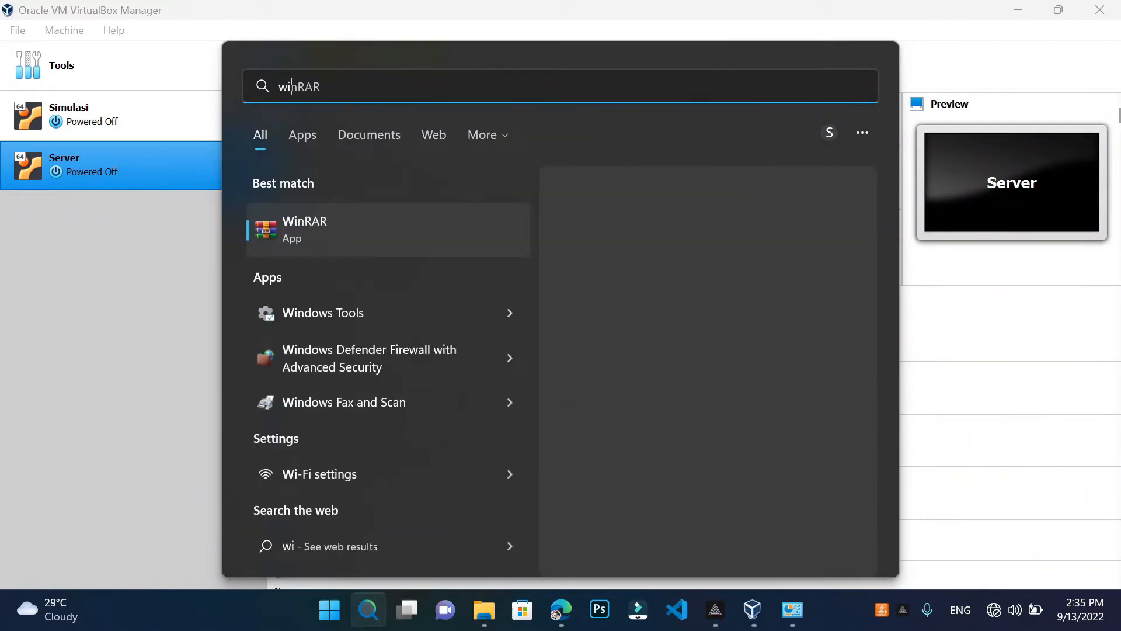
pyautogui.write('nu')
pyautogui.press('BackSpace')
pyautogui.write('d')
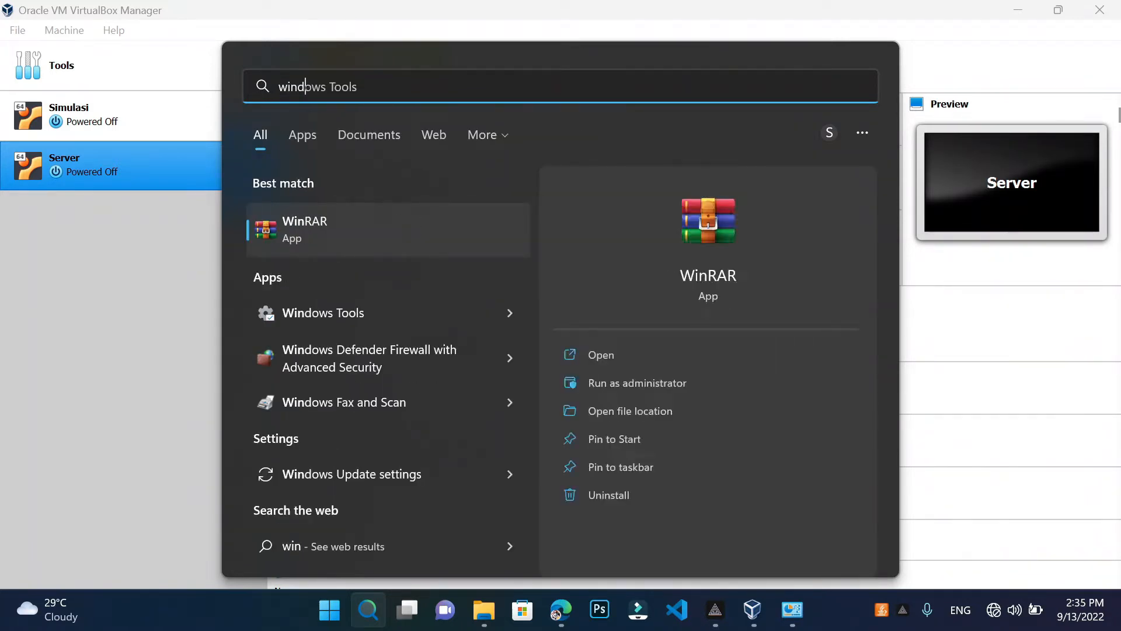
pyautogui.write('ows')
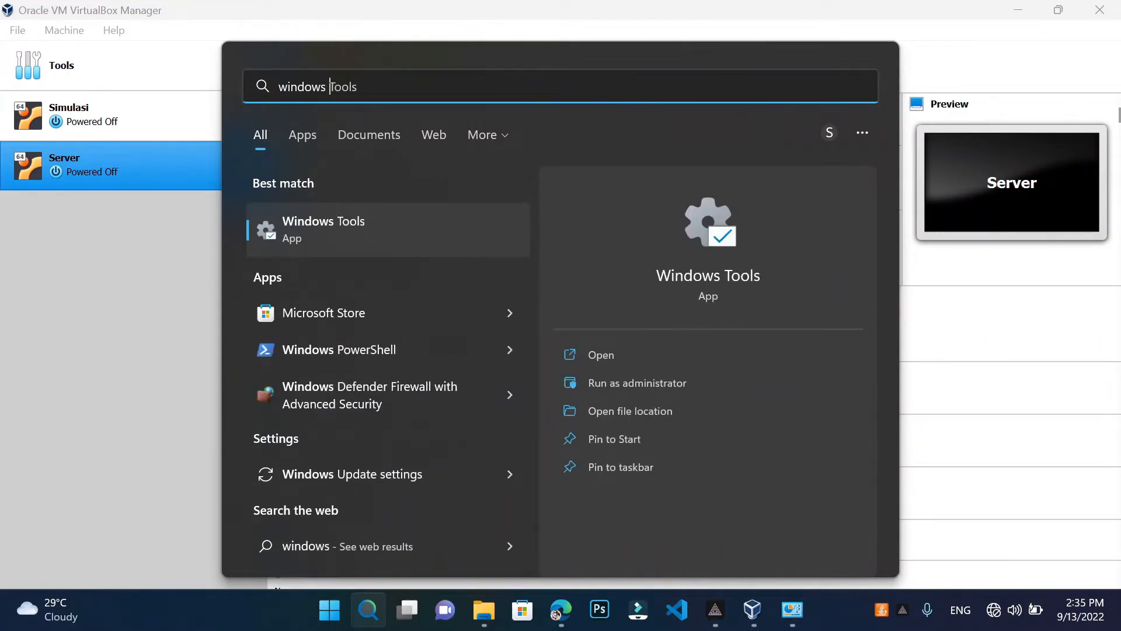
pyautogui.write(' defe')
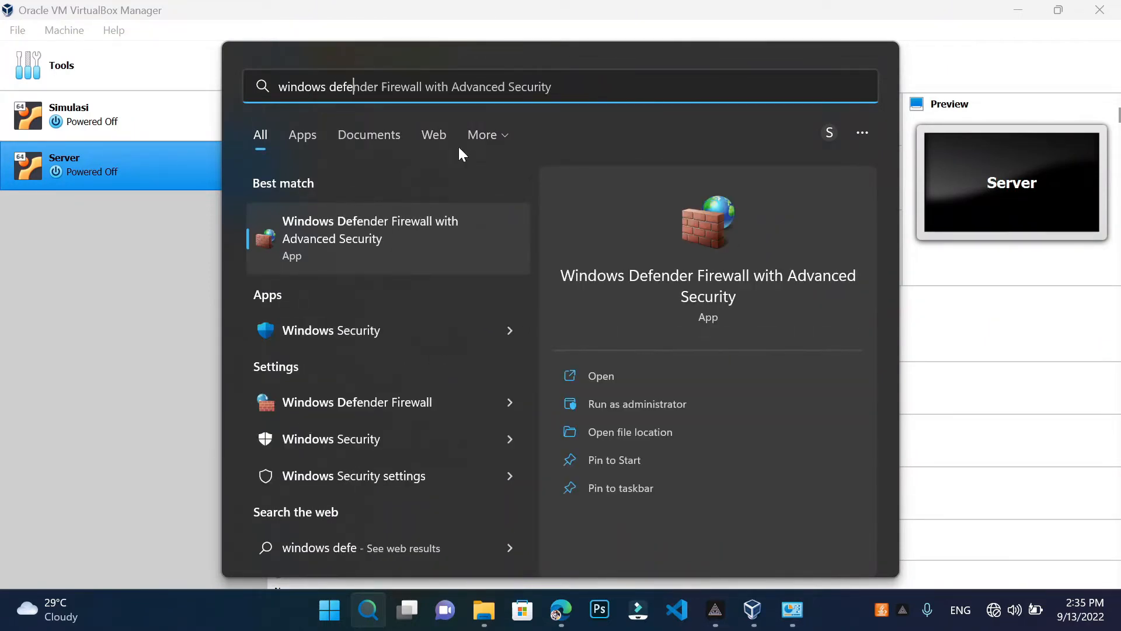
pyautogui.click(420, 408)
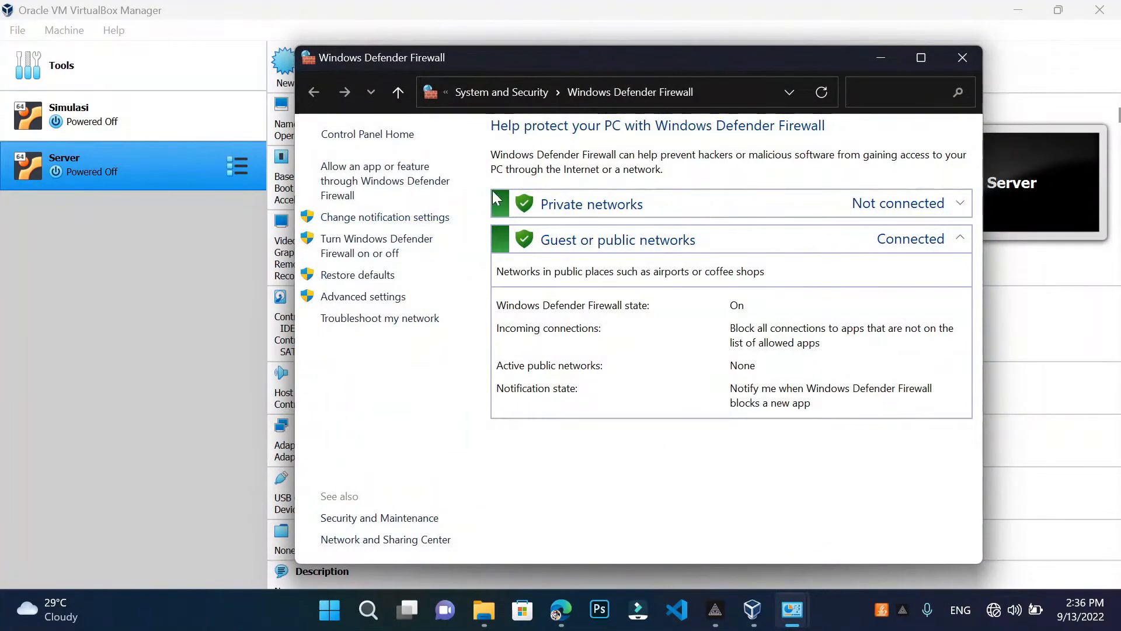
# Select 'Turn off Windows Defender Firewall' for private and public networks, apply, and close the window
pyautogui.click(440, 225)
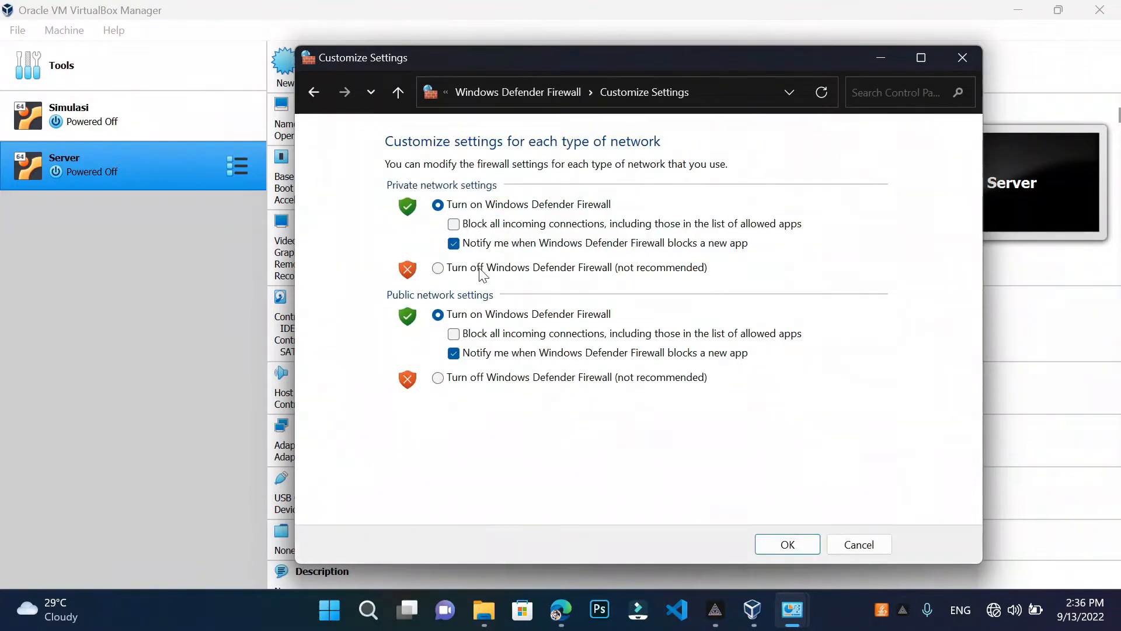
pyautogui.click(399, 94)
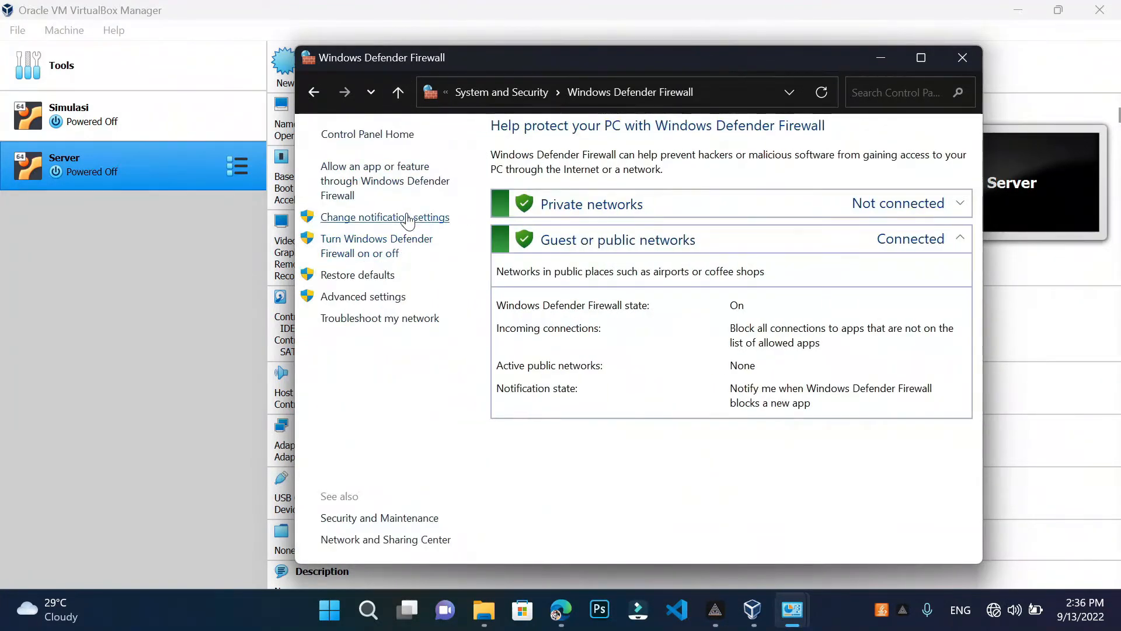
pyautogui.click(415, 222)
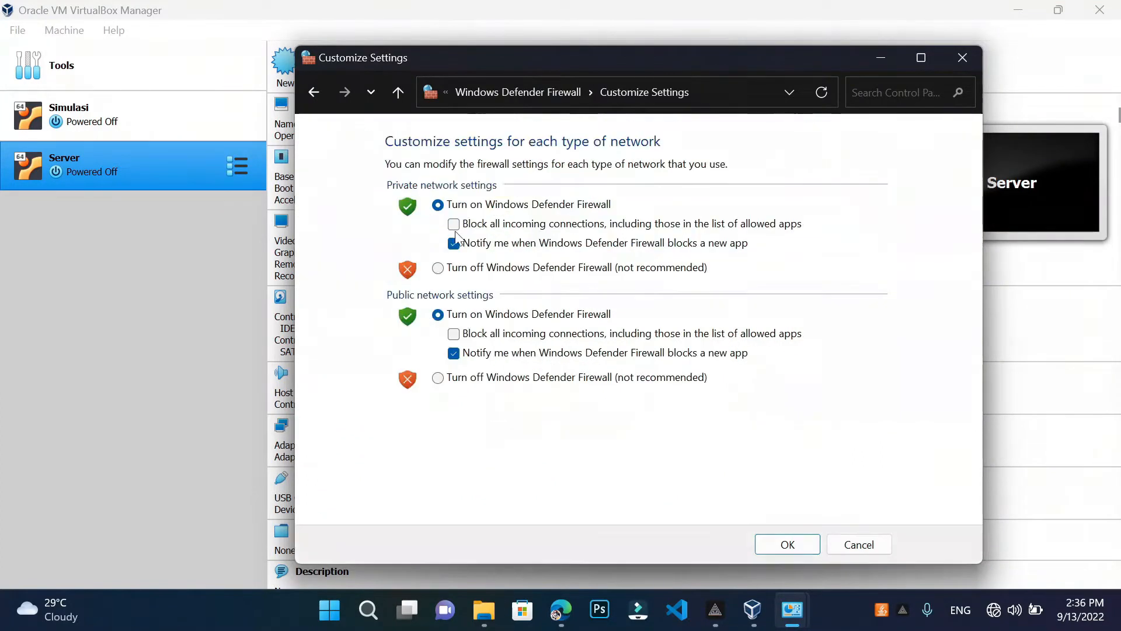
pyautogui.click(498, 270)
pyautogui.click(504, 378)
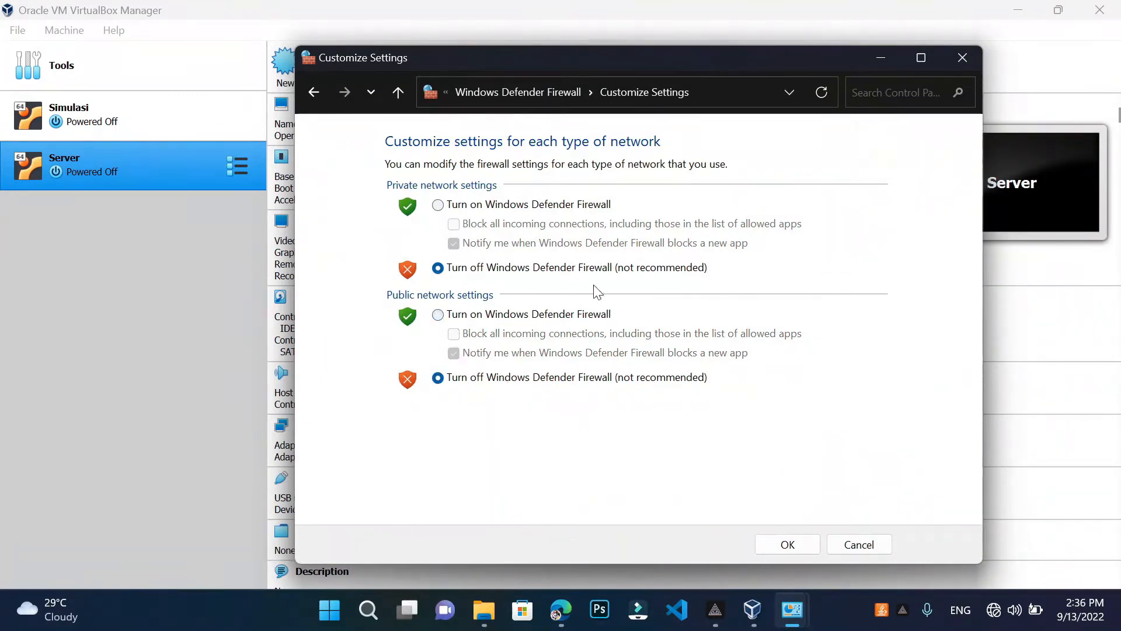
pyautogui.click(787, 545)
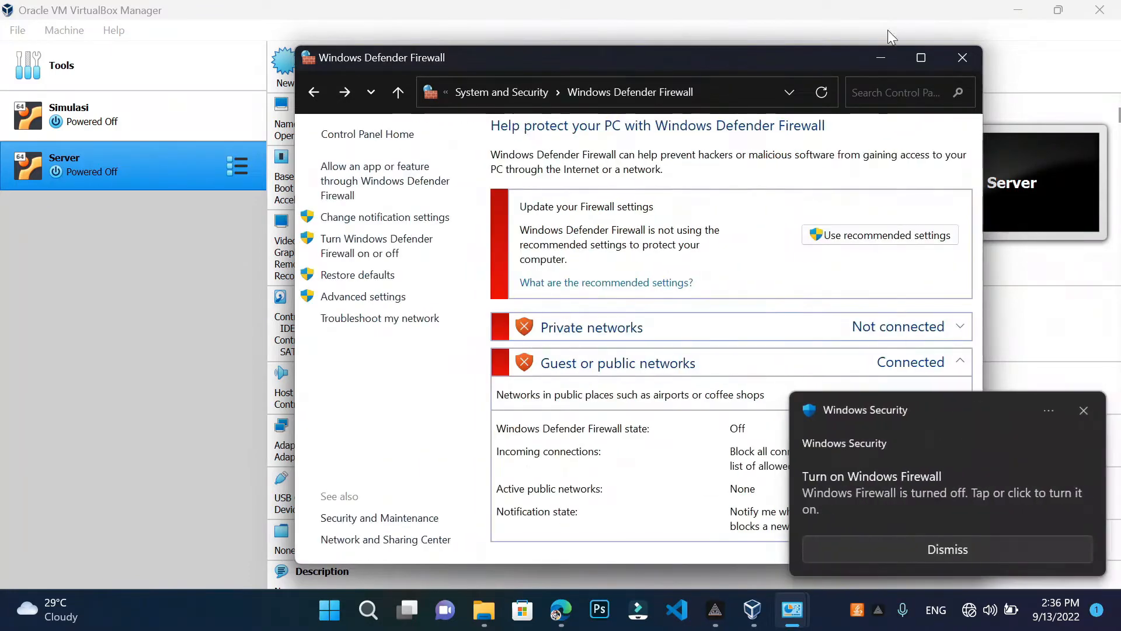
pyautogui.click(963, 57)
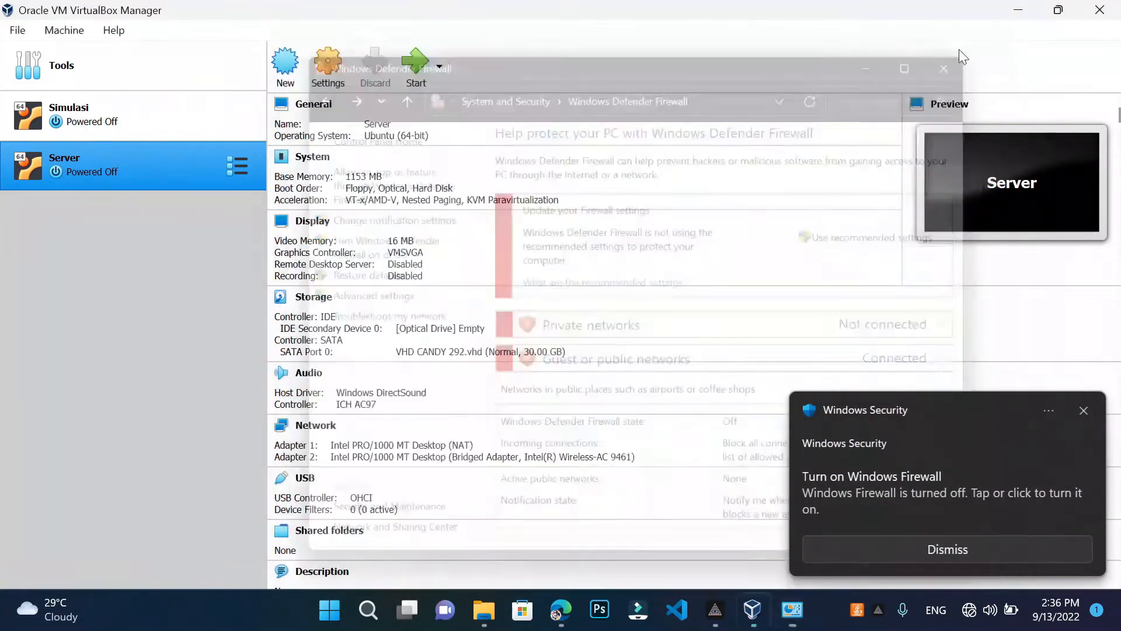
# Search for Windows Security and open its Virus & threat protection settings
pyautogui.click(384, 604)
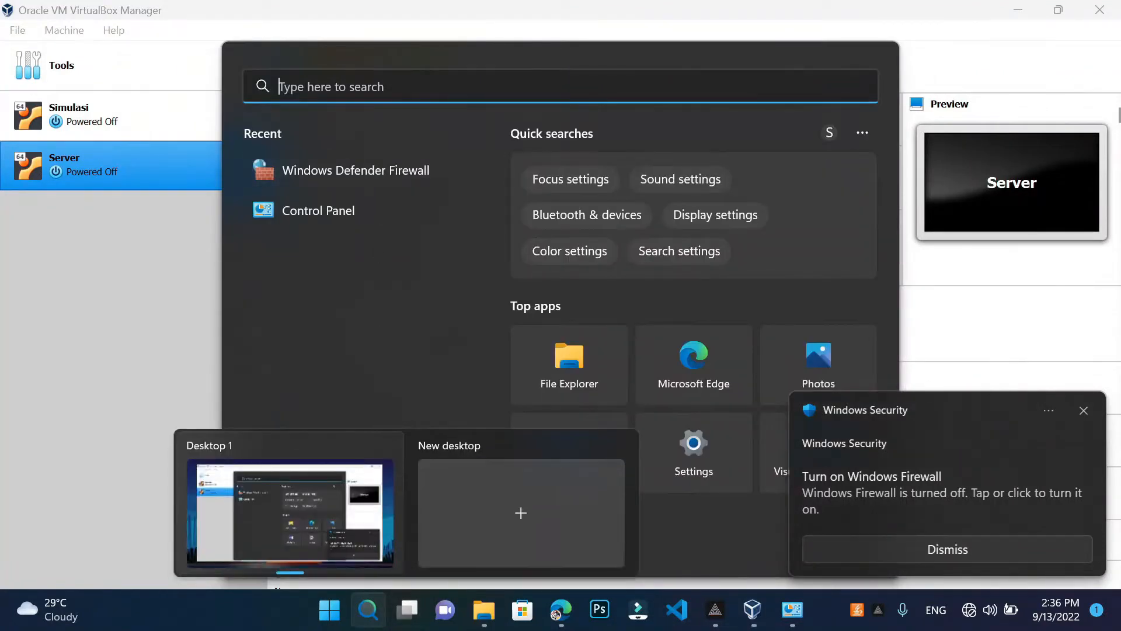
pyautogui.write('widn')
pyautogui.press('BackSpace')
pyautogui.press('BackSpace')
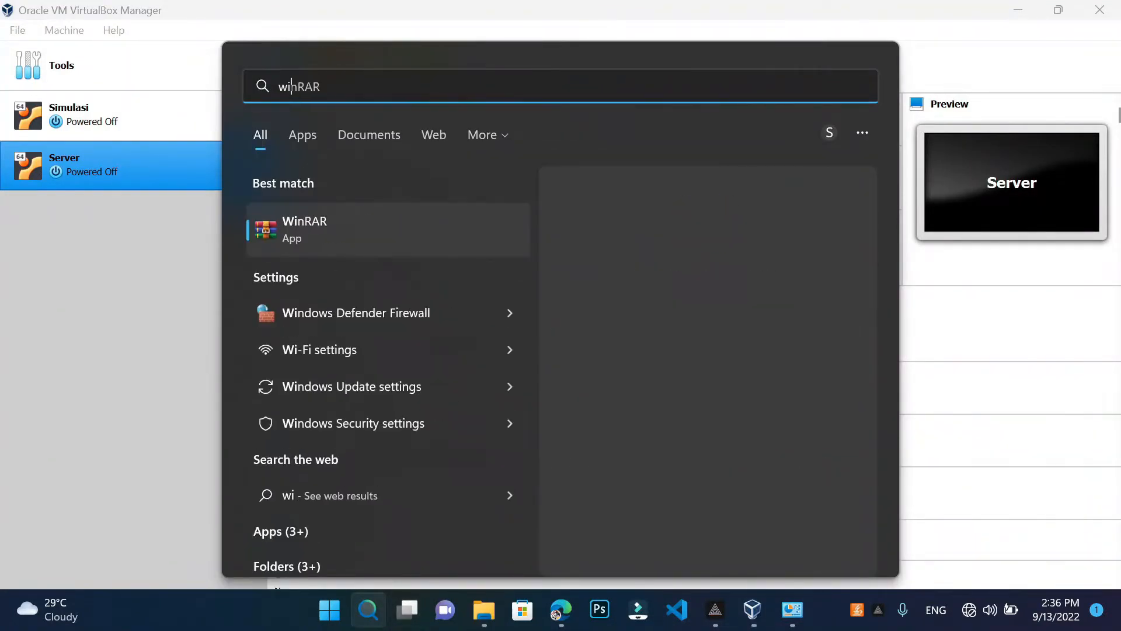
pyautogui.write('ndows security')
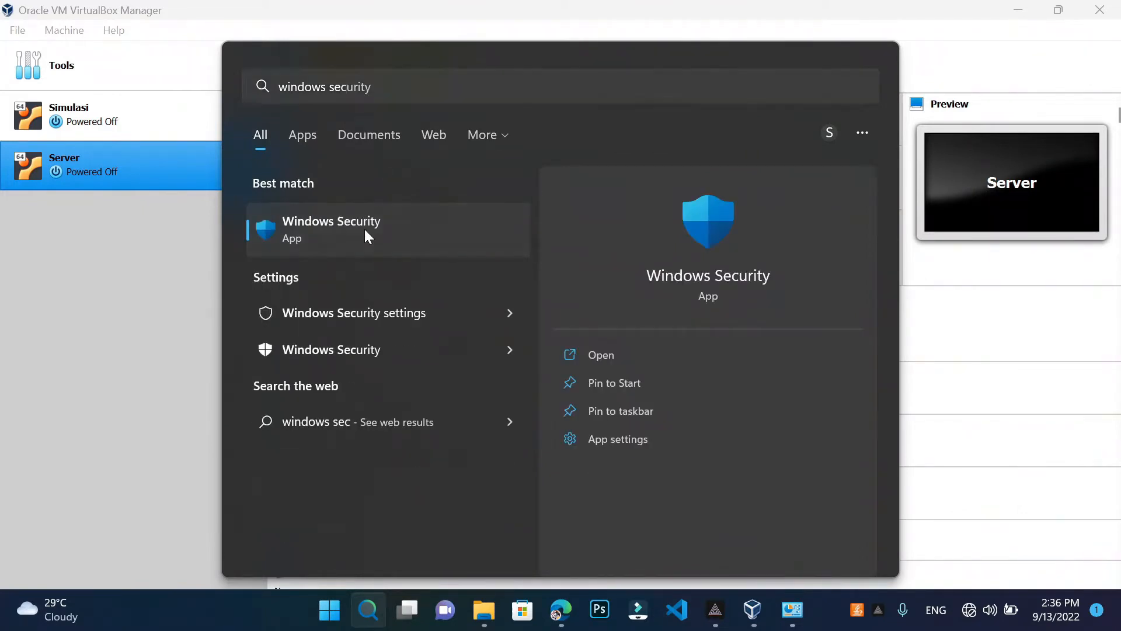
pyautogui.click(365, 229)
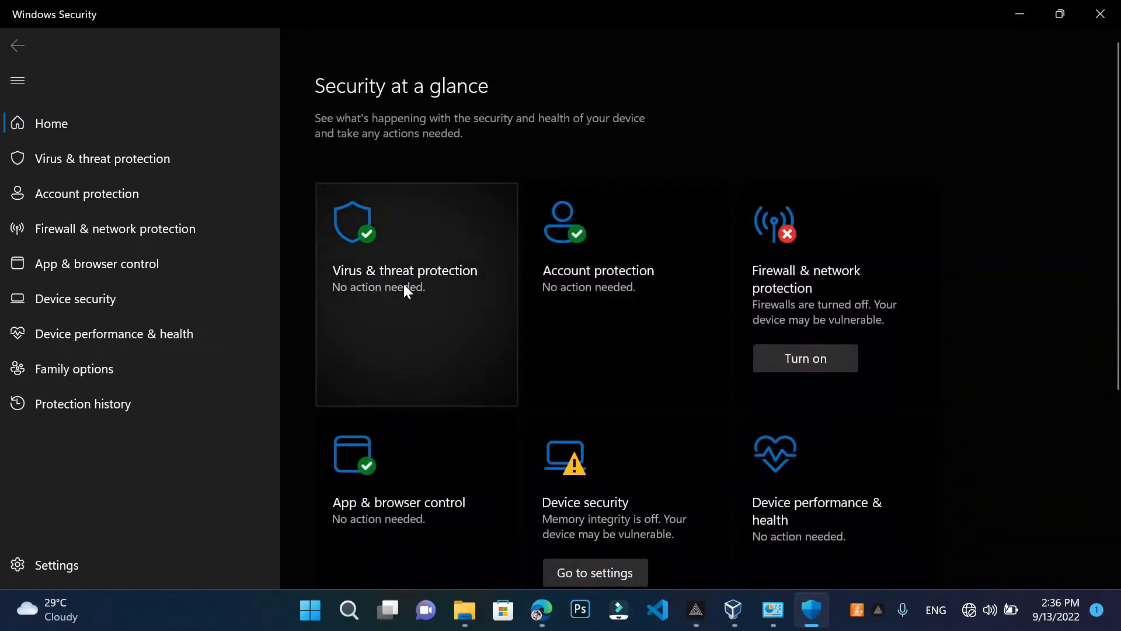
pyautogui.click(414, 321)
pyautogui.scroll(-4, 395, 362)
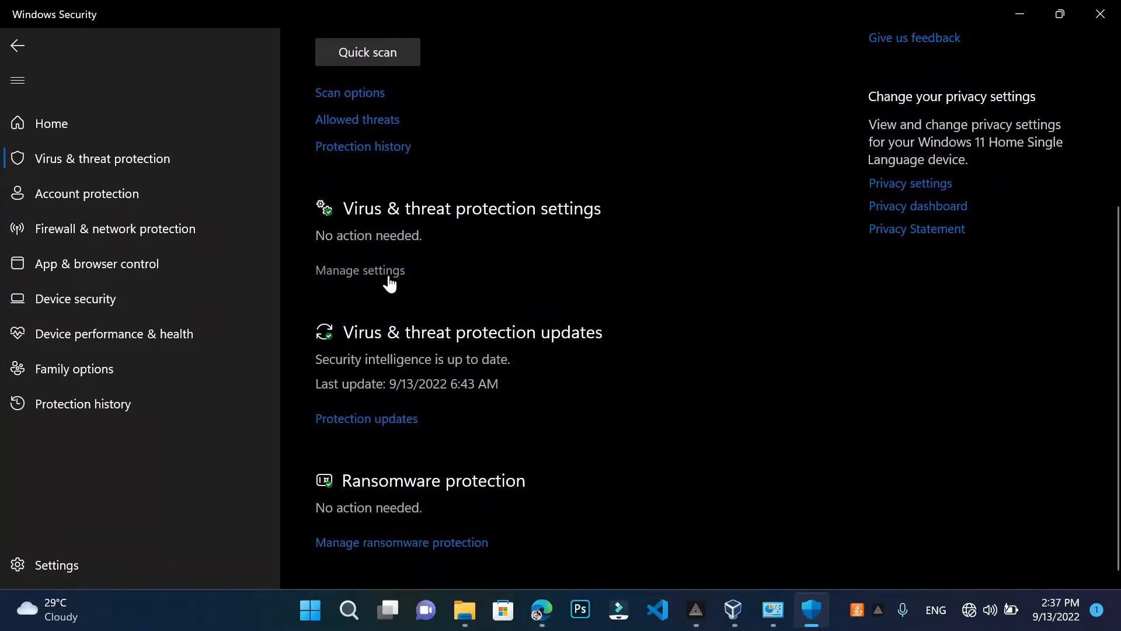
pyautogui.click(389, 282)
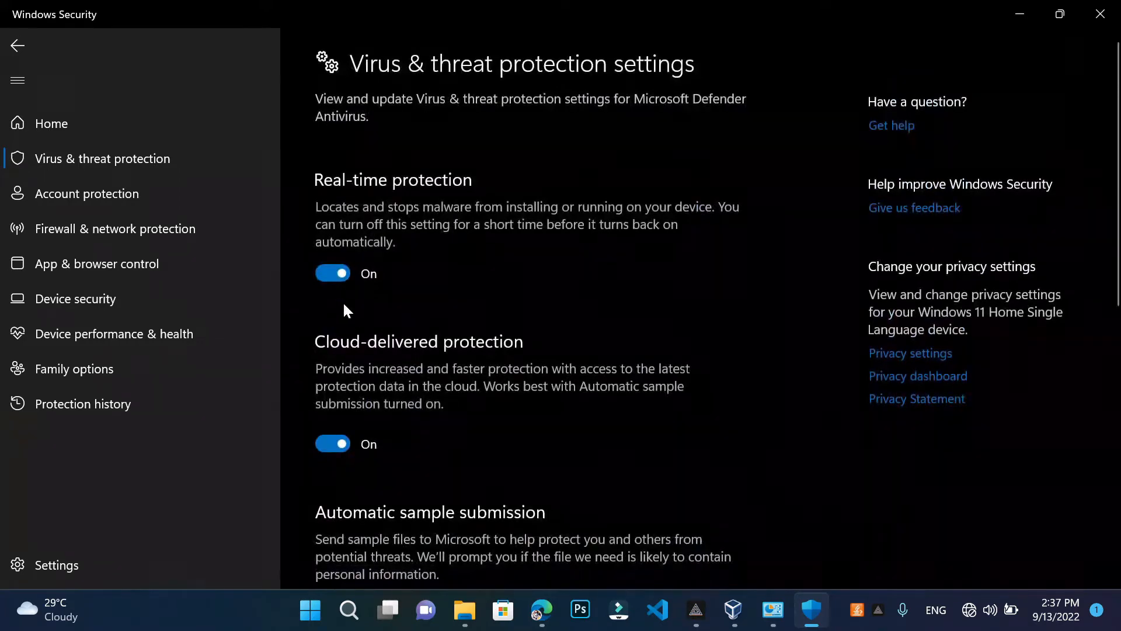
# Switch off Defender's real-time protection and cloud-delivered protection
pyautogui.click(341, 273)
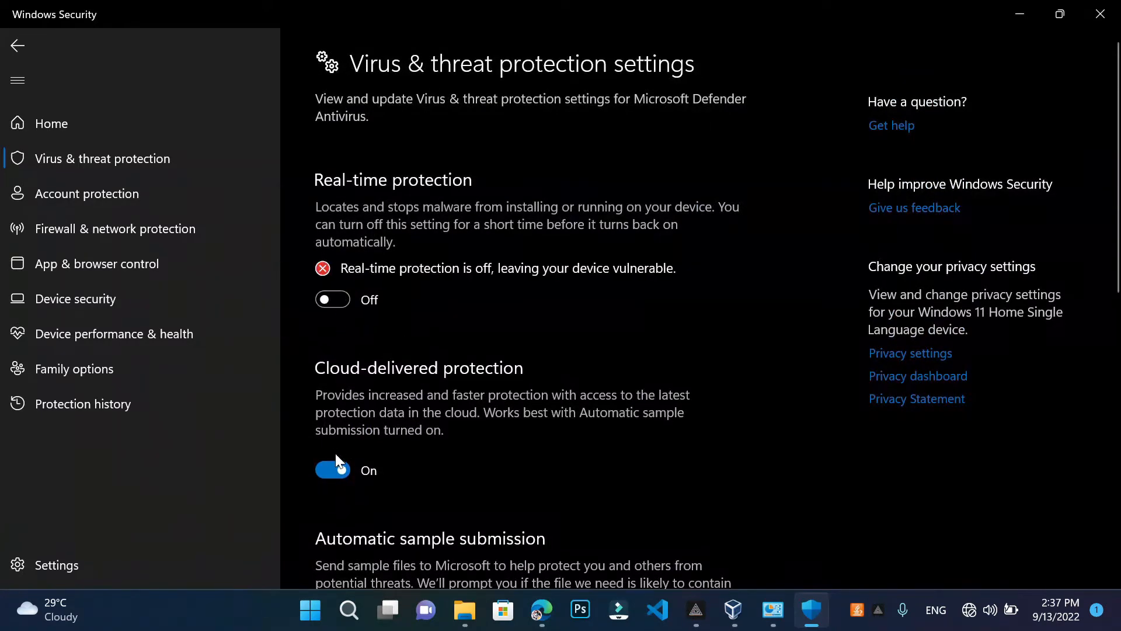
pyautogui.click(341, 468)
pyautogui.scroll(-5, 362, 391)
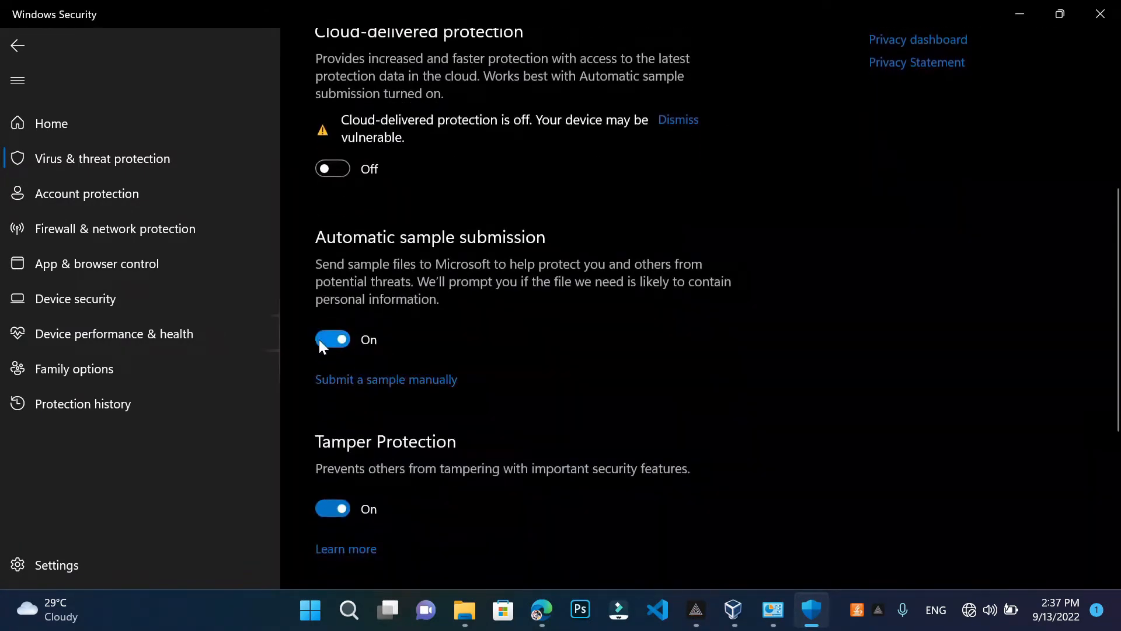
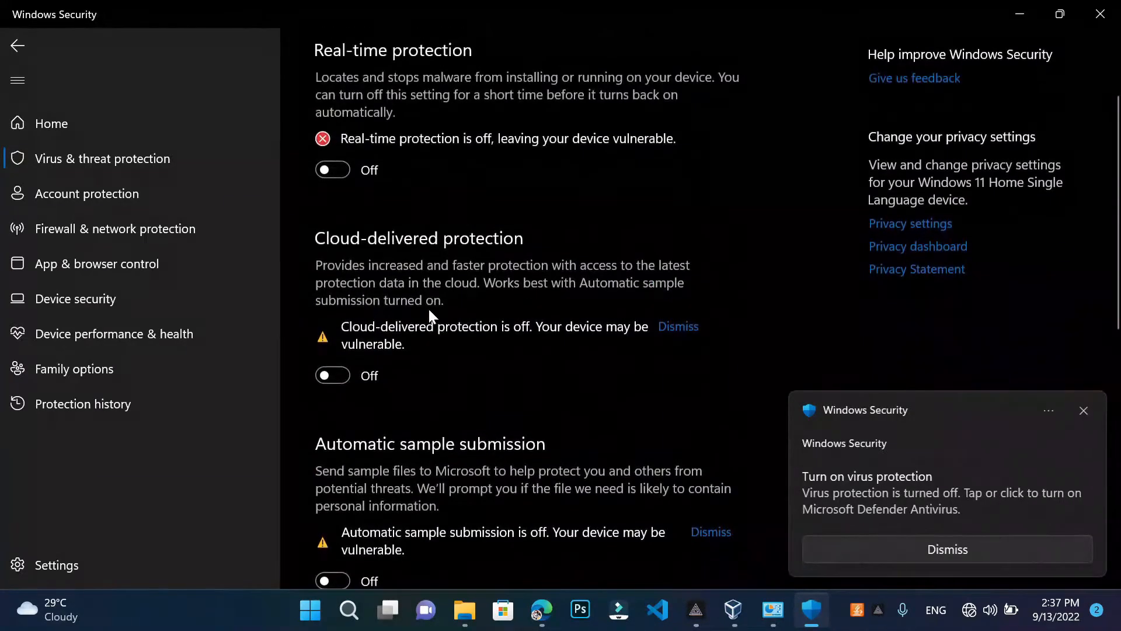
# Close the Virus & threat protection settings window, leaving its protections switched off
pyautogui.scroll(-10, 429, 310)
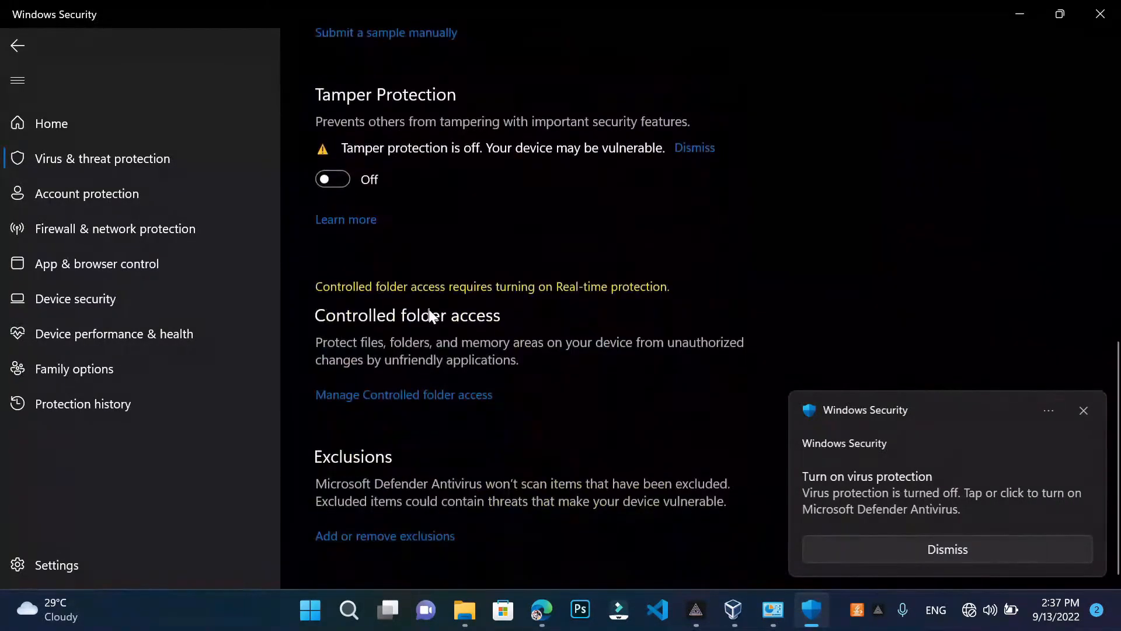
pyautogui.scroll(6, 450, 295)
pyautogui.scroll(4, 523, 168)
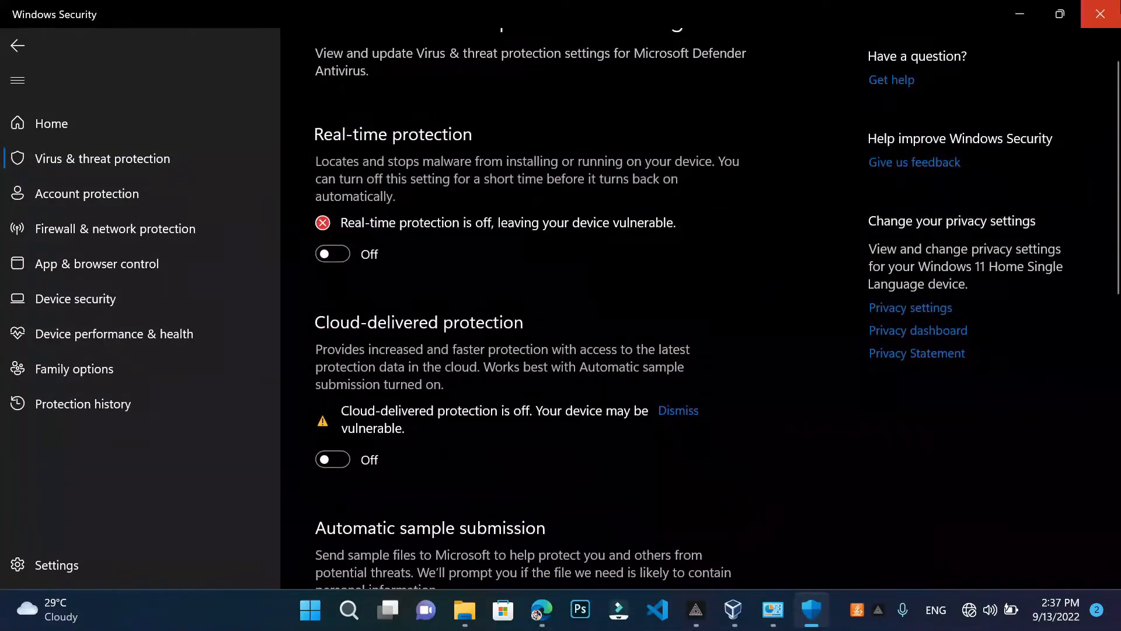
pyautogui.click(1100, 13)
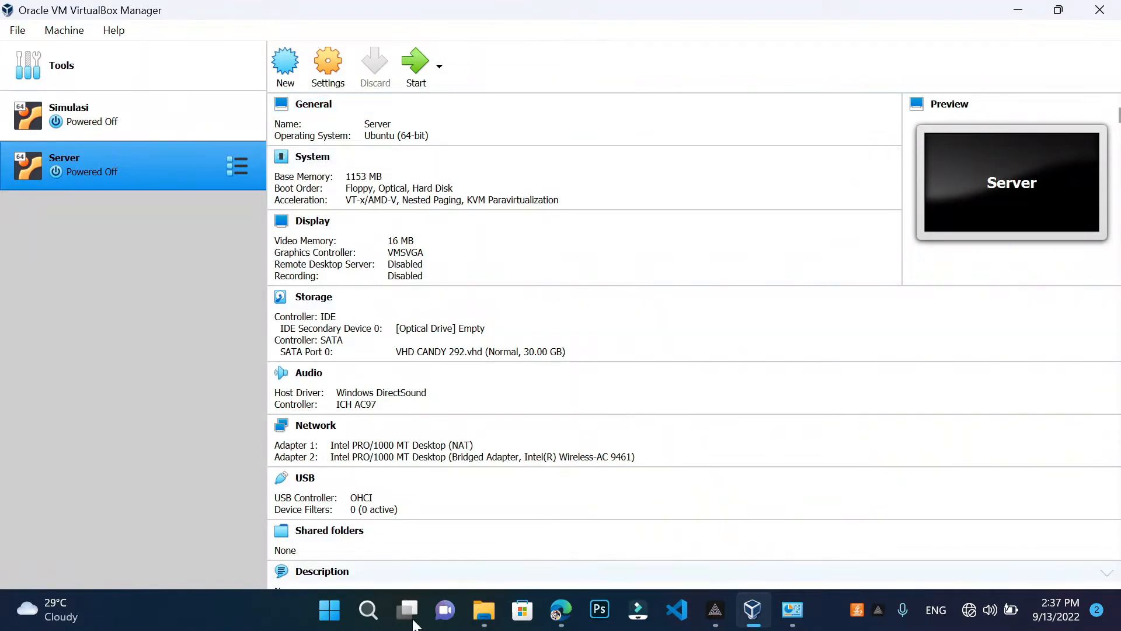
# Start the Server virtual machine from VirtualBox Manager
pyautogui.click(373, 626)
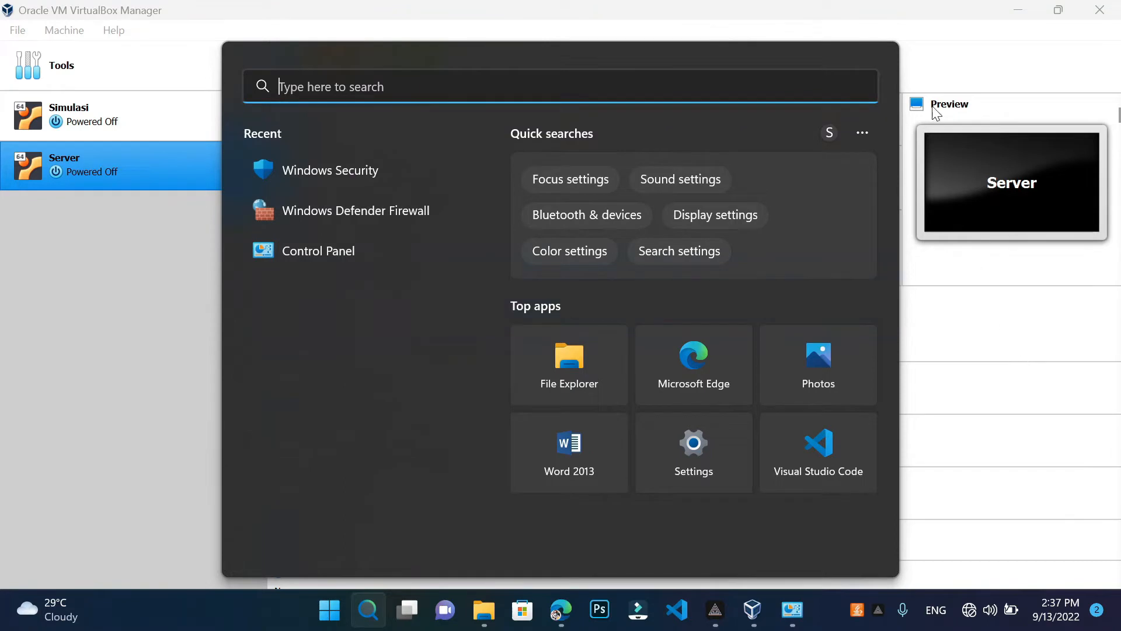
pyautogui.click(956, 8)
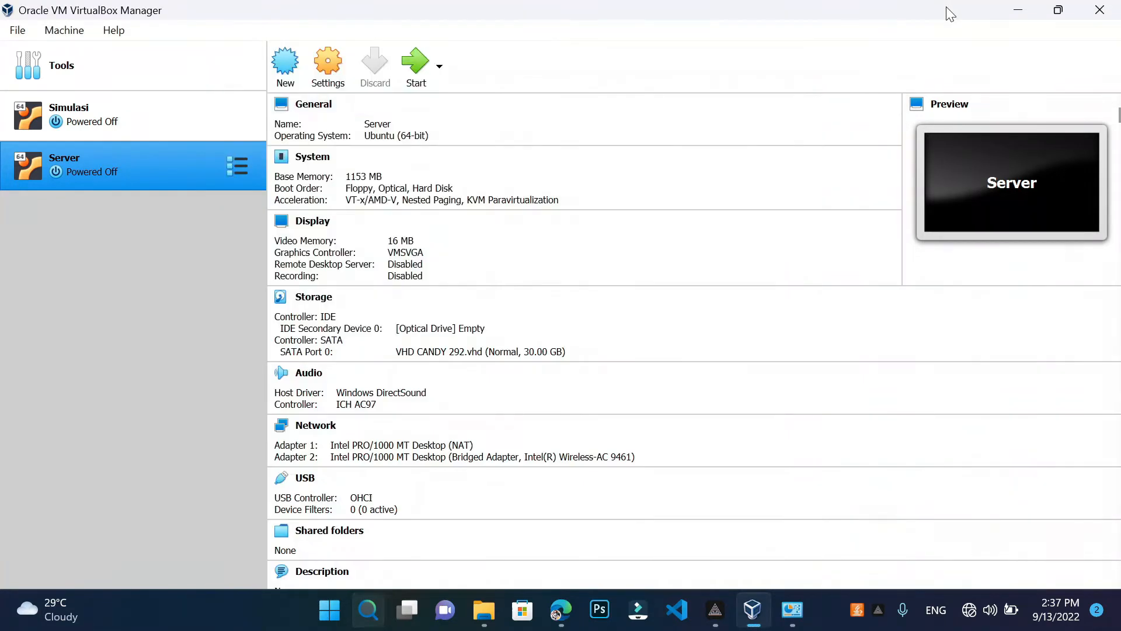
pyautogui.click(412, 76)
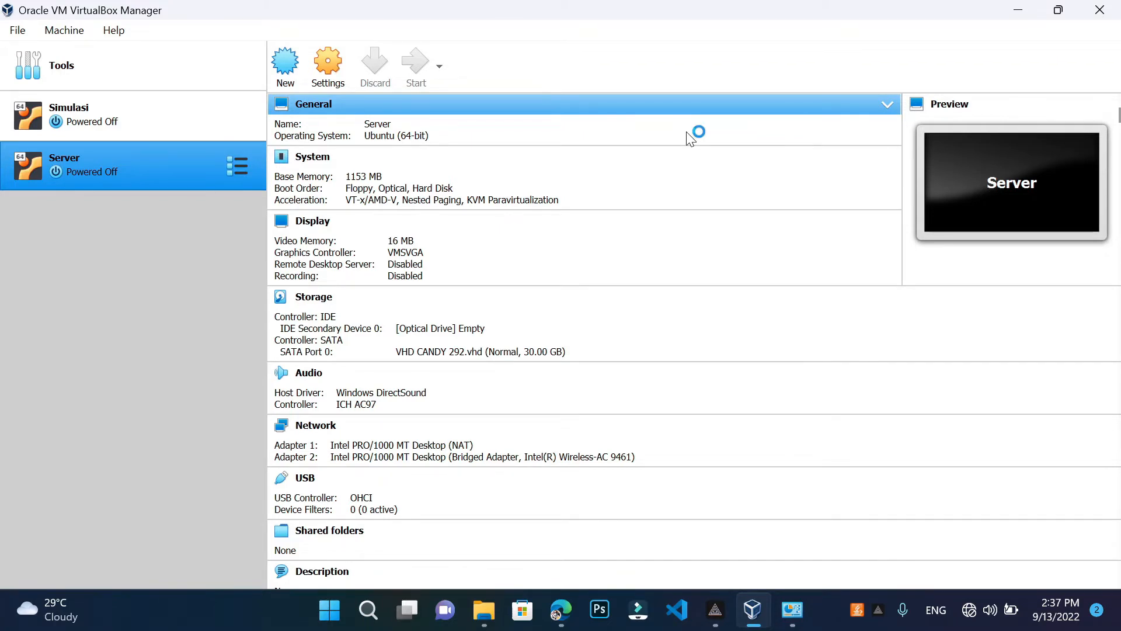
pyautogui.moveTo(794, 624)
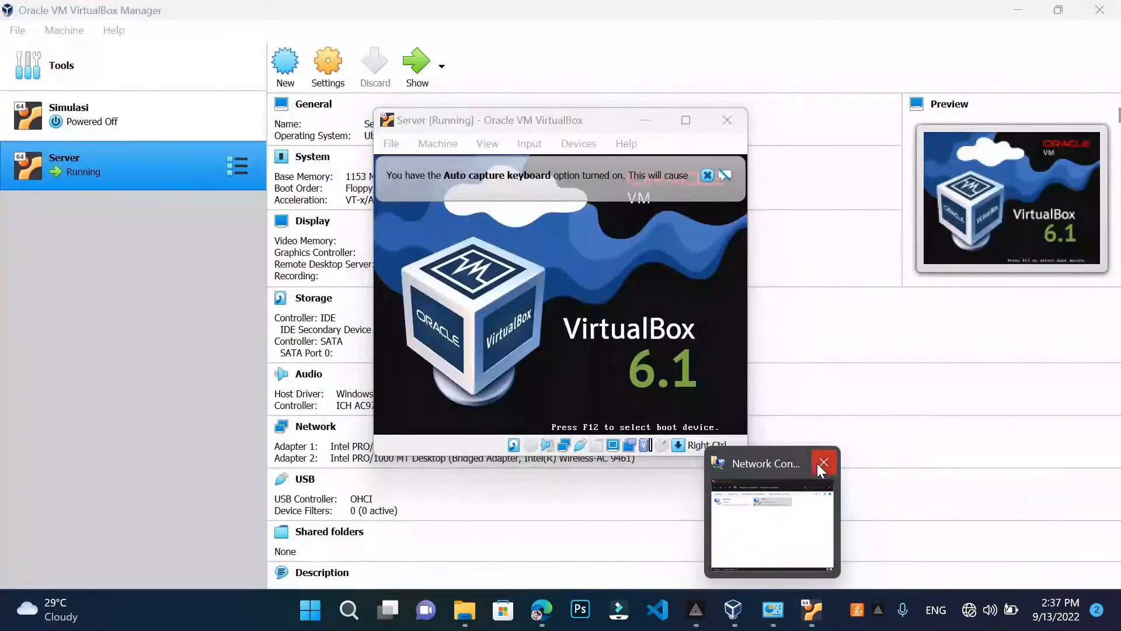
# Bring the running Server VM window forward and dismiss its mouse integration and keyboard capture notices
pyautogui.click(823, 465)
pyautogui.click(688, 117)
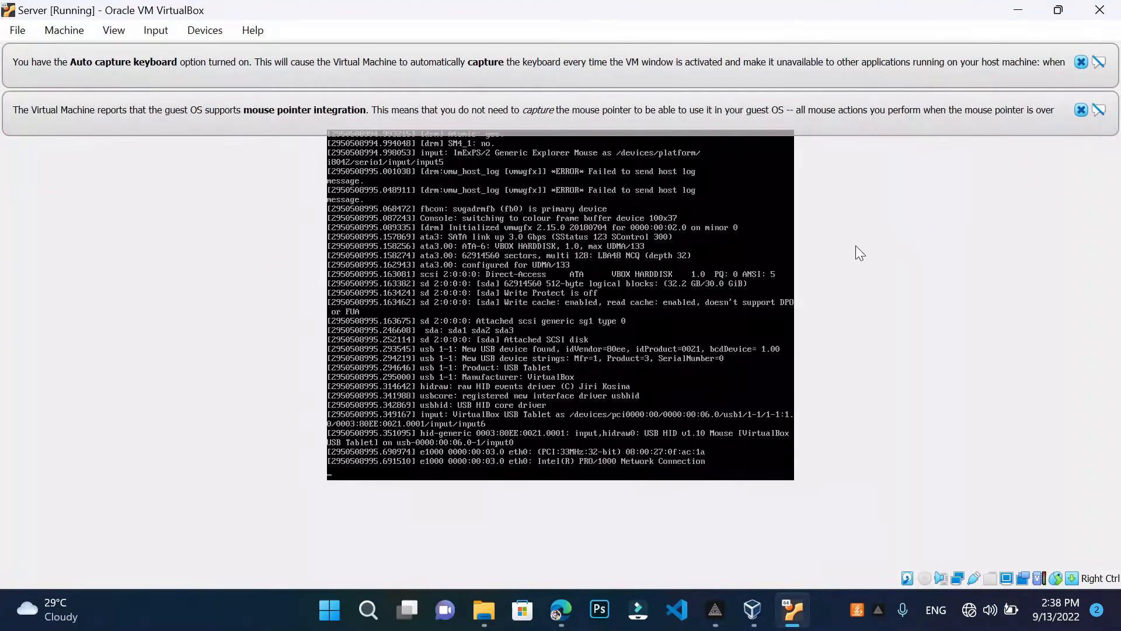
pyautogui.click(1080, 111)
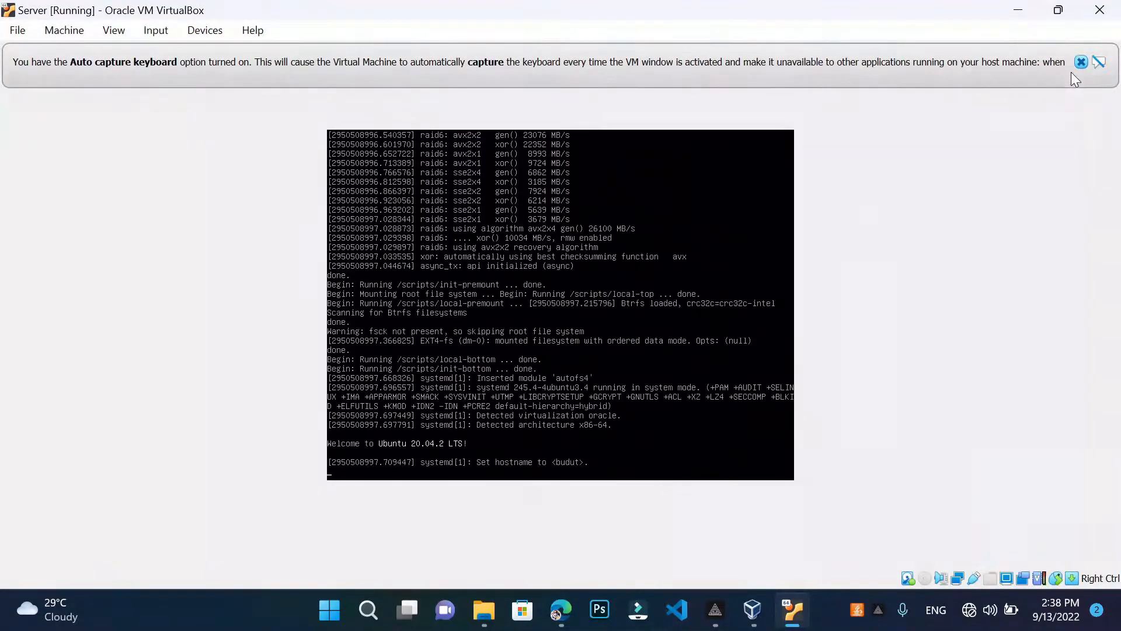
pyautogui.click(1081, 63)
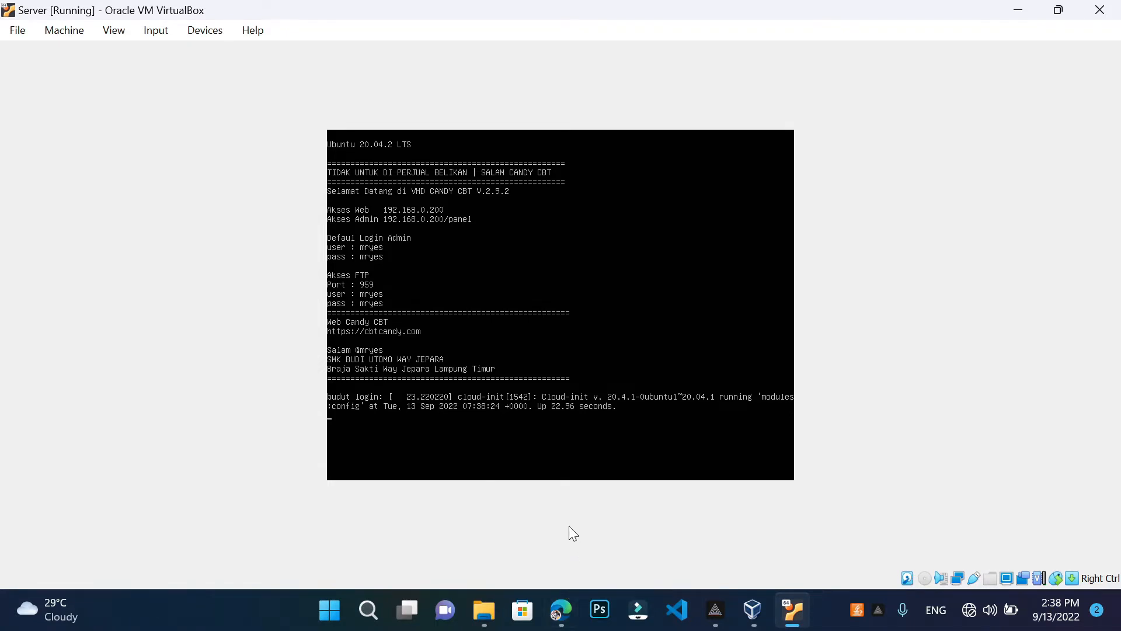
pyautogui.moveTo(573, 622)
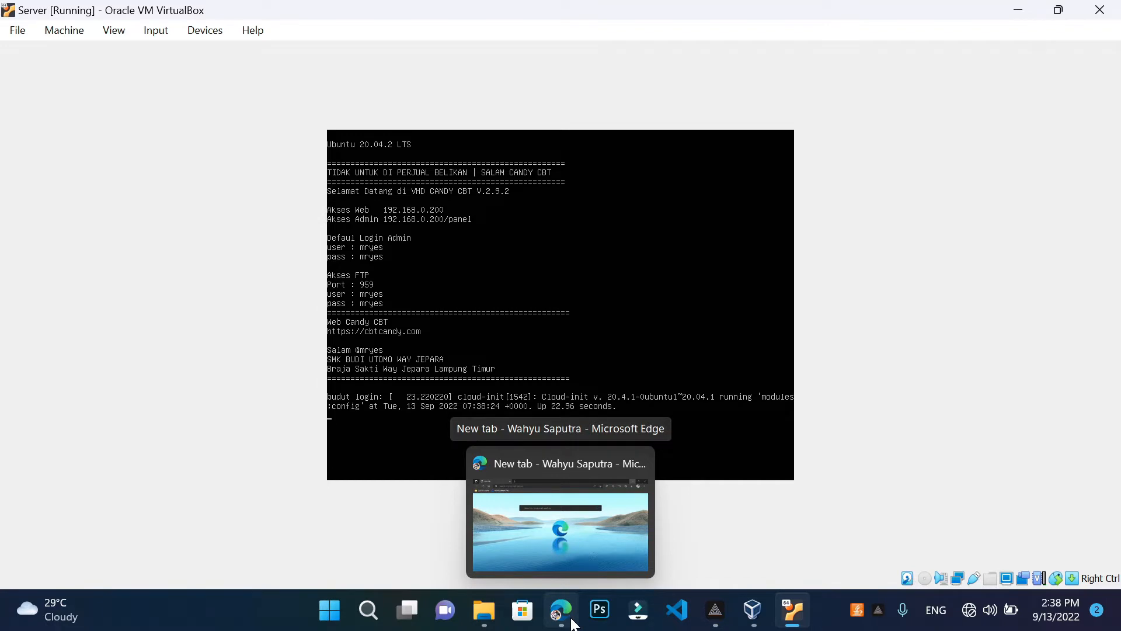
# Turn Wi-Fi on and reconnect the laptop to the Karsian network
pyautogui.click(572, 624)
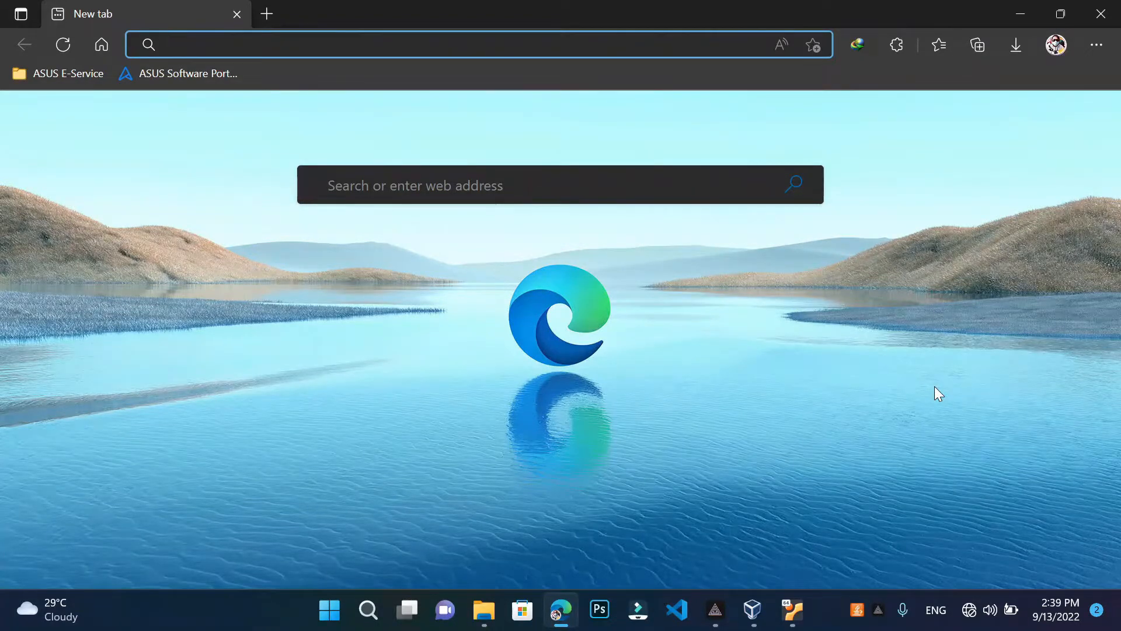
pyautogui.click(965, 626)
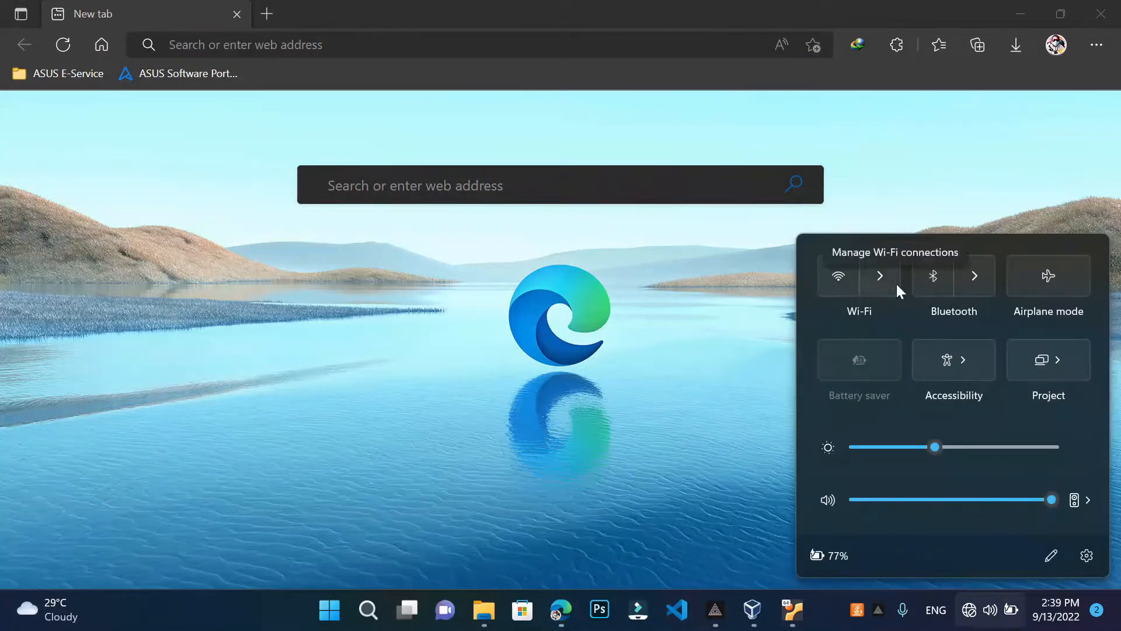
pyautogui.click(897, 286)
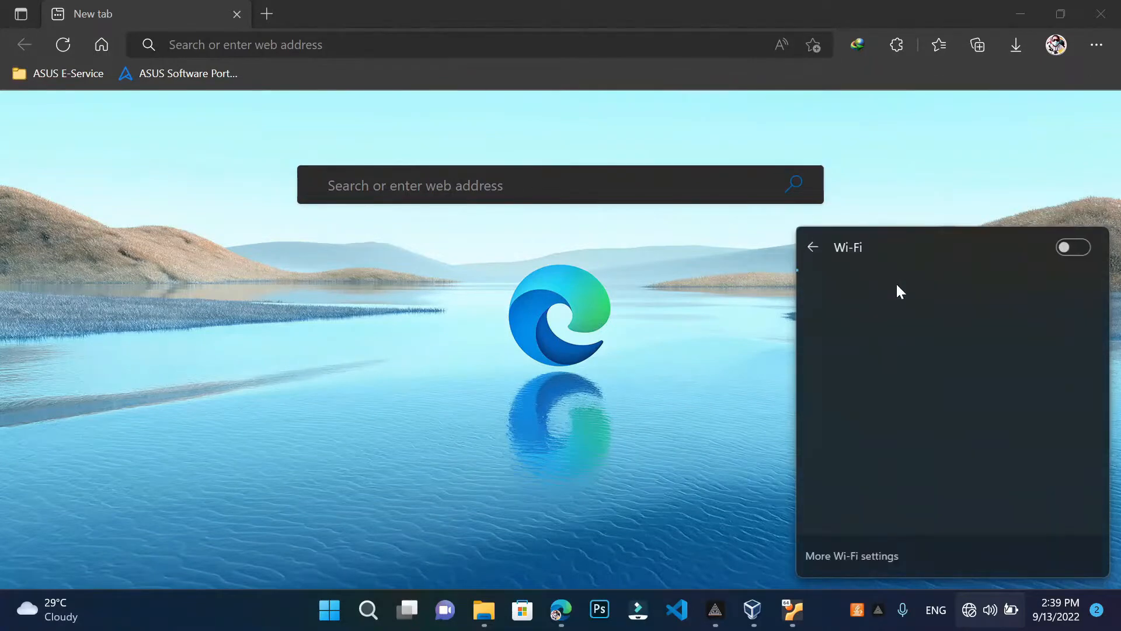
pyautogui.click(1077, 247)
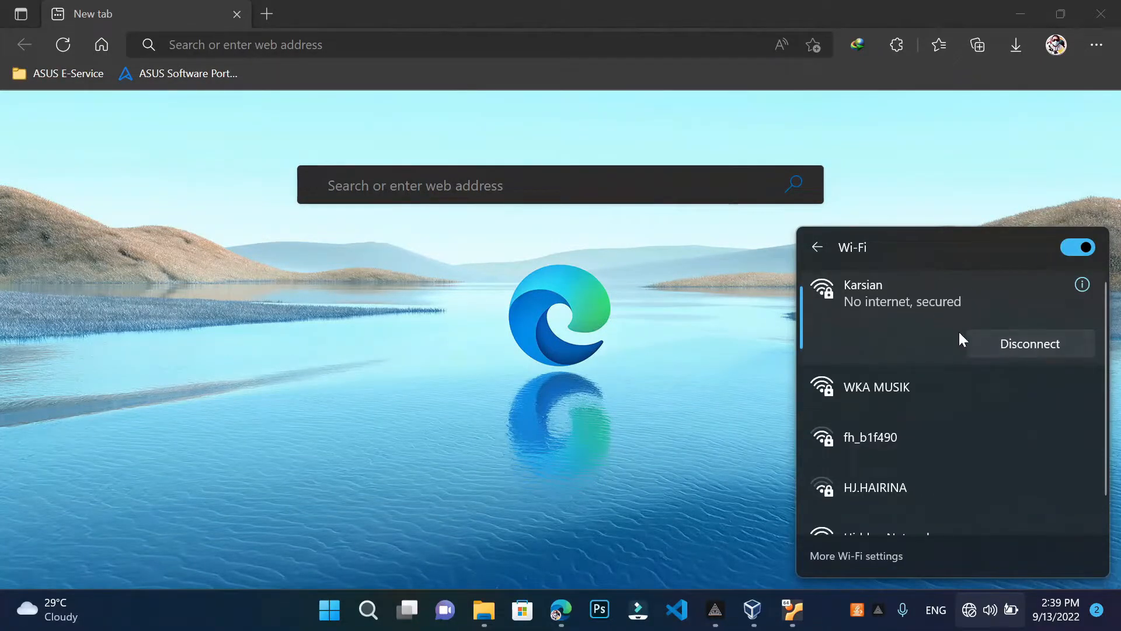
pyautogui.click(986, 342)
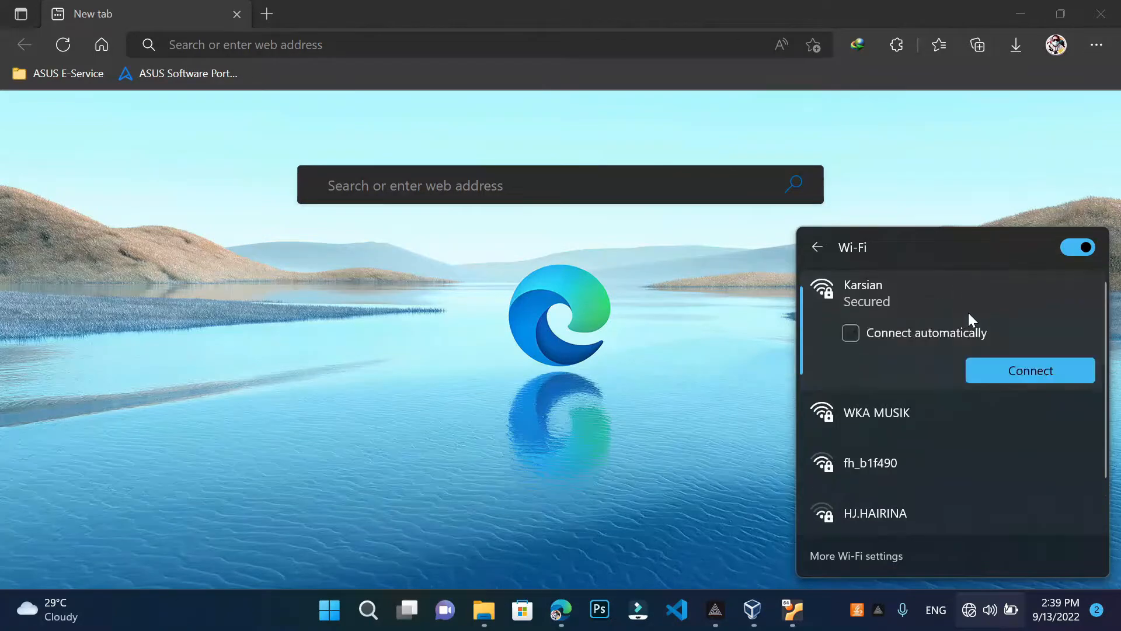
pyautogui.click(1005, 369)
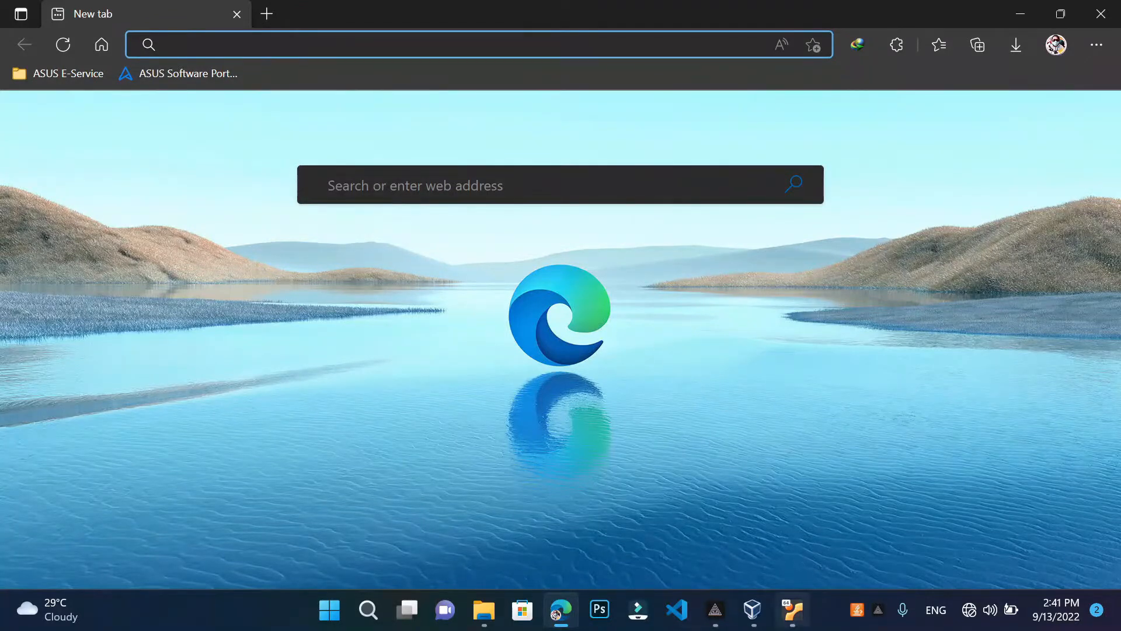
# Enter 192.168.0.200/panel in the Edge address bar
pyautogui.click(782, 619)
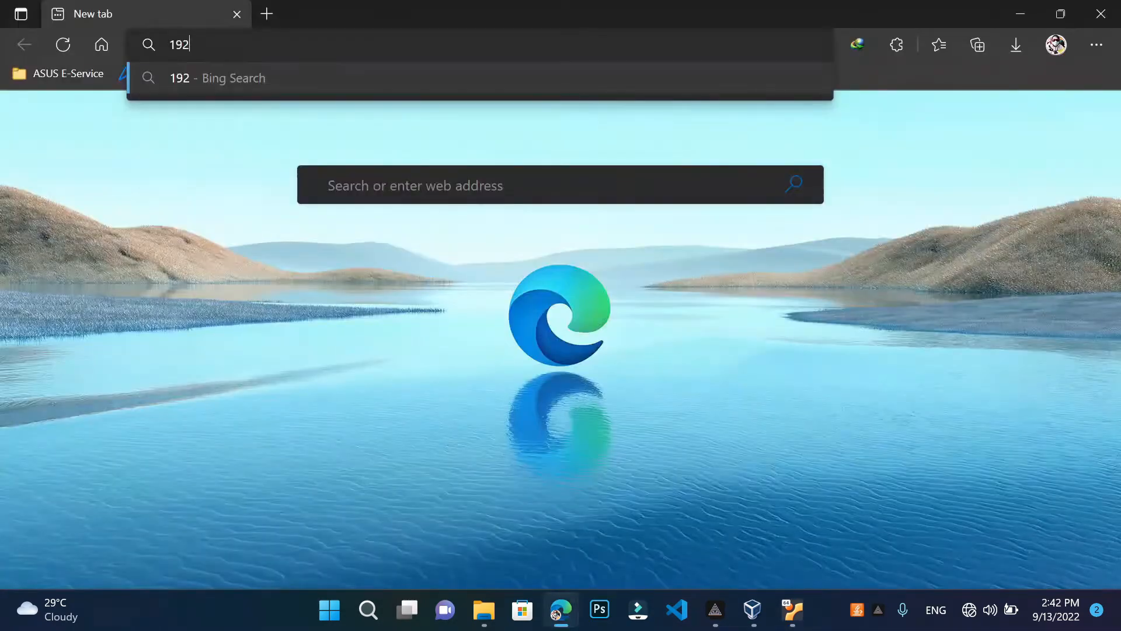
pyautogui.write('.168.0.200')
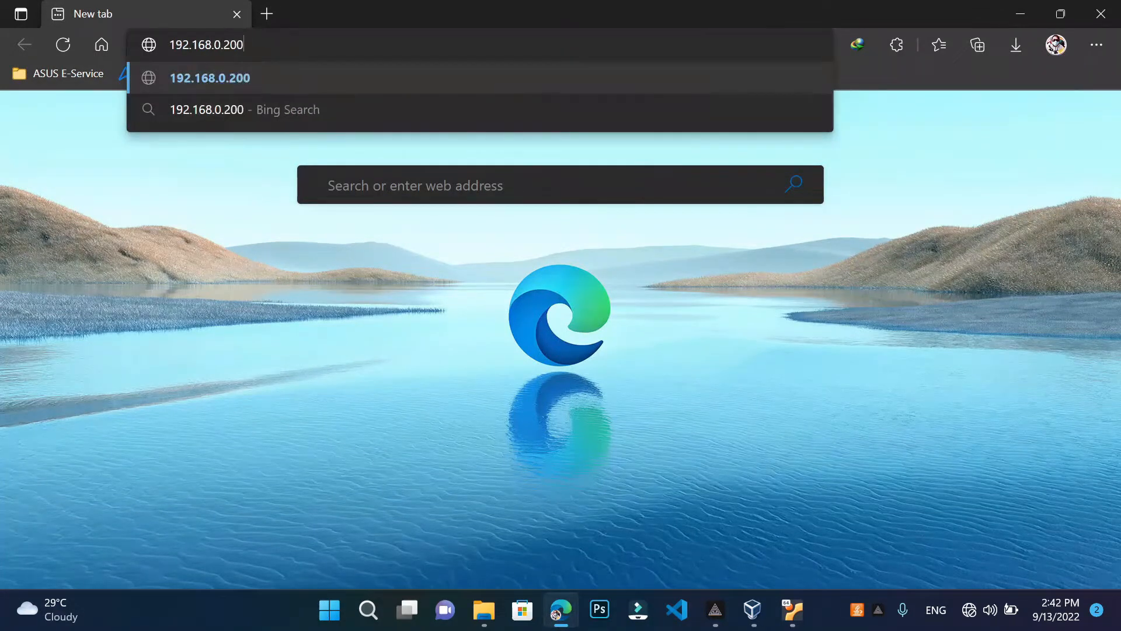
pyautogui.write('/panel')
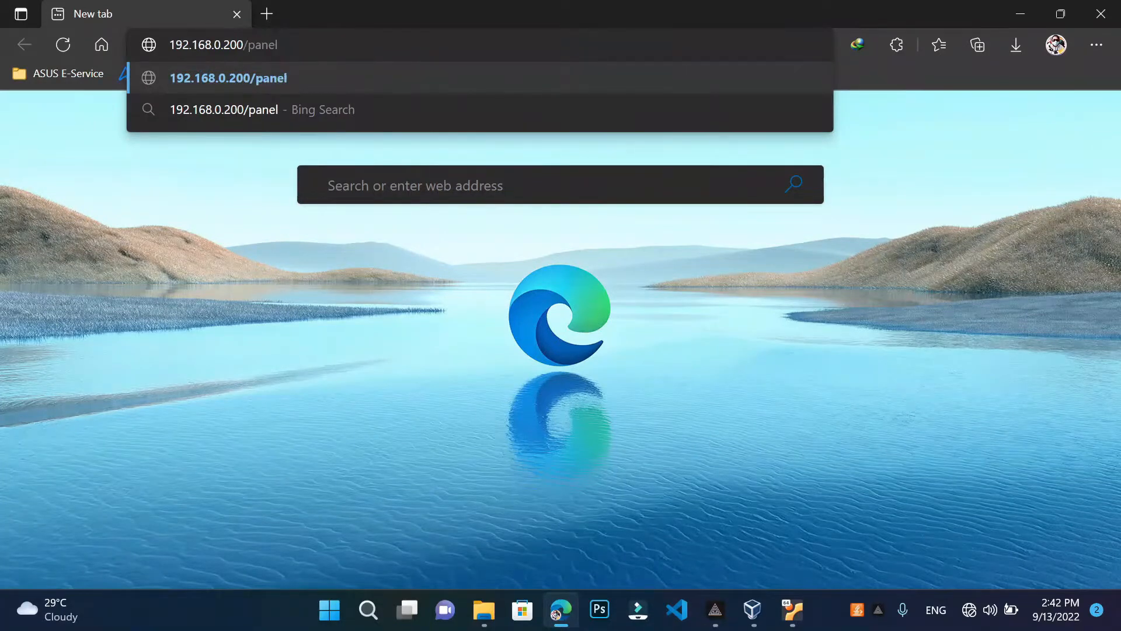
# Load 192.168.0.200/panel to reach the X-Candy CBT v2.9.2 admin login page
pyautogui.press('Return')
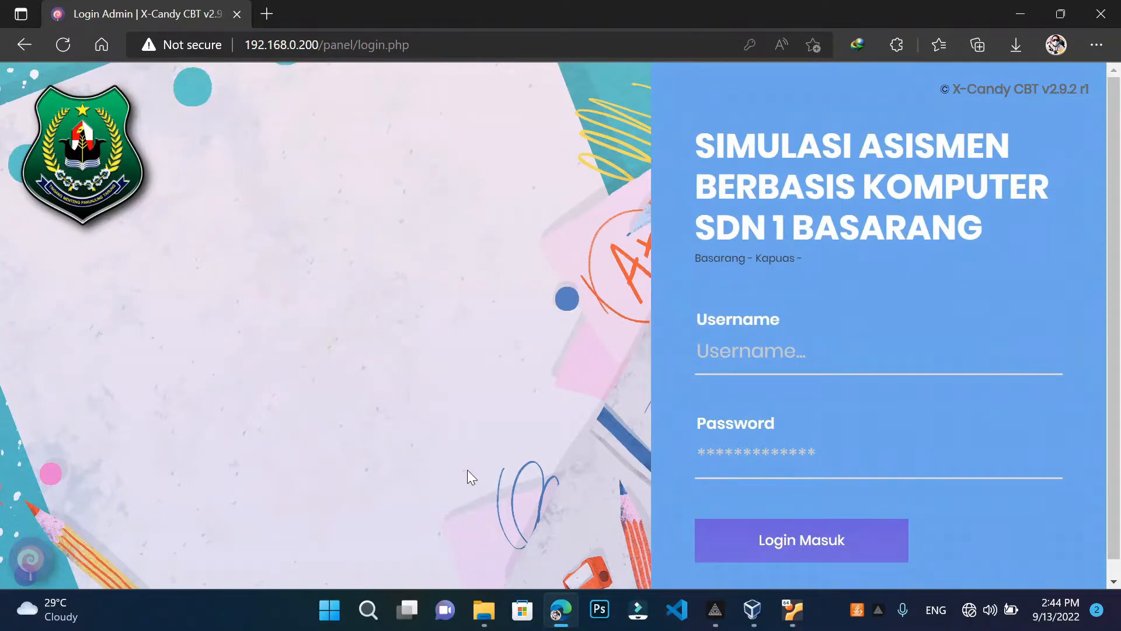
# Go from Control Panel's network adapter settings to the Wi-Fi adapter's TCP/IPv4 Properties
pyautogui.click(376, 617)
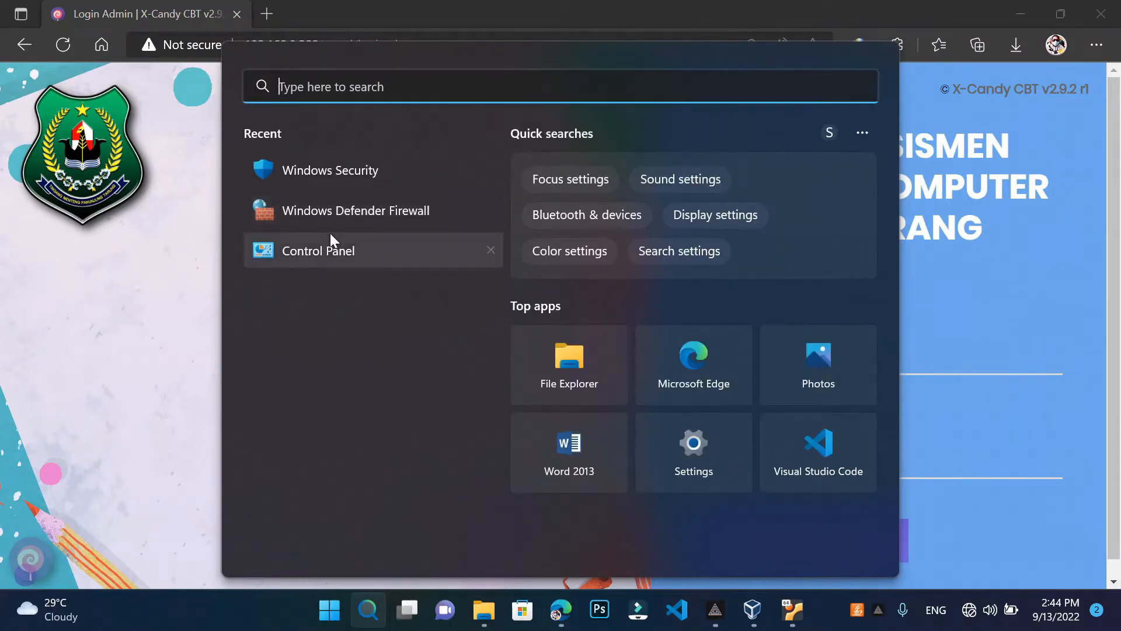
pyautogui.click(330, 237)
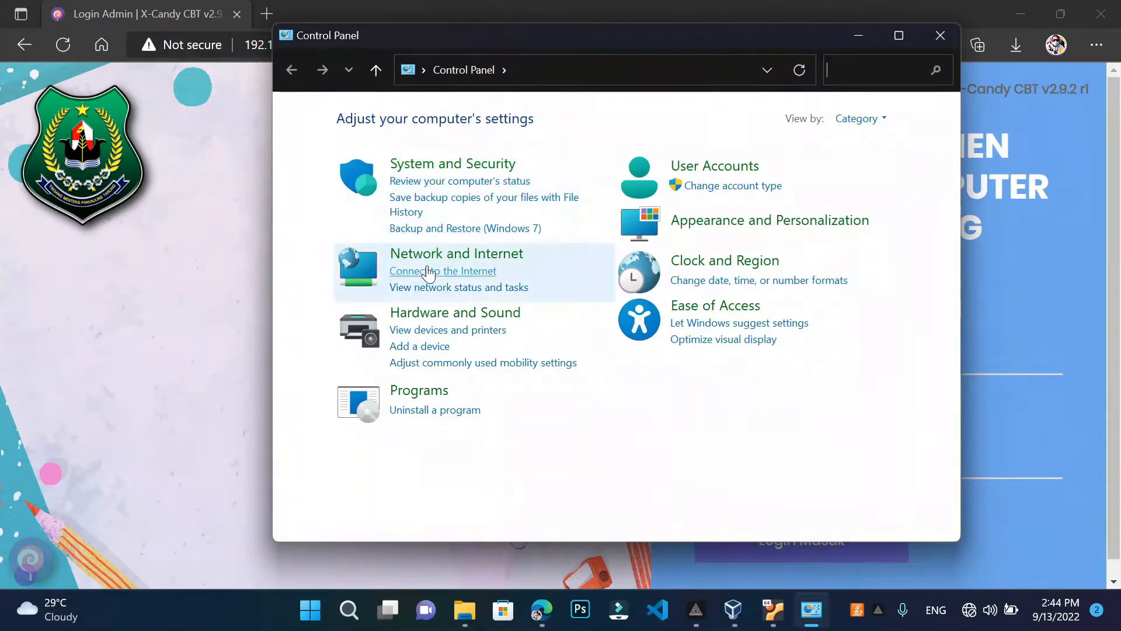
pyautogui.click(441, 261)
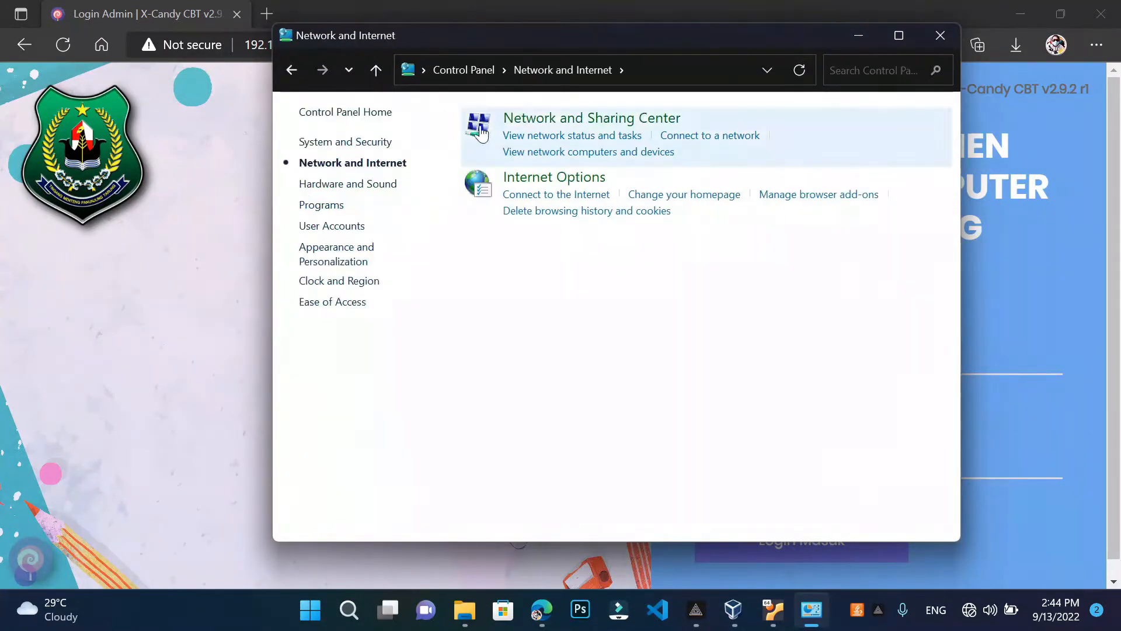
pyautogui.click(519, 122)
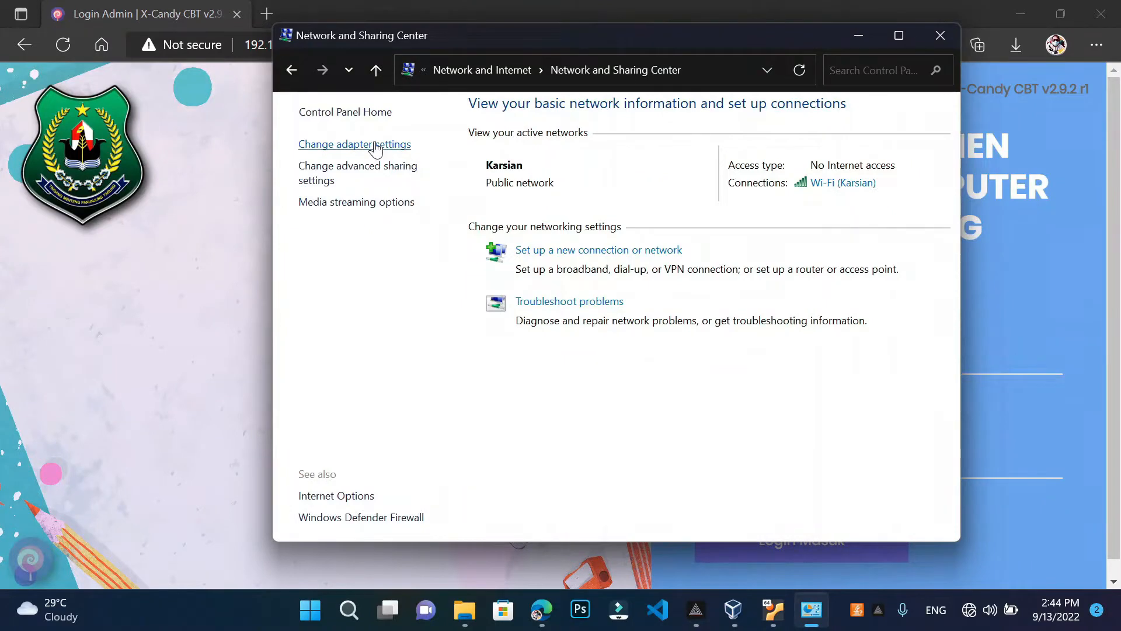
pyautogui.click(375, 147)
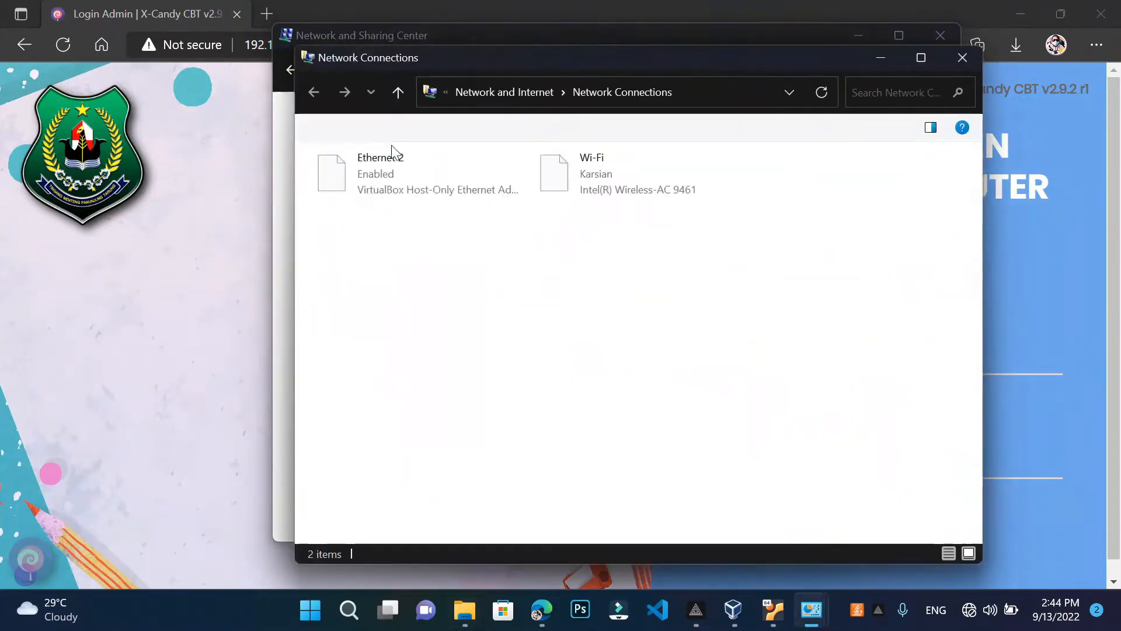
pyautogui.click(650, 178)
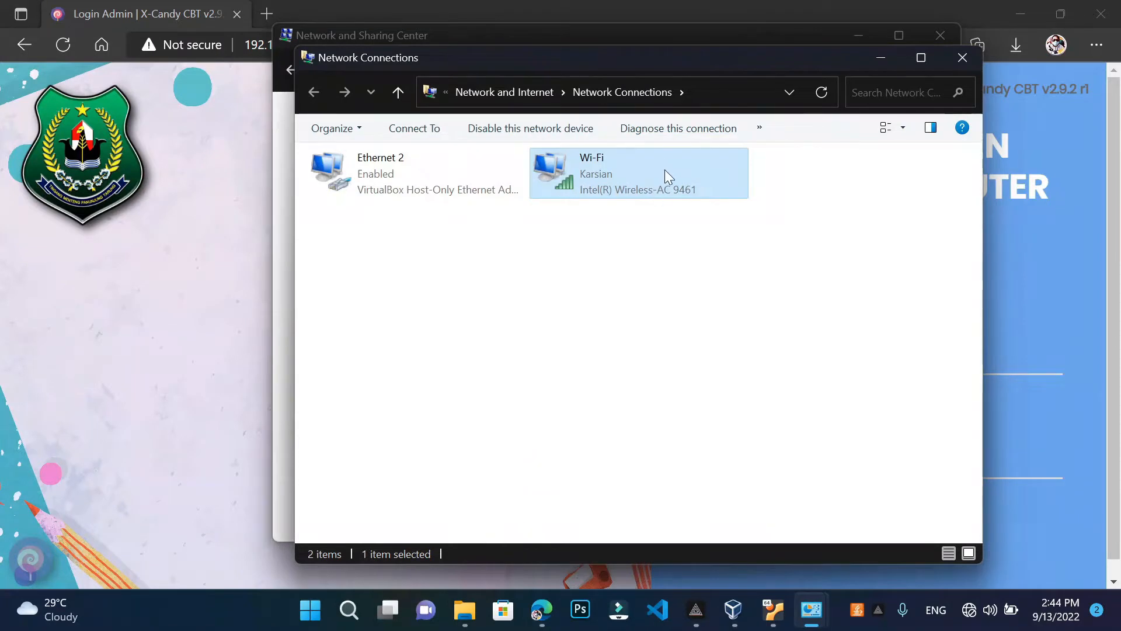
pyautogui.rightClick(667, 174)
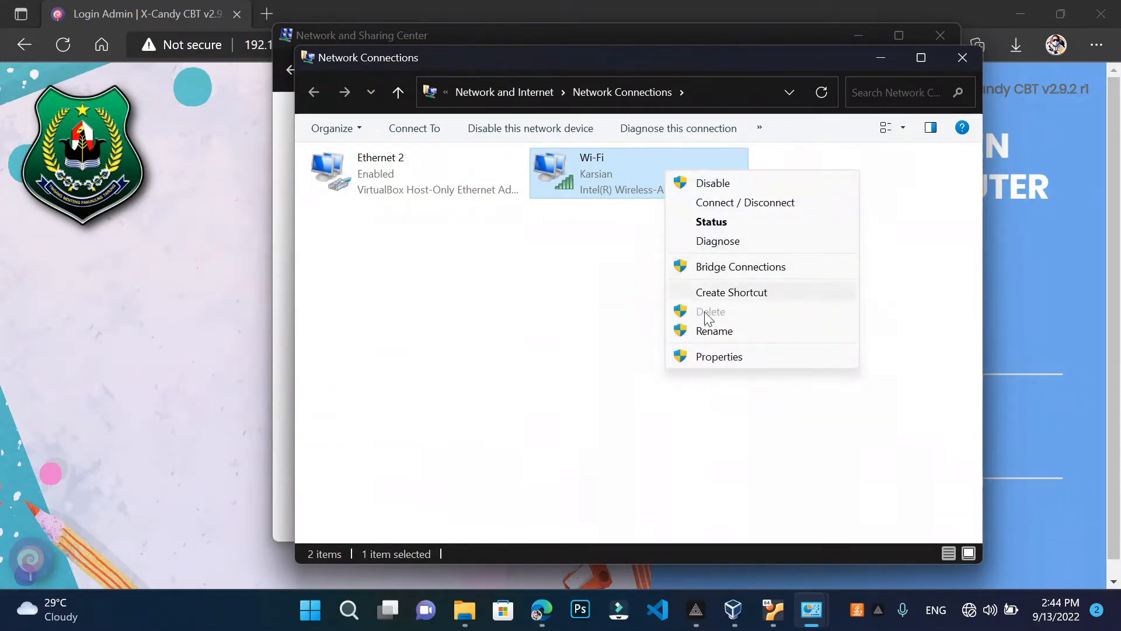
pyautogui.click(729, 363)
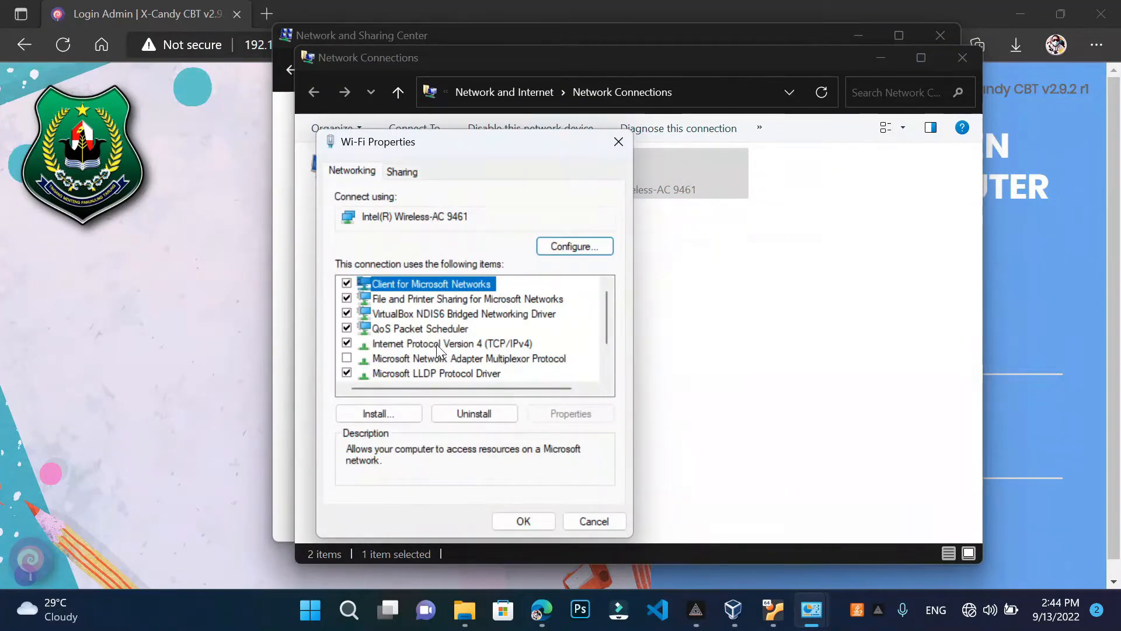
pyautogui.click(431, 345)
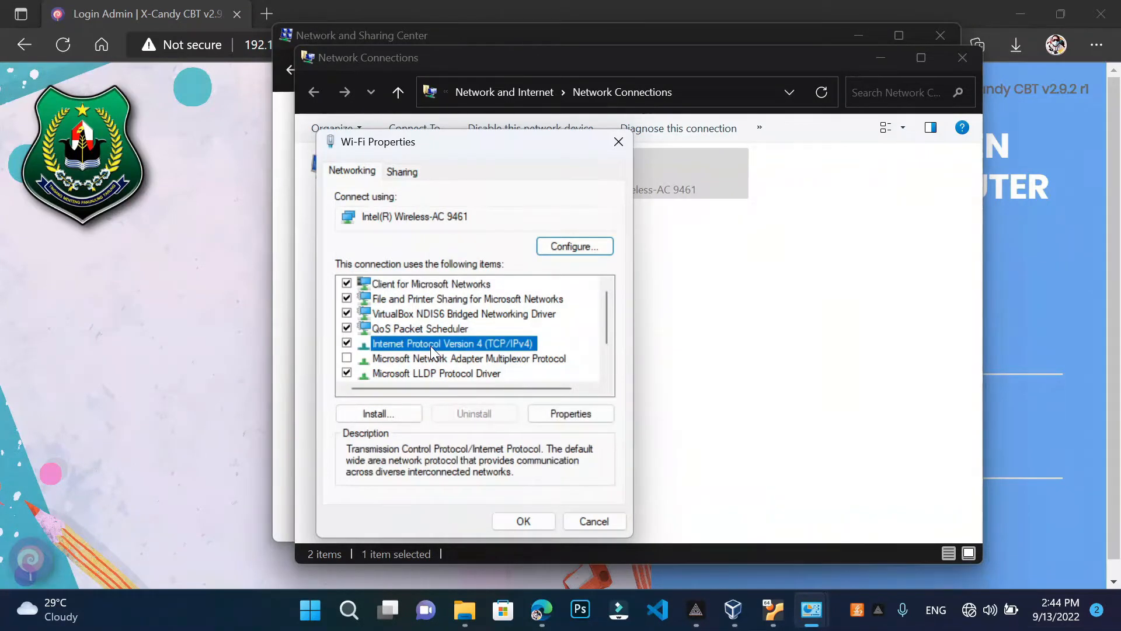
pyautogui.doubleClick(431, 345)
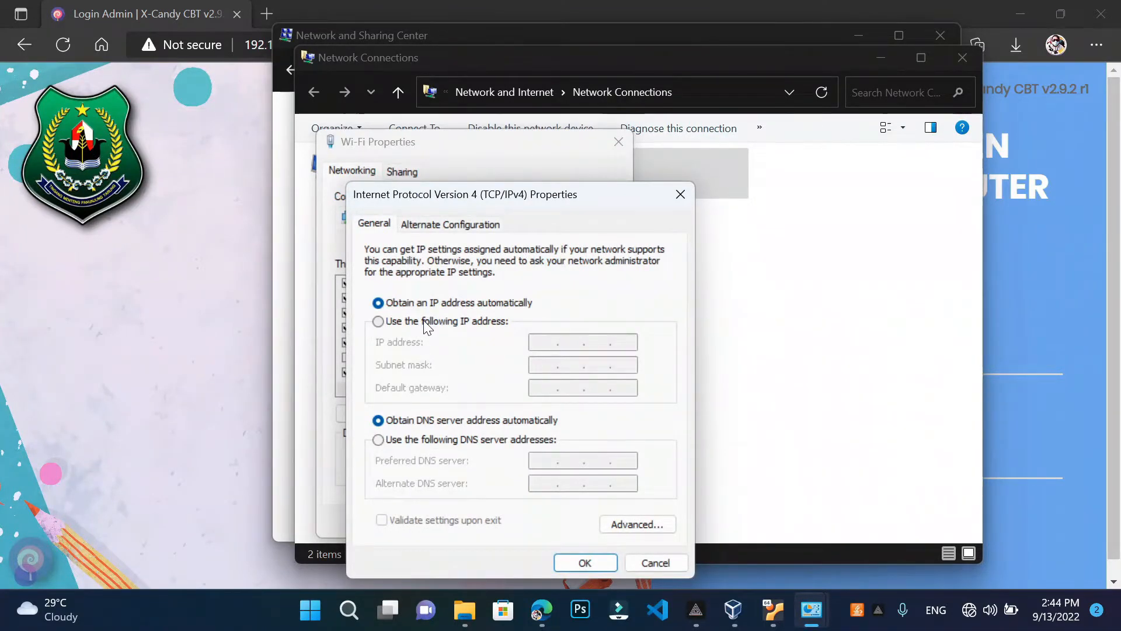
# Switch IPv4 to a fixed address, entering 192.168.0.199 with subnet mask 255.255.255.0
pyautogui.click(427, 323)
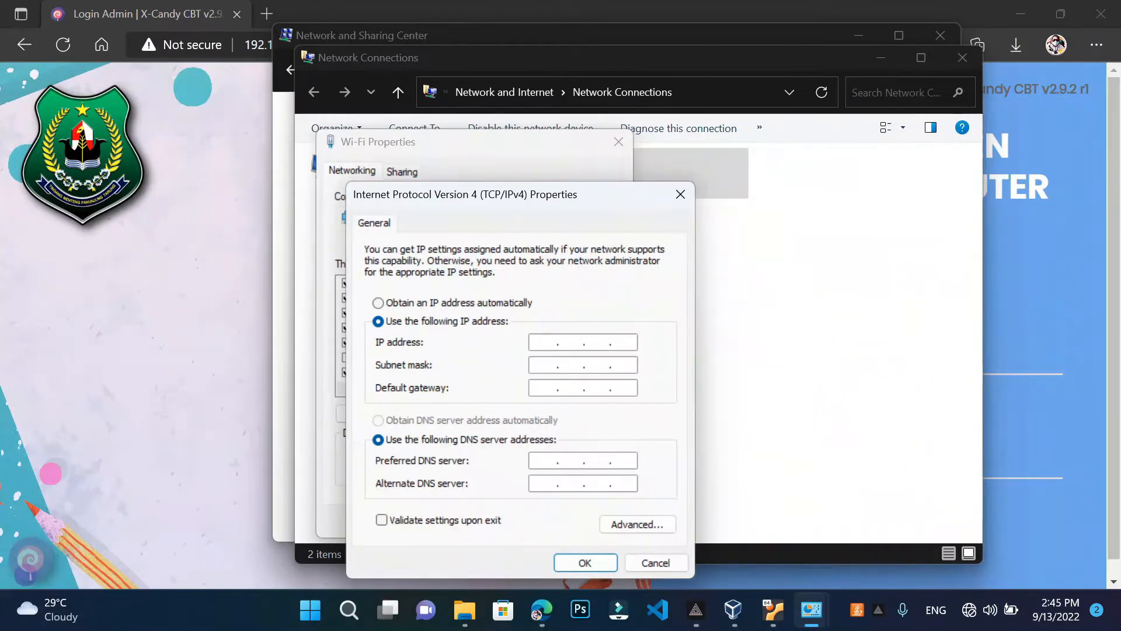
pyautogui.write('192 . 168 . 0 . ')
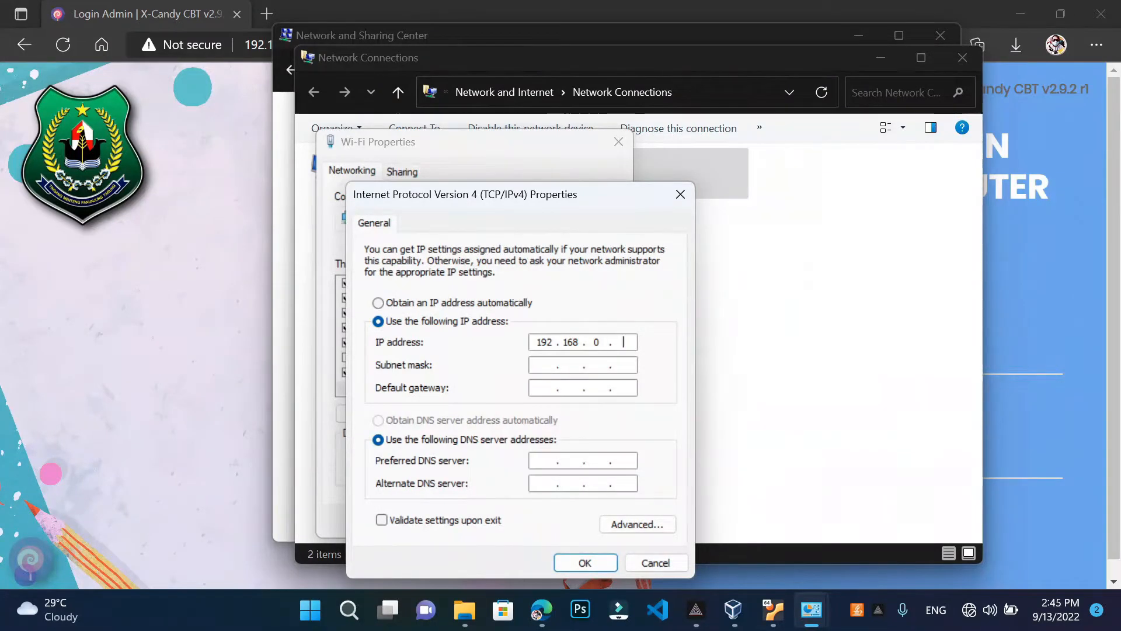
pyautogui.write('199')
pyautogui.click(536, 364)
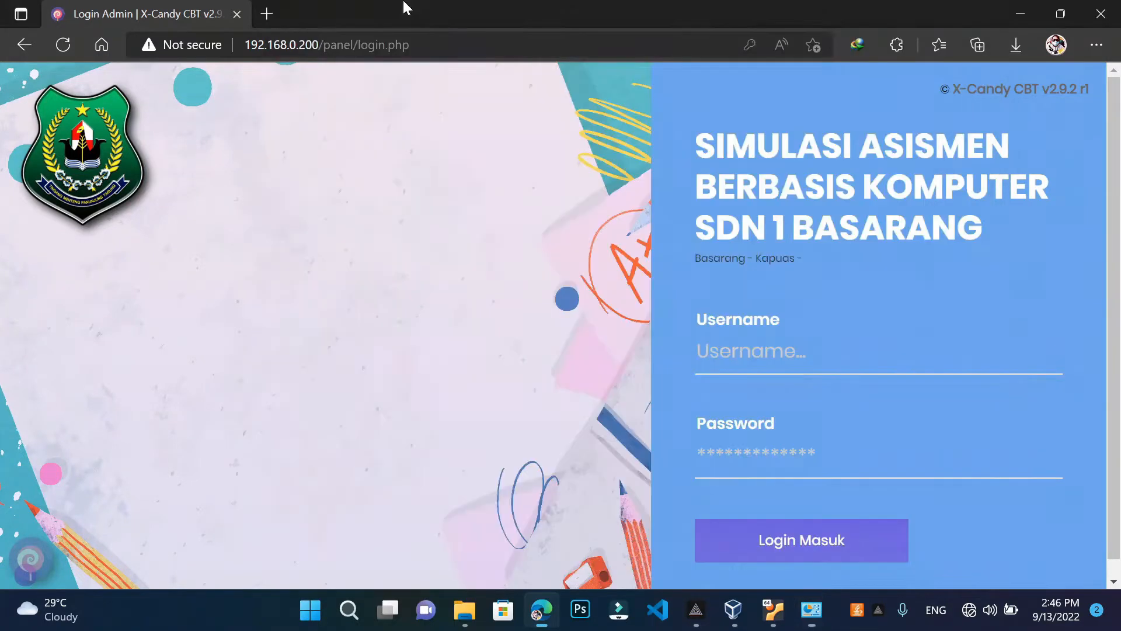
# Cancel the IPv4 and Wi-Fi properties without saving and minimize Network Connections
pyautogui.click(406, 7)
pyautogui.moveTo(811, 609)
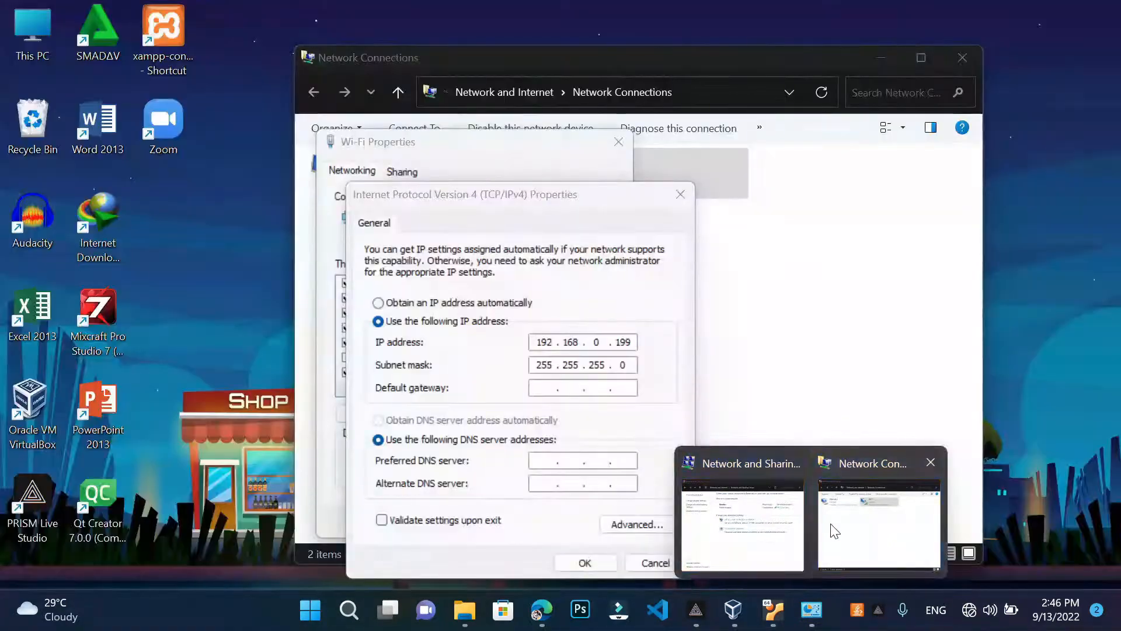
pyautogui.click(834, 530)
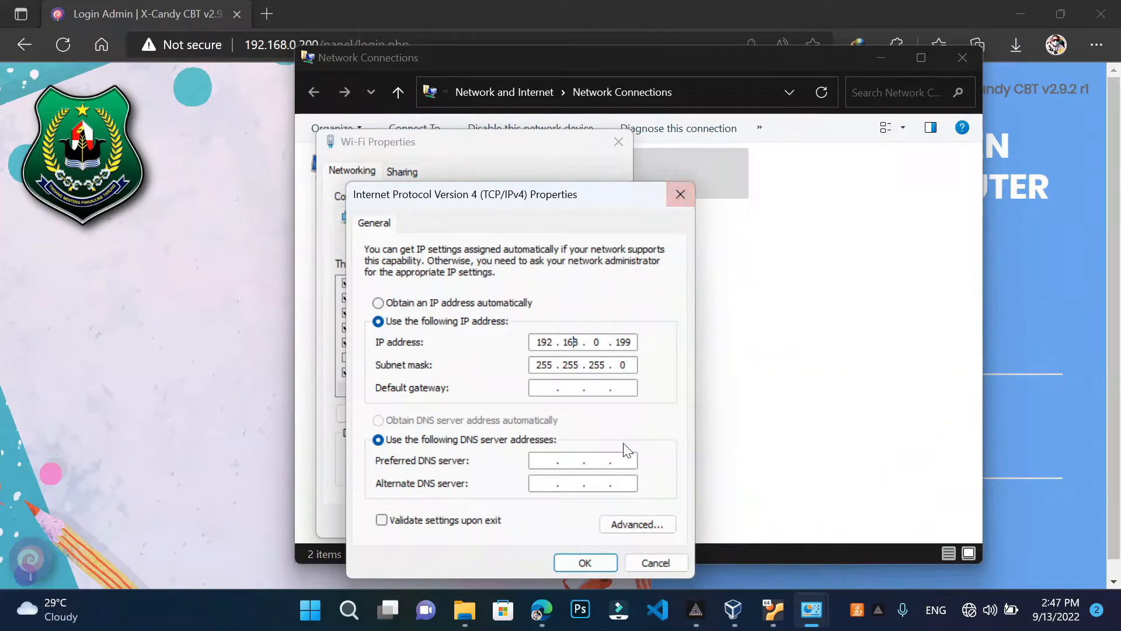
pyautogui.click(657, 564)
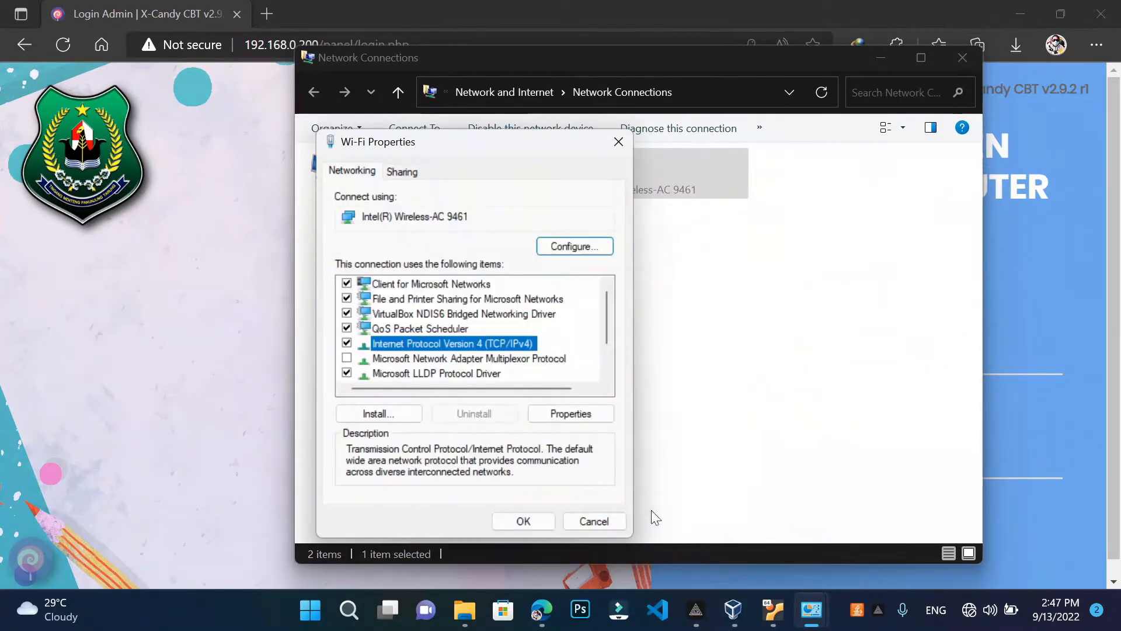
pyautogui.click(616, 143)
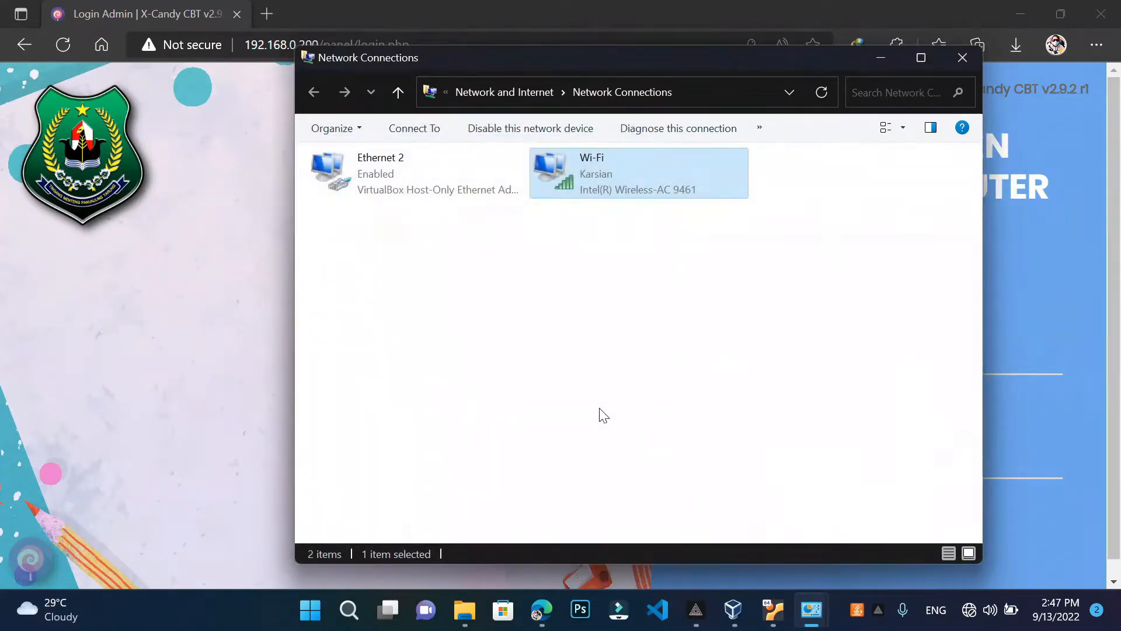
pyautogui.click(869, 52)
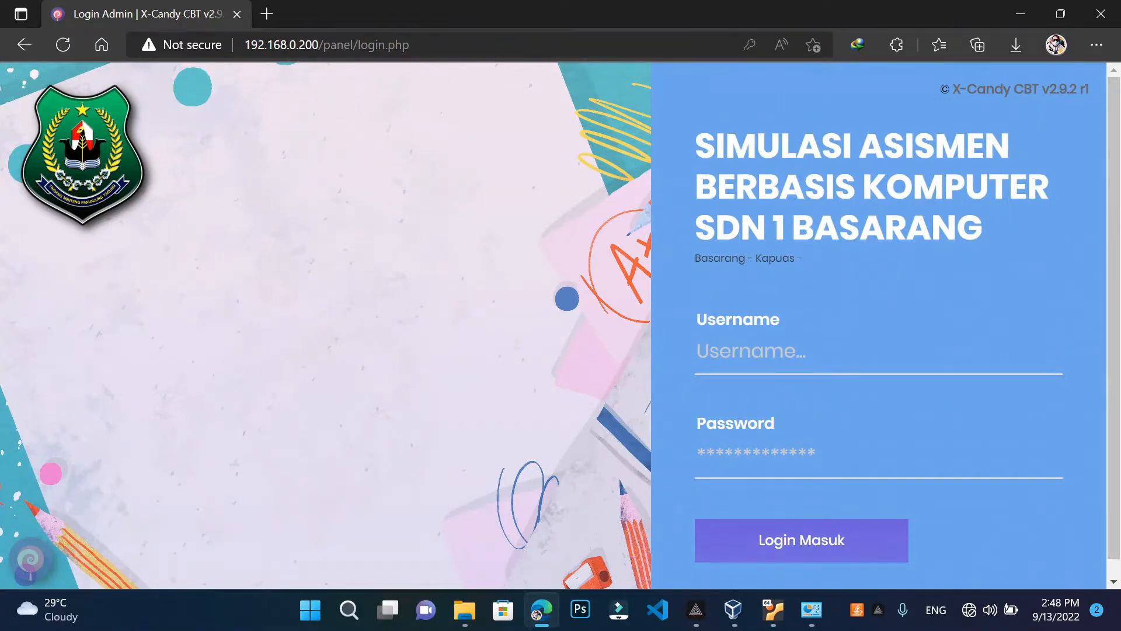
# Log in to X-Candy CBT with the admin username and its password
pyautogui.click(698, 351)
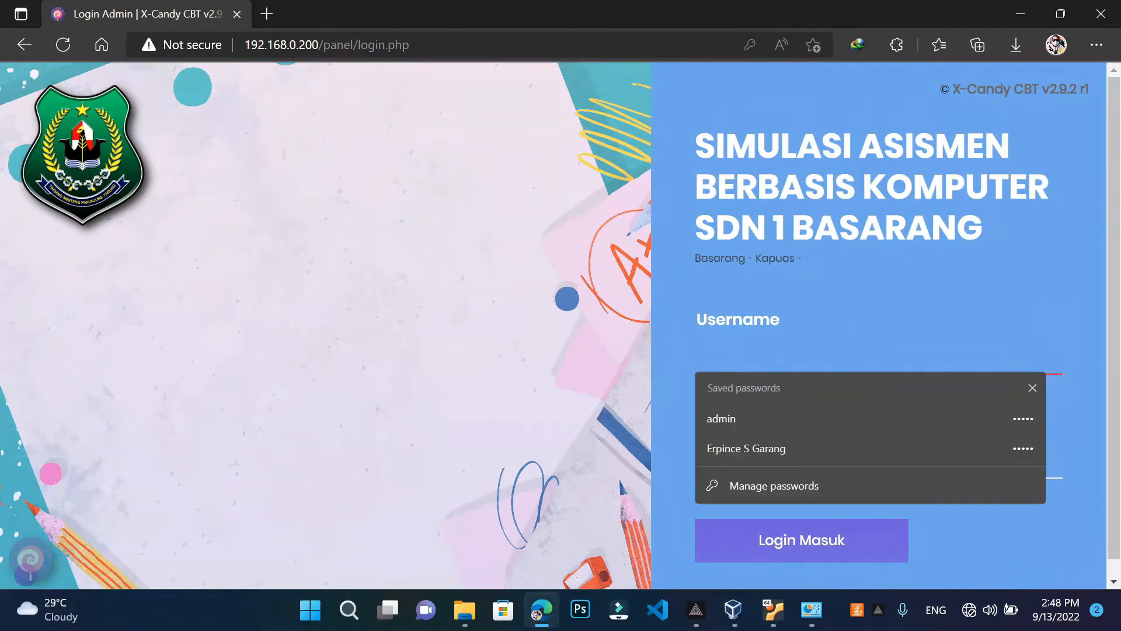
pyautogui.write('admin')
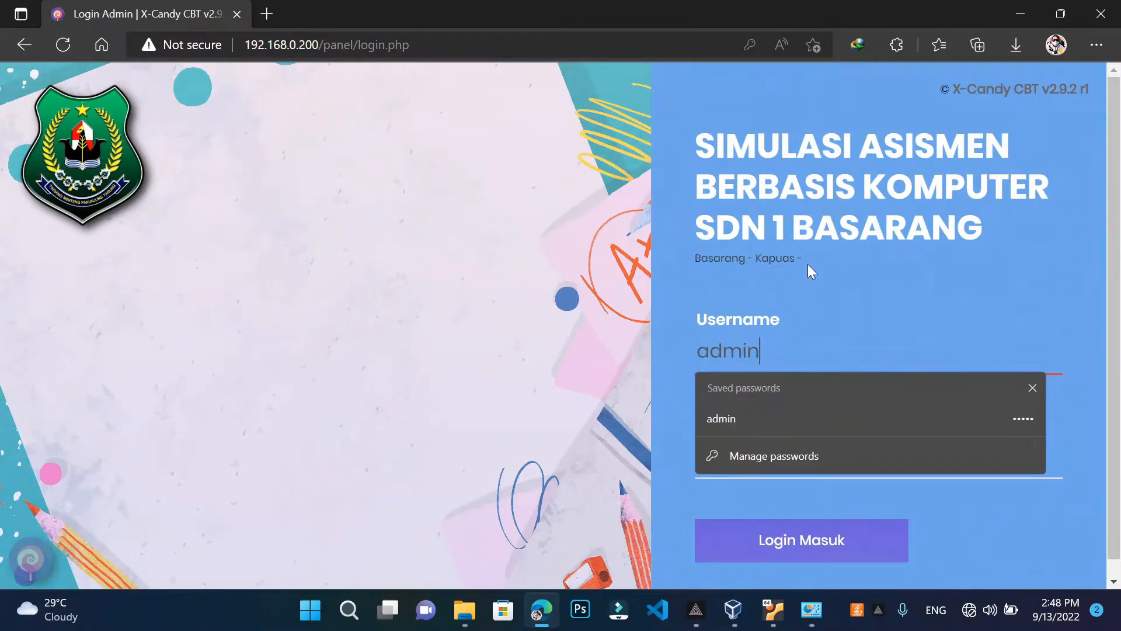
pyautogui.press('Tab')
pyautogui.press('BackSpace')
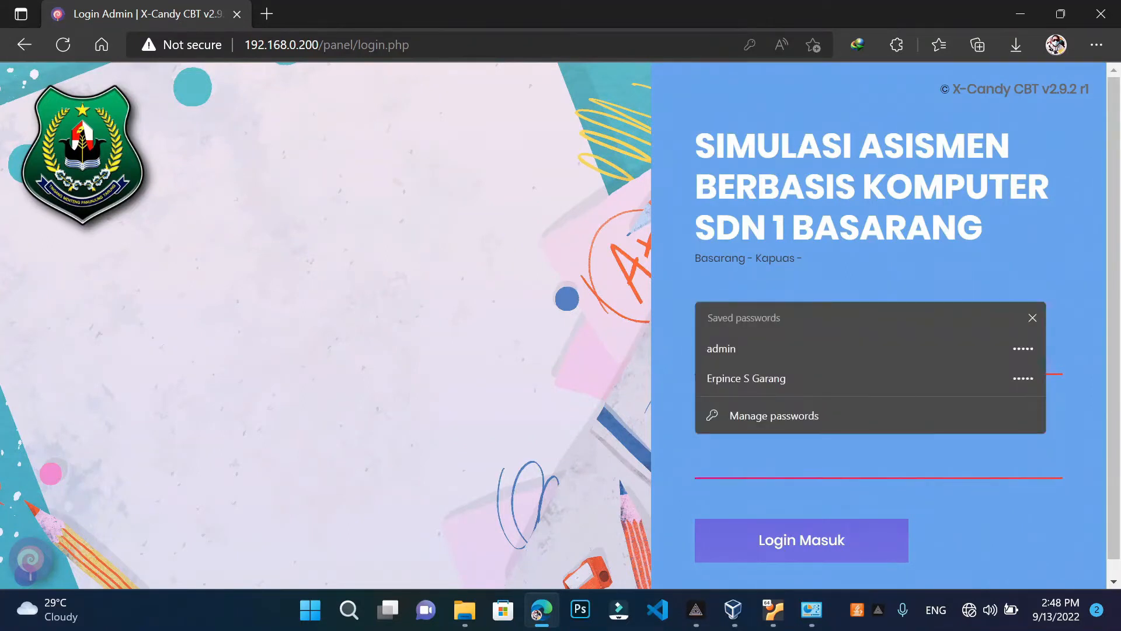
pyautogui.write('admin')
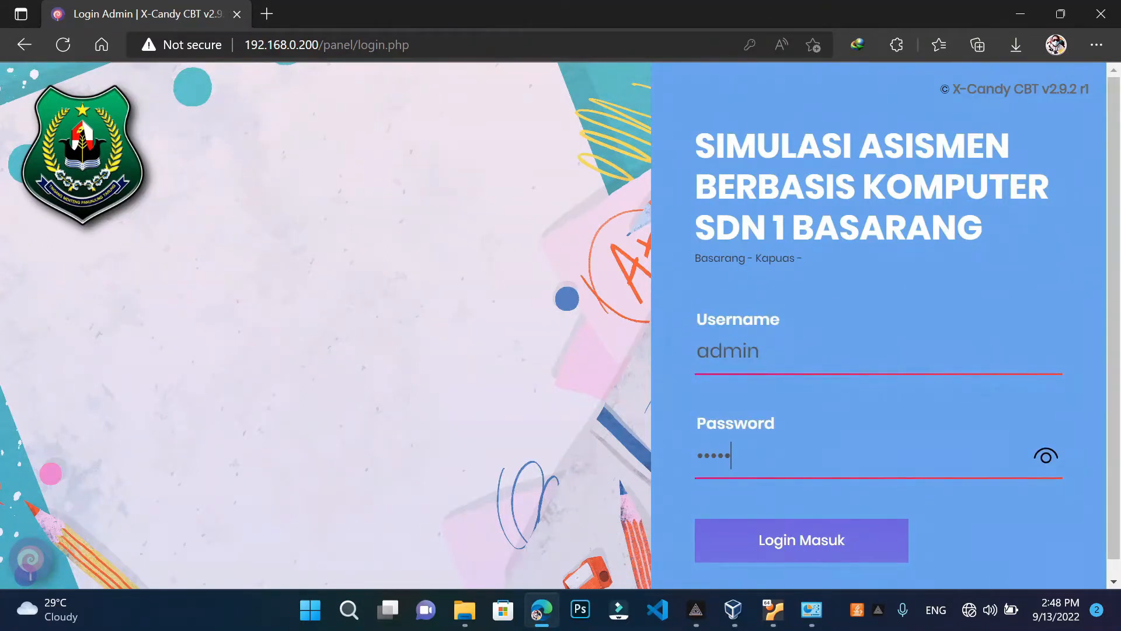
pyautogui.click(1045, 463)
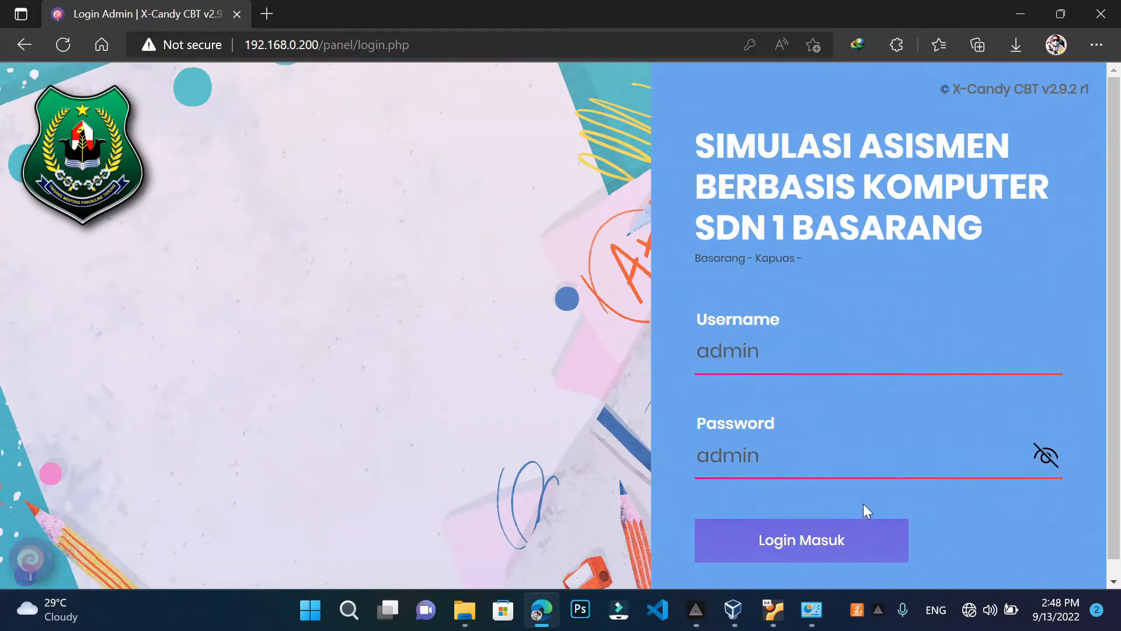
pyautogui.click(799, 535)
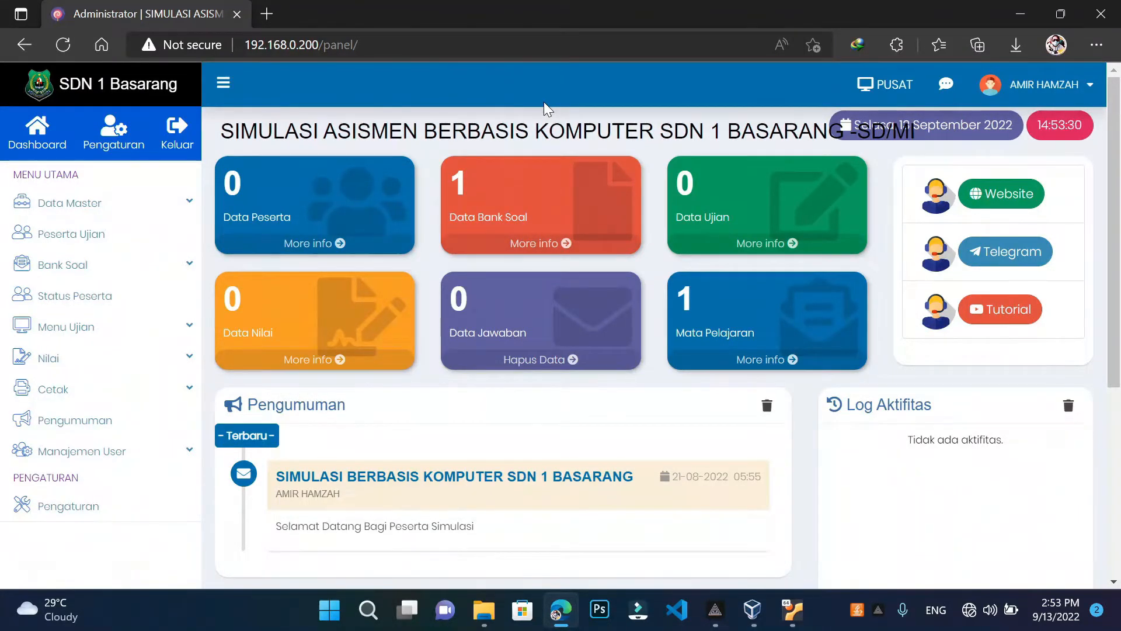
# In application settings, mark Data Siswa, Kelas, Jurusan, Level, Ruangan and Sesi for clearing
pyautogui.click(107, 151)
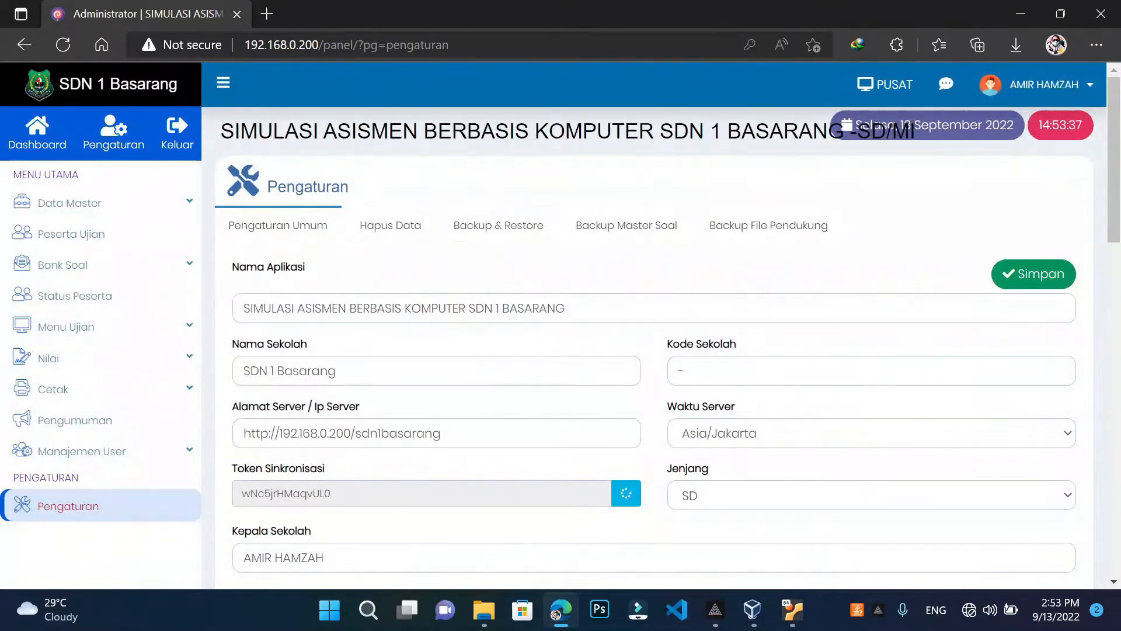
pyautogui.scroll(-1, 654, 351)
pyautogui.scroll(1, 654, 351)
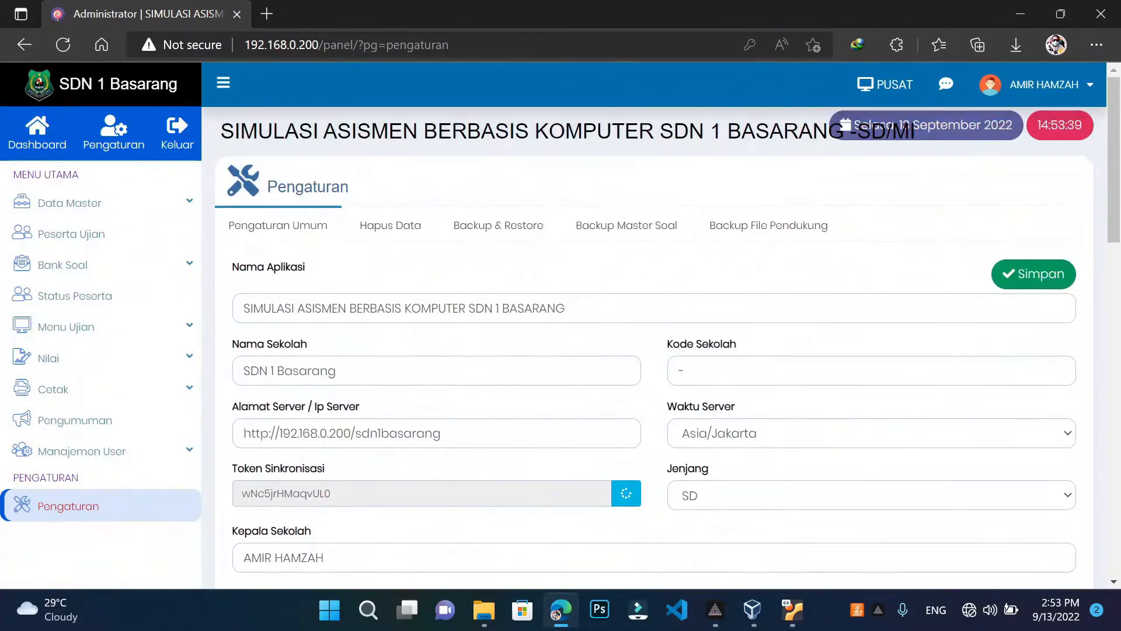
pyautogui.click(374, 238)
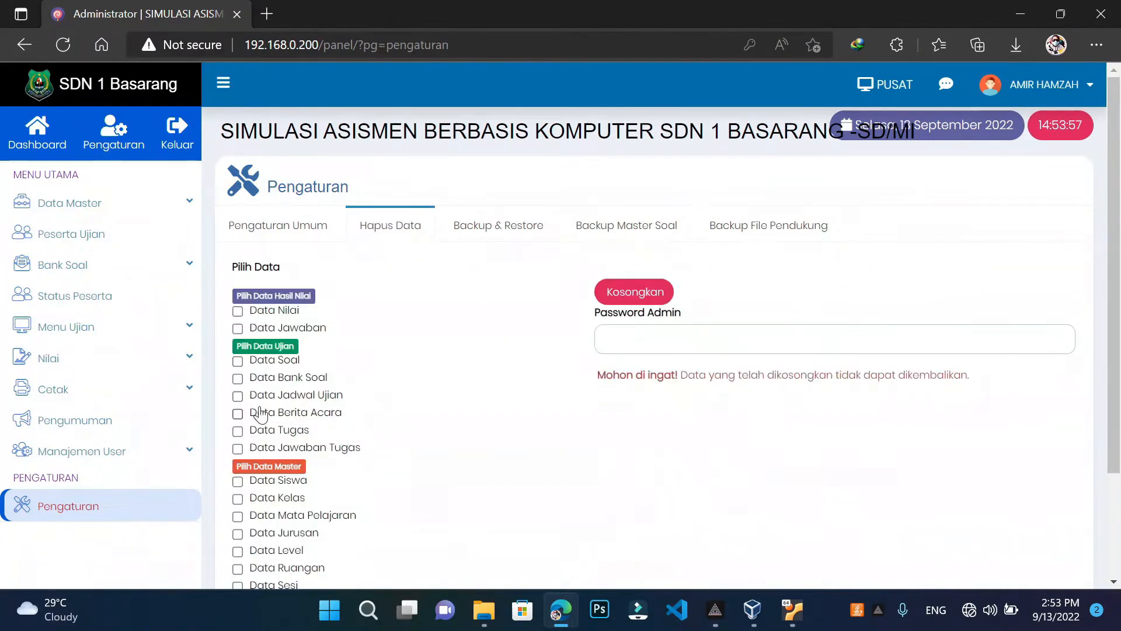
pyautogui.scroll(-2, 274, 380)
pyautogui.scroll(2, 274, 380)
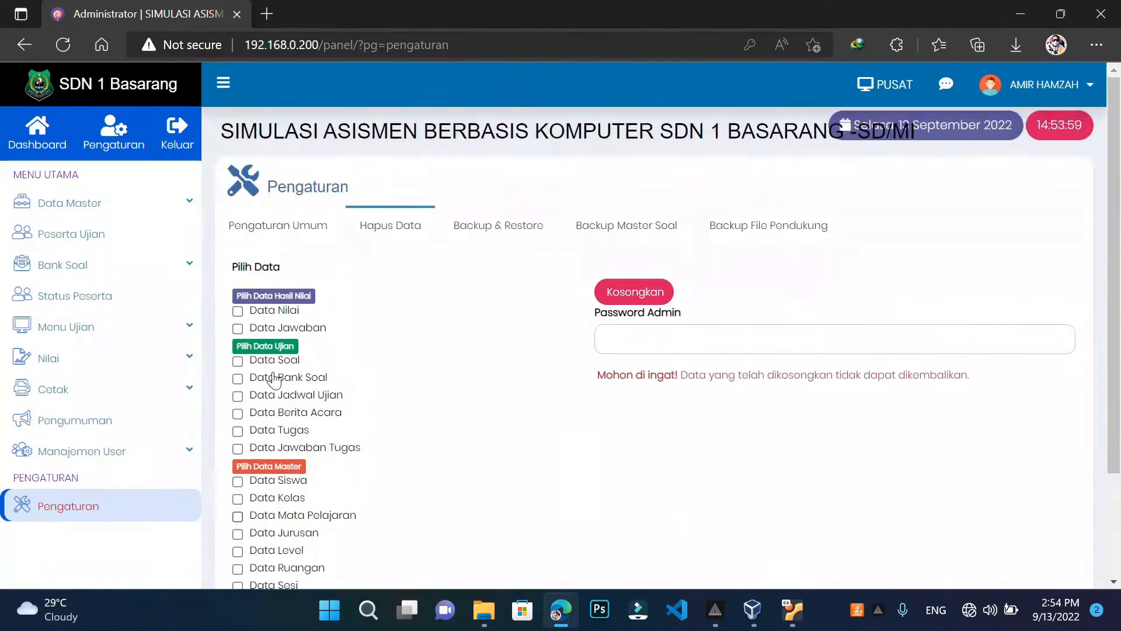
pyautogui.scroll(-2, 274, 380)
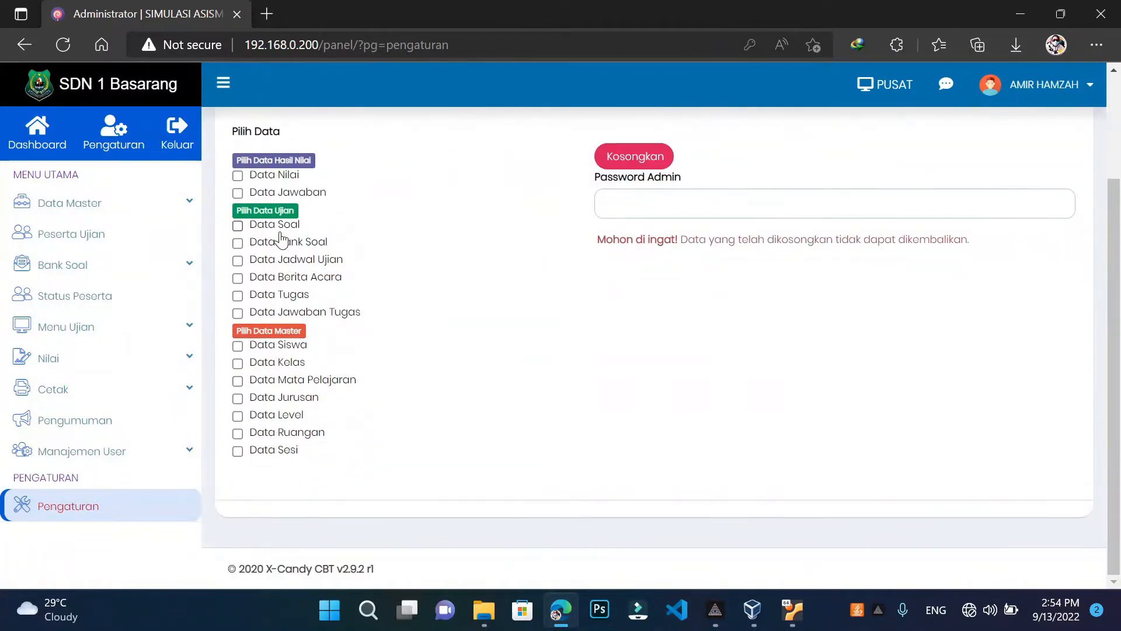
pyautogui.click(270, 345)
pyautogui.click(268, 368)
pyautogui.click(261, 397)
pyautogui.click(255, 415)
pyautogui.click(257, 434)
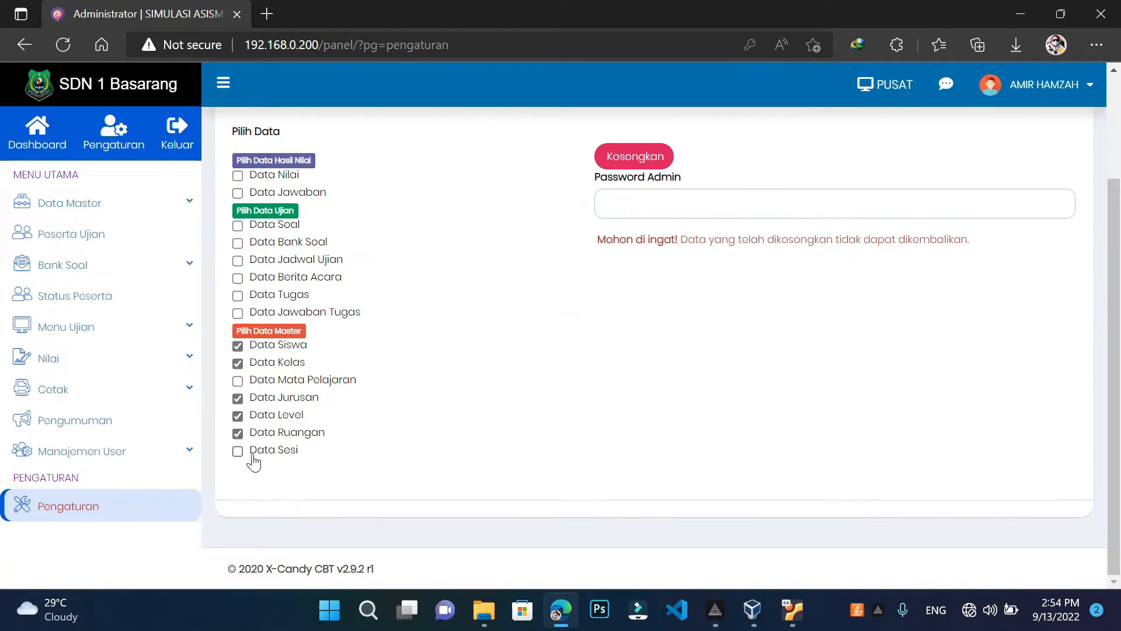
pyautogui.click(251, 454)
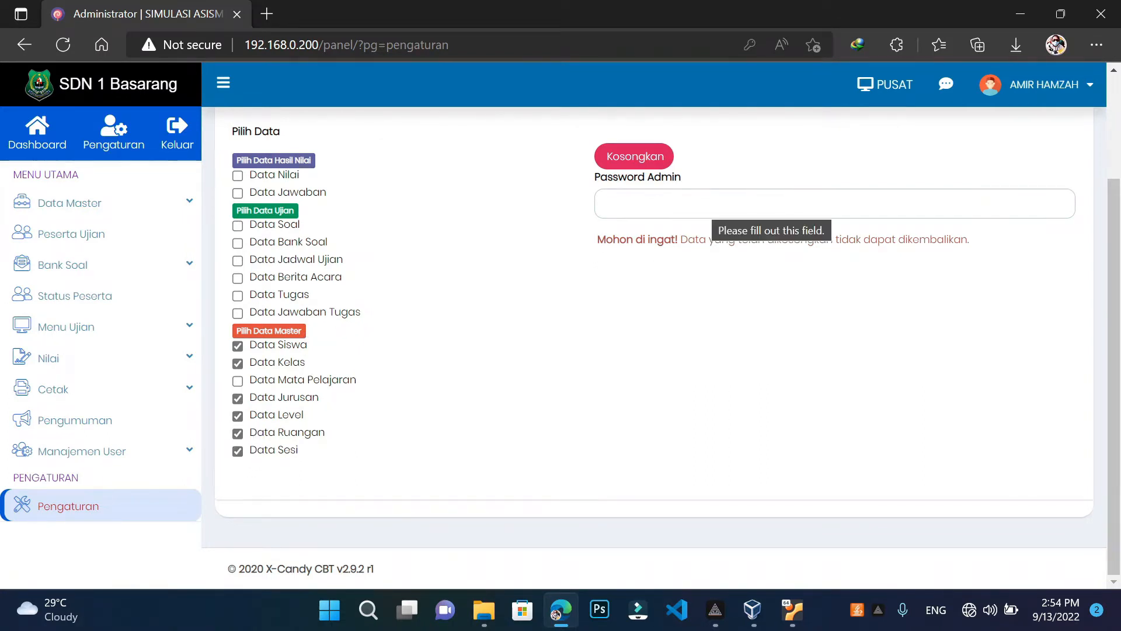
# Enter the admin password, empty the checked master data, and return to the Dashboard
pyautogui.click(704, 207)
pyautogui.click(401, 304)
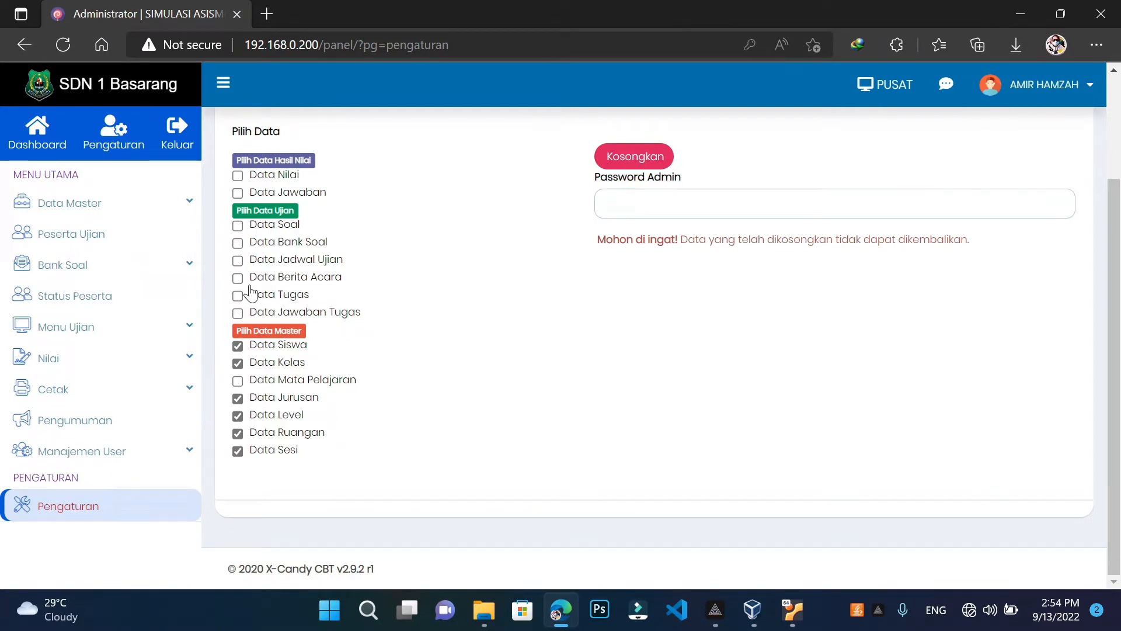
pyautogui.click(238, 175)
pyautogui.click(237, 176)
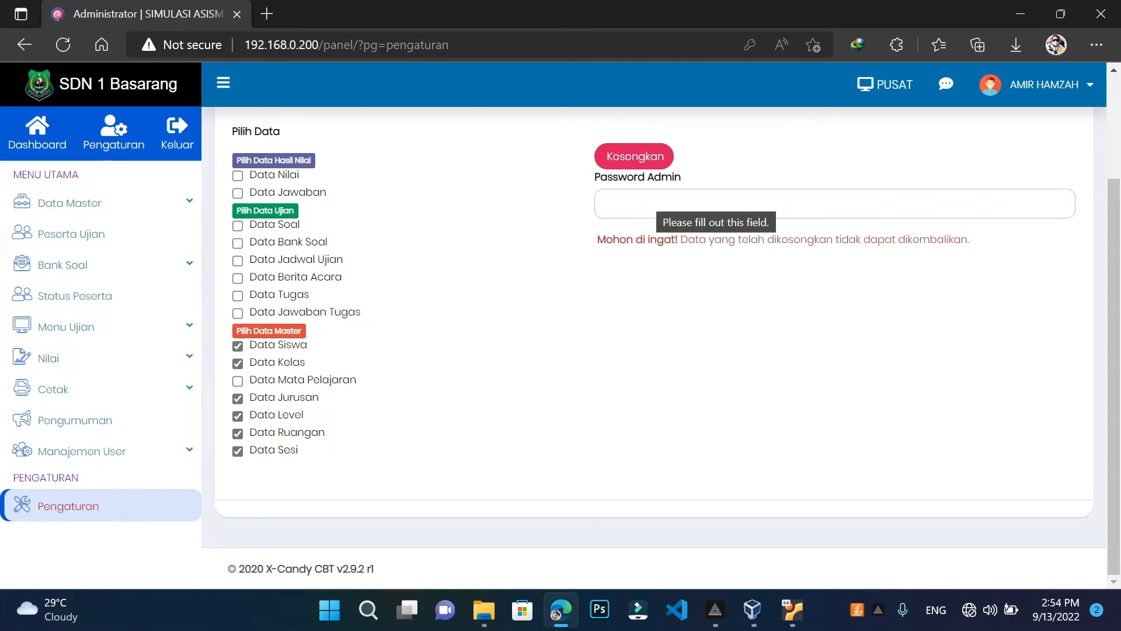
pyautogui.click(607, 204)
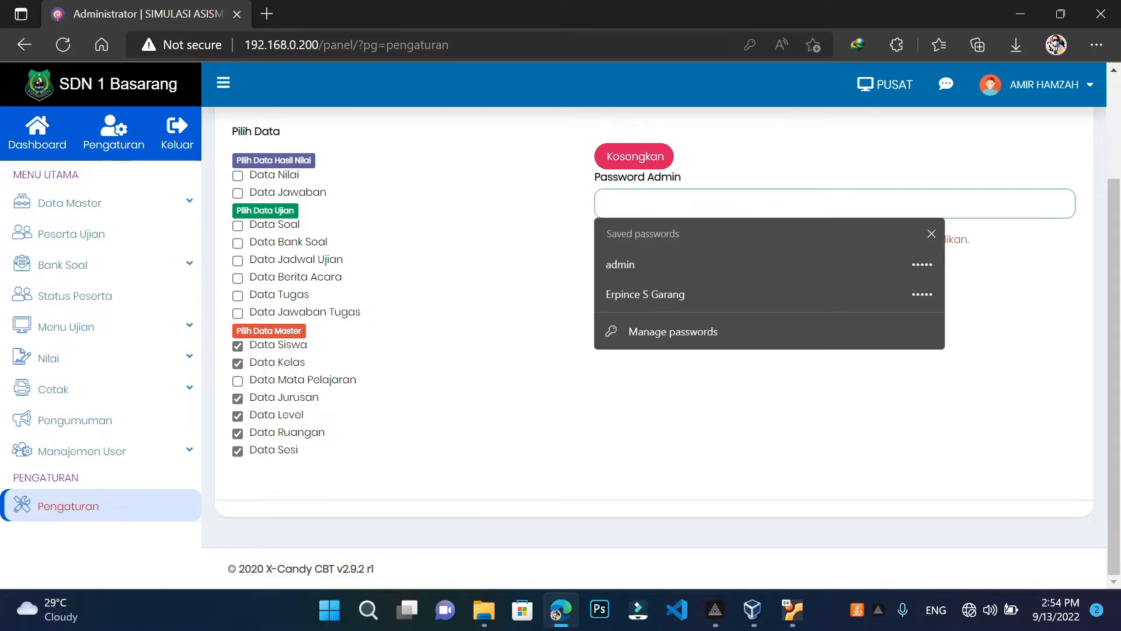
pyautogui.write('ad')
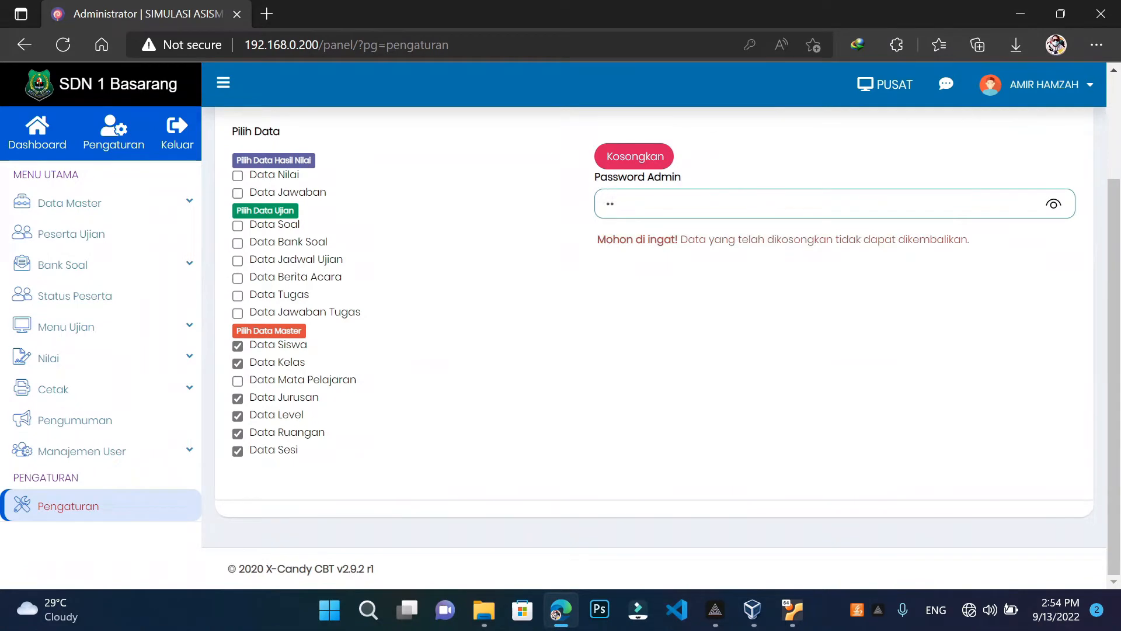
pyautogui.write('min')
pyautogui.click(1055, 206)
pyautogui.click(635, 160)
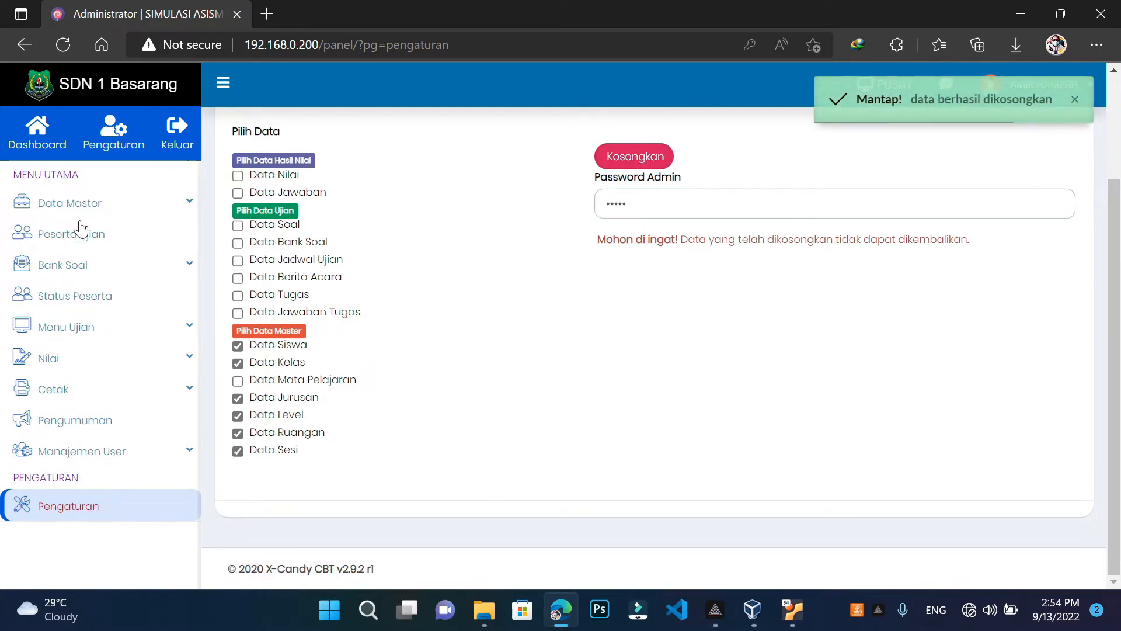
pyautogui.click(51, 142)
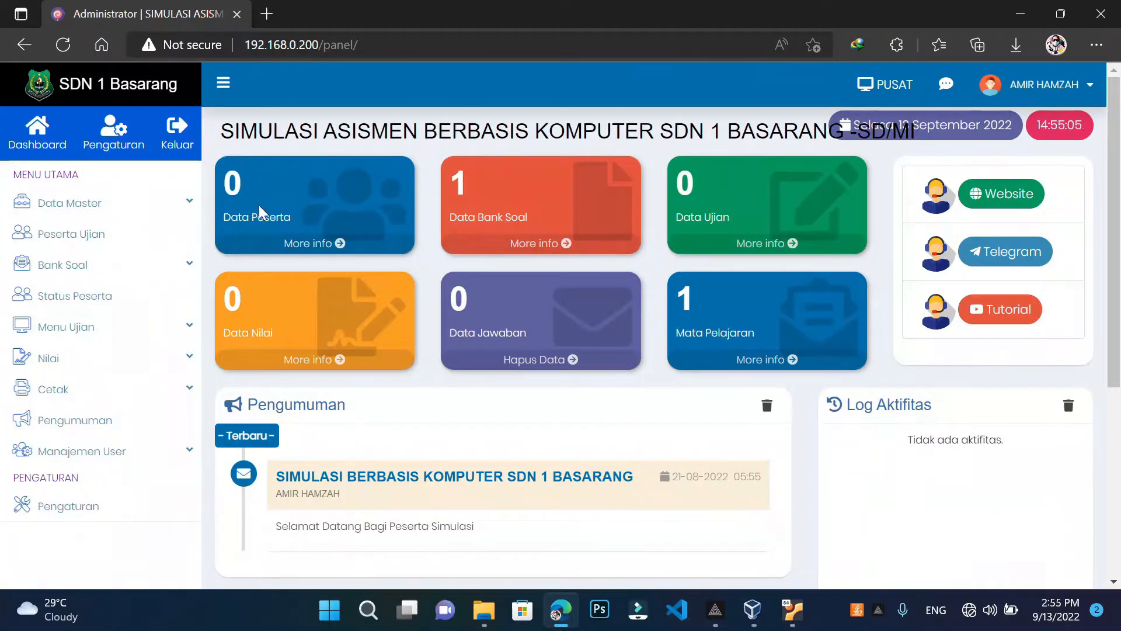
# Open Pengaturan Umum and select the application name field's full text for review
pyautogui.click(97, 153)
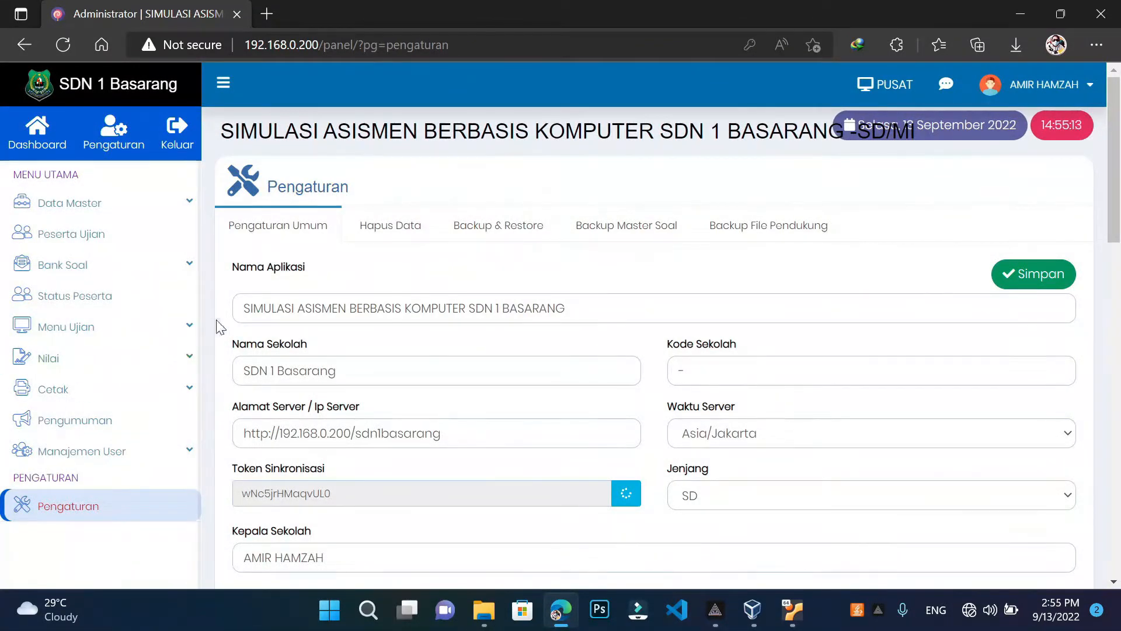
pyautogui.moveTo(242, 308); pyautogui.dragTo(596, 330)
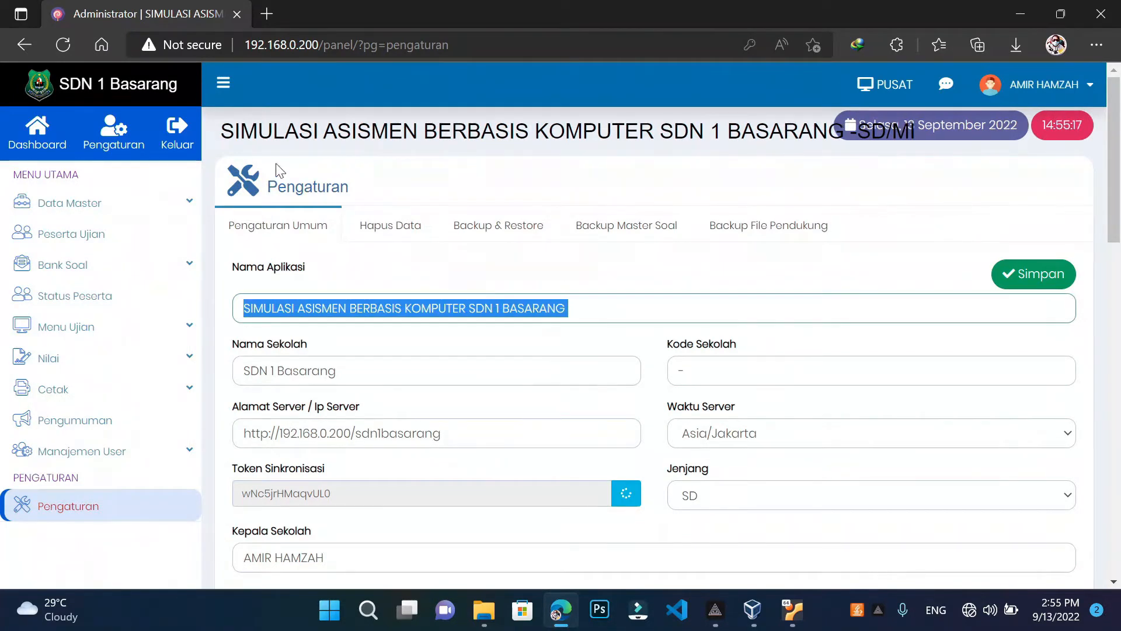
pyautogui.moveTo(225, 143); pyautogui.dragTo(945, 114)
pyautogui.click(318, 306)
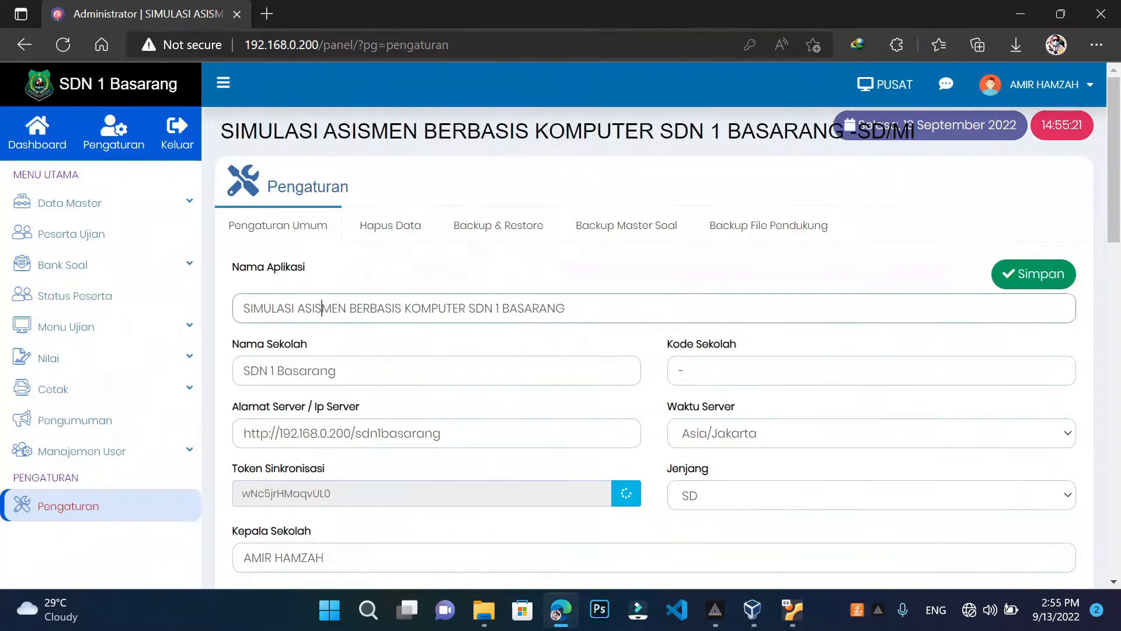
pyautogui.hotkey('ctrl', 'a')
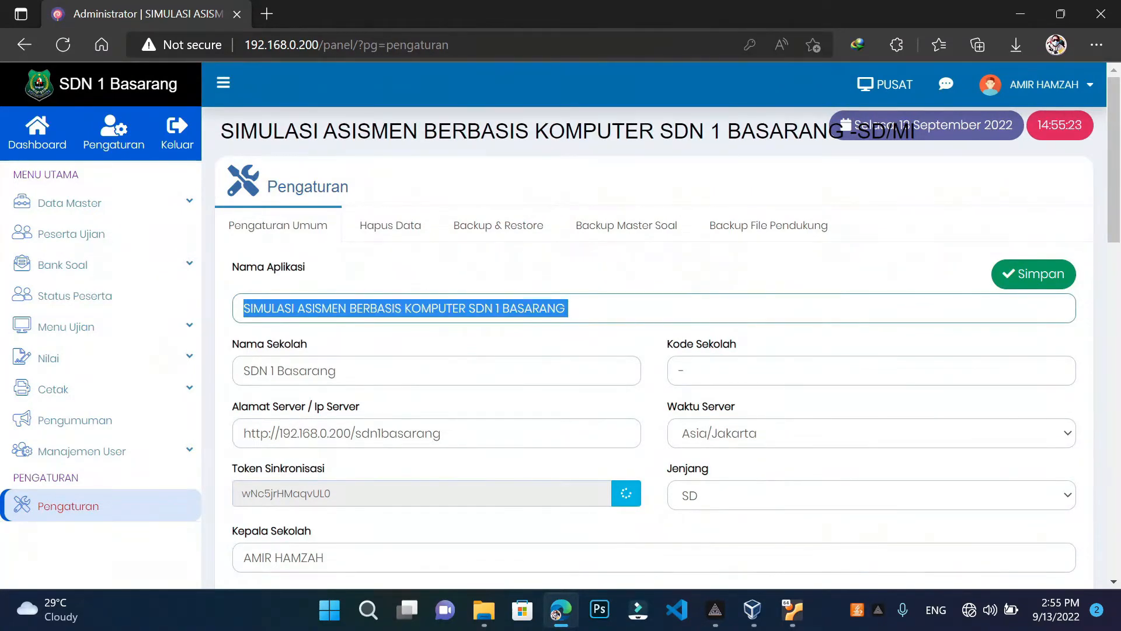
pyautogui.scroll(-3, 459, 358)
pyautogui.scroll(3, 388, 383)
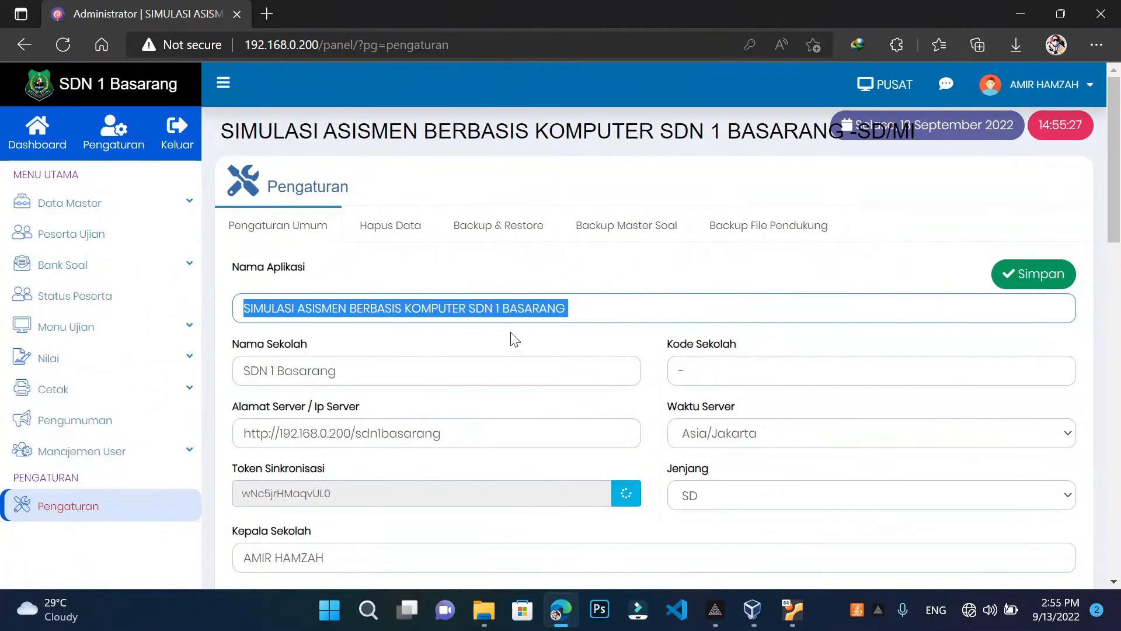
pyautogui.press('End')
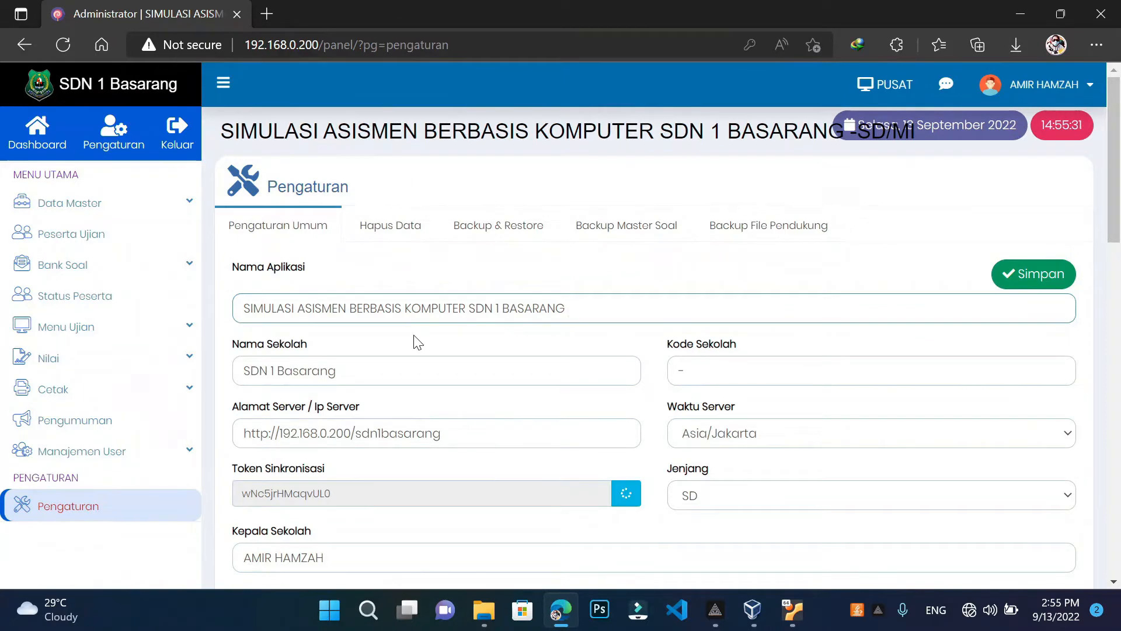
pyautogui.scroll(-3, 302, 396)
pyautogui.scroll(3, 303, 395)
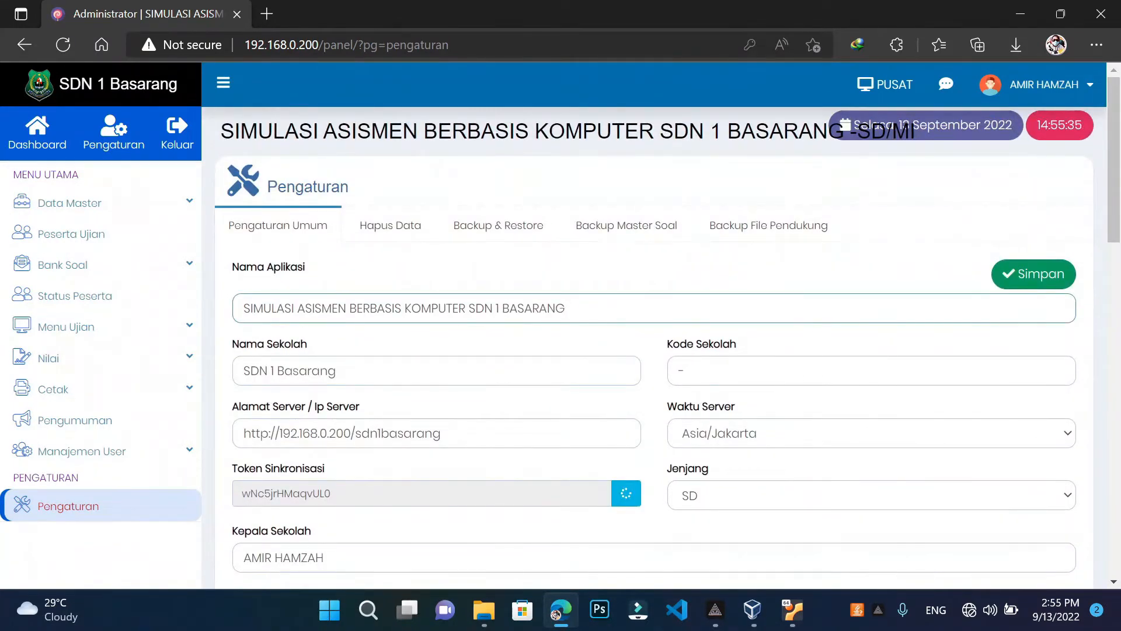
# Move to the school name field and highlight SDN 1 Basarang
pyautogui.press('Tab')
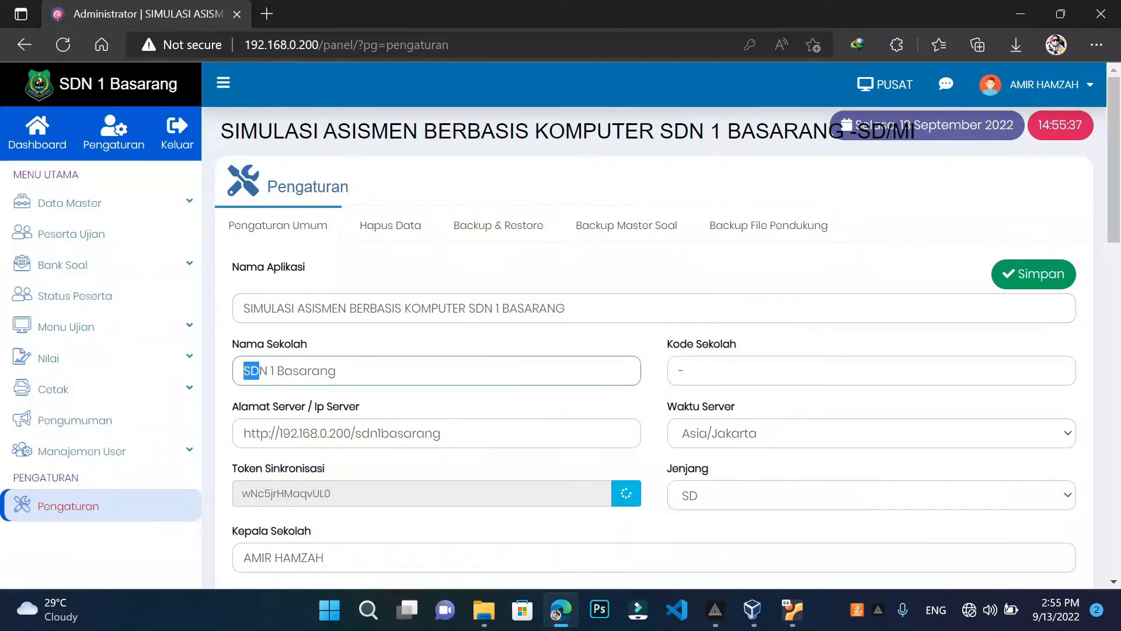
pyautogui.press('End')
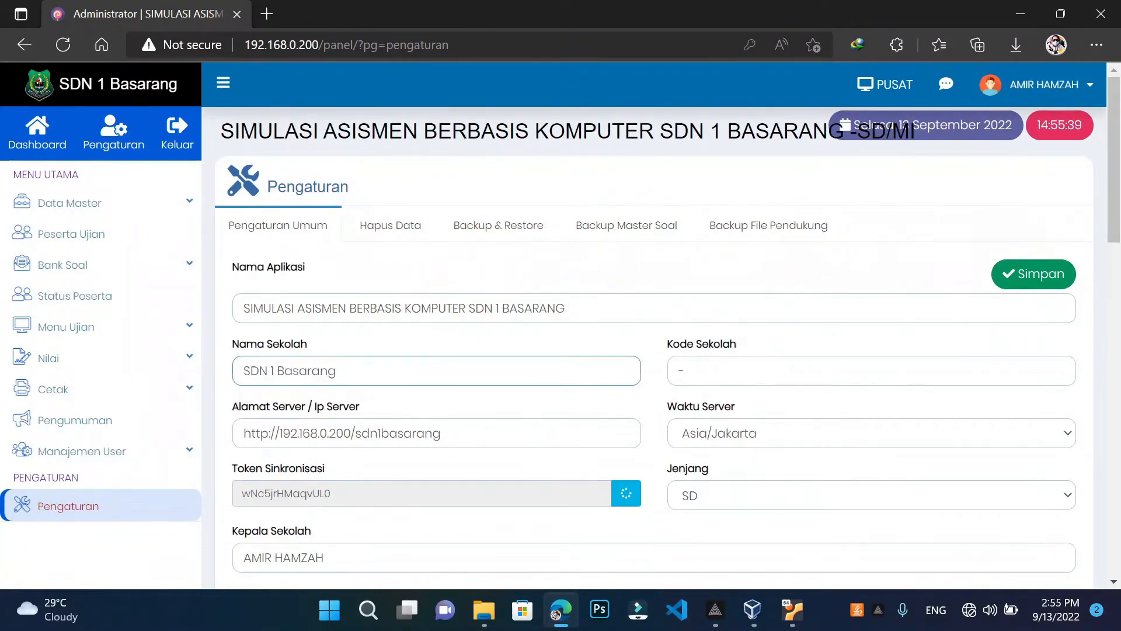
pyautogui.scroll(-3, 337, 375)
pyautogui.scroll(3, 336, 375)
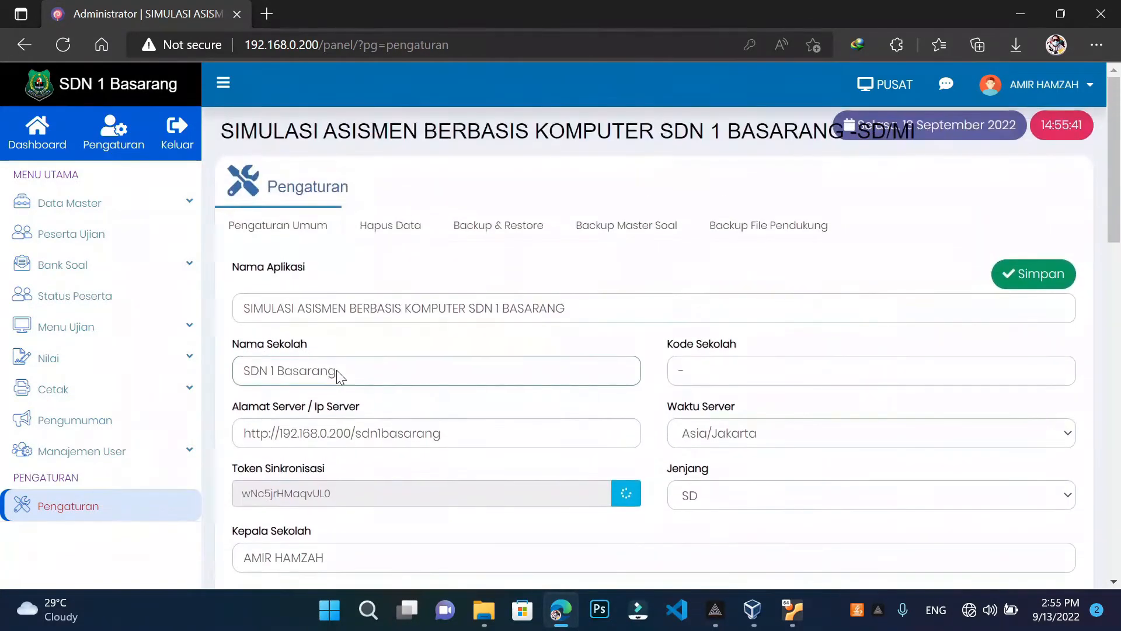
pyautogui.scroll(-1, 334, 330)
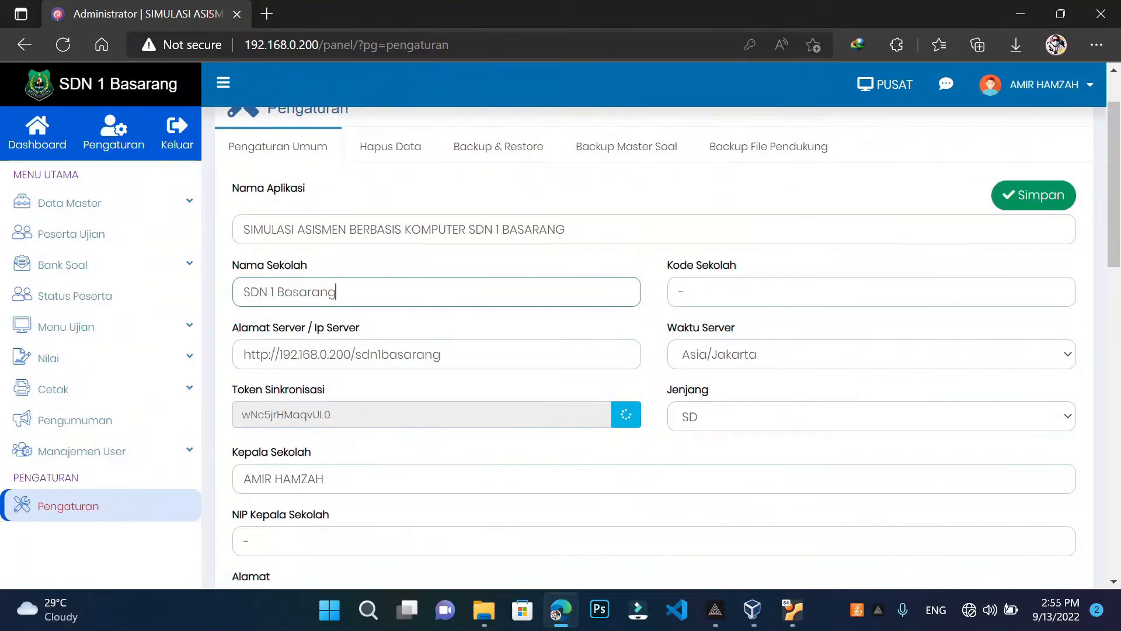
pyautogui.moveTo(243, 292); pyautogui.dragTo(337, 292)
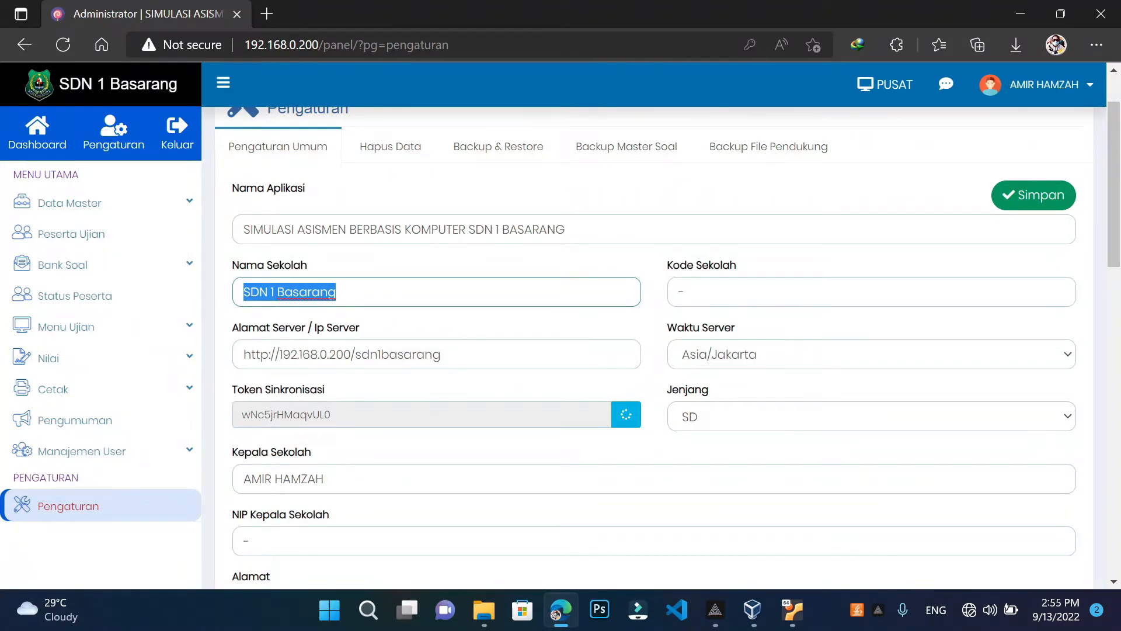
pyautogui.moveTo(356, 354); pyautogui.dragTo(440, 353)
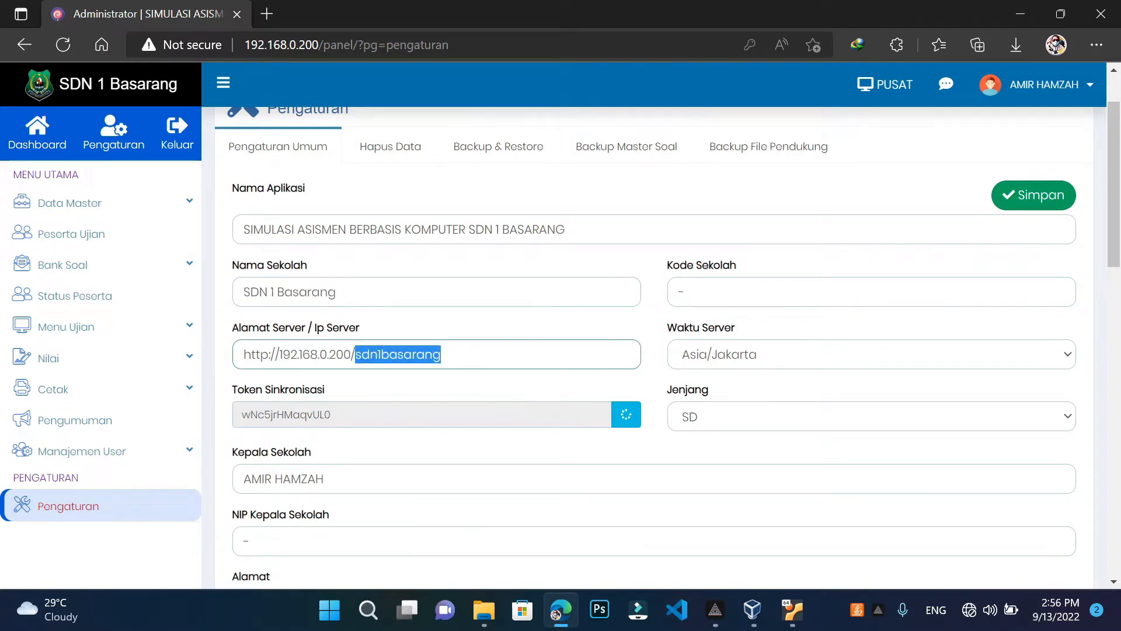
pyautogui.click(362, 354)
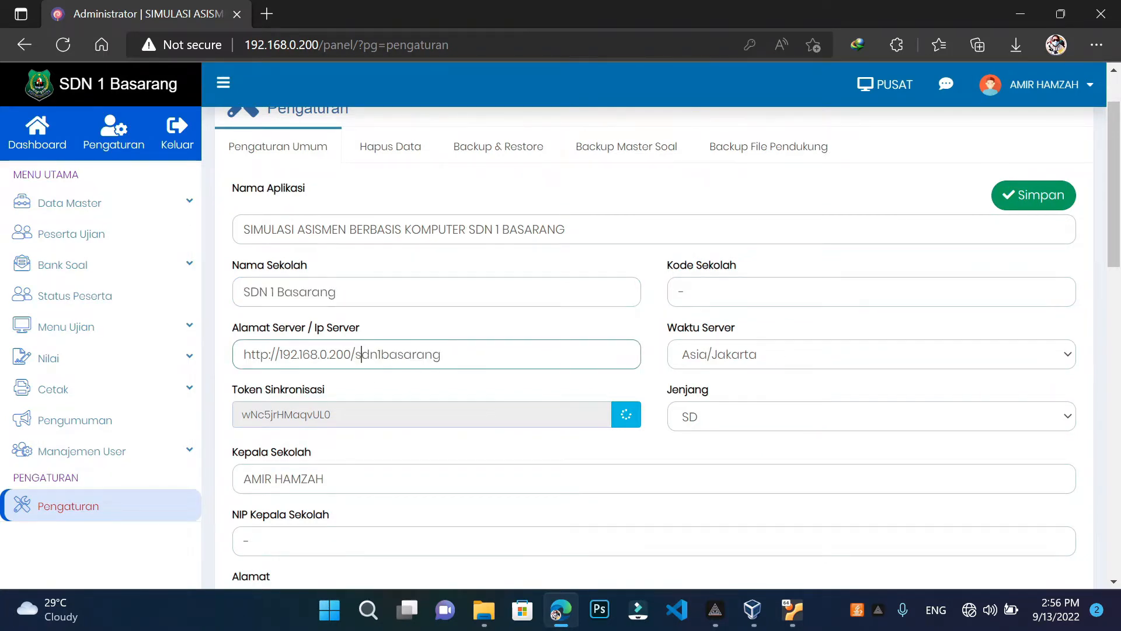
pyautogui.click(359, 295)
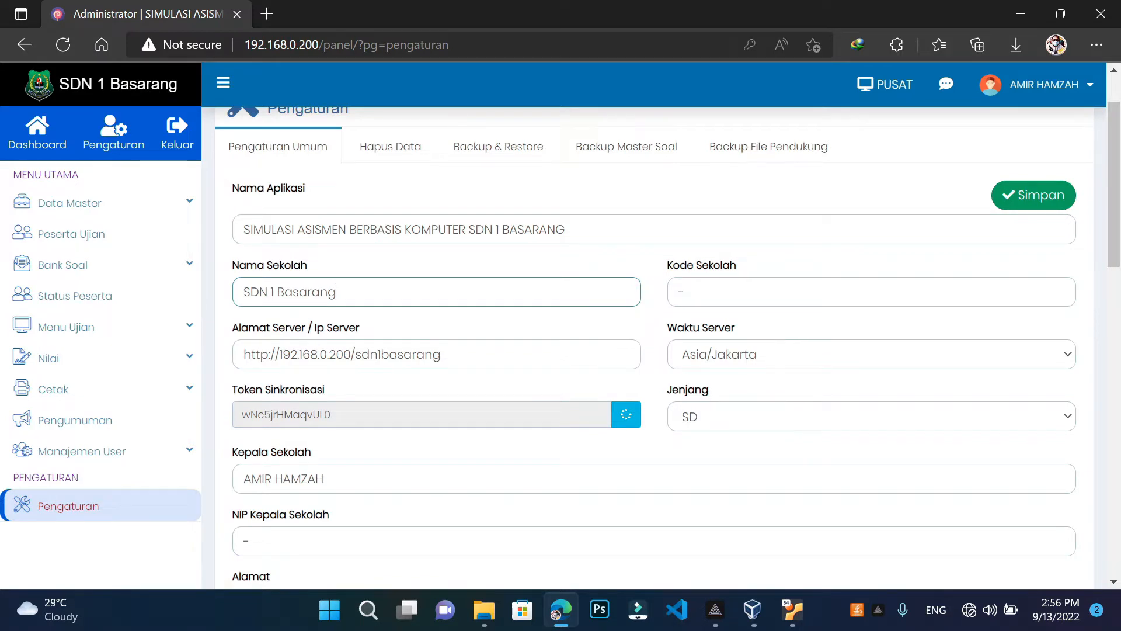
pyautogui.click(689, 291)
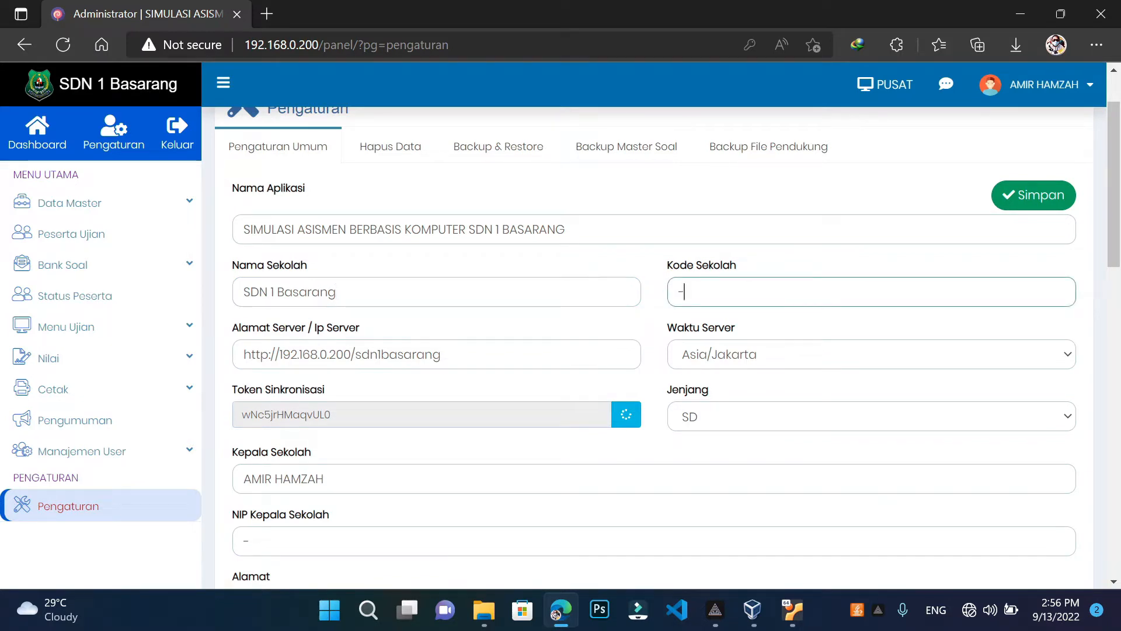
pyautogui.click(795, 357)
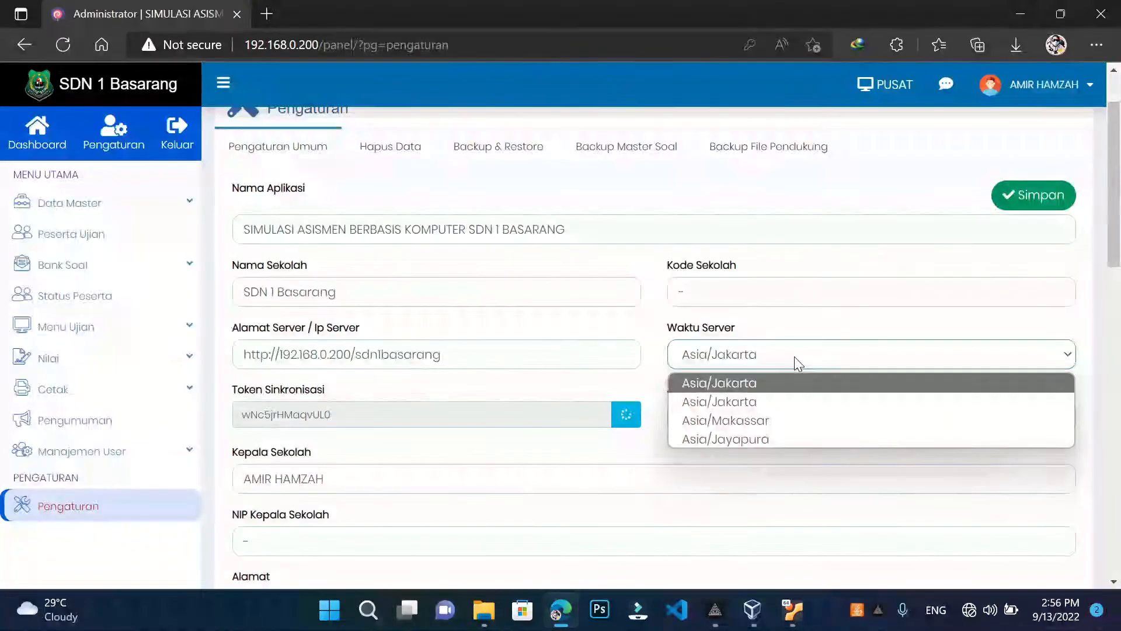
pyautogui.click(795, 354)
pyautogui.click(794, 354)
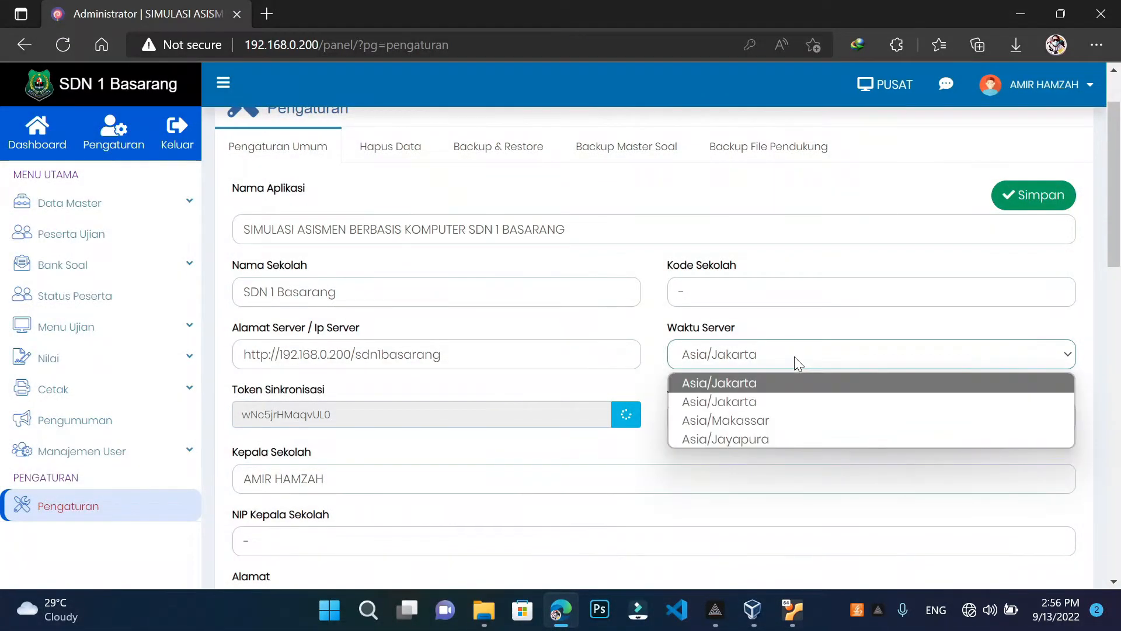
pyautogui.click(796, 357)
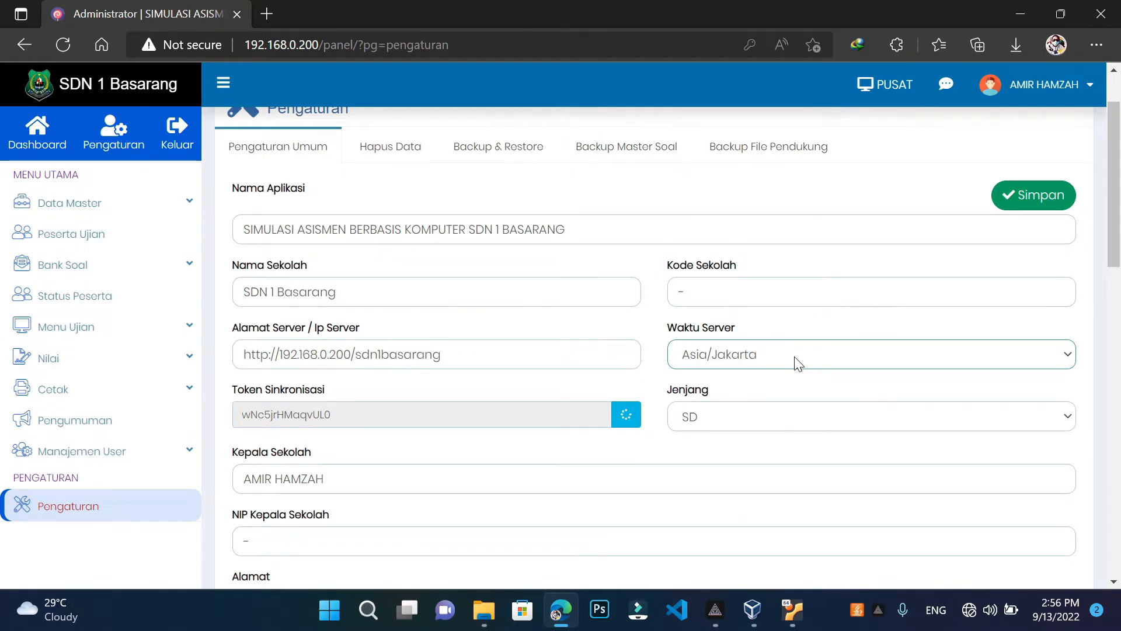
pyautogui.click(761, 419)
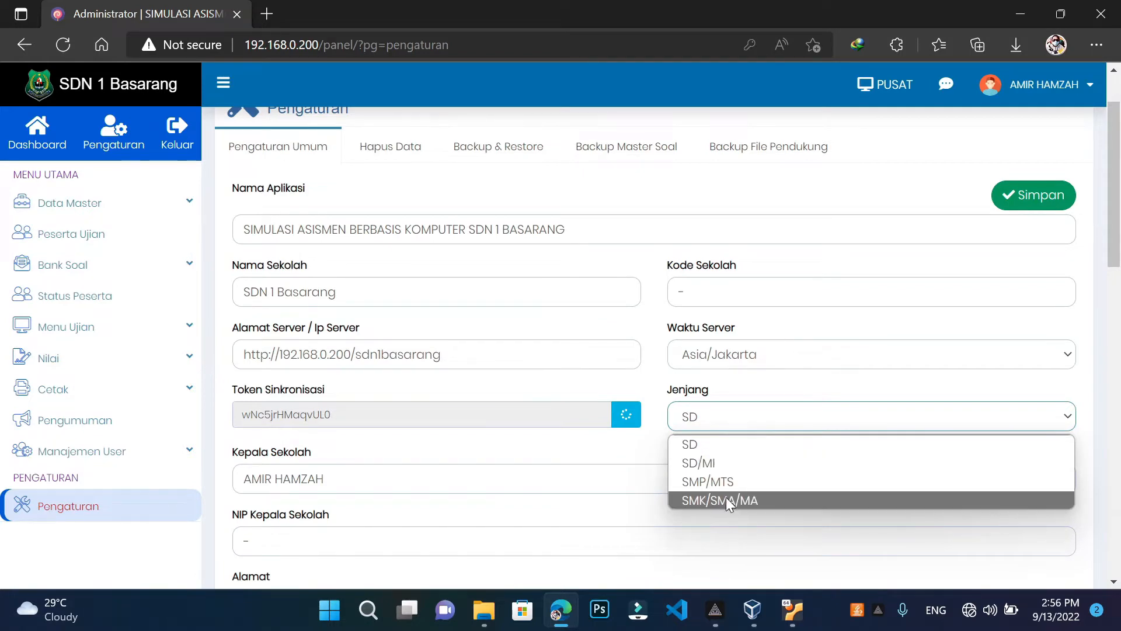
pyautogui.click(720, 447)
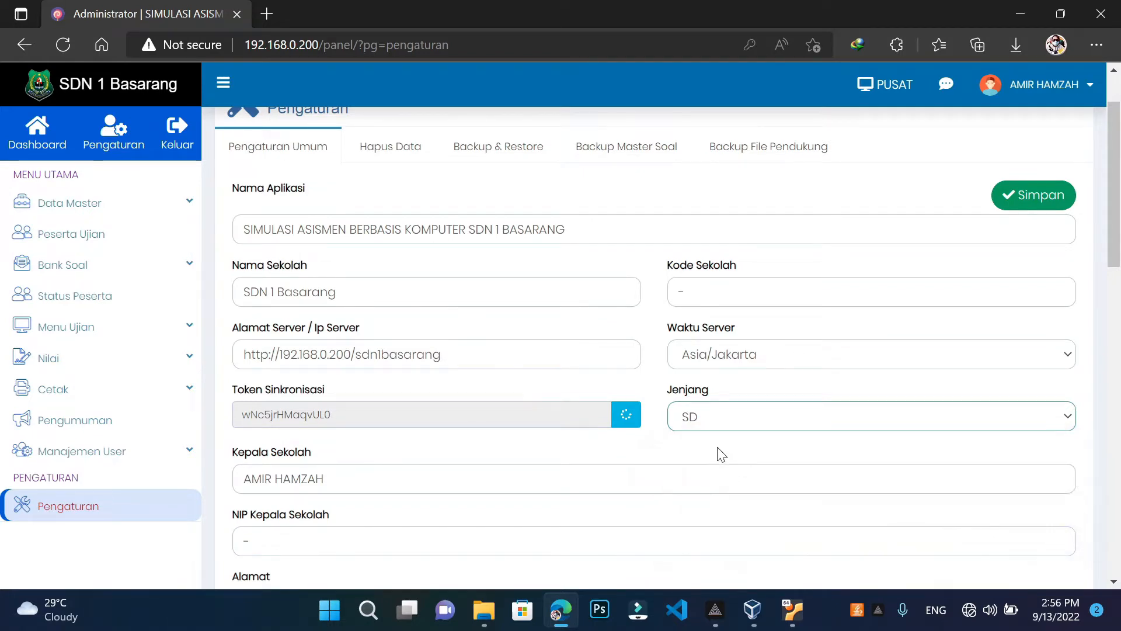
pyautogui.scroll(-3, 345, 403)
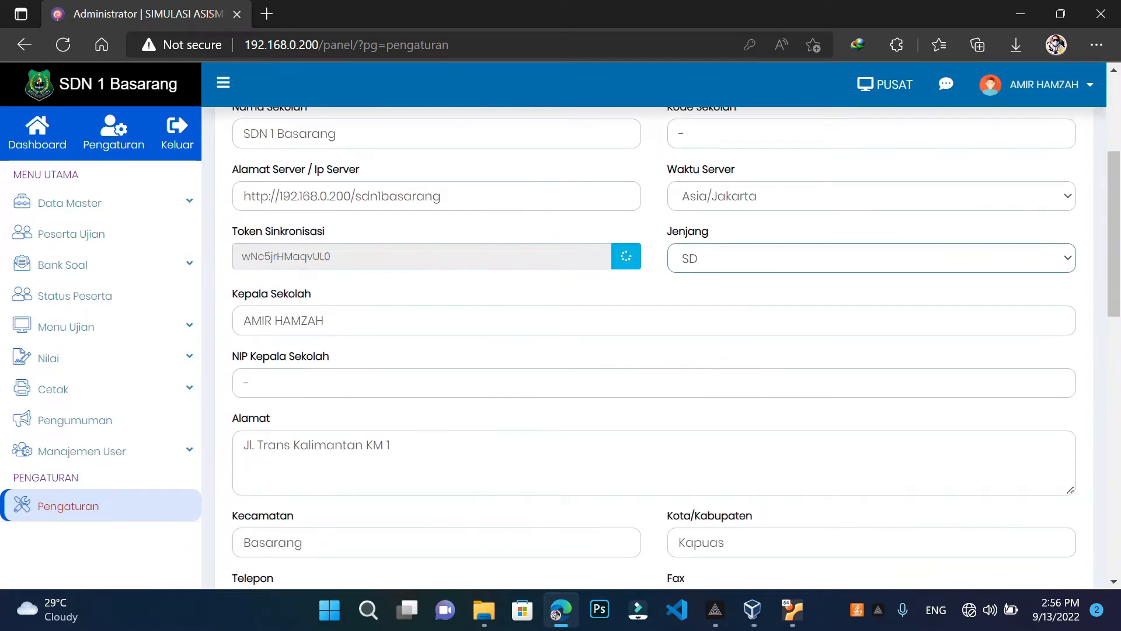
pyautogui.click(327, 321)
pyautogui.hotkey('ctrl', 'a')
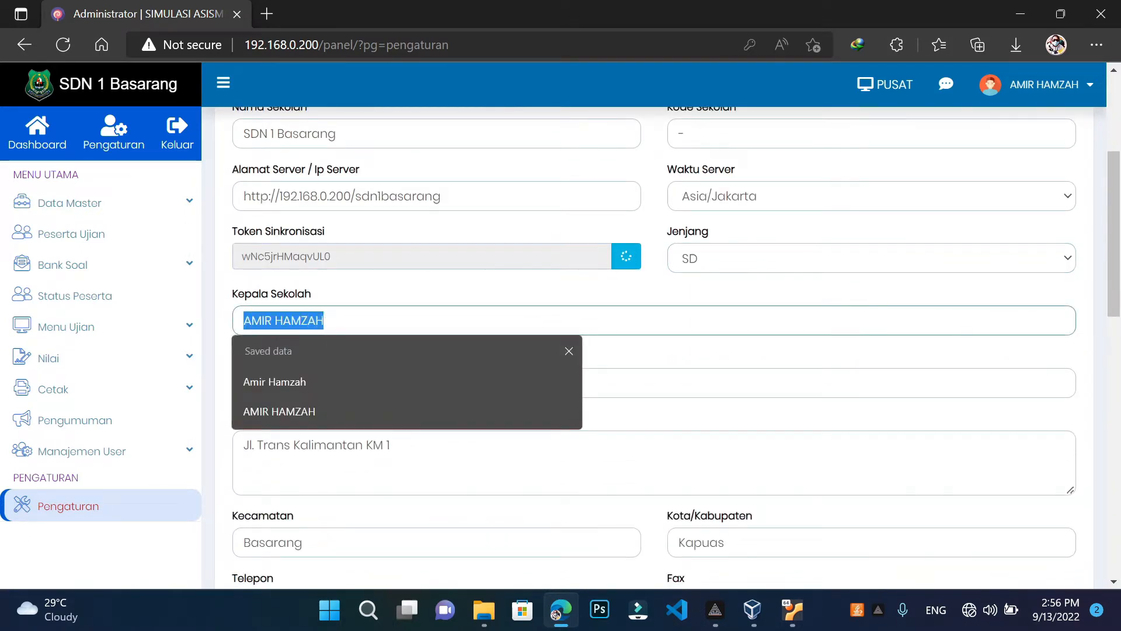
pyautogui.press('End')
pyautogui.click(681, 348)
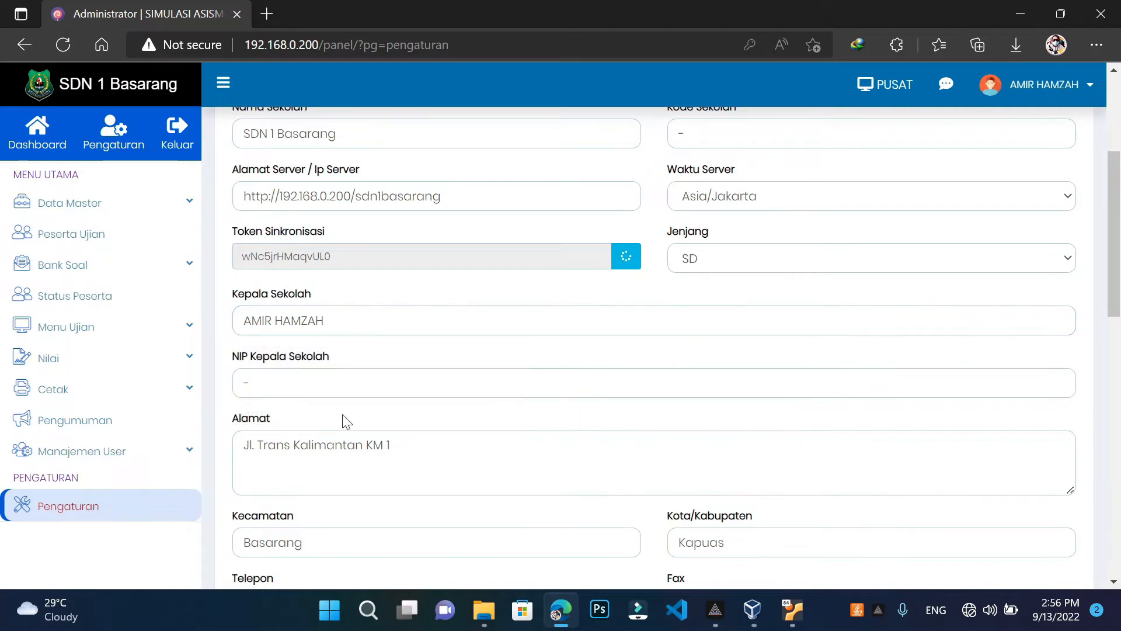
pyautogui.press('Tab')
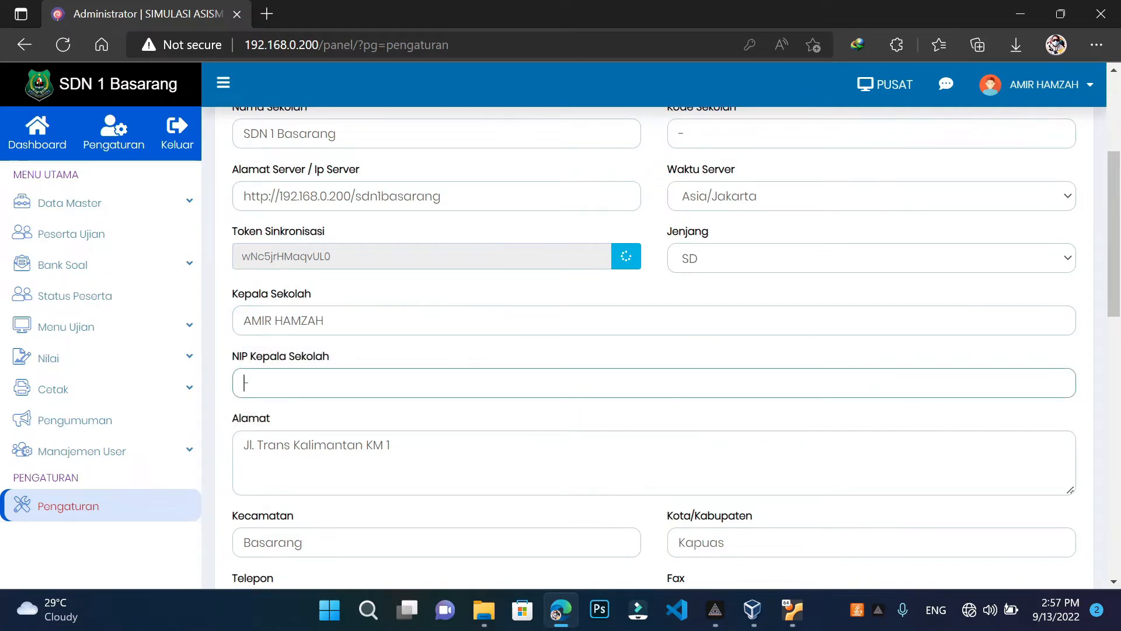
pyautogui.hotkey('ctrl', 'a')
pyautogui.click(326, 426)
pyautogui.scroll(-1, 316, 413)
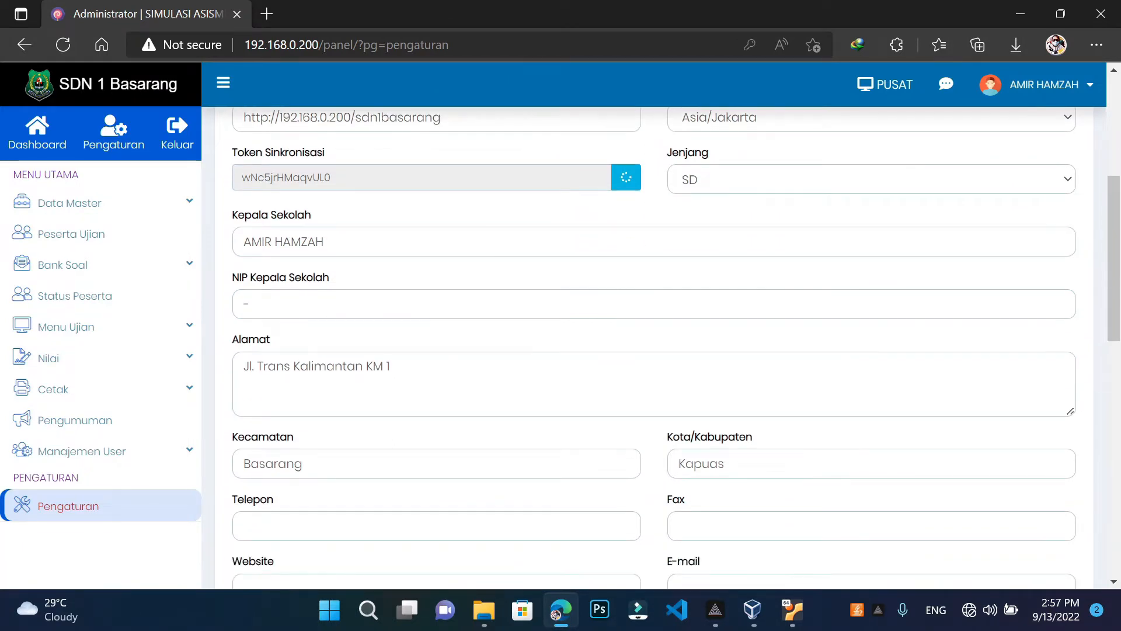
pyautogui.tripleClick(415, 352)
pyautogui.click(416, 341)
pyautogui.scroll(-2, 416, 341)
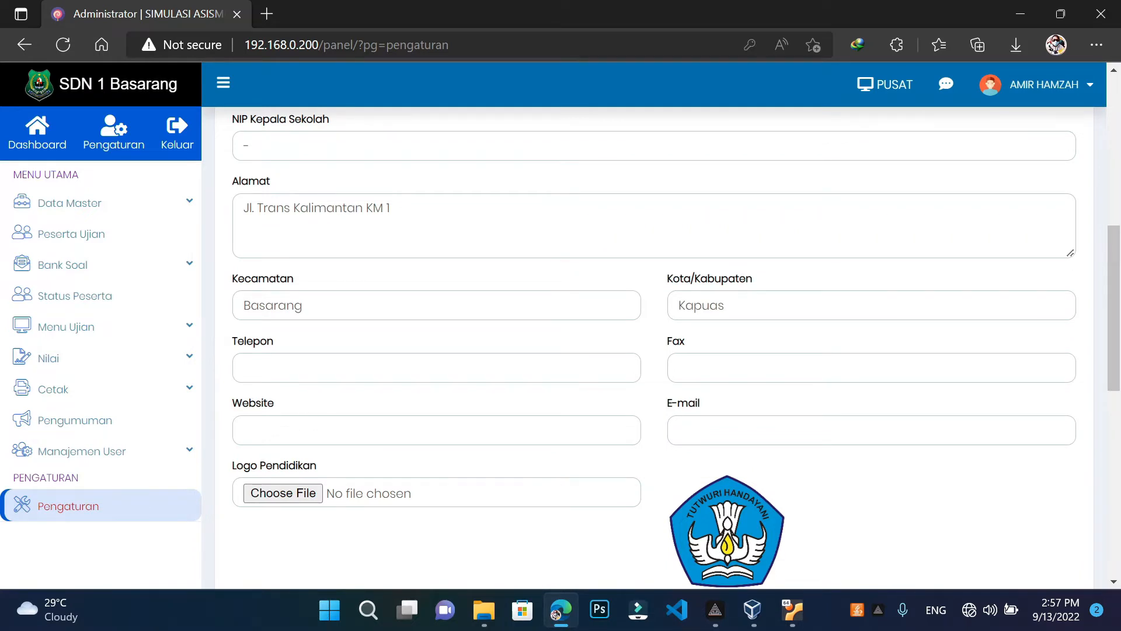
pyautogui.click(356, 428)
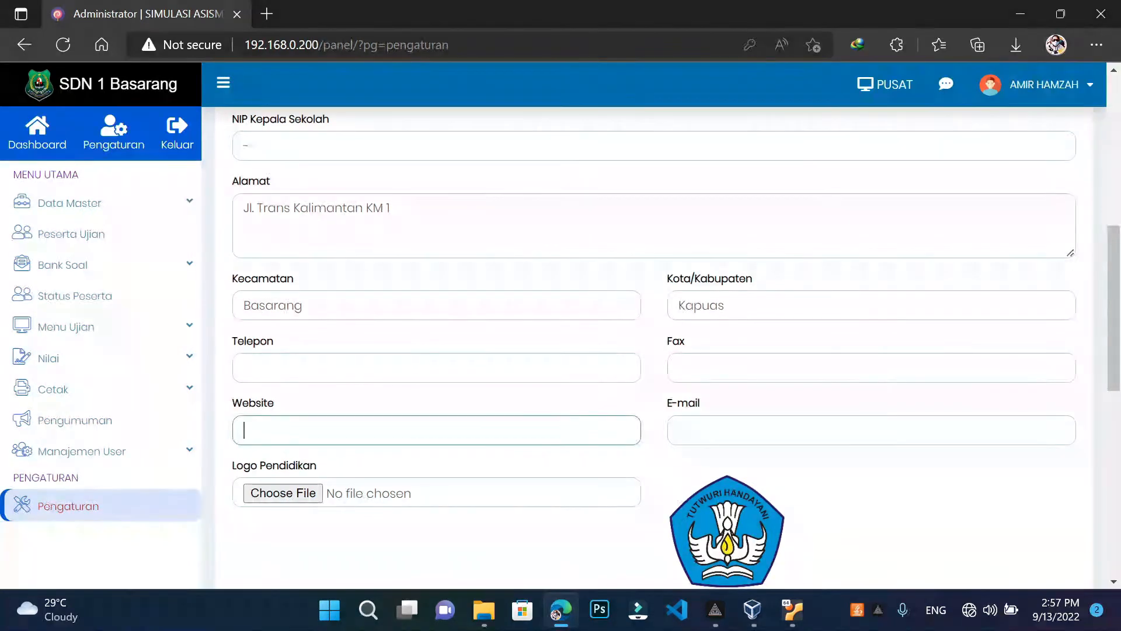
pyautogui.click(369, 403)
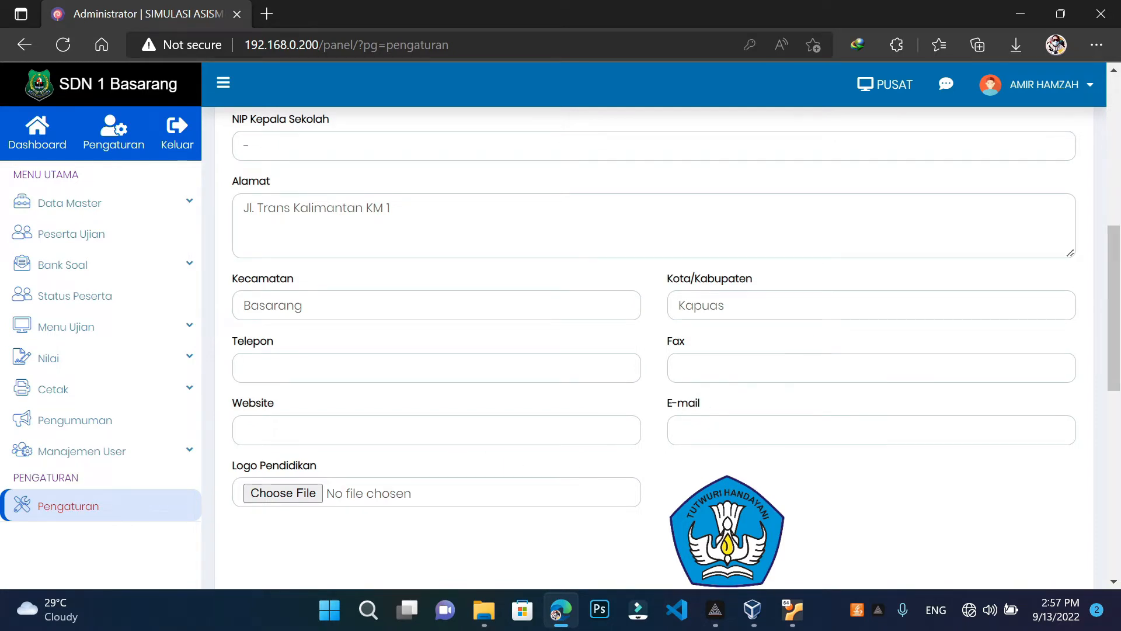
pyautogui.moveTo(727, 306); pyautogui.dragTo(677, 305)
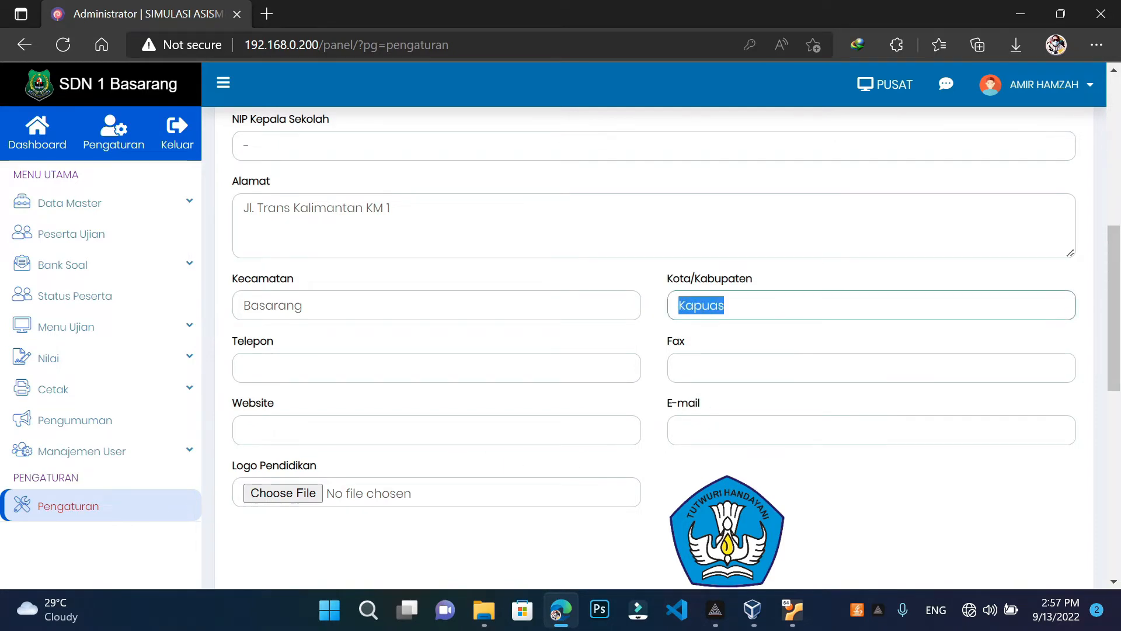
pyautogui.click(660, 333)
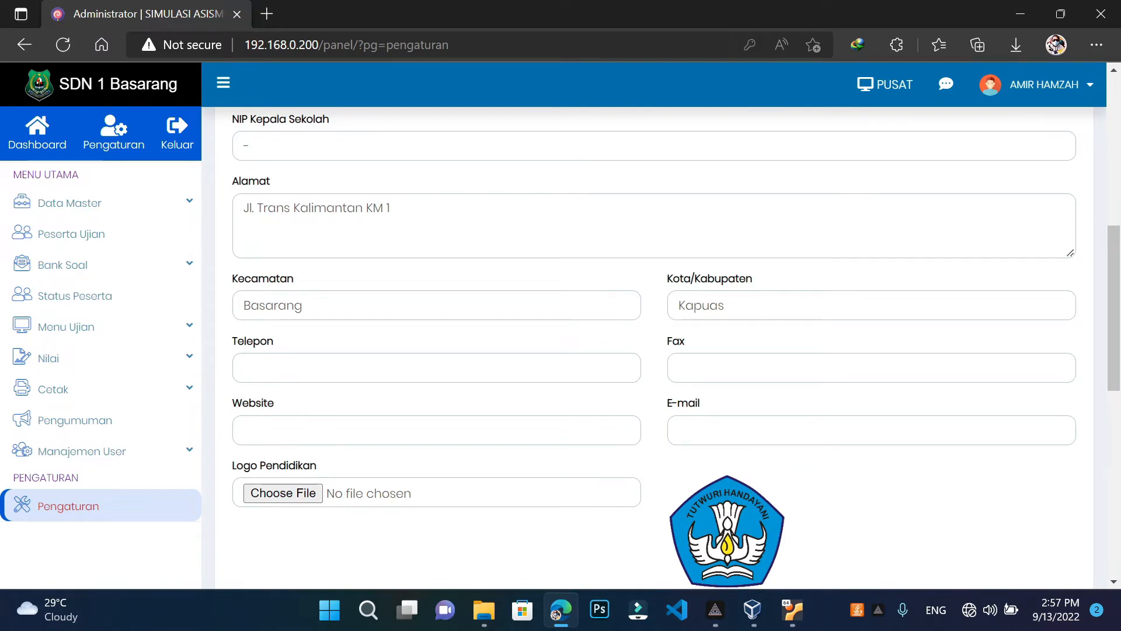
pyautogui.click(680, 367)
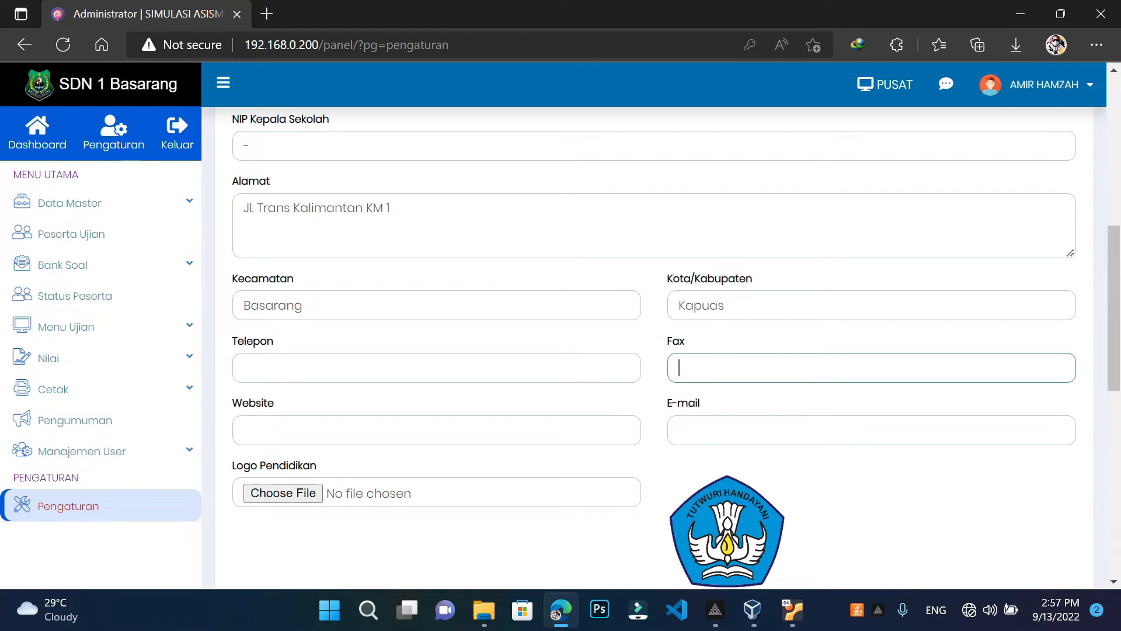
pyautogui.click(737, 430)
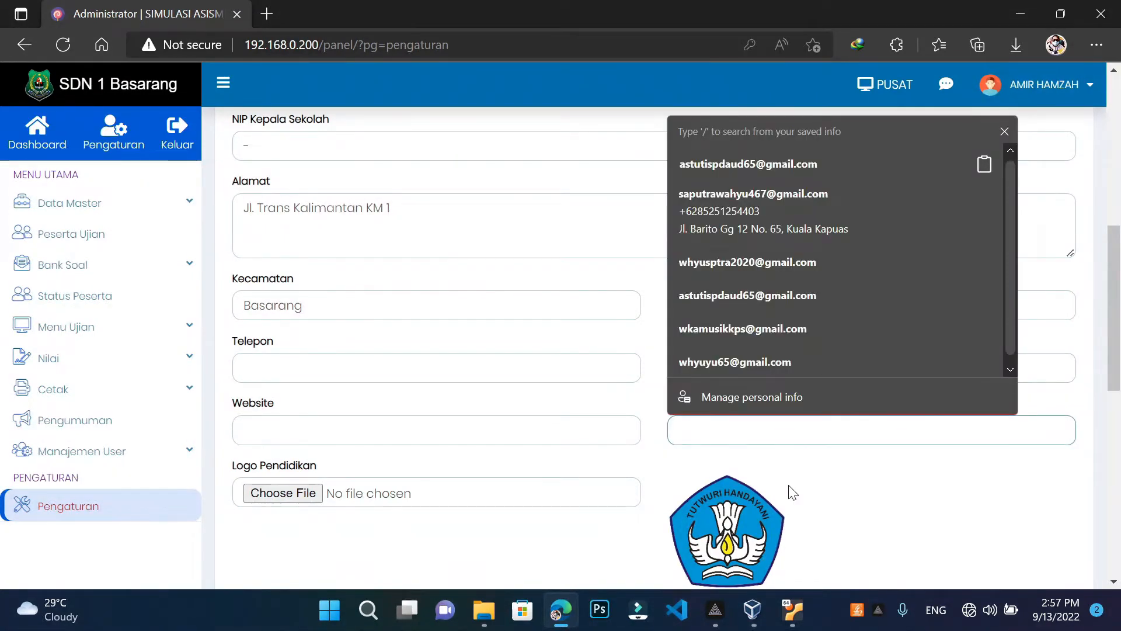
pyautogui.click(838, 469)
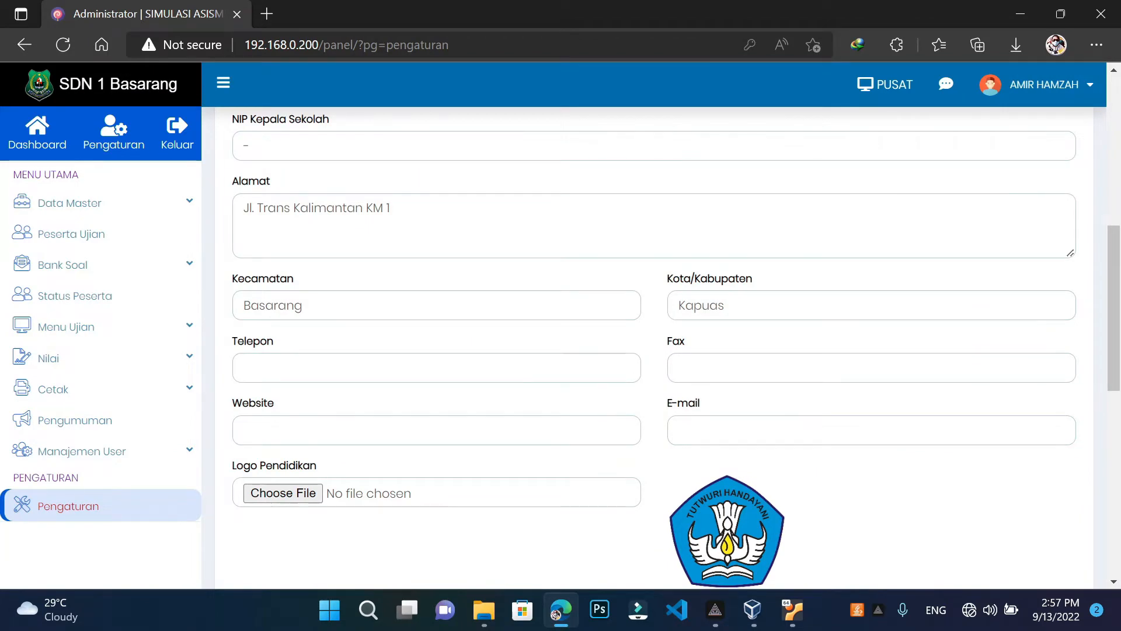
pyautogui.scroll(-5, 725, 552)
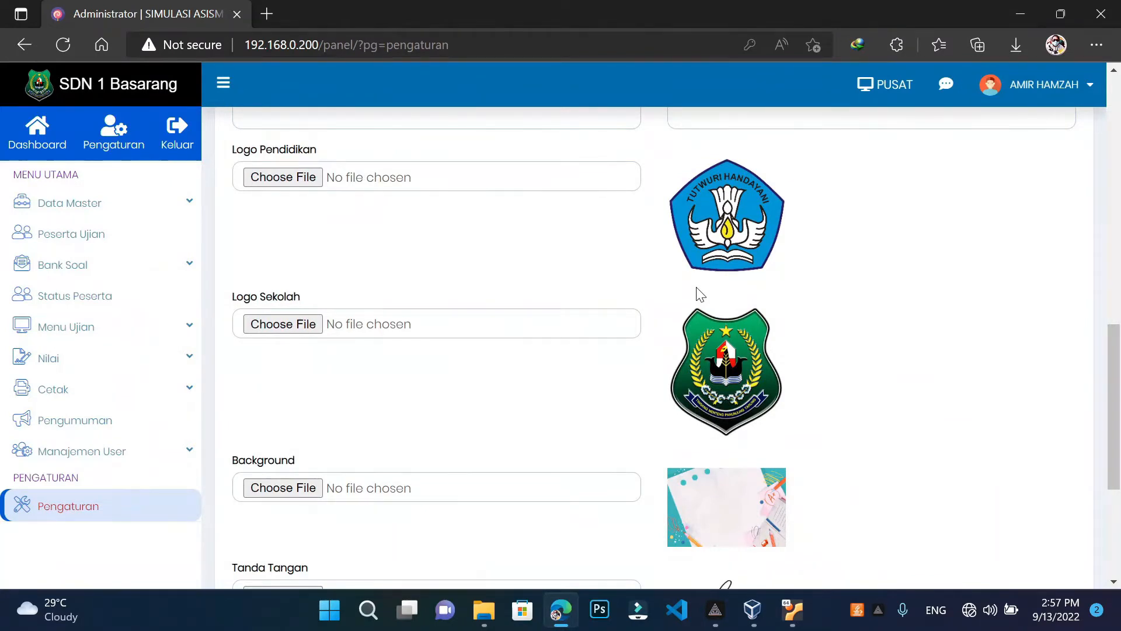
pyautogui.scroll(3, 699, 290)
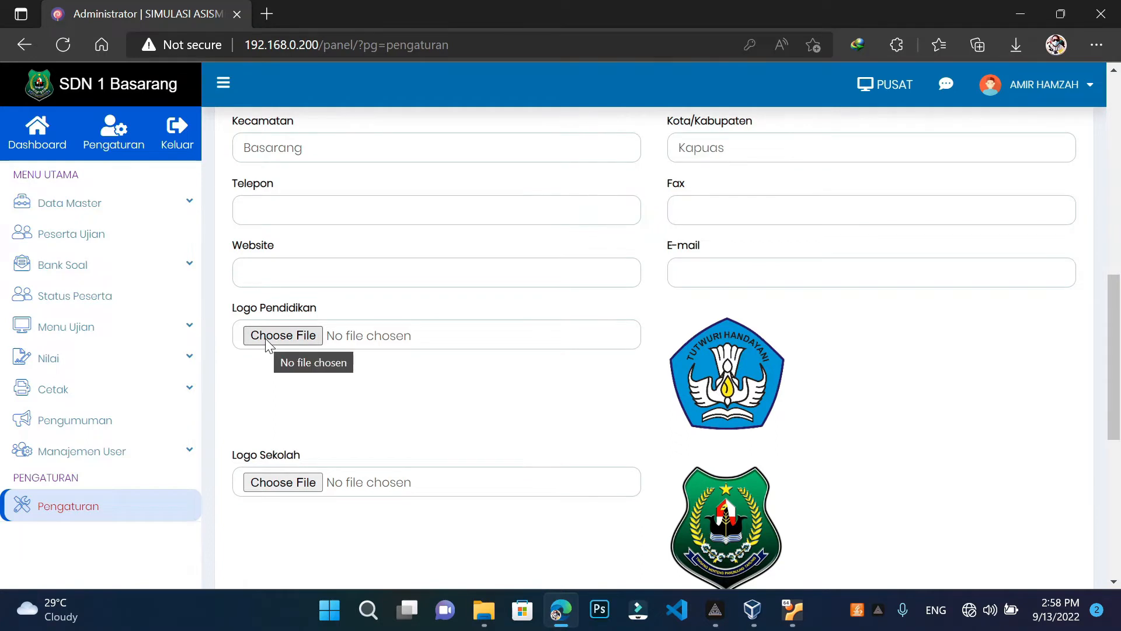
# Choose tut wuri from E:\PTS Kec Basarang as the Logo Pendidikan file
pyautogui.click(282, 336)
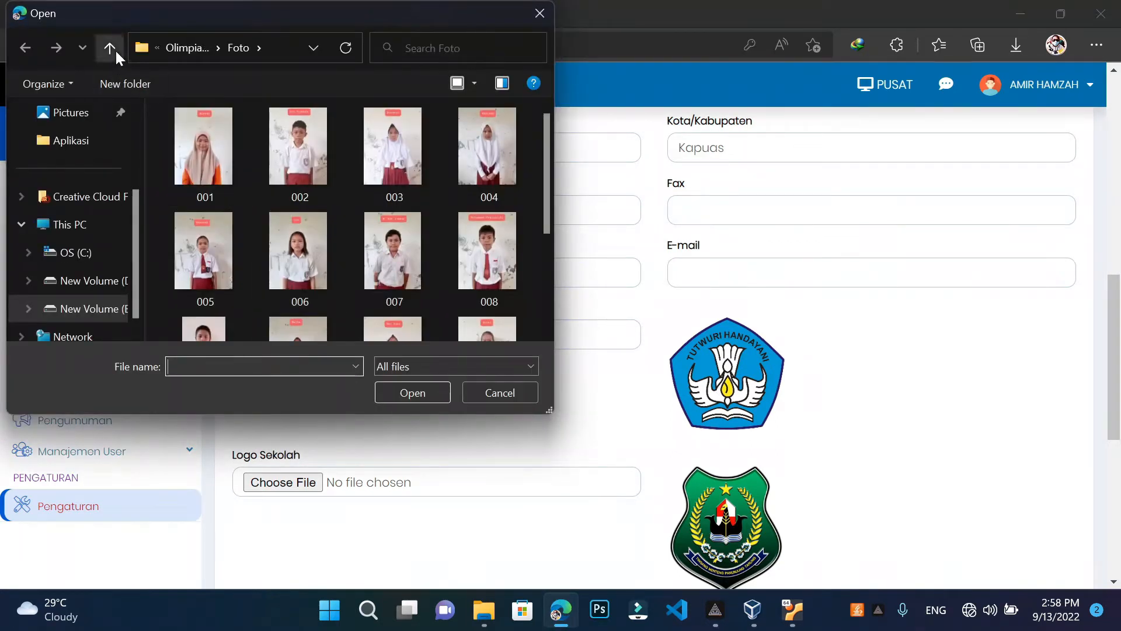
pyautogui.click(110, 48)
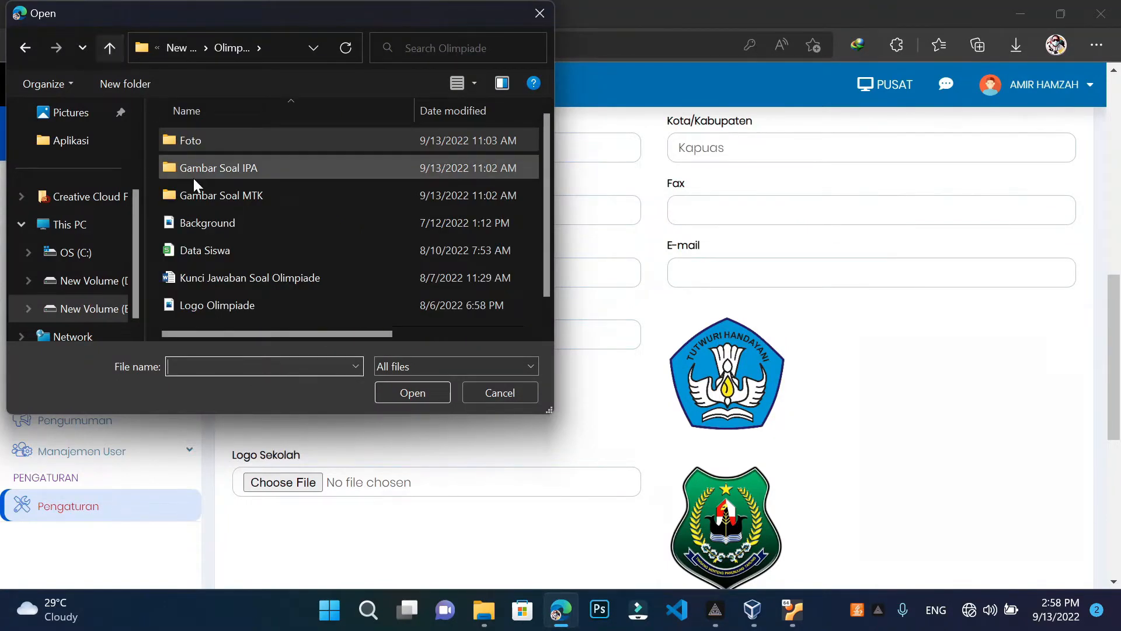
pyautogui.scroll(-1, 248, 229)
pyautogui.scroll(1, 227, 257)
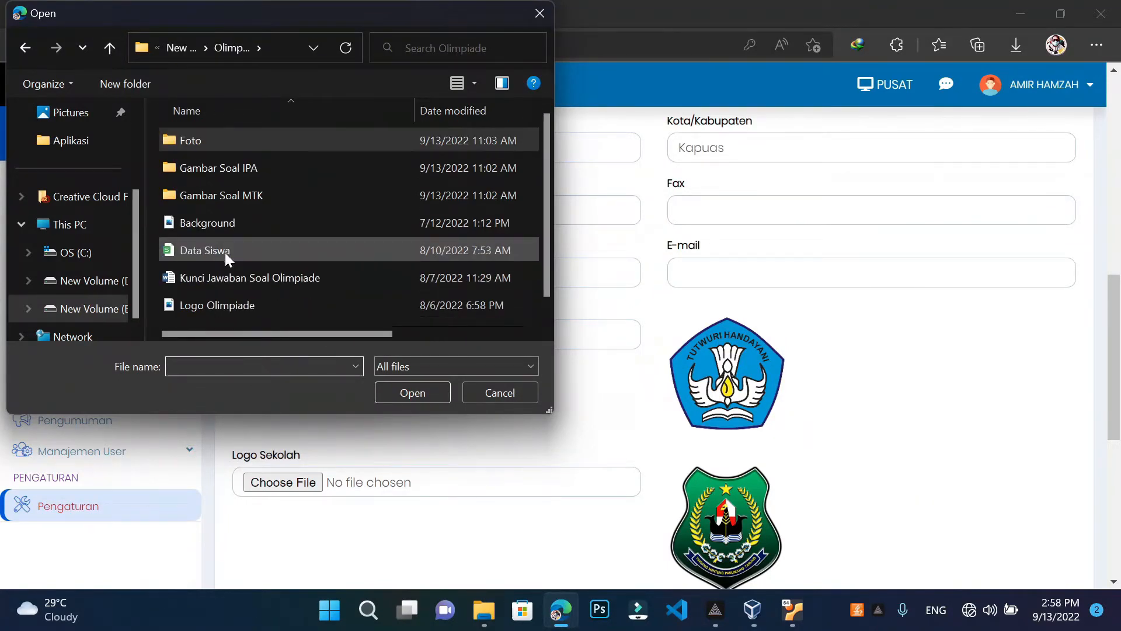
pyautogui.click(109, 49)
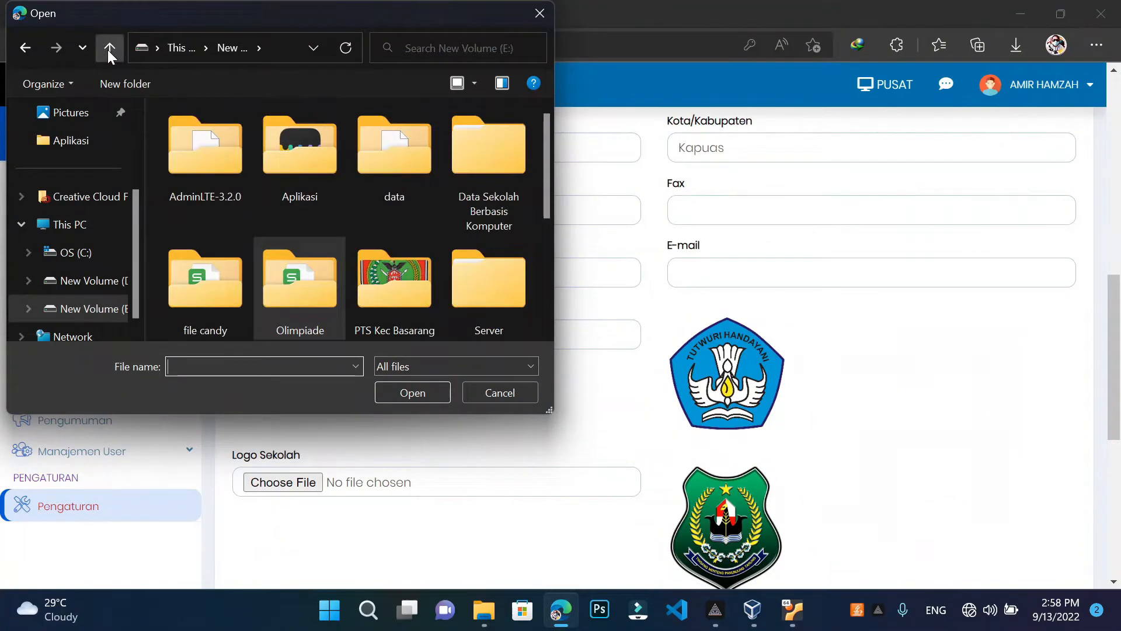
pyautogui.scroll(-3, 406, 269)
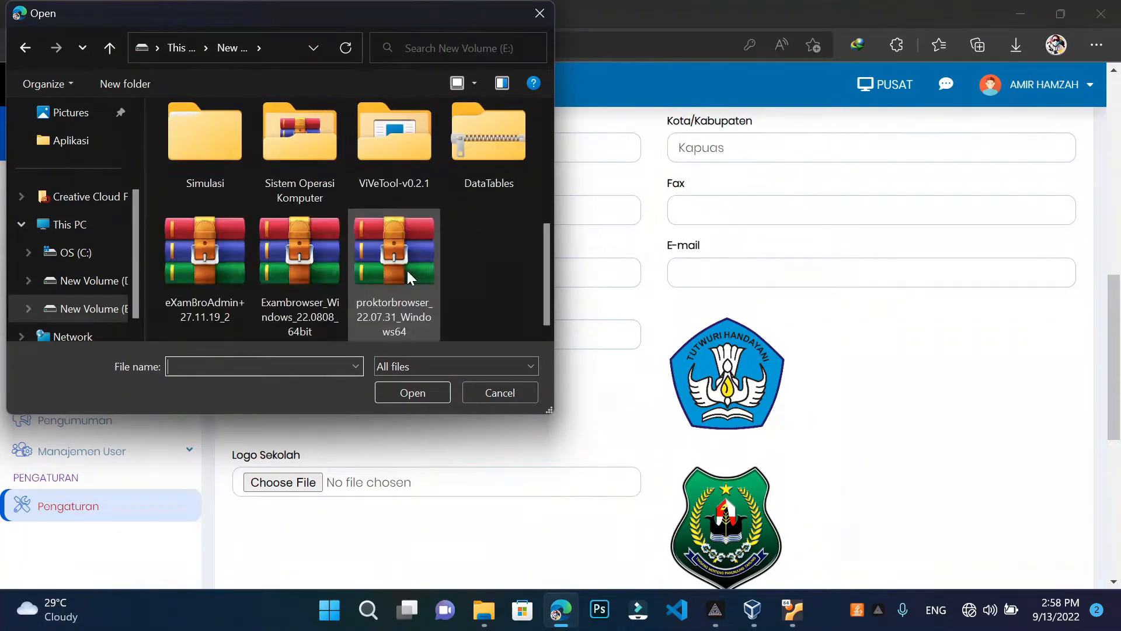
pyautogui.scroll(1, 327, 167)
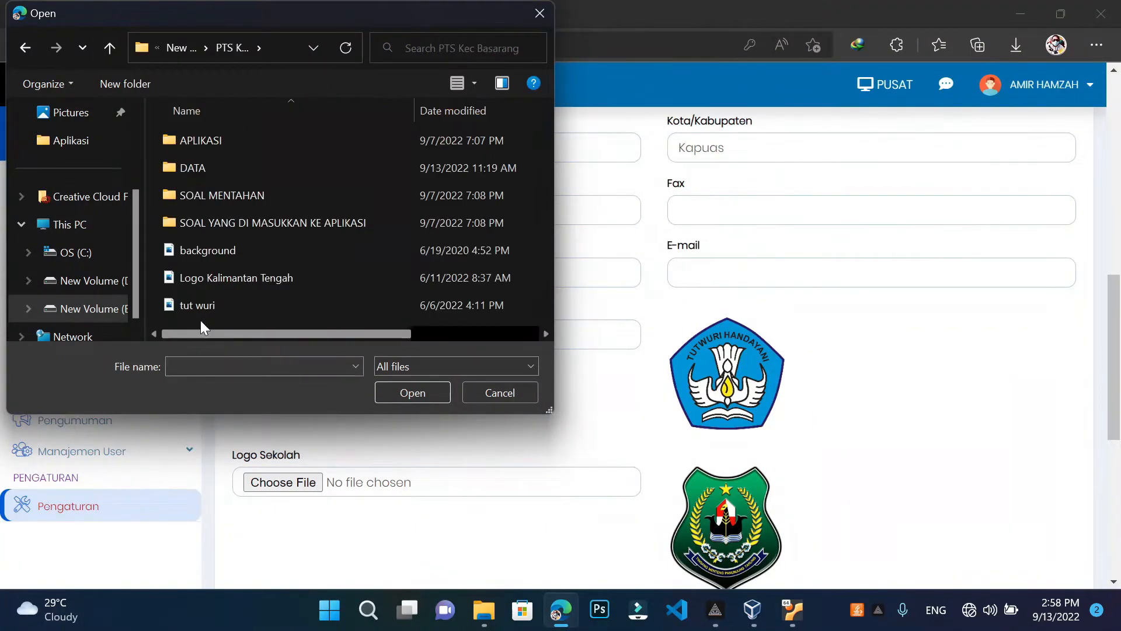
pyautogui.click(204, 303)
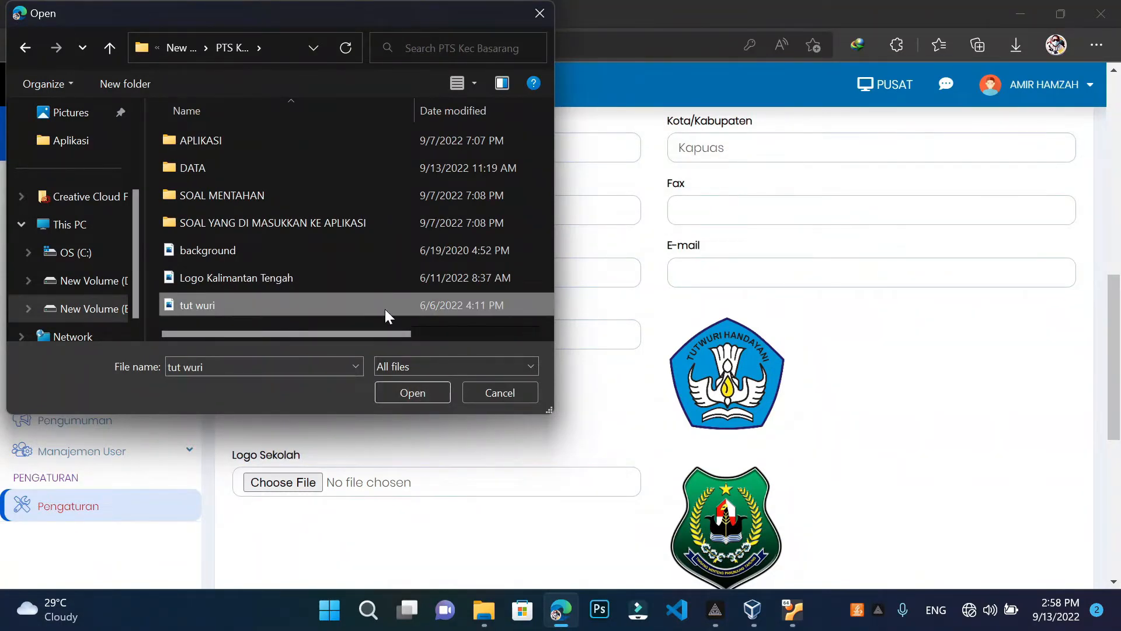
pyautogui.click(424, 399)
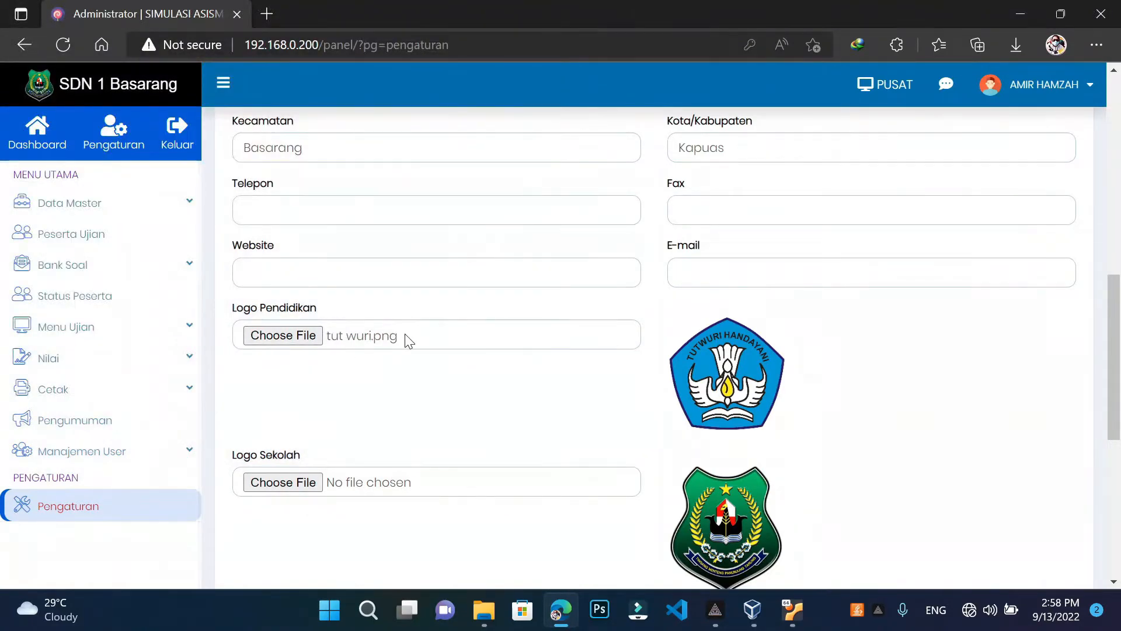
pyautogui.scroll(-3, 440, 388)
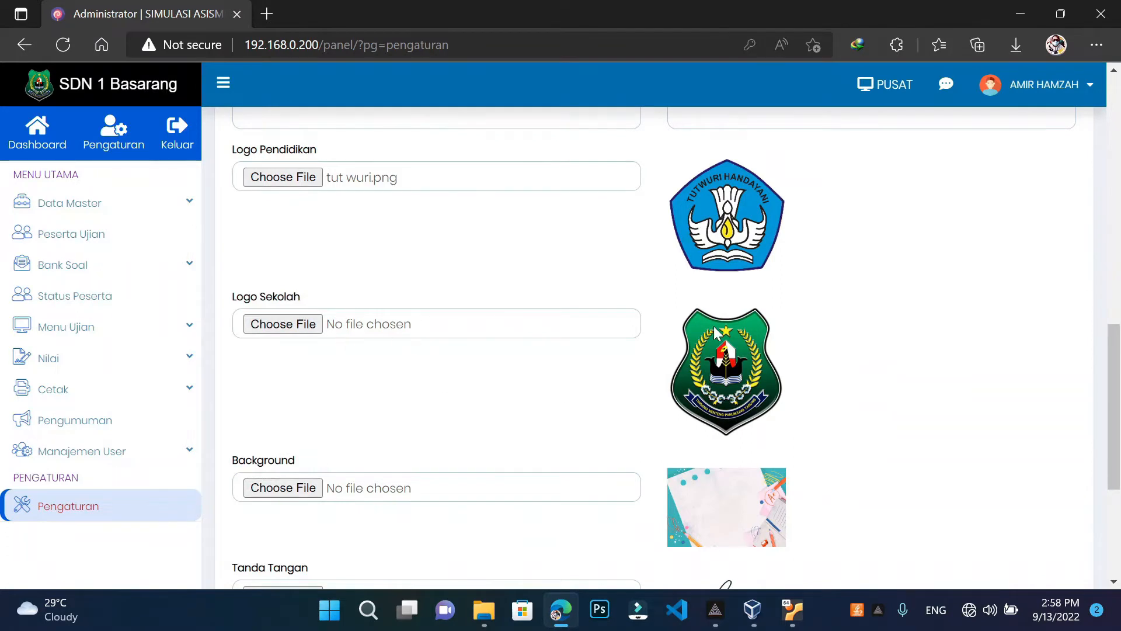
# Pick Logo Kalimantan Tengah from the PTS folder as the Logo Sekolah file
pyautogui.click(279, 327)
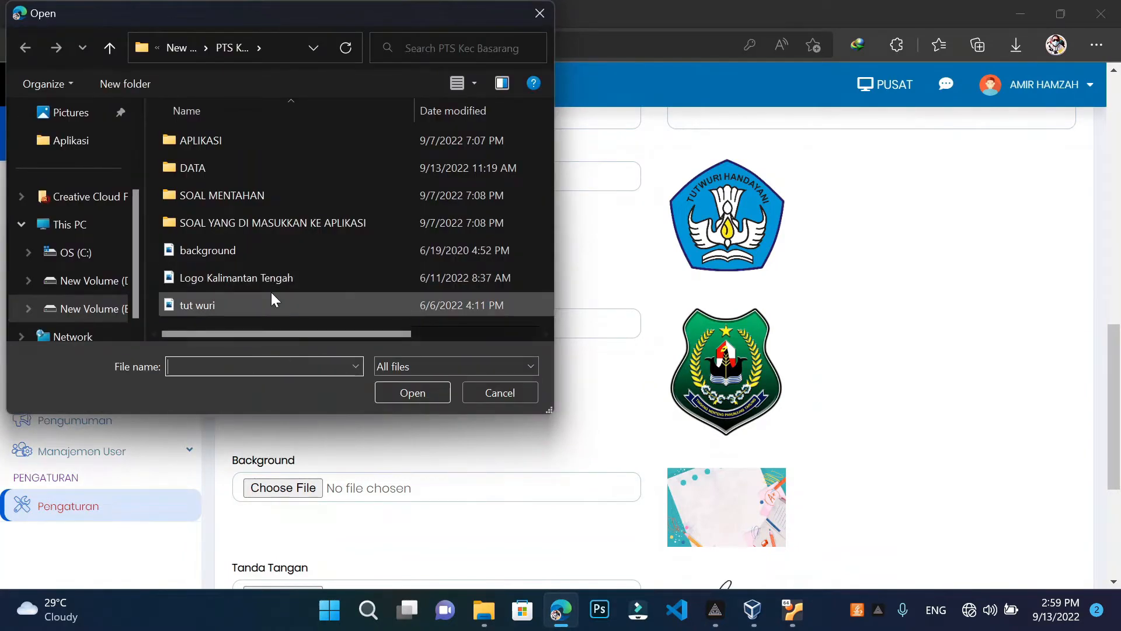
pyautogui.click(259, 278)
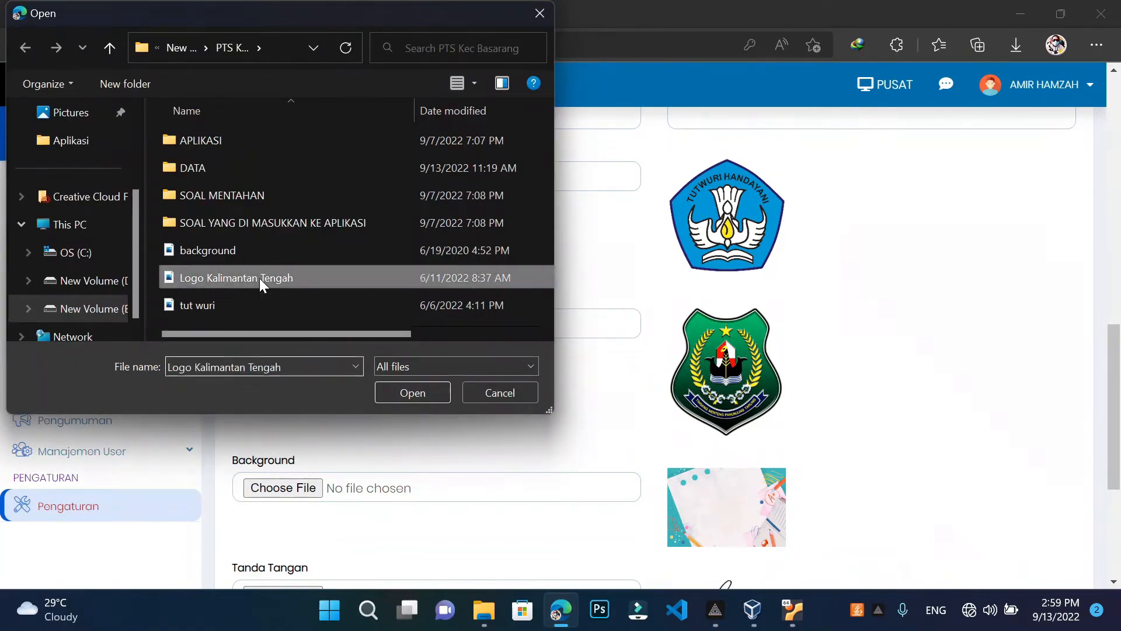
pyautogui.click(398, 389)
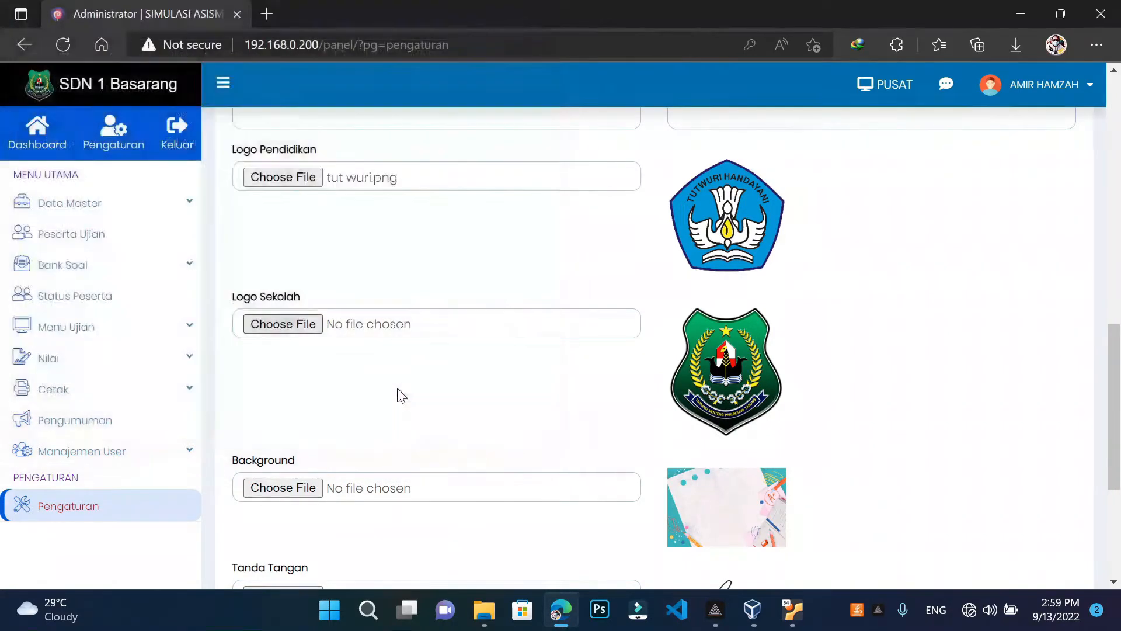
pyautogui.scroll(-2, 402, 395)
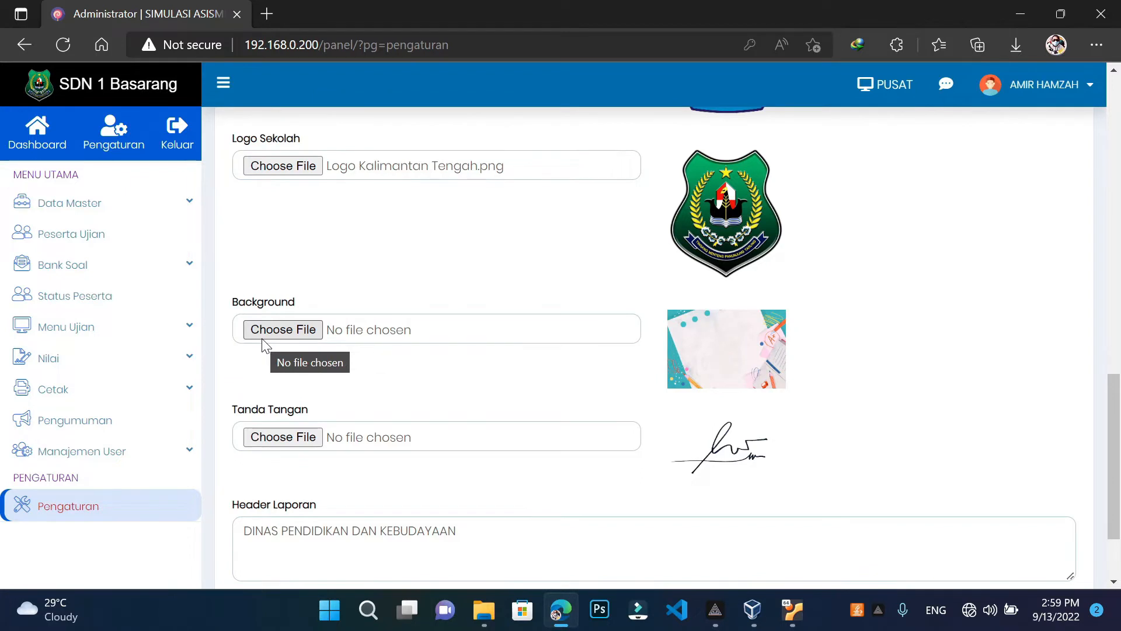
pyautogui.click(292, 332)
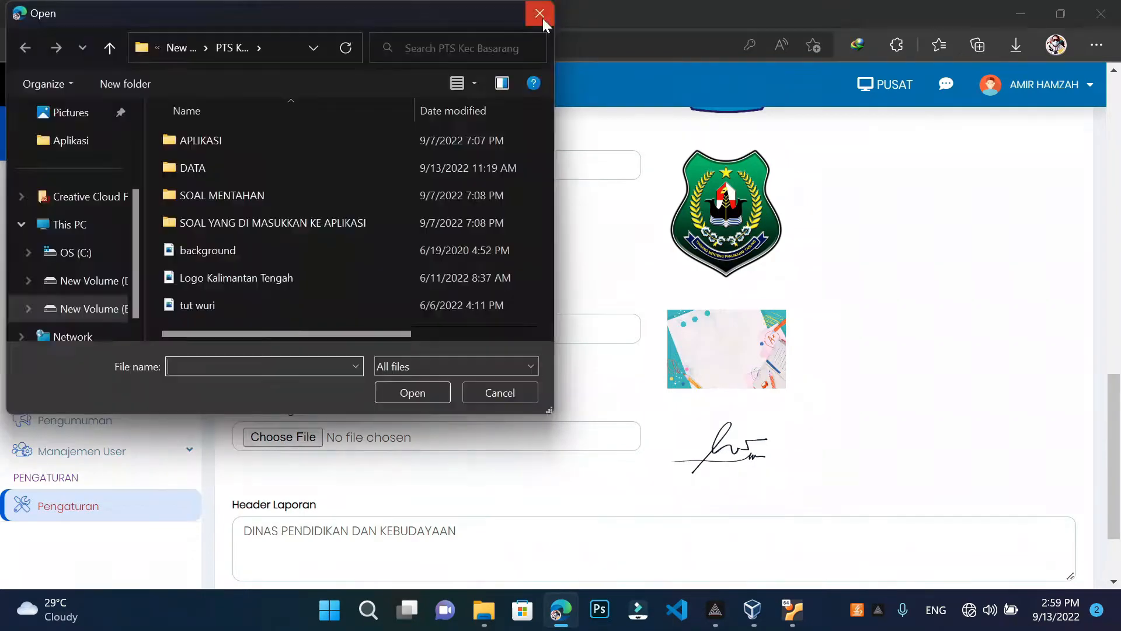
pyautogui.click(540, 14)
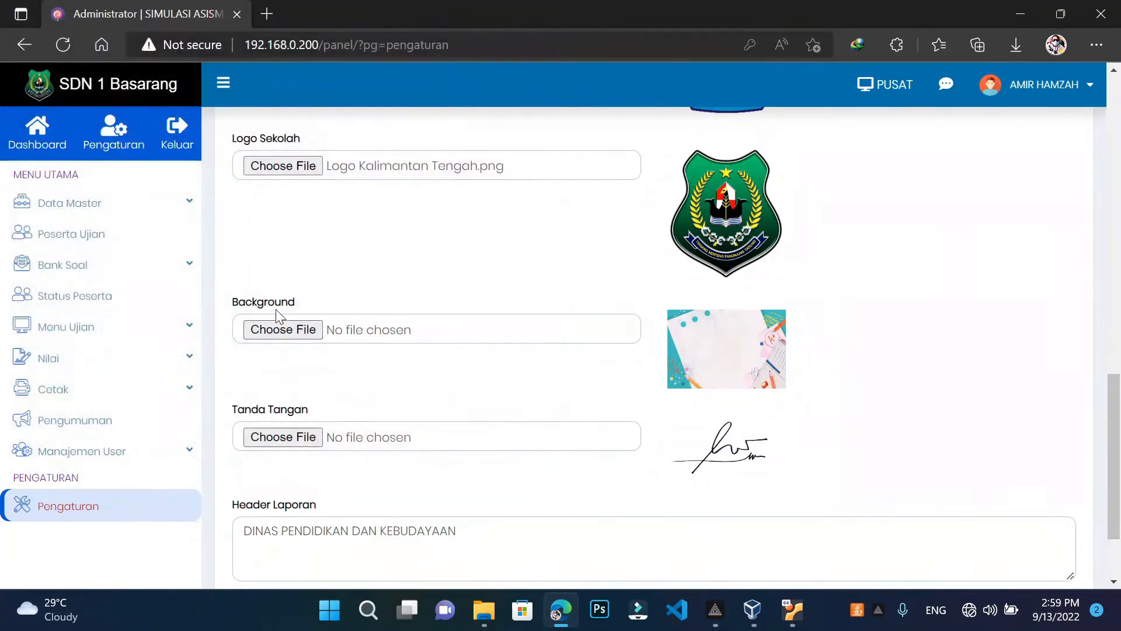
pyautogui.click(269, 331)
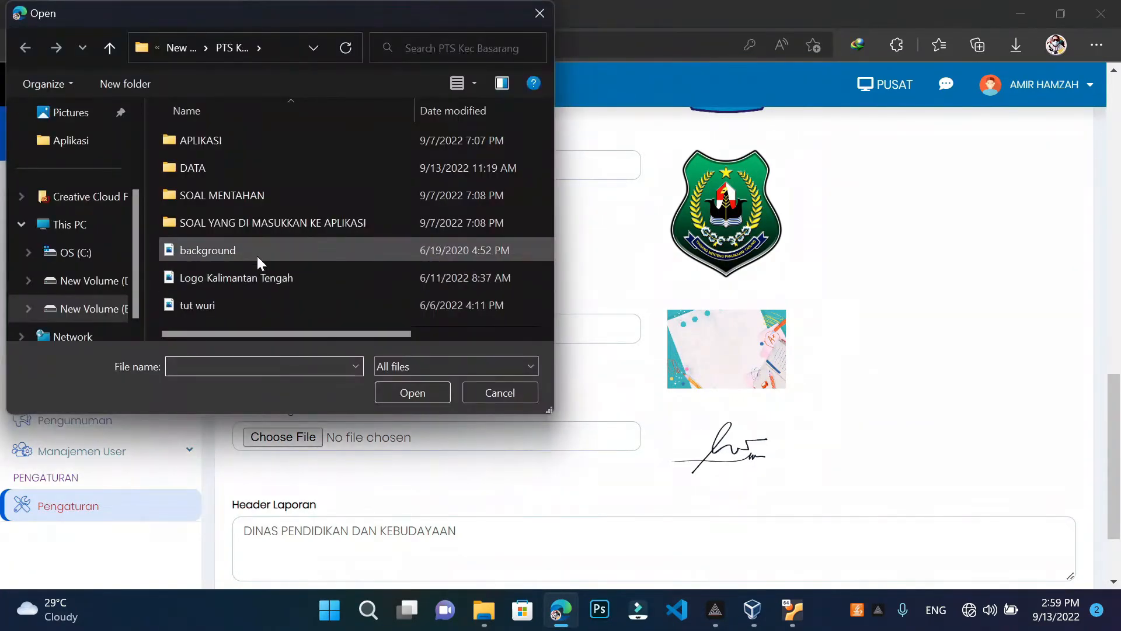
pyautogui.click(257, 256)
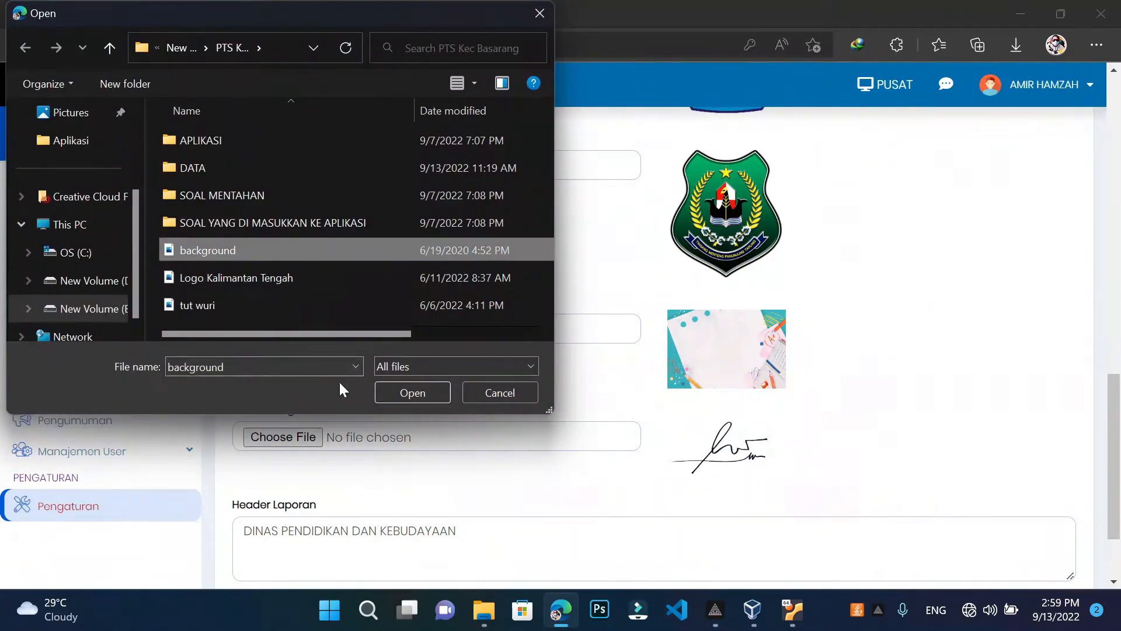
pyautogui.click(411, 393)
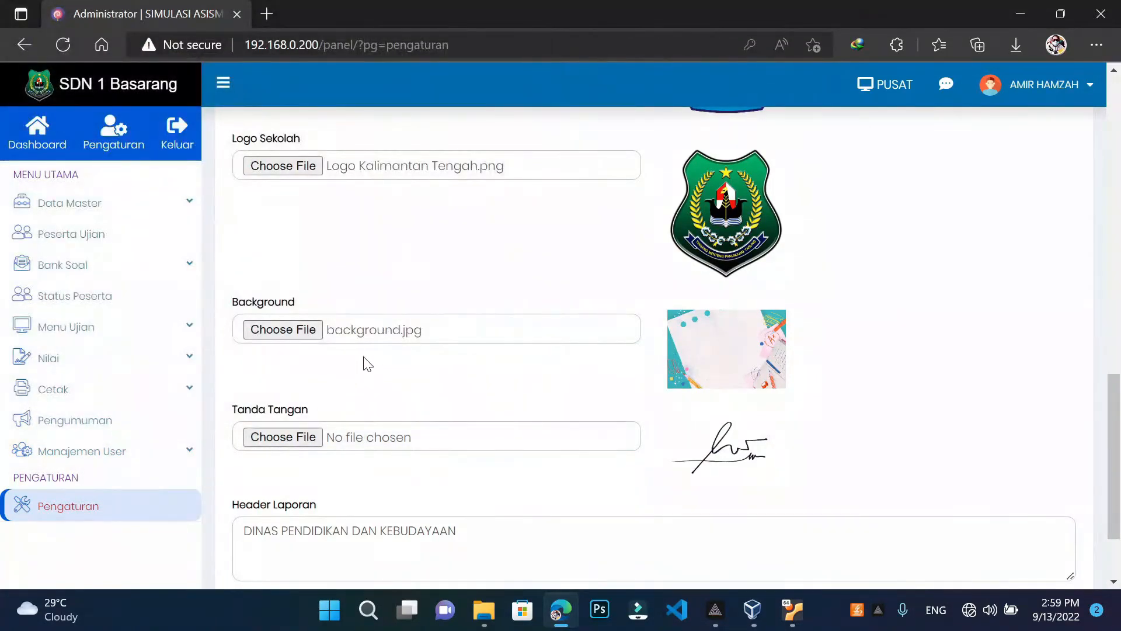
pyautogui.scroll(-2, 367, 364)
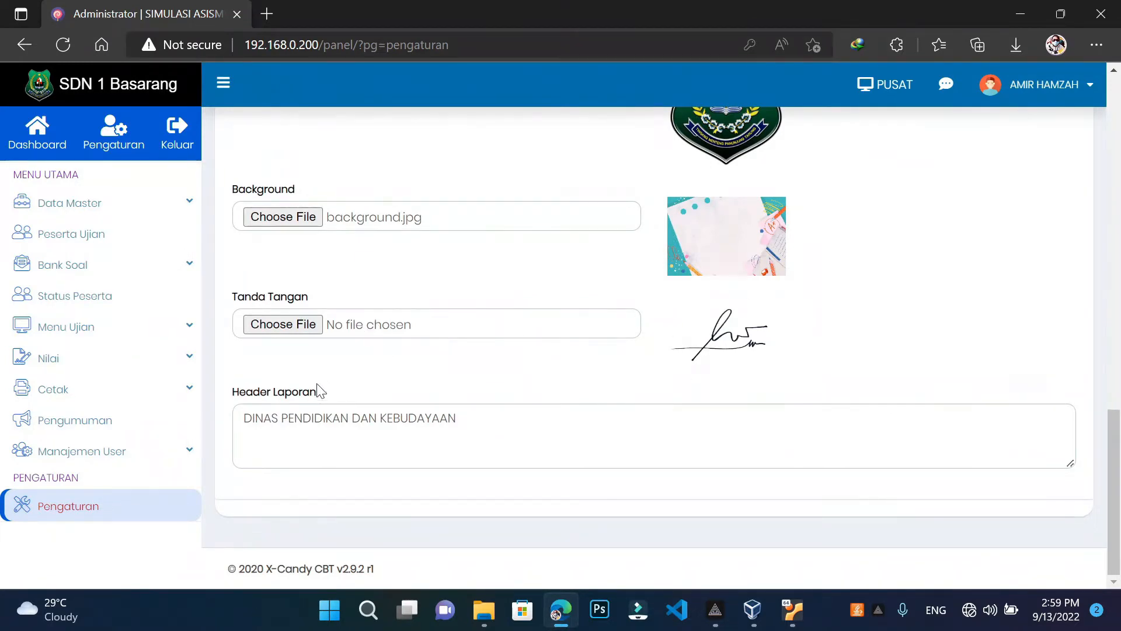
pyautogui.click(276, 328)
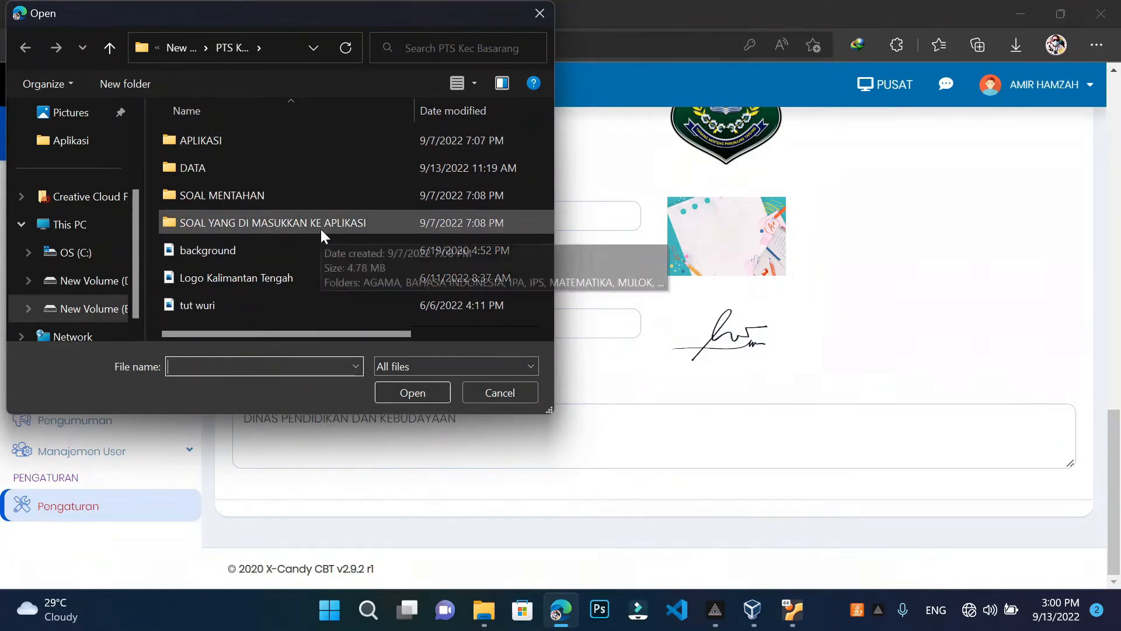
pyautogui.click(539, 14)
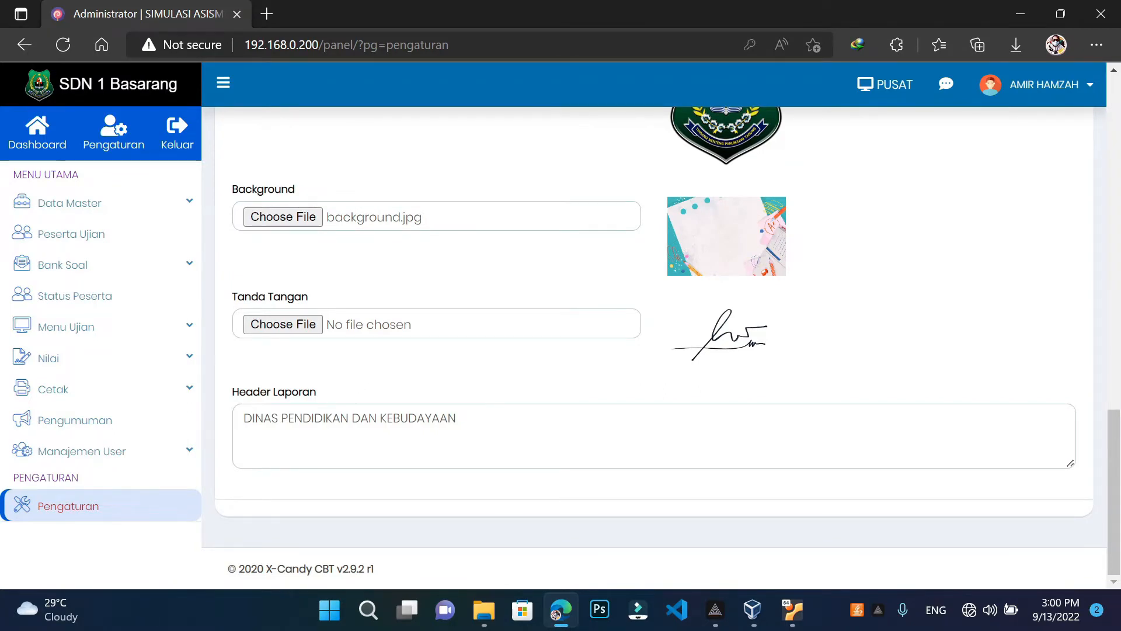
pyautogui.moveTo(243, 419); pyautogui.dragTo(432, 418)
pyautogui.click(456, 418)
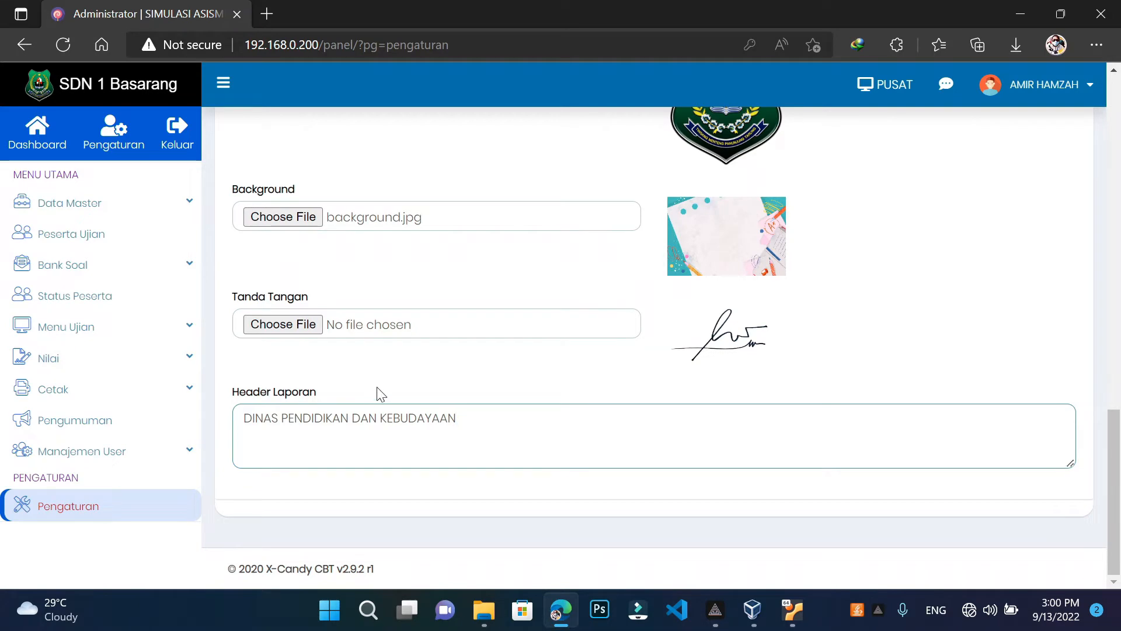
# Save the Pengaturan Umum form with Simpan and return to the SDN 1 Basarang dashboard
pyautogui.scroll(4, 381, 394)
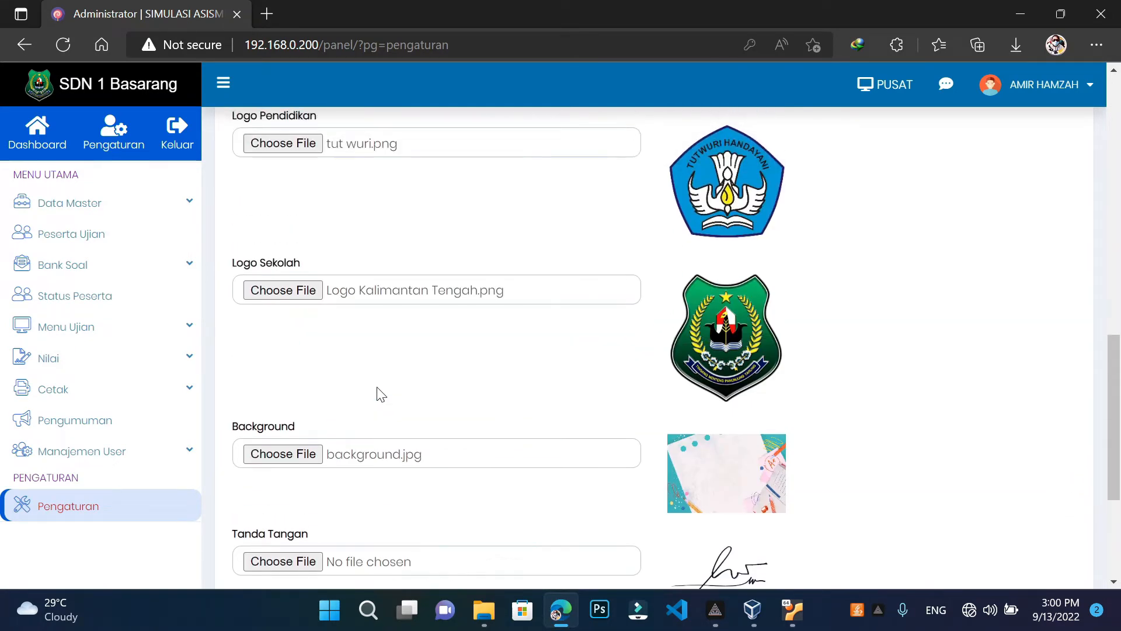
pyautogui.scroll(12, 381, 394)
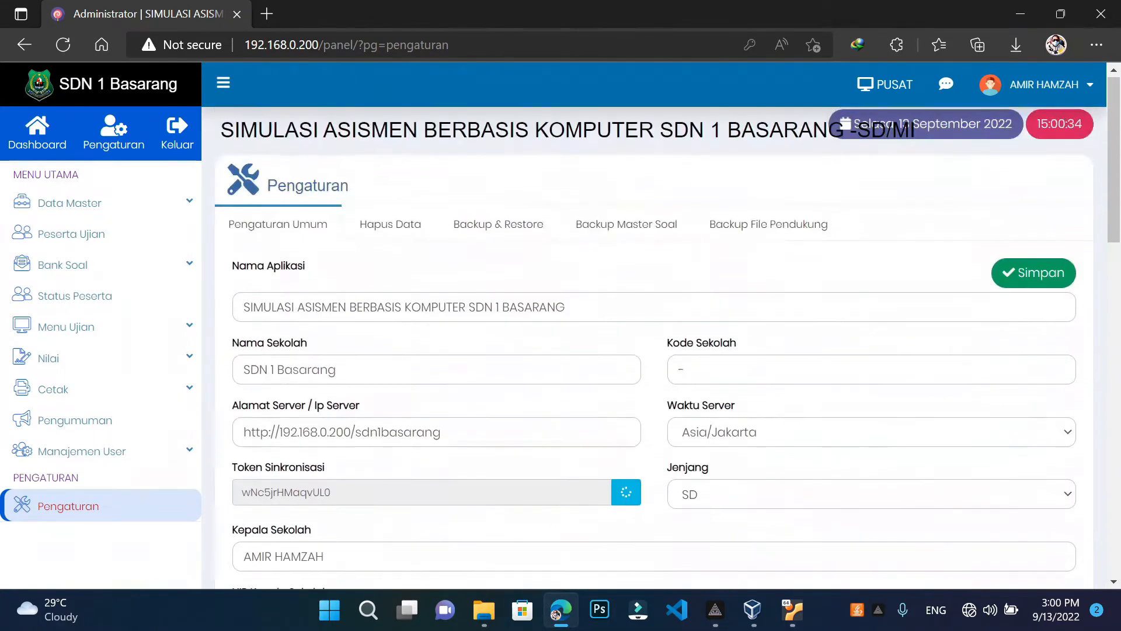
pyautogui.scroll(-20, 380, 395)
pyautogui.scroll(7, 381, 395)
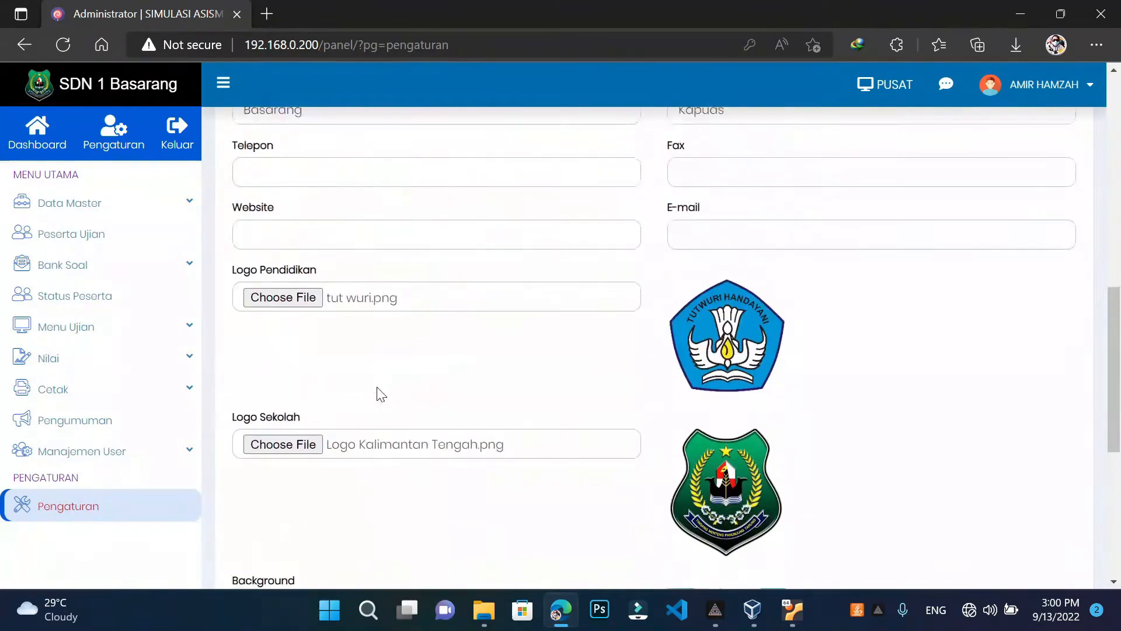
pyautogui.scroll(10, 380, 394)
pyautogui.scroll(-11, 381, 394)
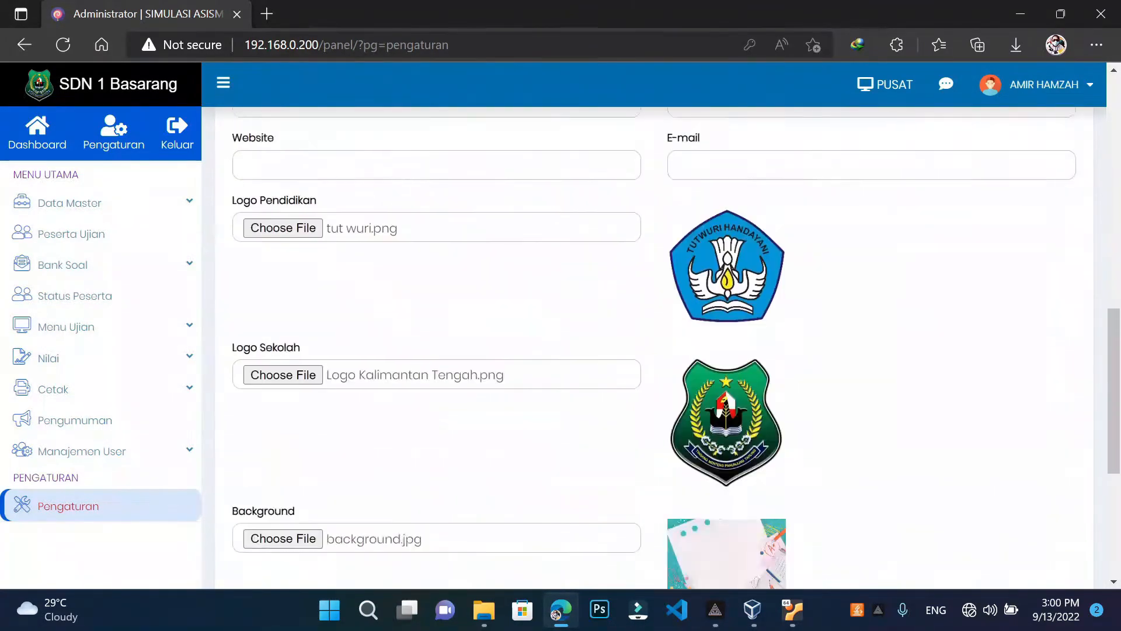
pyautogui.scroll(-5, 388, 343)
pyautogui.scroll(12, 388, 343)
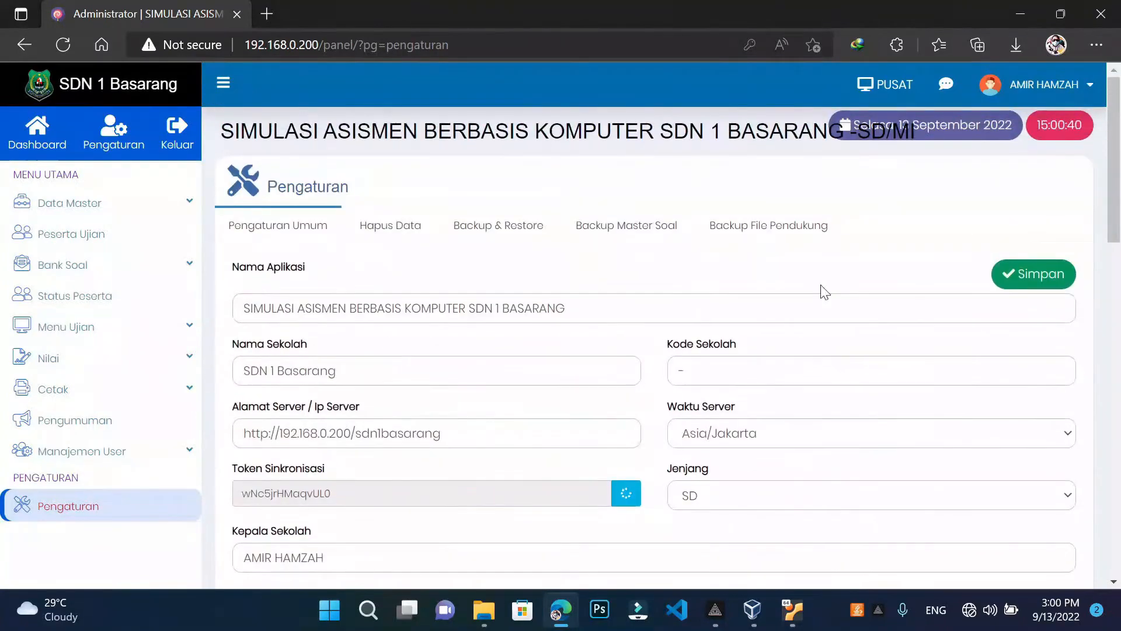
pyautogui.click(1051, 271)
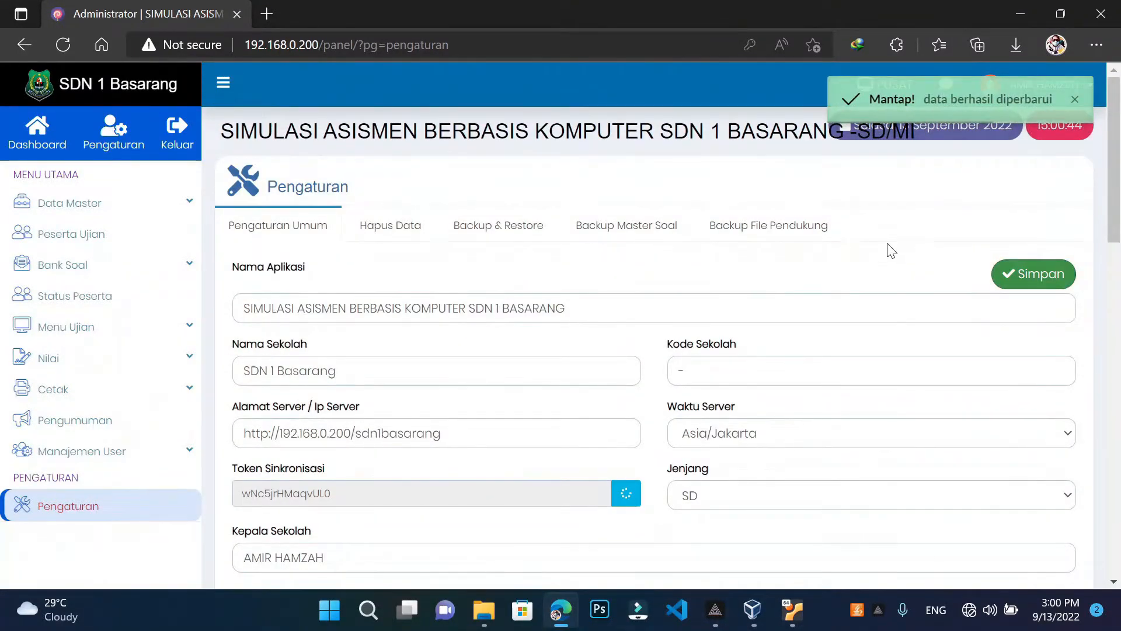
pyautogui.scroll(-1, 327, 327)
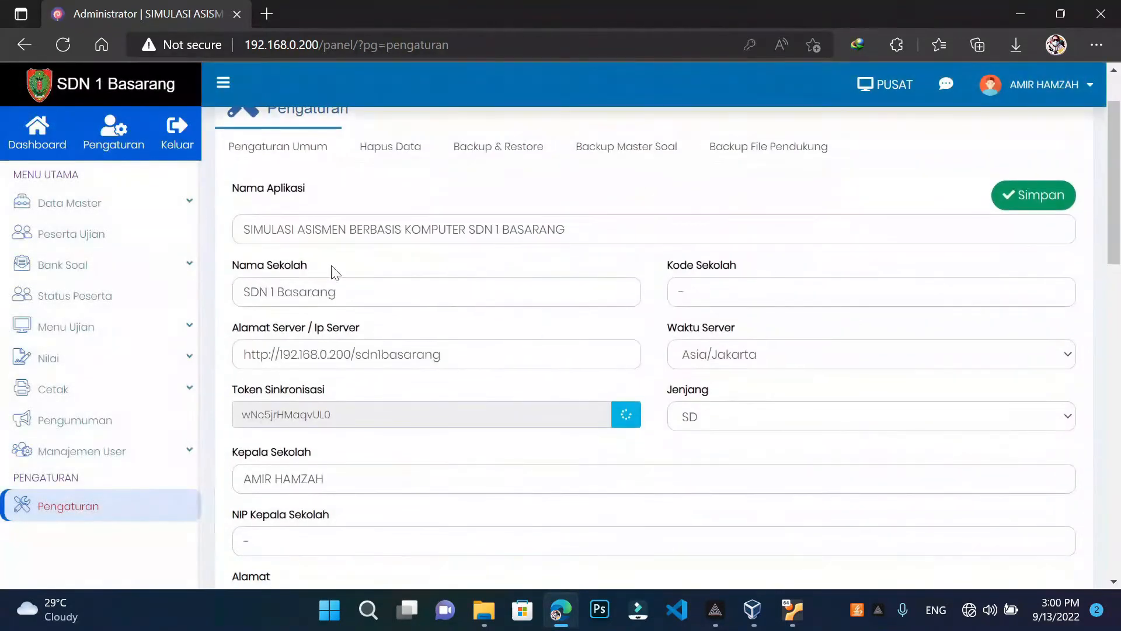
pyautogui.click(24, 143)
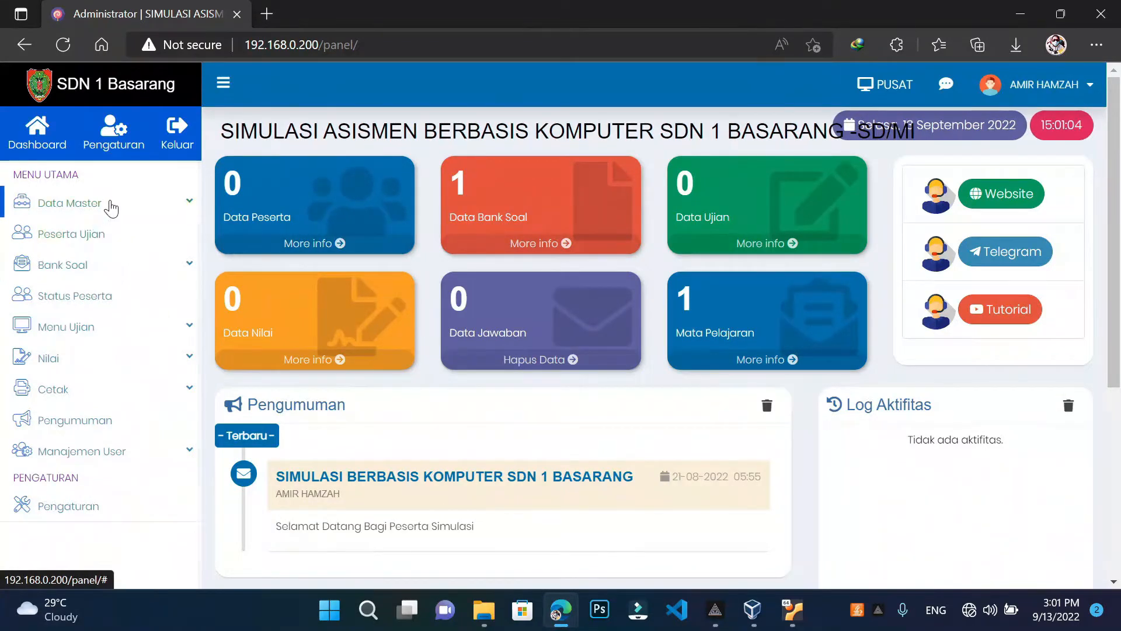
# Open Import Data Master under Data Master, cancel the file picker, and download the format template
pyautogui.click(111, 205)
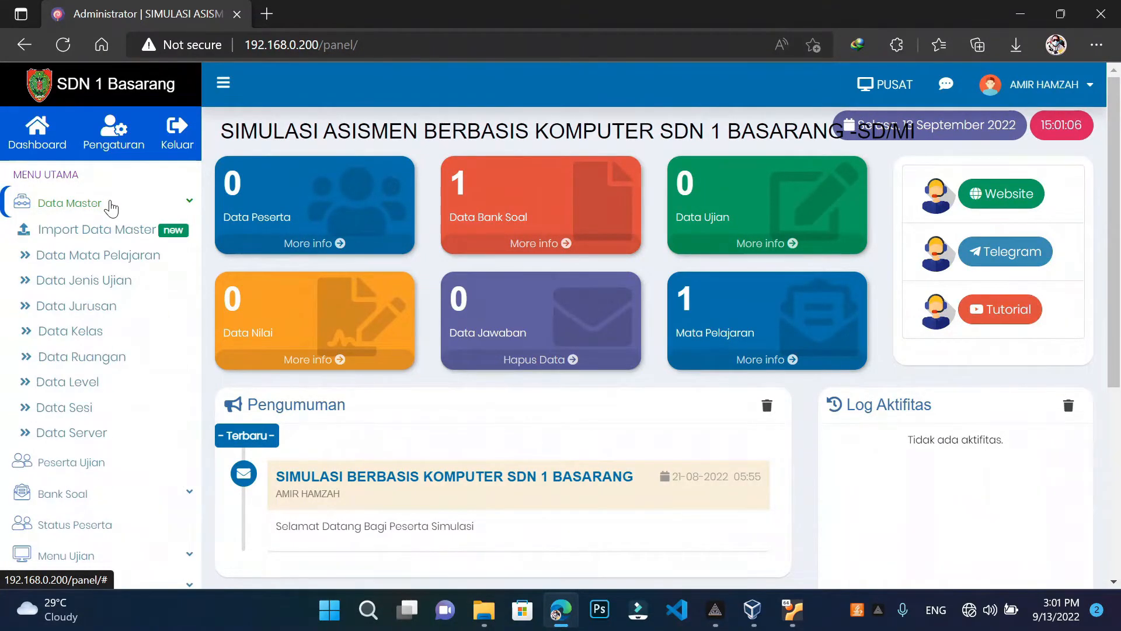
pyautogui.click(116, 230)
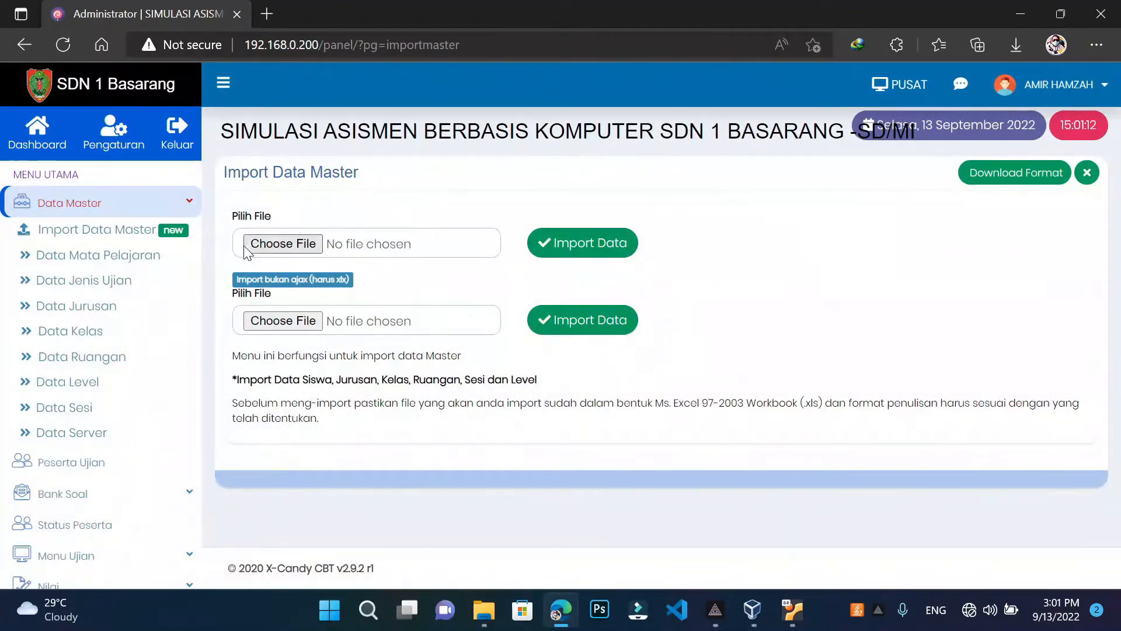
pyautogui.click(286, 256)
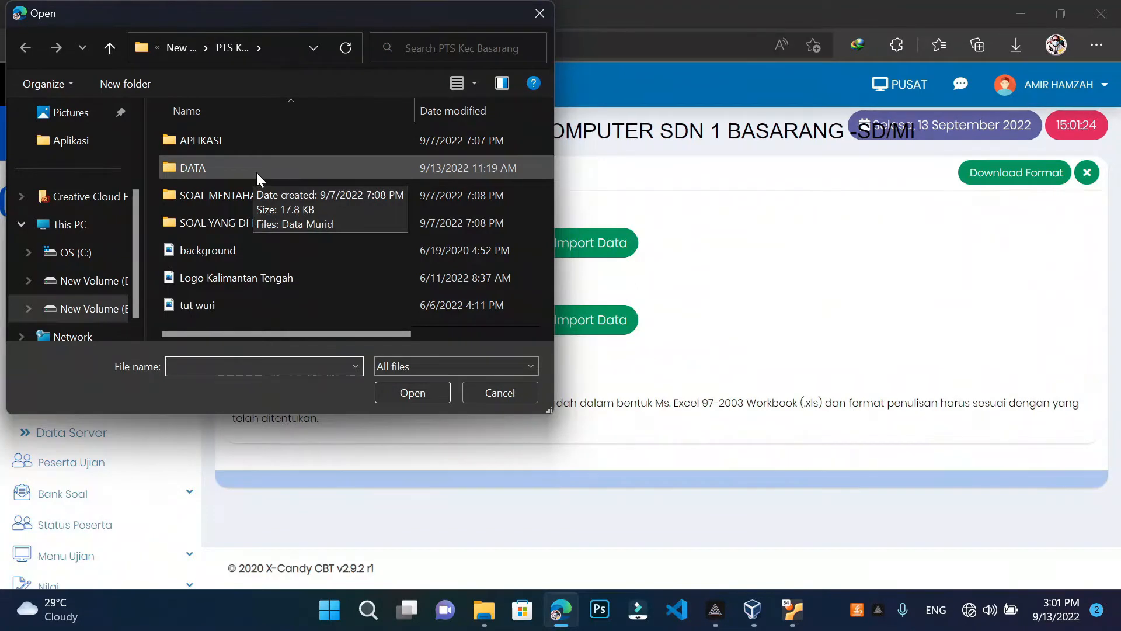
pyautogui.click(117, 47)
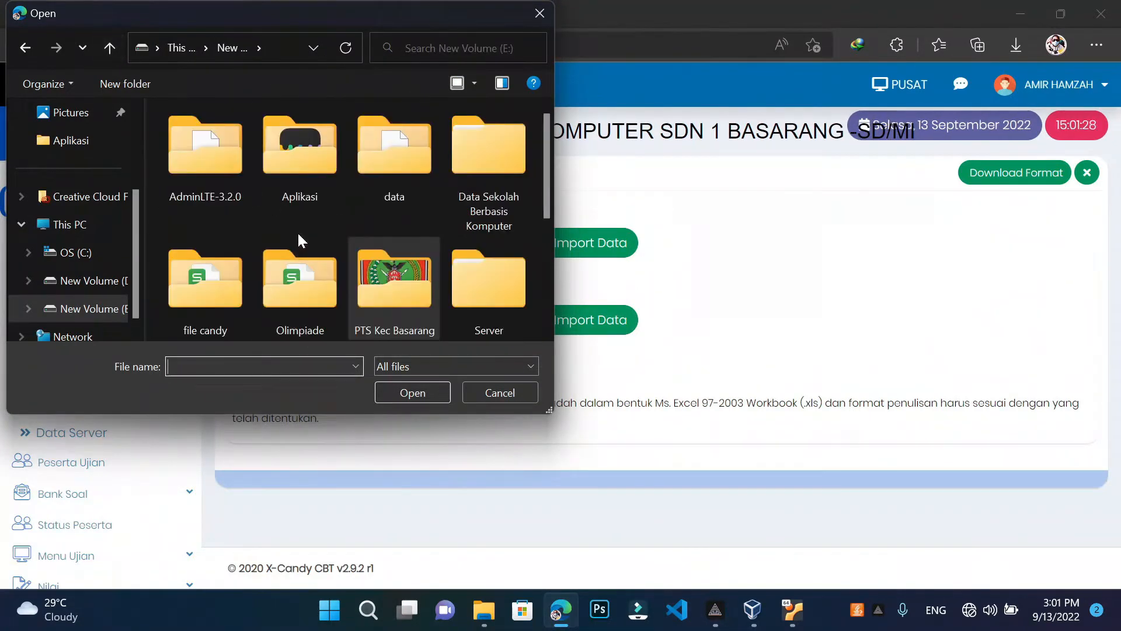
pyautogui.doubleClick(318, 276)
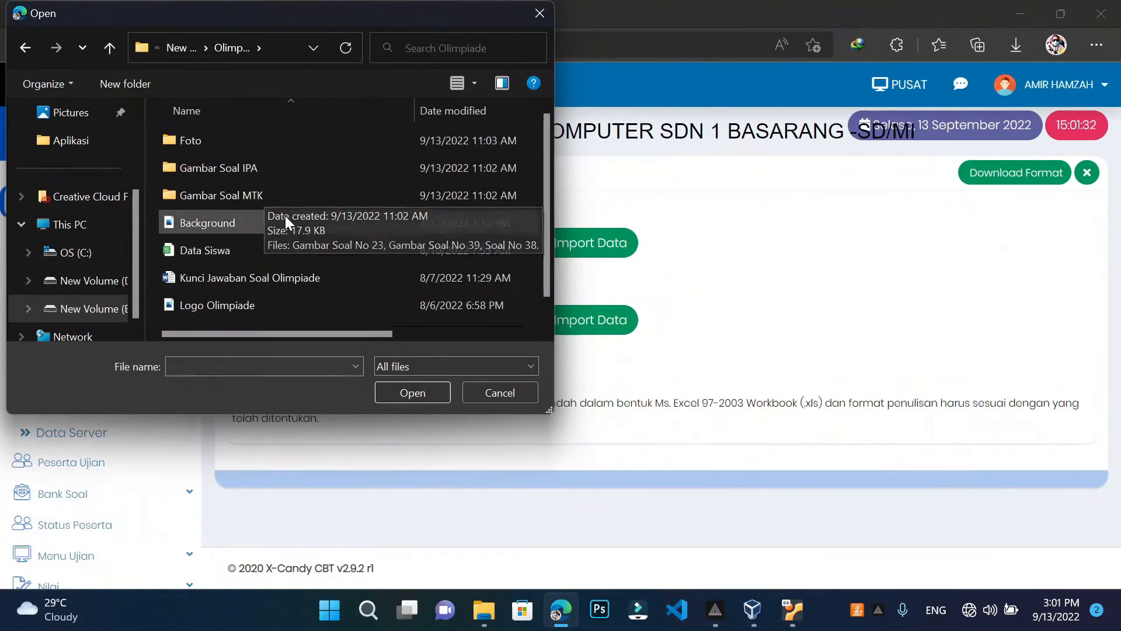
pyautogui.click(527, 20)
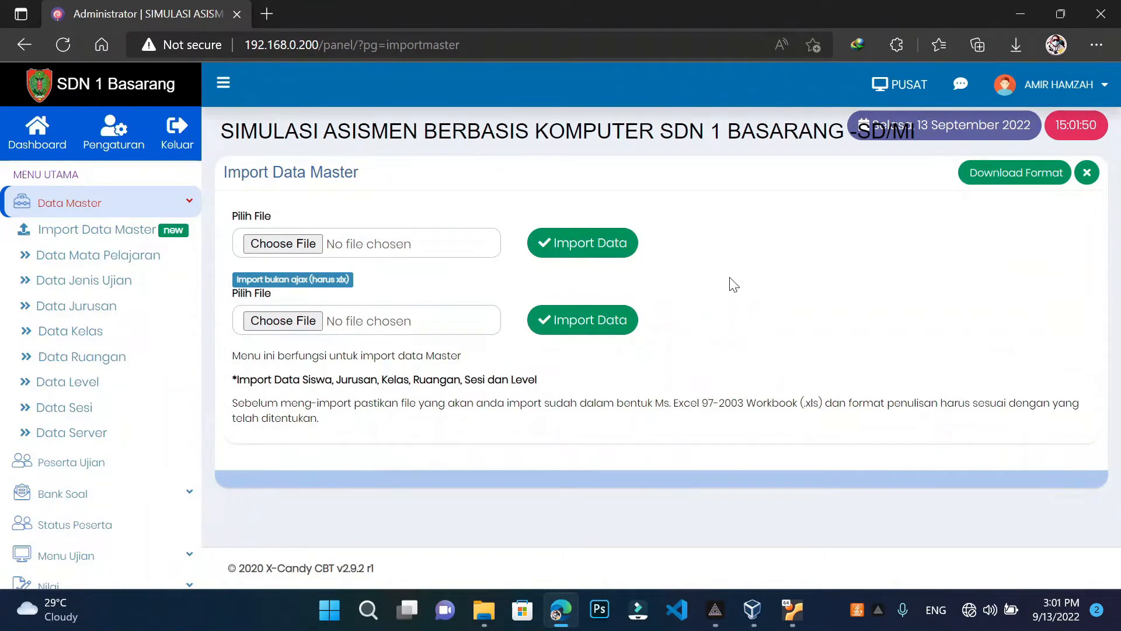
pyautogui.click(992, 181)
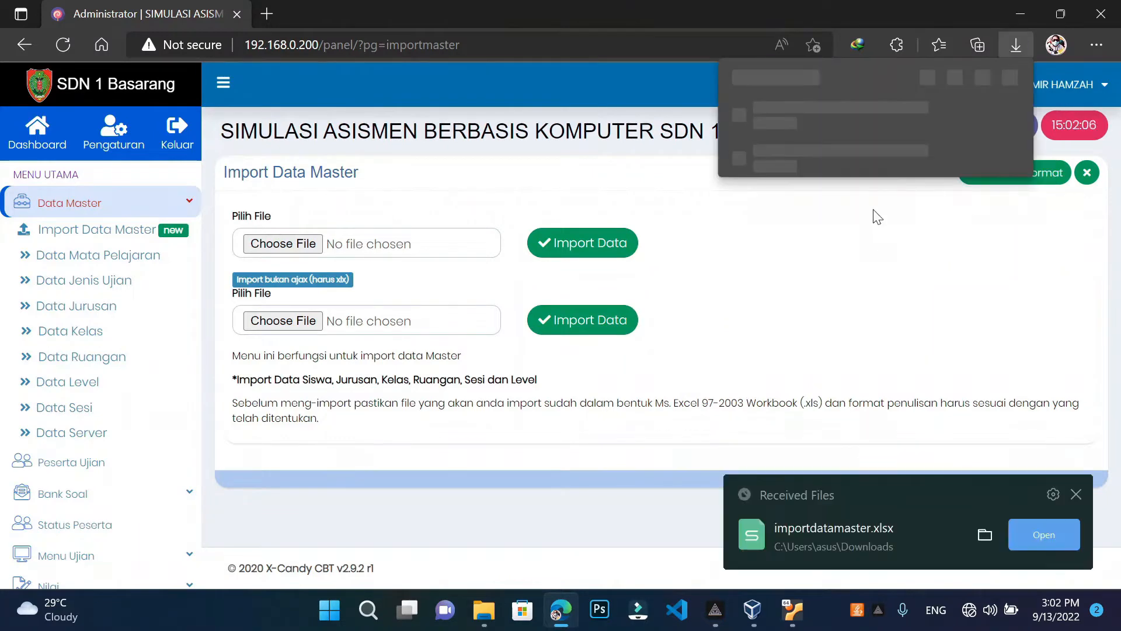
# Open importdatamaster.xlsx from the Downloads folder in WPS Spreadsheets
pyautogui.click(955, 115)
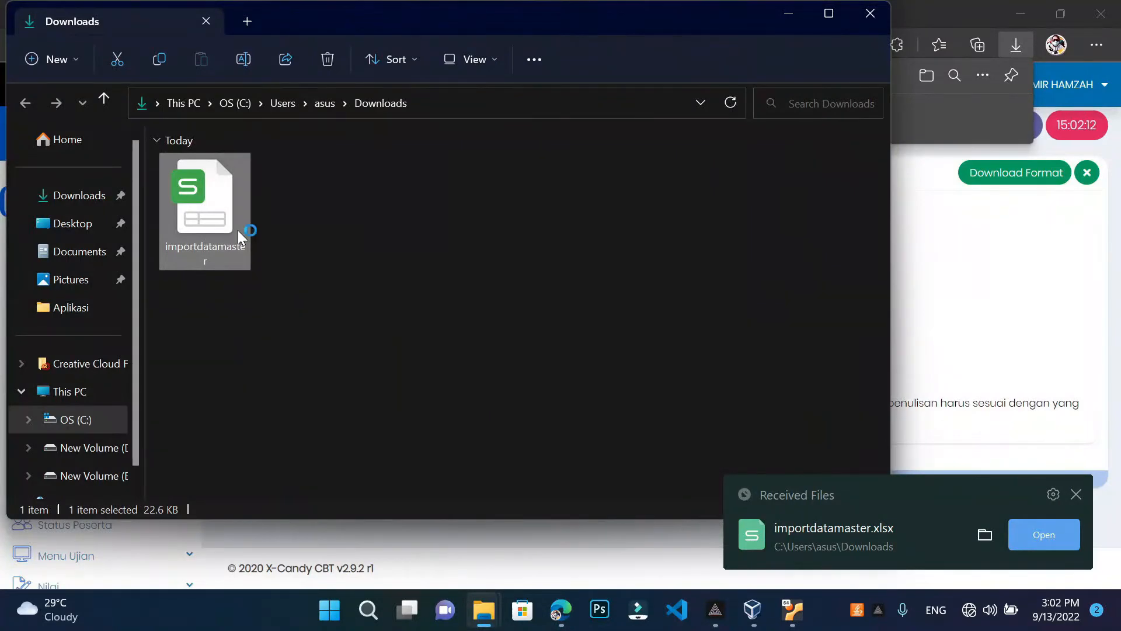
pyautogui.doubleClick(238, 230)
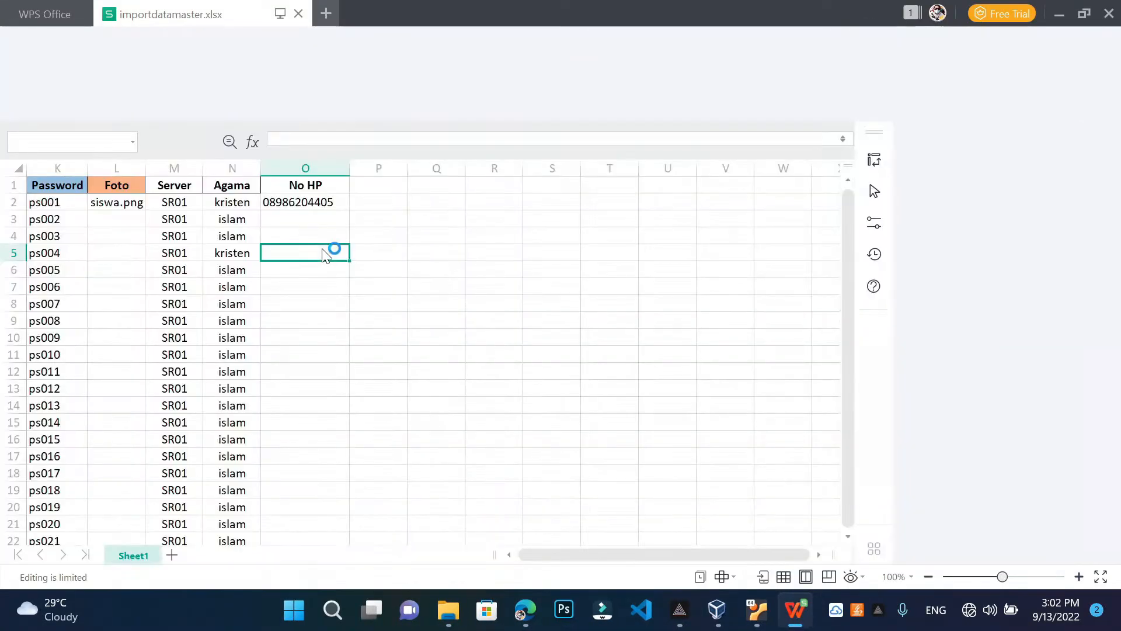
# Select the NIS and No_PES cells for the first six students in the template
pyautogui.click(302, 406)
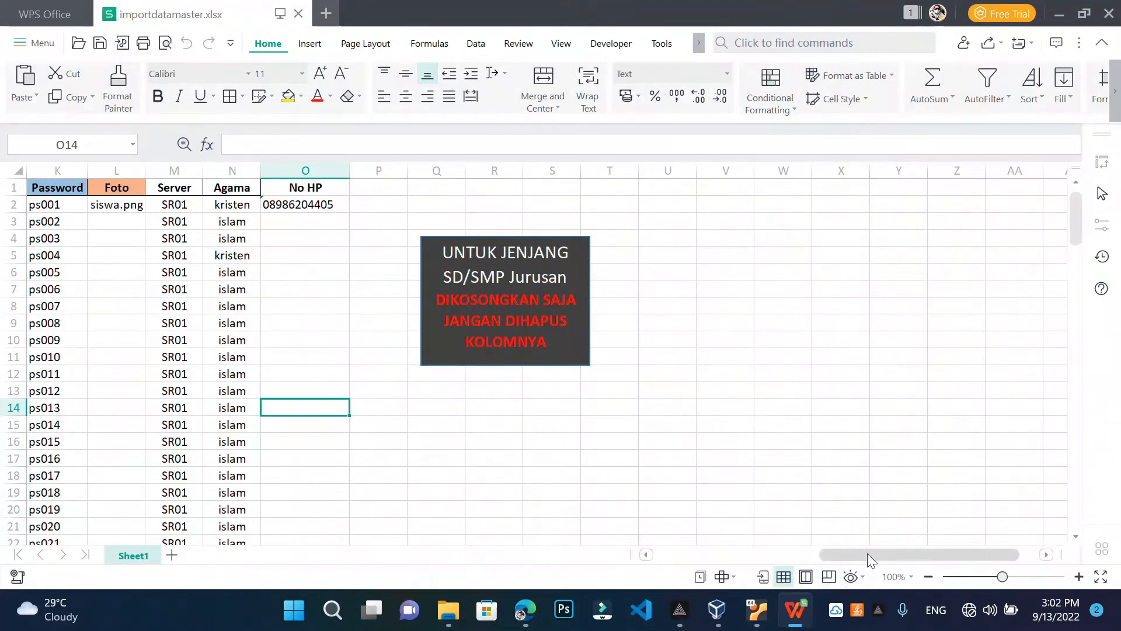
pyautogui.moveTo(868, 553); pyautogui.dragTo(719, 553)
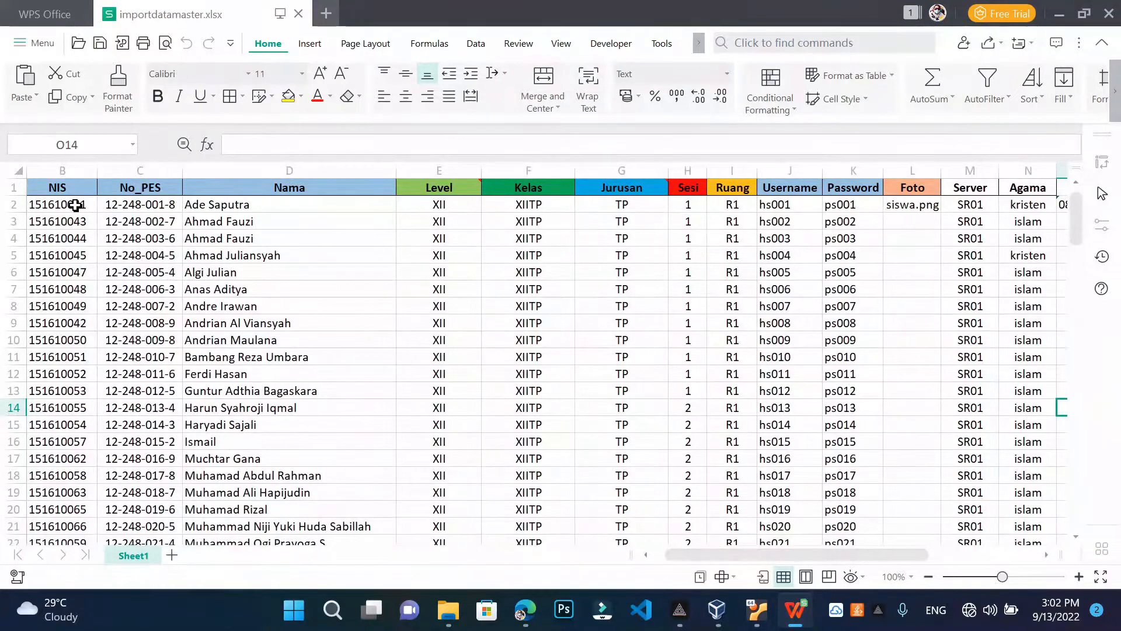
pyautogui.click(75, 205)
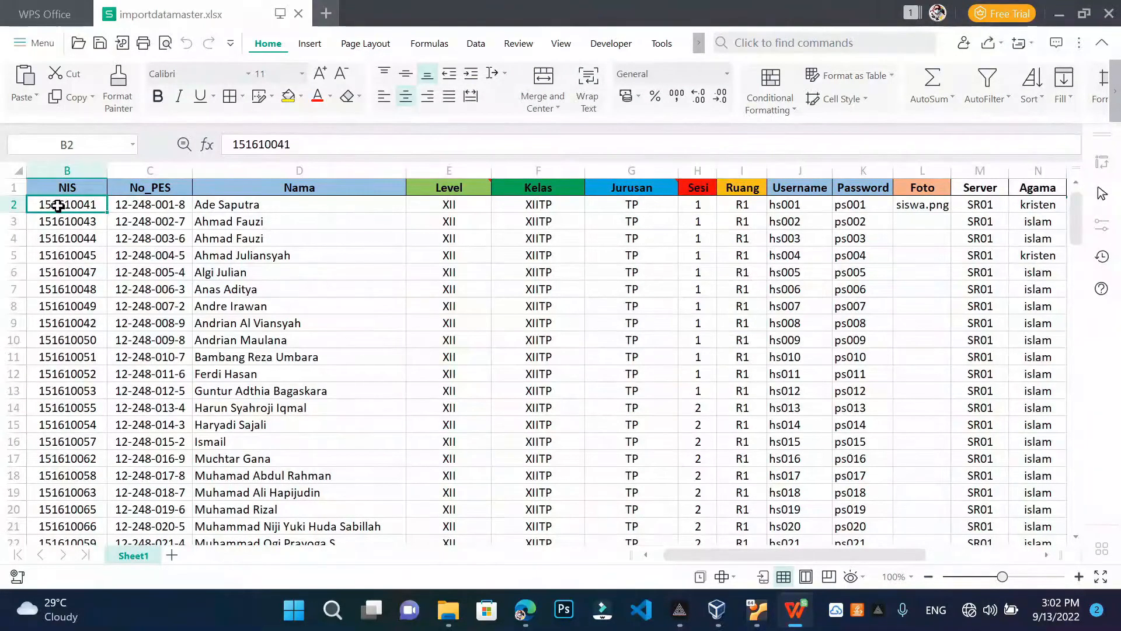
pyautogui.moveTo(69, 205); pyautogui.dragTo(132, 209)
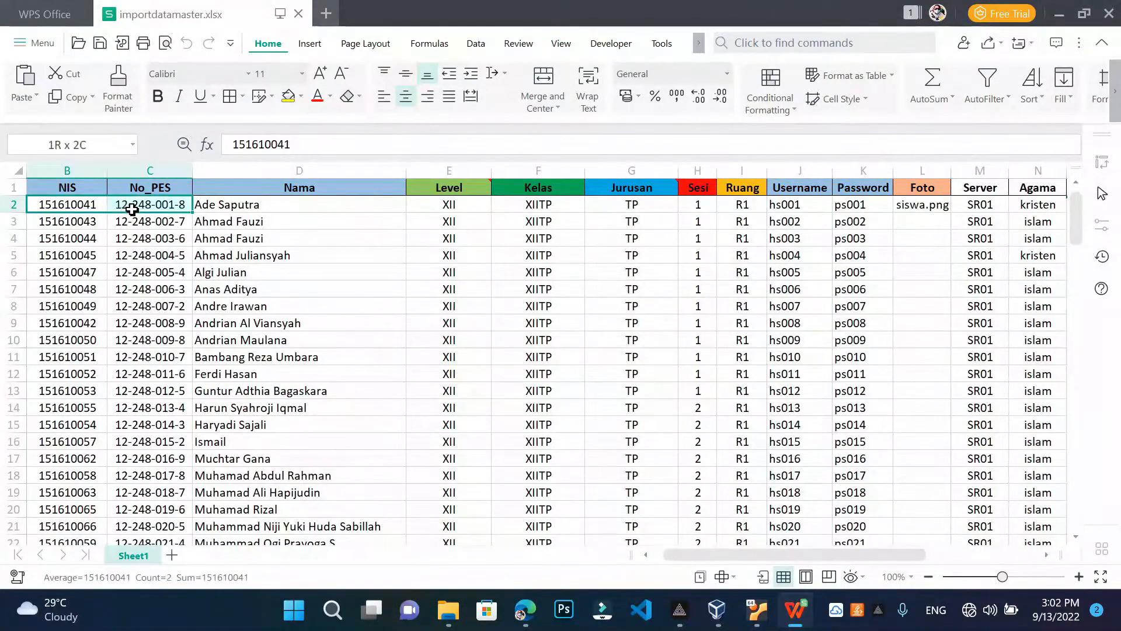
pyautogui.click(93, 208)
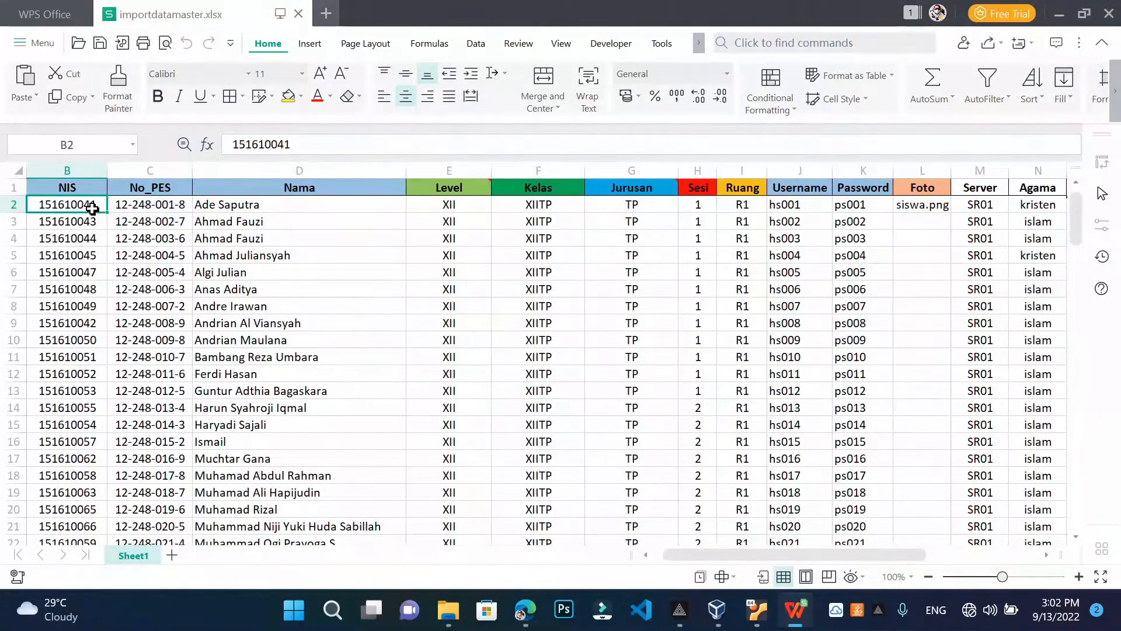
pyautogui.moveTo(93, 209); pyautogui.dragTo(119, 211)
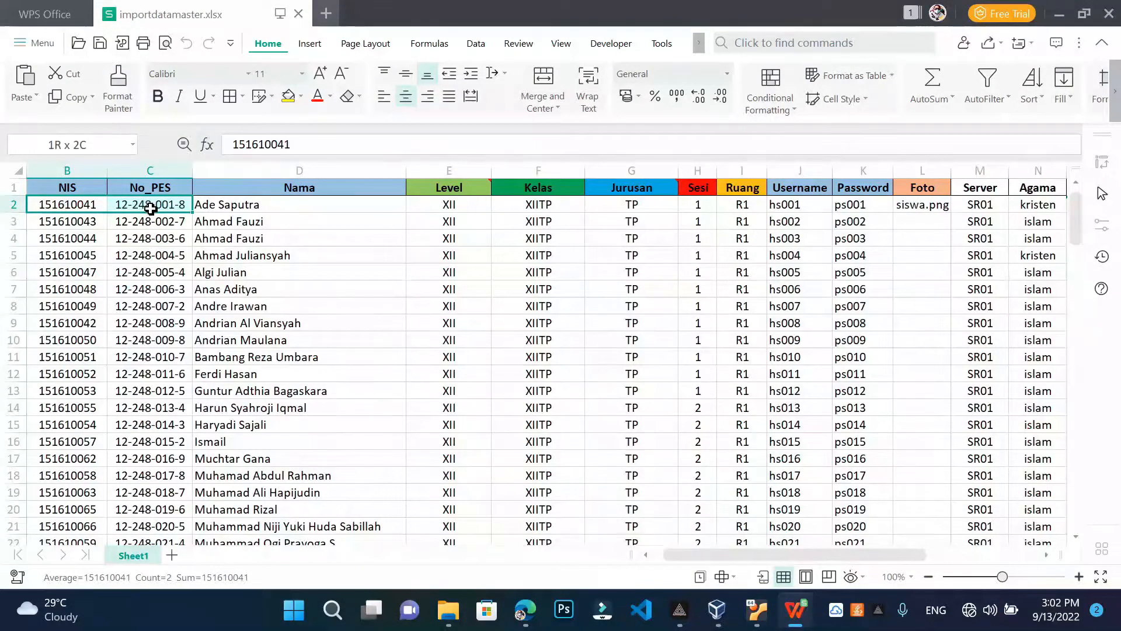
pyautogui.moveTo(150, 217); pyautogui.dragTo(143, 292)
# Check the sample Level XII, Kelas XIITP and Jurusan TP values, then close the workbook
pyautogui.click(228, 207)
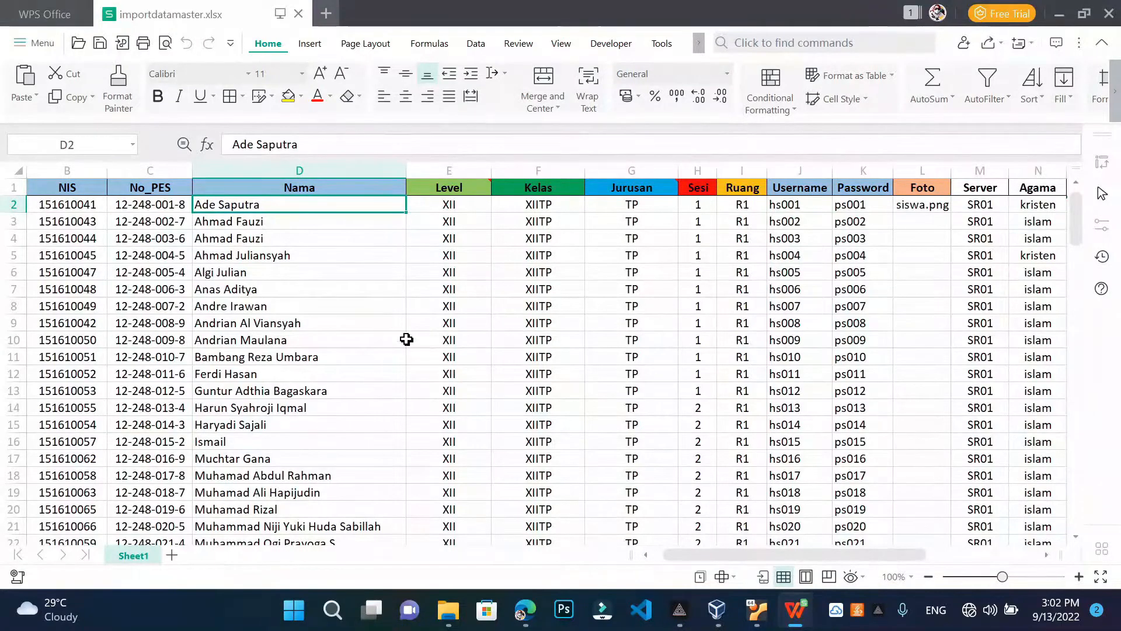
pyautogui.click(470, 204)
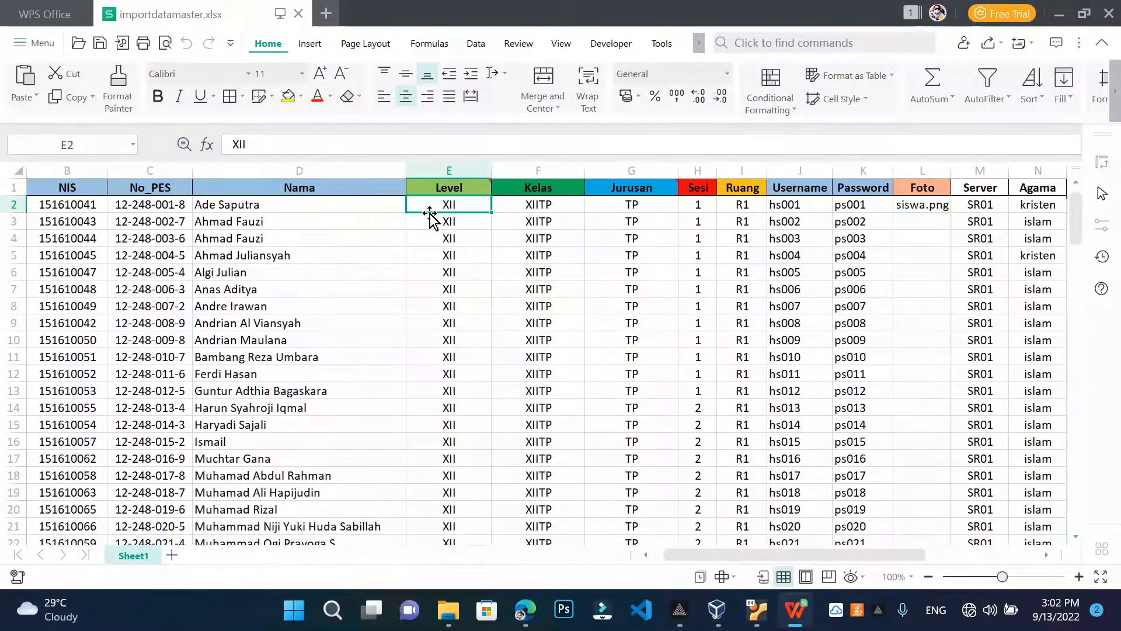
pyautogui.click(562, 206)
pyautogui.click(616, 213)
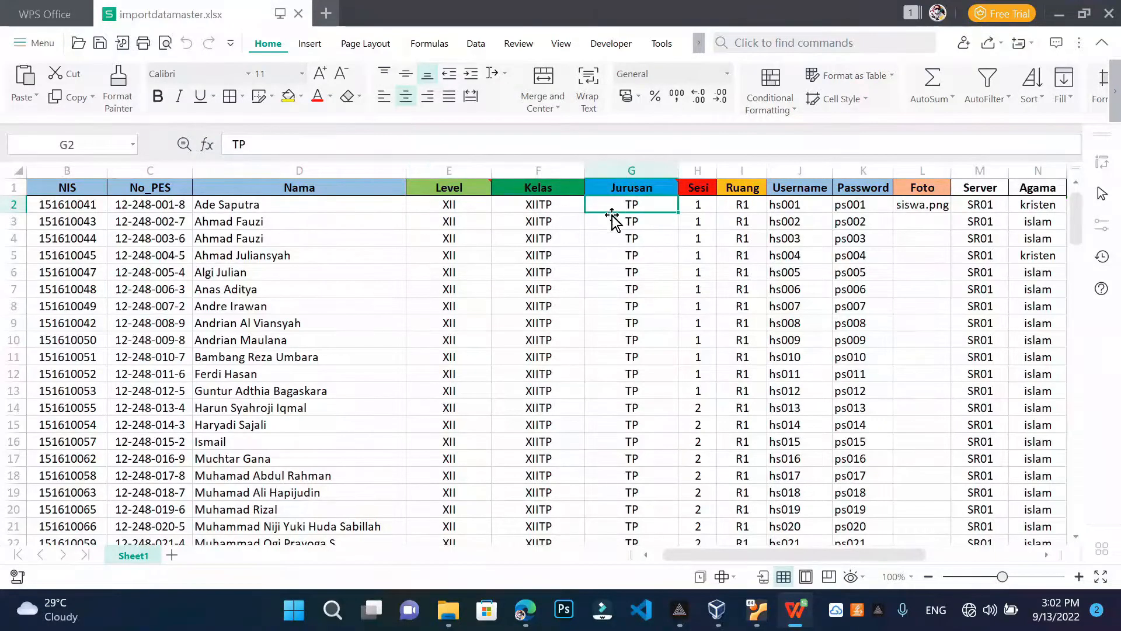
pyautogui.click(514, 209)
pyautogui.click(467, 207)
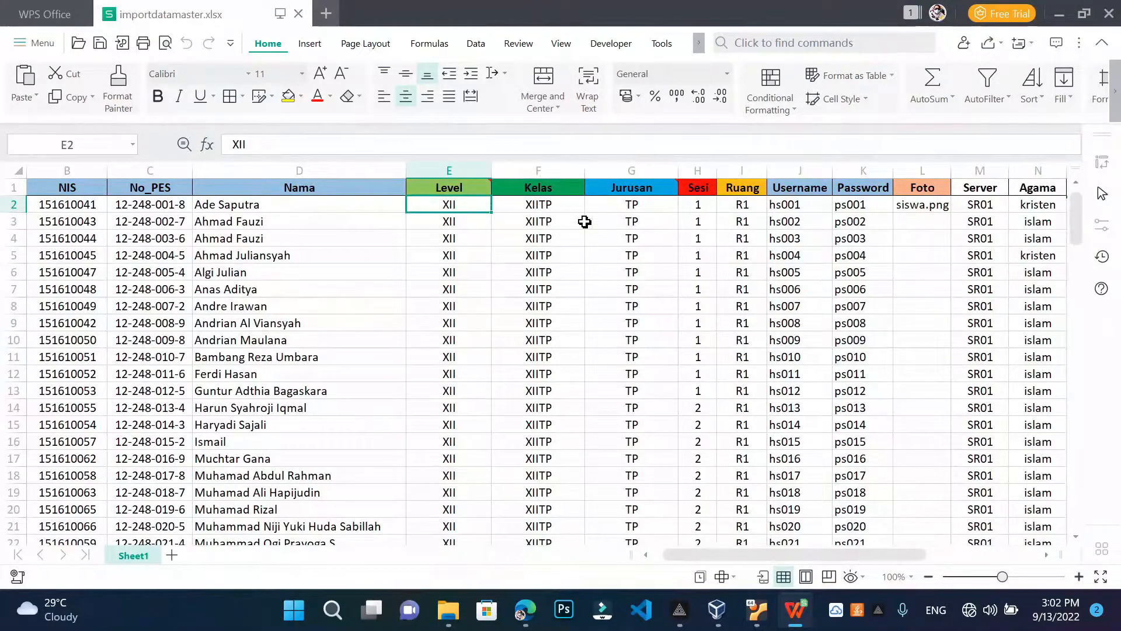
pyautogui.click(618, 202)
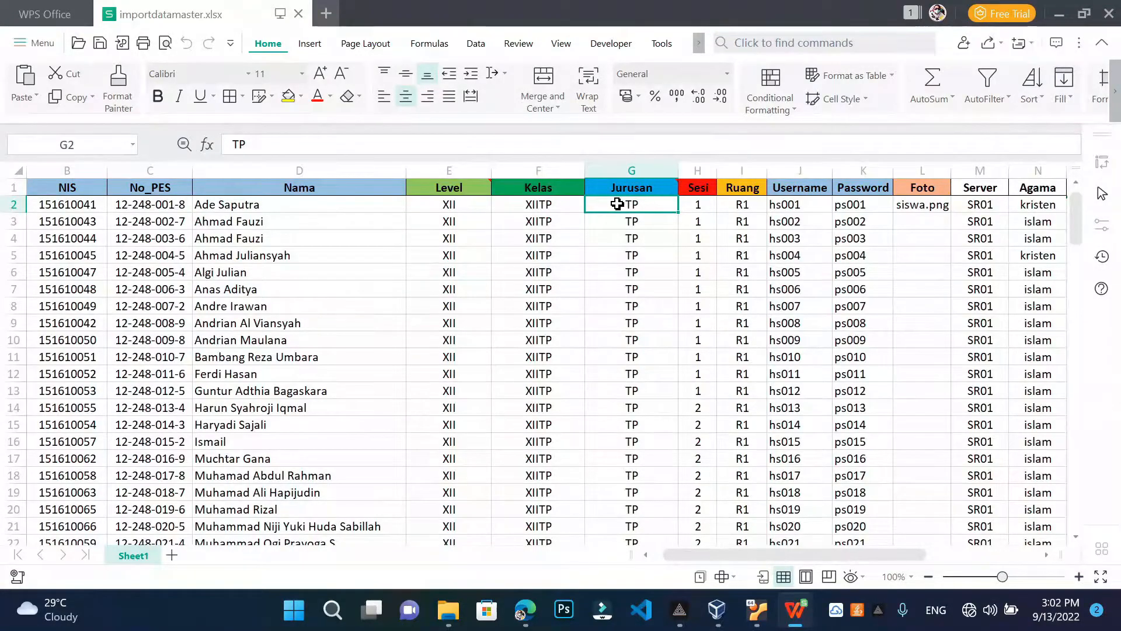
pyautogui.click(1099, 23)
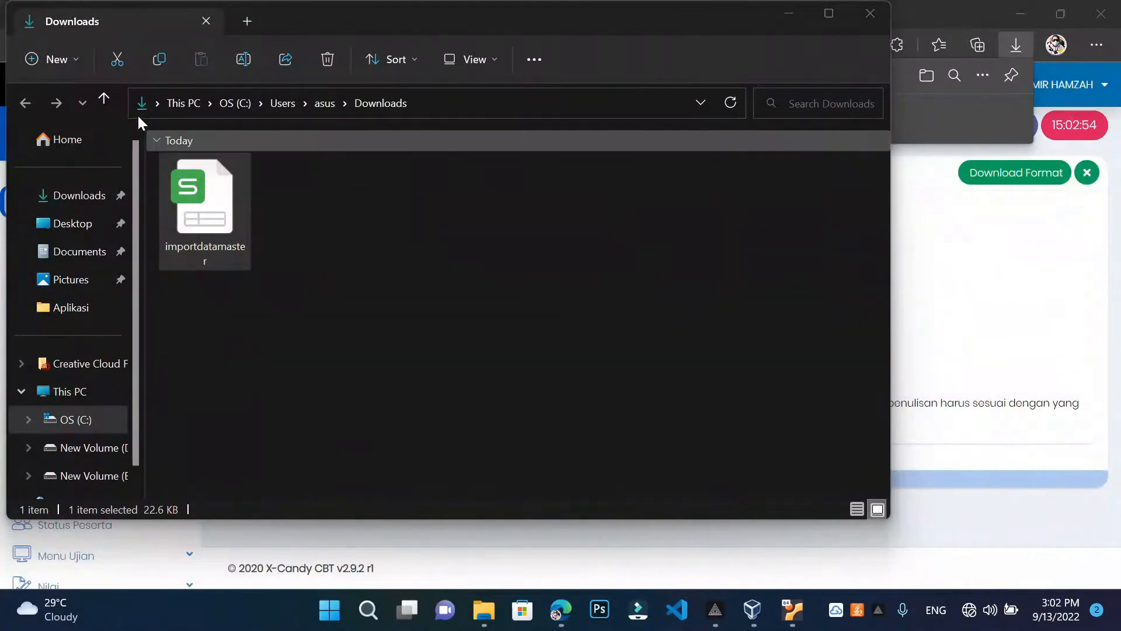
# Open Data Siswa.xlsx and inspect Aisyah's NISN, No_PES, name and Level cells
pyautogui.click(103, 97)
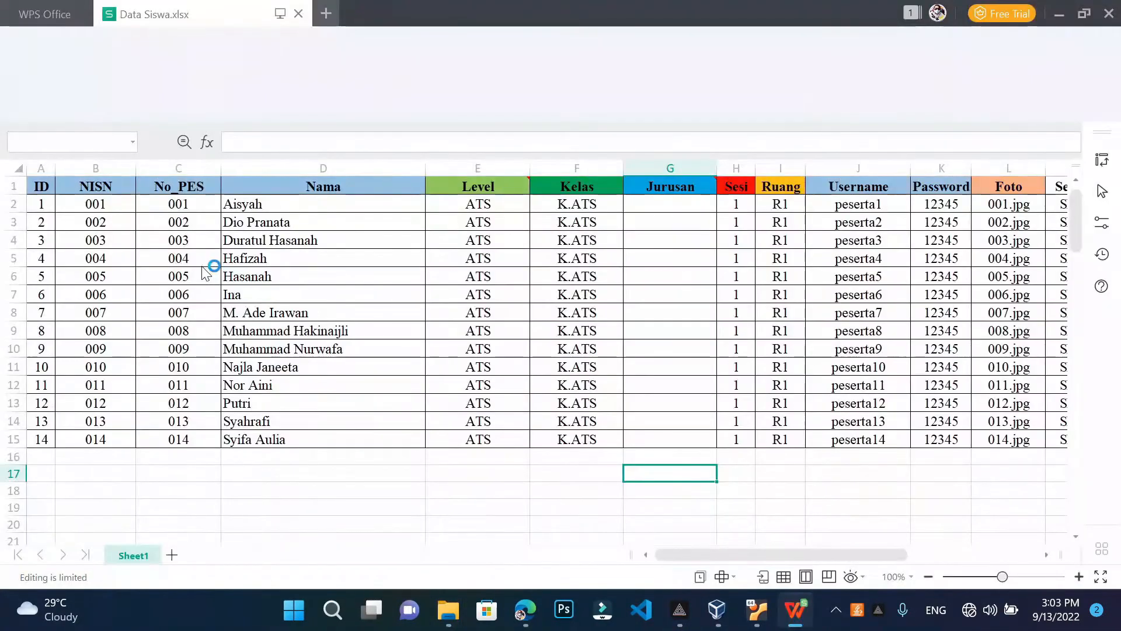
pyautogui.click(98, 211)
pyautogui.click(170, 202)
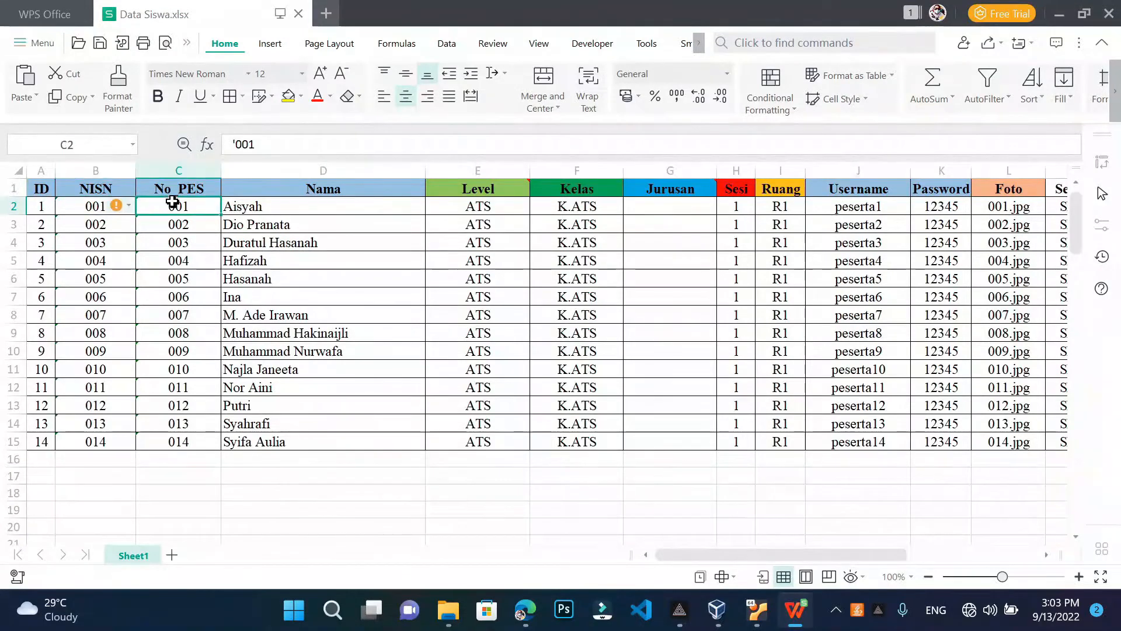
pyautogui.click(90, 203)
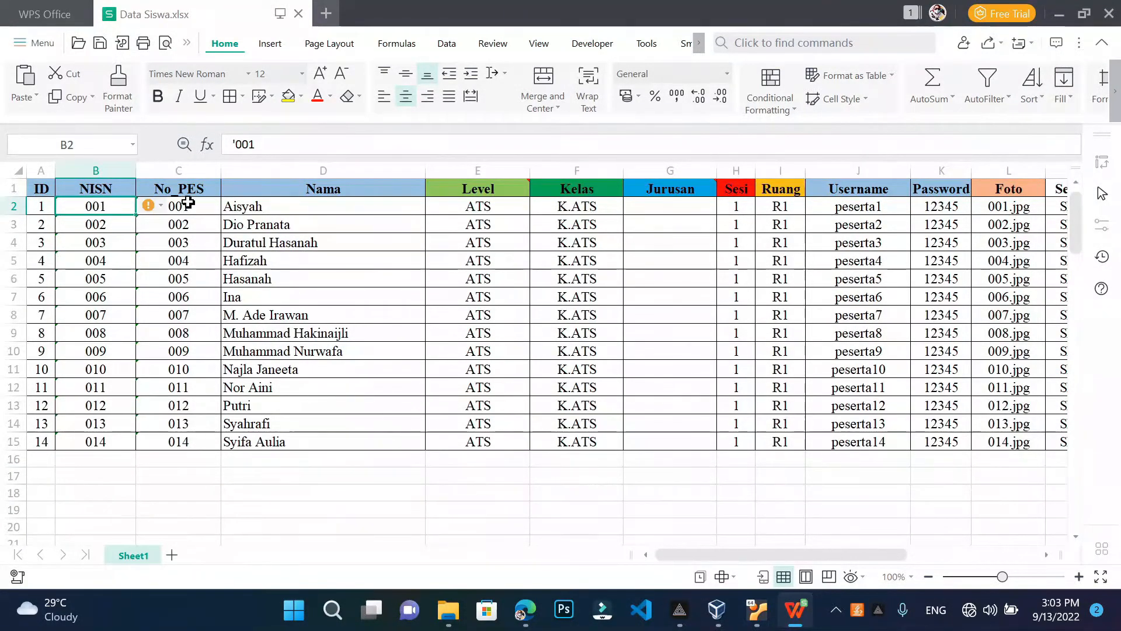
pyautogui.click(276, 205)
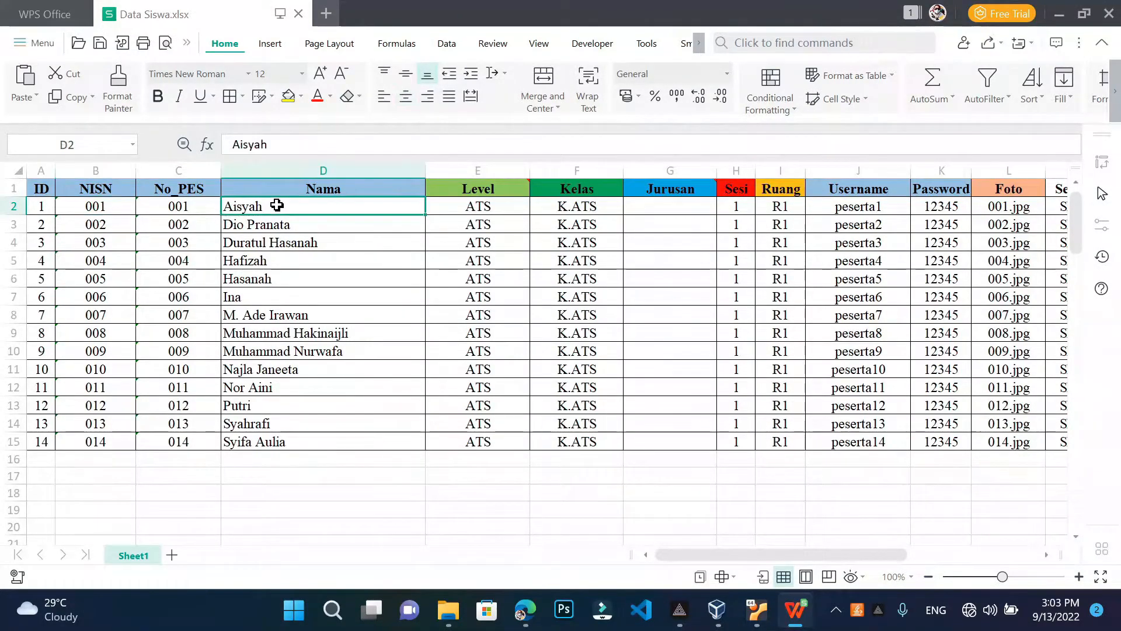
pyautogui.click(458, 204)
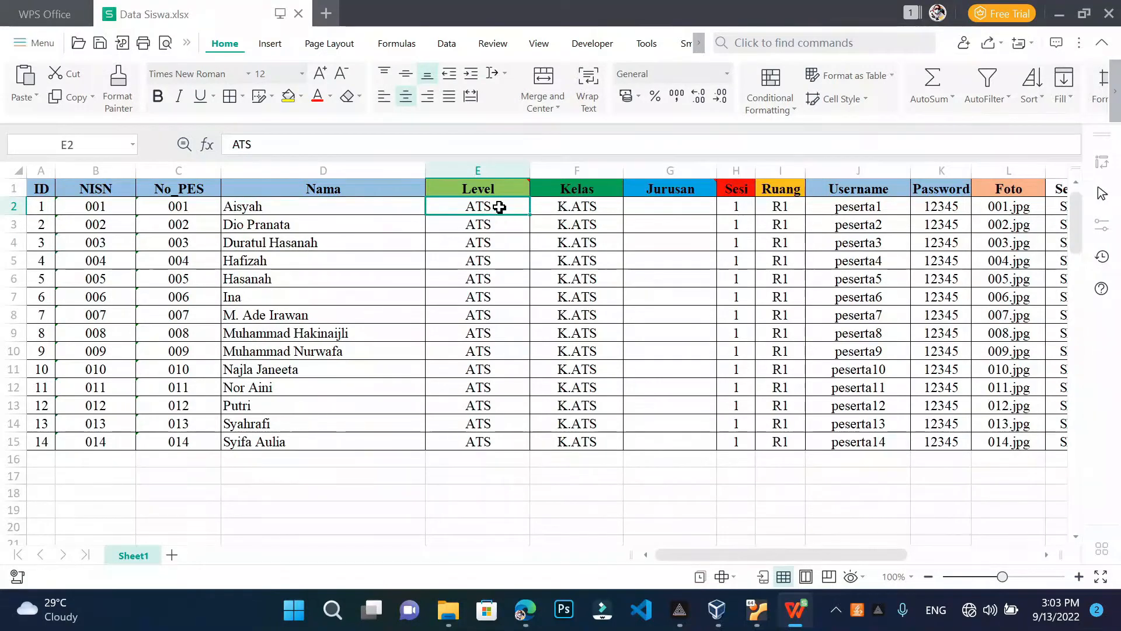
# Change the first student's Level to V and Kelas to K.V
pyautogui.doubleClick(500, 207)
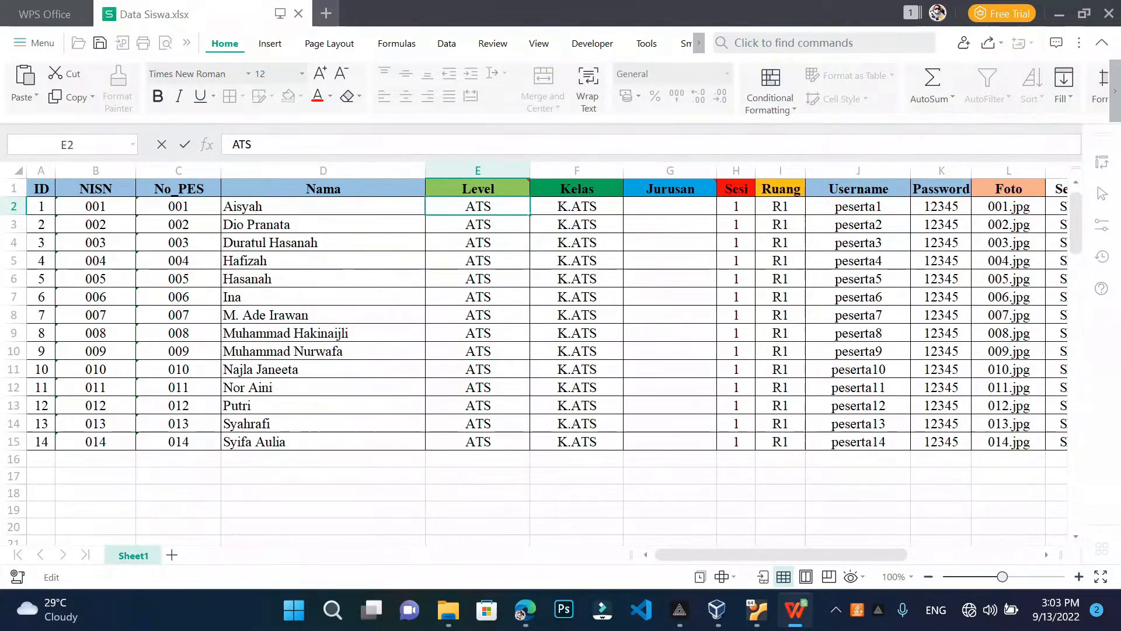
pyautogui.press('BackSpace')
pyautogui.press('BackSpace')
pyautogui.press('BackSpace')
pyautogui.write('V')
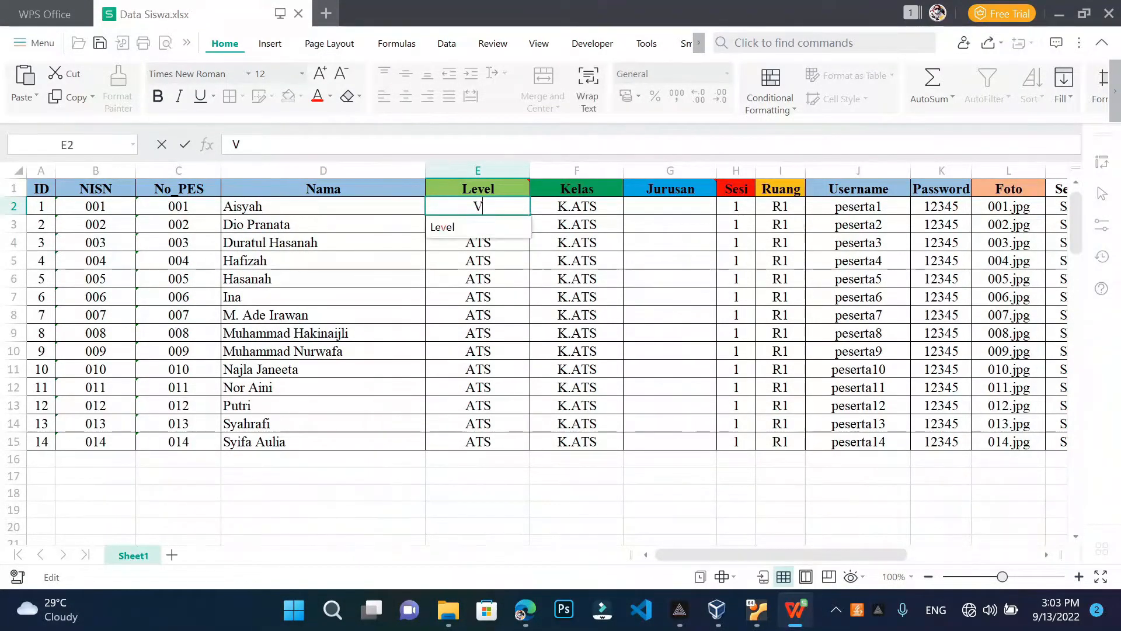
pyautogui.press('Escape')
pyautogui.click(571, 207)
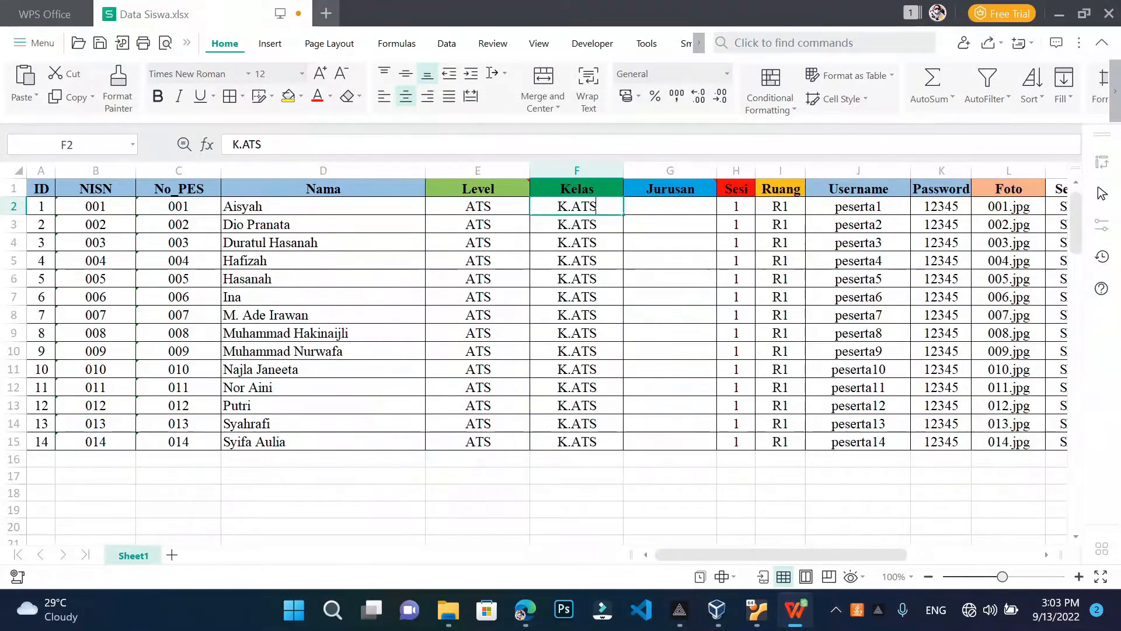
pyautogui.press('F2')
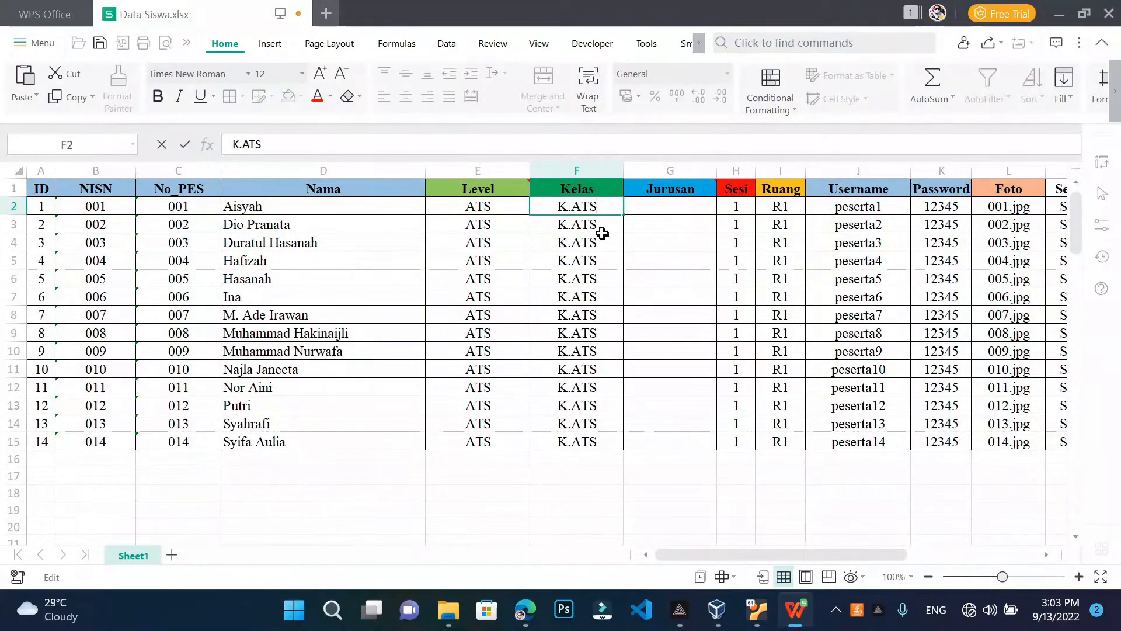
pyautogui.press('BackSpace')
pyautogui.press('BackSpace')
pyautogui.press('BackSpace')
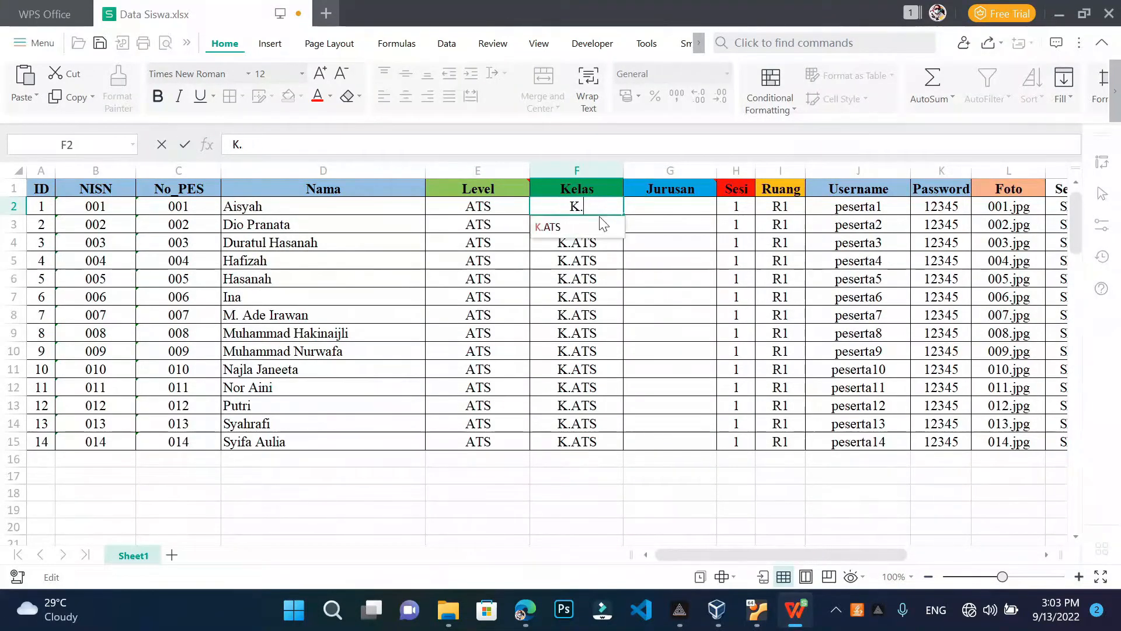
pyautogui.write('V')
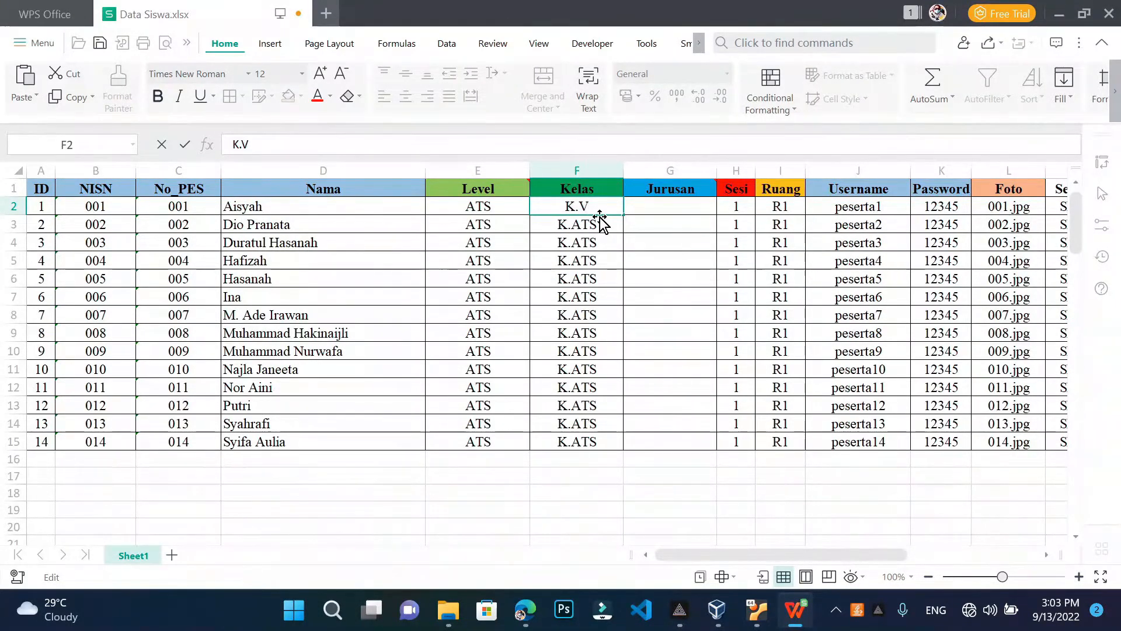
pyautogui.click(491, 207)
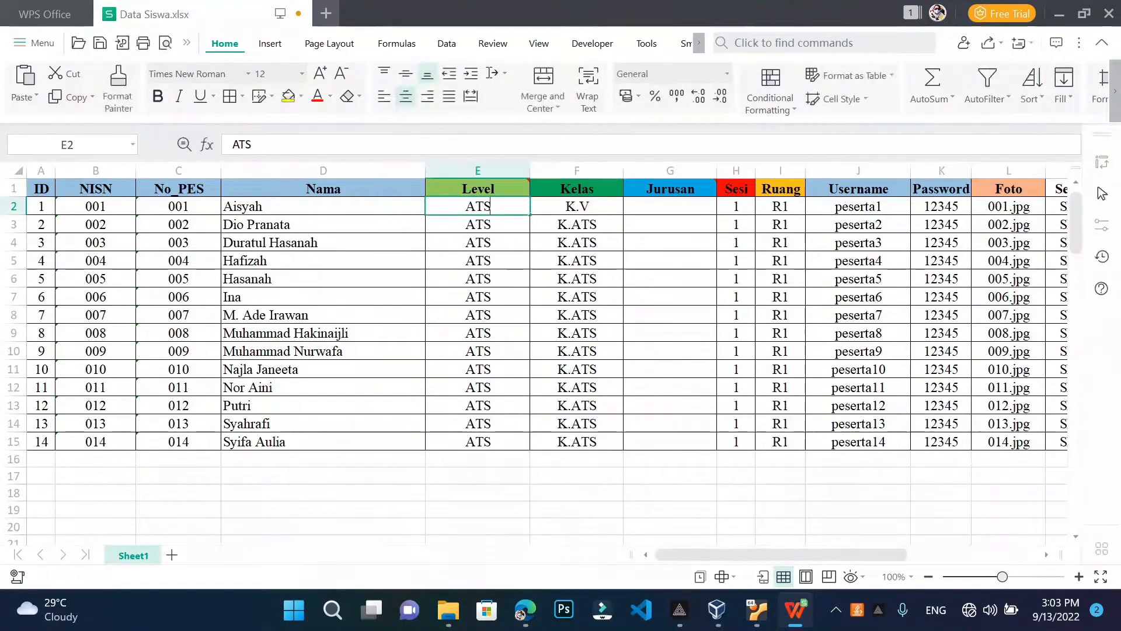
pyautogui.write('A')
pyautogui.press('BackSpace')
pyautogui.write('V')
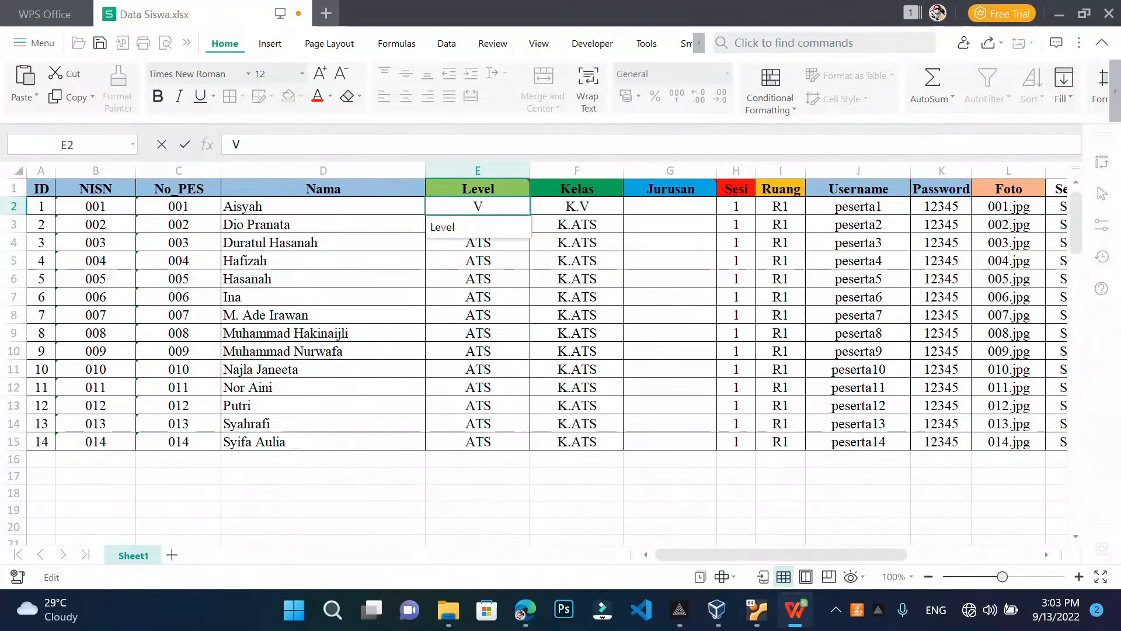
pyautogui.click(536, 291)
# Fill V and K.V down the Level and Kelas columns to row 15, then select the empty Jurusan cells
pyautogui.click(511, 207)
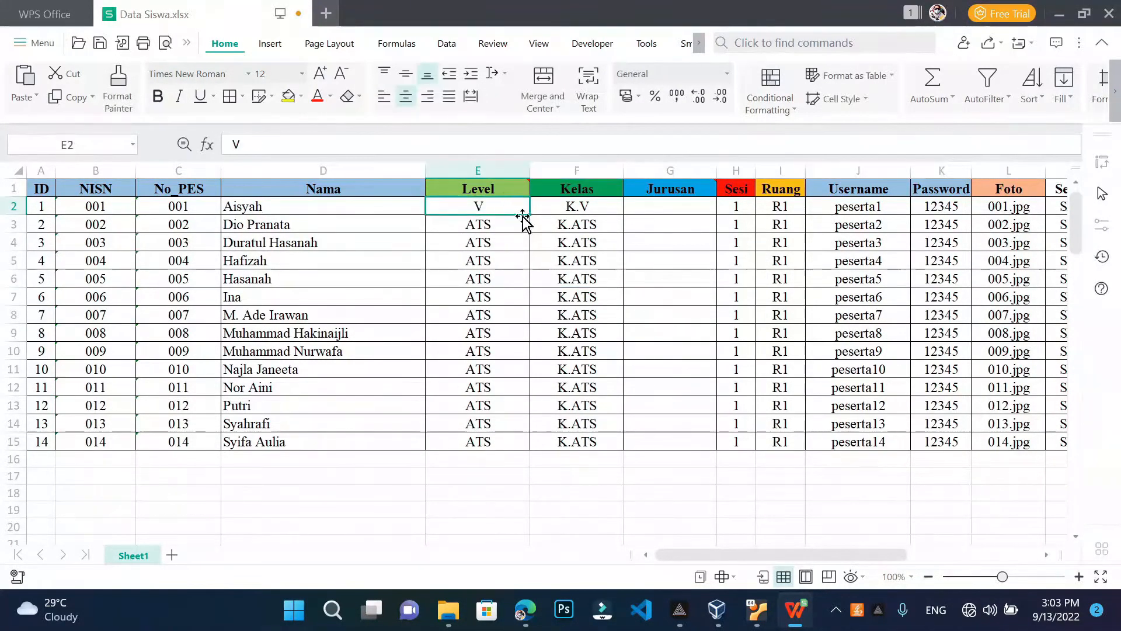
pyautogui.moveTo(527, 214); pyautogui.dragTo(524, 448)
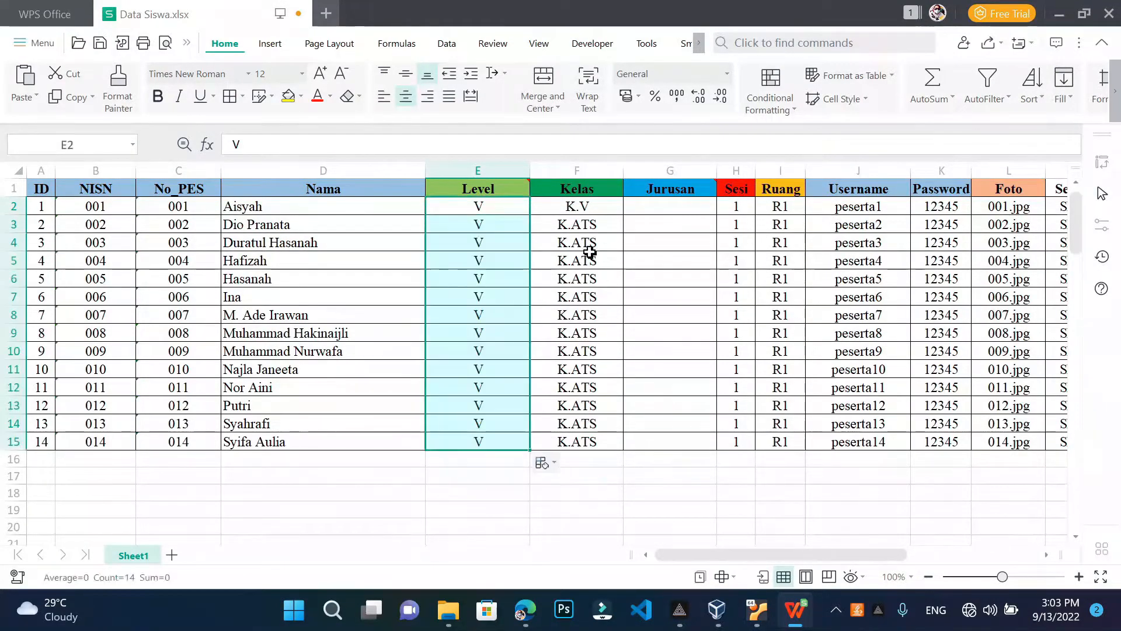
pyautogui.click(587, 210)
pyautogui.moveTo(624, 217); pyautogui.dragTo(623, 450)
pyautogui.click(683, 462)
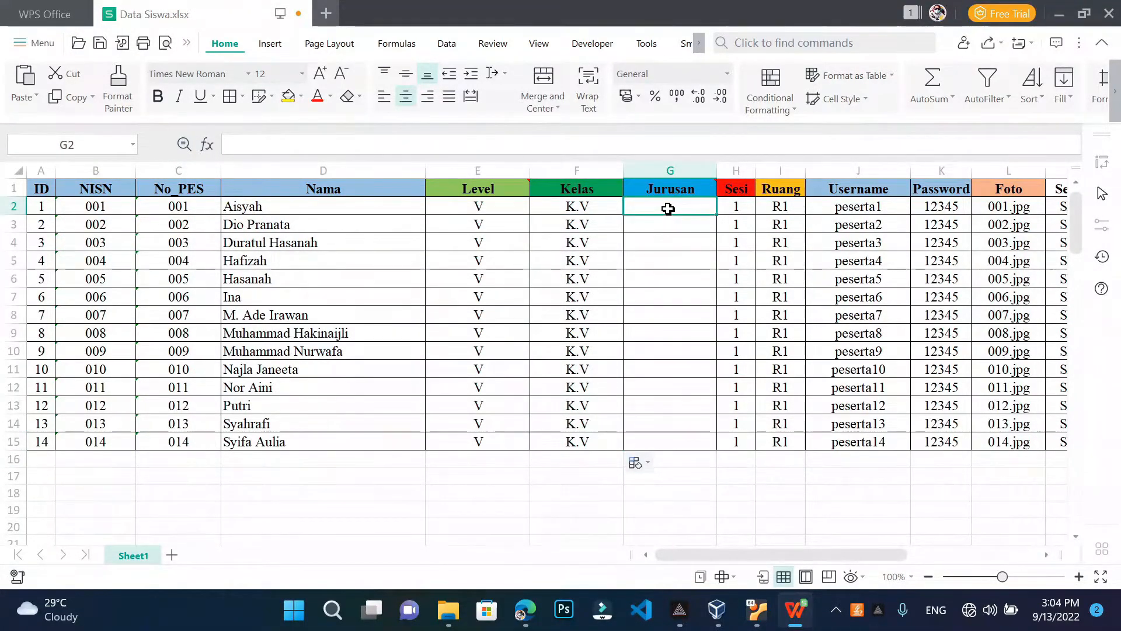
pyautogui.moveTo(670, 213); pyautogui.dragTo(663, 451)
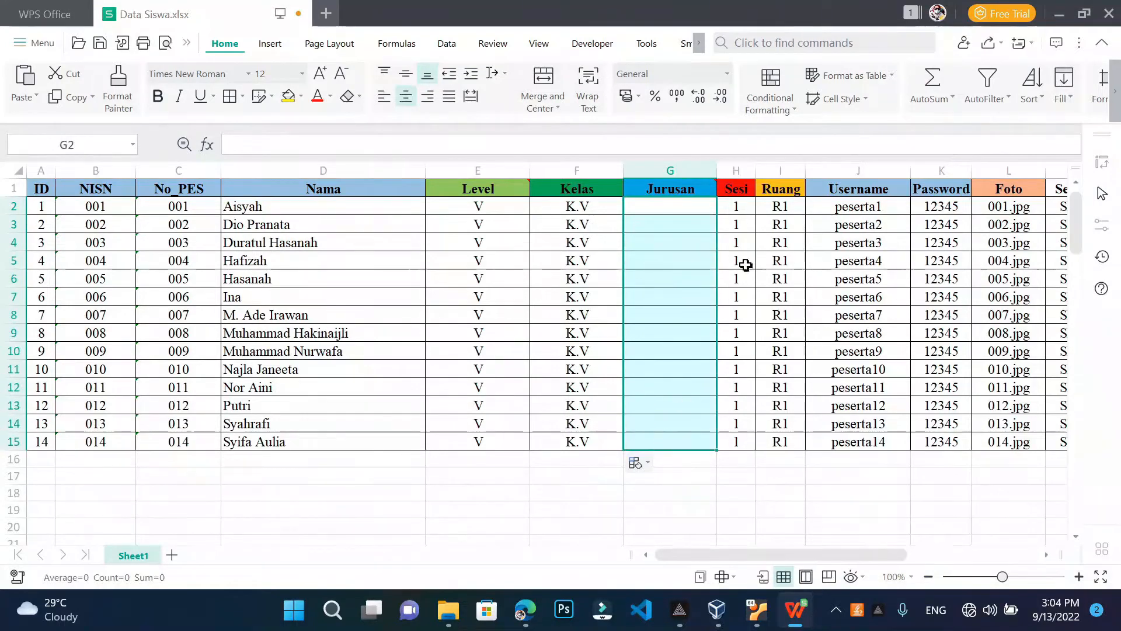
pyautogui.click(744, 209)
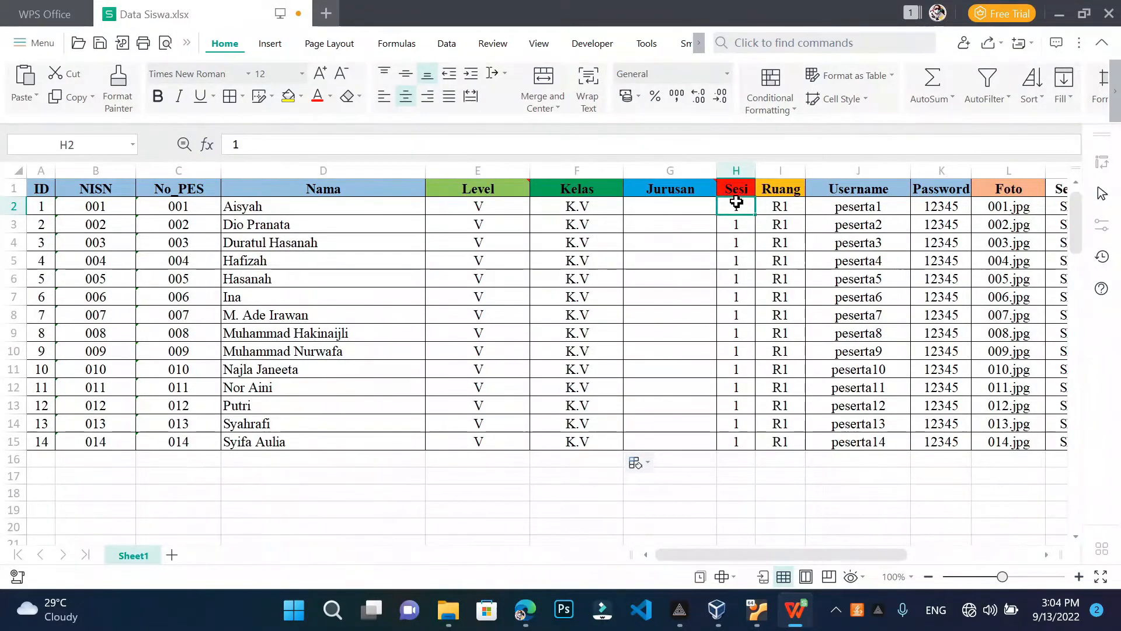
pyautogui.moveTo(738, 206); pyautogui.dragTo(734, 337)
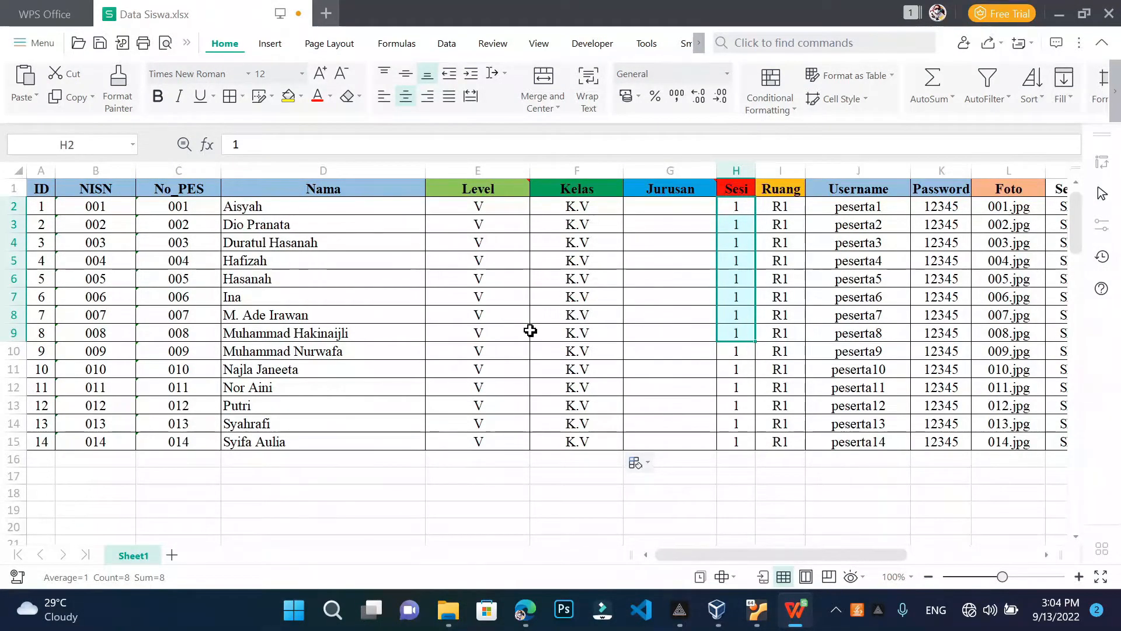
pyautogui.moveTo(730, 209); pyautogui.dragTo(732, 436)
pyautogui.click(724, 505)
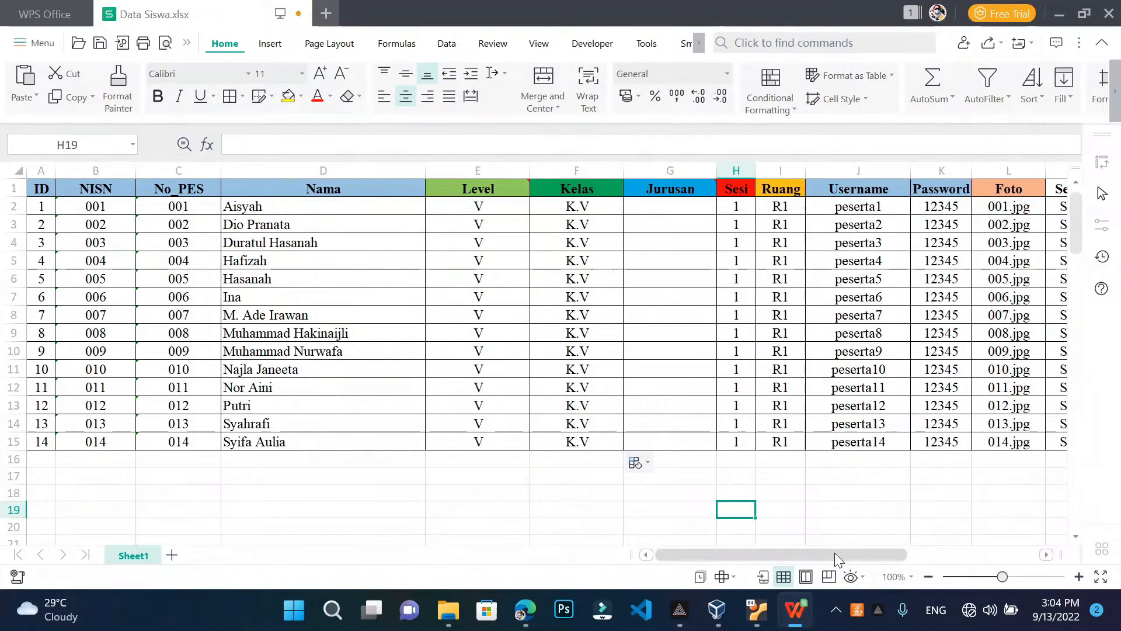
pyautogui.moveTo(835, 553); pyautogui.dragTo(869, 552)
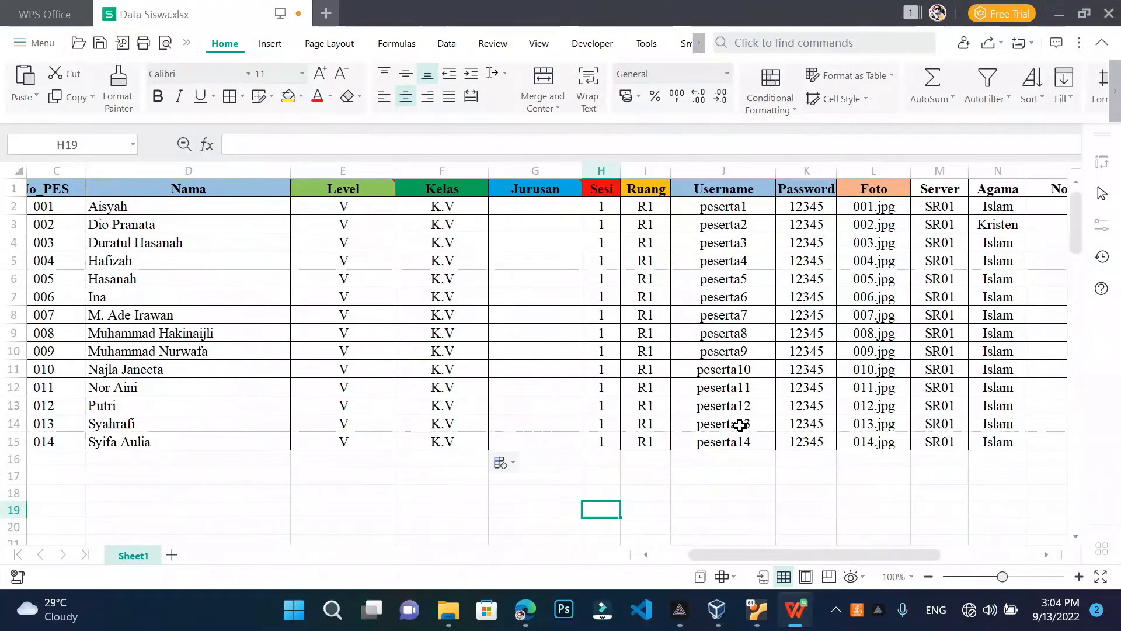
pyautogui.click(873, 244)
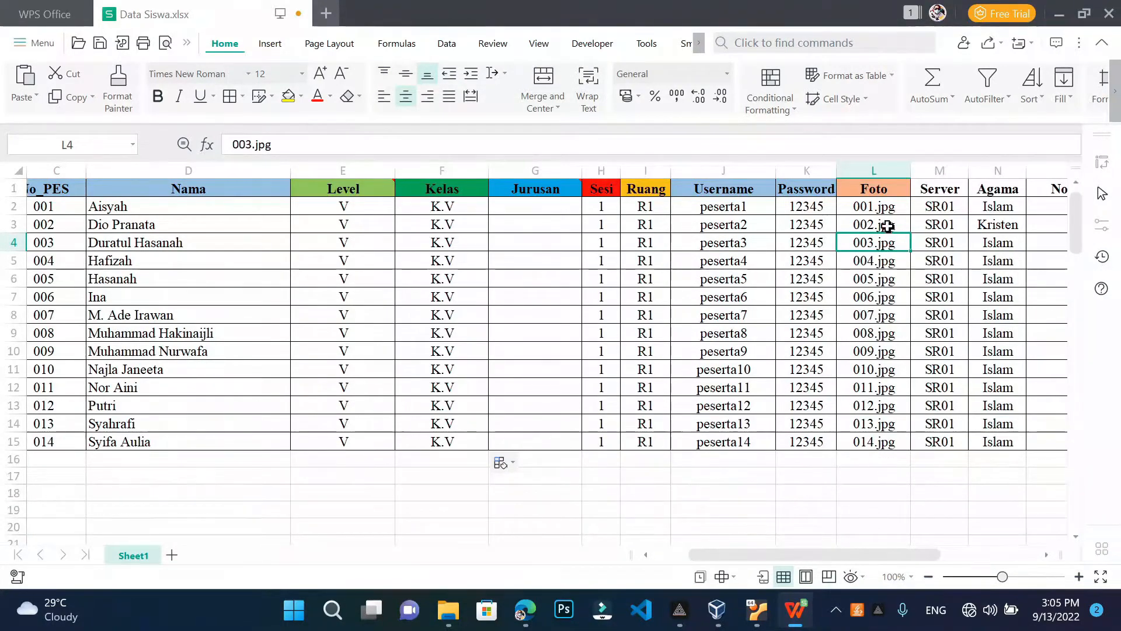
pyautogui.press('Up')
pyautogui.press('Up')
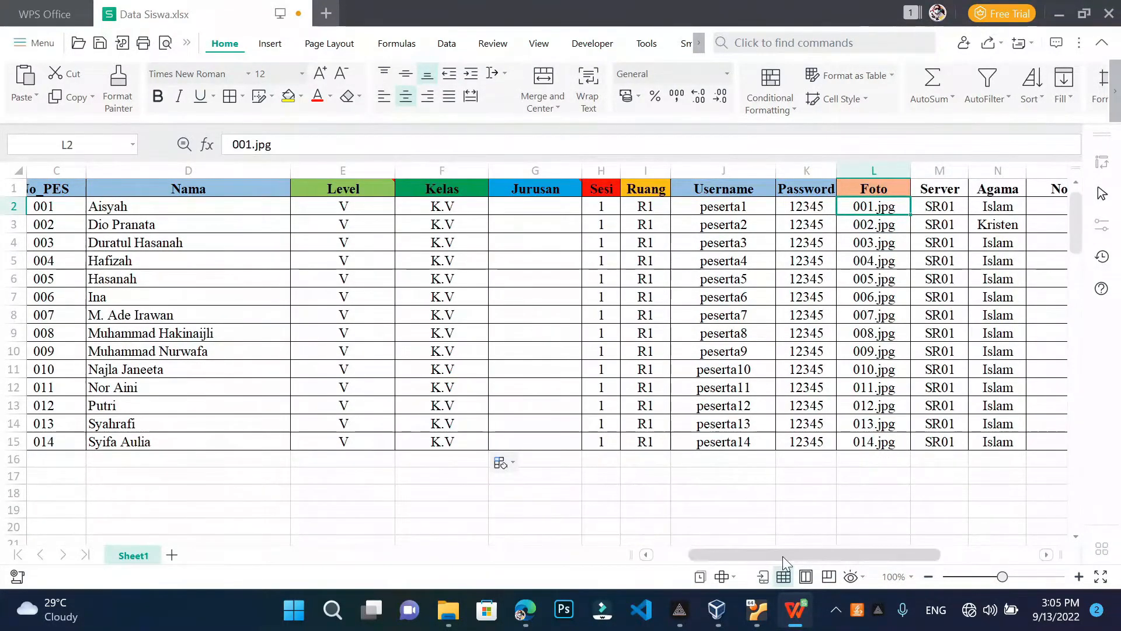
pyautogui.moveTo(782, 556); pyautogui.dragTo(625, 552)
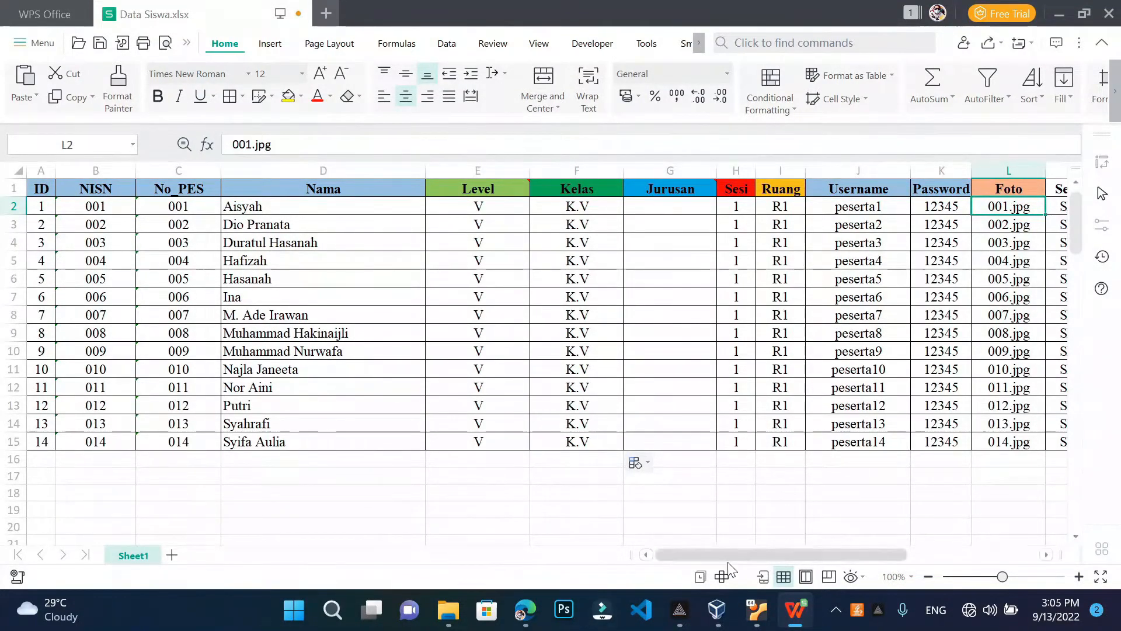
pyautogui.moveTo(779, 556); pyautogui.dragTo(793, 556)
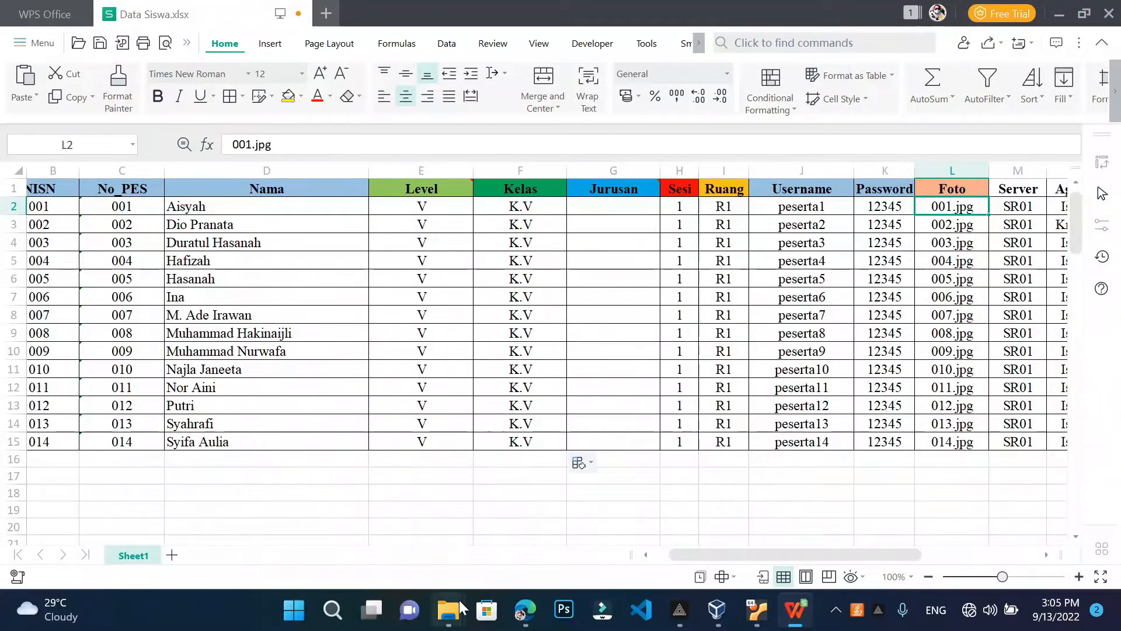
# Open the Olimpiade Foto folder and select student photo 001 to show its actions
pyautogui.moveTo(459, 601)
pyautogui.click(489, 499)
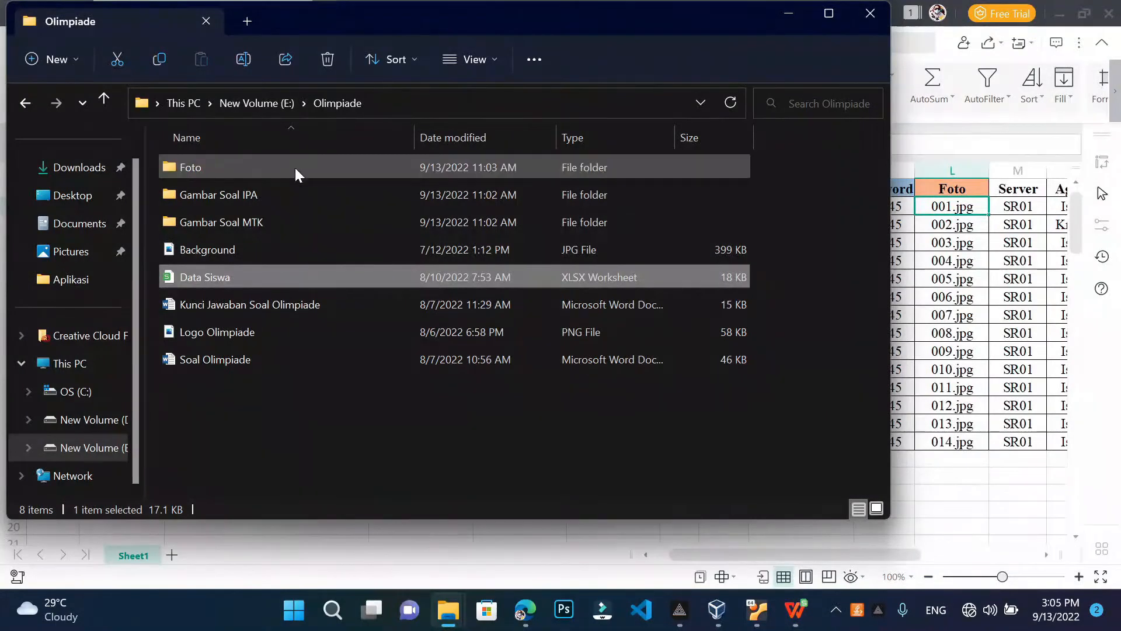
pyautogui.moveTo(295, 167)
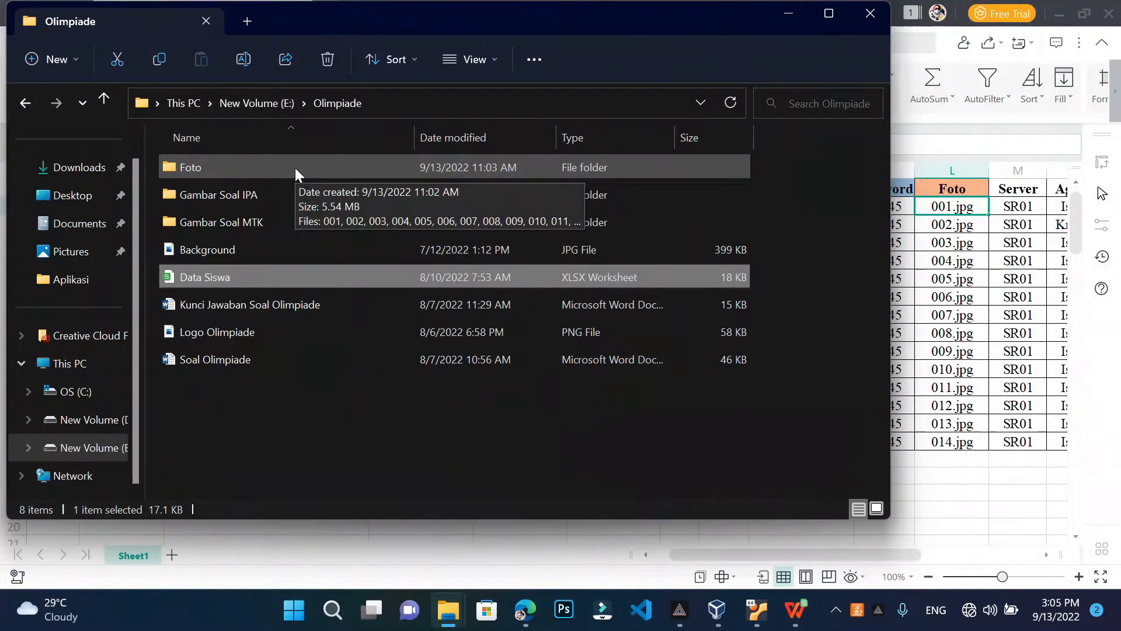
pyautogui.doubleClick(296, 167)
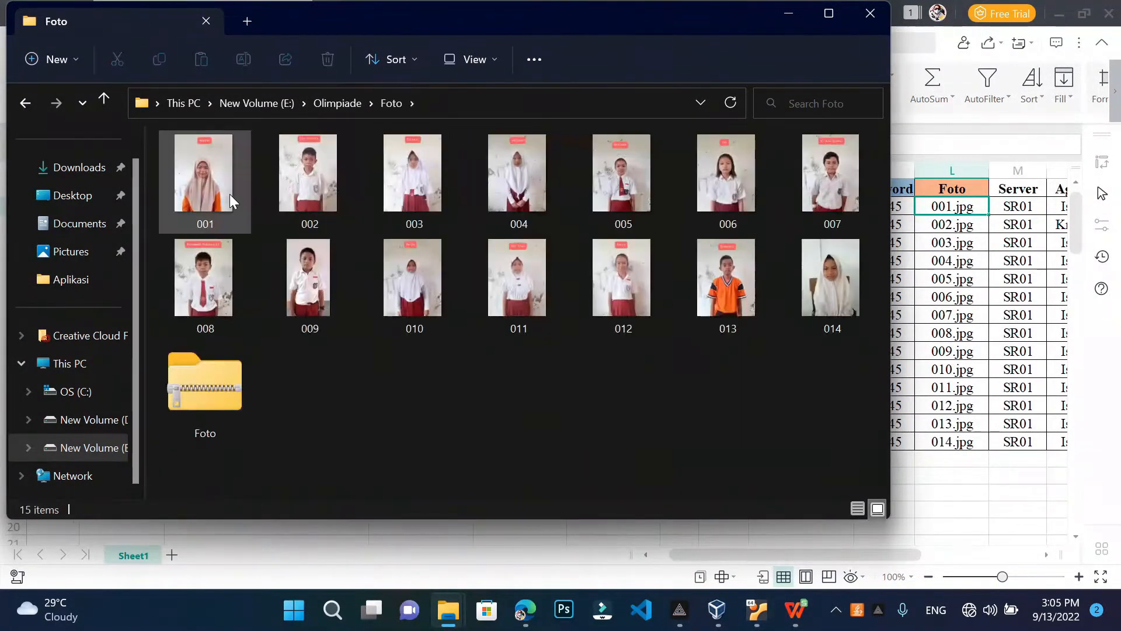
pyautogui.click(229, 199)
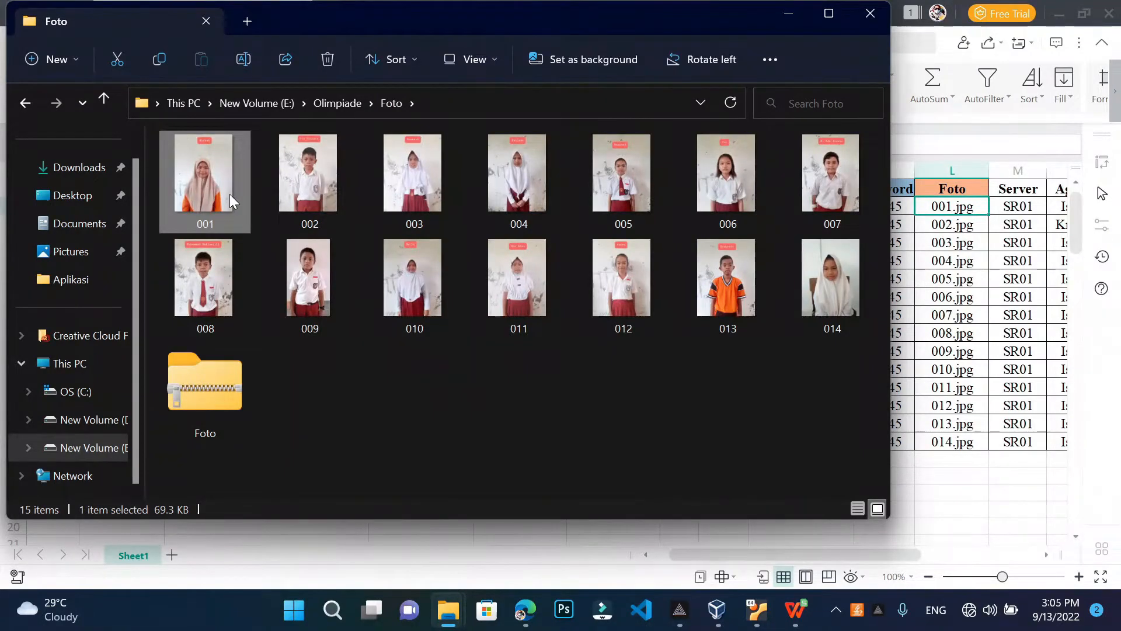
pyautogui.rightClick(230, 198)
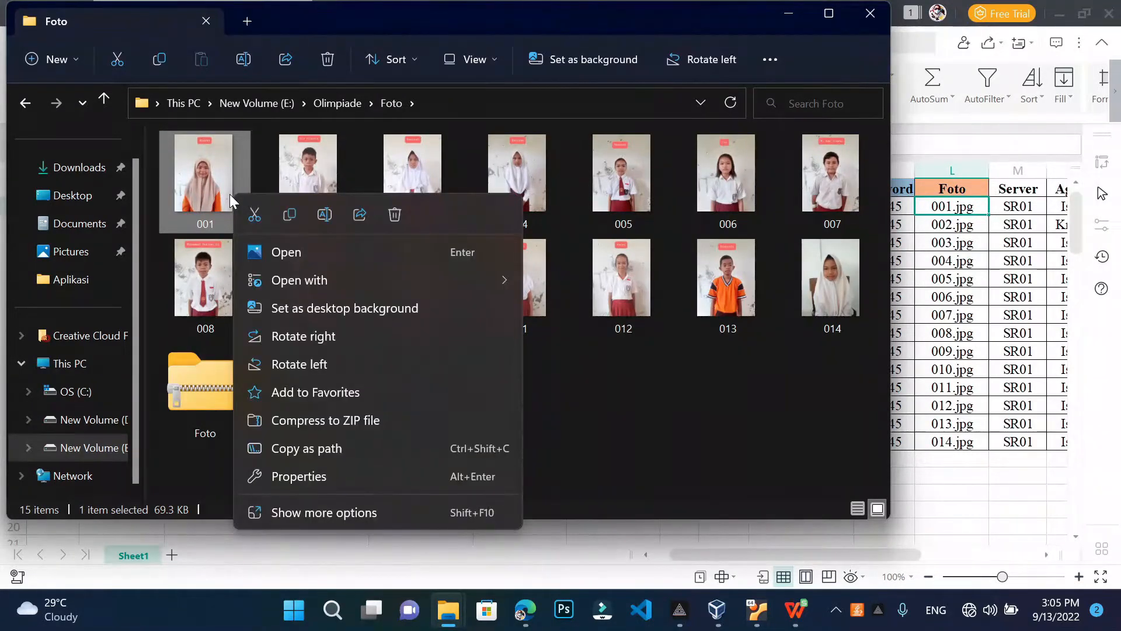
# Confirm in Properties that photo 001 is a 69.3 KB JPG, then return to Data Siswa.xlsx
pyautogui.click(306, 476)
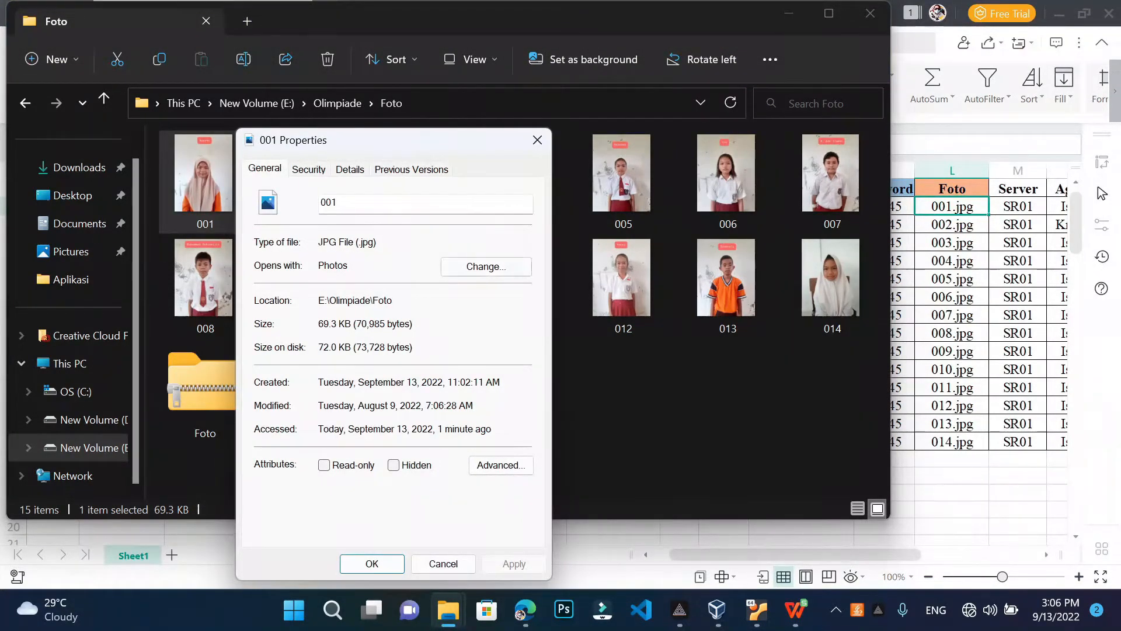
pyautogui.click(950, 214)
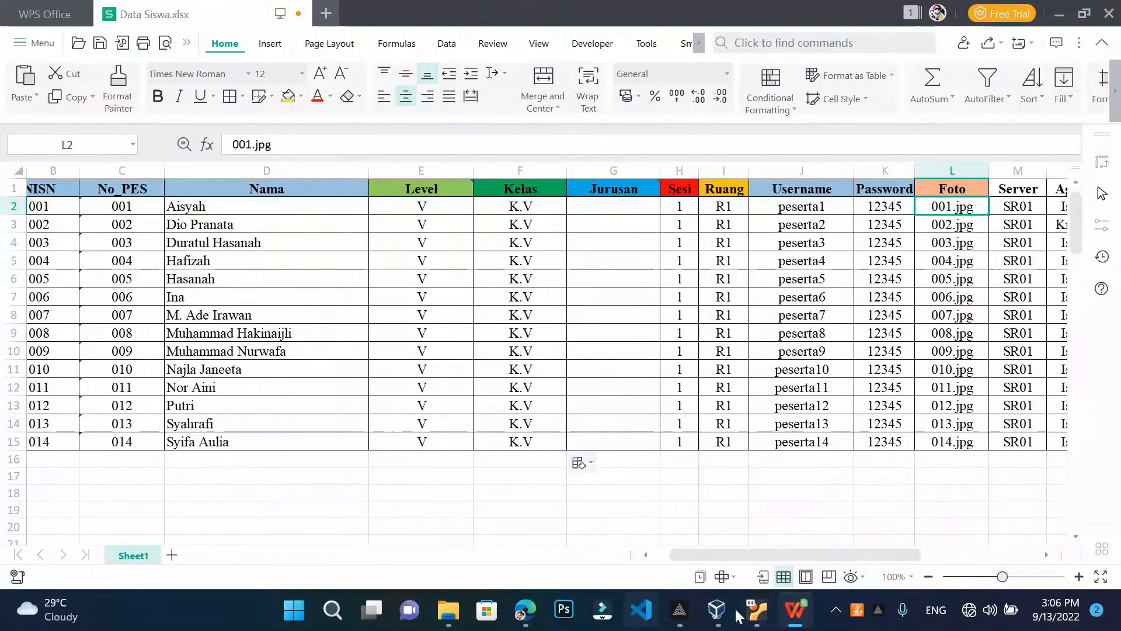
# Close photo 001's Properties dialog
pyautogui.moveTo(448, 609)
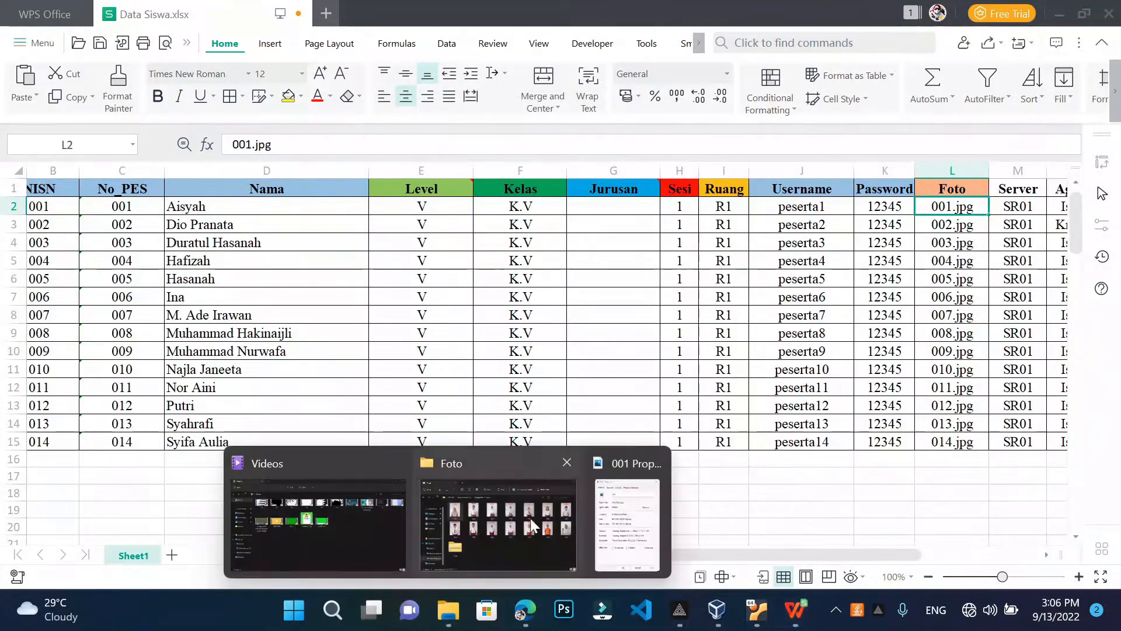
pyautogui.click(627, 522)
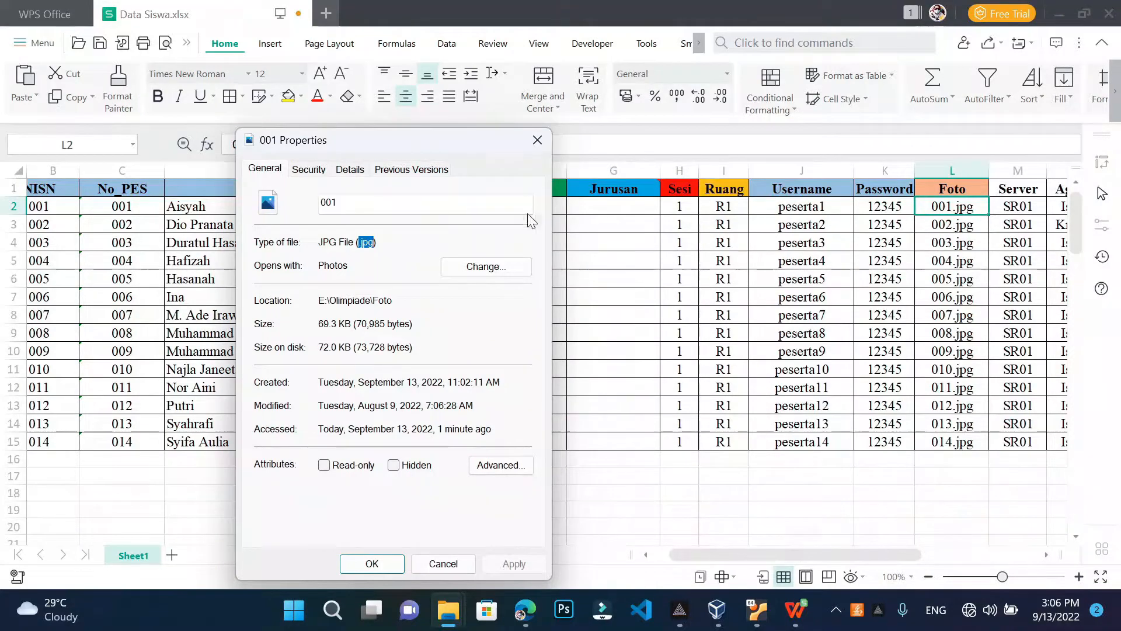
pyautogui.click(533, 144)
# Review the Server values (SR01 onward) and the Agama religion column
pyautogui.click(1028, 208)
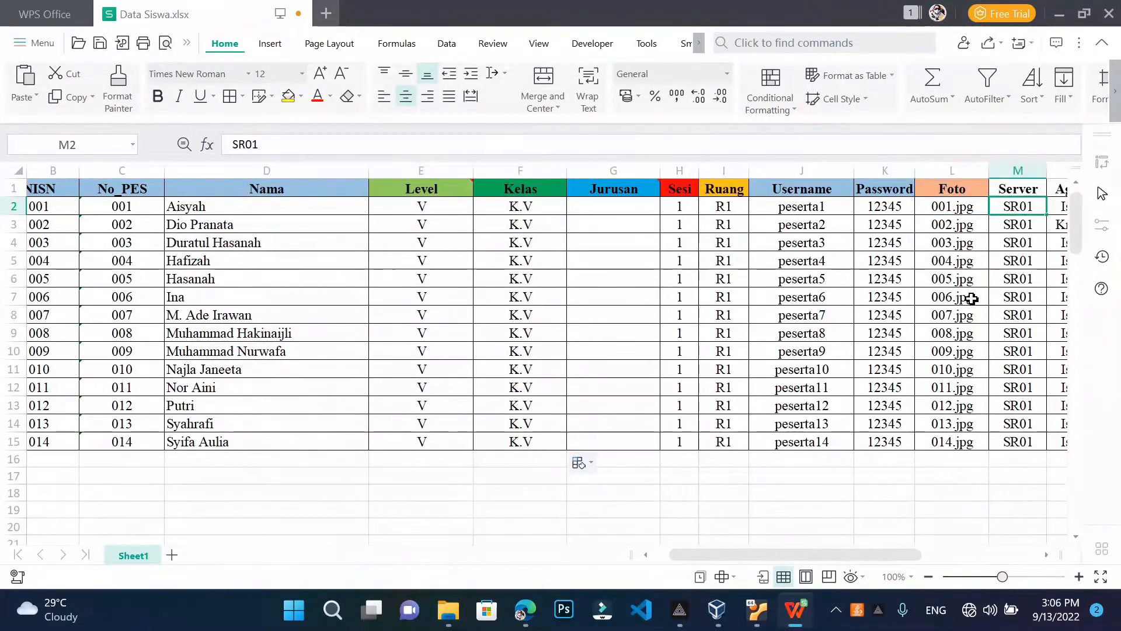
pyautogui.moveTo(910, 554); pyautogui.dragTo(952, 549)
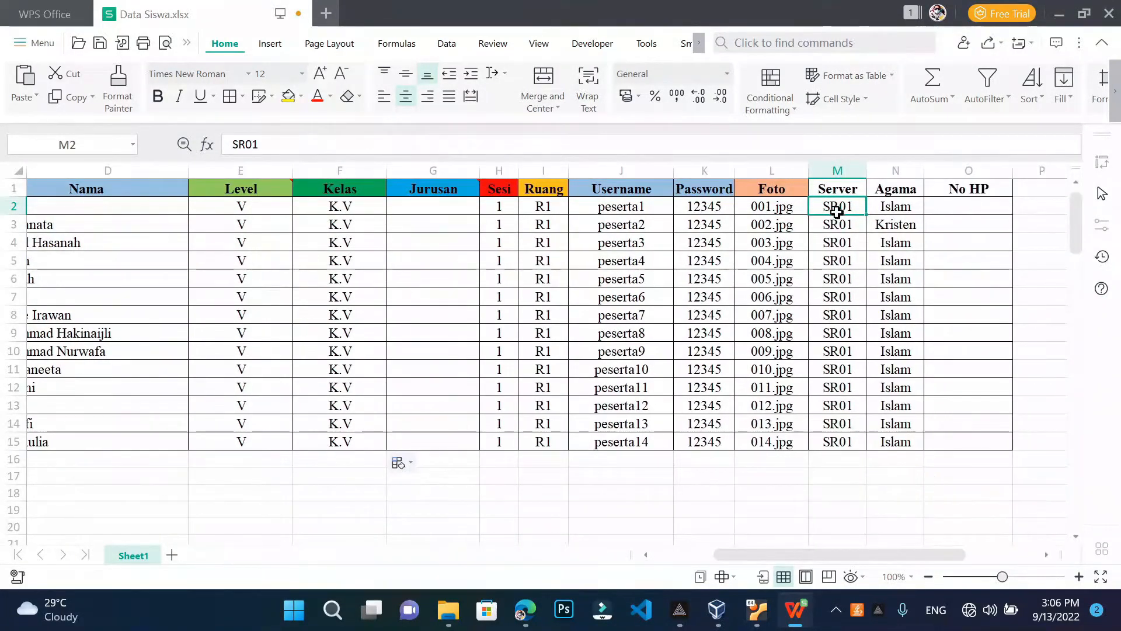
pyautogui.moveTo(841, 202); pyautogui.dragTo(836, 261)
pyautogui.click(860, 380)
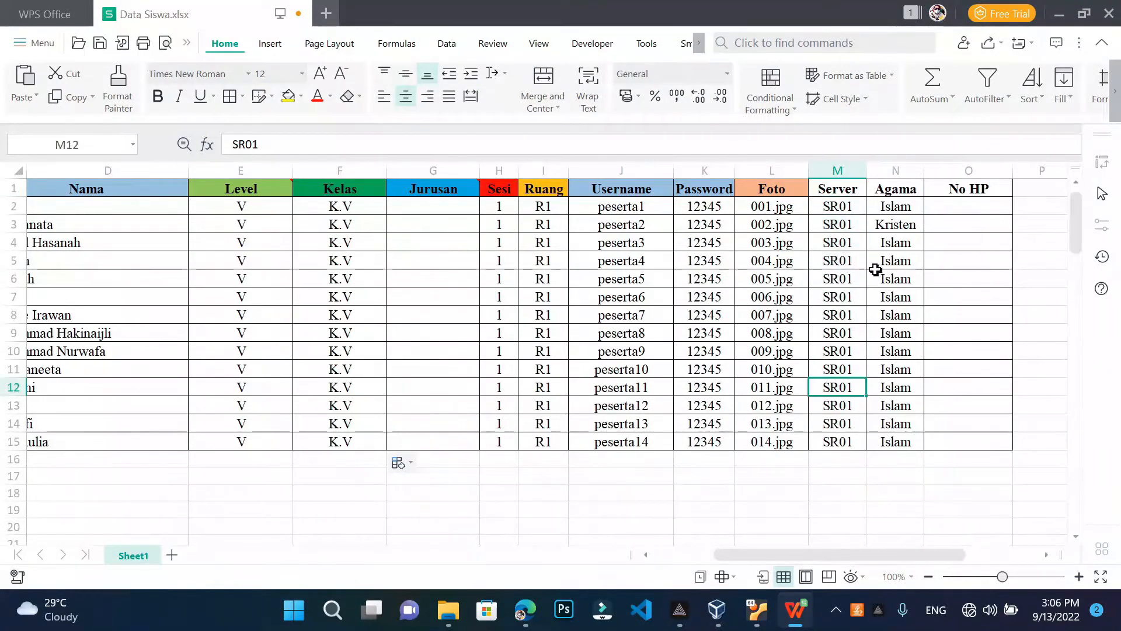
pyautogui.click(903, 207)
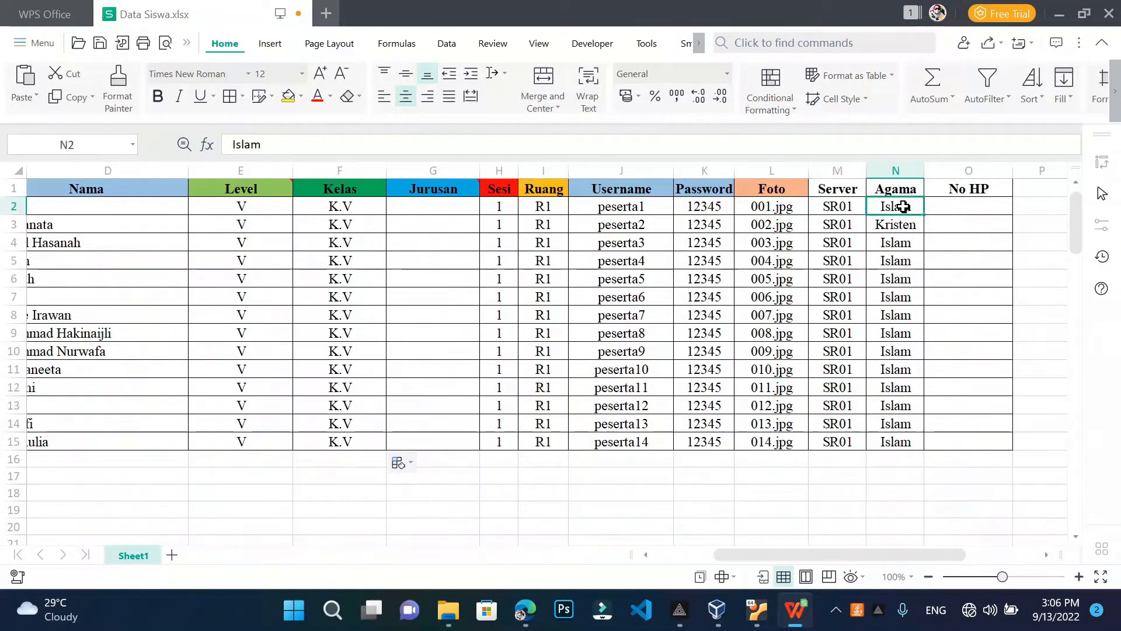
pyautogui.moveTo(904, 207); pyautogui.dragTo(902, 425)
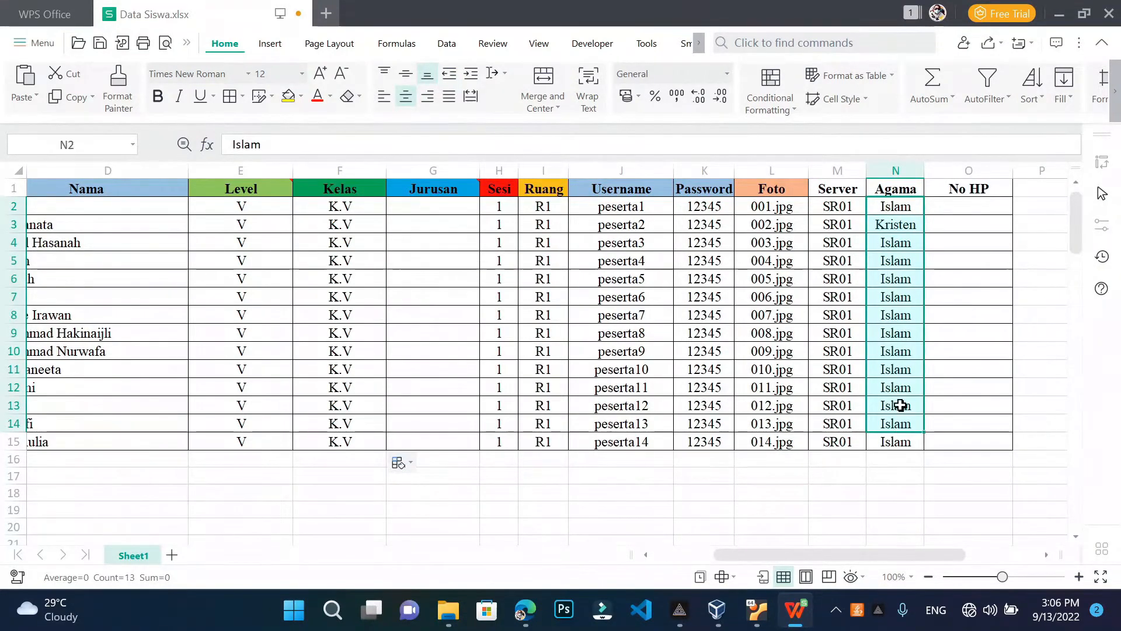
pyautogui.click(910, 298)
# Check the empty No HP and Jurusan columns and save Data Siswa.xlsx
pyautogui.click(939, 212)
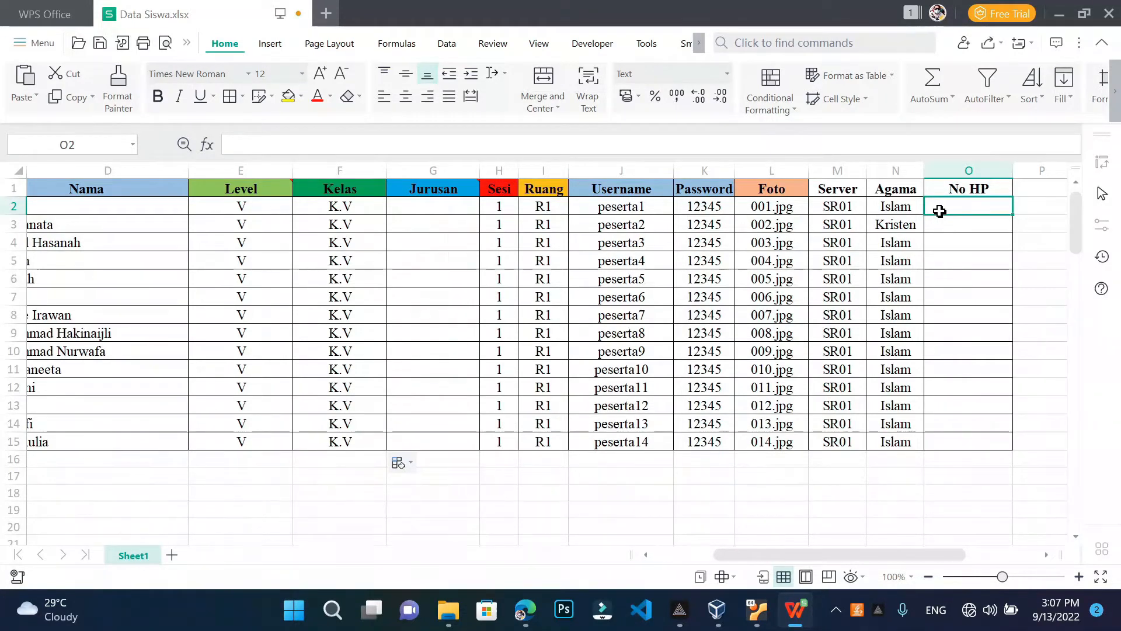
pyautogui.moveTo(939, 212)
pyautogui.mouseDown()
pyautogui.moveTo(944, 240)
pyautogui.moveTo(939, 212)
pyautogui.mouseUp()
pyautogui.click(390, 260)
pyautogui.click(453, 212)
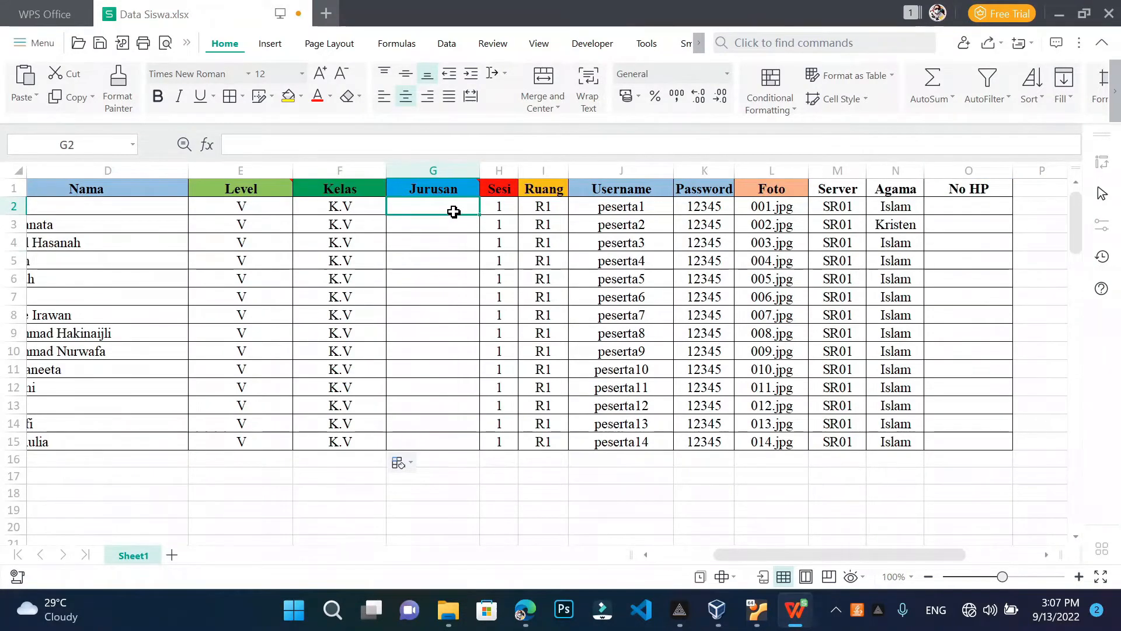
pyautogui.hotkey('ctrl', 's')
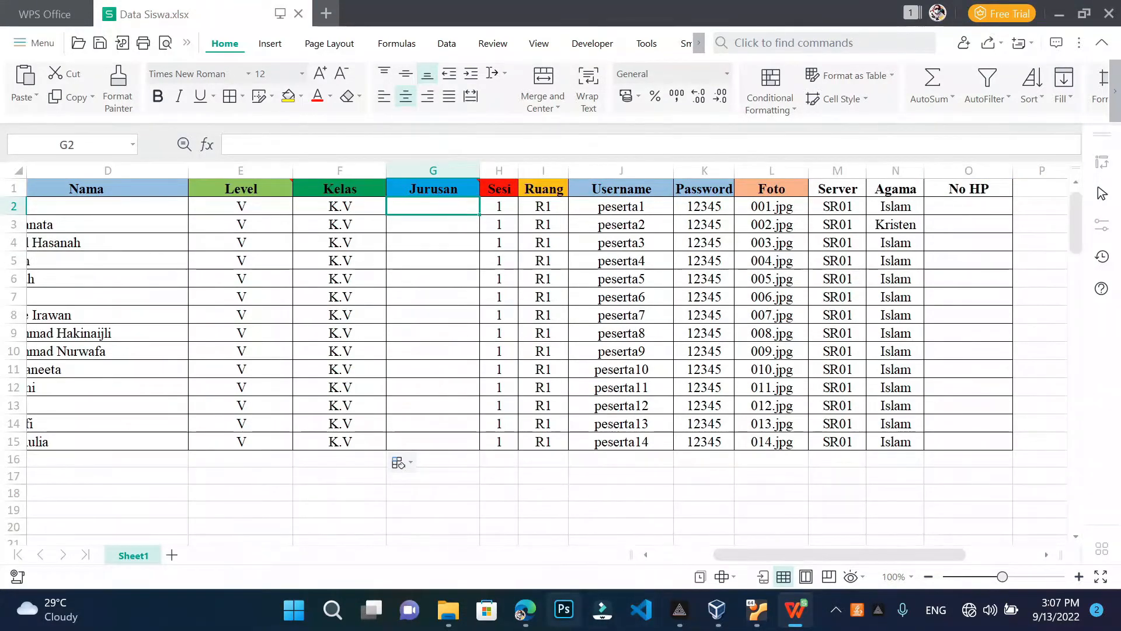
# Close the spreadsheet and Foto folder windows and dismiss the downloads list
pyautogui.click(1109, 12)
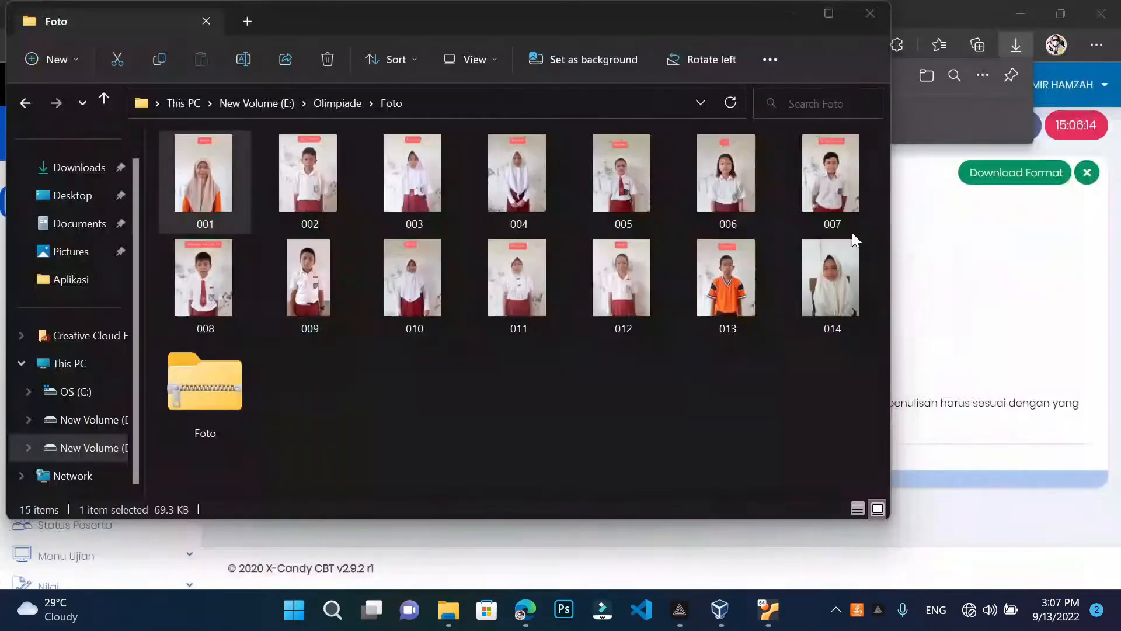
pyautogui.click(870, 13)
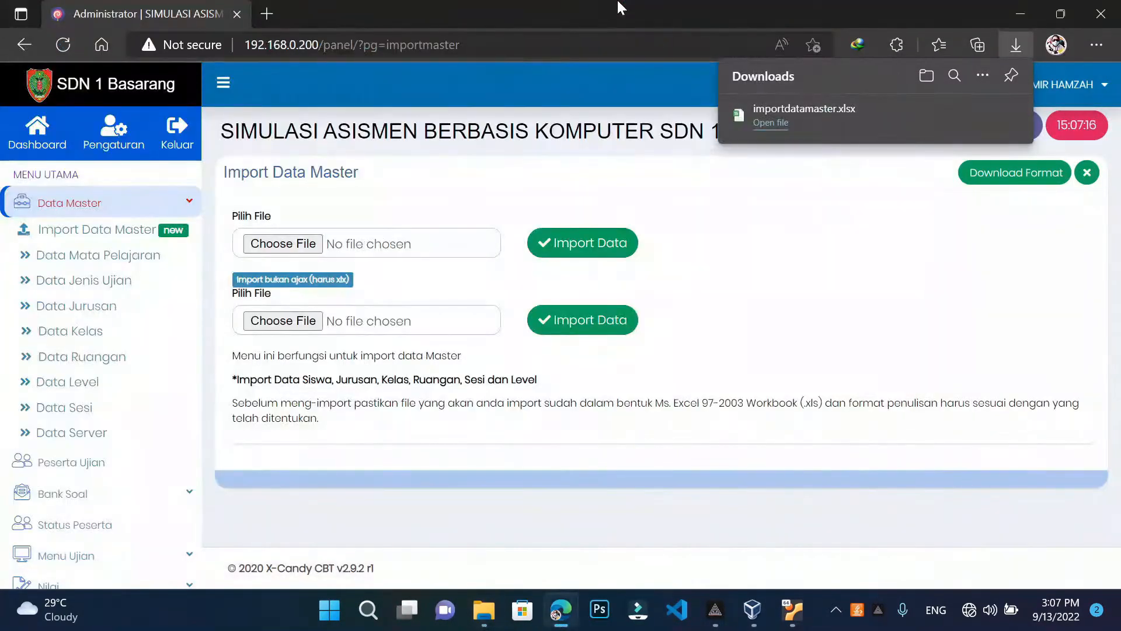
pyautogui.click(390, 351)
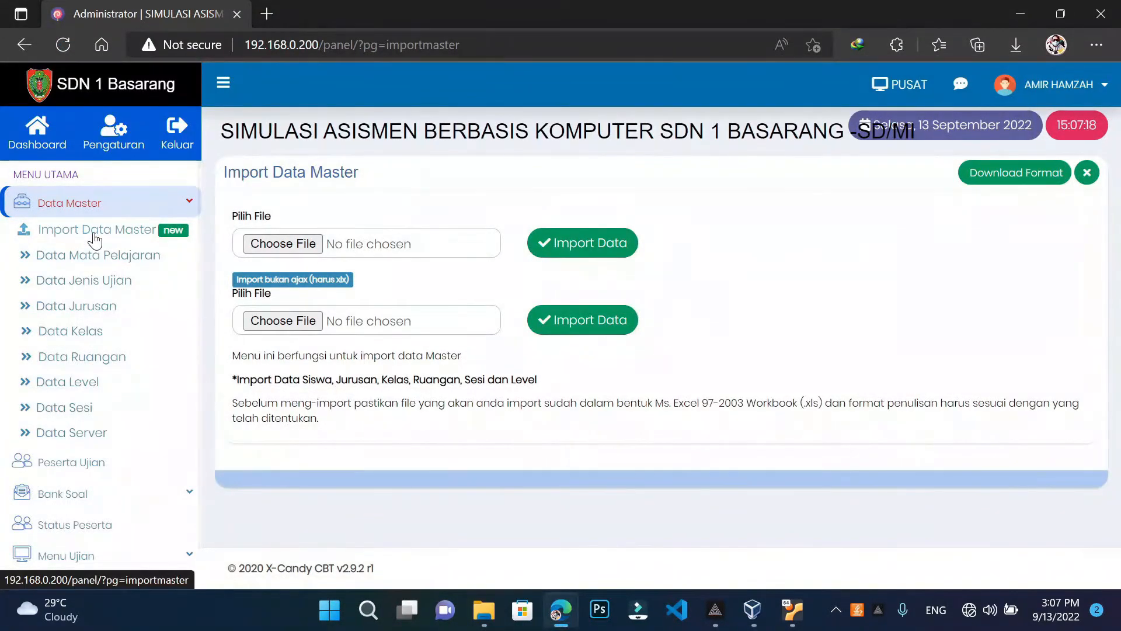
# Pick E:\Olimpiade\Data Siswa.xlsx as the Import Data Master file
pyautogui.click(283, 244)
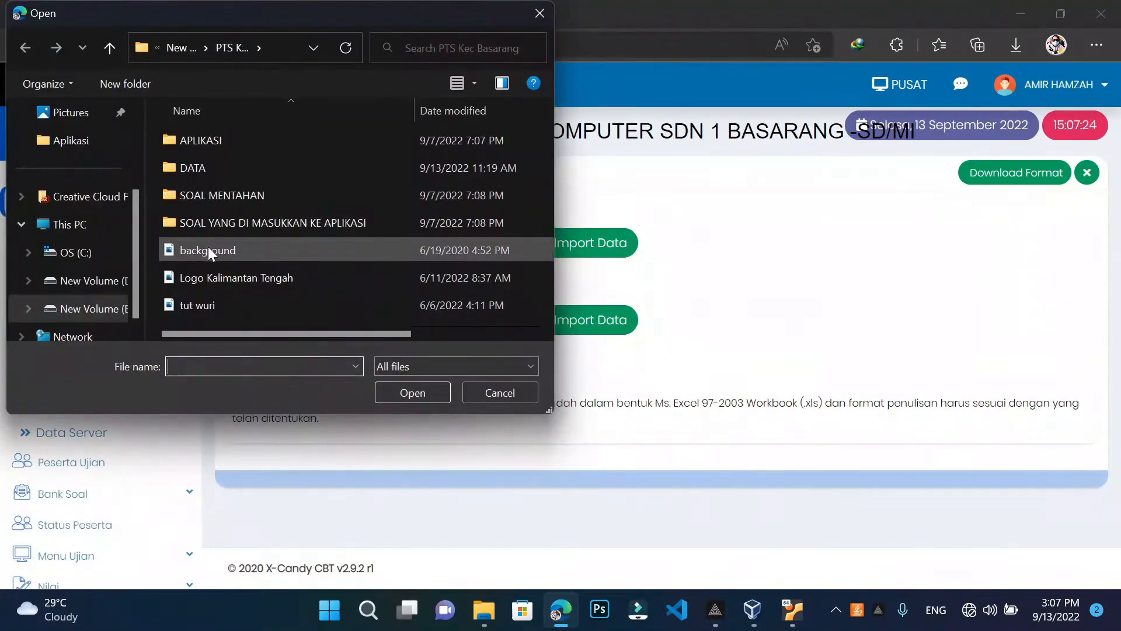
pyautogui.click(540, 13)
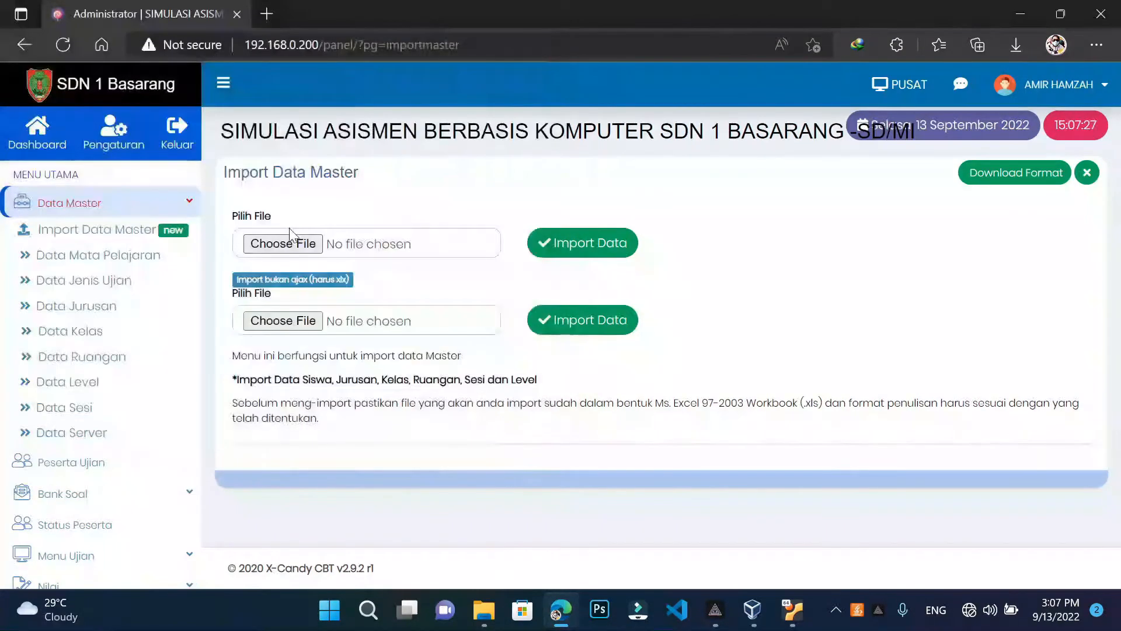
pyautogui.click(276, 245)
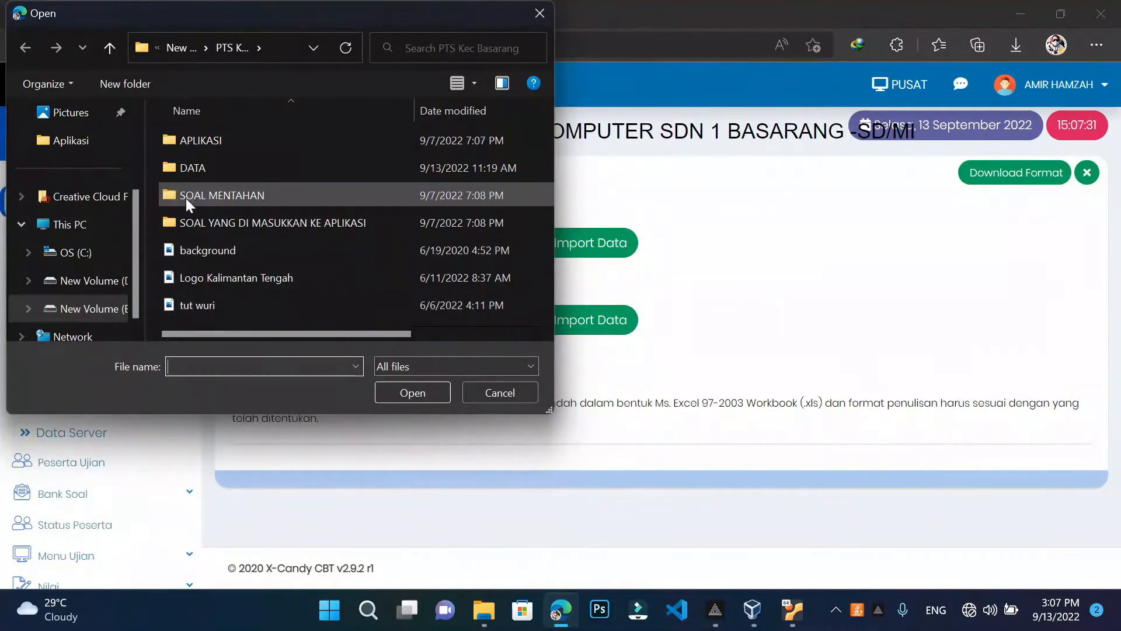
pyautogui.doubleClick(194, 166)
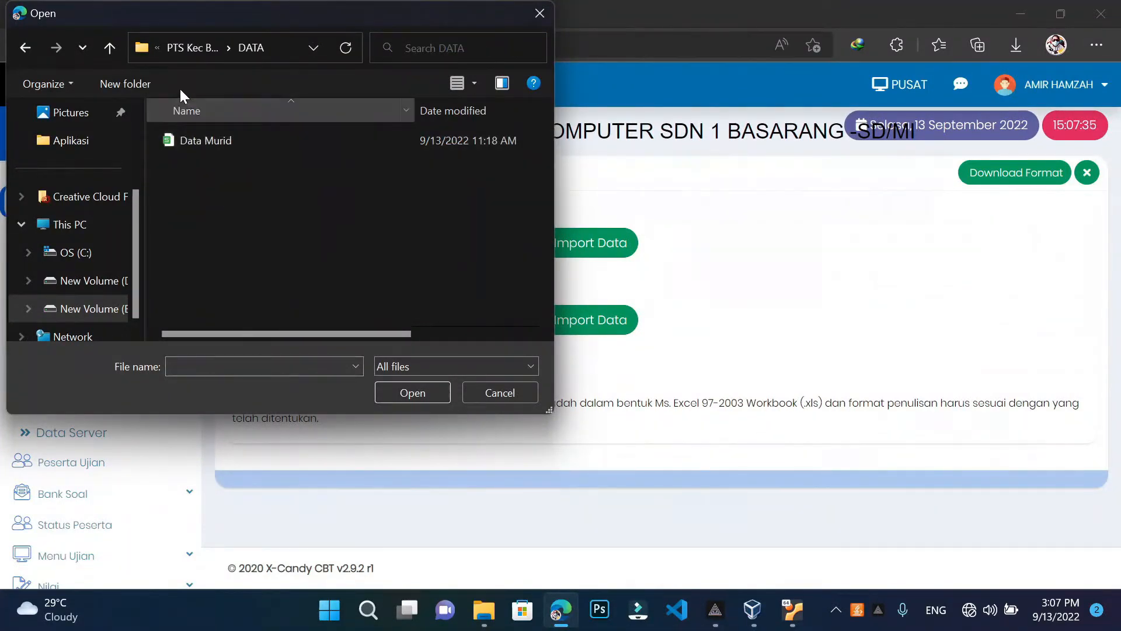
pyautogui.click(116, 44)
pyautogui.click(116, 44)
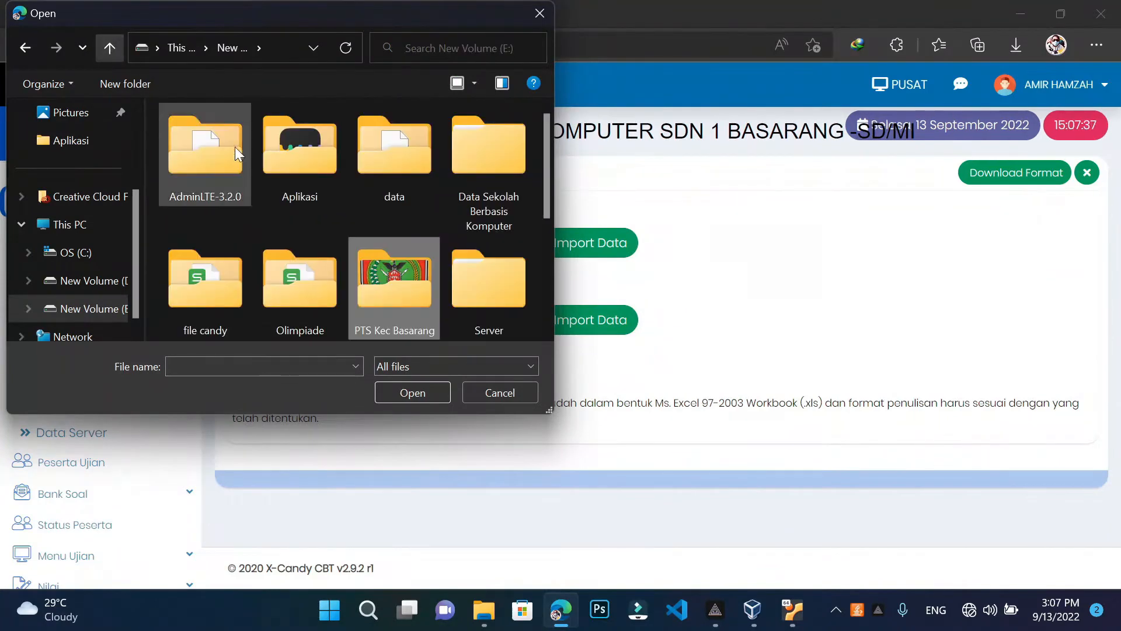
pyautogui.doubleClick(299, 278)
pyautogui.click(207, 251)
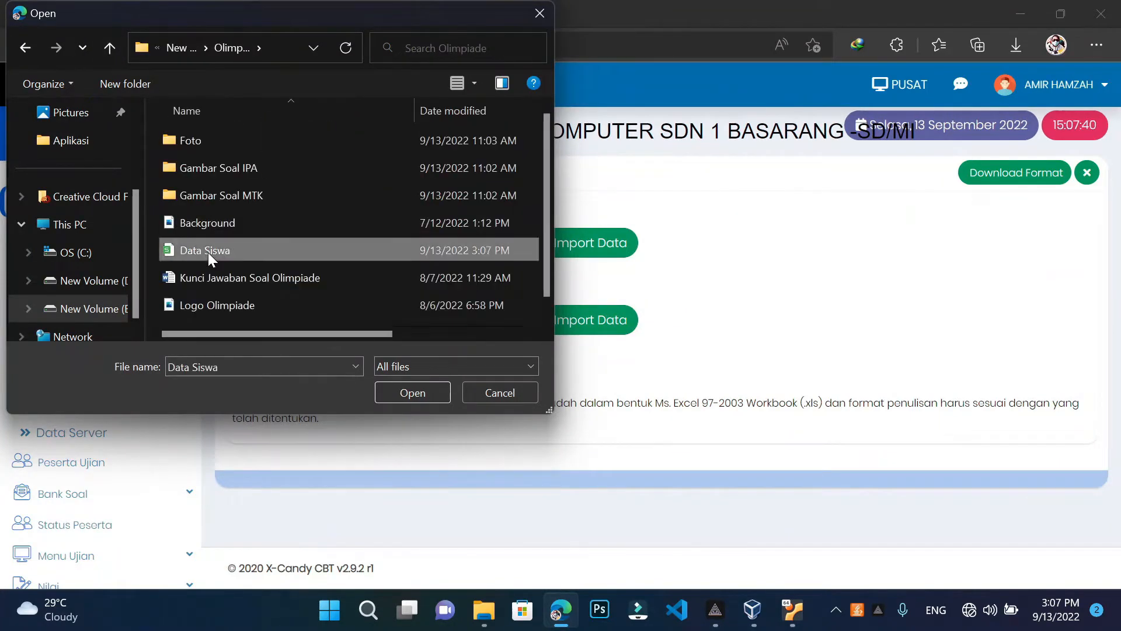
pyautogui.click(430, 397)
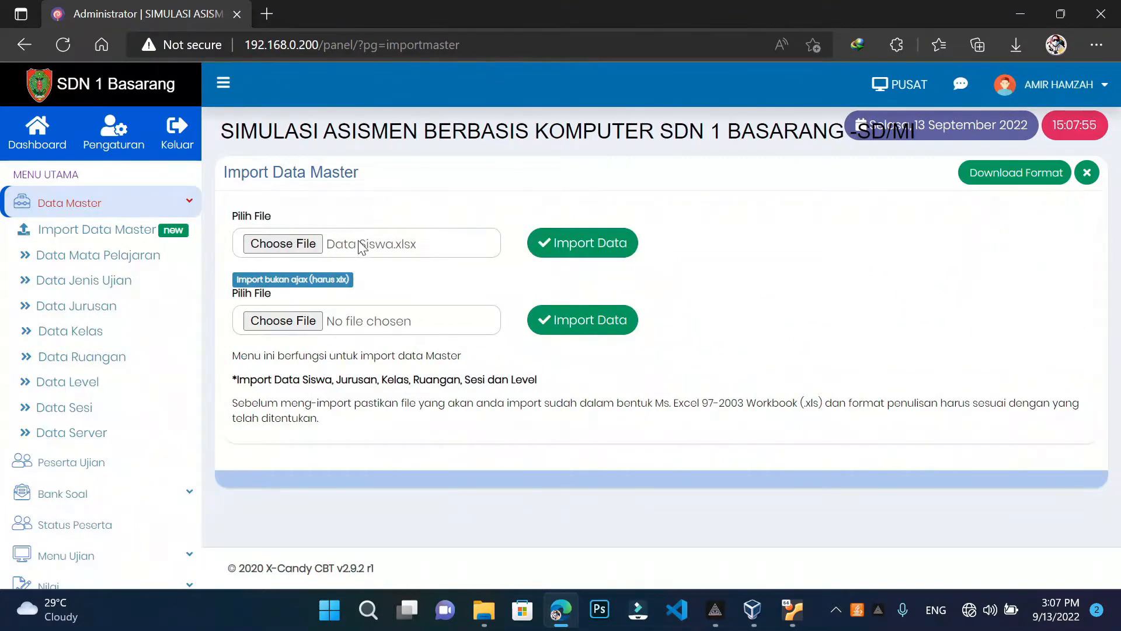
# Import the student data and open the exam participants list
pyautogui.click(605, 246)
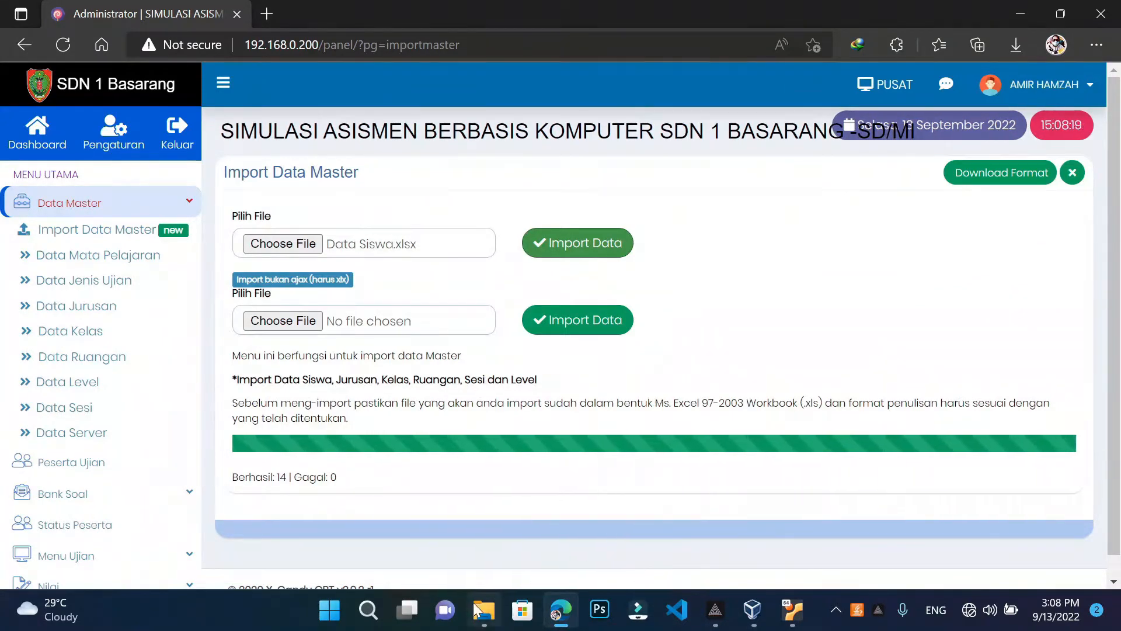
pyautogui.moveTo(486, 609)
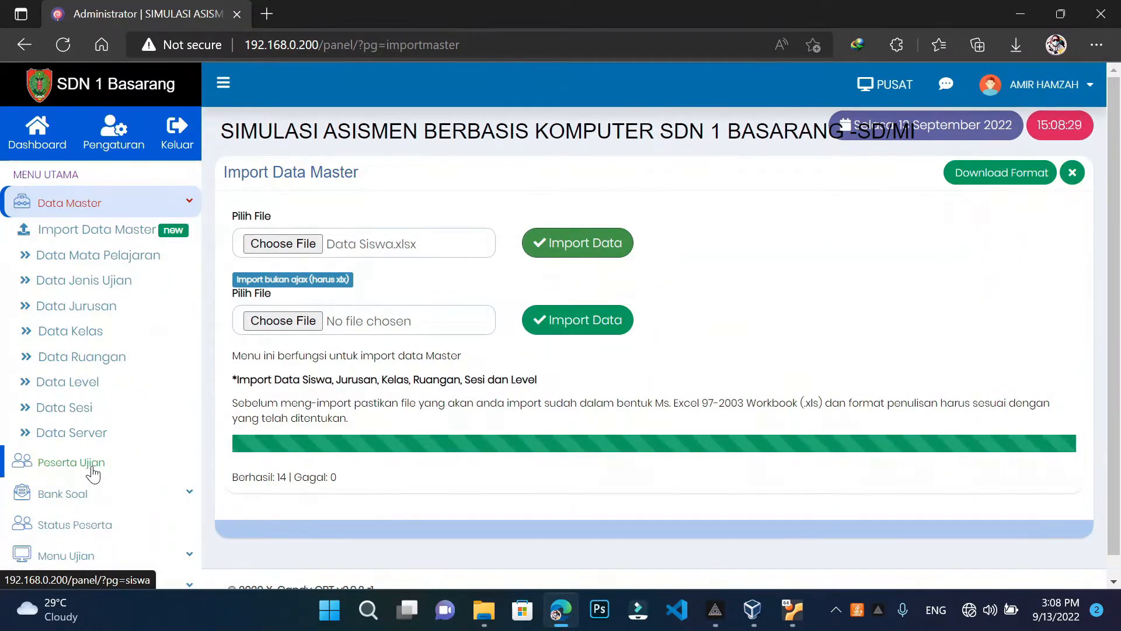
pyautogui.click(92, 469)
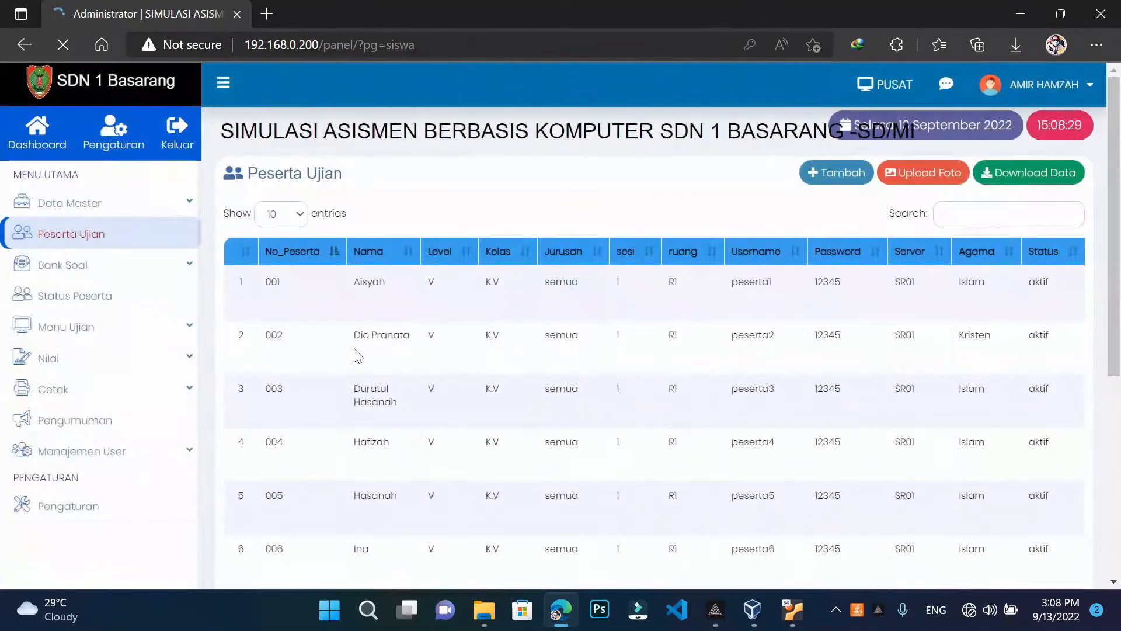
# Return to page 1 of the participant list and open the Upload Foto page
pyautogui.scroll(-5, 653, 333)
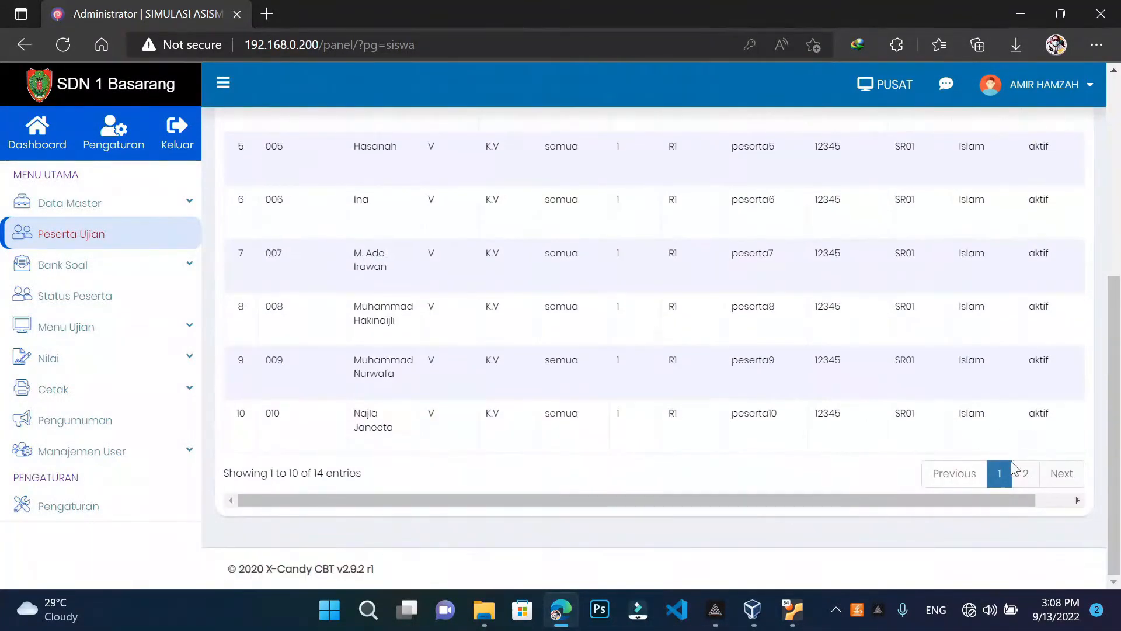
pyautogui.click(1031, 477)
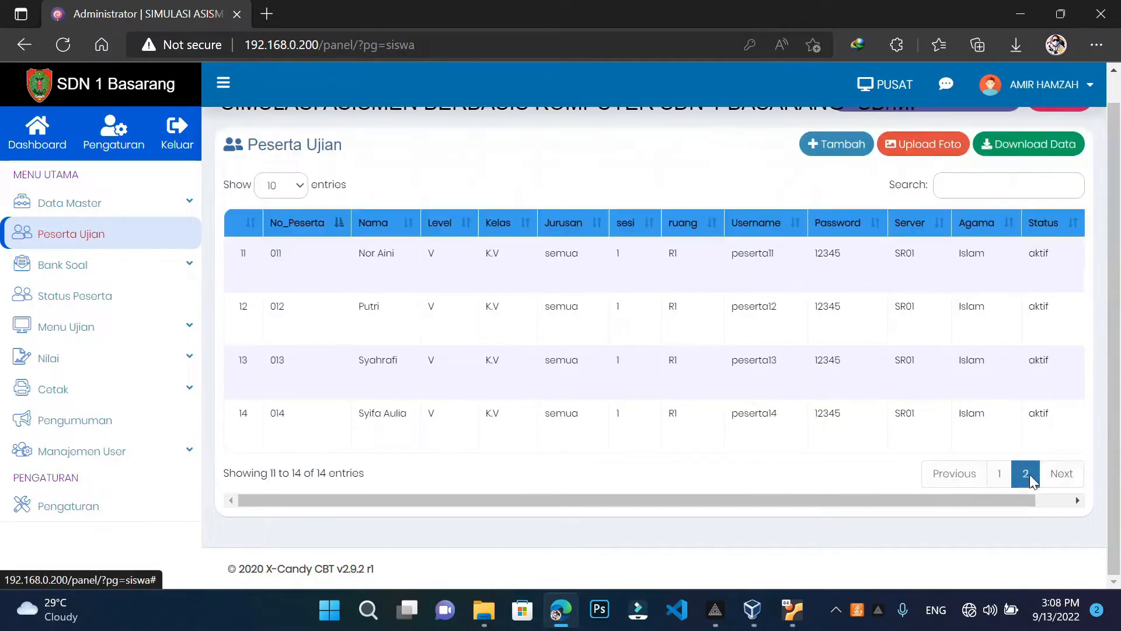
pyautogui.click(1000, 478)
pyautogui.scroll(5, 598, 363)
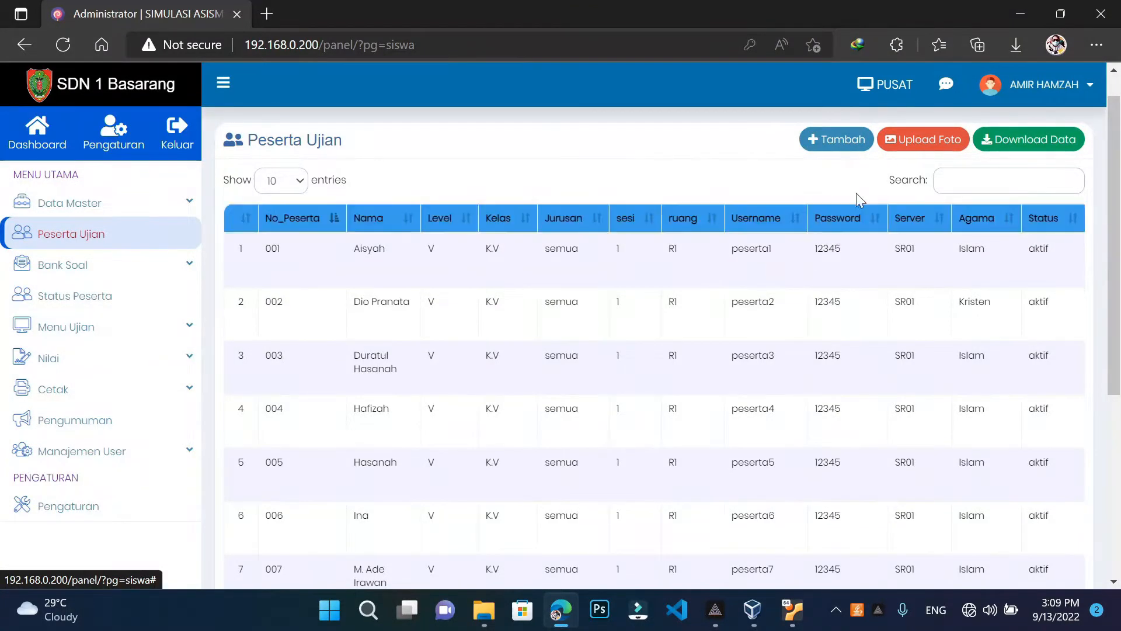
pyautogui.click(898, 151)
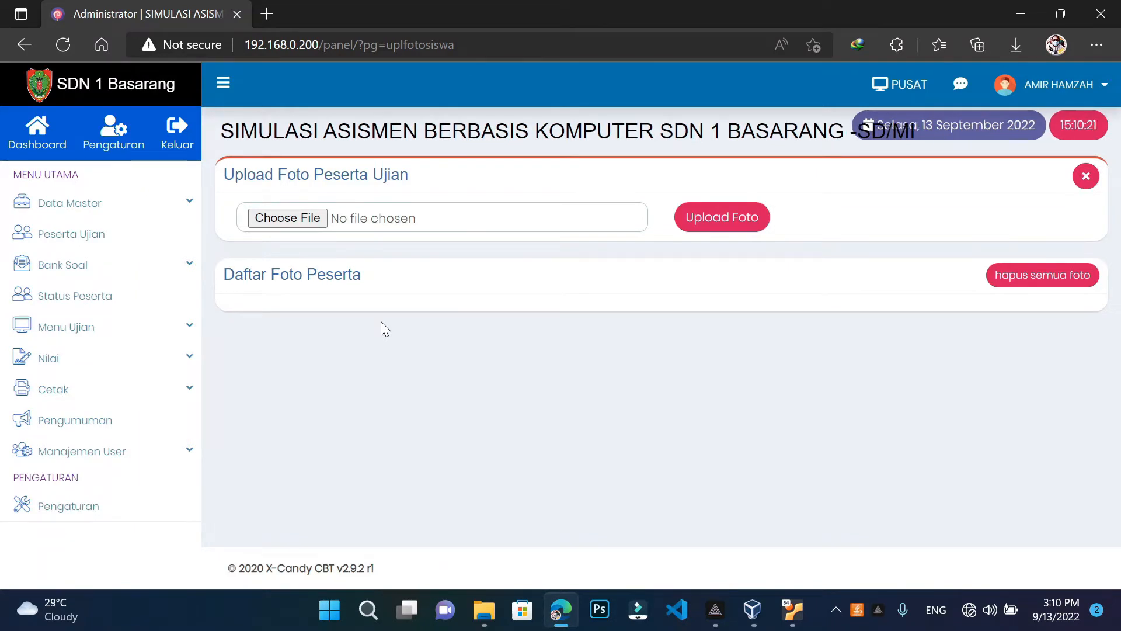
# Bring the Foto folder with photos 001–014 in front of the upload page
pyautogui.moveTo(484, 610)
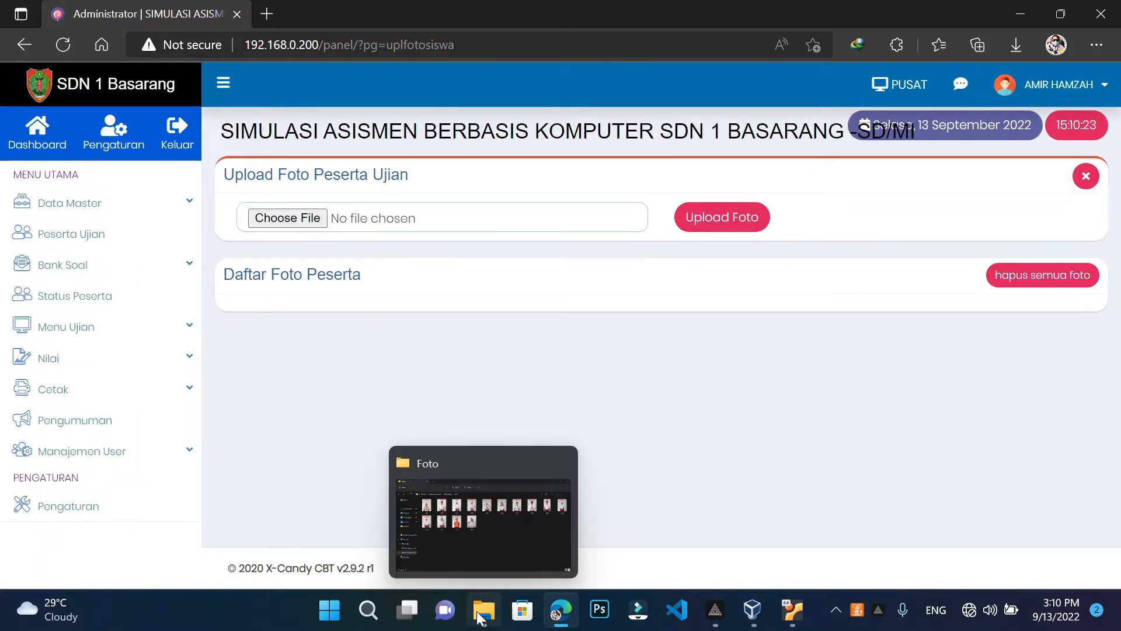
pyautogui.click(492, 555)
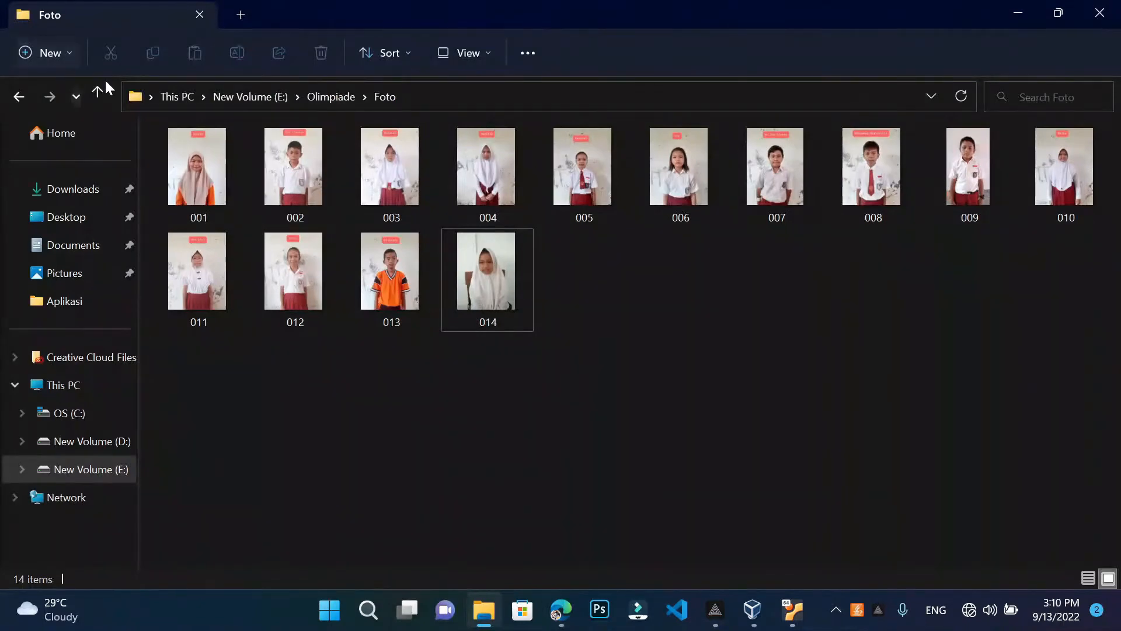
# Move from Foto up to the Olimpiade folder and select the Data Siswa workbook
pyautogui.click(97, 92)
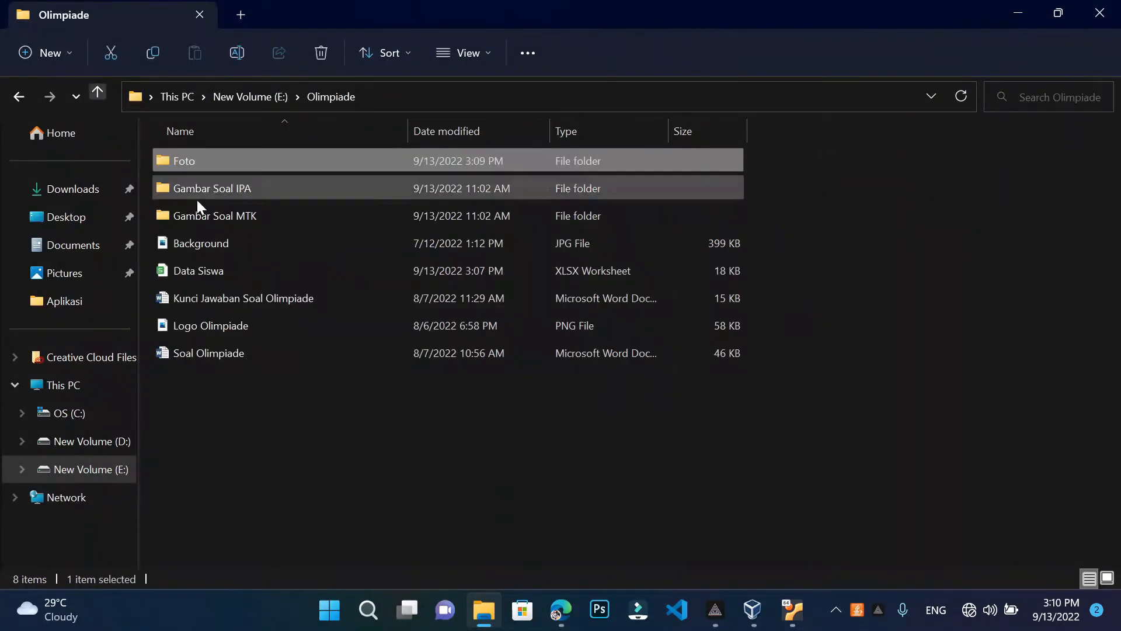
pyautogui.doubleClick(215, 163)
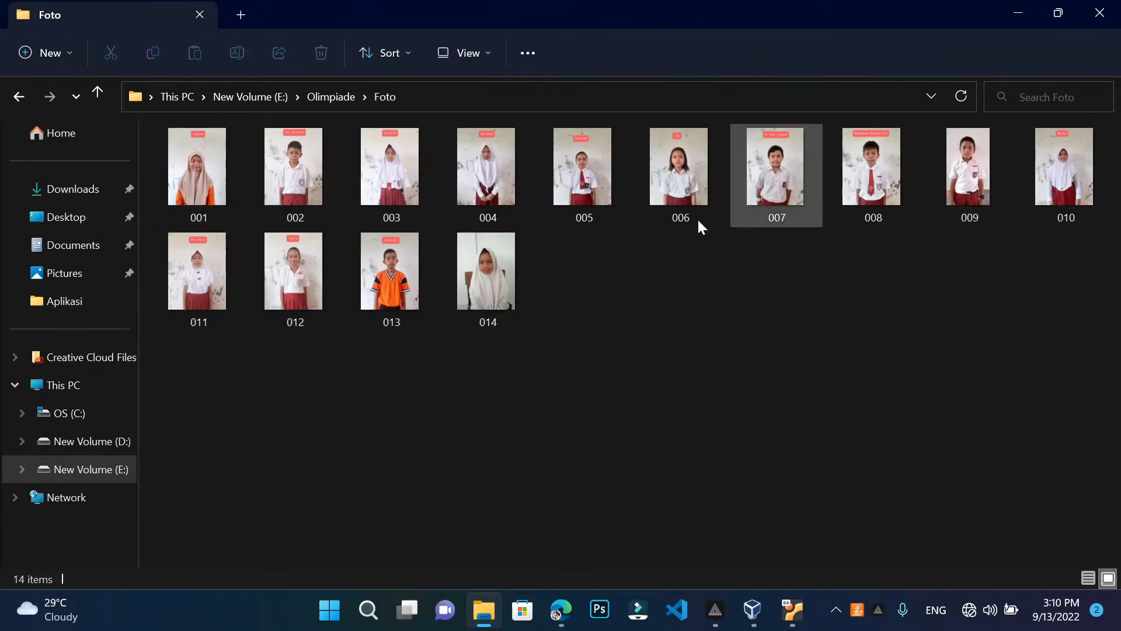
pyautogui.click(92, 89)
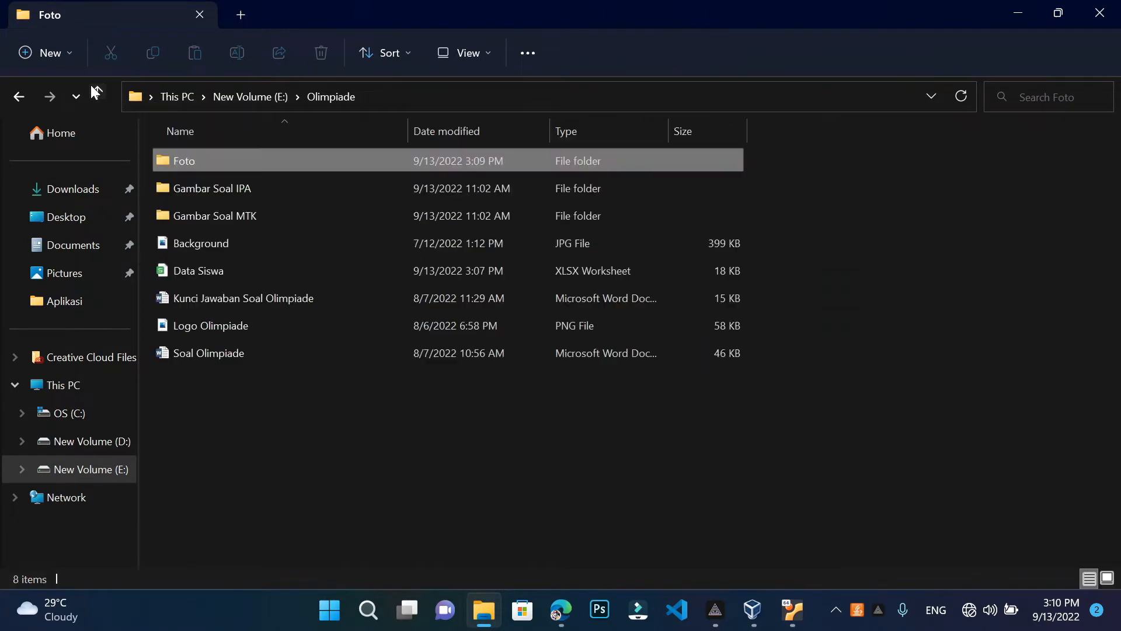
pyautogui.click(204, 273)
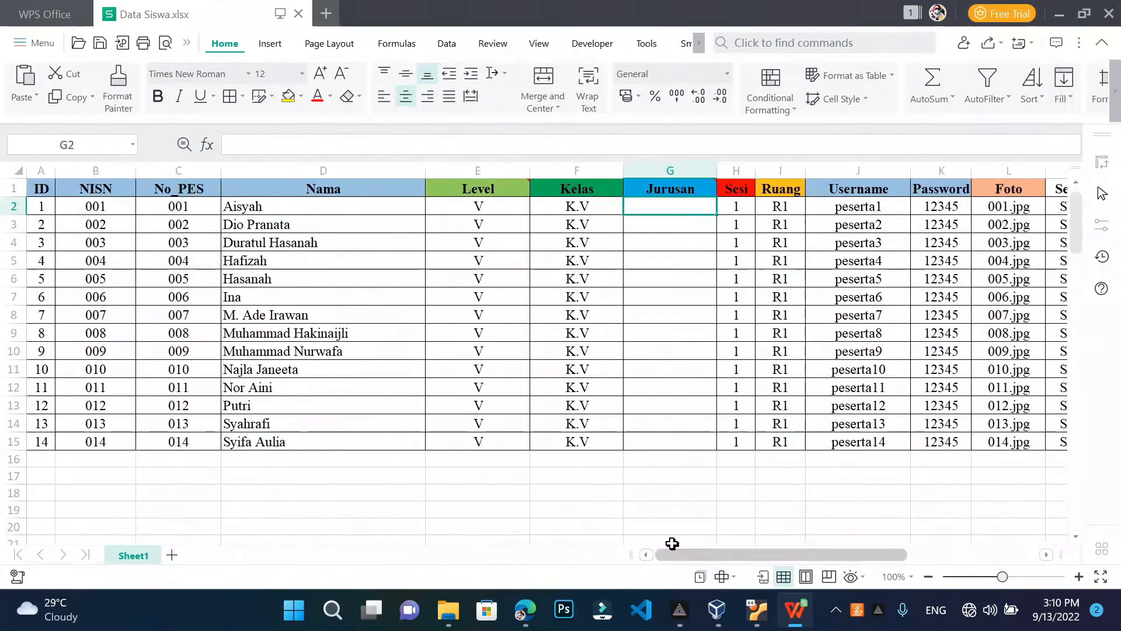
pyautogui.moveTo(710, 555); pyautogui.dragTo(670, 552)
pyautogui.click(168, 217)
pyautogui.click(173, 206)
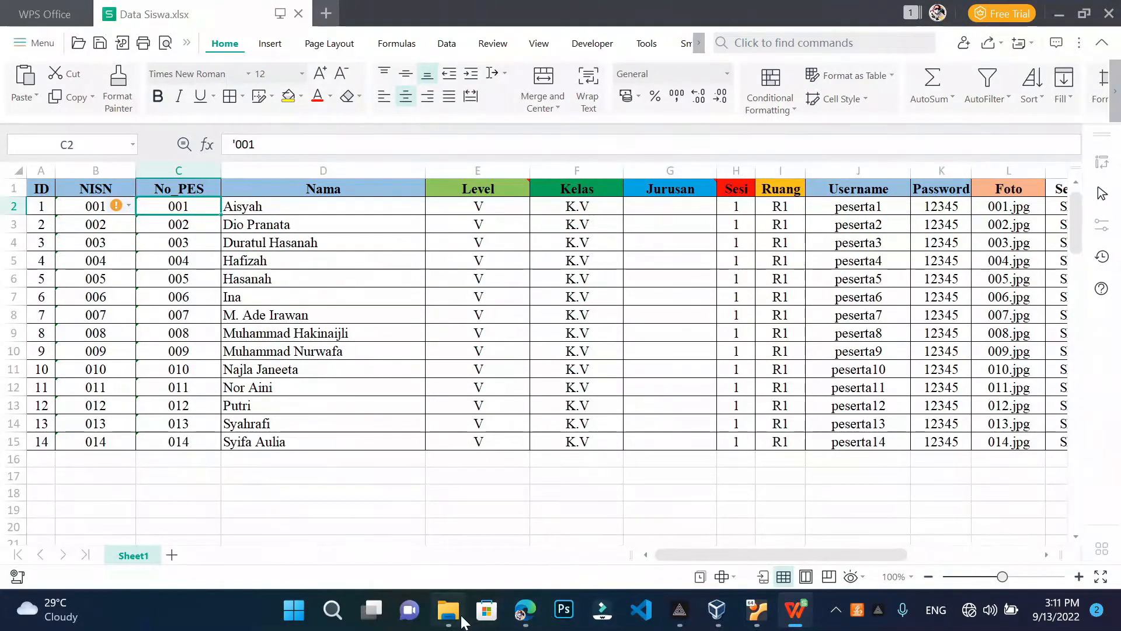
pyautogui.moveTo(449, 611)
pyautogui.click(493, 528)
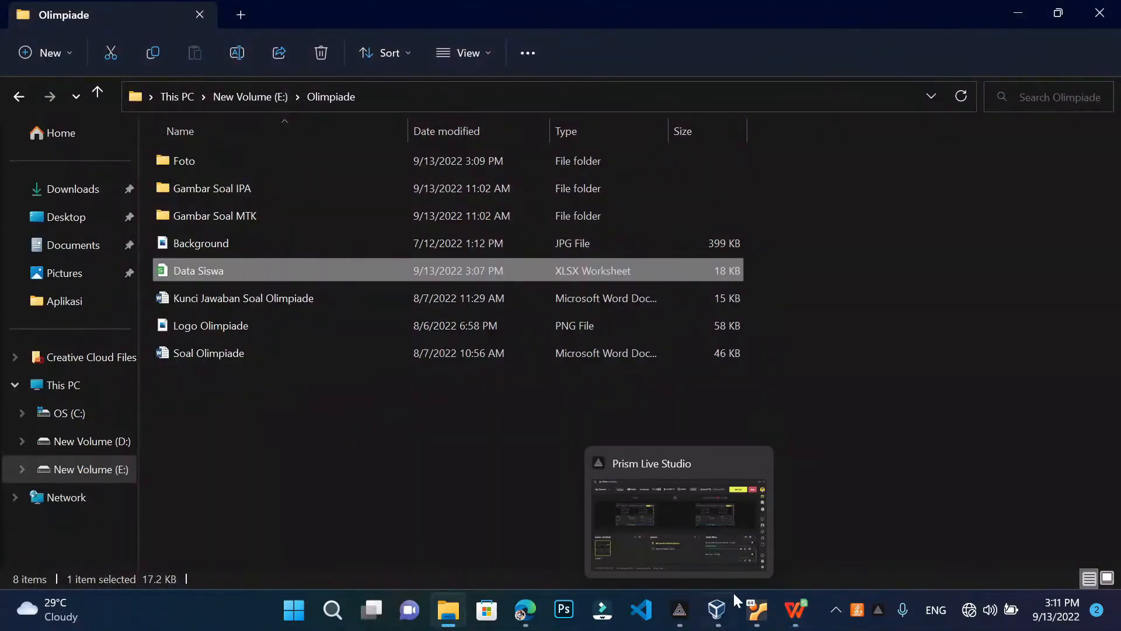
pyautogui.click(207, 176)
pyautogui.doubleClick(208, 165)
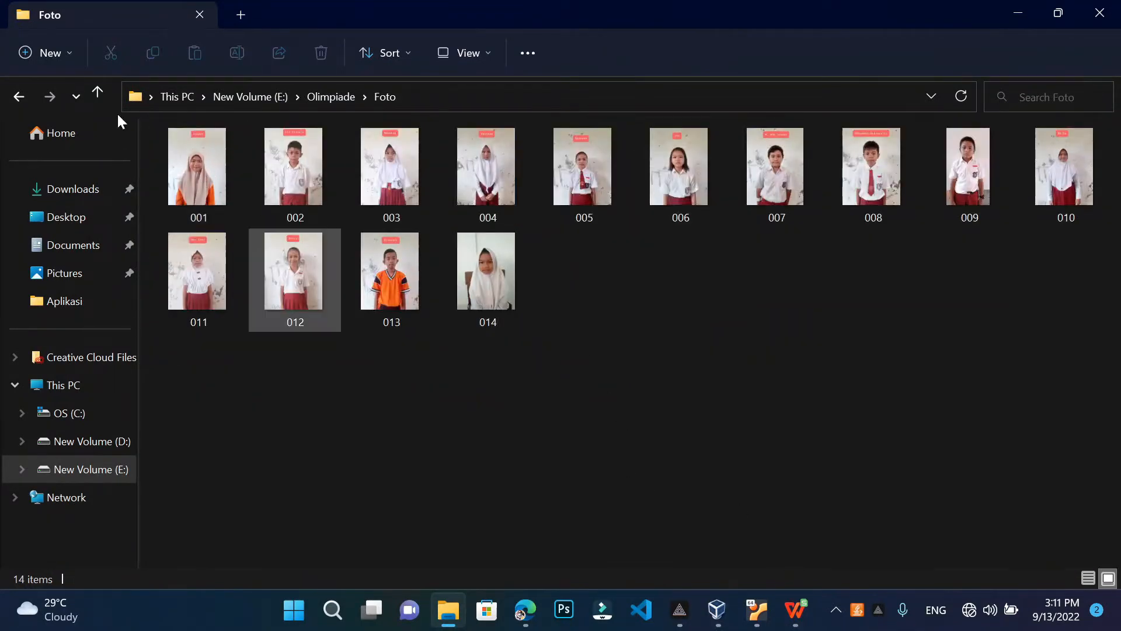
pyautogui.click(797, 619)
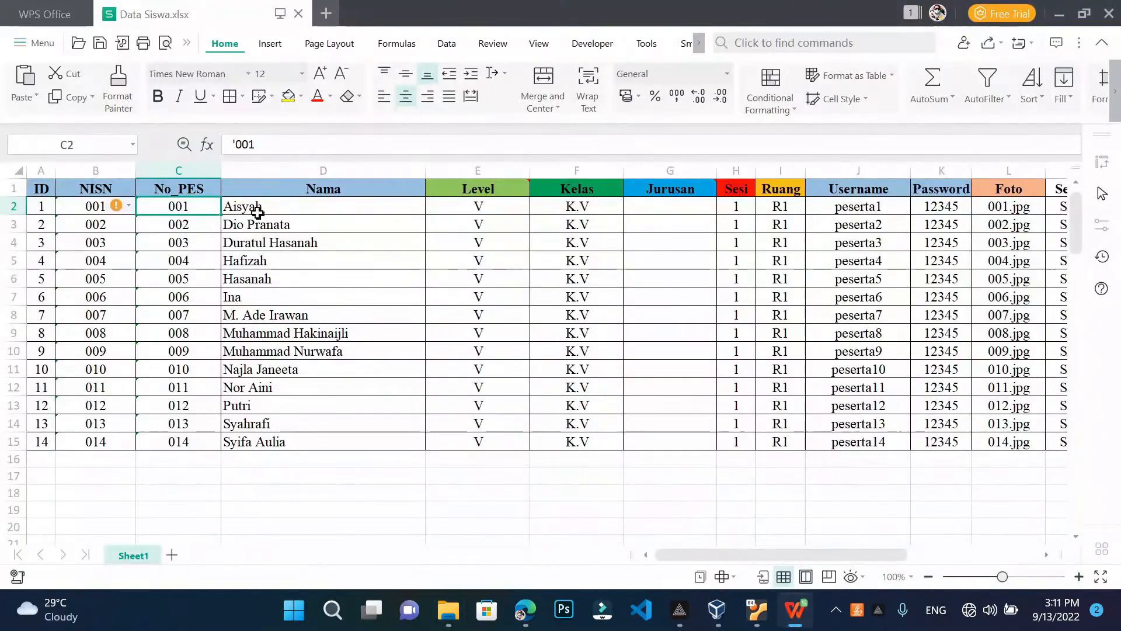
pyautogui.click(1013, 205)
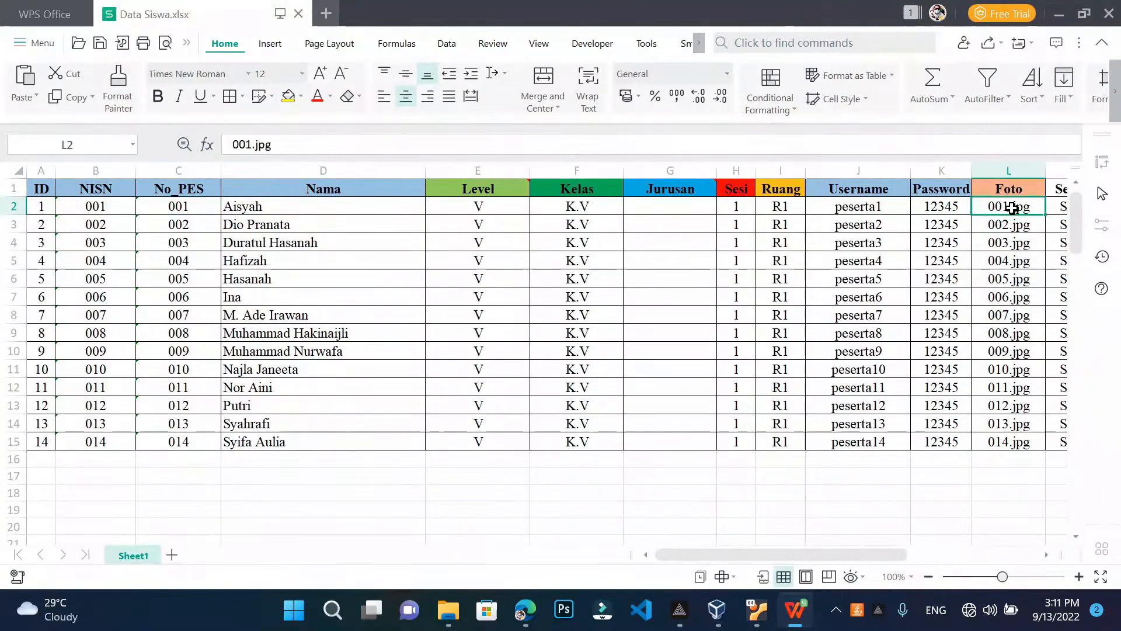
pyautogui.click(1009, 228)
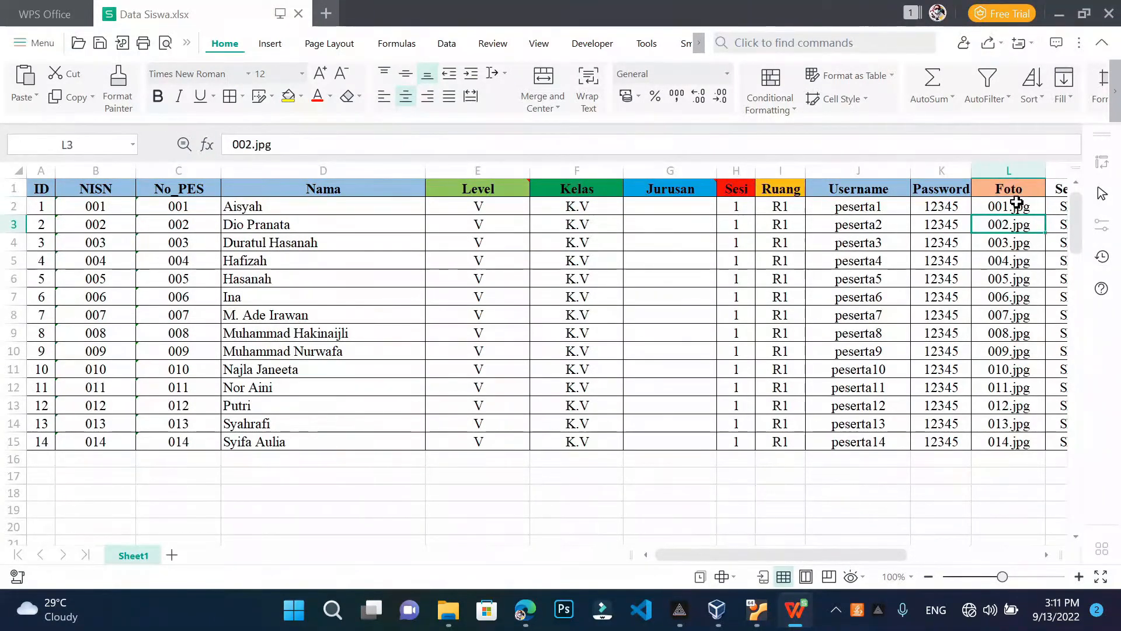
pyautogui.click(1013, 204)
pyautogui.click(1007, 221)
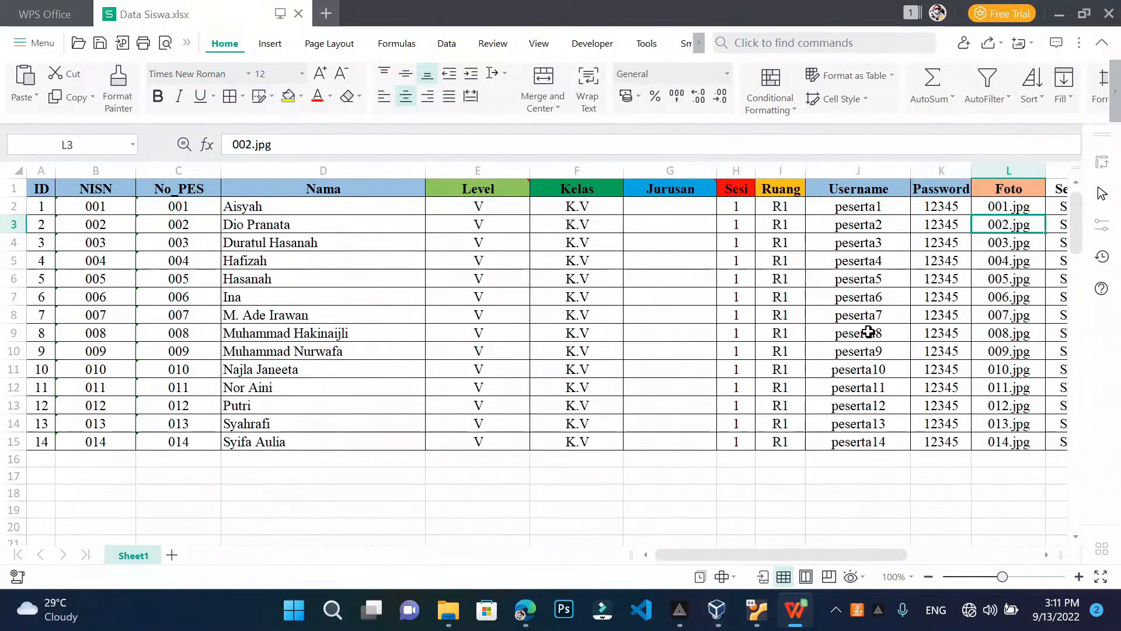
pyautogui.click(996, 209)
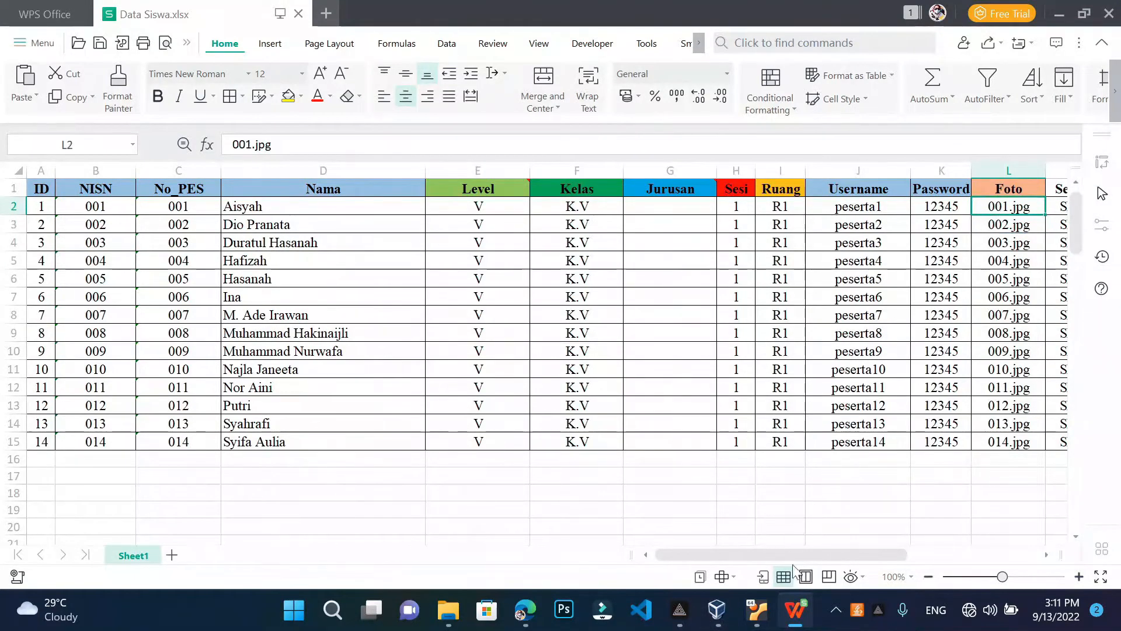
# Check the No_PES values in C2:C15, then box-select photos 001–014 in the Foto folder
pyautogui.moveTo(448, 610)
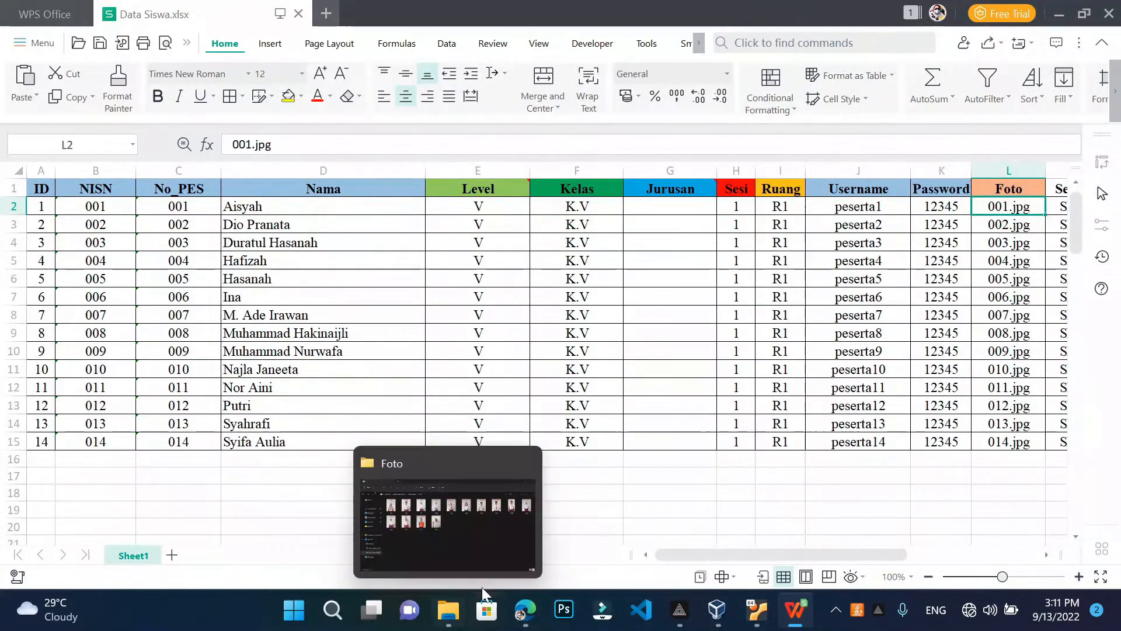
pyautogui.click(449, 513)
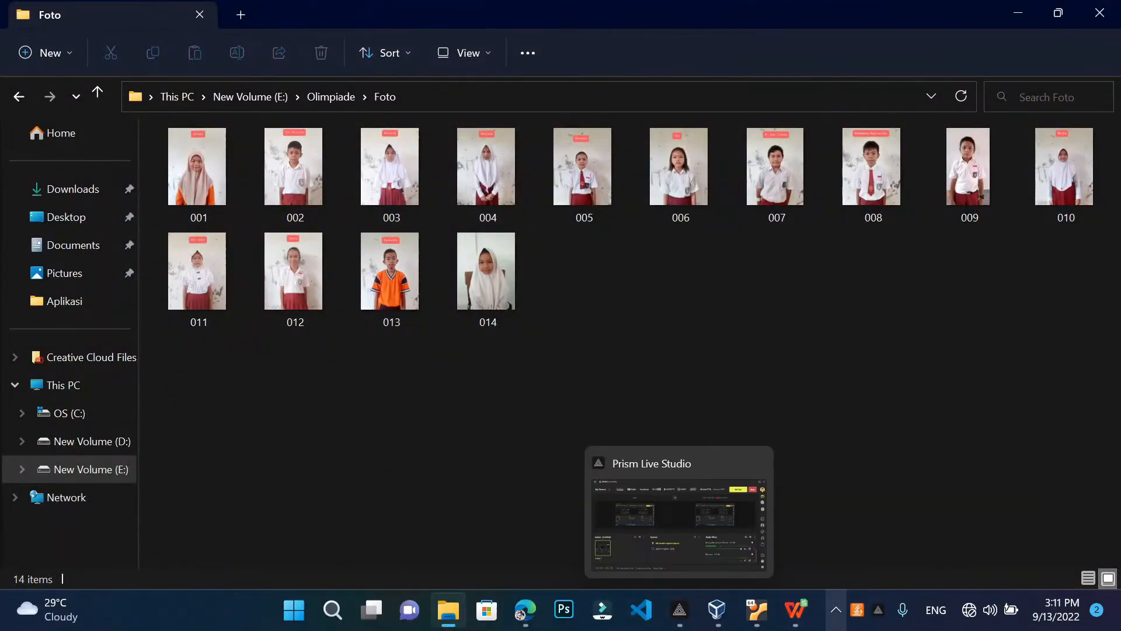
pyautogui.click(796, 609)
pyautogui.moveTo(168, 214); pyautogui.dragTo(179, 442)
pyautogui.click(560, 524)
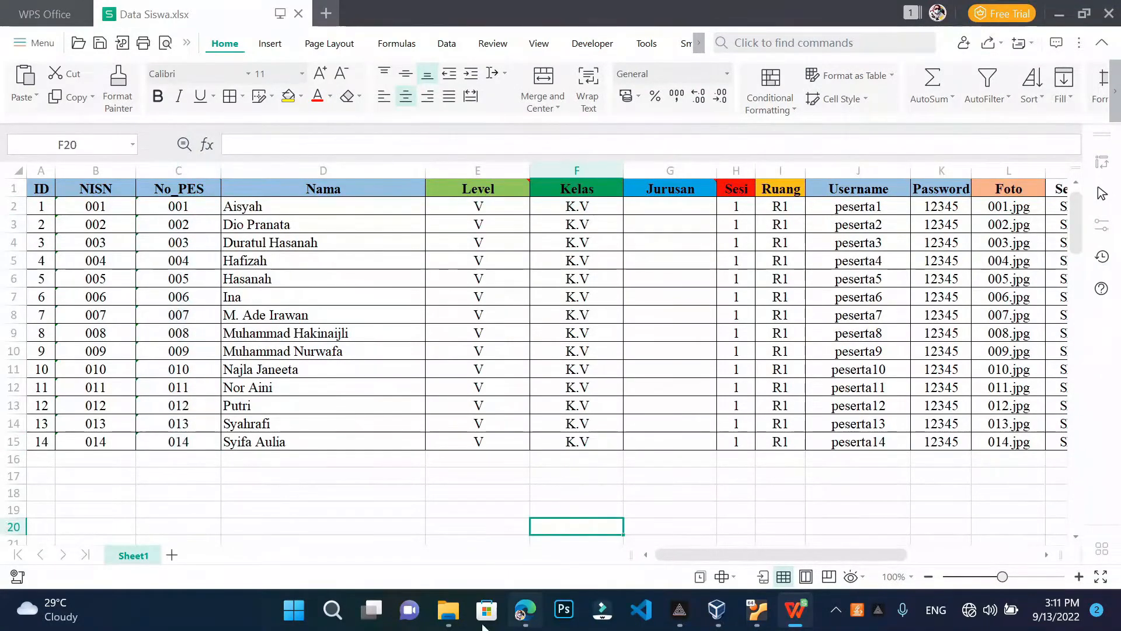
pyautogui.click(448, 610)
pyautogui.moveTo(192, 418); pyautogui.dragTo(1070, 127)
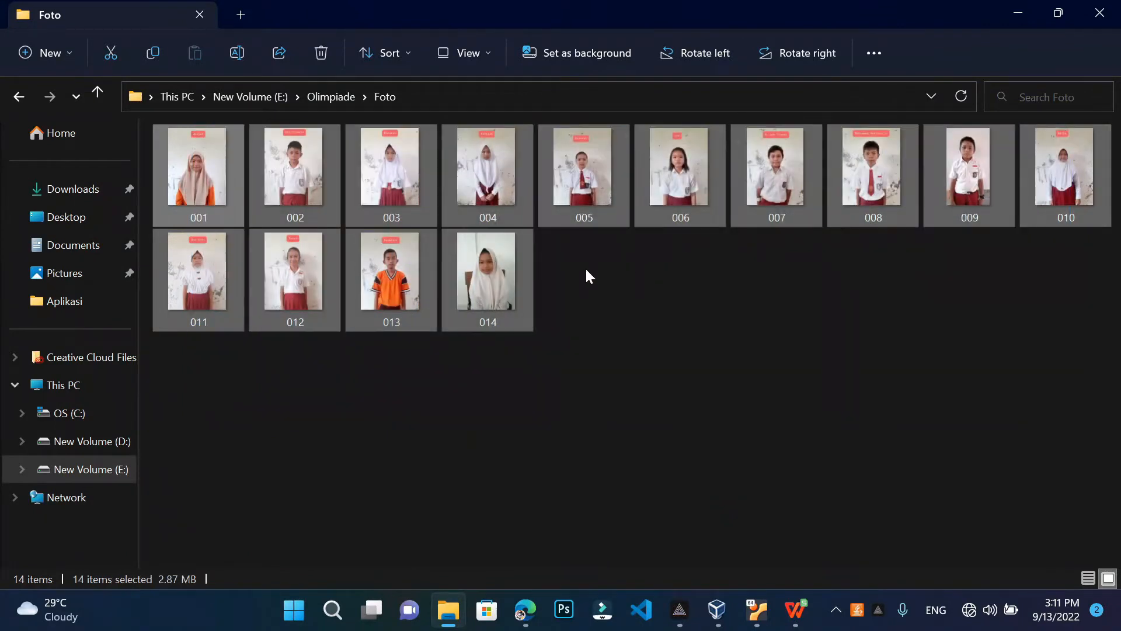
# Pack the 14 selected photos into a ZIP archive, Foto.zip, with WinRAR
pyautogui.rightClick(505, 288)
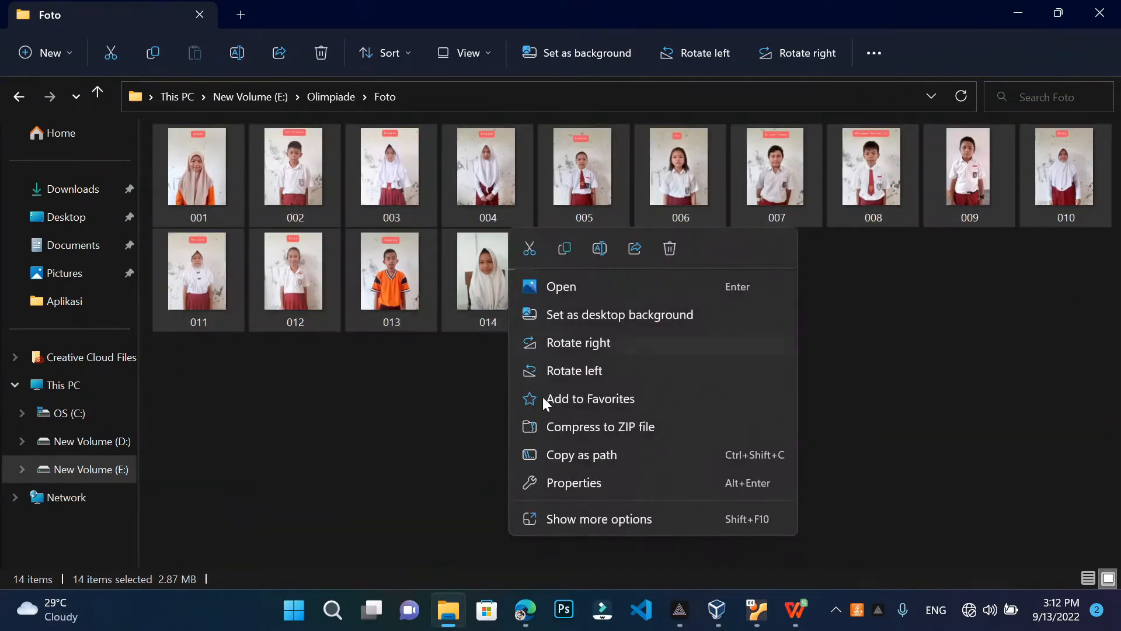
pyautogui.click(597, 518)
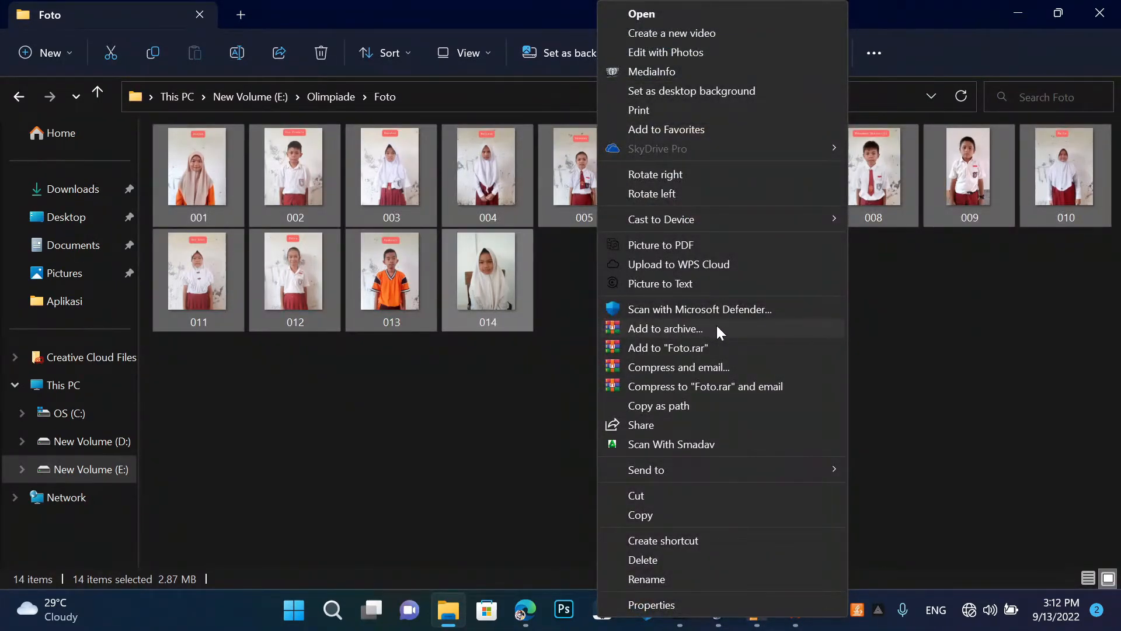
pyautogui.click(666, 328)
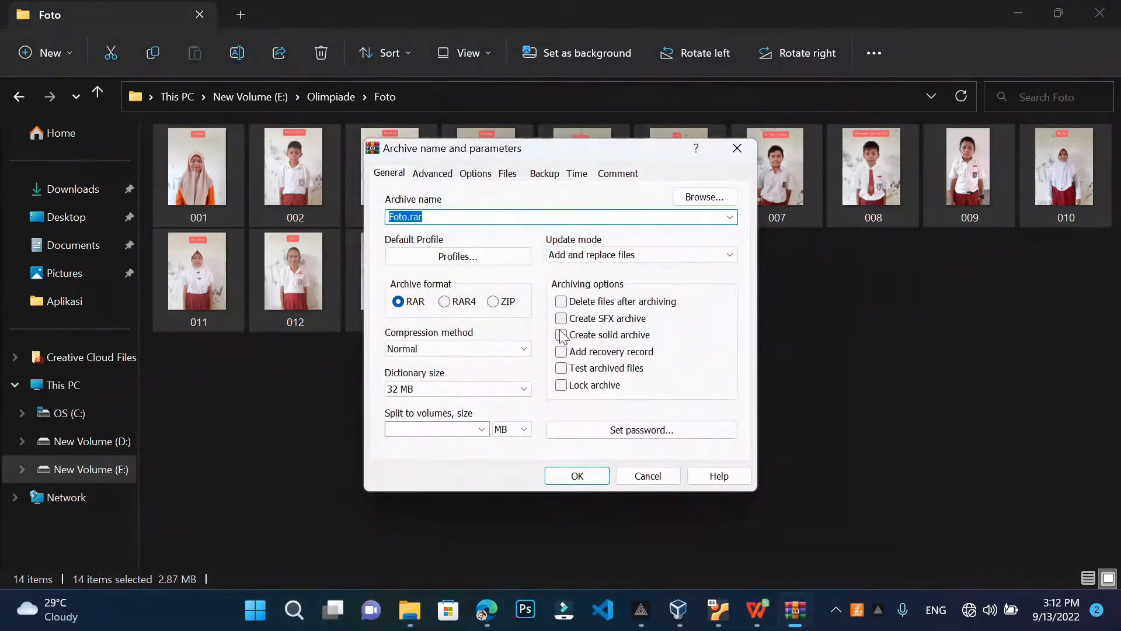
pyautogui.click(494, 301)
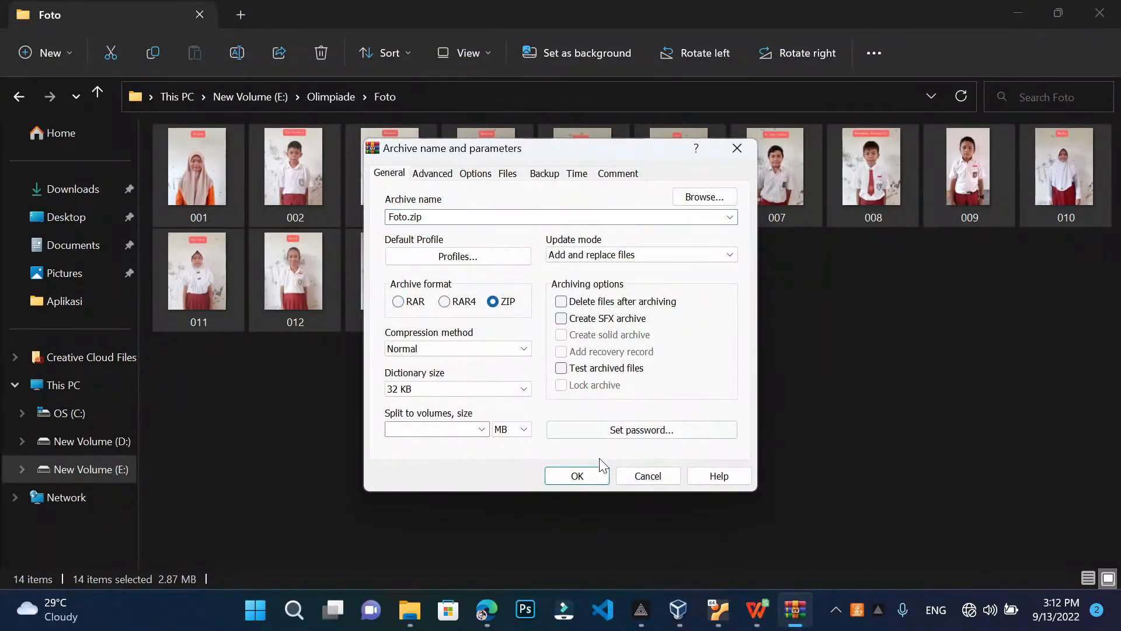
pyautogui.click(597, 478)
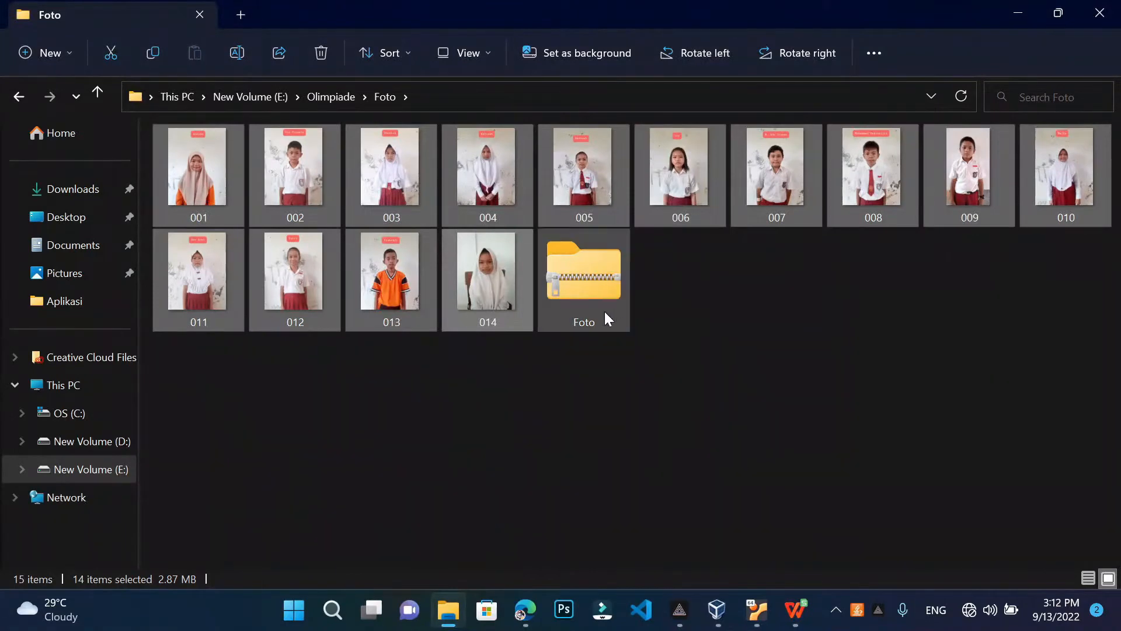
pyautogui.click(447, 450)
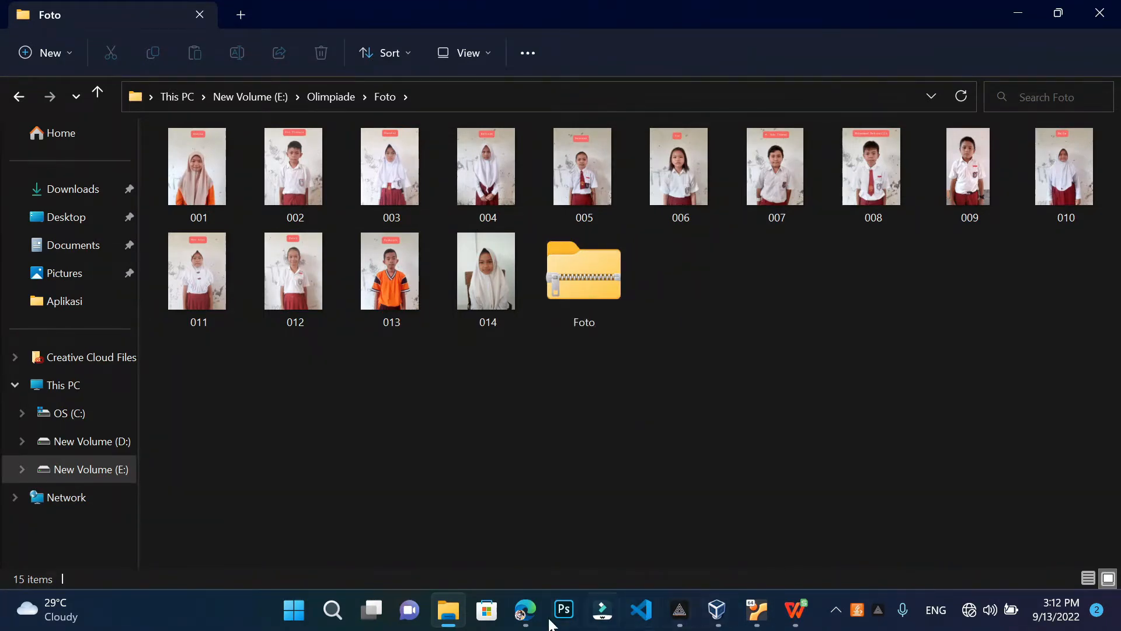
# Choose Foto\Foto.zip on the upload page and upload it, listing all 14 photos
pyautogui.click(524, 609)
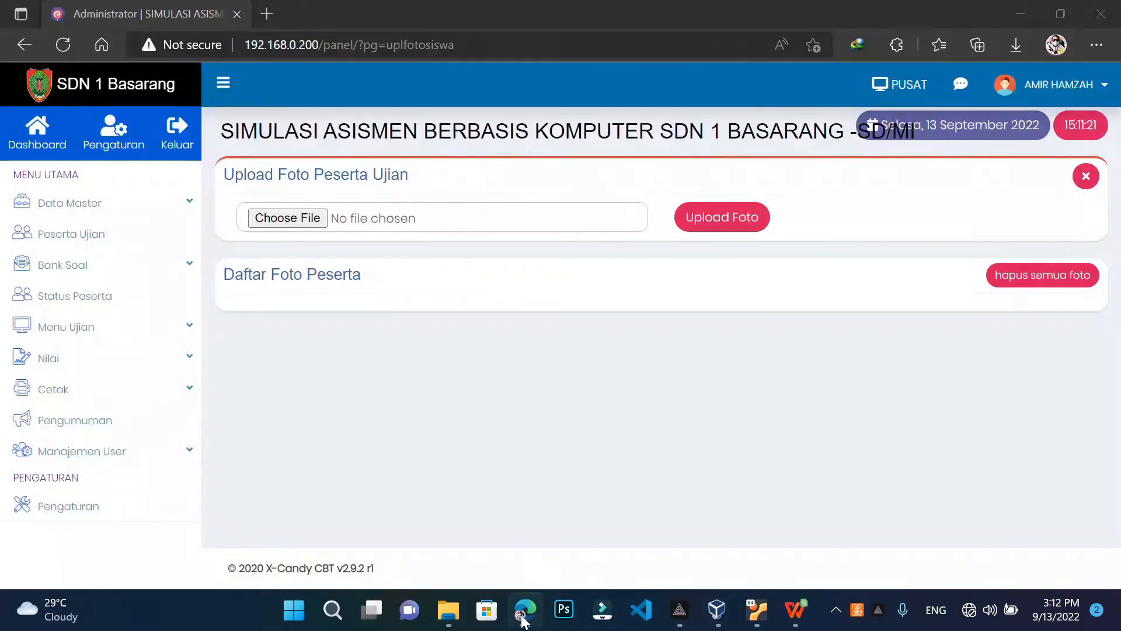
pyautogui.click(299, 224)
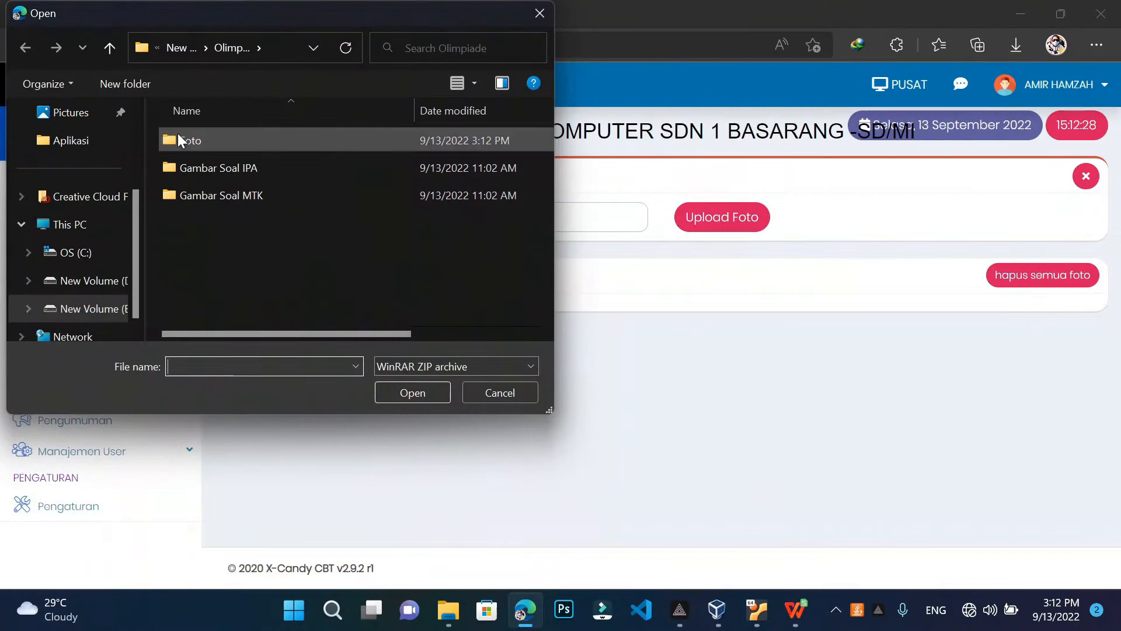
pyautogui.doubleClick(181, 137)
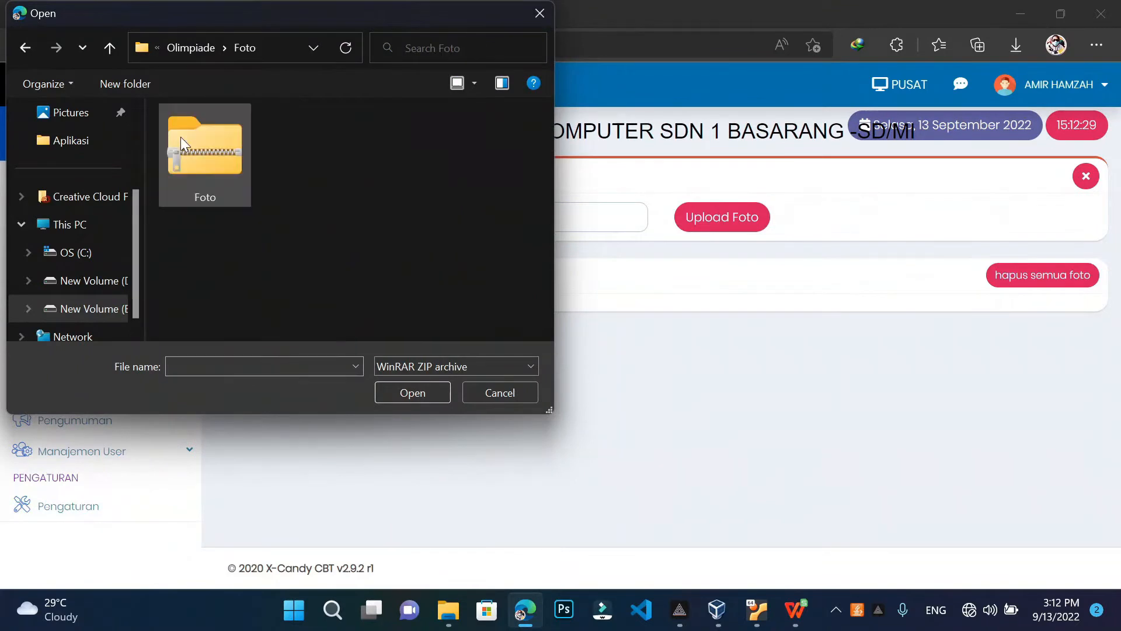
pyautogui.click(195, 153)
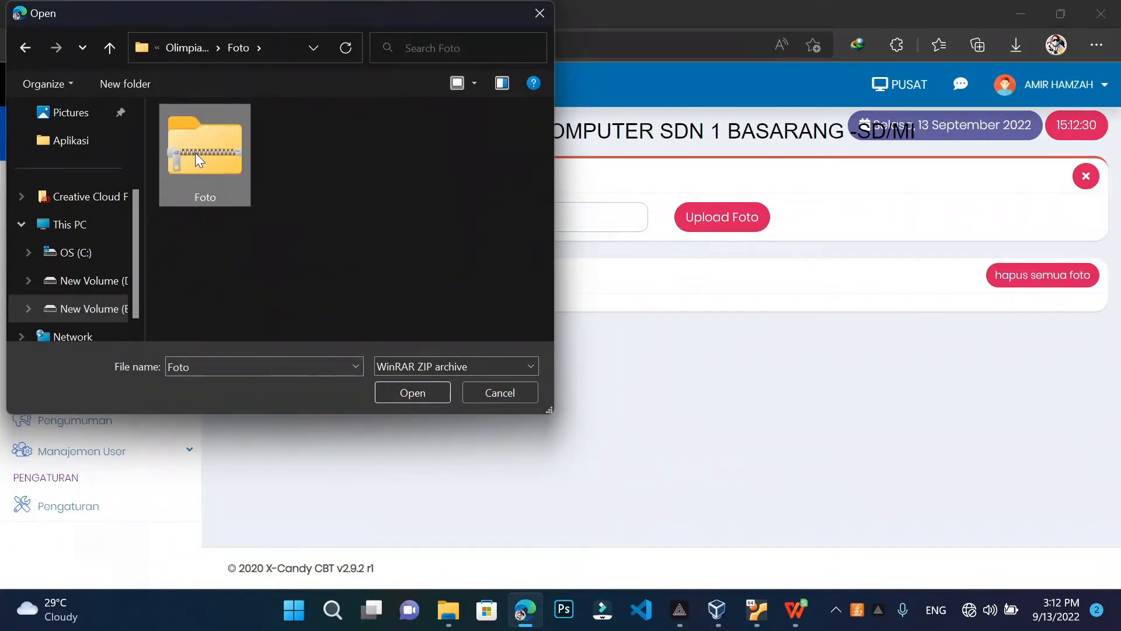
pyautogui.click(413, 393)
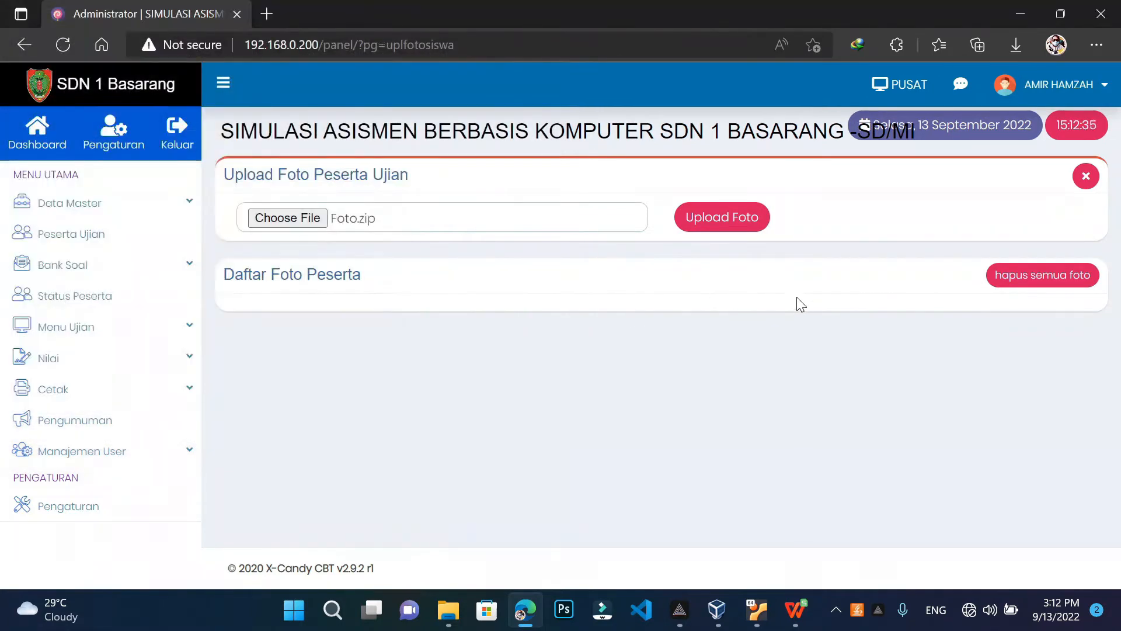
pyautogui.click(743, 225)
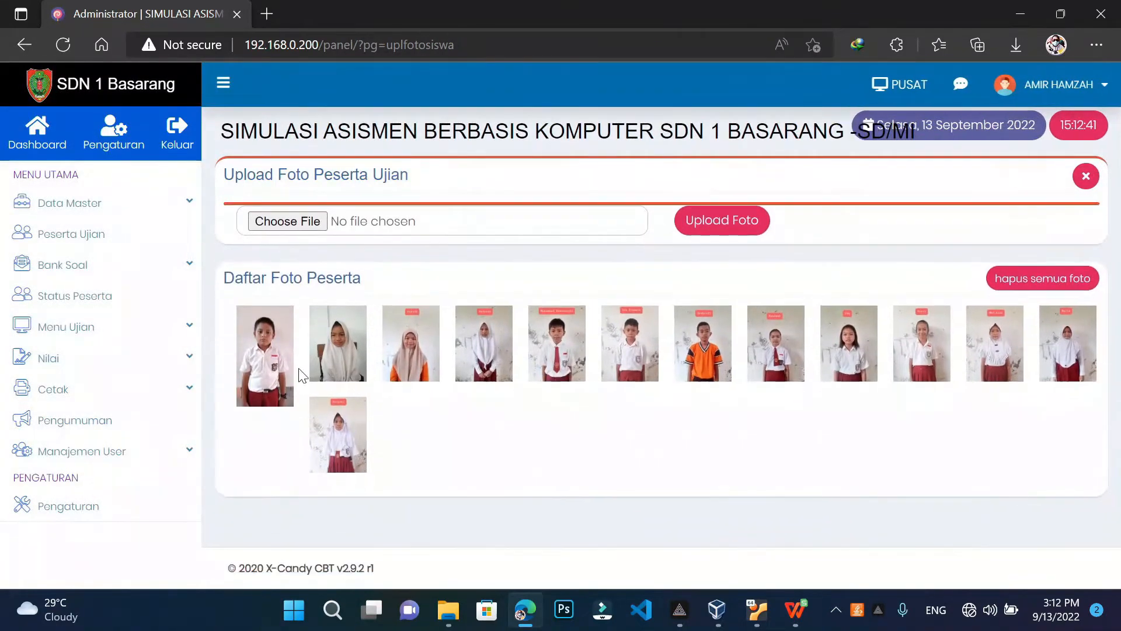
# Open Cetak > Cetak Kartu and select class K.V for the participant cards
pyautogui.click(95, 399)
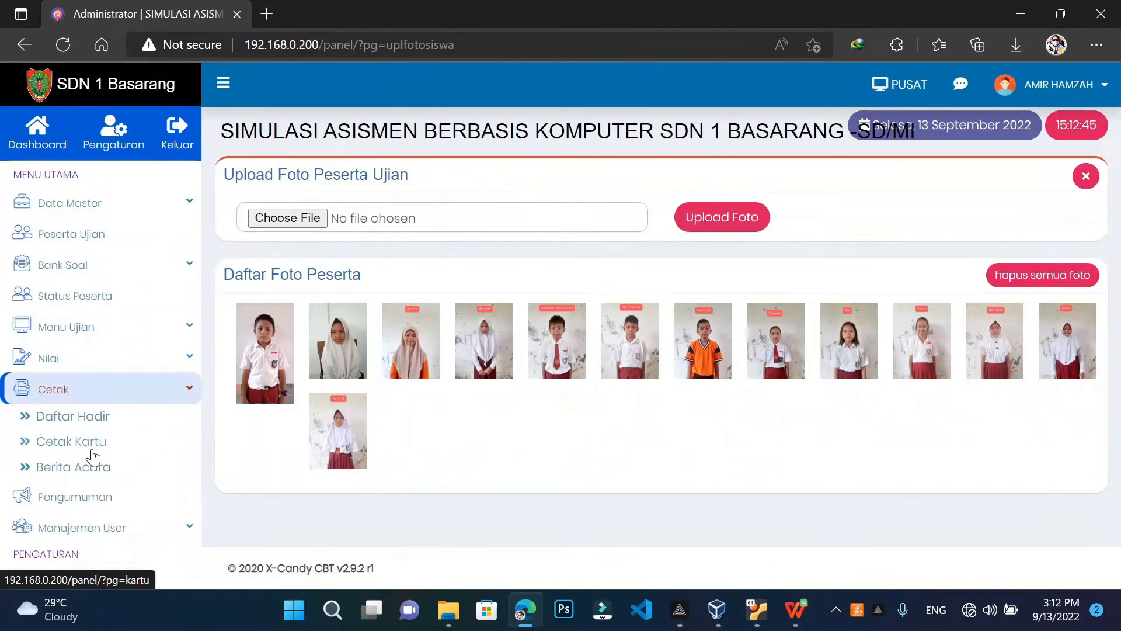
pyautogui.click(93, 443)
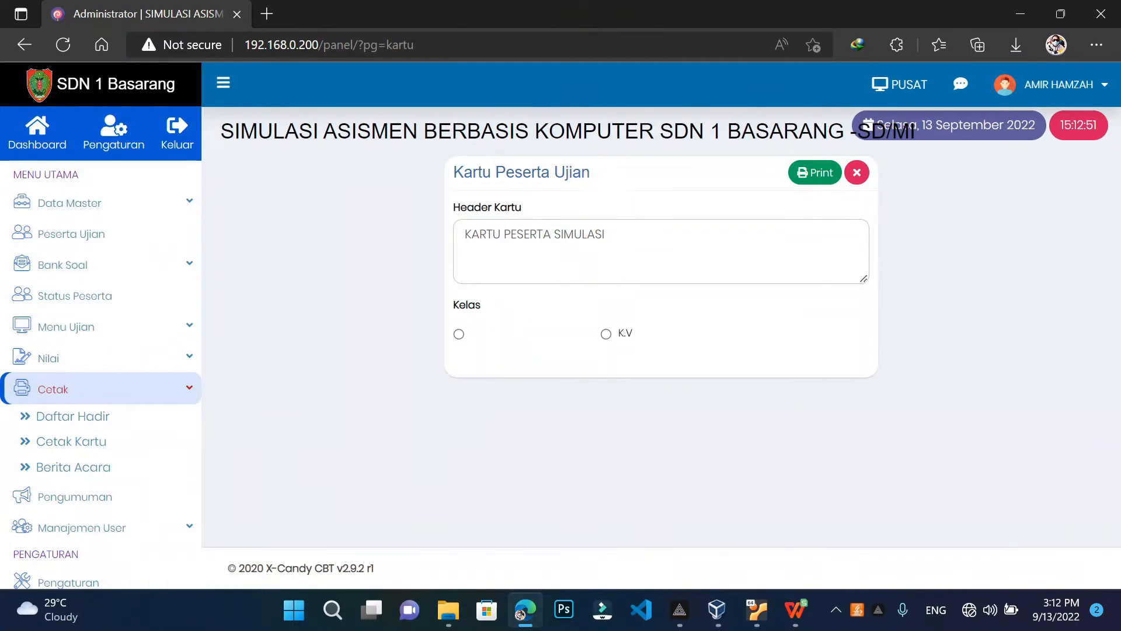
pyautogui.click(607, 337)
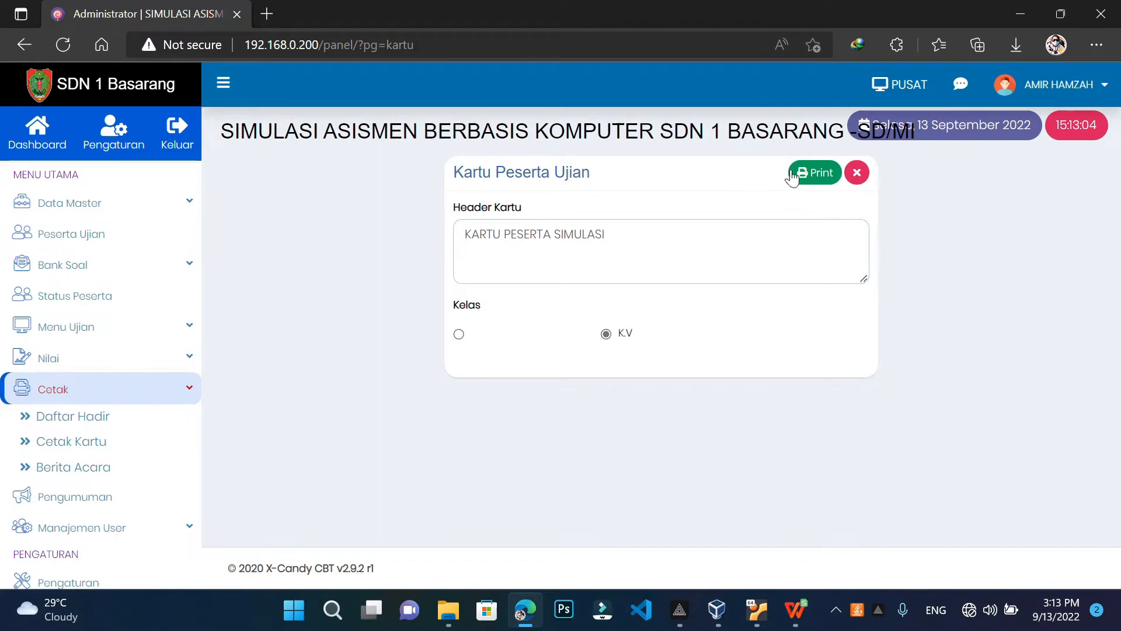
# Preview the class K.V participant cards, then cancel without printing
pyautogui.click(809, 175)
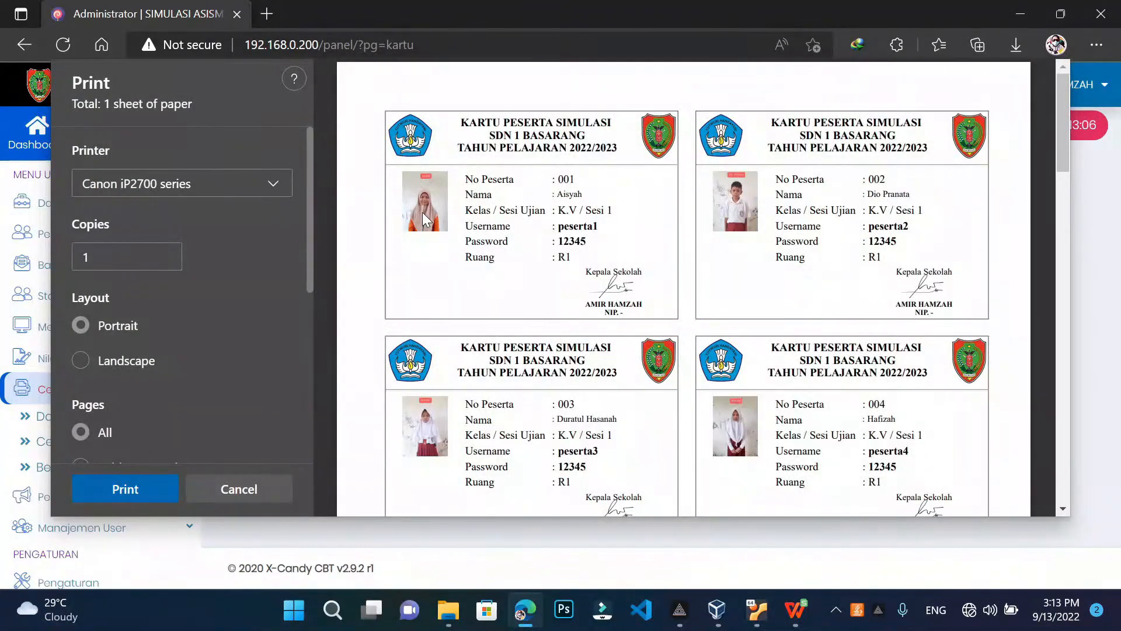
pyautogui.scroll(-5, 683, 286)
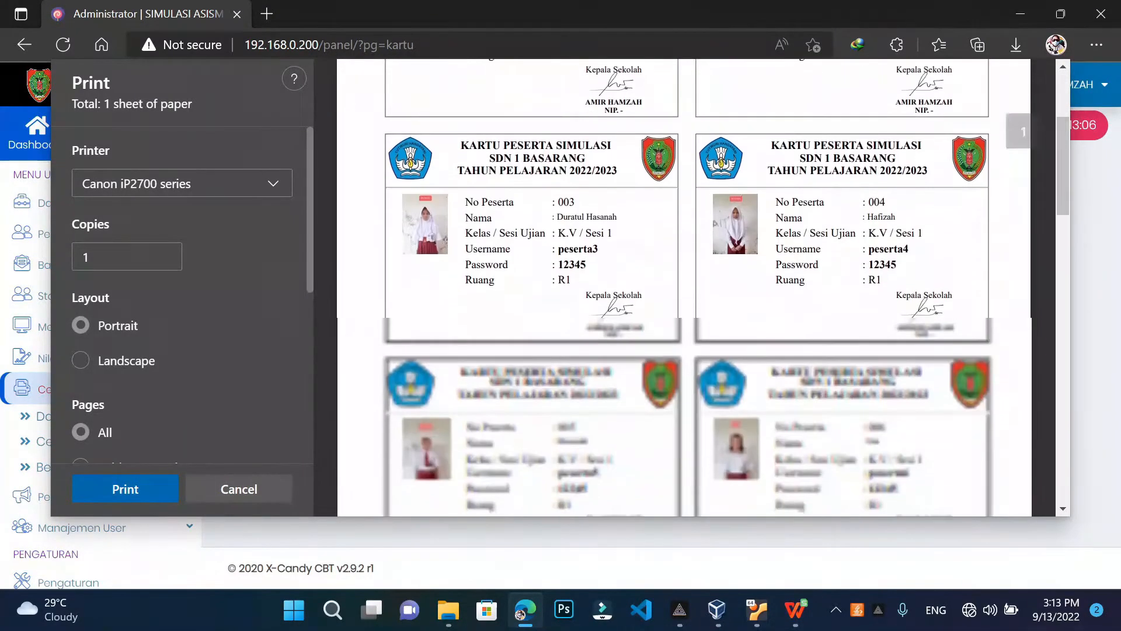
pyautogui.scroll(5, 684, 286)
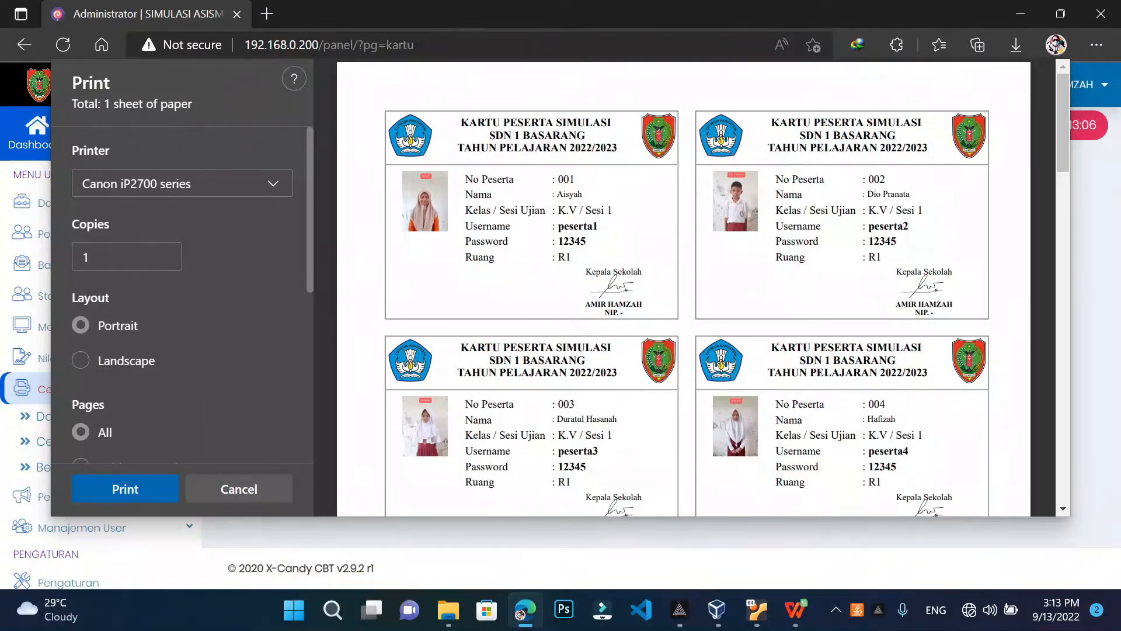
pyautogui.moveTo(461, 122); pyautogui.dragTo(586, 122)
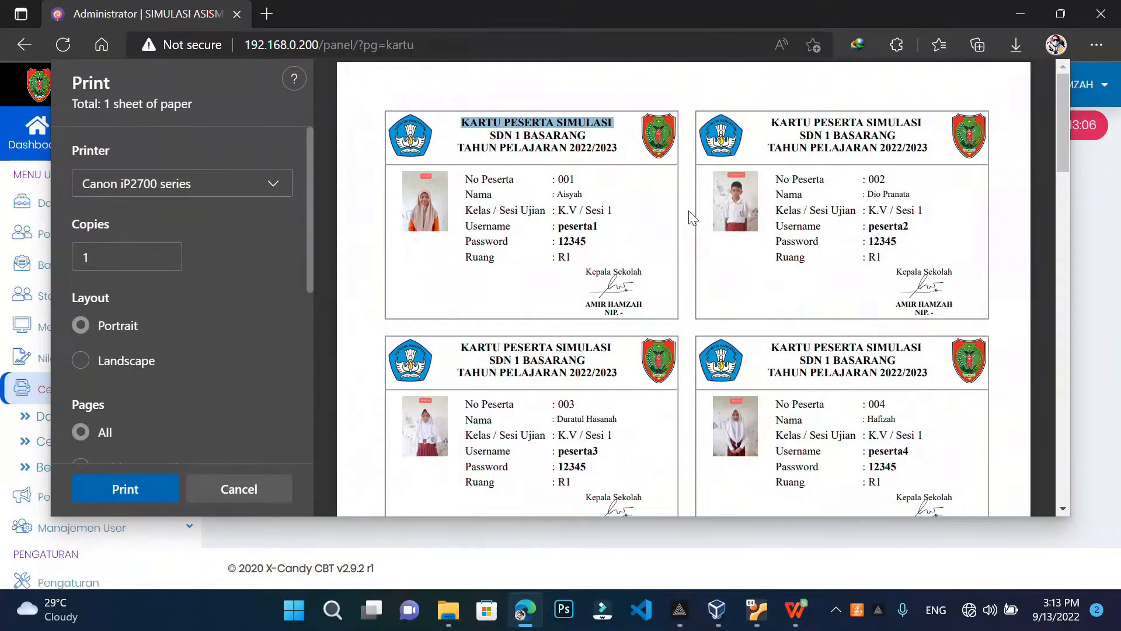
pyautogui.click(268, 487)
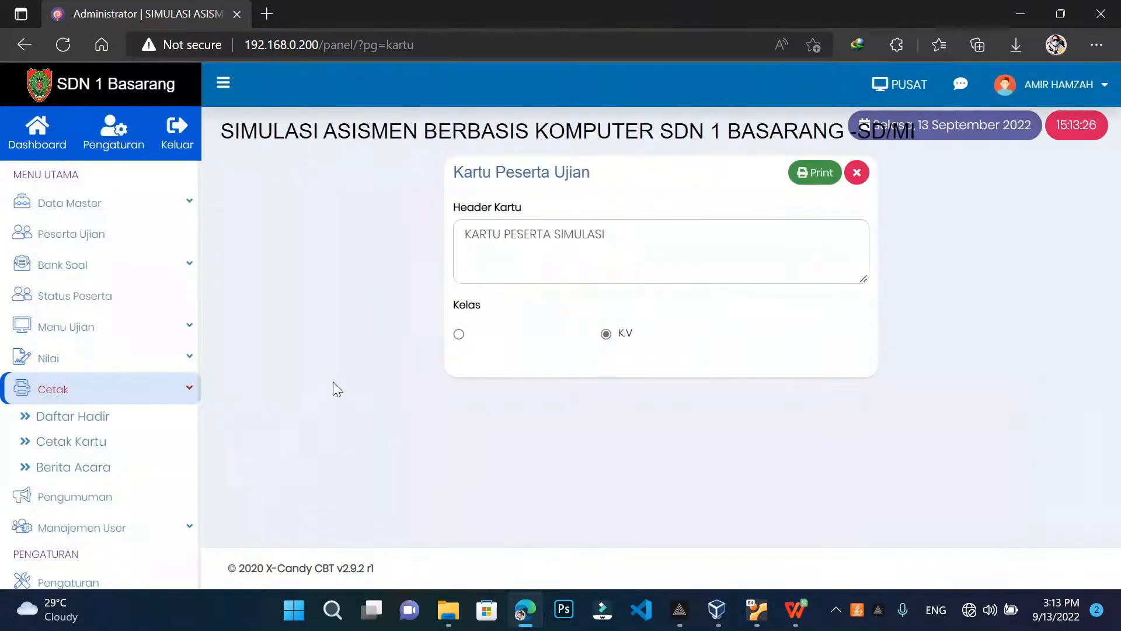
# Reopen the print preview for cards 001–014 and check each card's photo and room R1
pyautogui.click(608, 234)
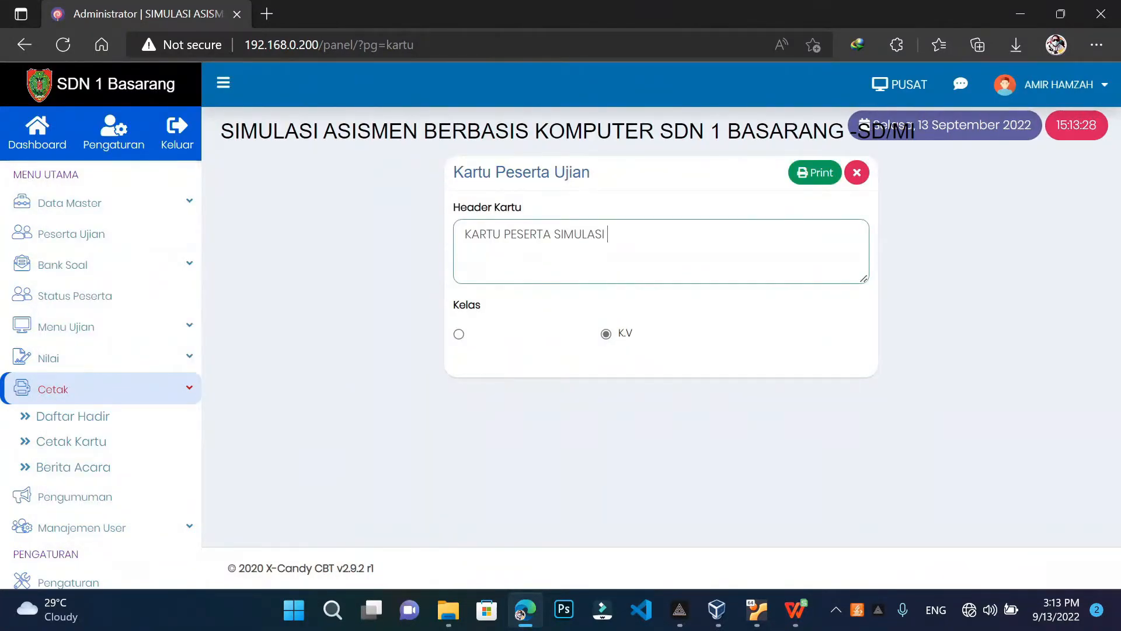
pyautogui.moveTo(466, 234); pyautogui.dragTo(610, 234)
pyautogui.click(796, 175)
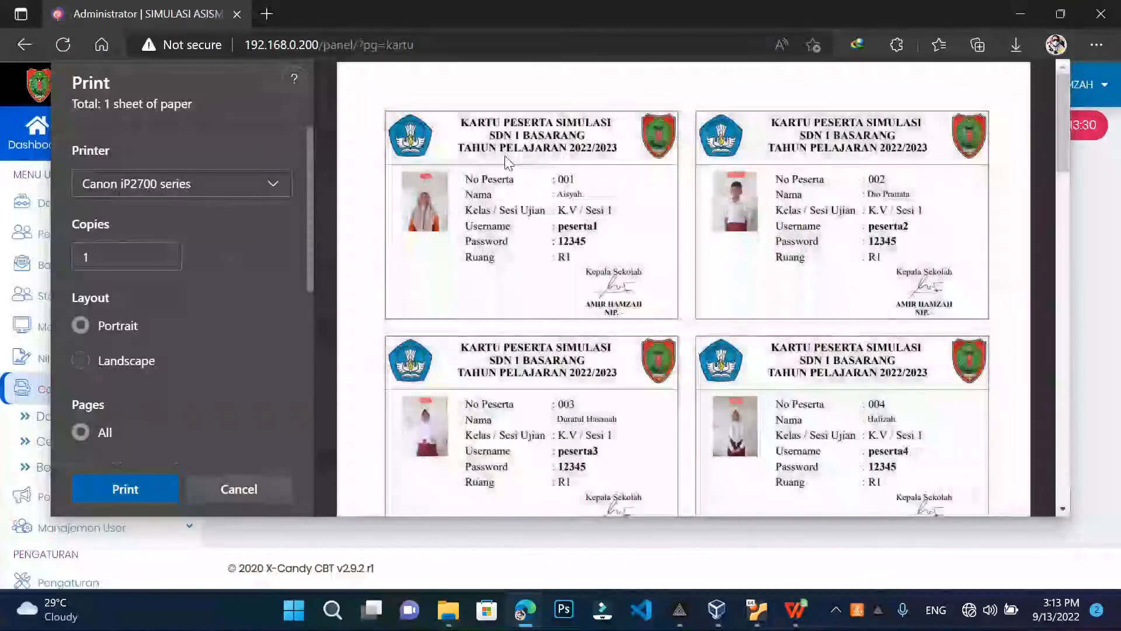
pyautogui.moveTo(465, 122); pyautogui.dragTo(603, 122)
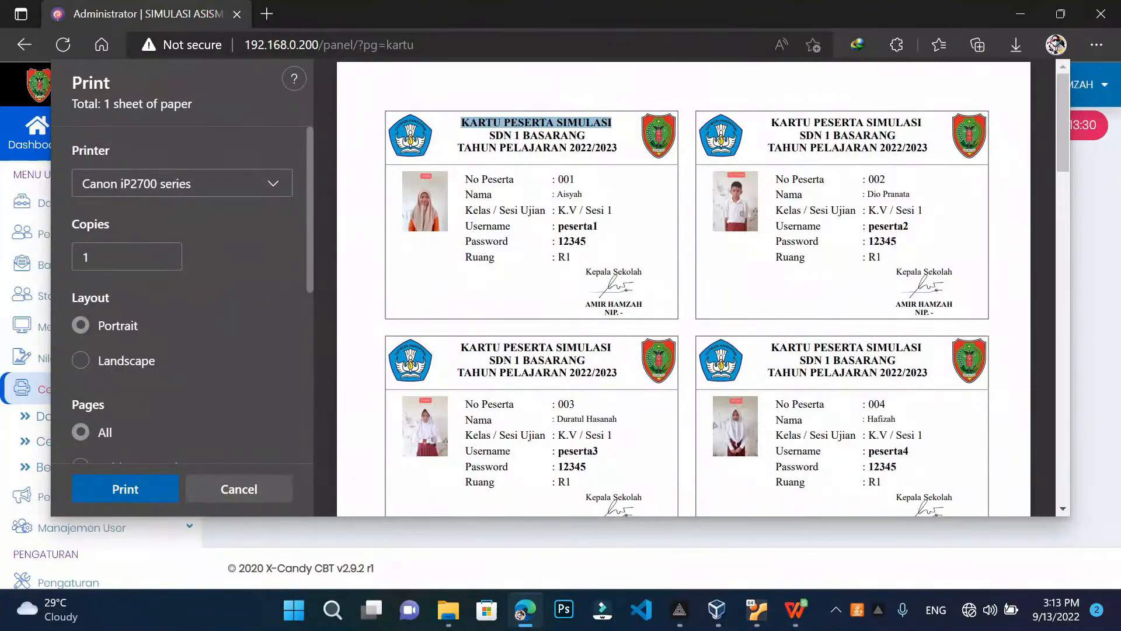
pyautogui.click(554, 338)
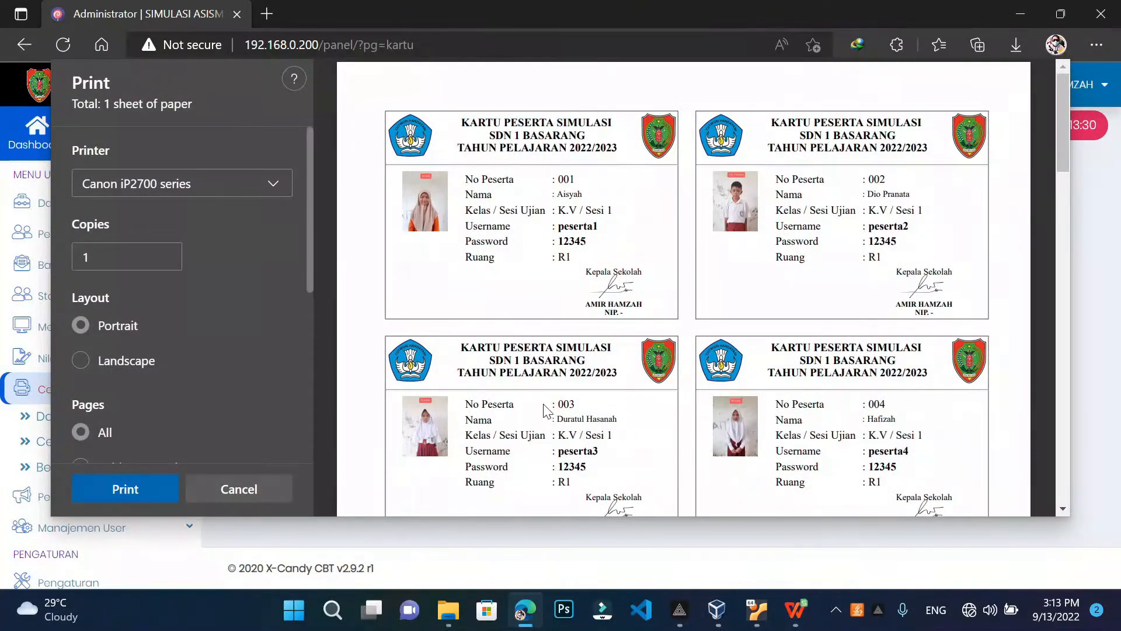
pyautogui.scroll(-15, 546, 410)
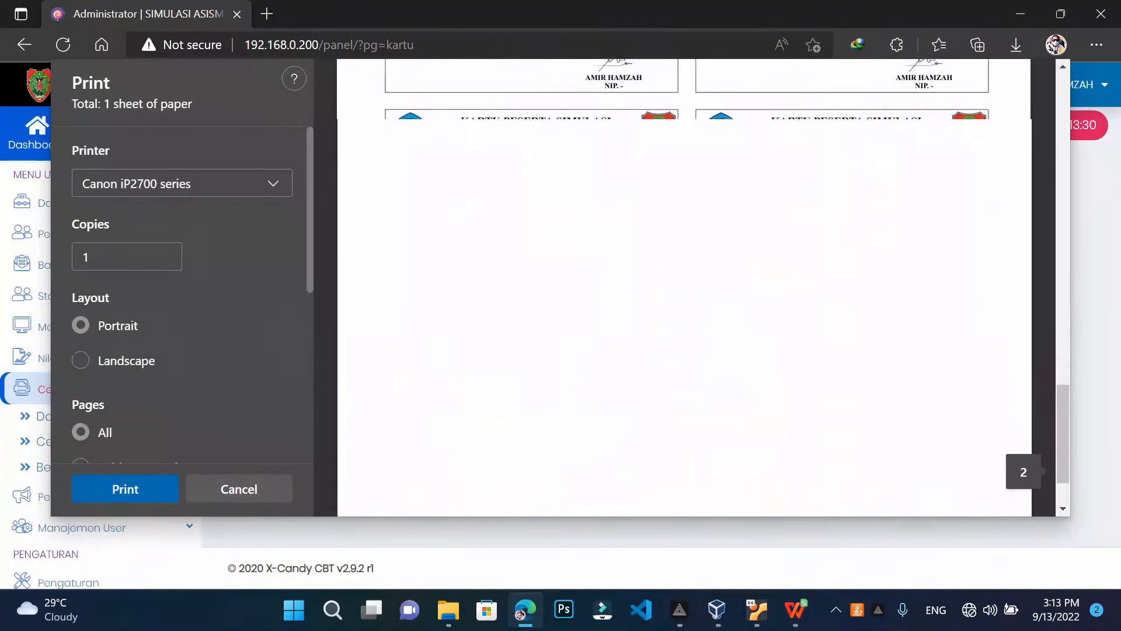
pyautogui.scroll(3, 683, 286)
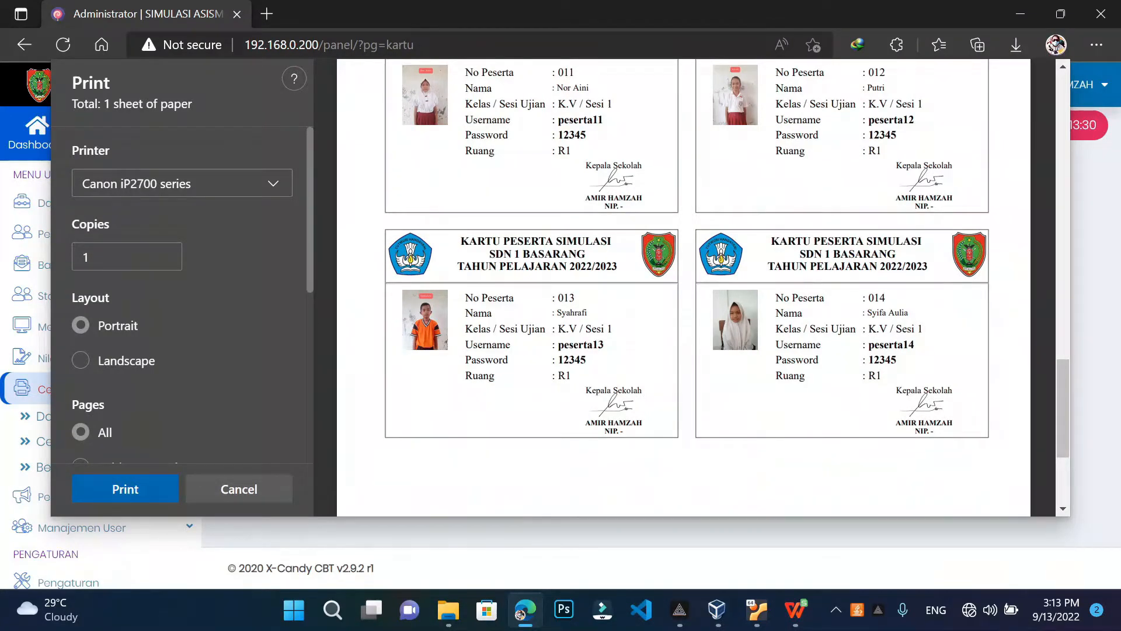
pyautogui.scroll(5, 683, 286)
pyautogui.scroll(-5, 178, 245)
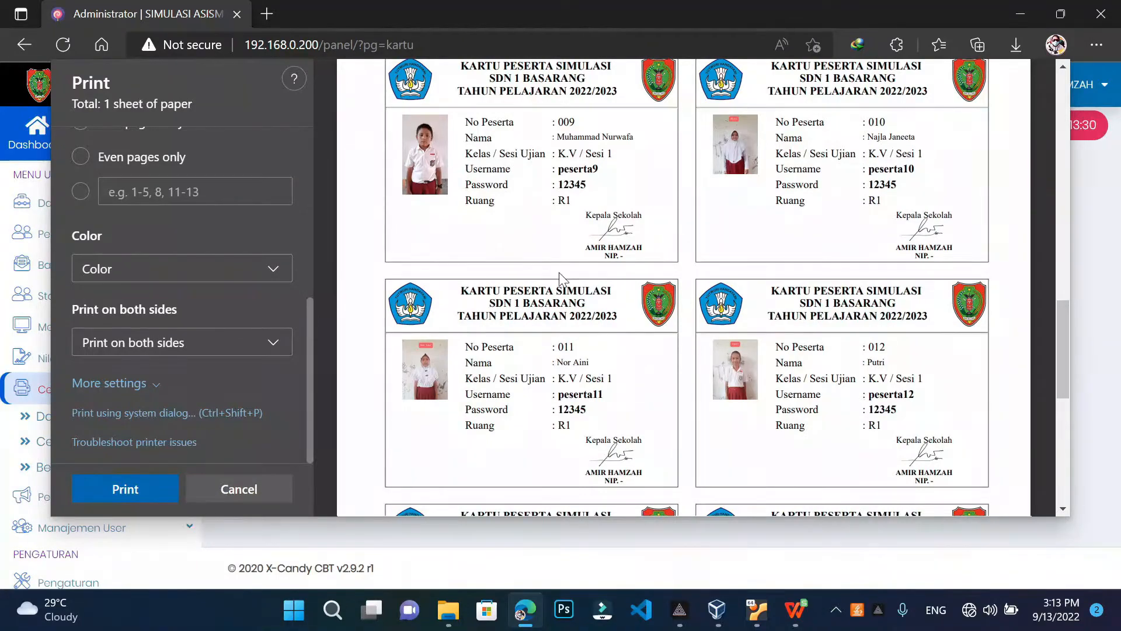
pyautogui.scroll(15, 559, 275)
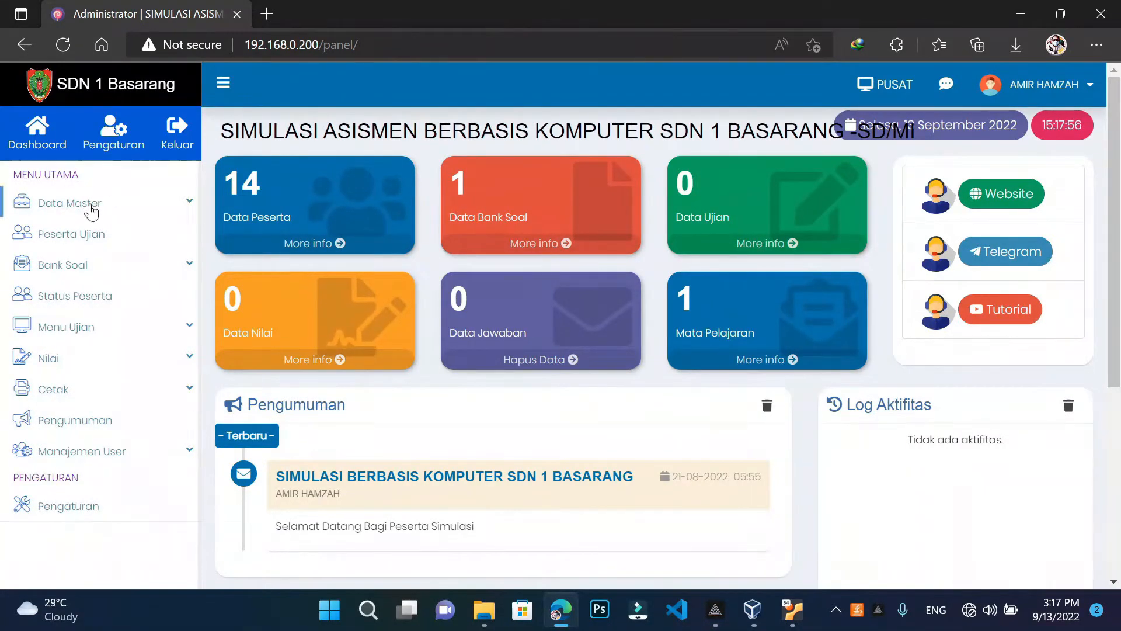
# Go to Data Master > Data Mata Pelajaran to list the SUI / SIMULASI subject
pyautogui.click(89, 205)
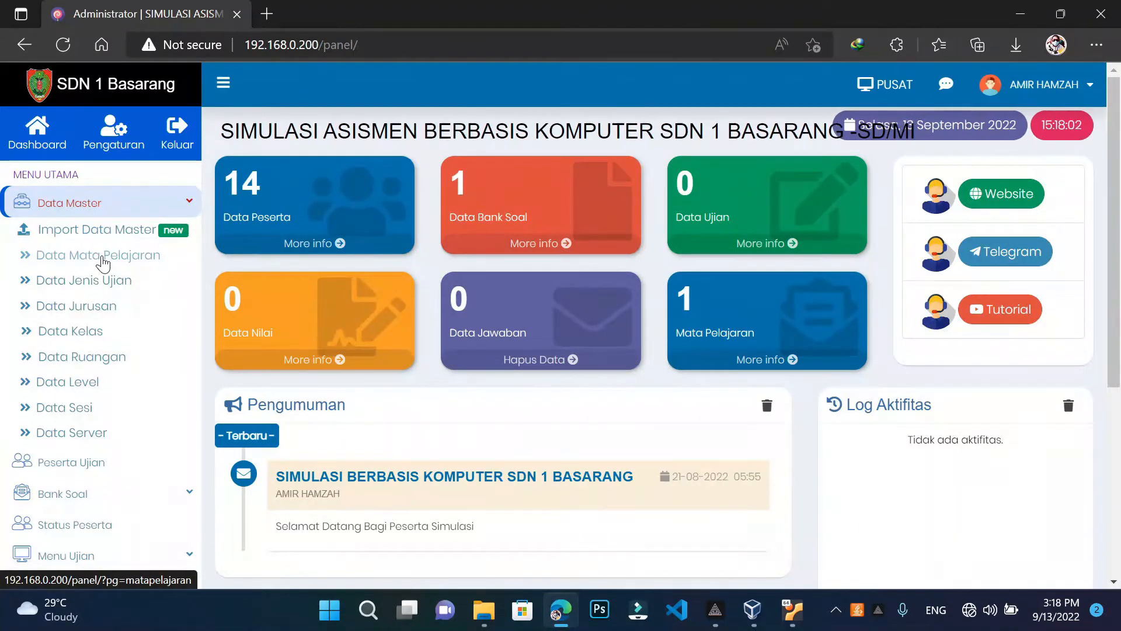
pyautogui.click(103, 257)
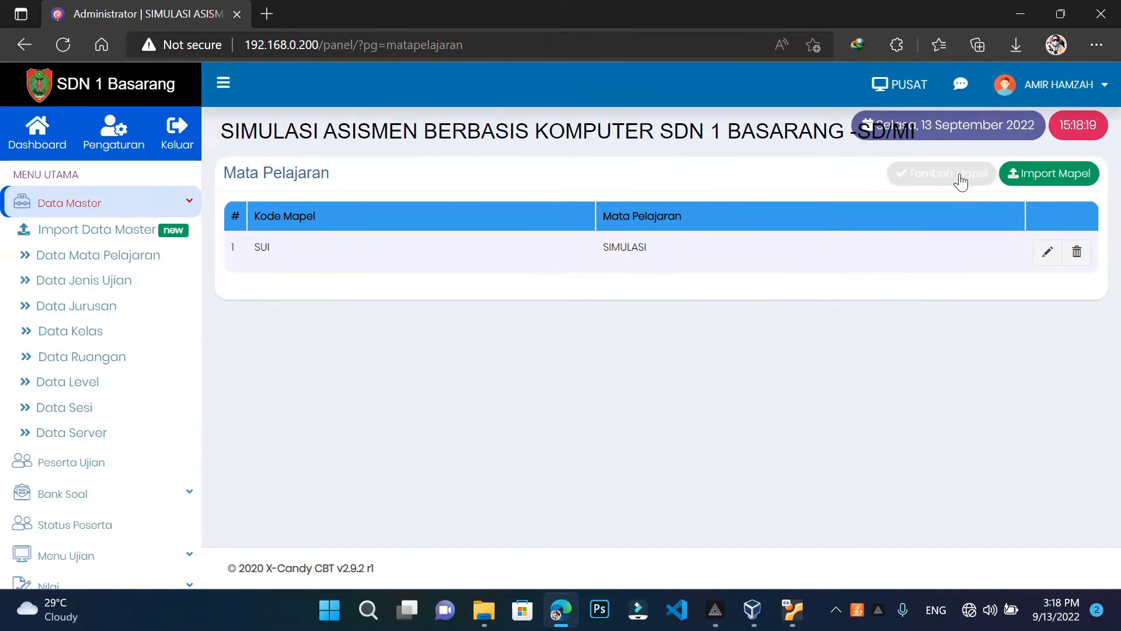
# Bring up the Import Mapel subject import form
pyautogui.click(1049, 173)
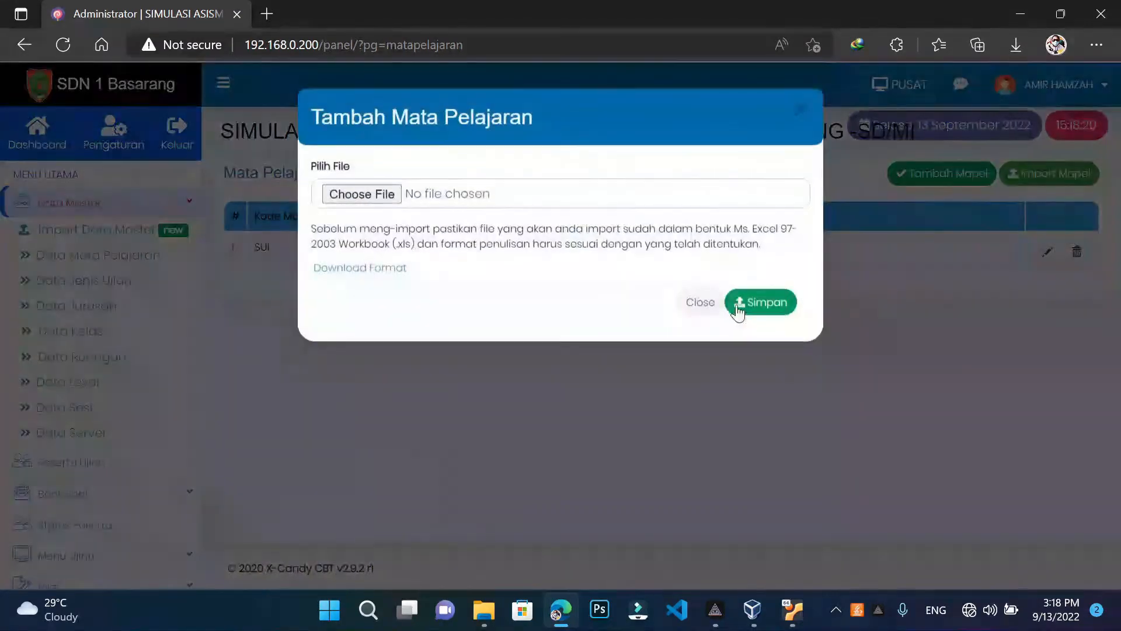
pyautogui.click(801, 113)
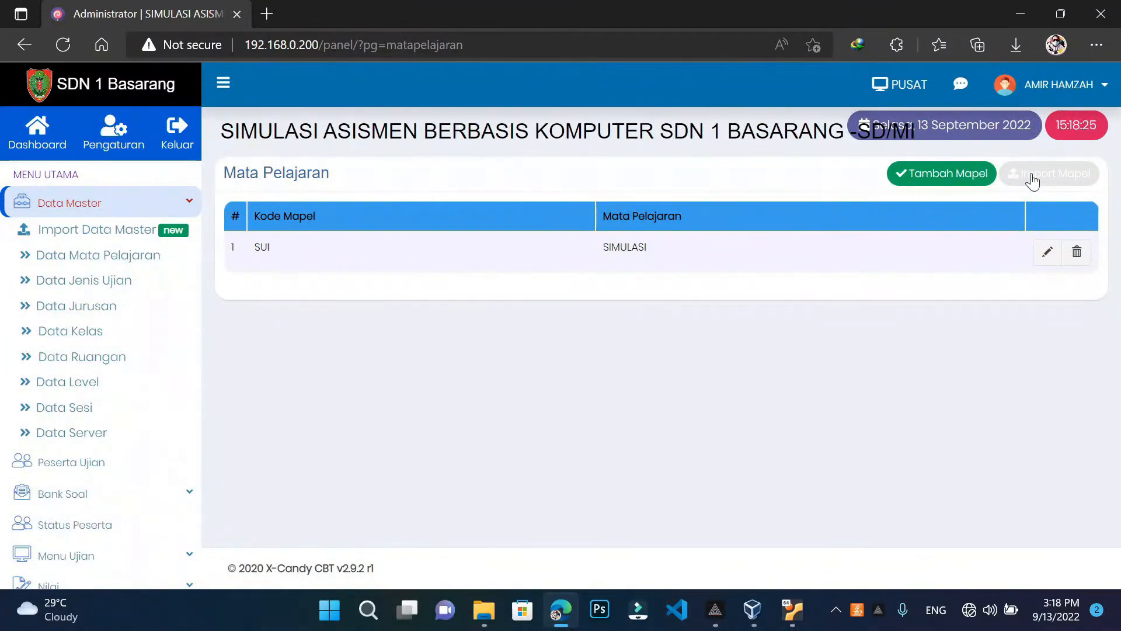
pyautogui.click(1032, 174)
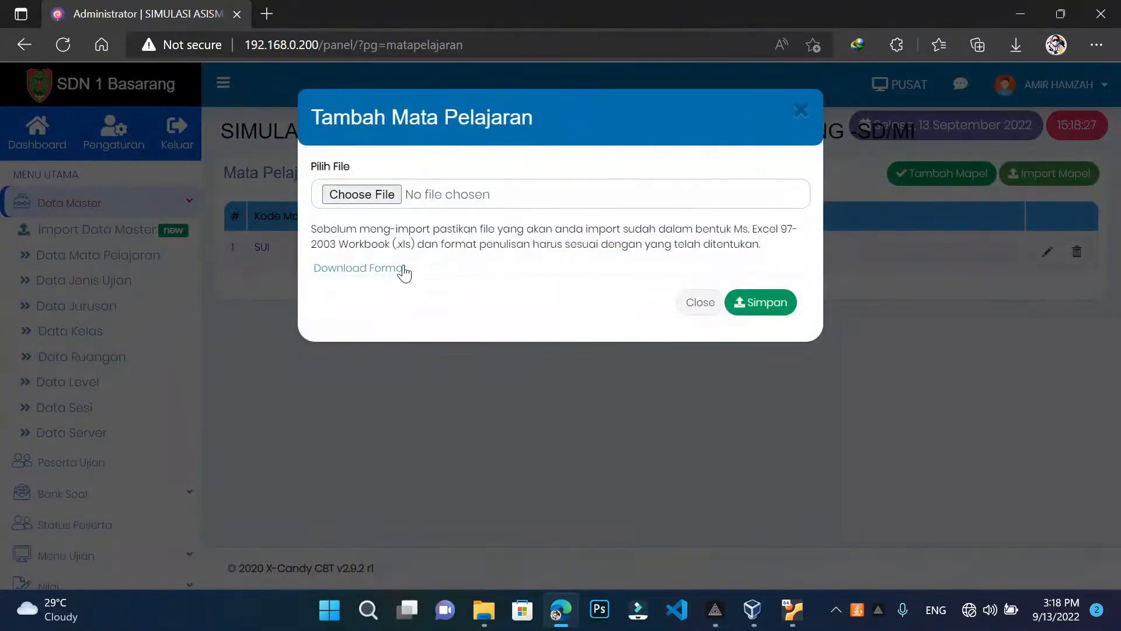
# Download the subject import format template, leaving no .xls file chosen
pyautogui.click(376, 194)
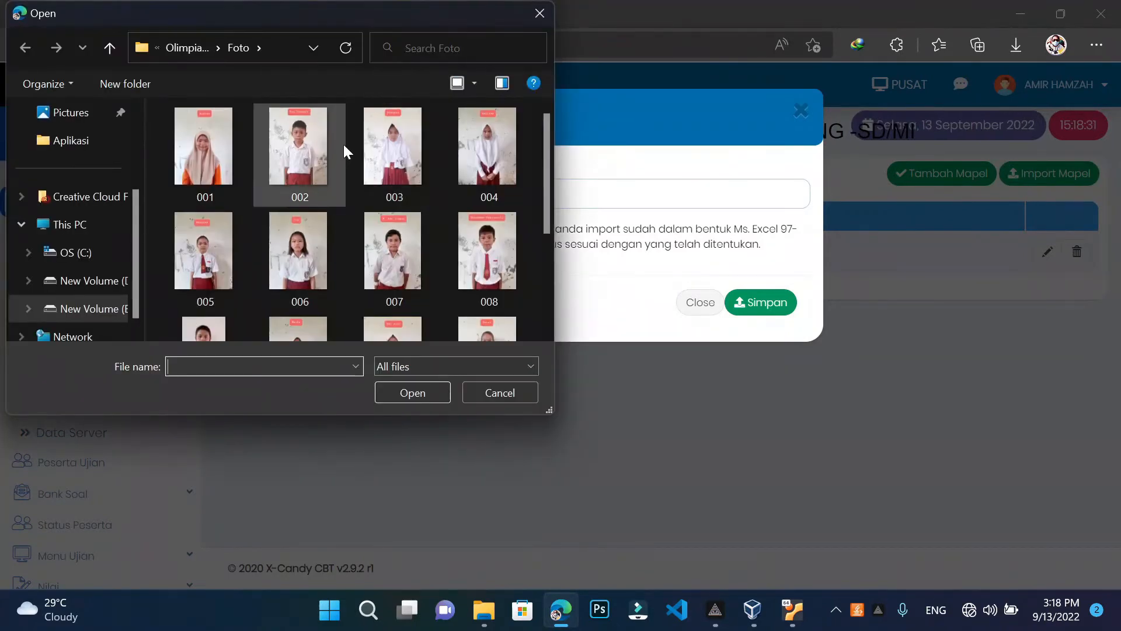
pyautogui.click(543, 13)
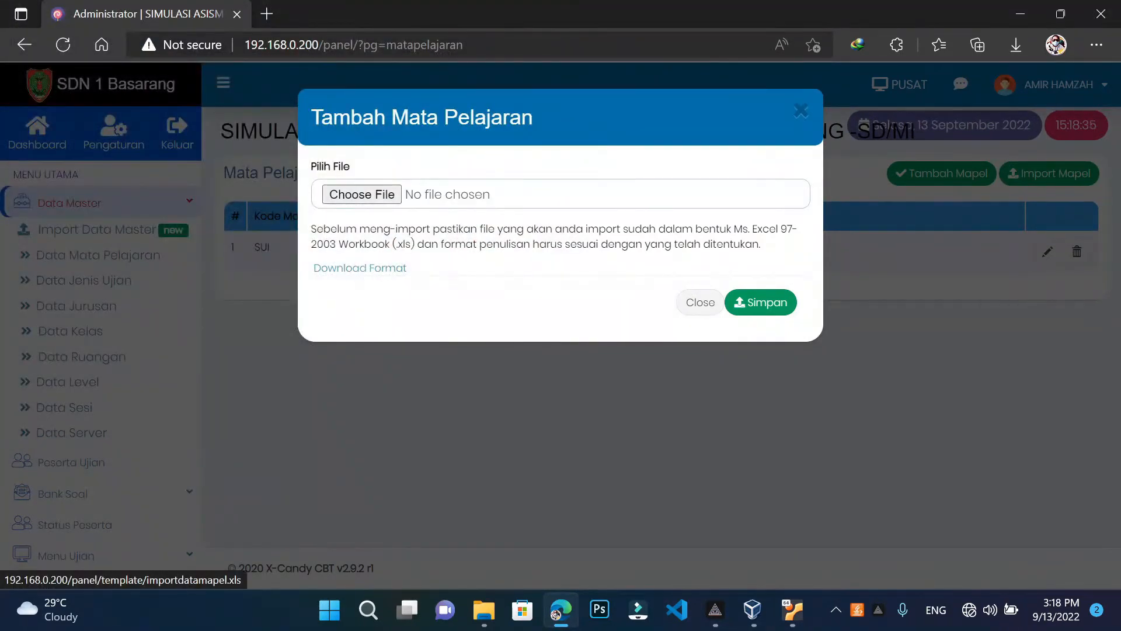
pyautogui.click(386, 270)
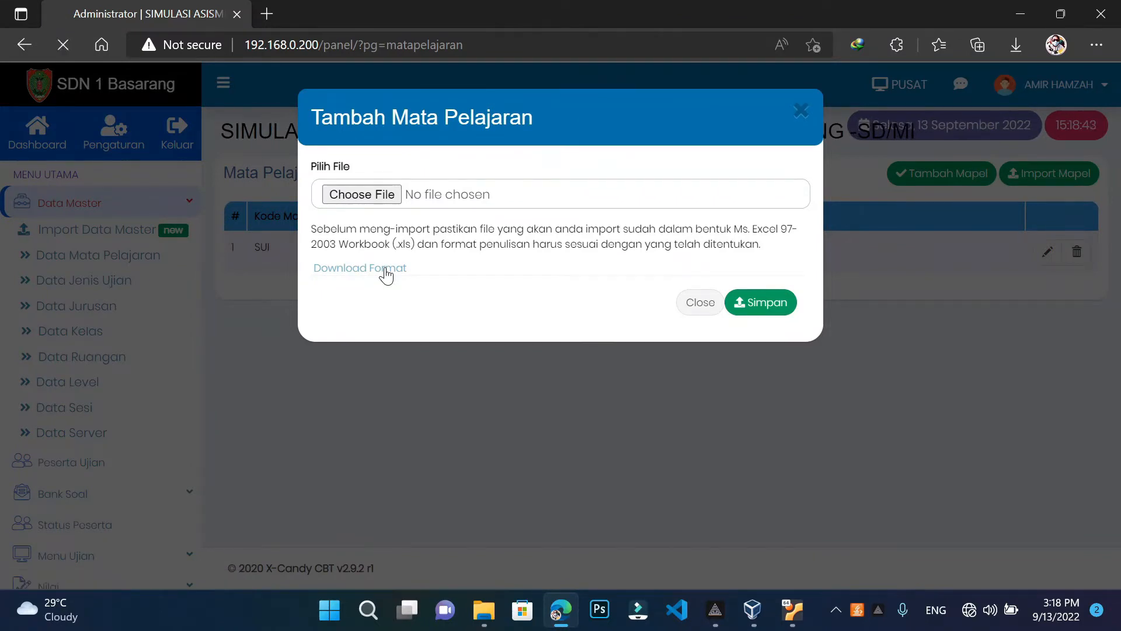
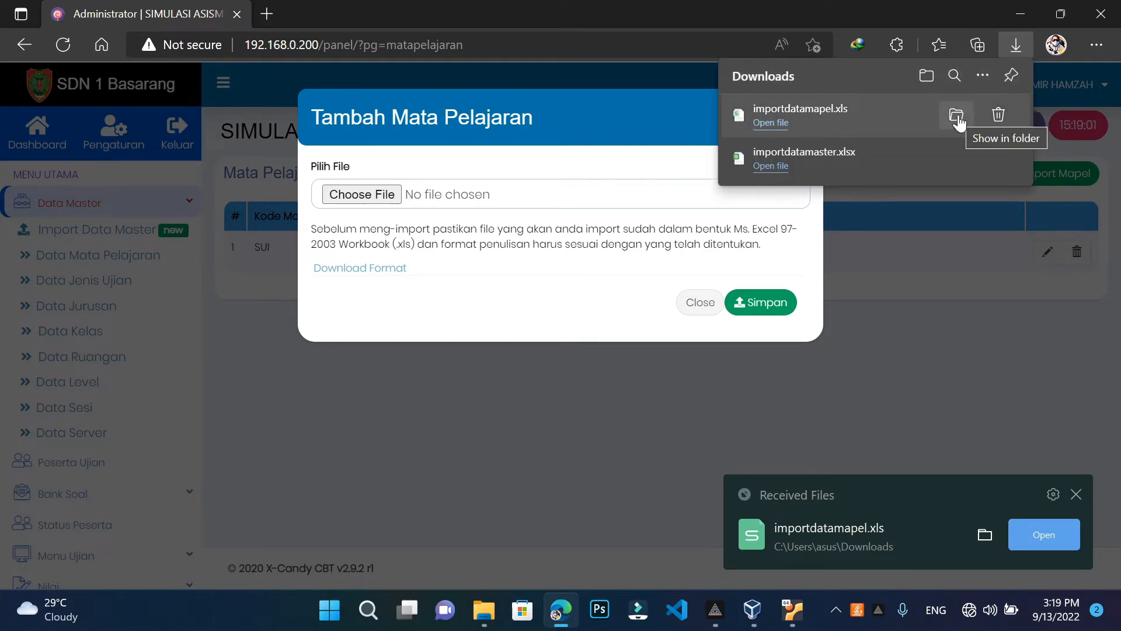
# Show the downloaded importdatamapel.xls in its Downloads folder in File Explorer
pyautogui.click(958, 119)
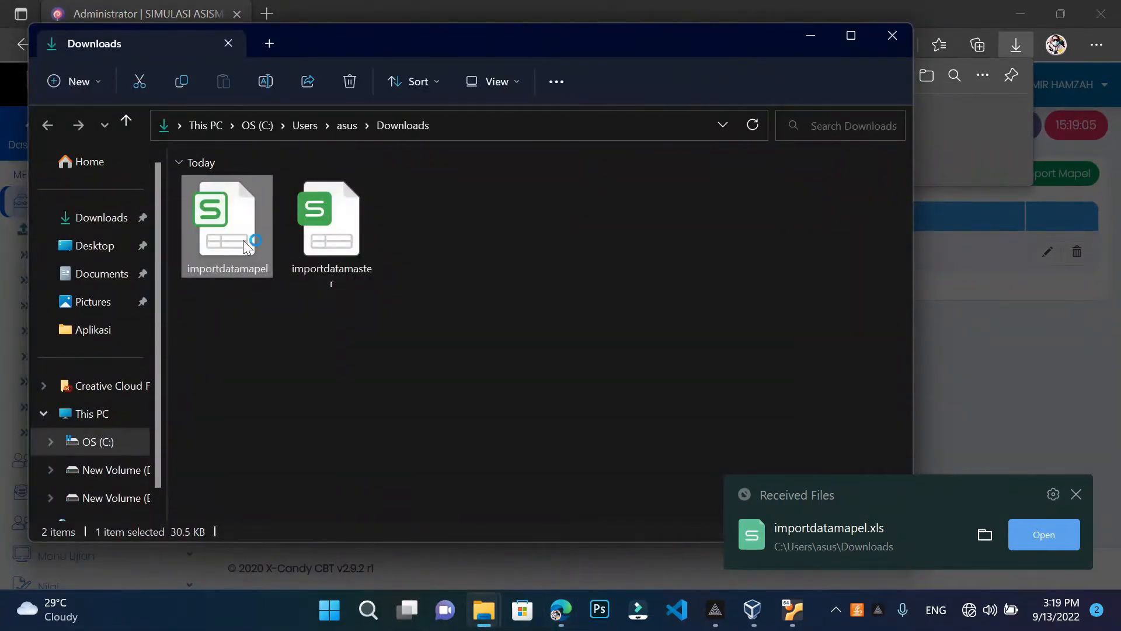
pyautogui.doubleClick(245, 246)
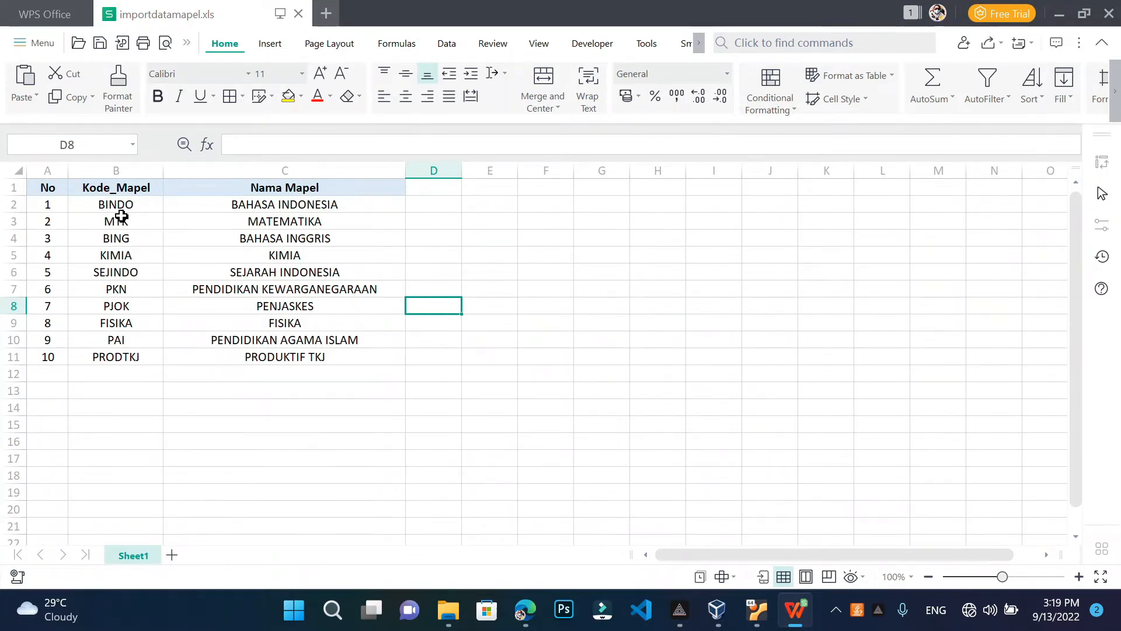
pyautogui.moveTo(100, 205); pyautogui.dragTo(239, 356)
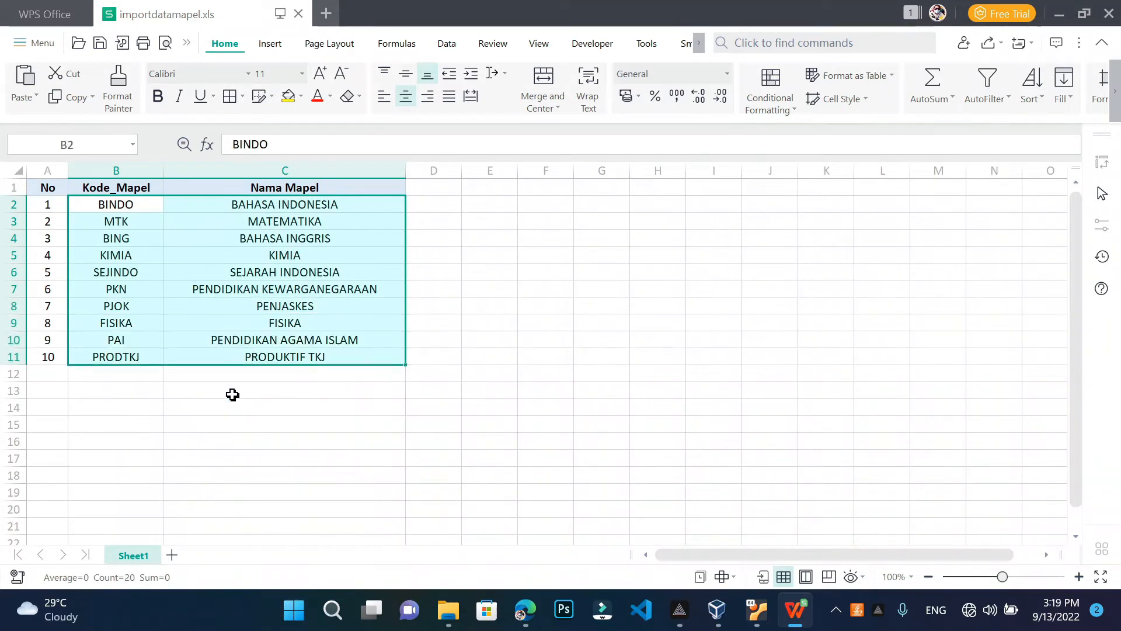
pyautogui.click(232, 408)
pyautogui.click(124, 205)
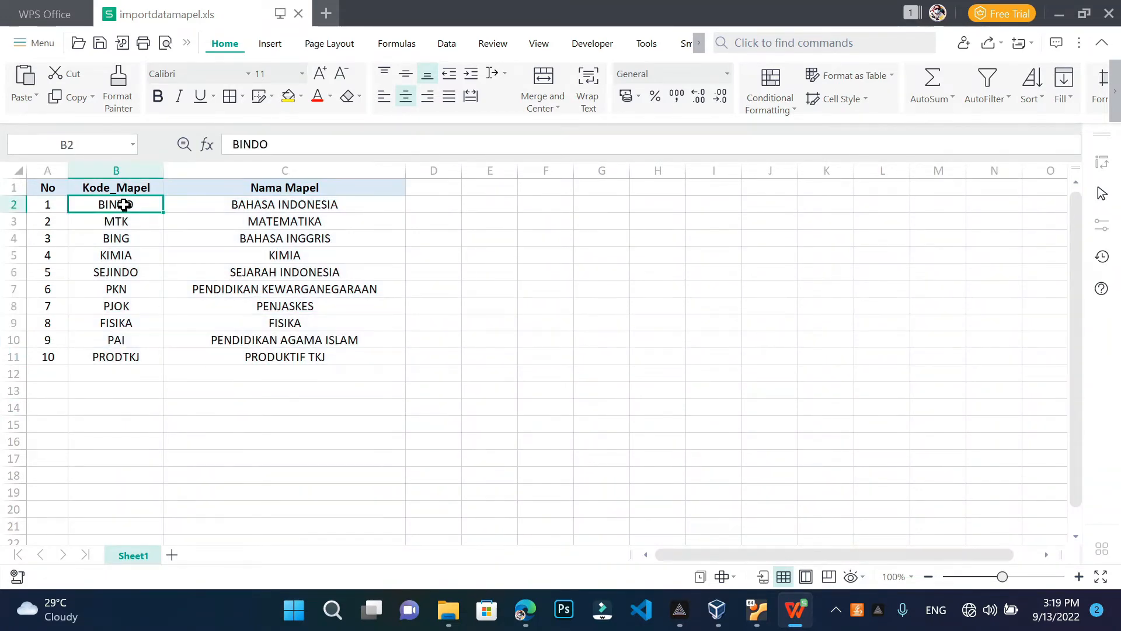
pyautogui.click(156, 422)
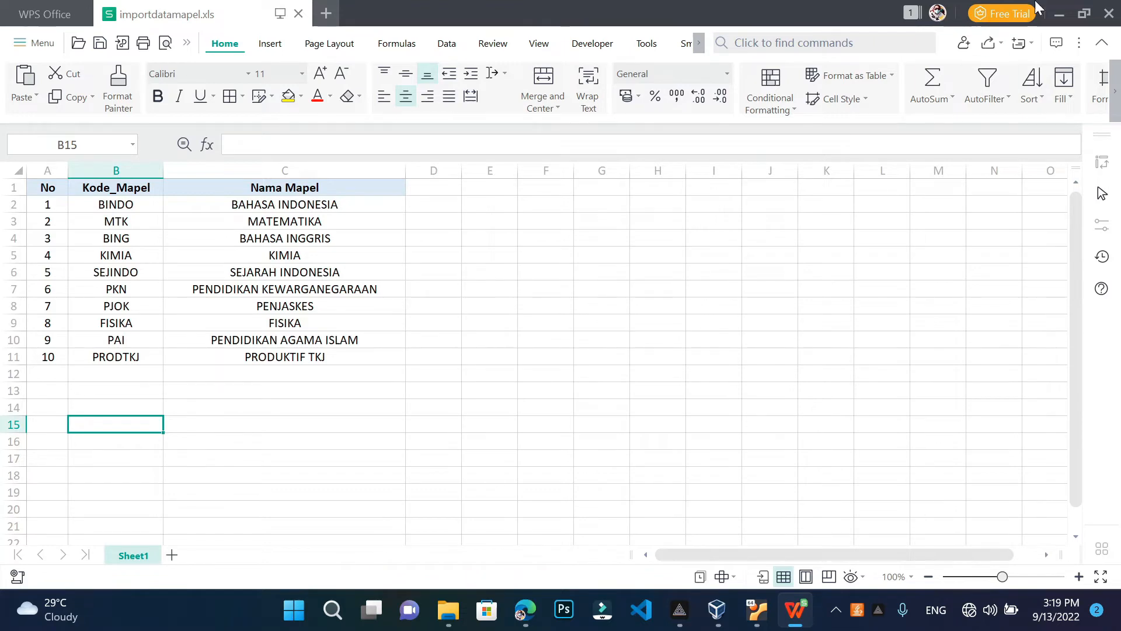
pyautogui.click(1114, 17)
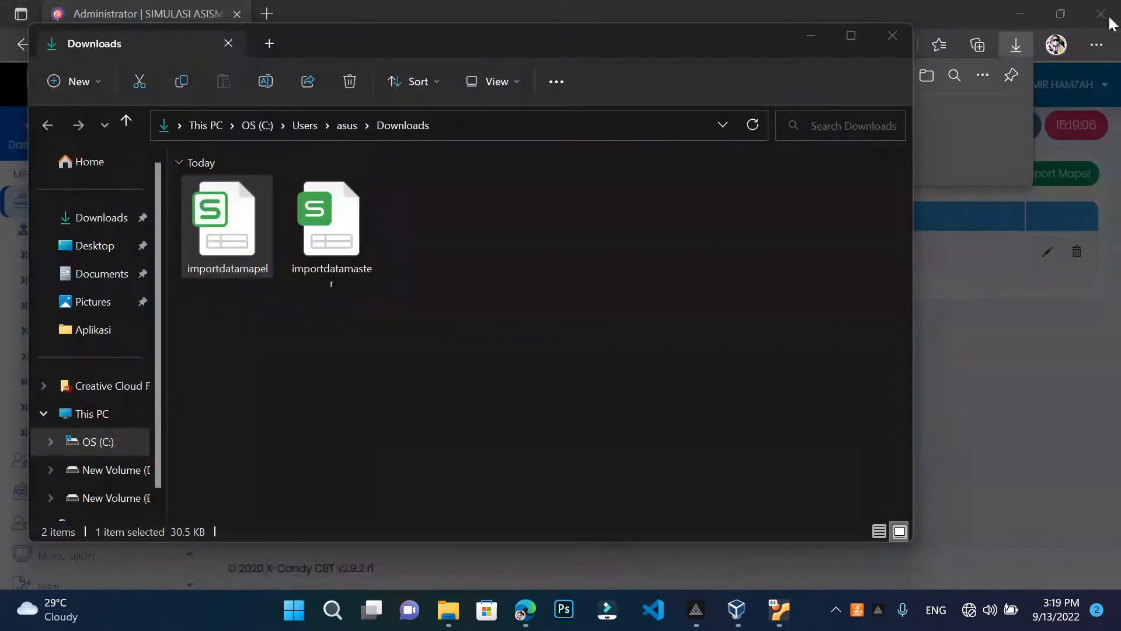
# Close the Downloads window and the subject import dialog, then start a manual Tambah Mapel entry
pyautogui.click(893, 35)
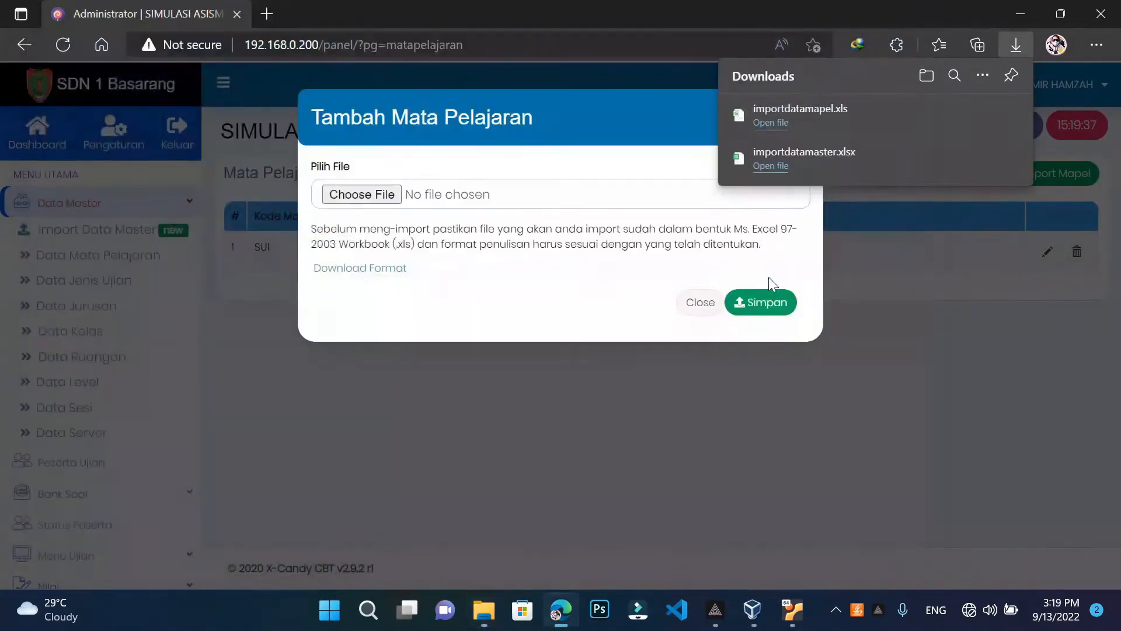
pyautogui.click(707, 311)
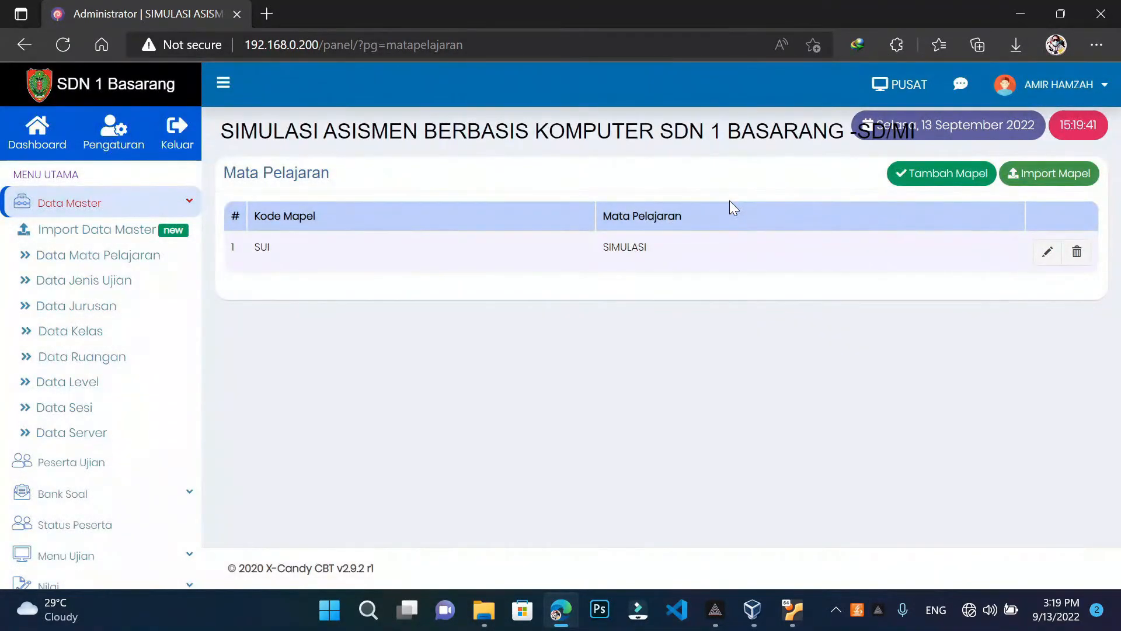
pyautogui.click(947, 182)
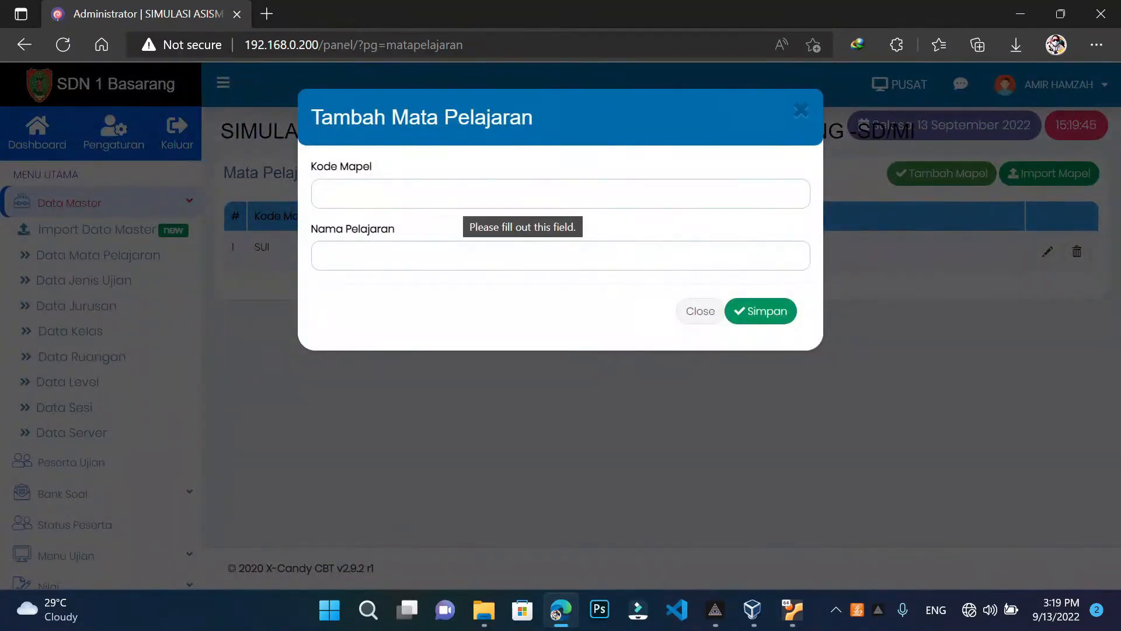
# Save a new subject with code MTK and name MATEMATIKA, then go to Data Jenis Ujian
pyautogui.click(465, 198)
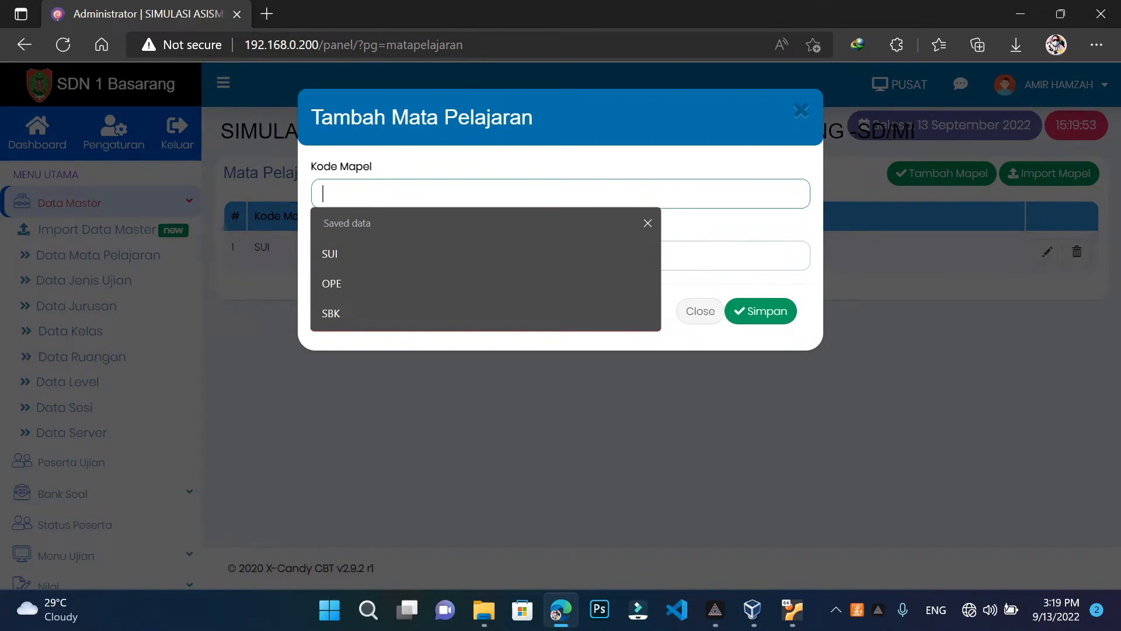
pyautogui.write('MTK')
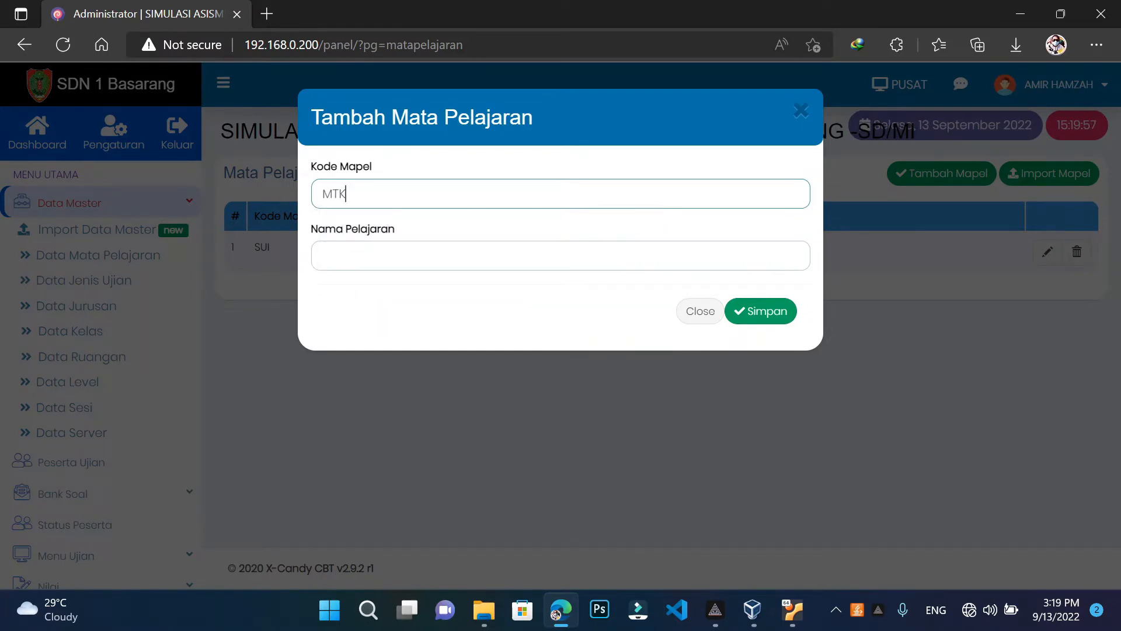
pyautogui.click(561, 255)
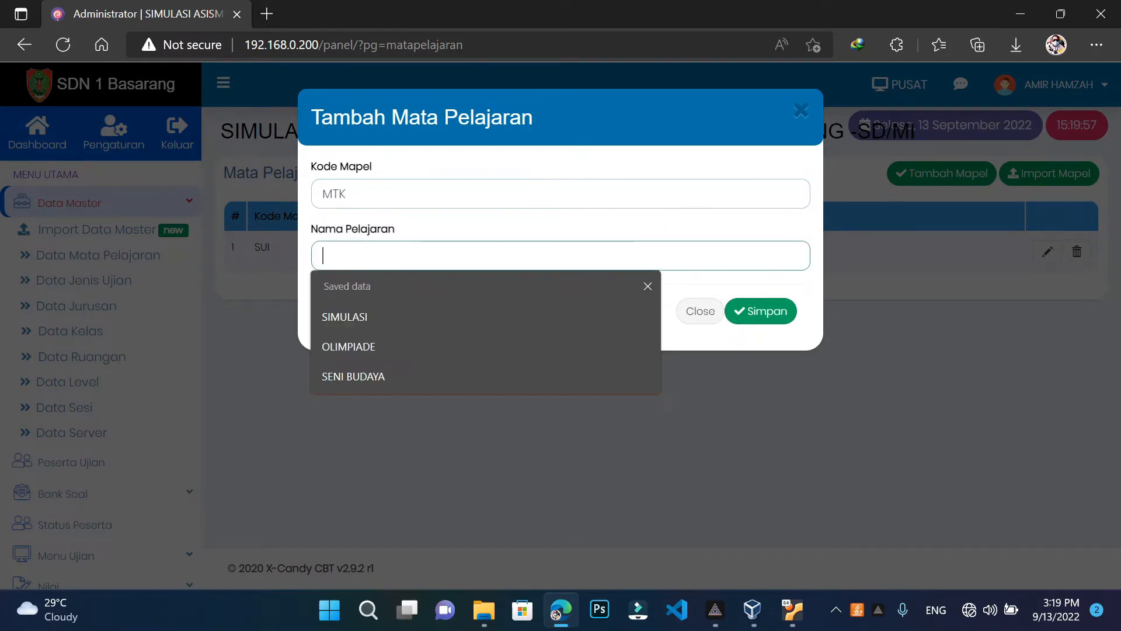
pyautogui.write('M')
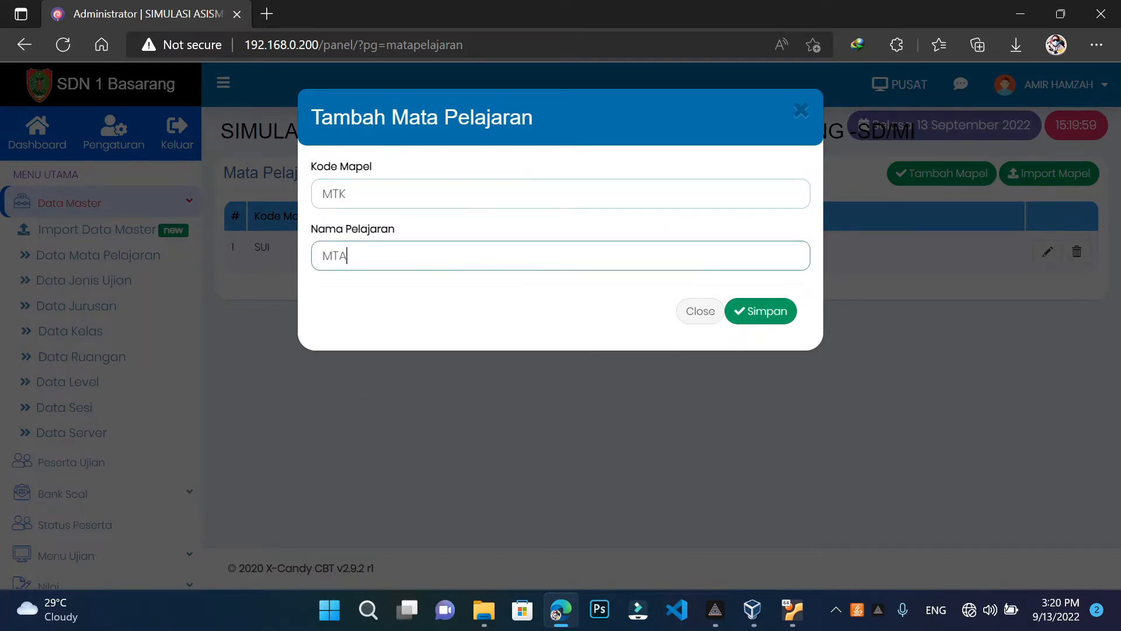
pyautogui.write('ATEMATIKA')
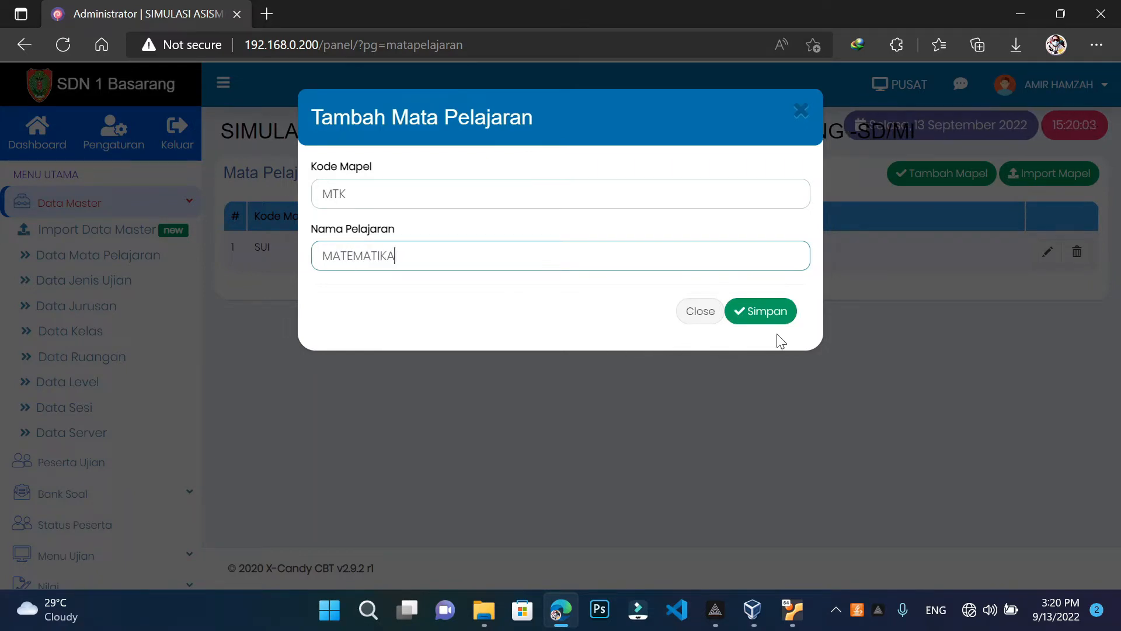
pyautogui.click(791, 319)
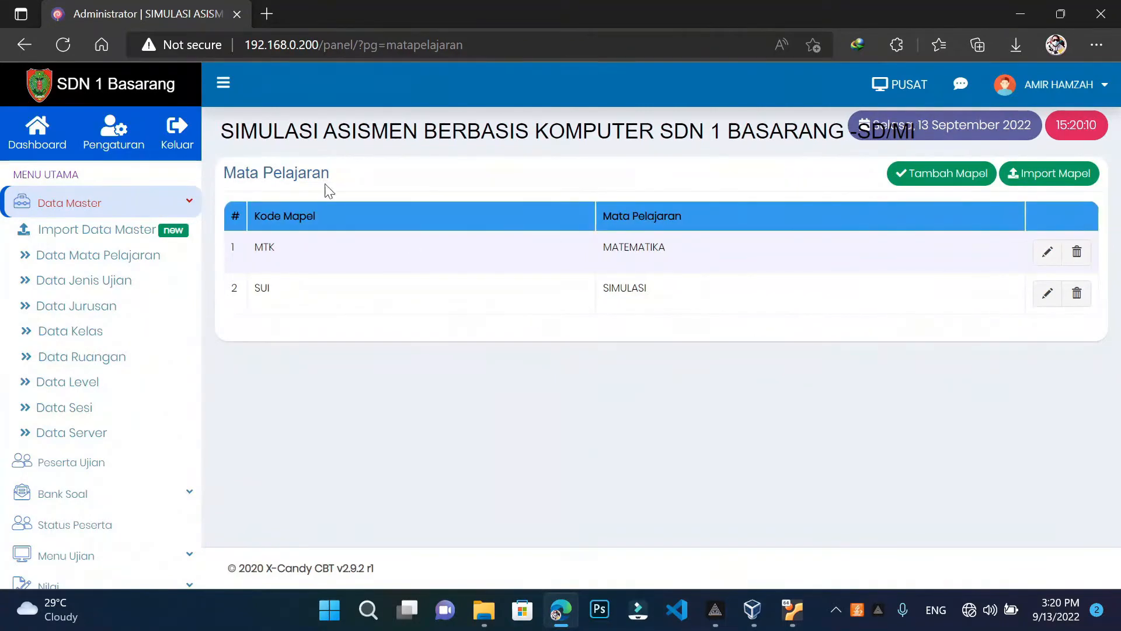
pyautogui.click(111, 285)
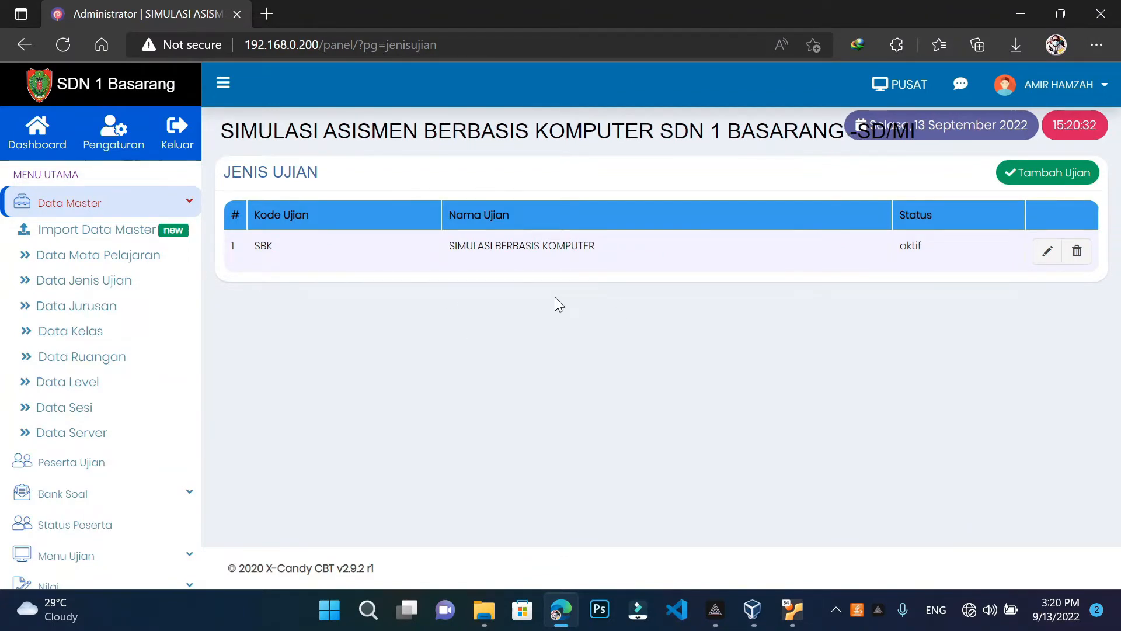
# Edit the SBK exam type, keep its status aktif, and save the row
pyautogui.click(1048, 255)
pyautogui.click(941, 254)
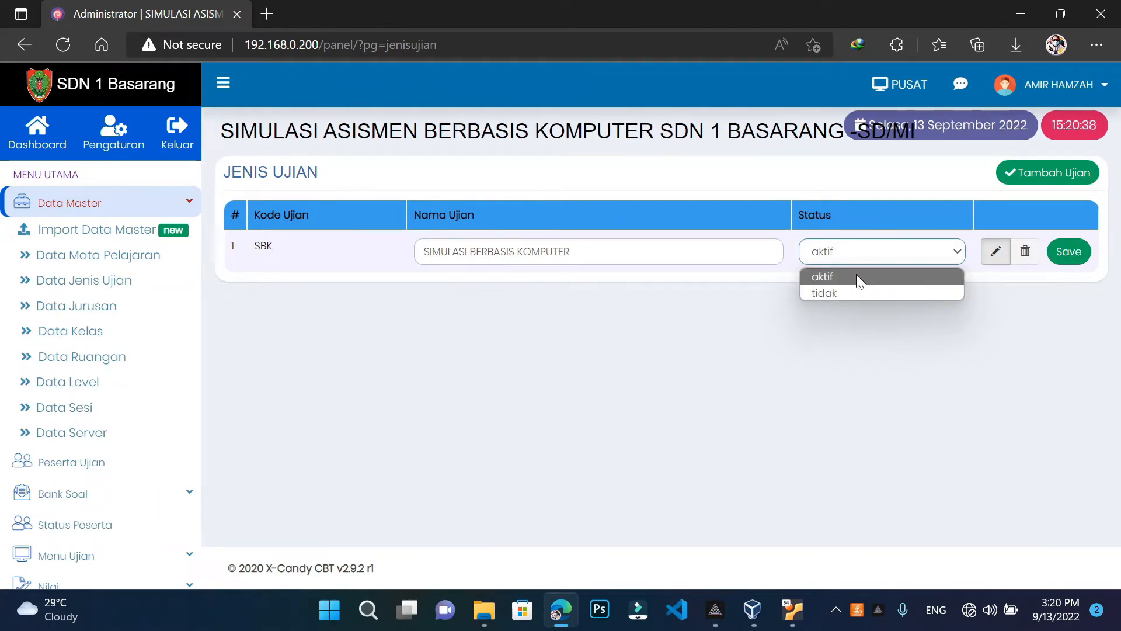
pyautogui.click(856, 275)
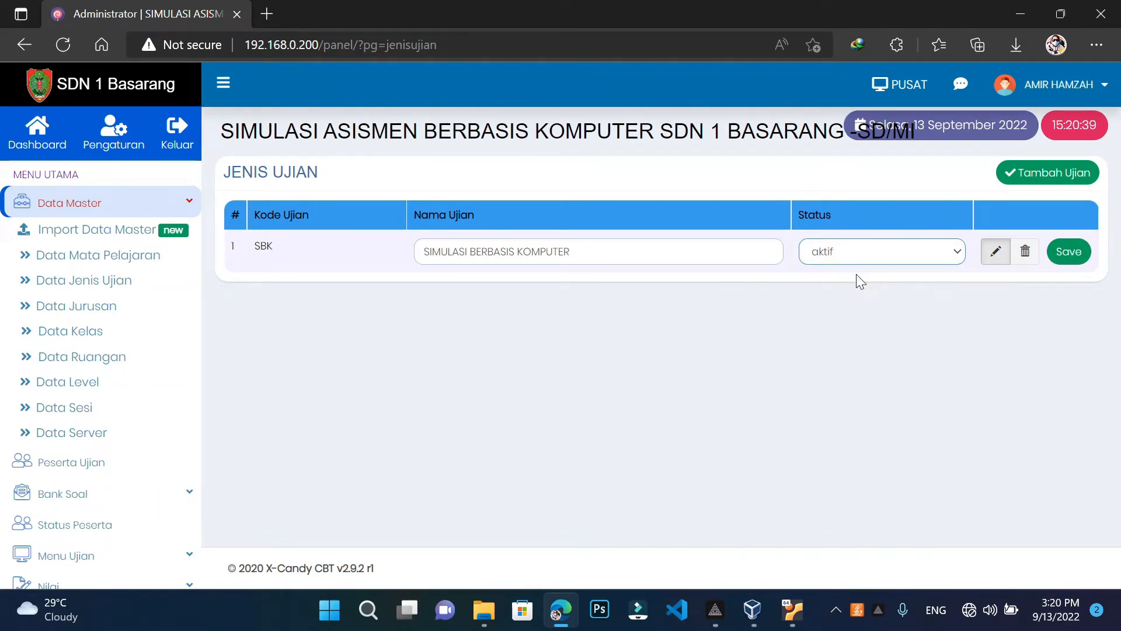
pyautogui.click(1070, 253)
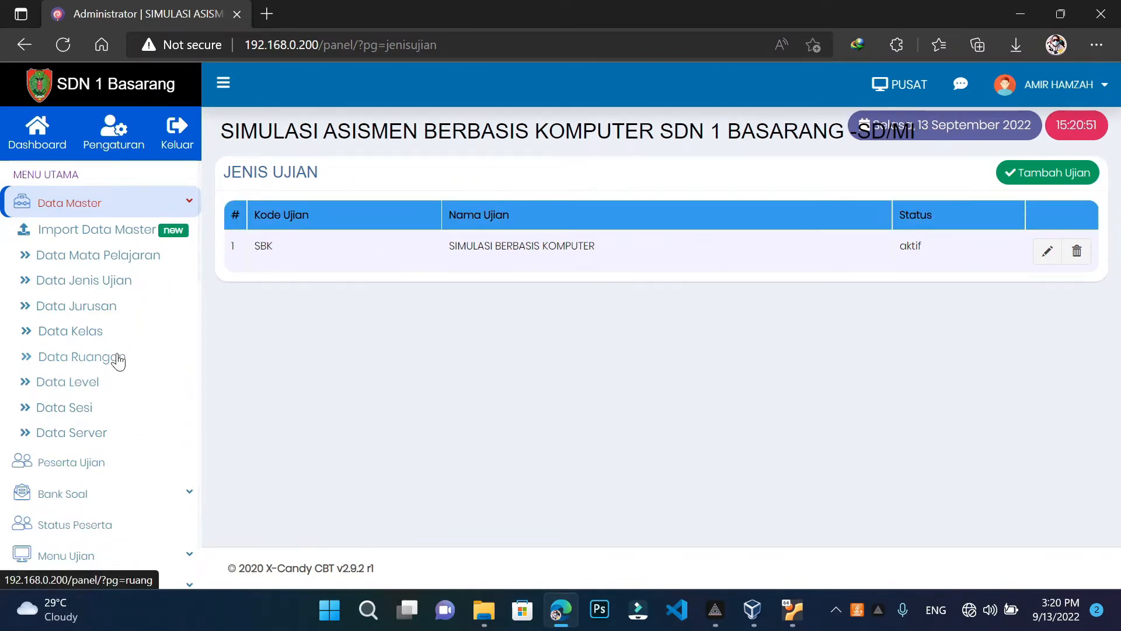
pyautogui.scroll(-2, 118, 361)
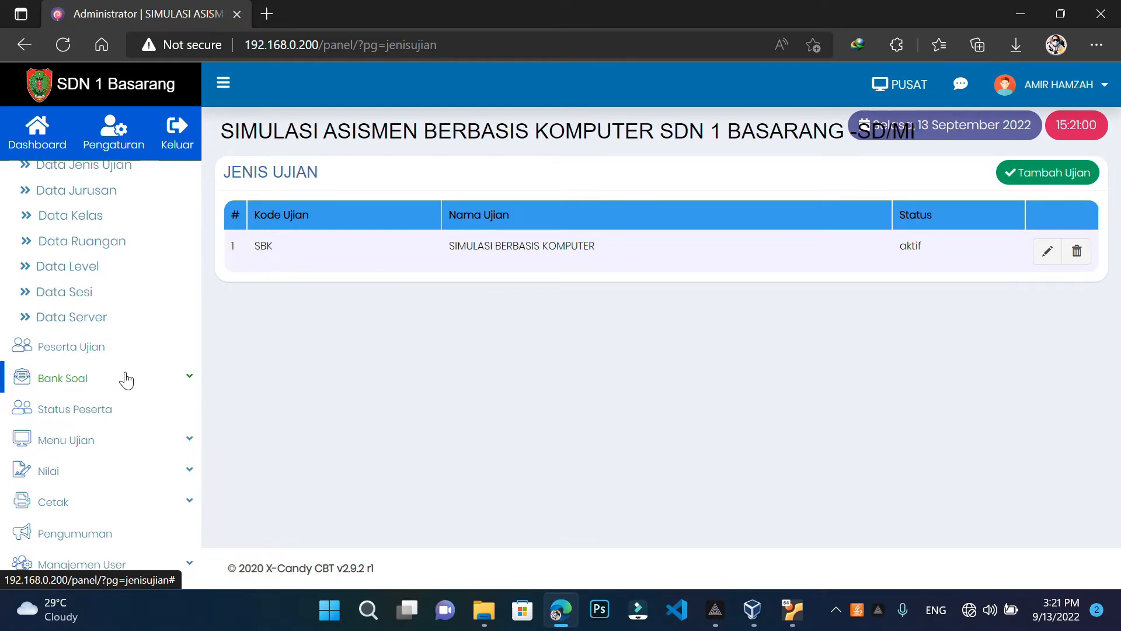
# Go to Bank Soal > Daftar Soal and bring up the Tambah Bank Soal form
pyautogui.click(126, 381)
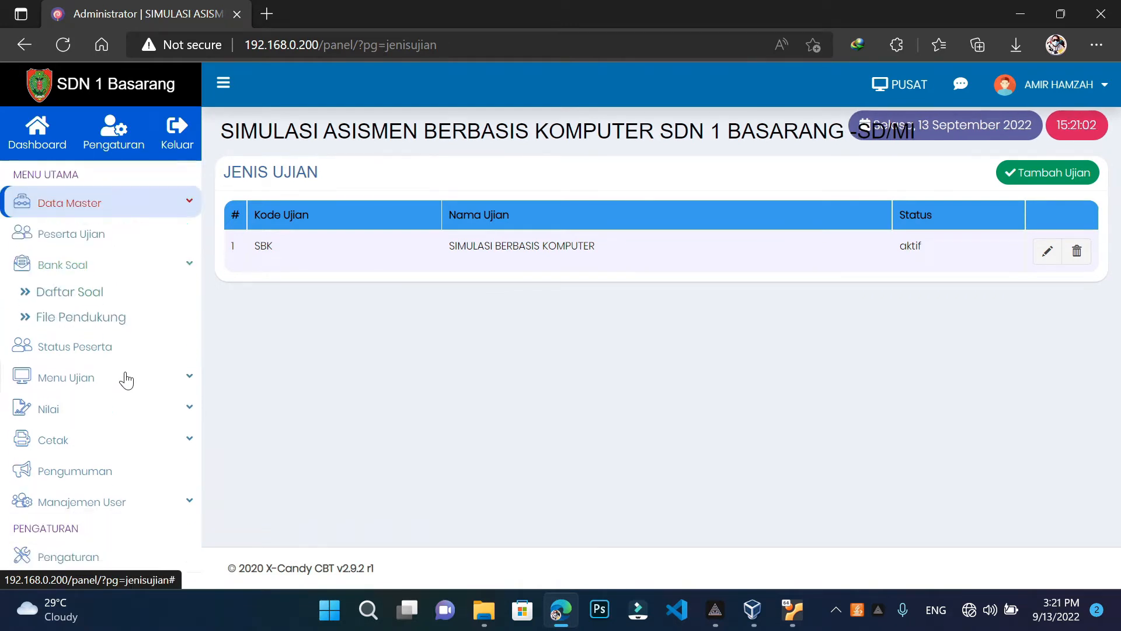
pyautogui.click(75, 298)
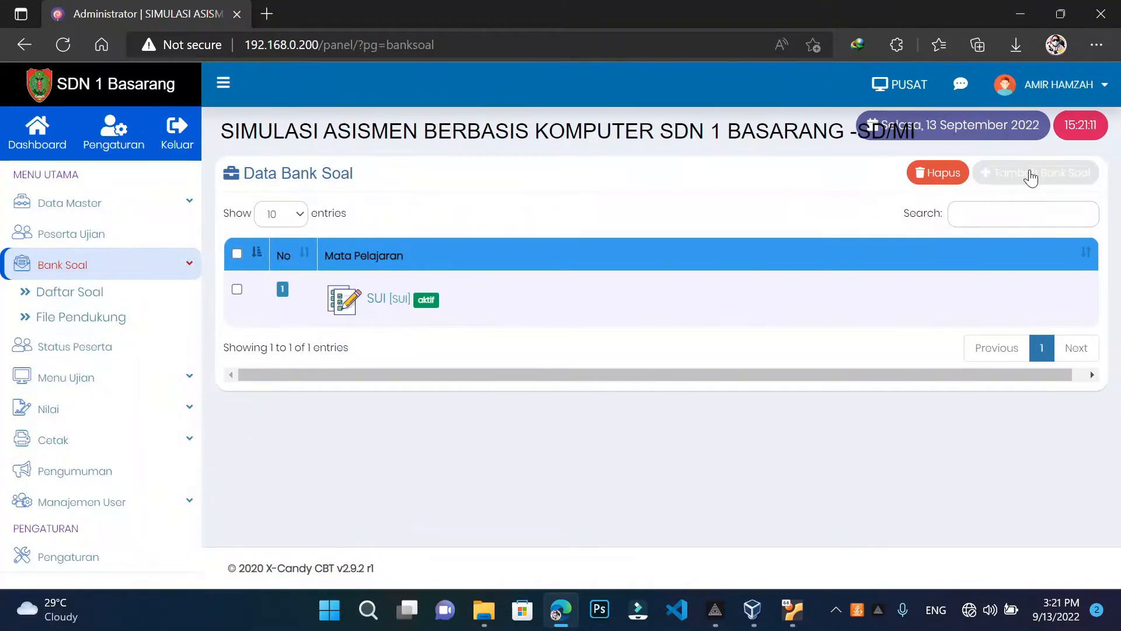
pyautogui.click(1030, 174)
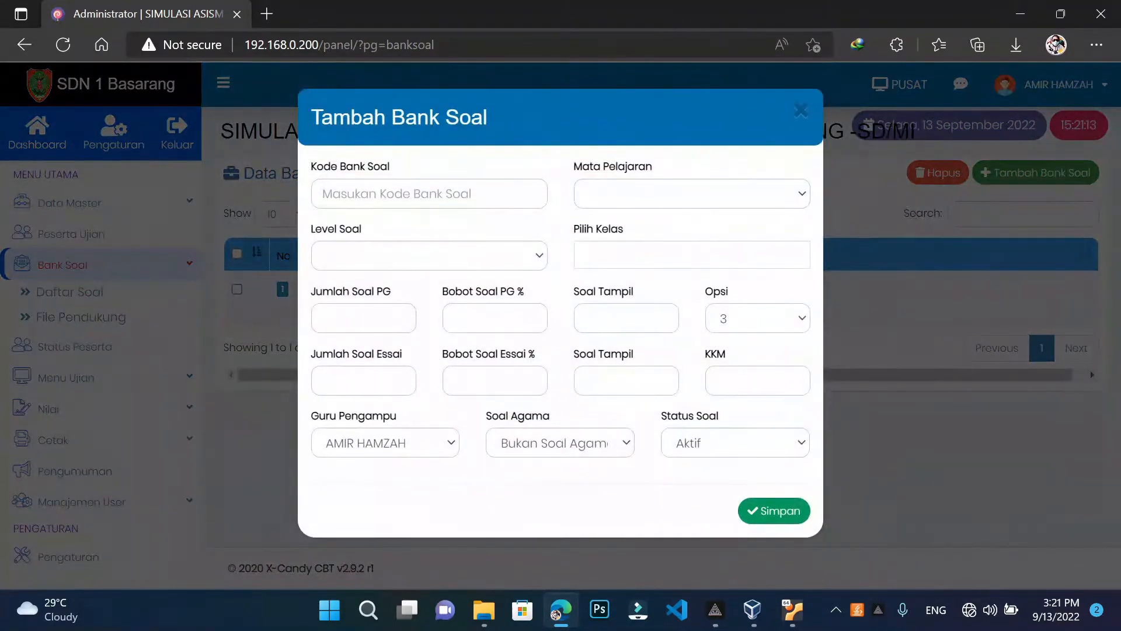
# Give the new bank code MTK, subject MATEMATIKA, level V and class K.V
pyautogui.click(403, 196)
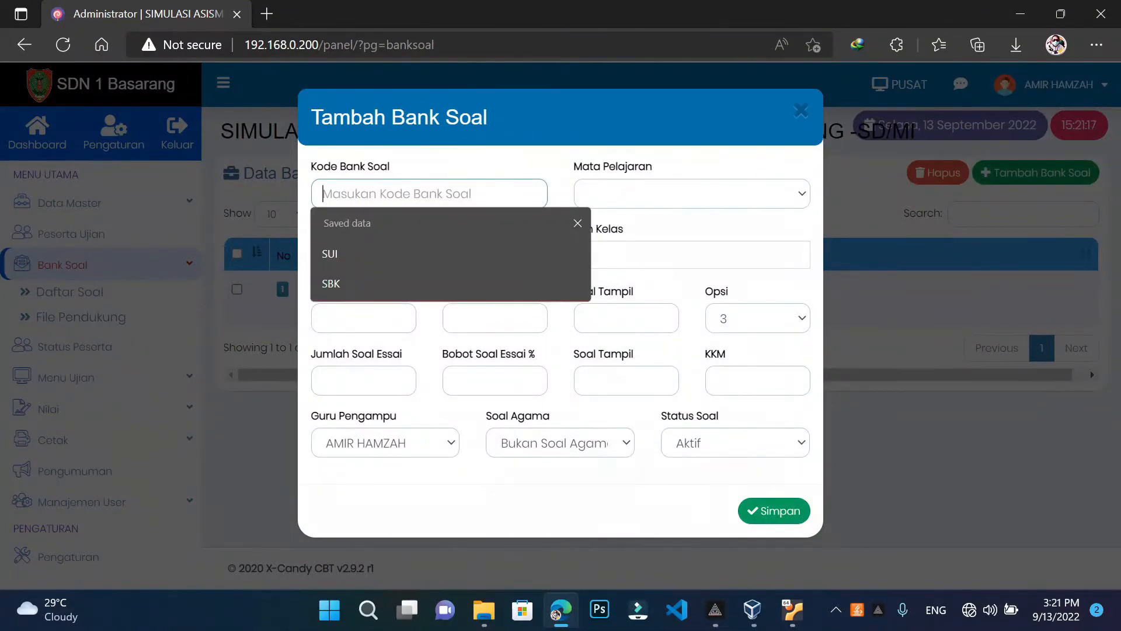
pyautogui.write('mt')
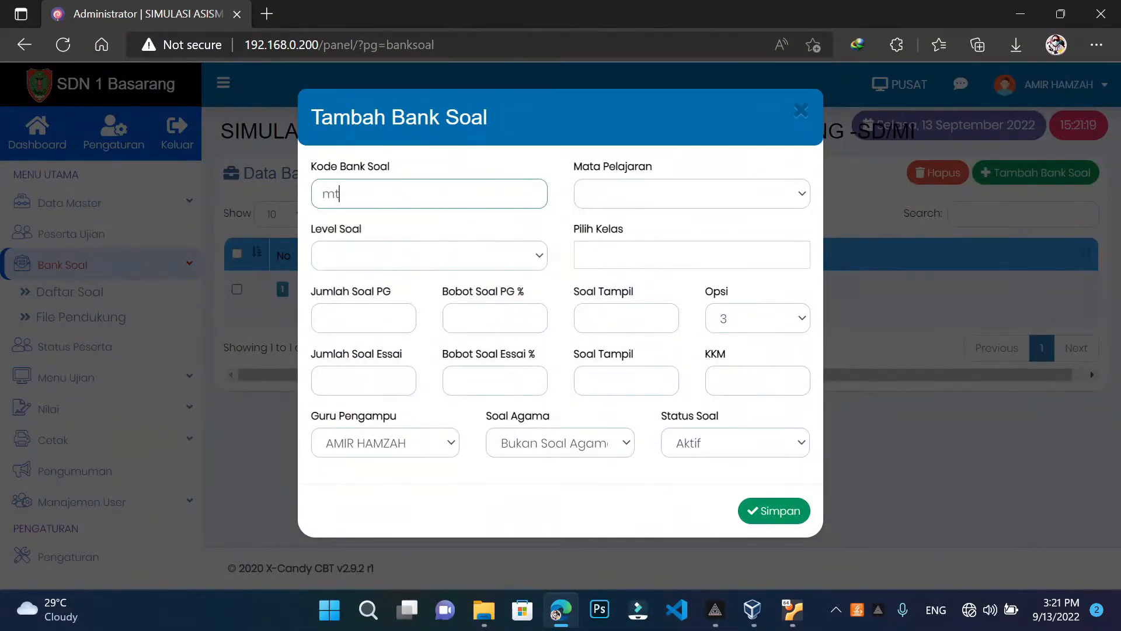
pyautogui.press('BackSpace')
pyautogui.write('MTK')
pyautogui.click(622, 199)
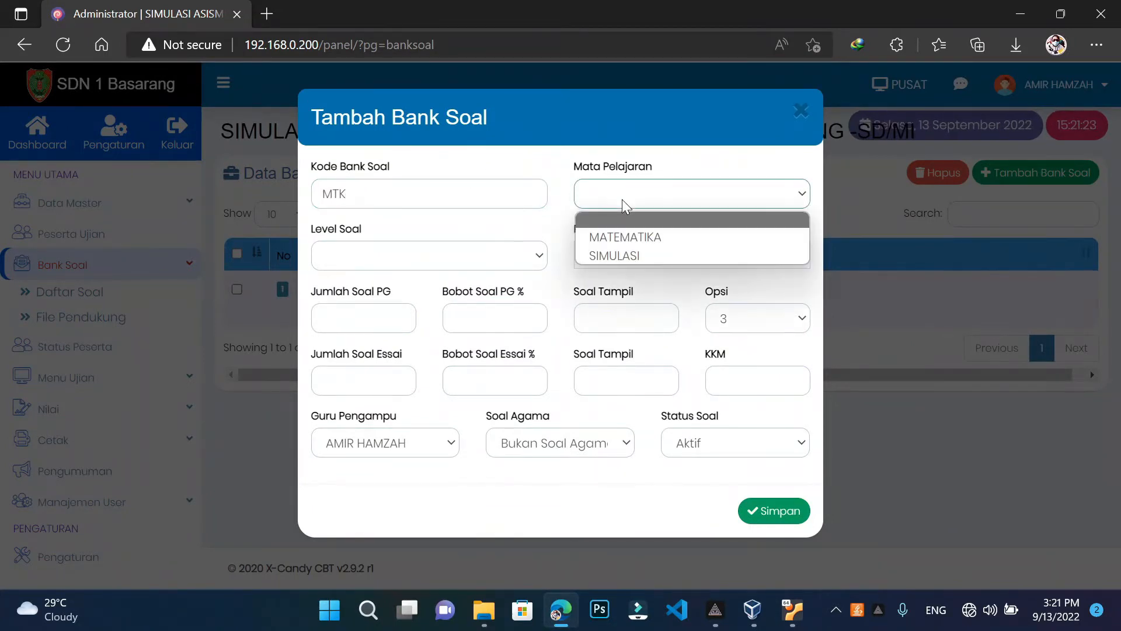
pyautogui.click(631, 235)
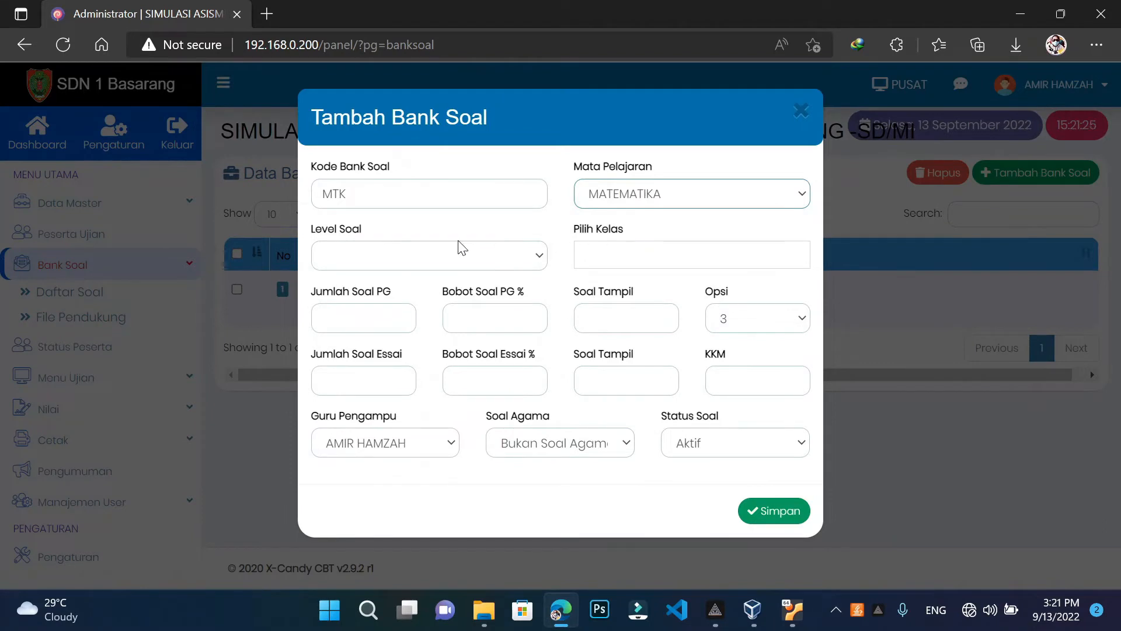
pyautogui.click(390, 261)
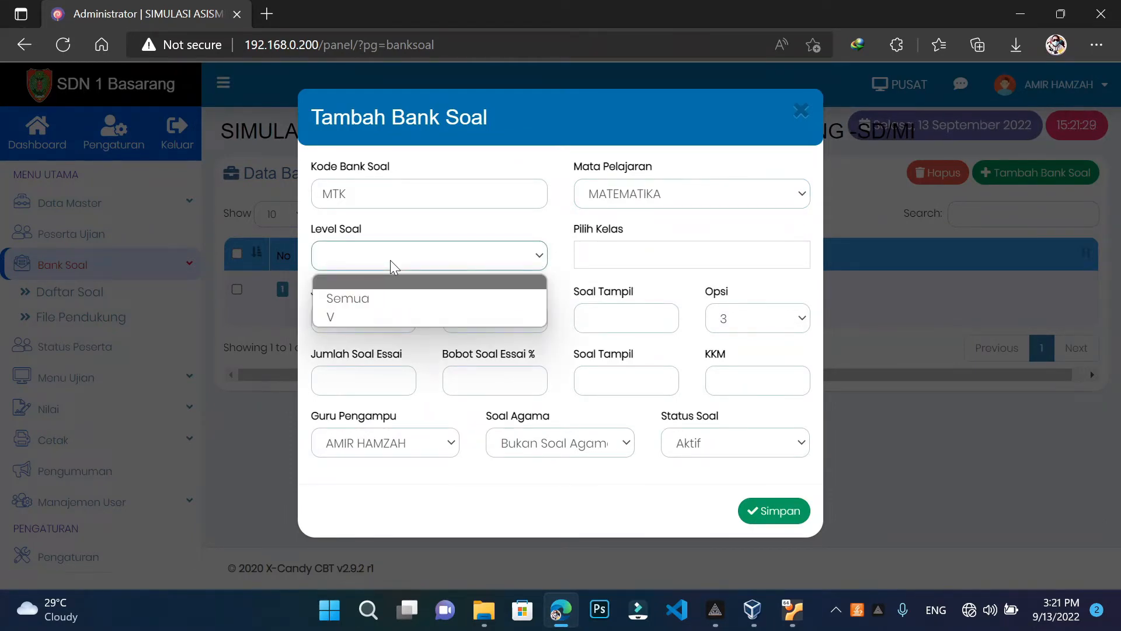
pyautogui.click(345, 316)
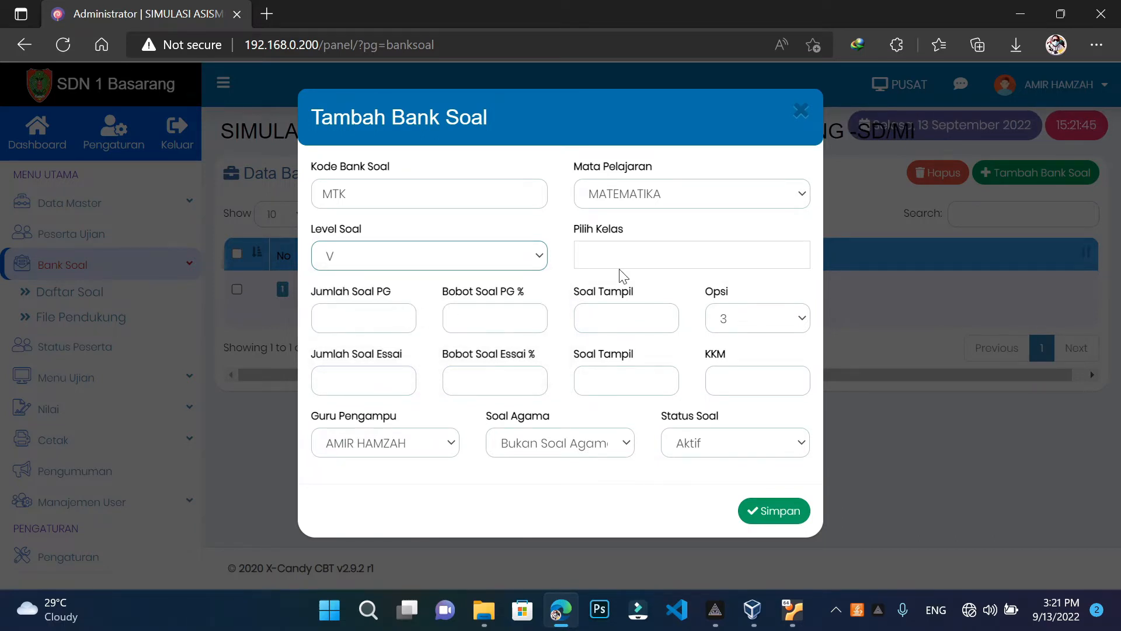
pyautogui.click(630, 255)
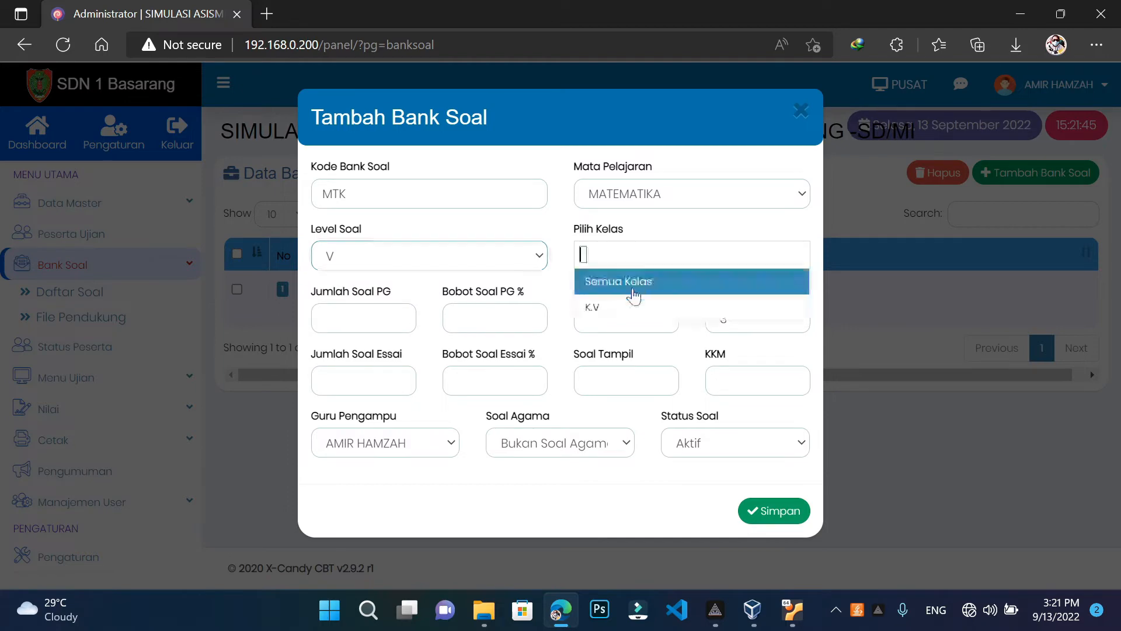
pyautogui.click(611, 310)
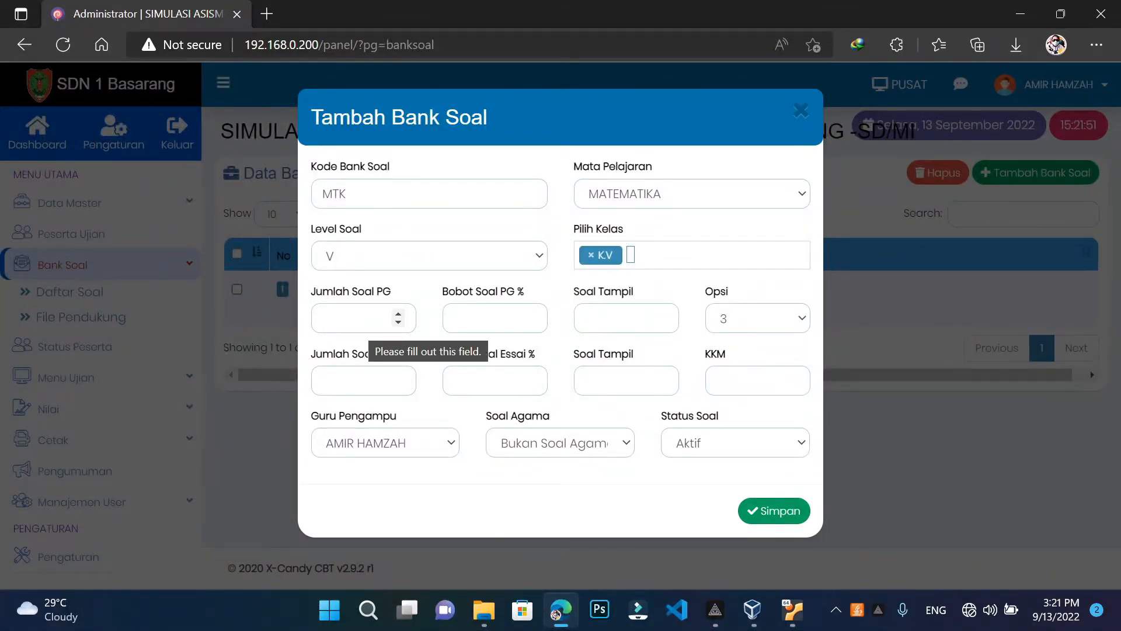
# Set 30 multiple-choice questions, weight 100%, and 4 answer options per question
pyautogui.click(351, 318)
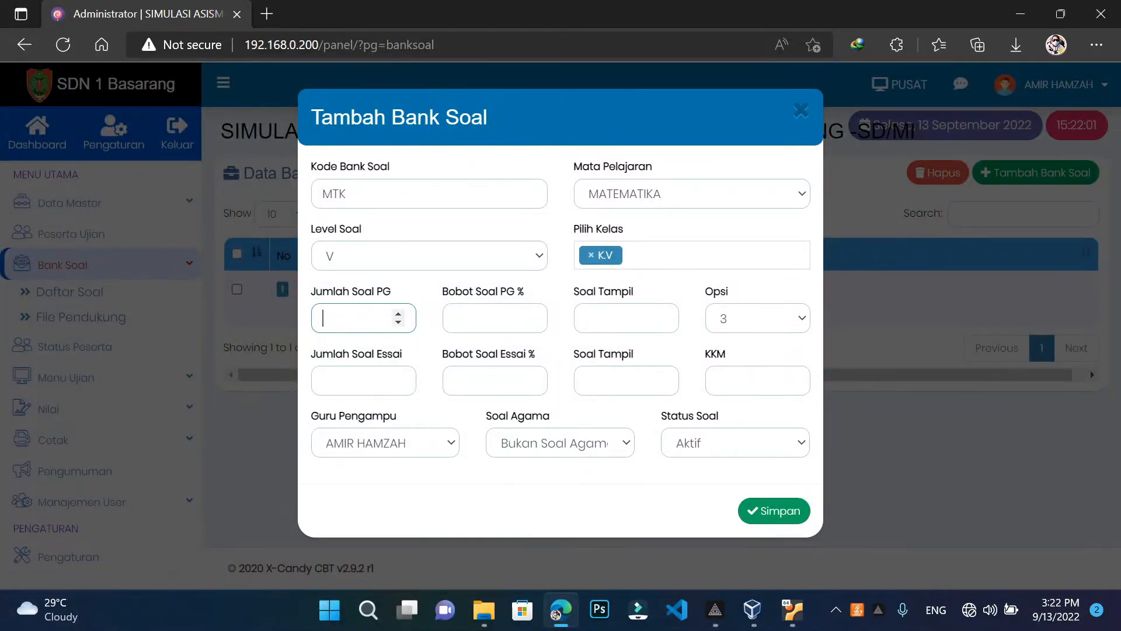
pyautogui.write('30')
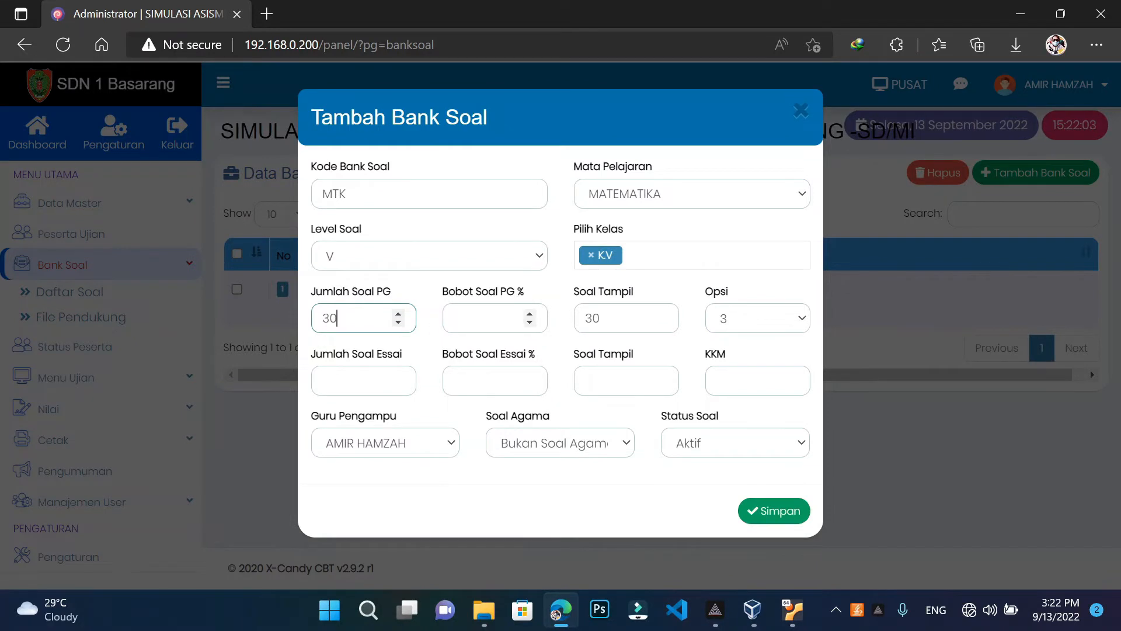
pyautogui.click(490, 319)
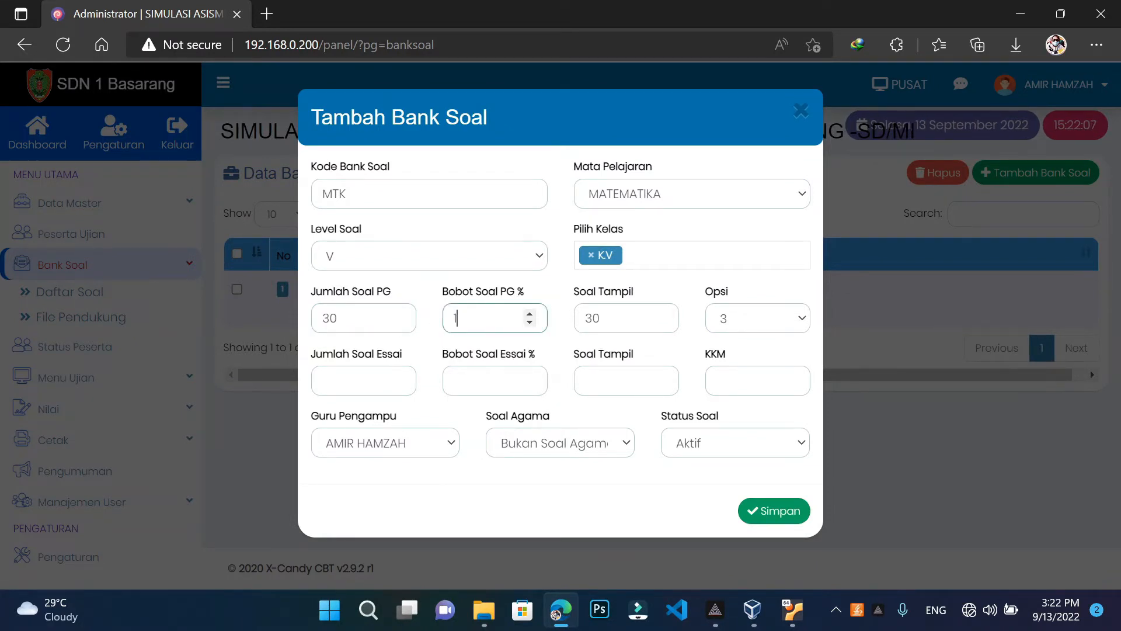
pyautogui.write('100')
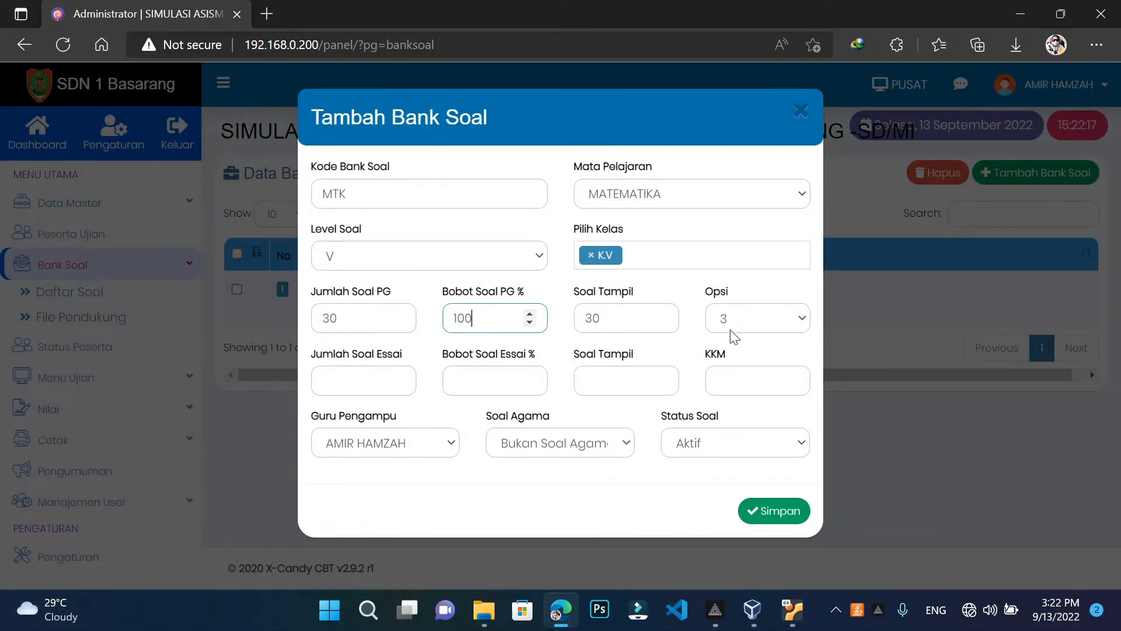
pyautogui.click(767, 320)
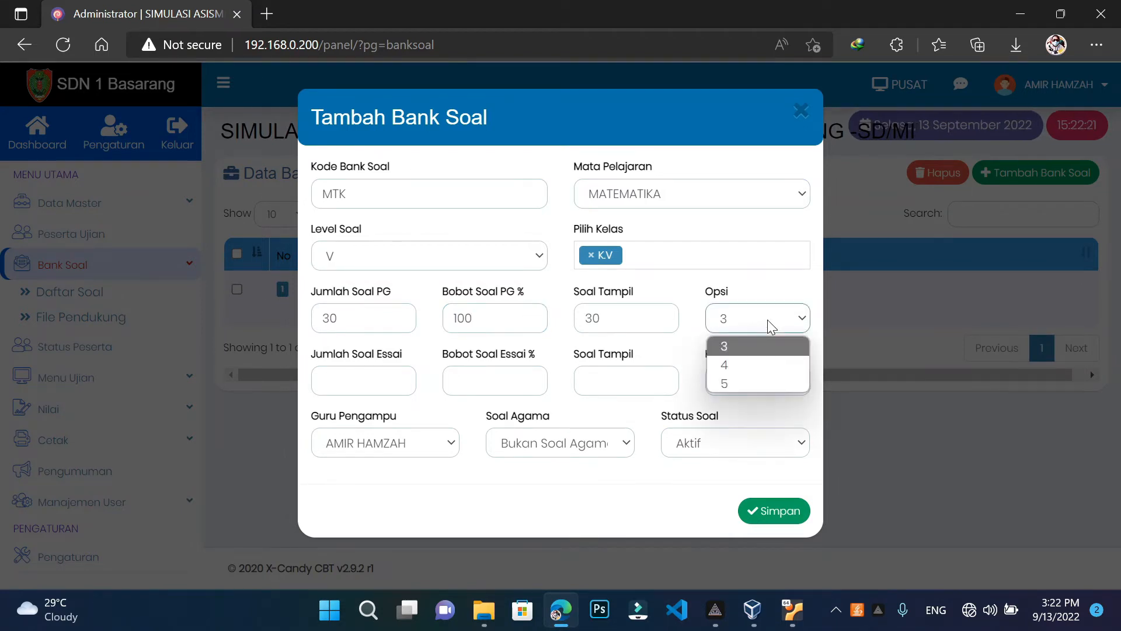
pyautogui.click(751, 365)
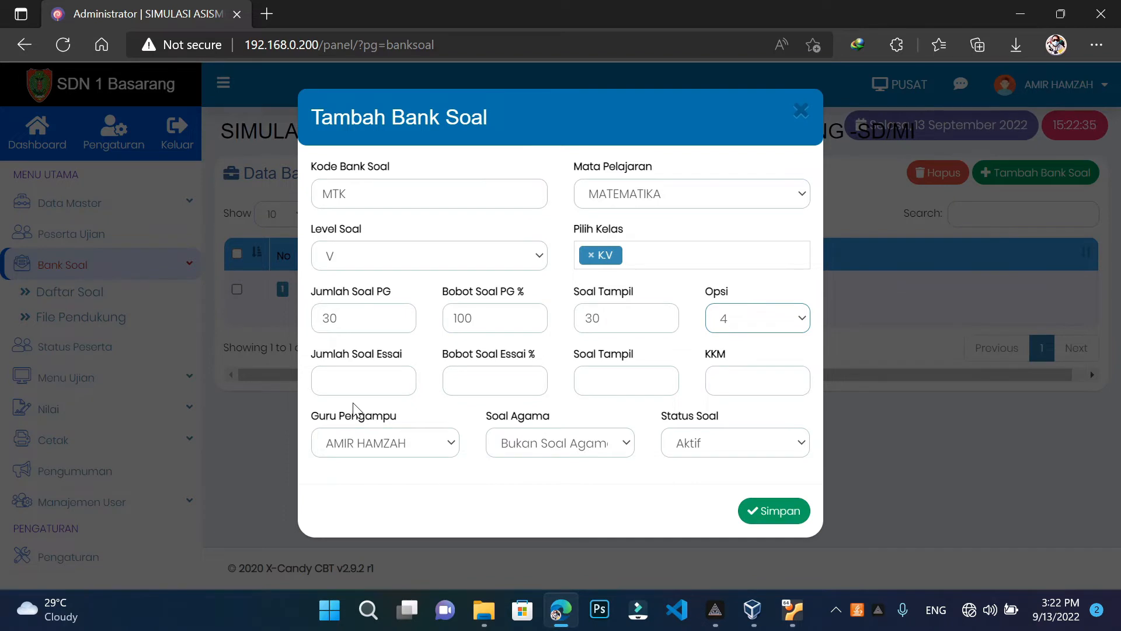
# Leave the essay question count empty and set the KKM to 50
pyautogui.click(365, 380)
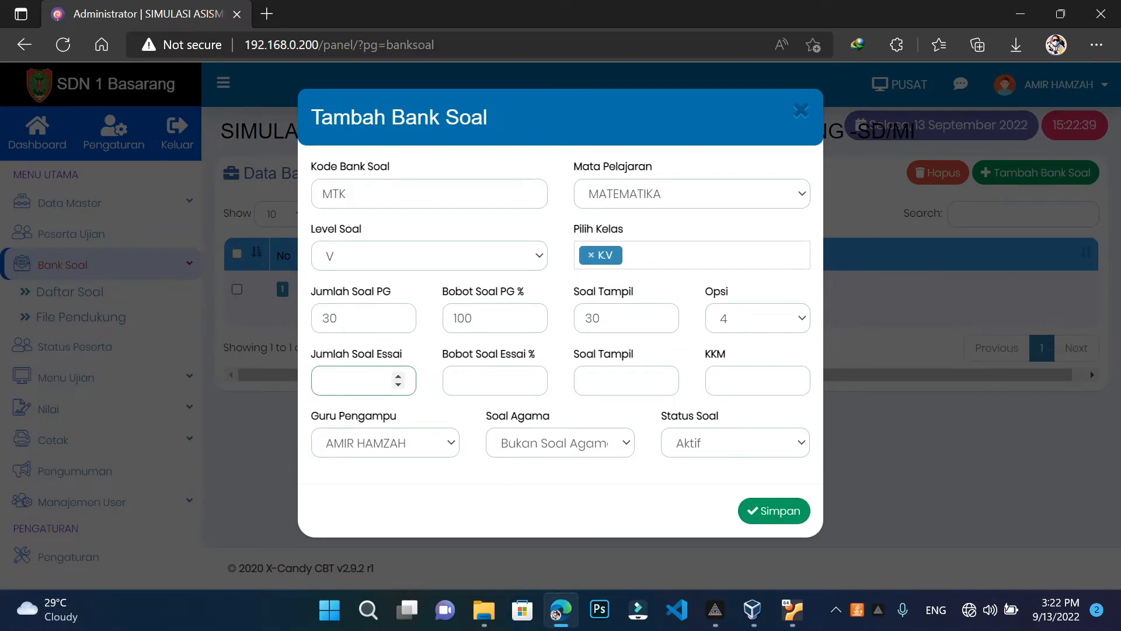
pyautogui.write('5')
pyautogui.click(484, 381)
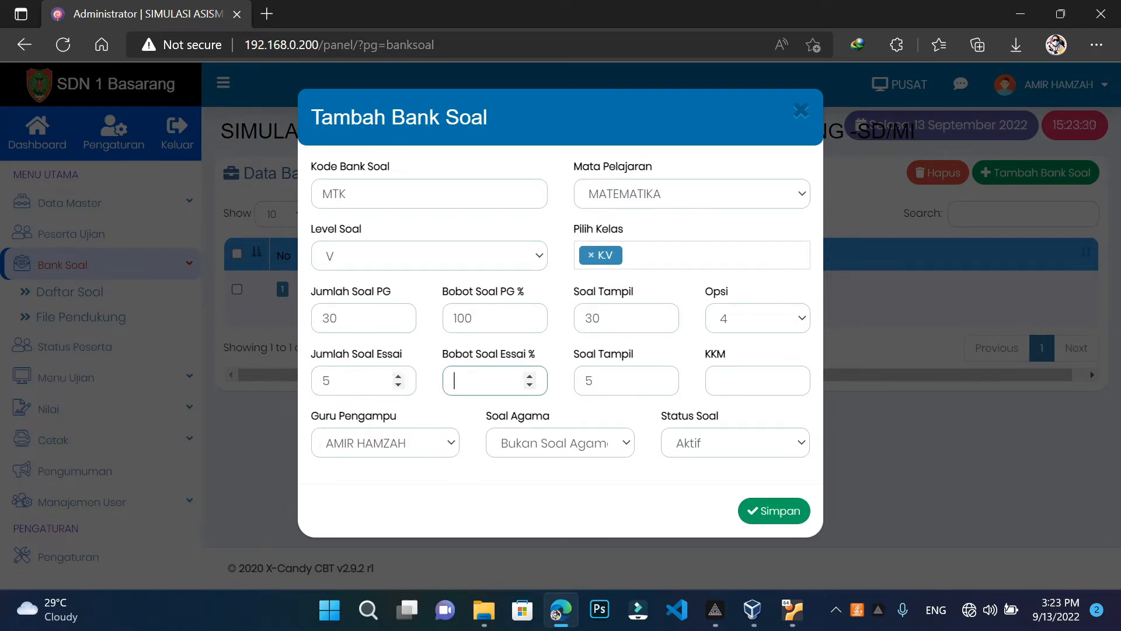
pyautogui.click(329, 380)
pyautogui.press('BackSpace')
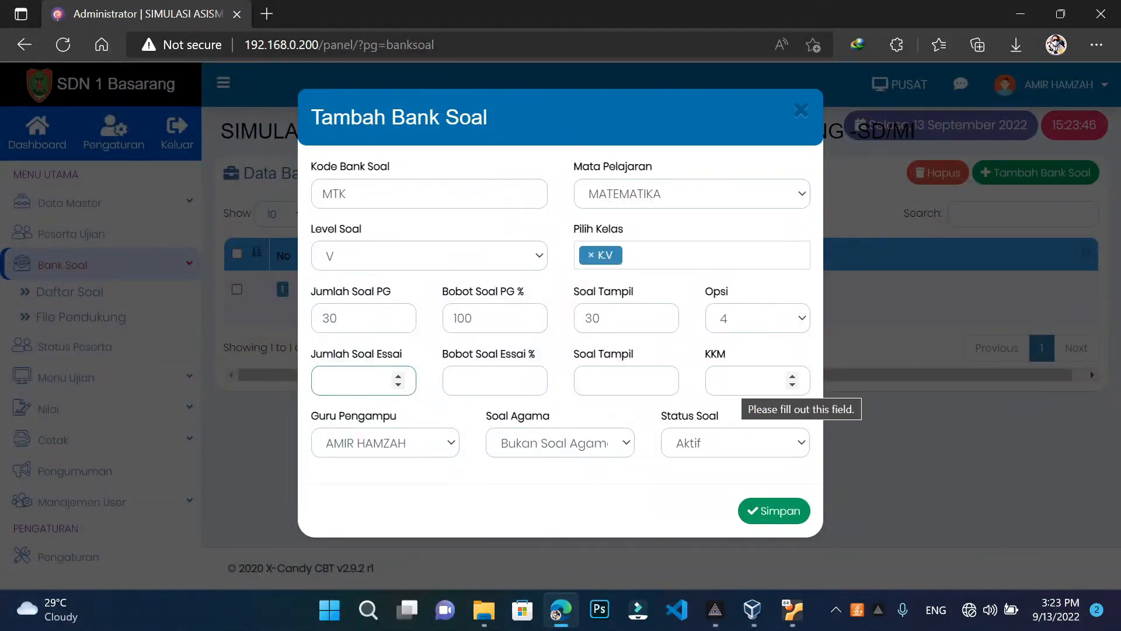
pyautogui.click(741, 381)
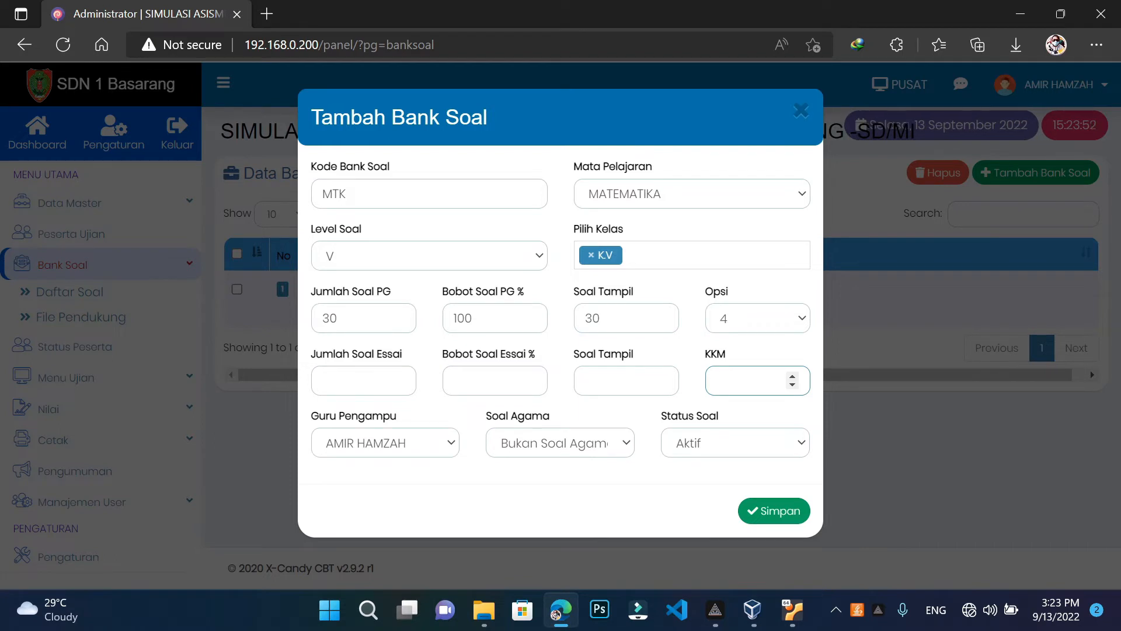
pyautogui.write('50')
# Keep the existing teacher assigned as Guru Pengampu
pyautogui.click(422, 443)
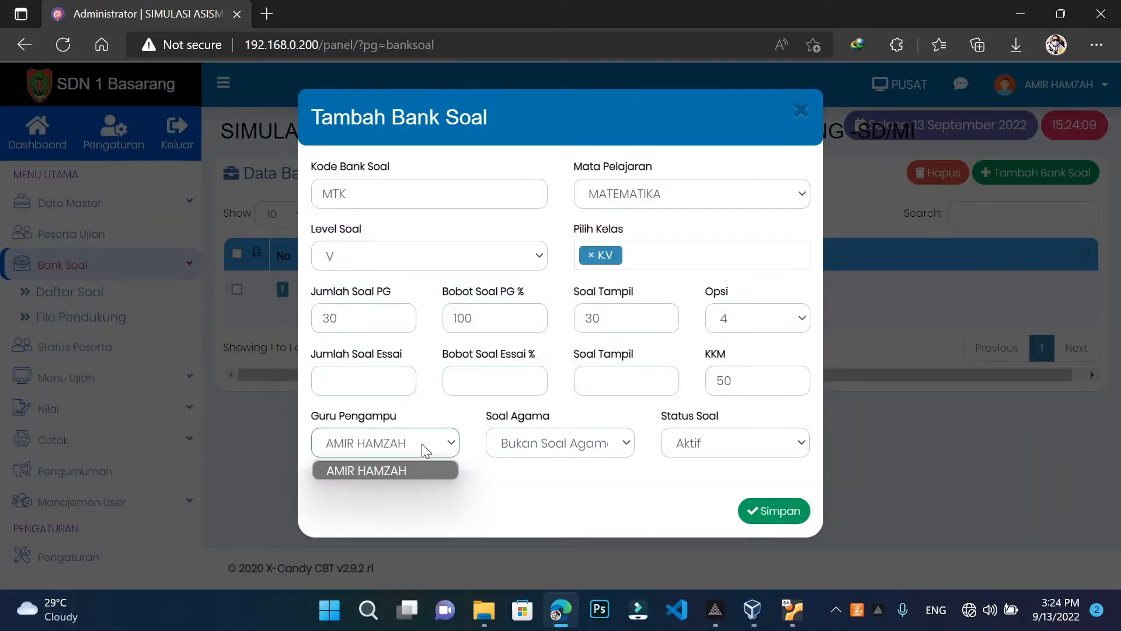
pyautogui.click(422, 443)
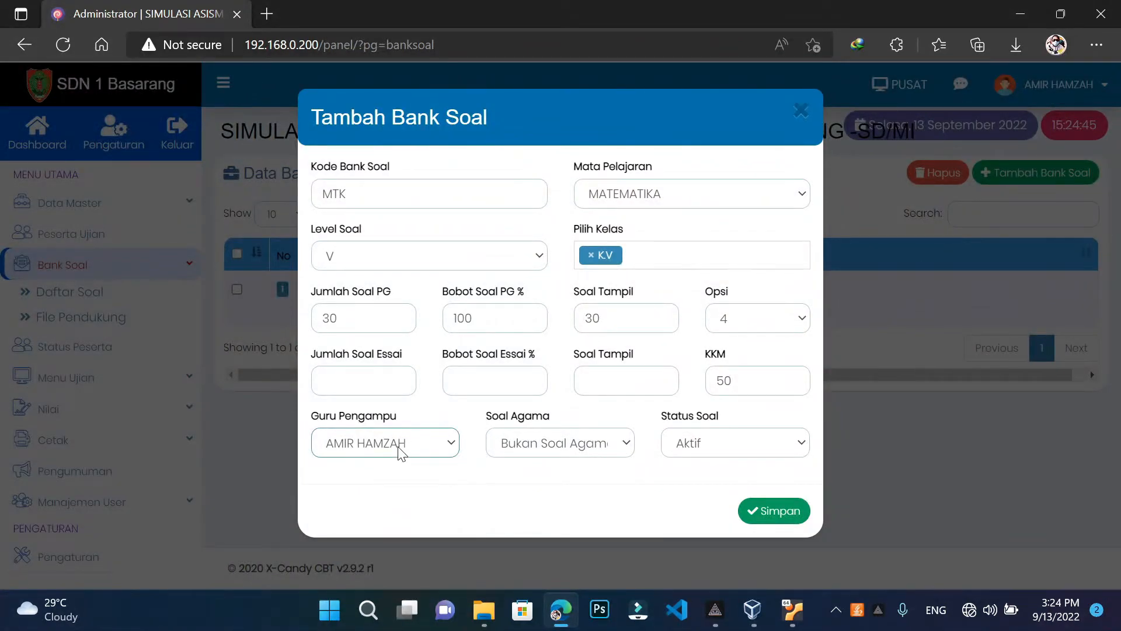
pyautogui.click(399, 450)
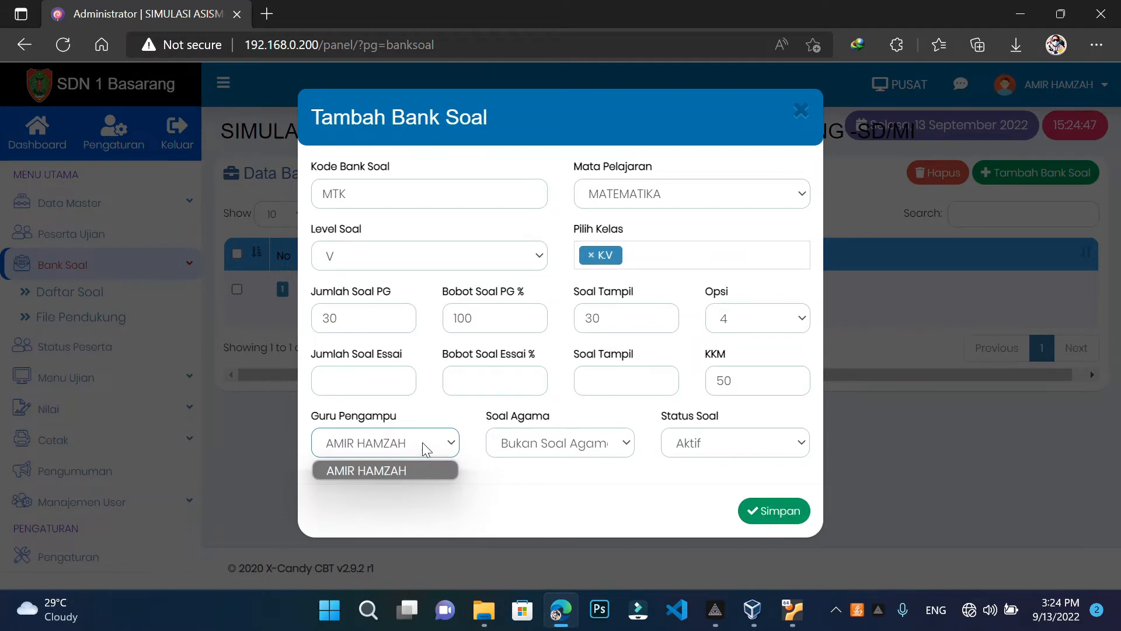
pyautogui.click(422, 442)
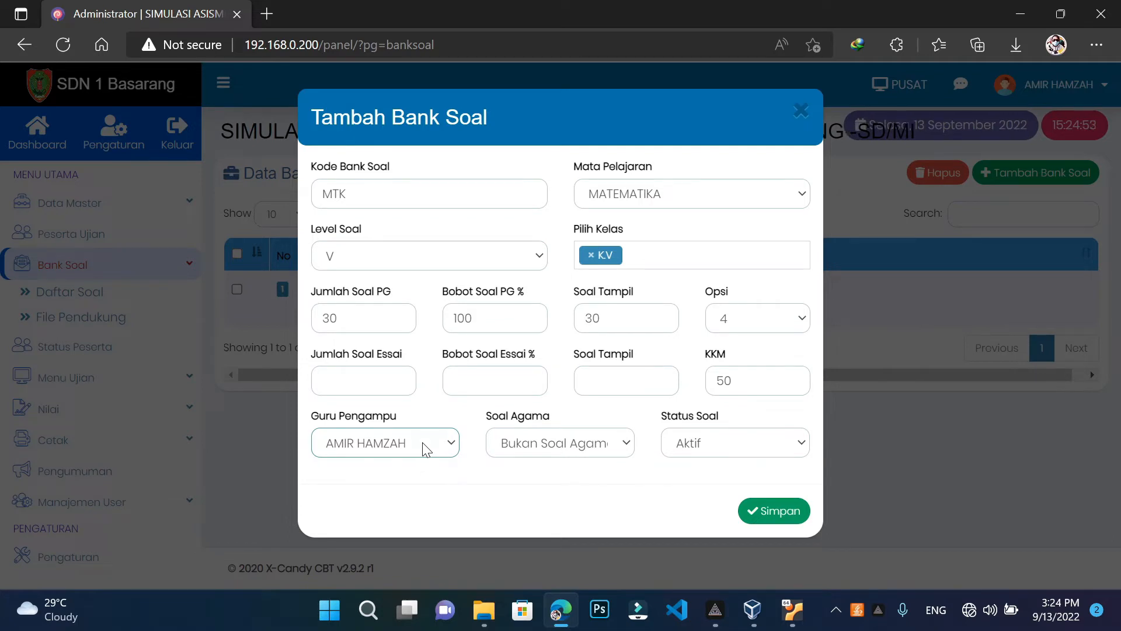
pyautogui.click(424, 445)
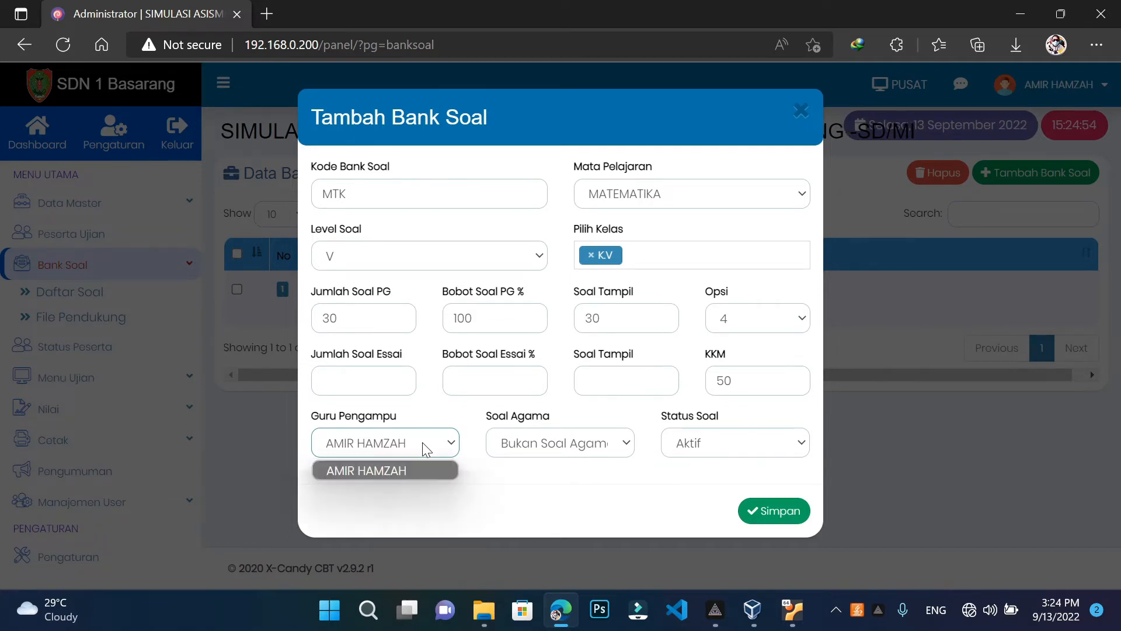
pyautogui.click(393, 467)
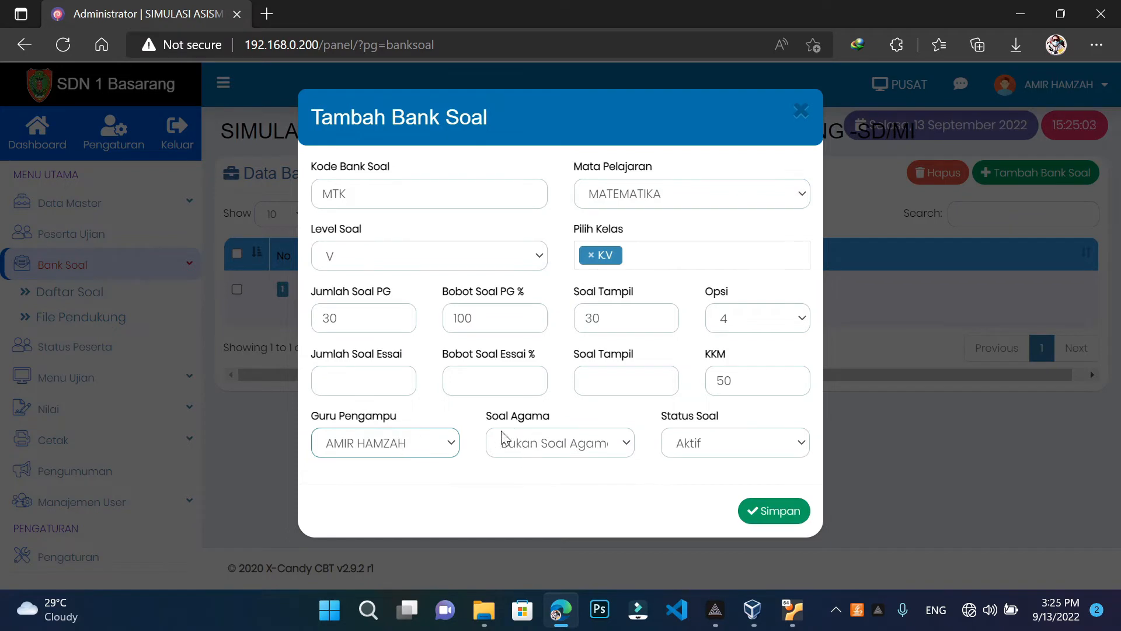
pyautogui.click(544, 451)
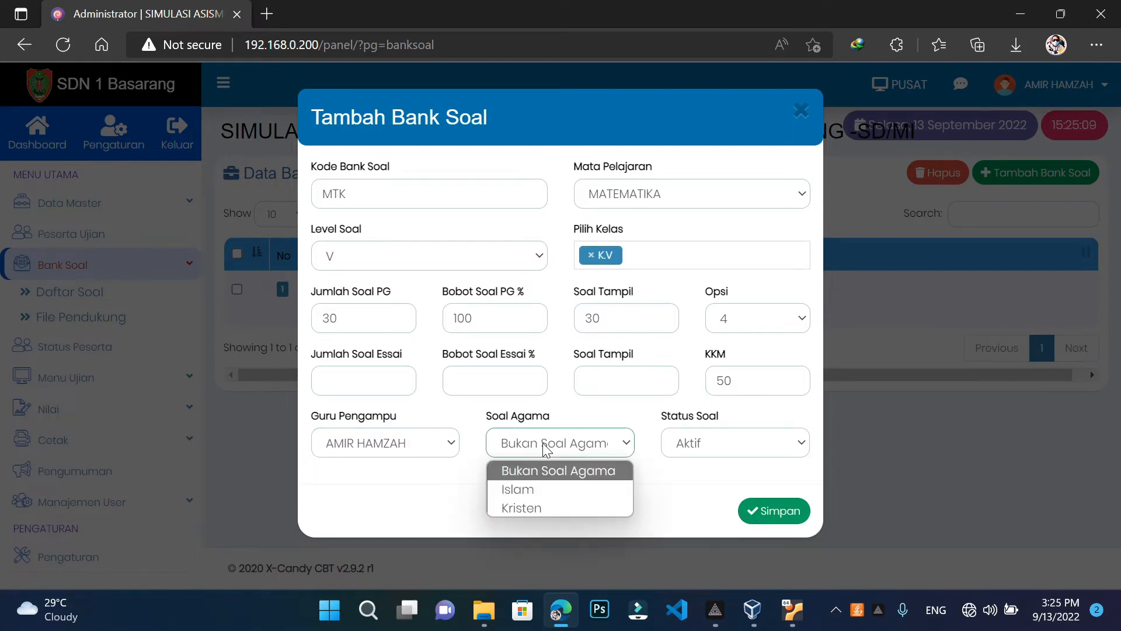
# Mark the MTK bank as Bukan Soal Agama, keep status Aktif, and save it
pyautogui.click(541, 488)
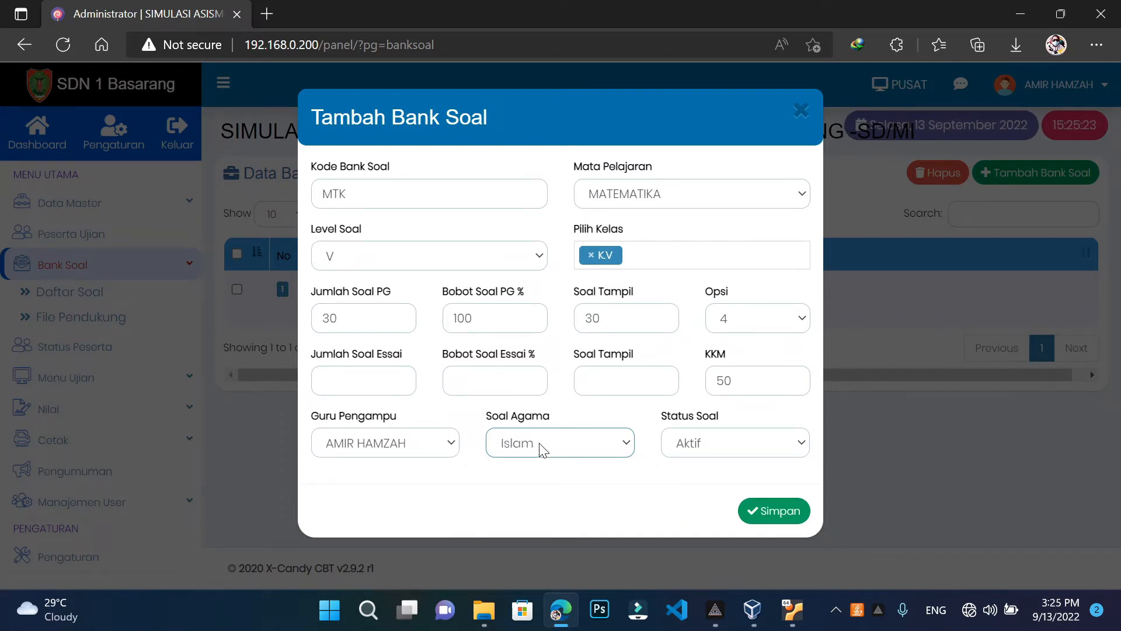
pyautogui.click(541, 448)
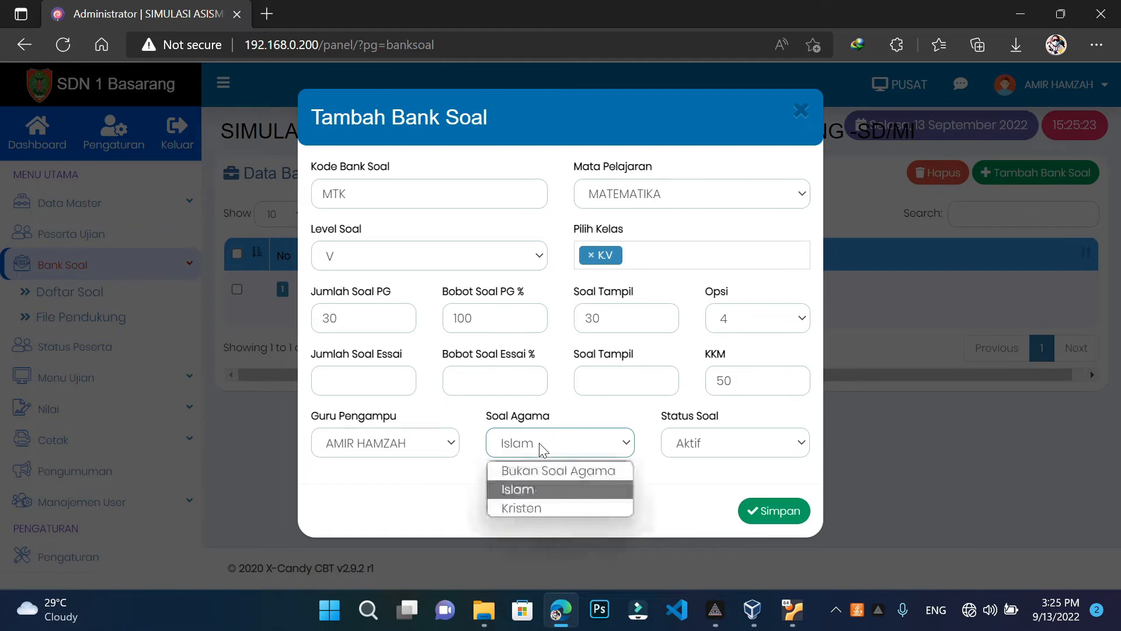
pyautogui.click(537, 509)
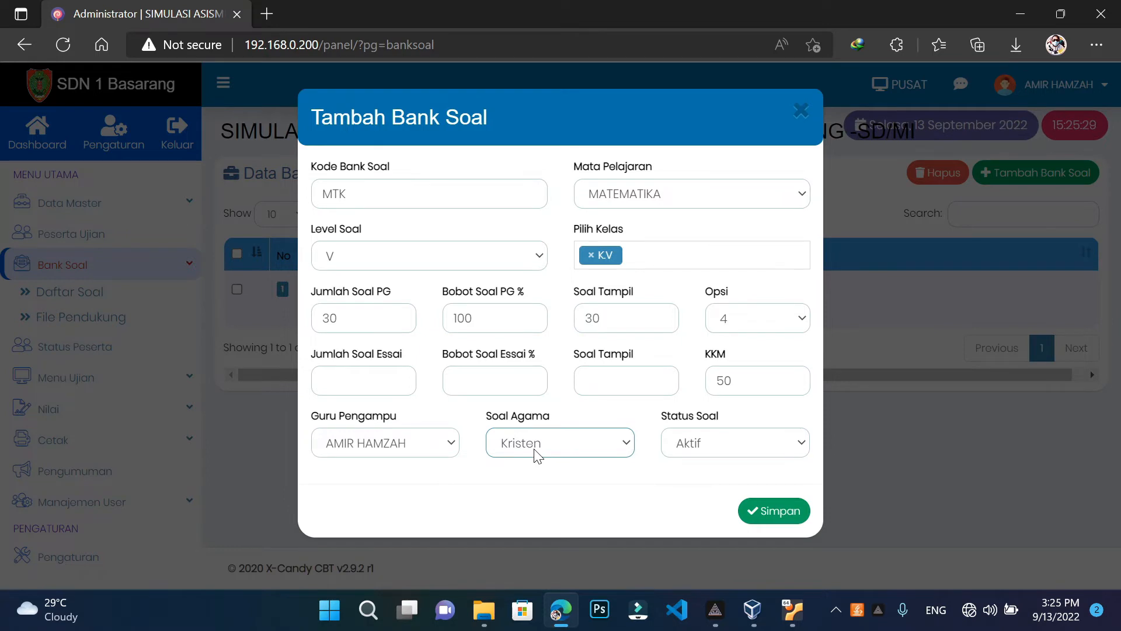
pyautogui.click(537, 455)
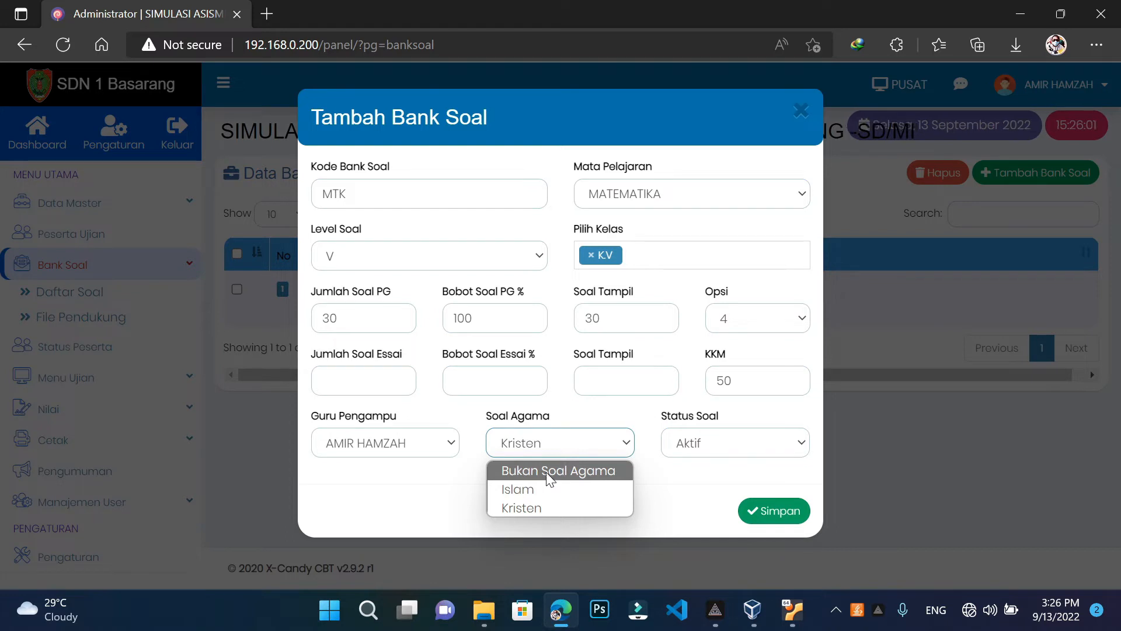
pyautogui.click(547, 489)
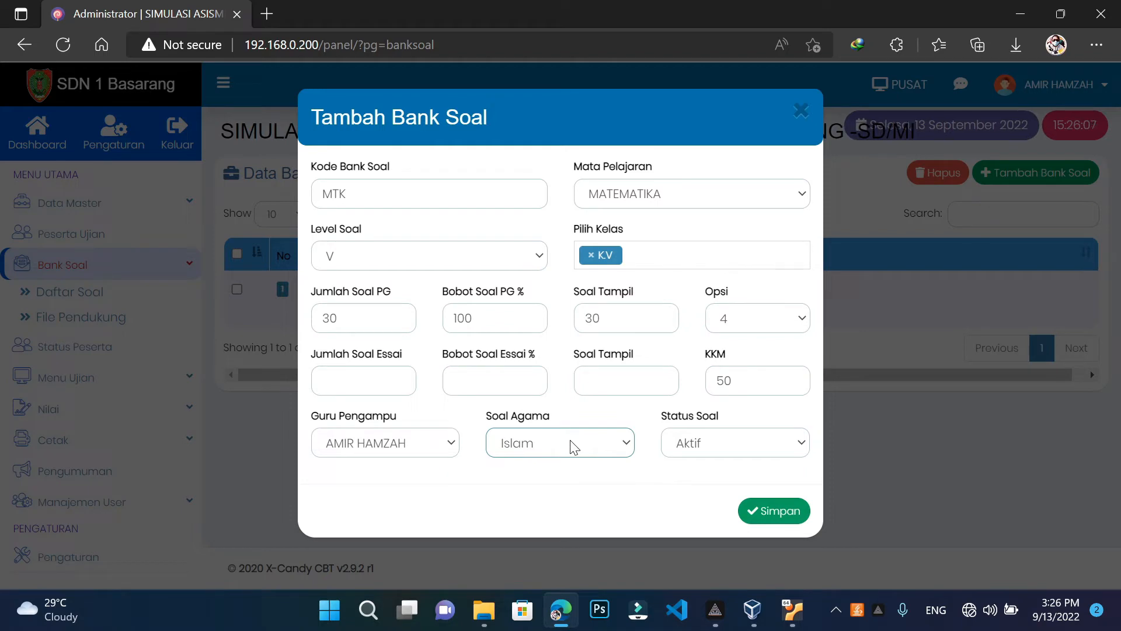
pyautogui.click(574, 448)
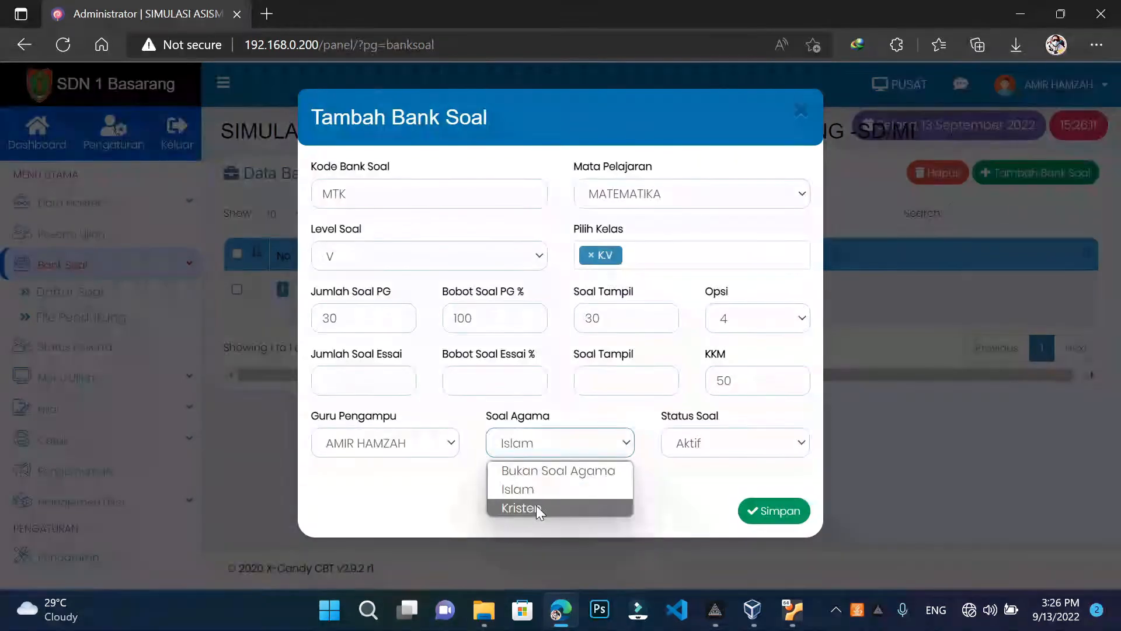
pyautogui.click(552, 472)
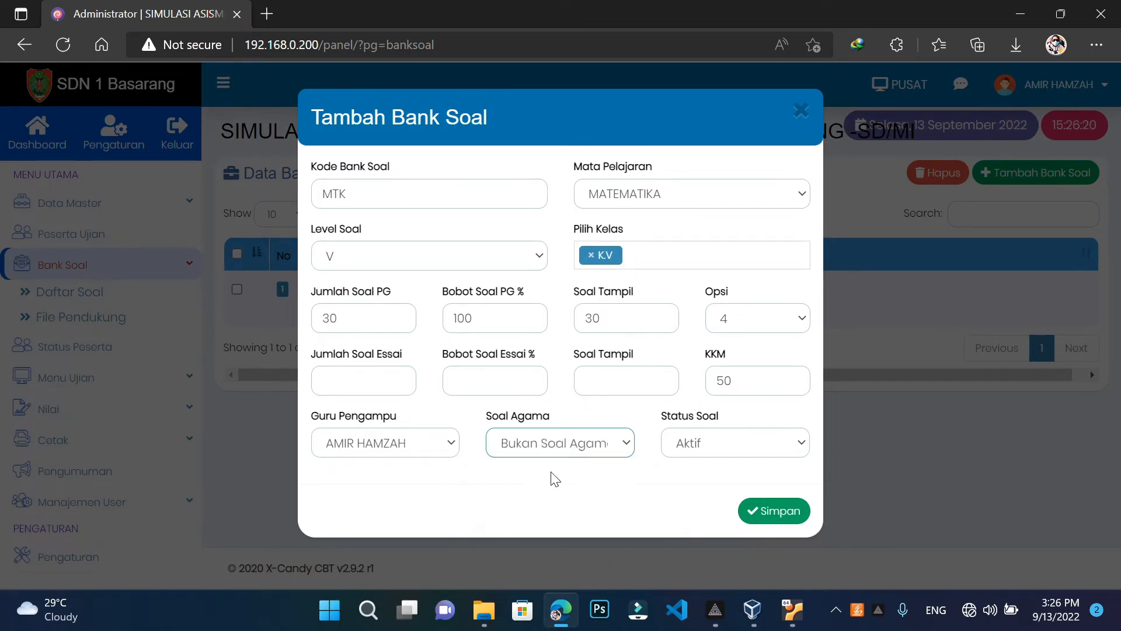
pyautogui.click(767, 452)
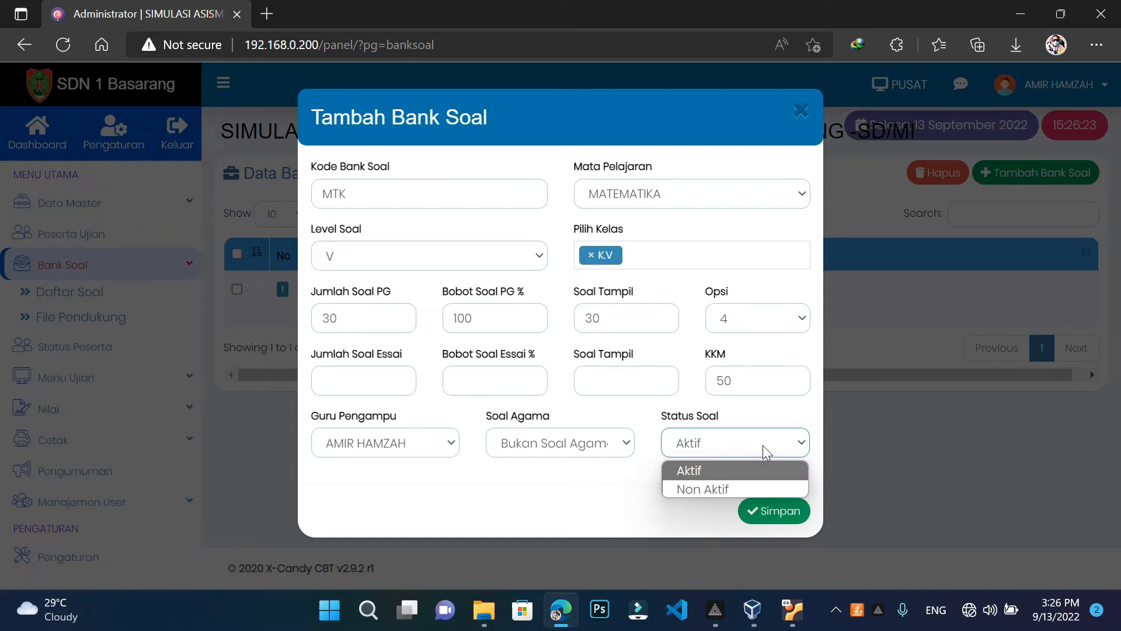
pyautogui.click(741, 470)
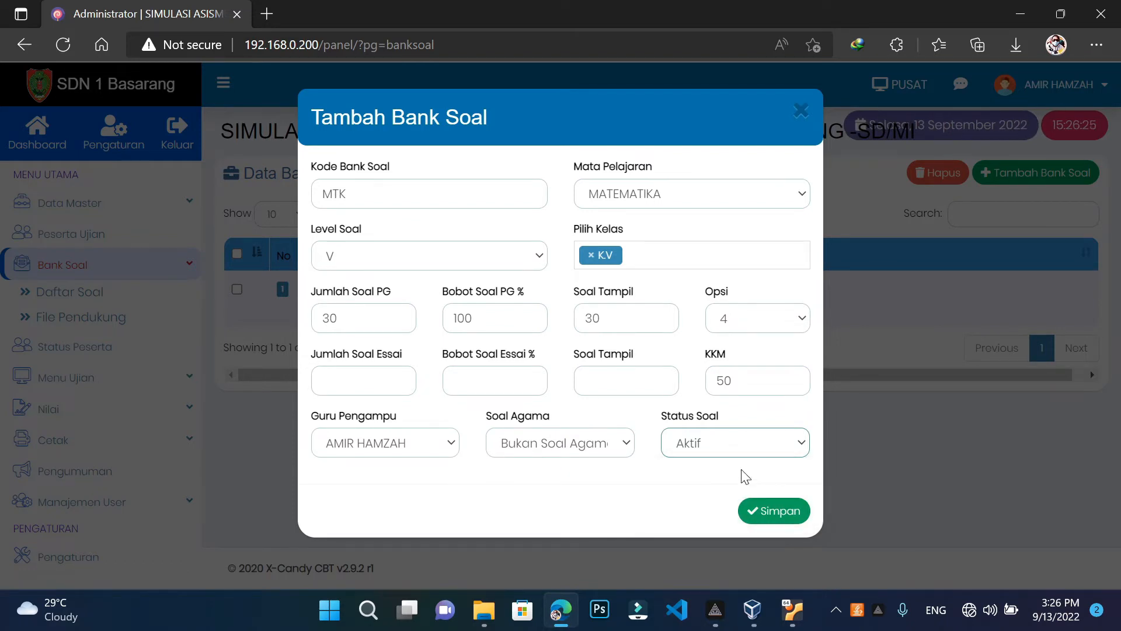
pyautogui.click(767, 513)
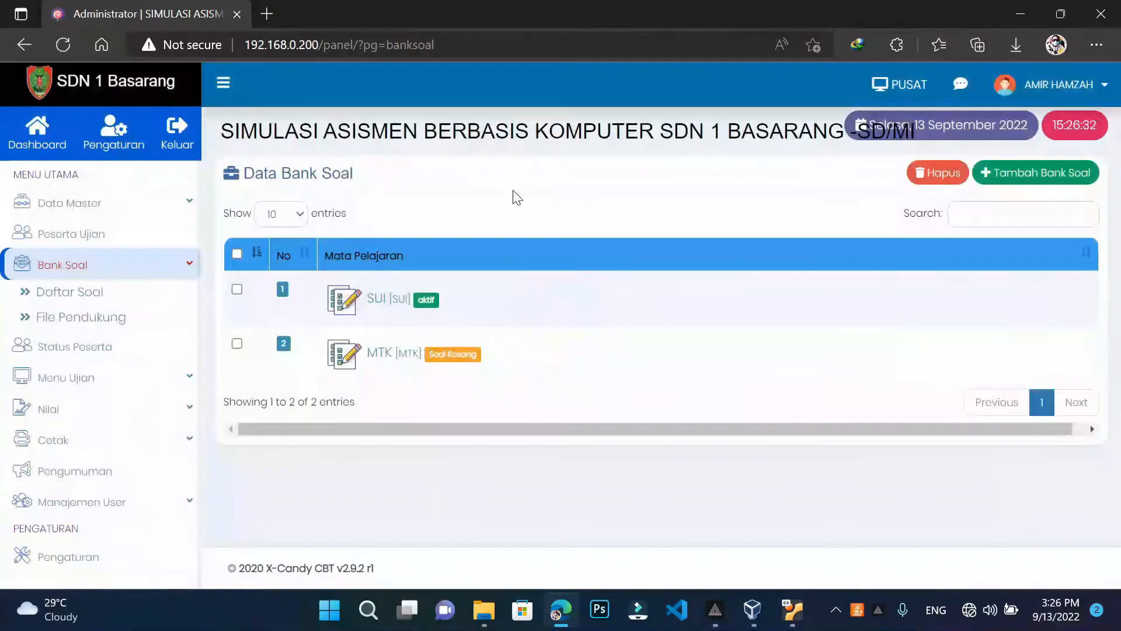
# Open Import Guru from the teacher data page, then go back to Manajemen Guru
pyautogui.click(134, 509)
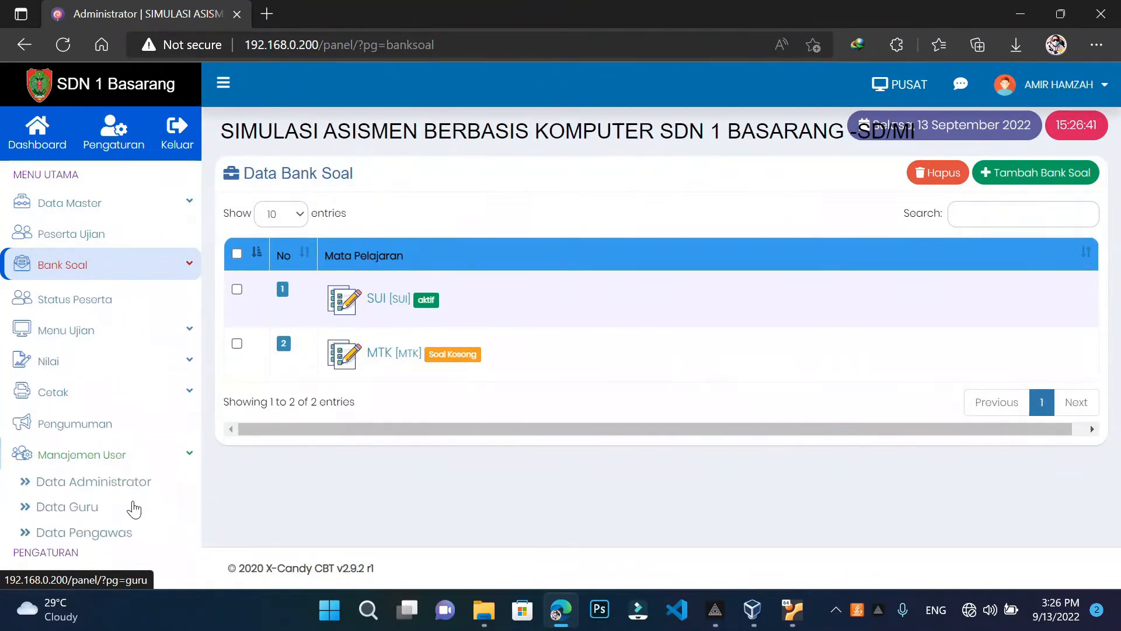
pyautogui.click(97, 459)
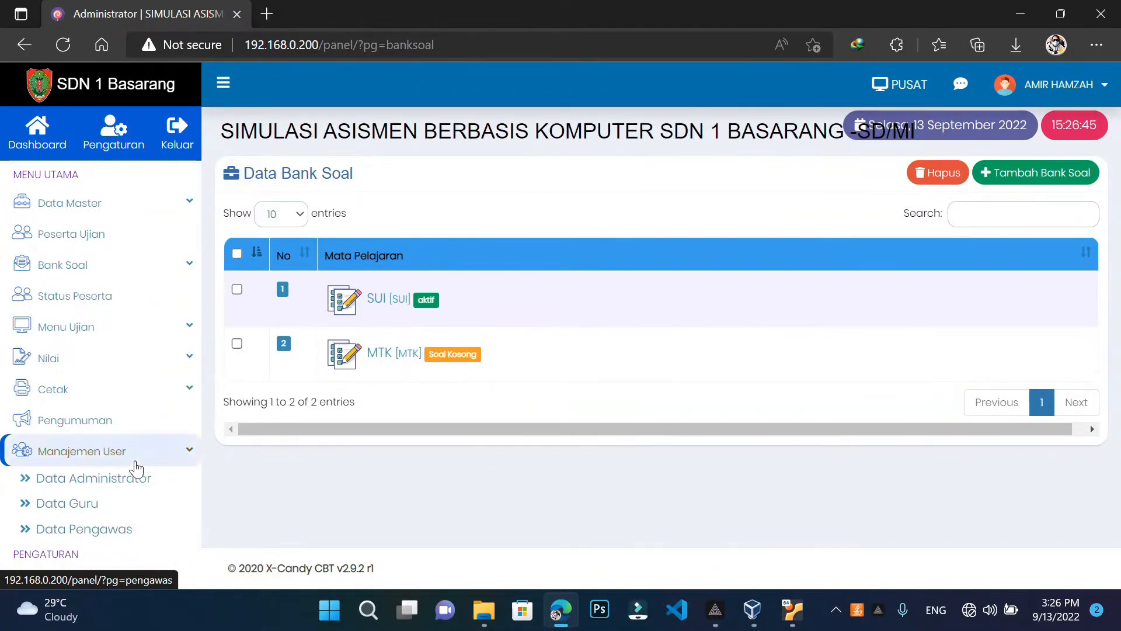
pyautogui.click(86, 512)
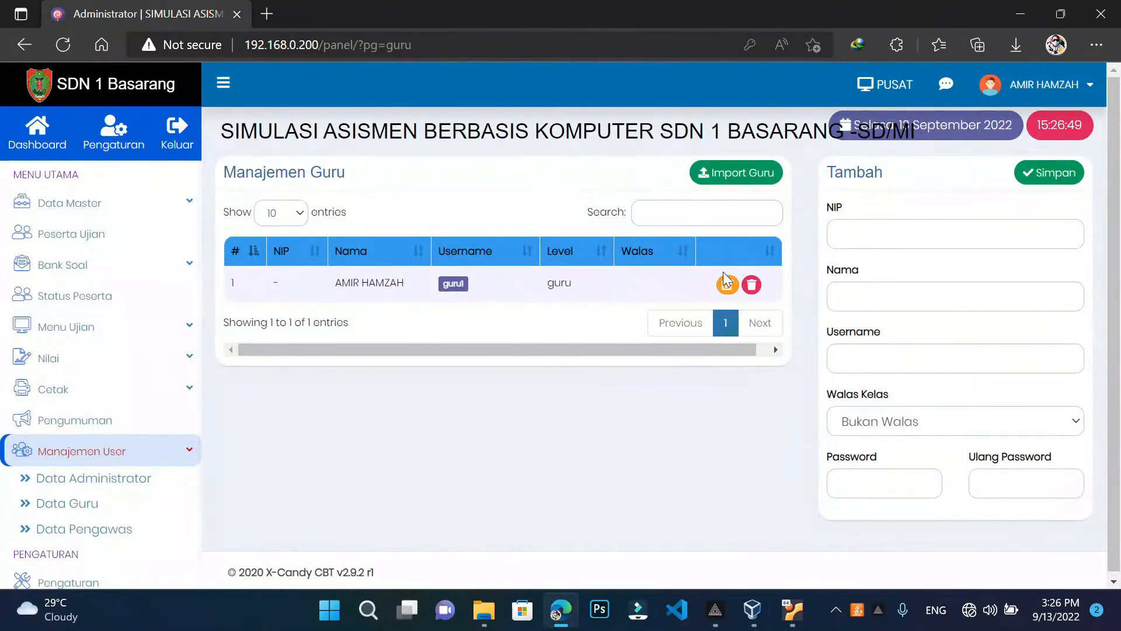
pyautogui.click(757, 170)
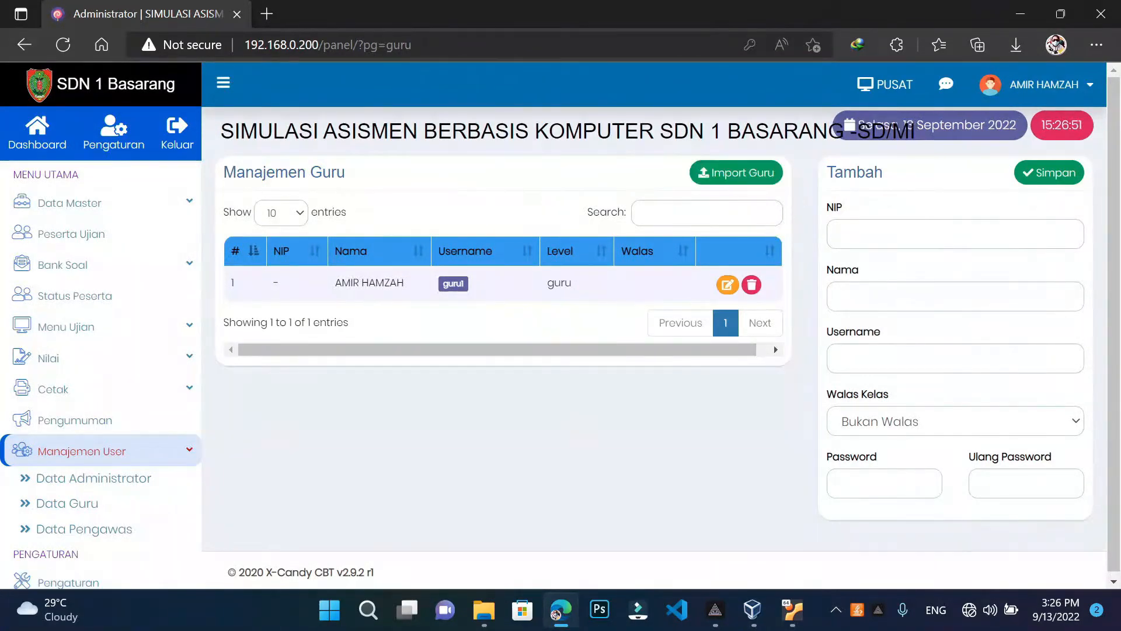
pyautogui.click(745, 178)
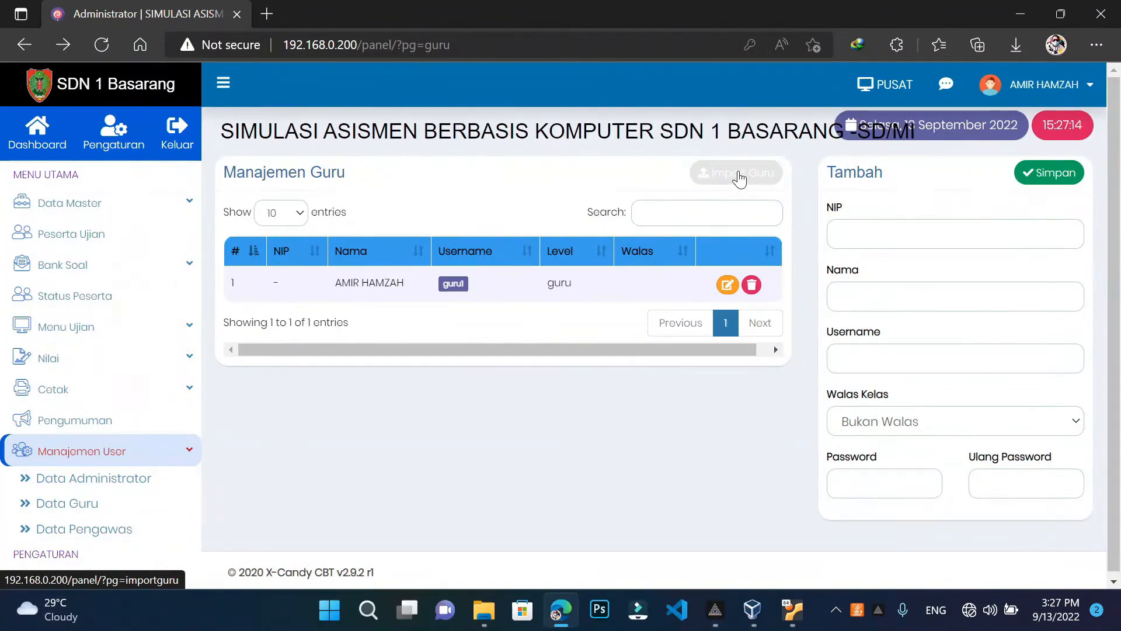
pyautogui.click(739, 174)
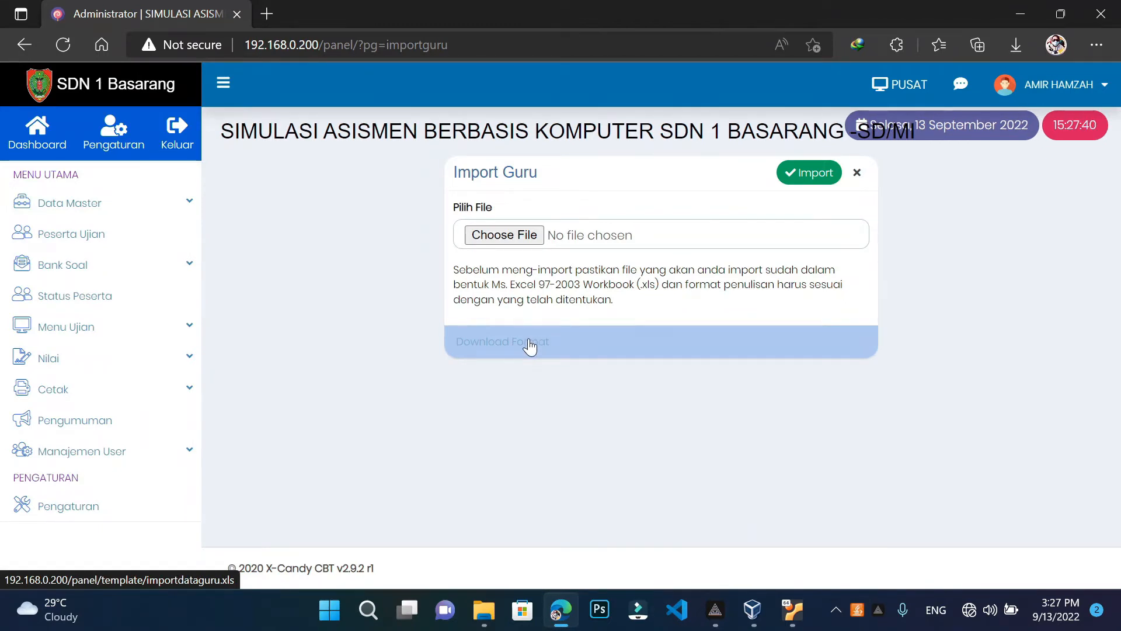
pyautogui.click(23, 46)
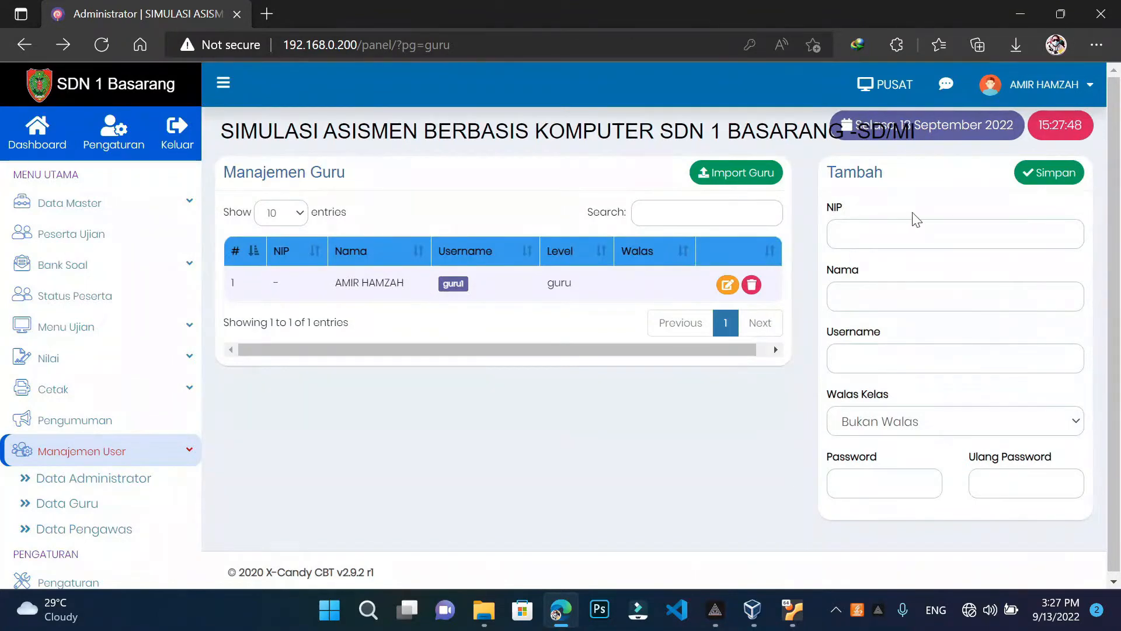
# Open the existing teacher account in the edit form
pyautogui.click(914, 234)
pyautogui.click(955, 358)
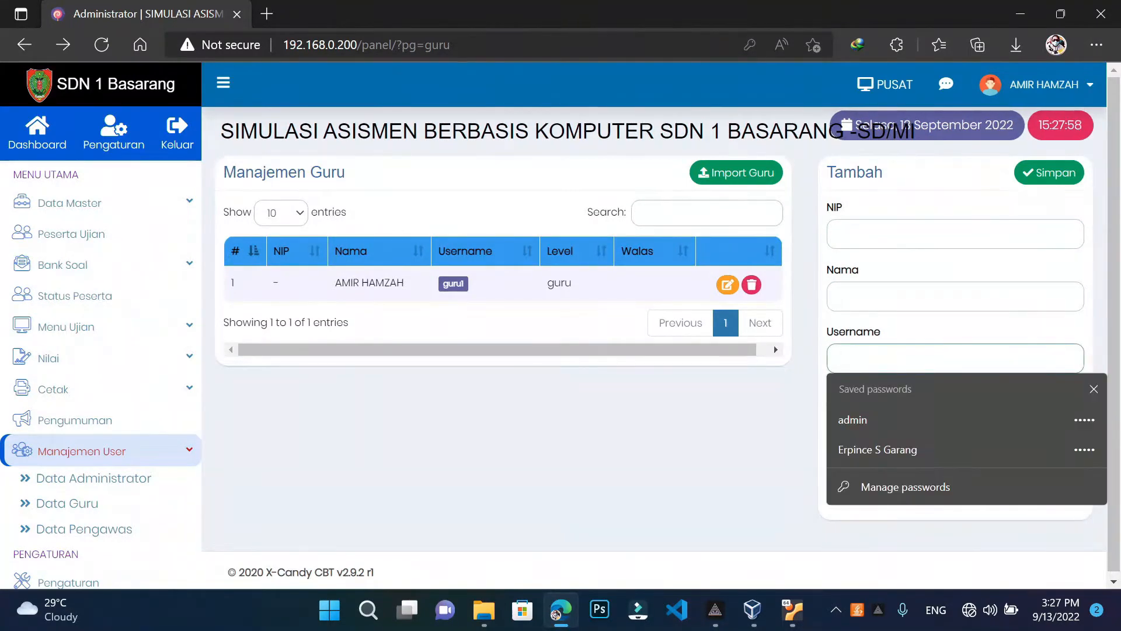
pyautogui.click(727, 285)
pyautogui.click(882, 358)
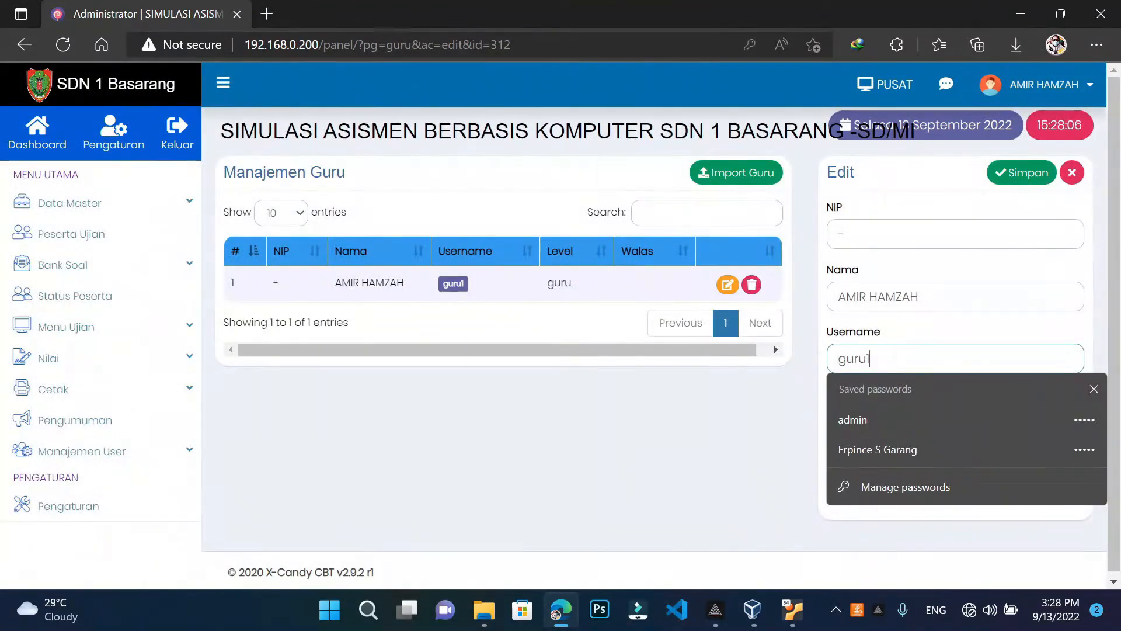
pyautogui.click(646, 478)
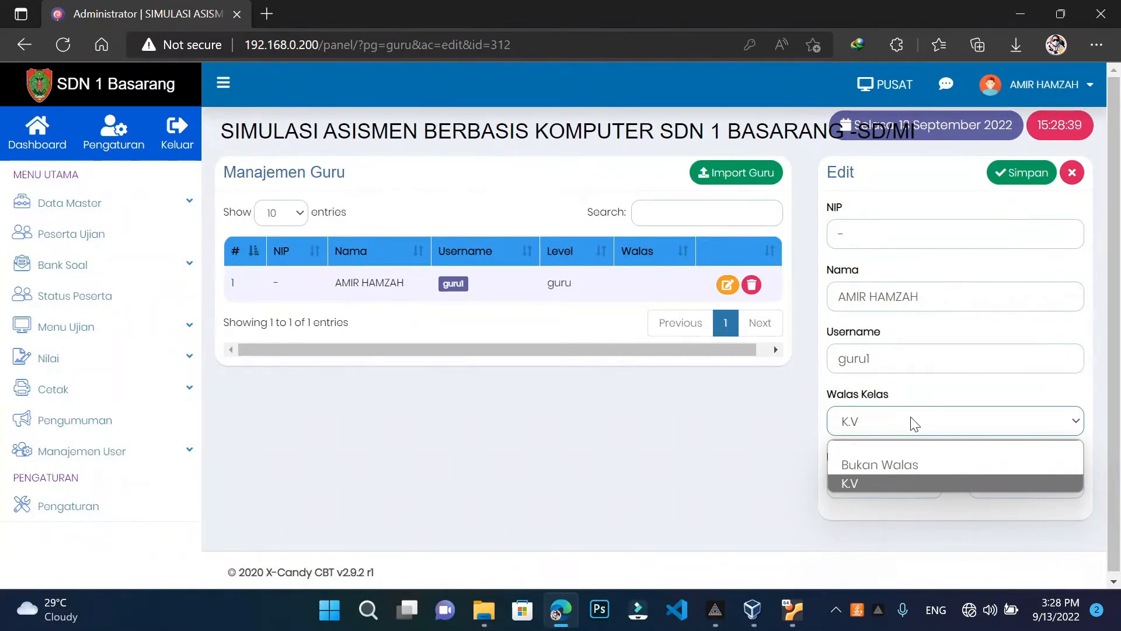
# Set the teacher's Walas Kelas to Bukan Walas, then go to the Peserta Ujian list
pyautogui.click(881, 419)
pyautogui.click(877, 421)
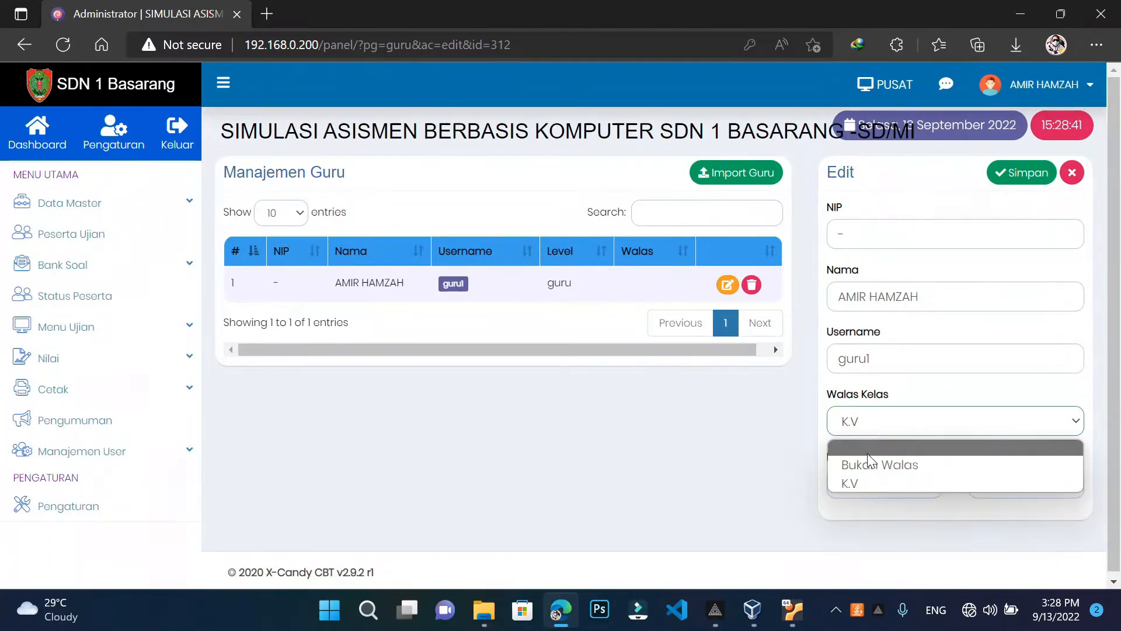
pyautogui.click(869, 455)
pyautogui.click(876, 418)
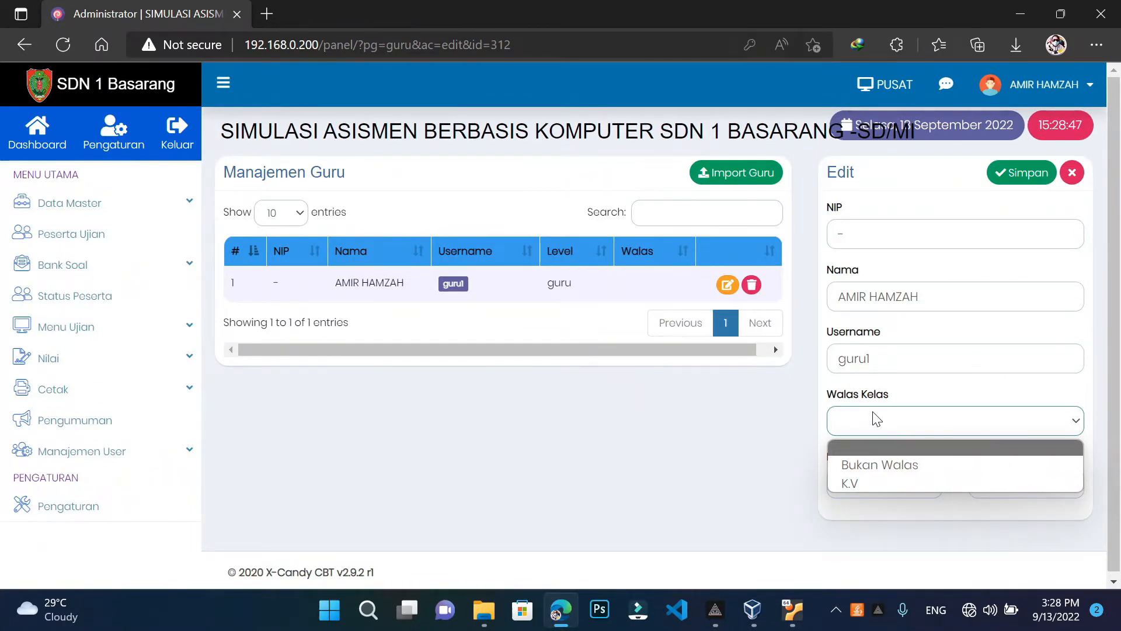
pyautogui.click(871, 482)
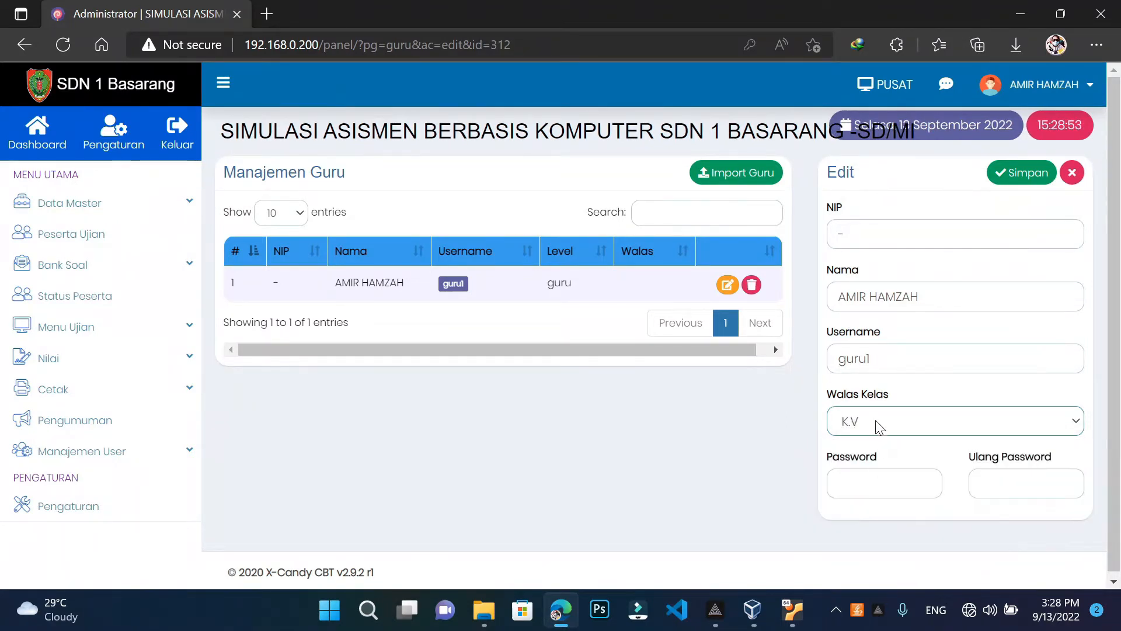
pyautogui.click(873, 424)
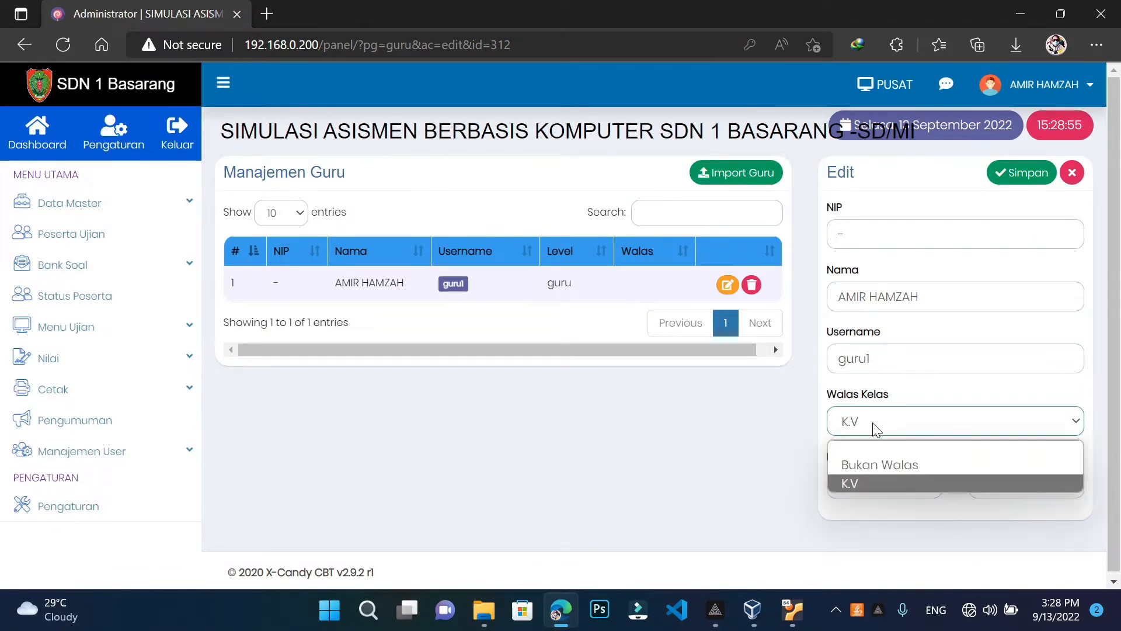
pyautogui.click(870, 461)
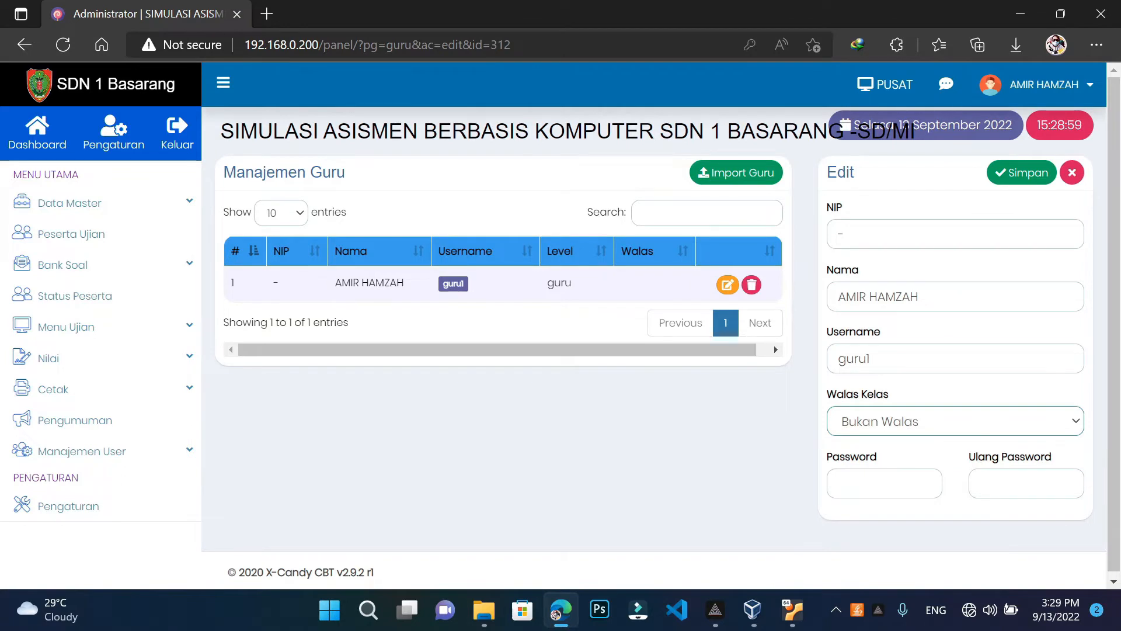
pyautogui.click(871, 483)
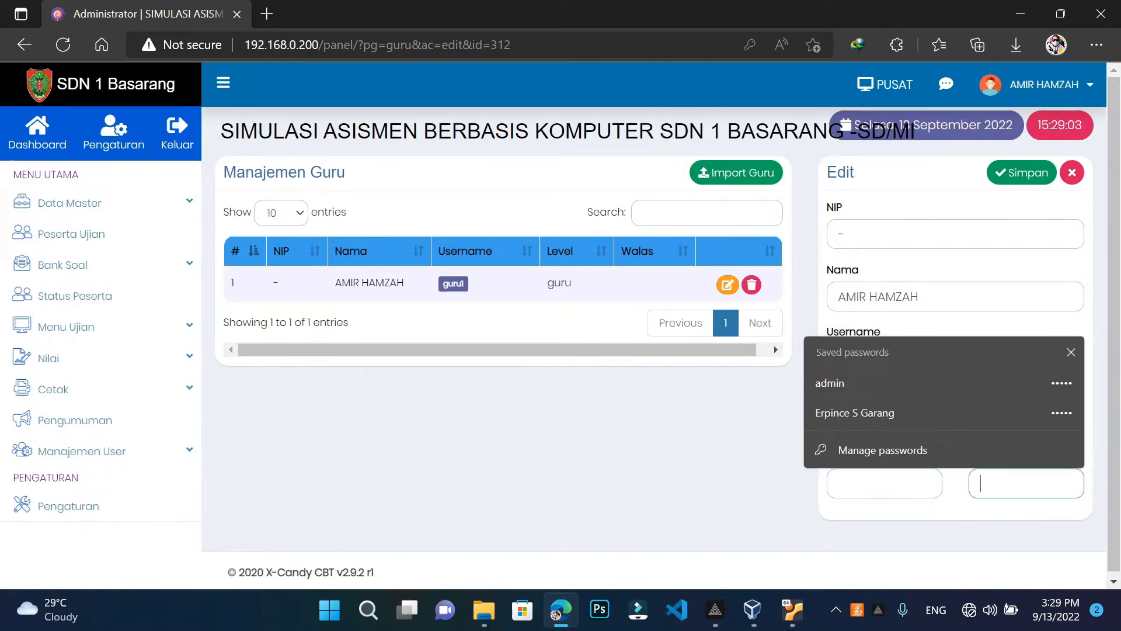
pyautogui.click(687, 493)
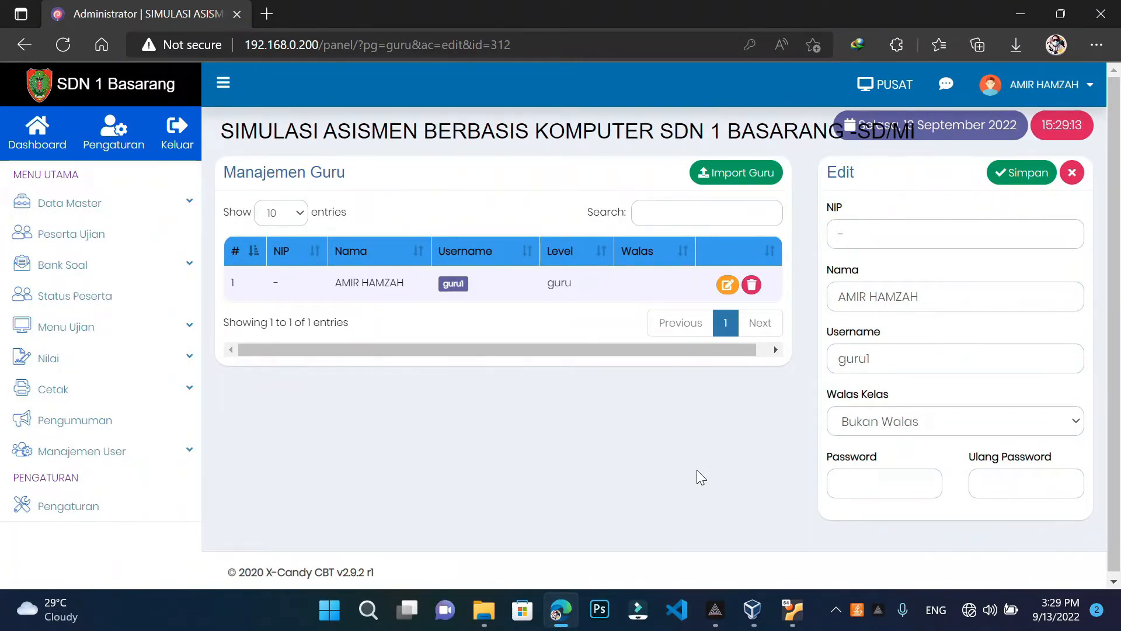
pyautogui.click(108, 235)
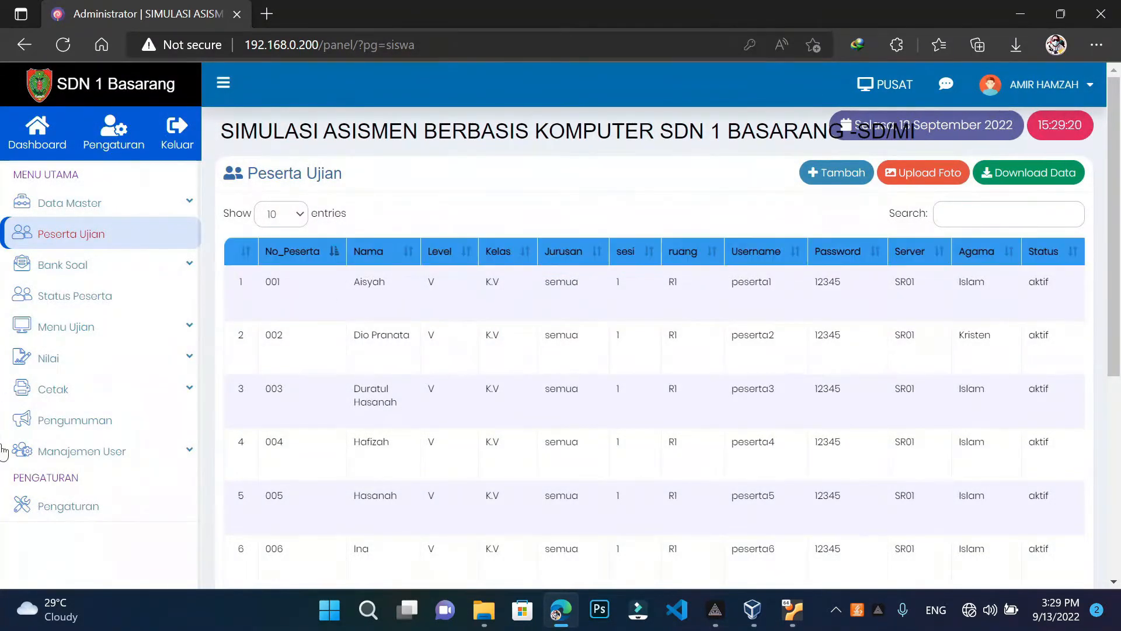
# Save the edited teacher account on Data Guru, then go to the Data Pengawas list
pyautogui.click(74, 455)
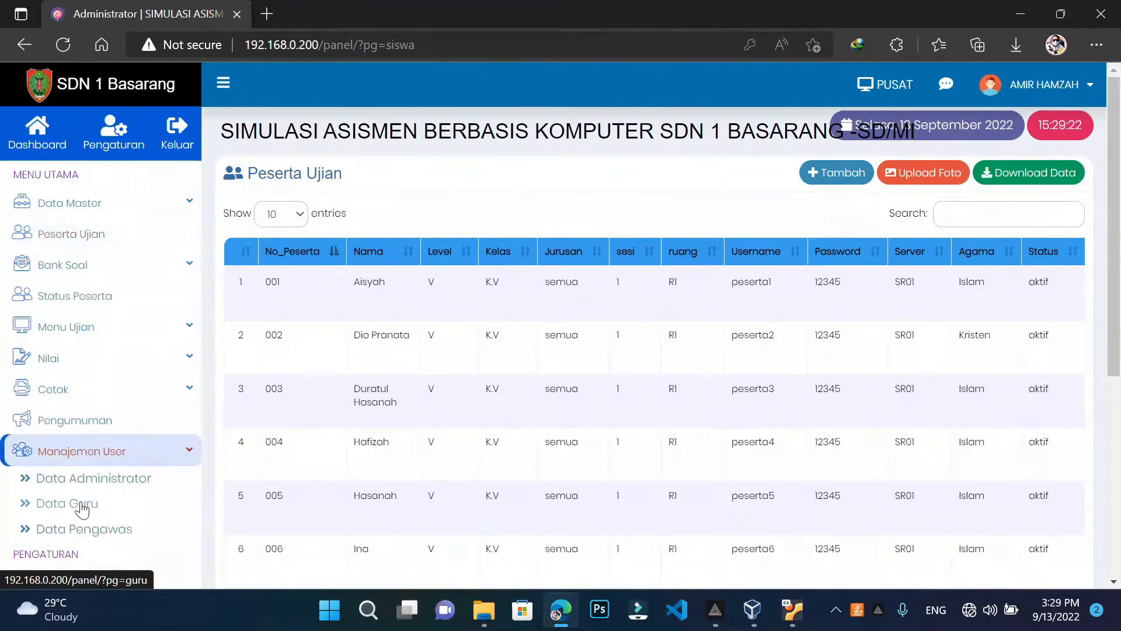
pyautogui.click(82, 501)
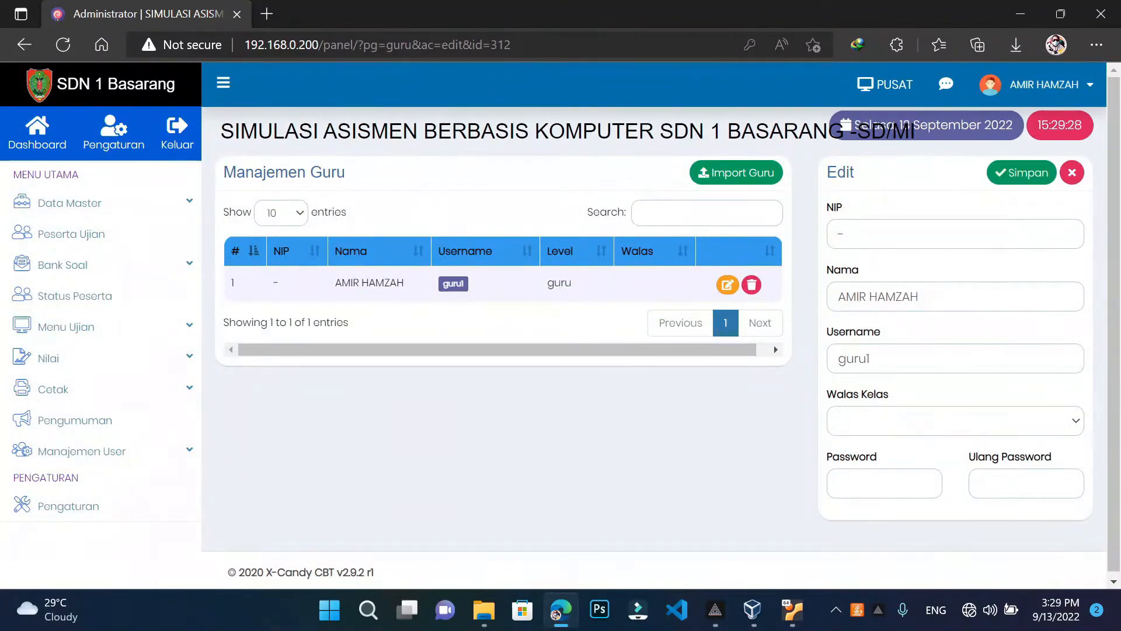
pyautogui.click(1023, 186)
pyautogui.click(1024, 174)
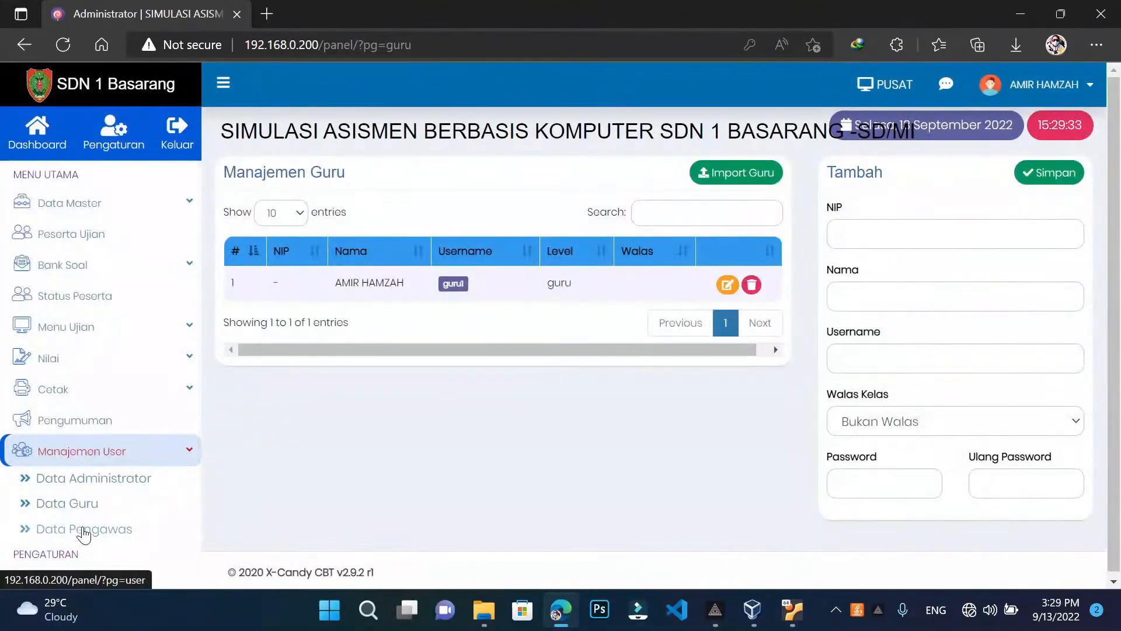
pyautogui.click(84, 531)
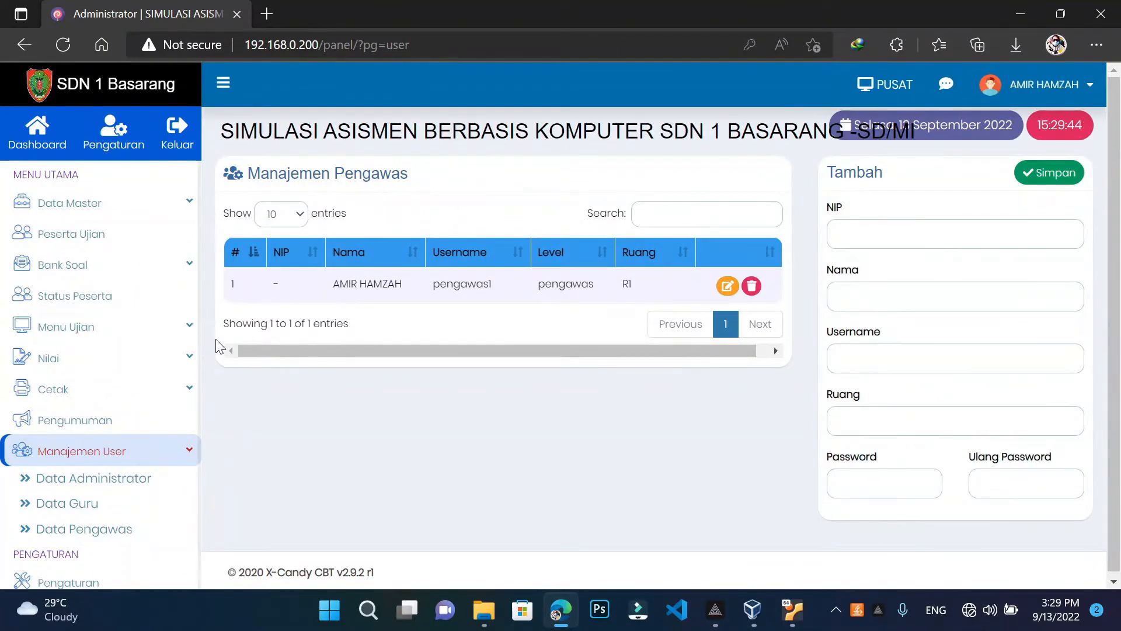
# Open Data Administrator, review the admin account's name and password fields, and close without saving
pyautogui.click(109, 482)
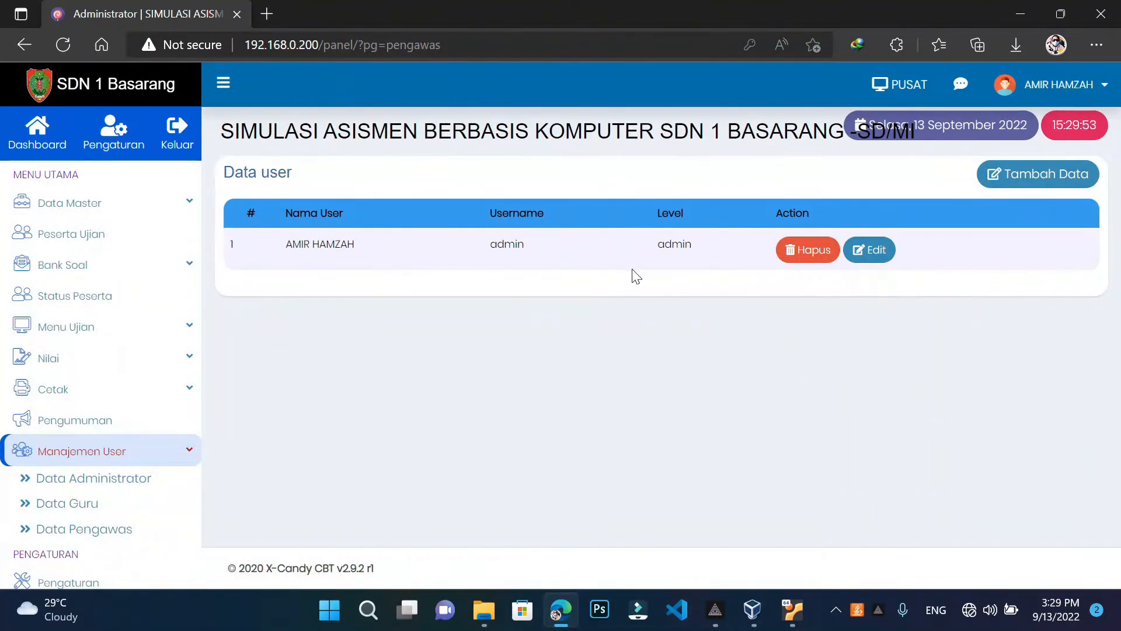
pyautogui.click(876, 260)
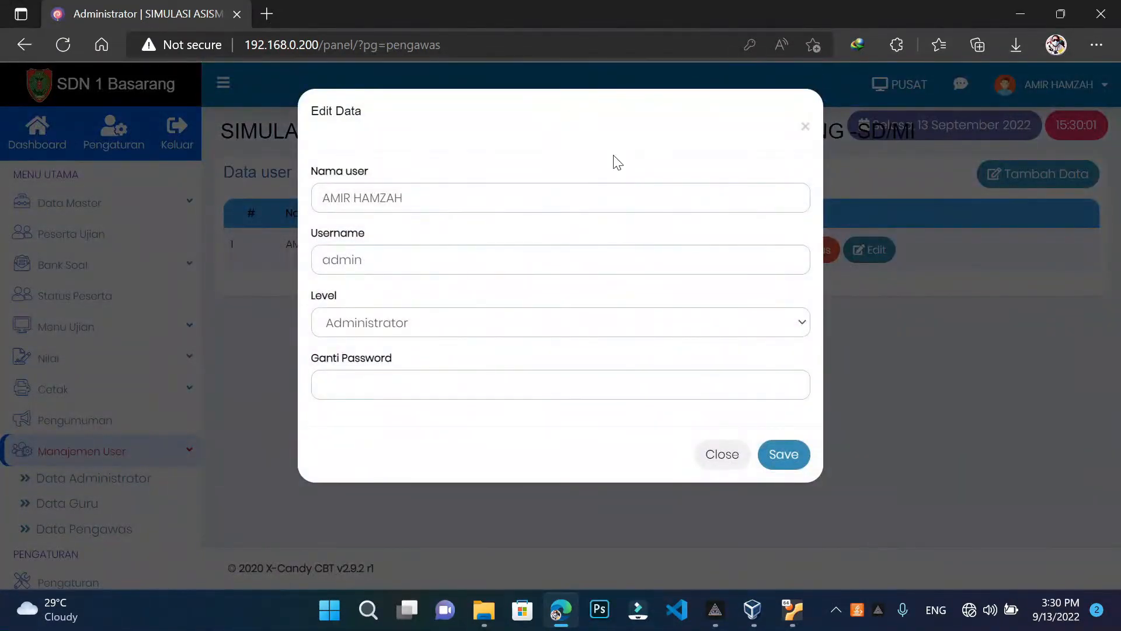
pyautogui.moveTo(403, 199); pyautogui.dragTo(303, 200)
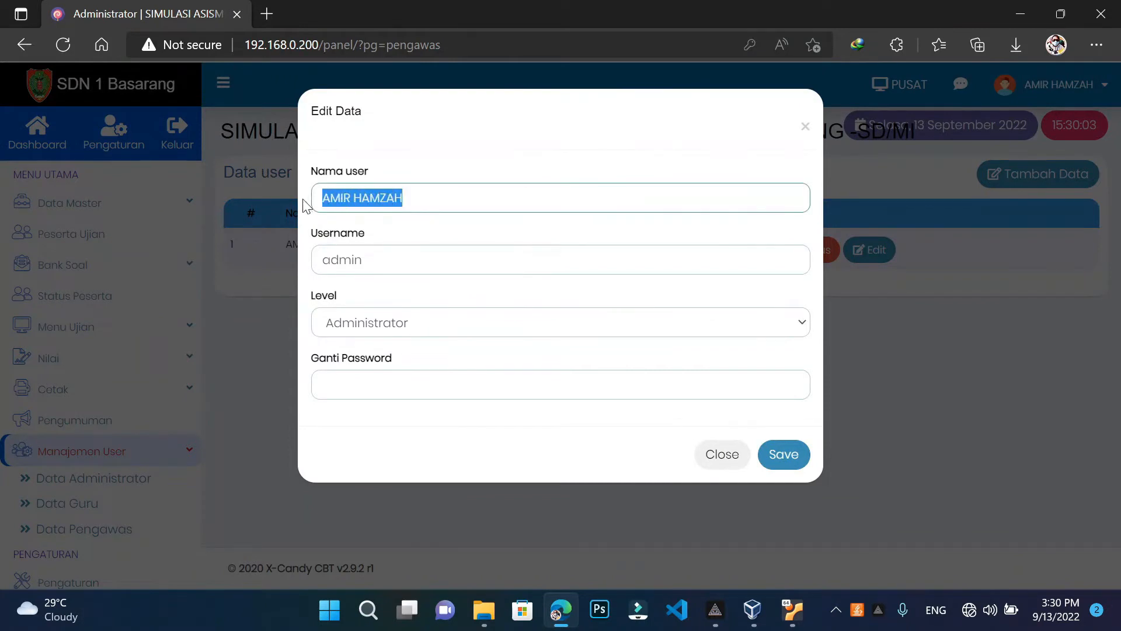
pyautogui.press('End')
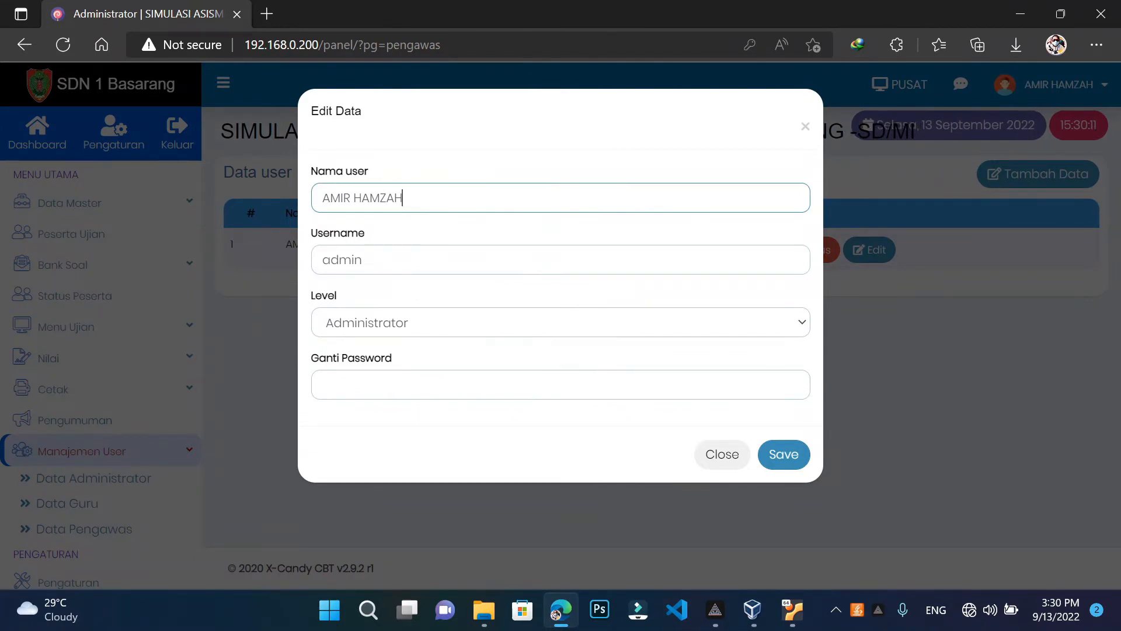
pyautogui.moveTo(405, 198); pyautogui.dragTo(316, 222)
pyautogui.click(327, 385)
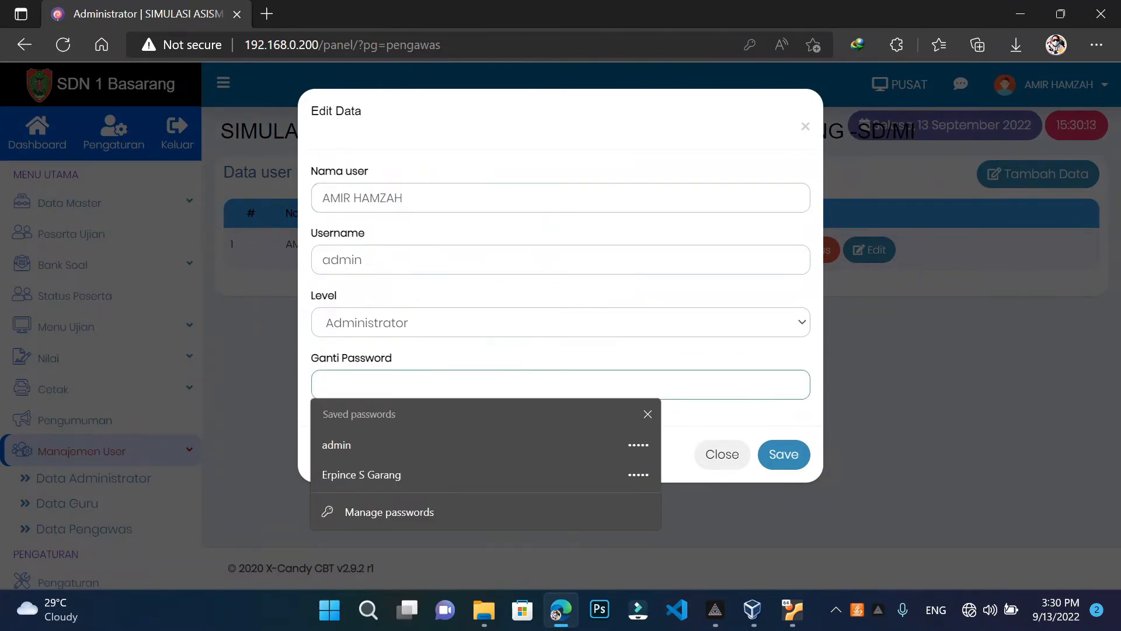
pyautogui.click(407, 405)
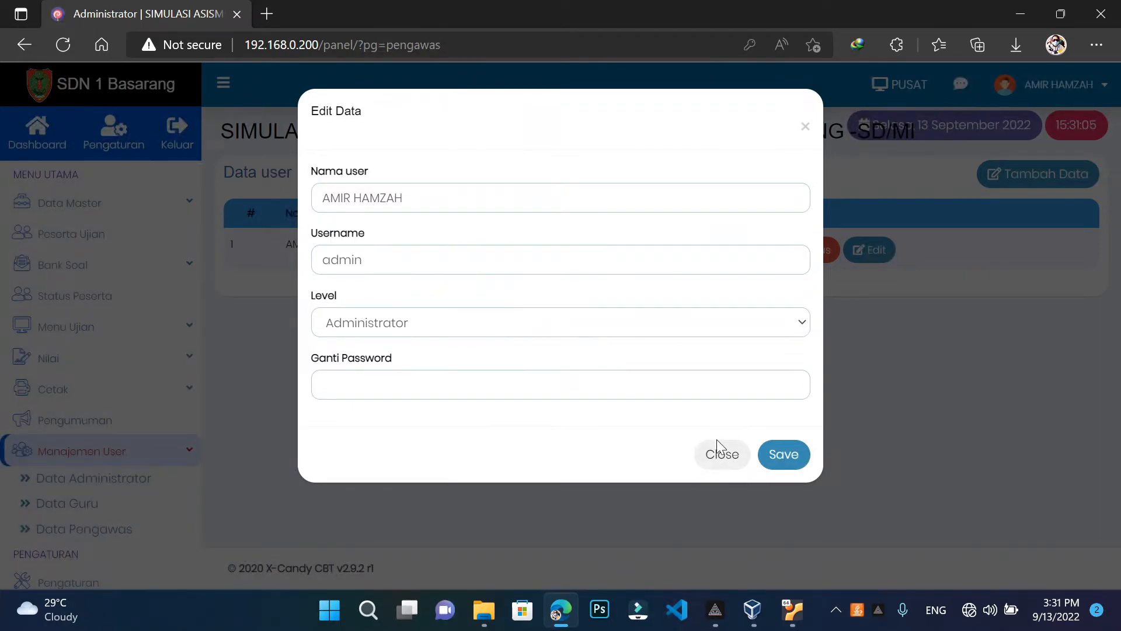
pyautogui.click(710, 459)
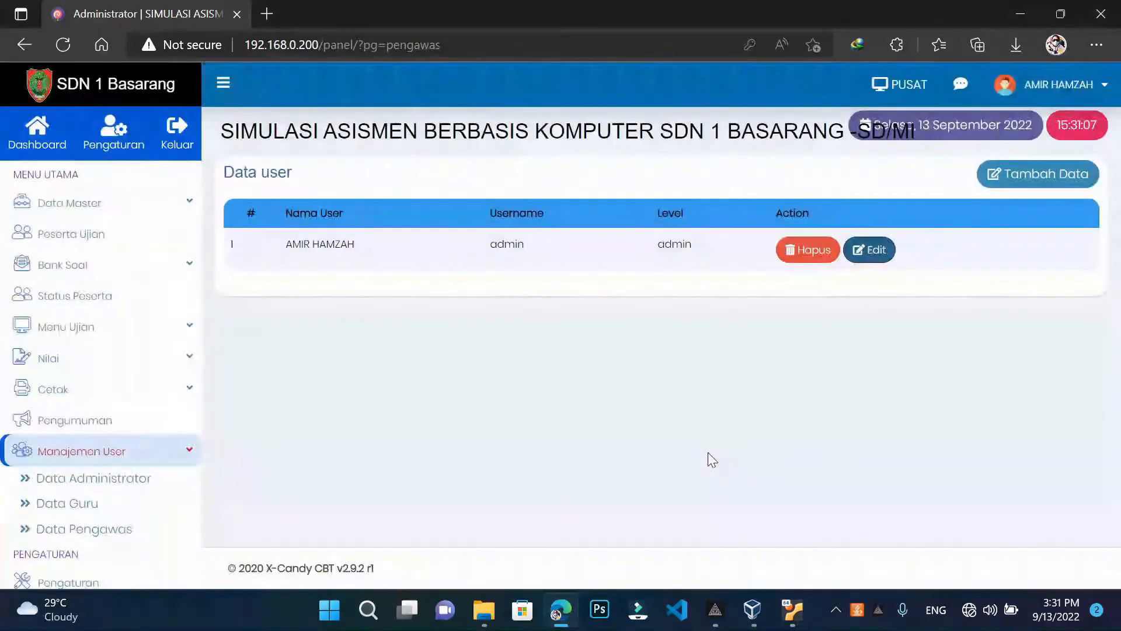
# Look over the Tambah Data user form without saving, then open Bank Soal's Daftar Soal list
pyautogui.click(1075, 183)
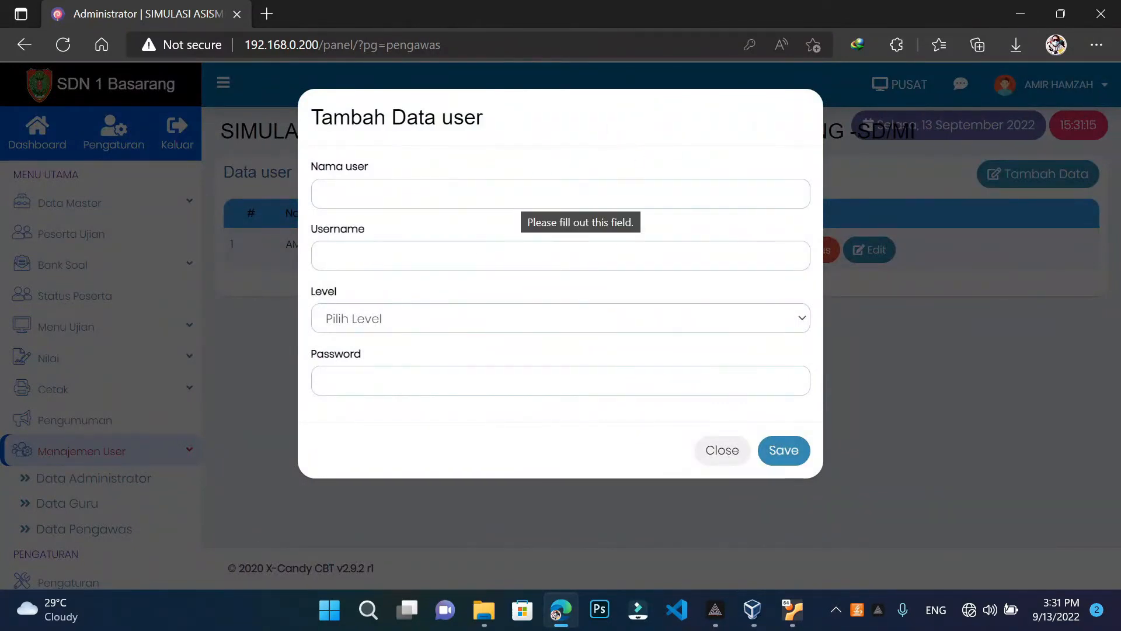
pyautogui.click(522, 199)
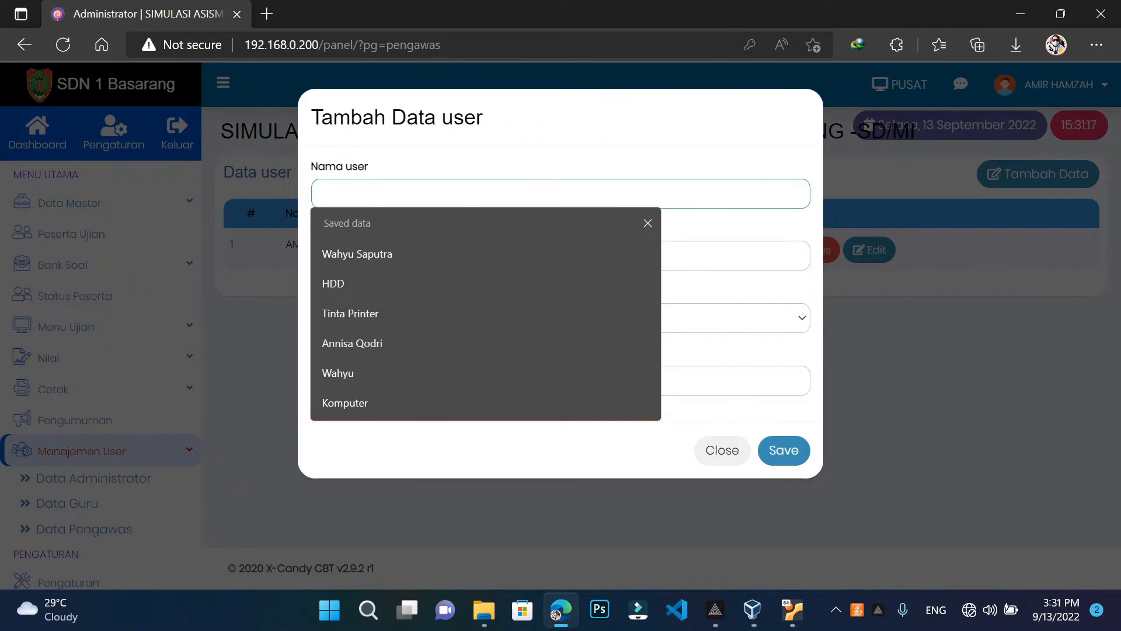
pyautogui.click(771, 218)
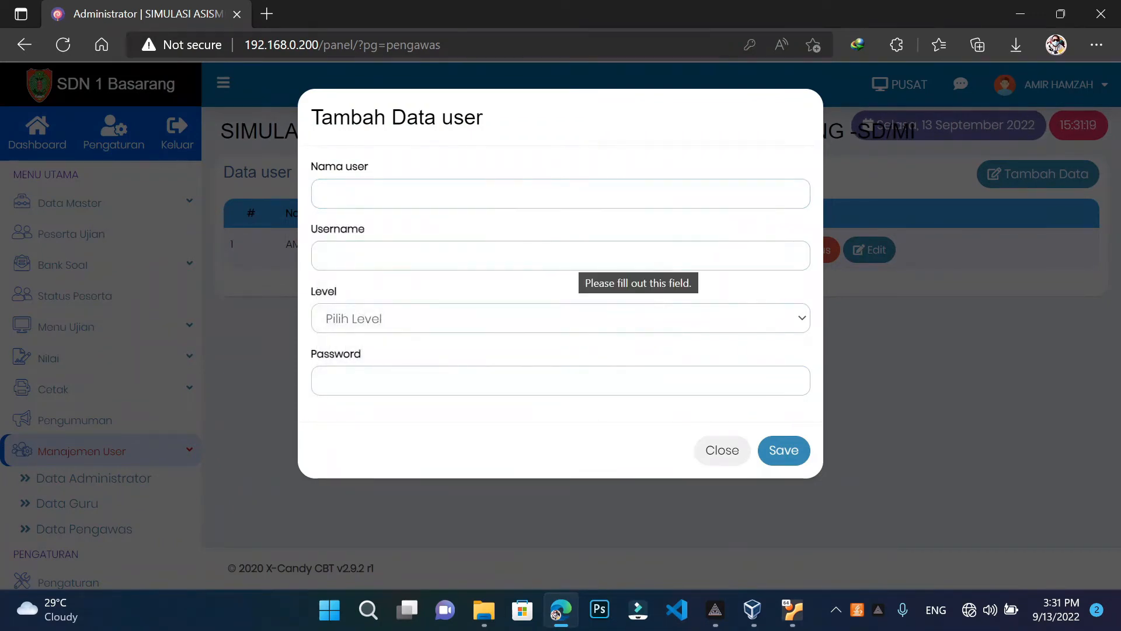
pyautogui.click(489, 318)
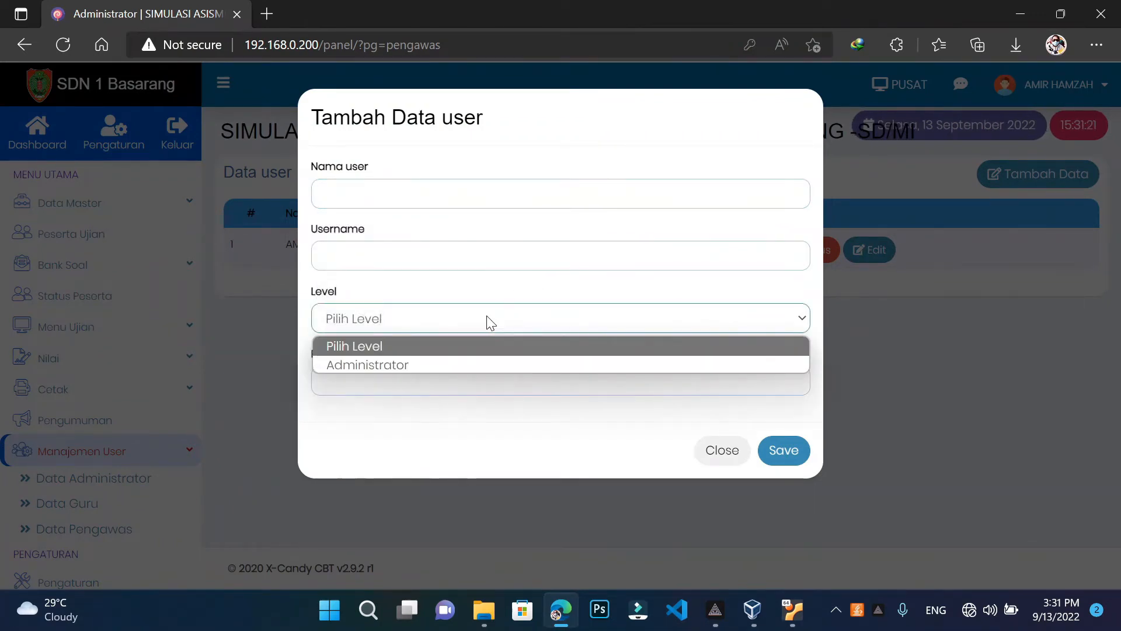
pyautogui.click(478, 309)
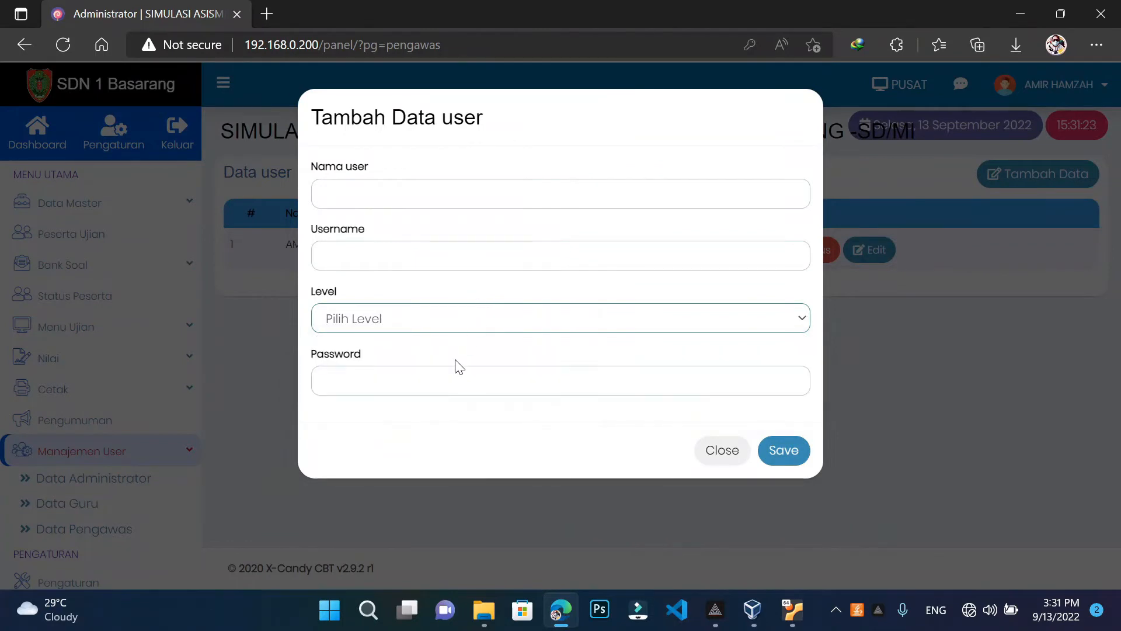
pyautogui.click(435, 380)
pyautogui.click(436, 362)
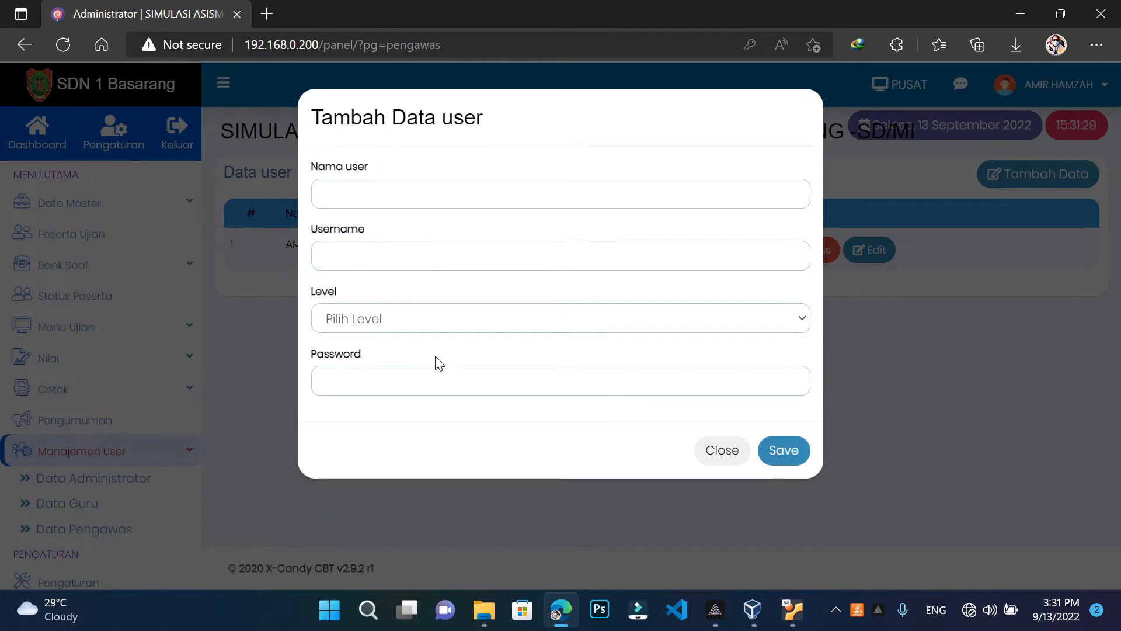
pyautogui.click(723, 457)
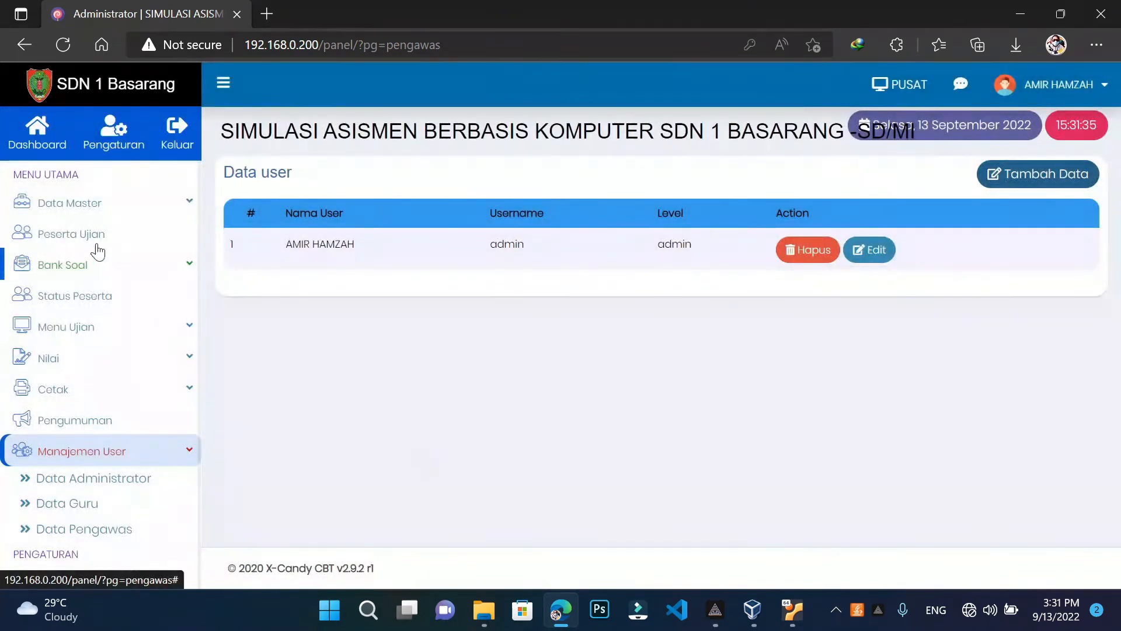
pyautogui.click(119, 270)
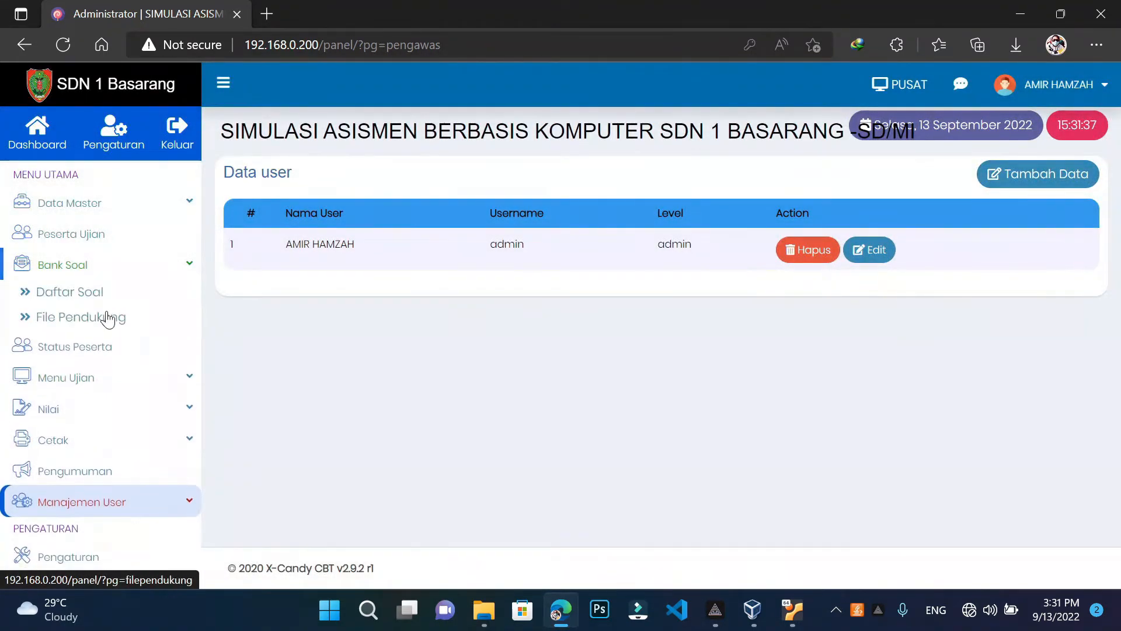
pyautogui.click(97, 295)
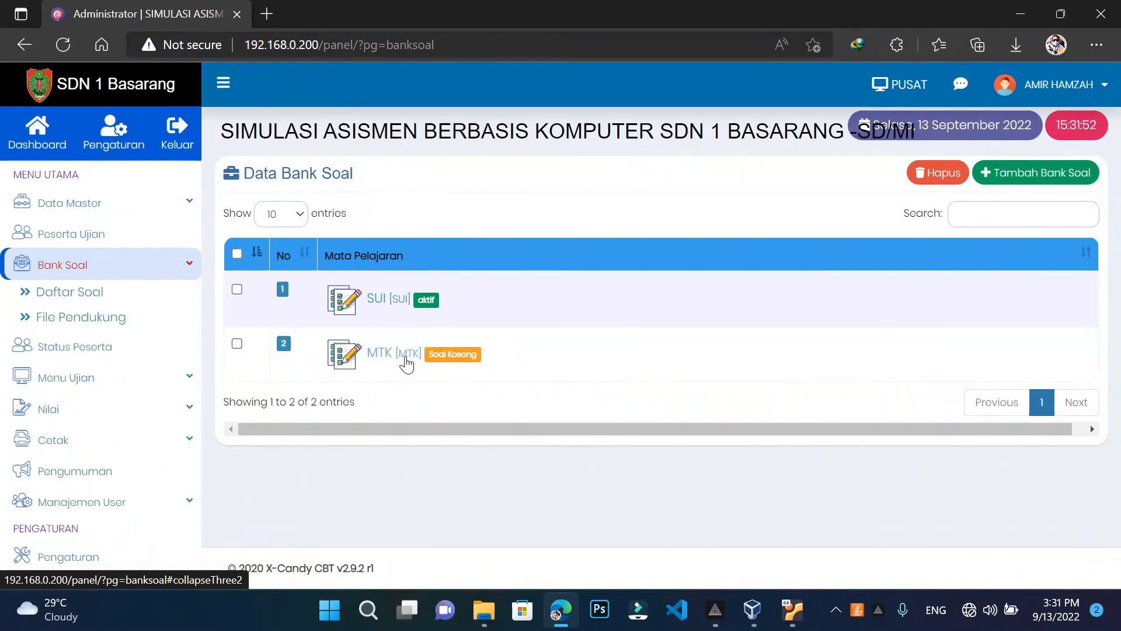
# Expand the MTK subject in the Bank Soal list and go to its Import Soal page
pyautogui.click(108, 271)
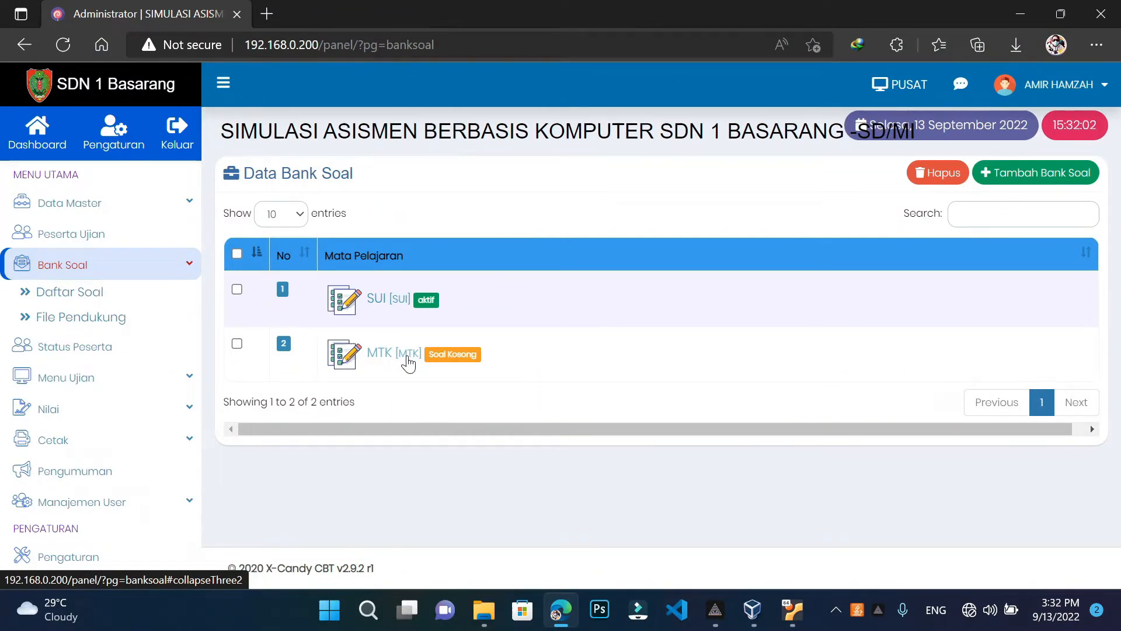
pyautogui.click(408, 362)
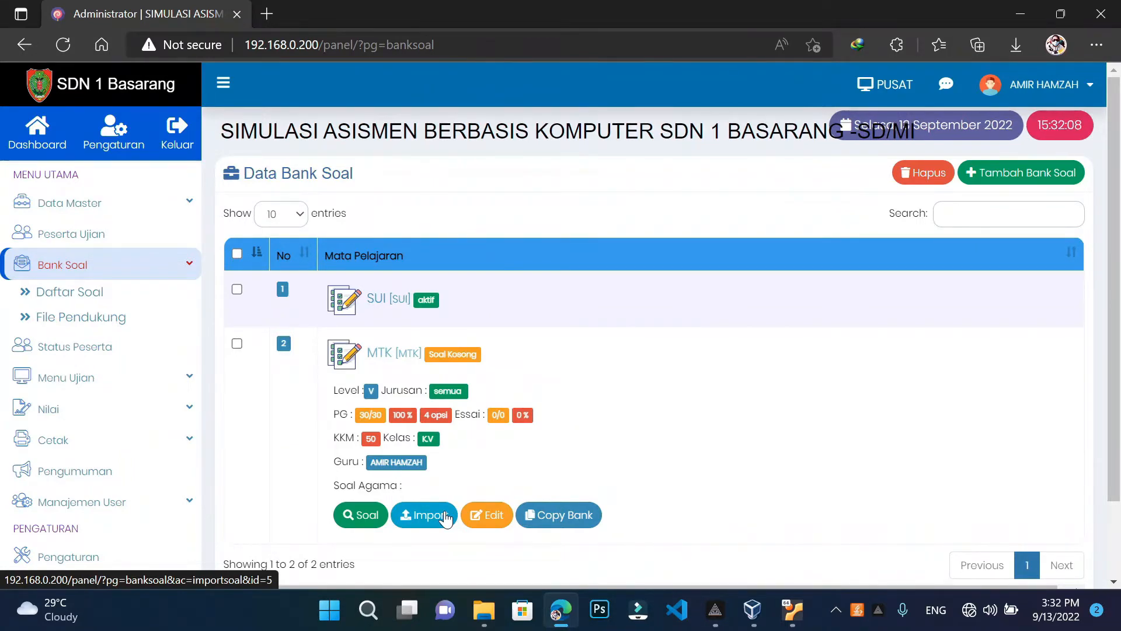
pyautogui.click(445, 517)
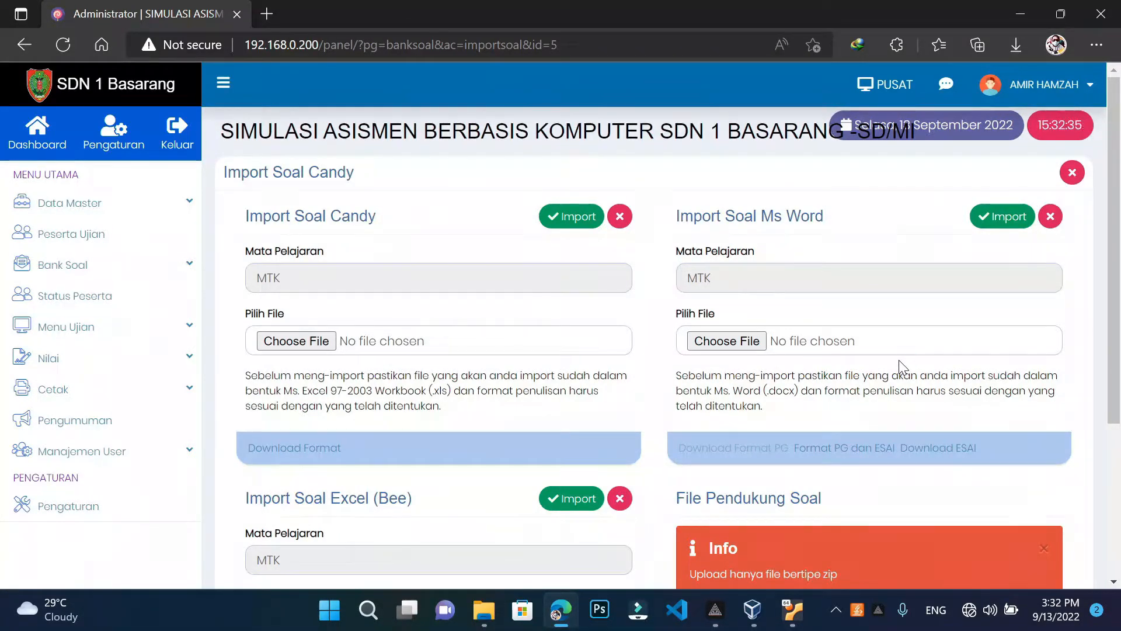
# Download contoh_soal_pg.docx via Download Format PG and show it in its folder
pyautogui.click(934, 447)
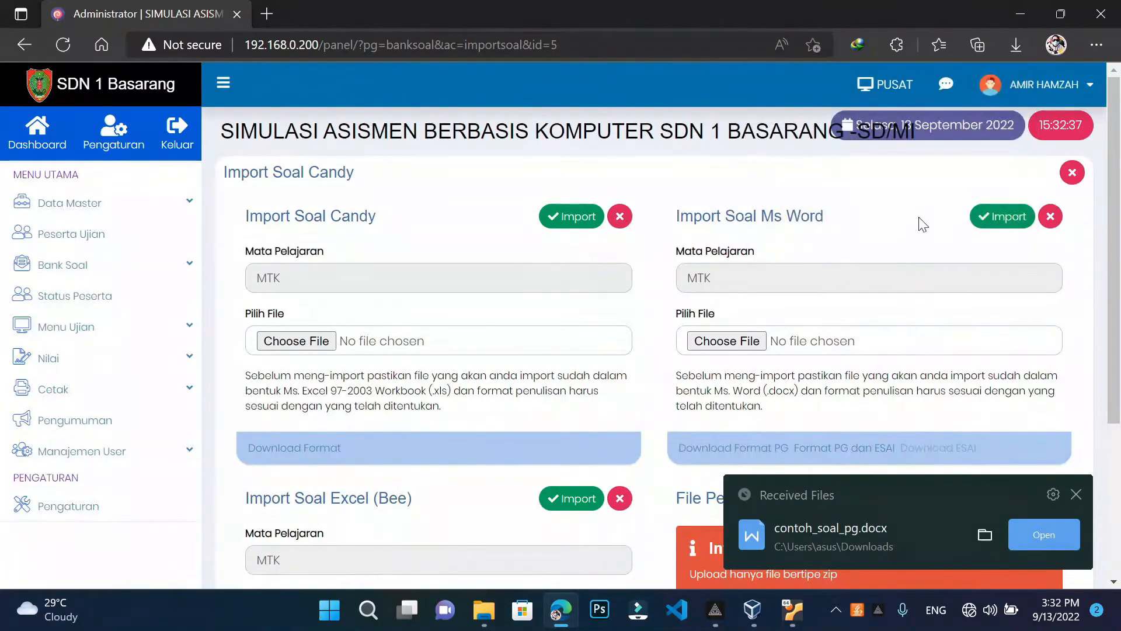
pyautogui.click(1018, 43)
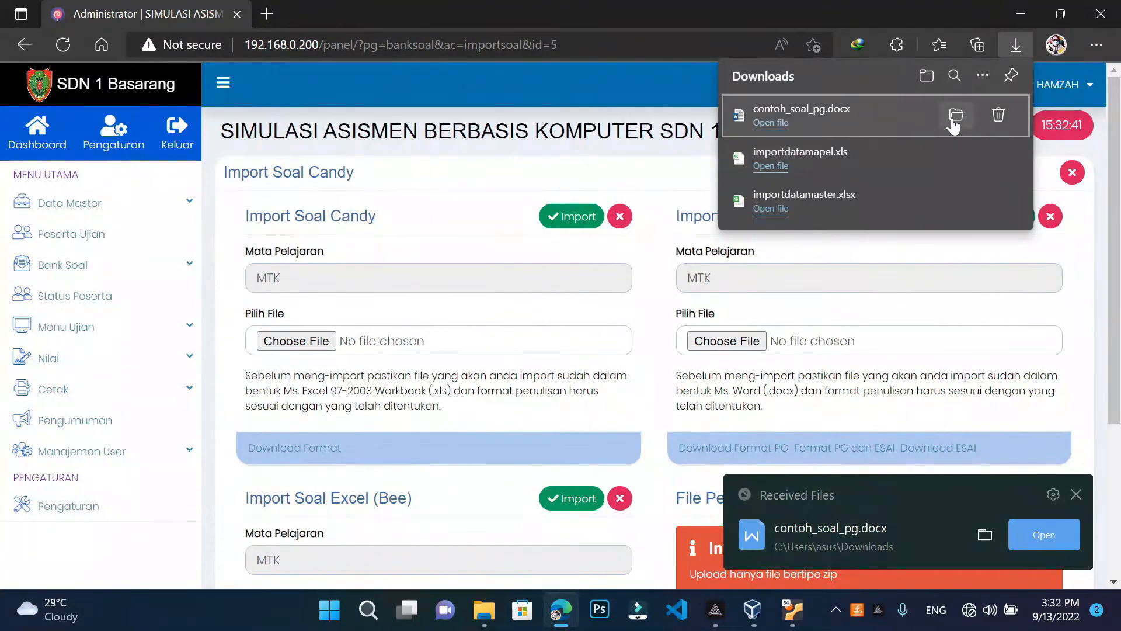
pyautogui.click(954, 124)
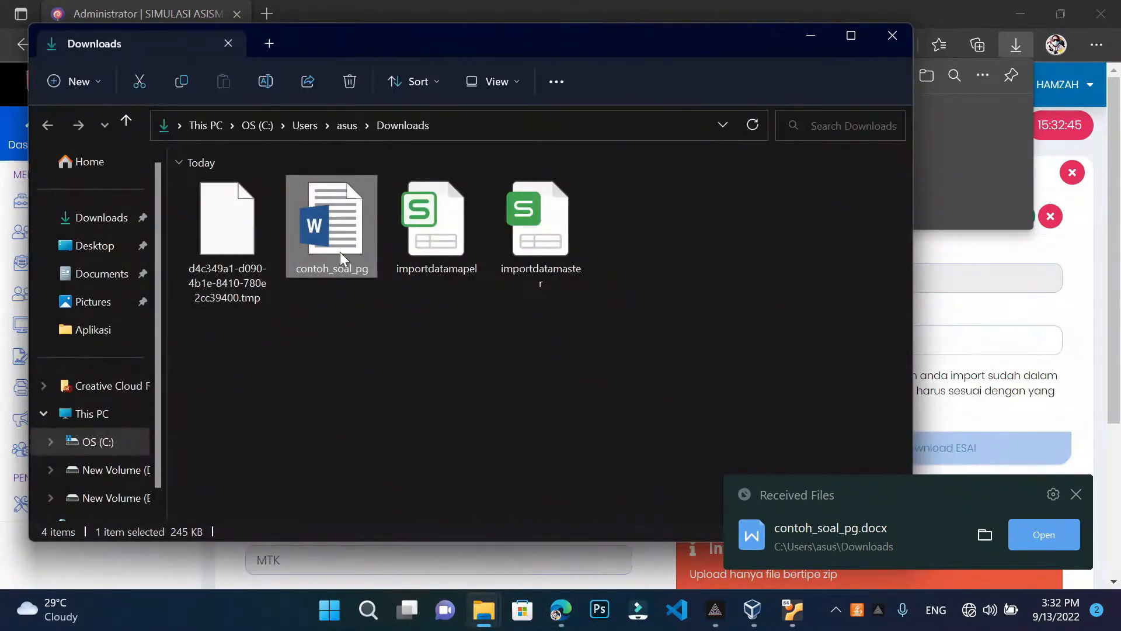
# Open contoh_soal_pg in Word with editing enabled and examine question Q:1's cells
pyautogui.doubleClick(340, 251)
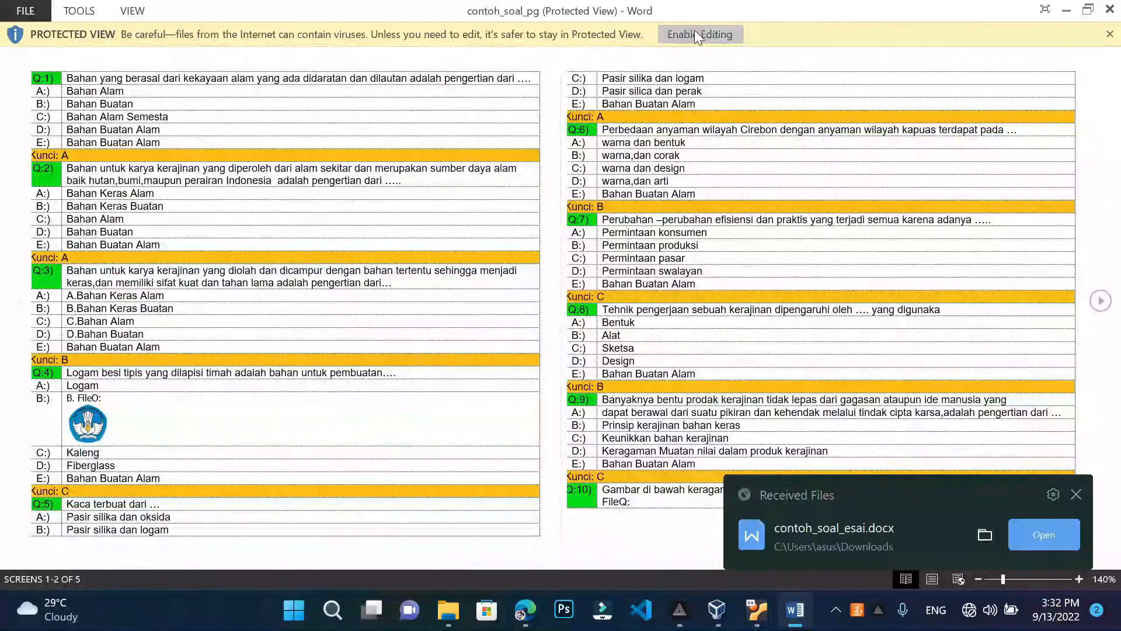
pyautogui.click(695, 32)
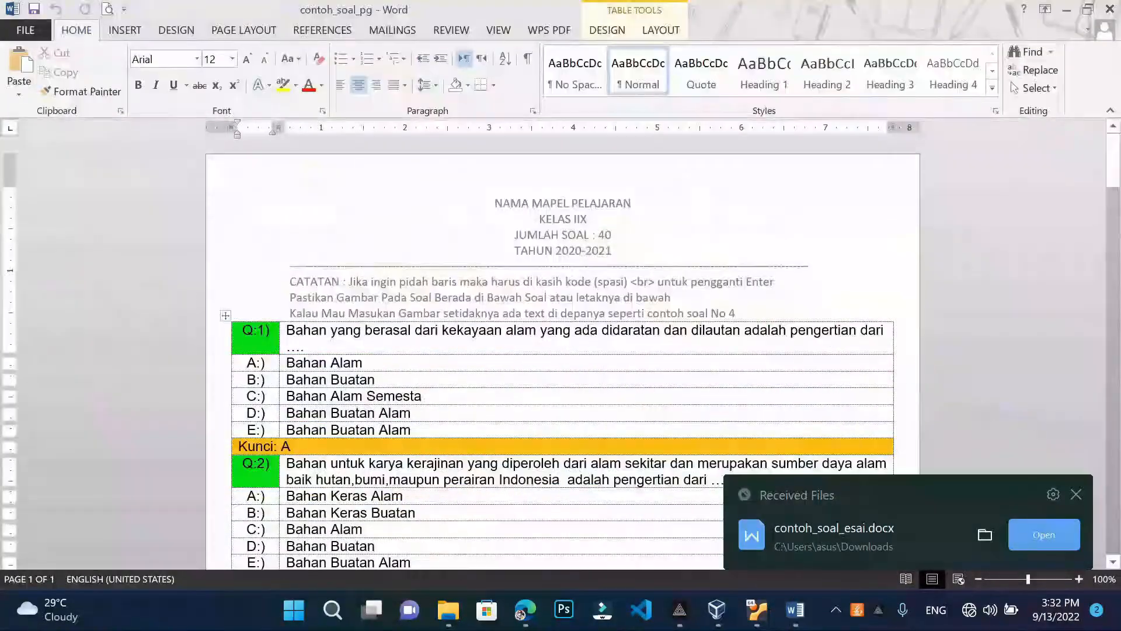
pyautogui.click(1076, 495)
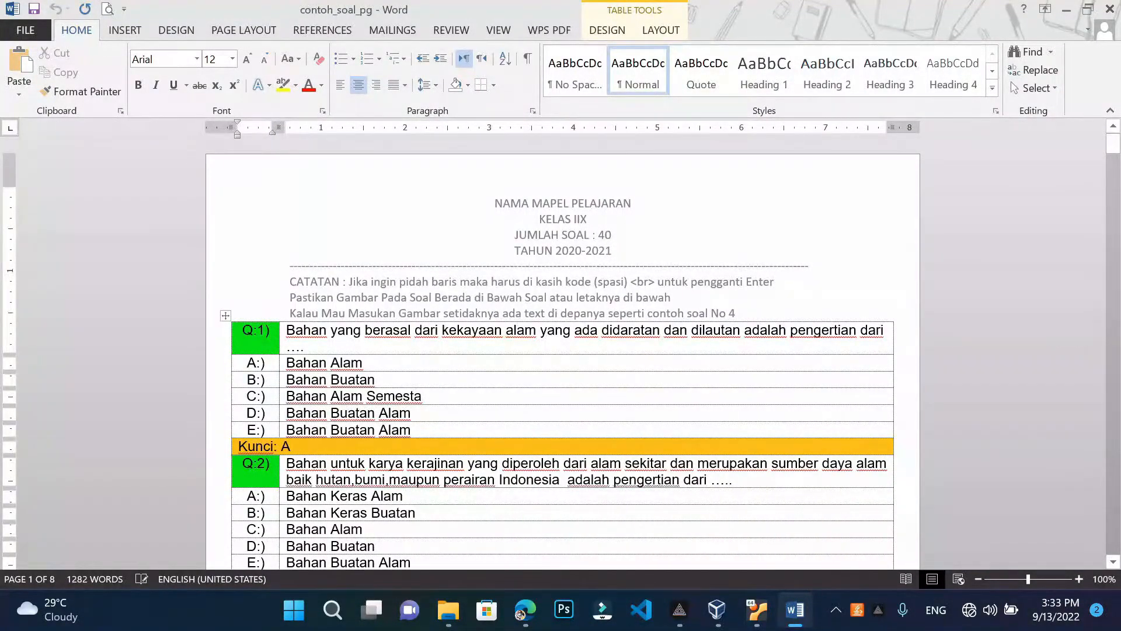
pyautogui.scroll(-2, 562, 356)
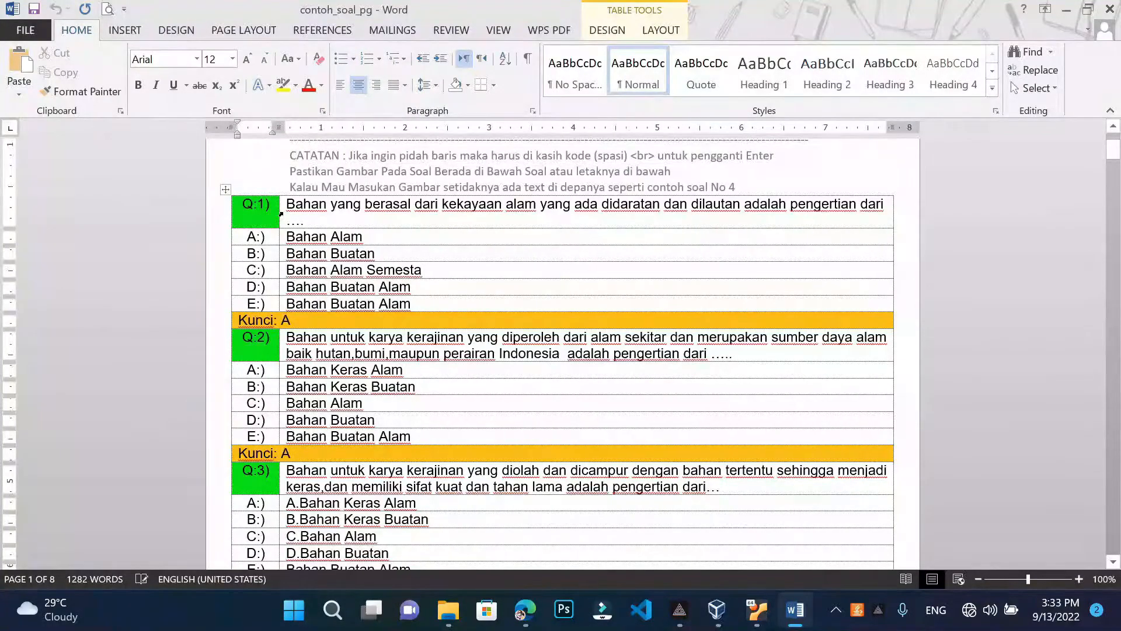
pyautogui.scroll(-4, 562, 354)
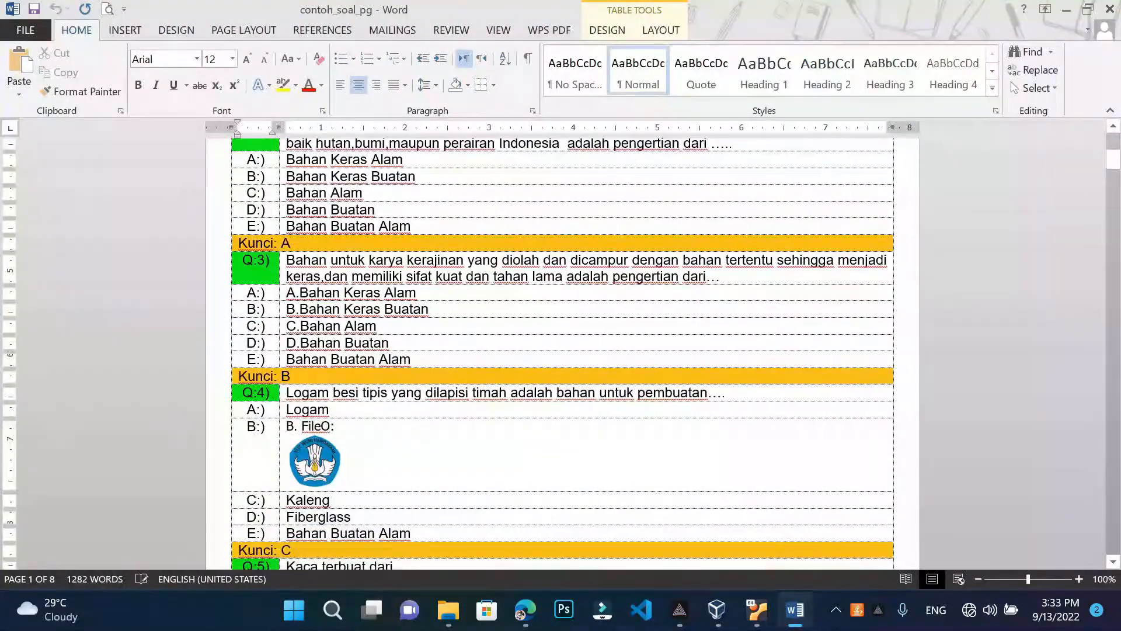
pyautogui.scroll(-4, 562, 354)
pyautogui.scroll(3, 562, 354)
pyautogui.scroll(5, 563, 354)
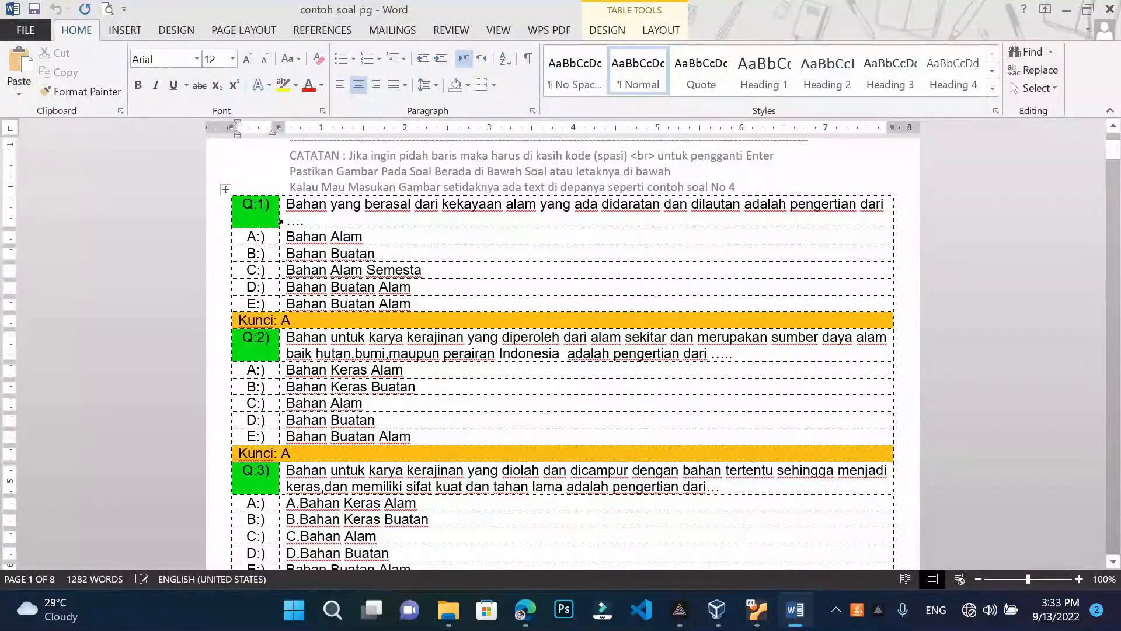
pyautogui.moveTo(280, 222); pyautogui.dragTo(286, 303)
pyautogui.click(385, 370)
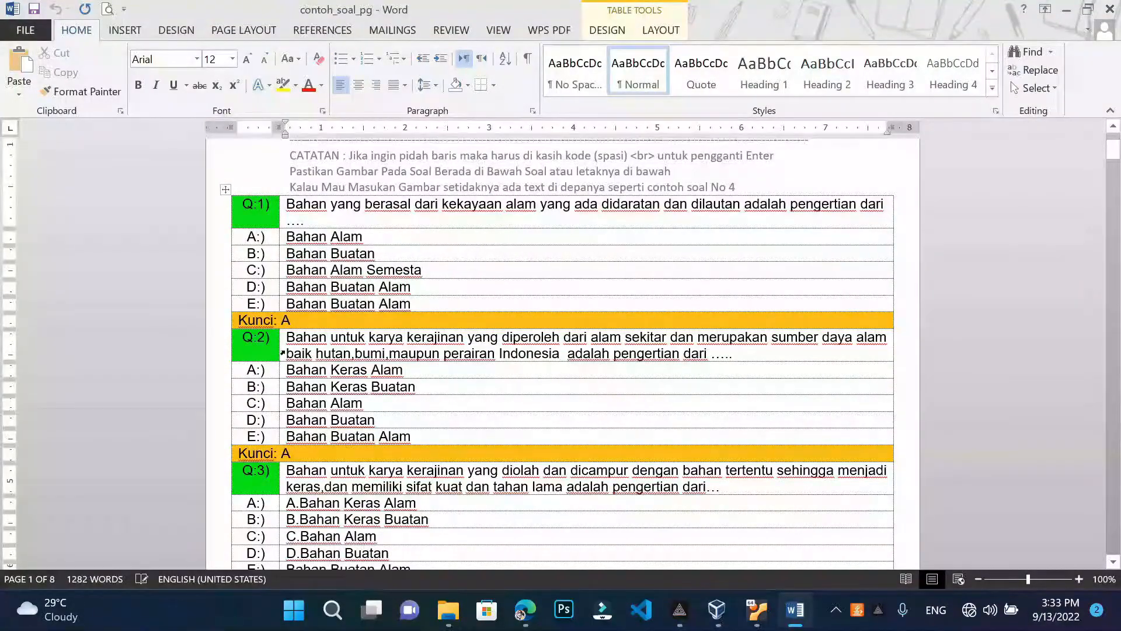
# Scroll through the rest of the template's sample questions and answer keys
pyautogui.scroll(-20, 307, 362)
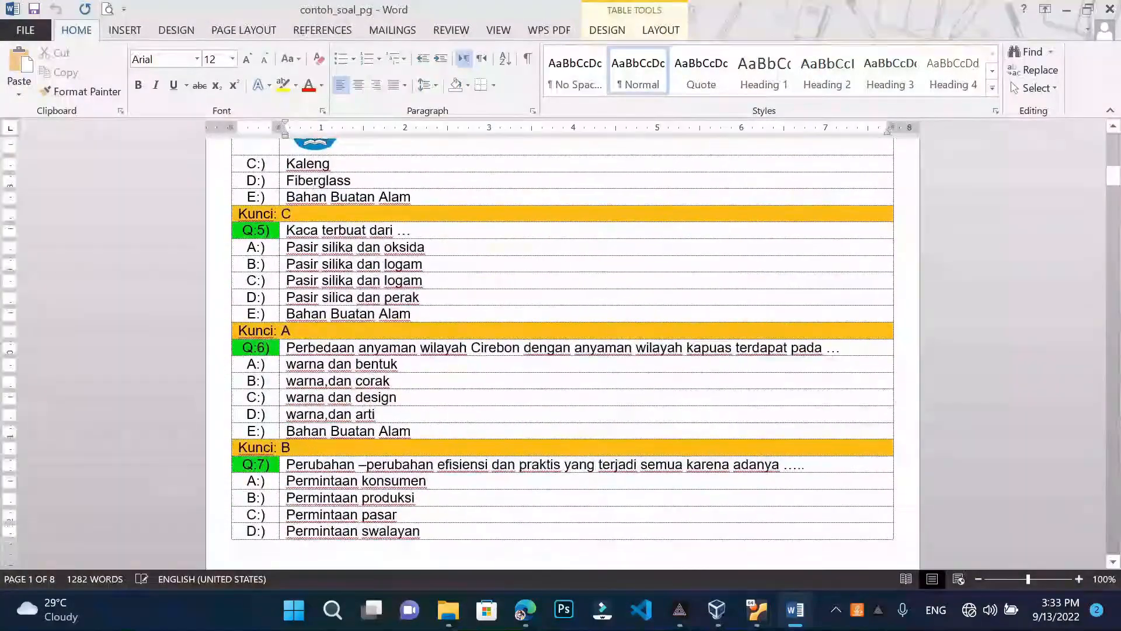
pyautogui.scroll(-5, 562, 354)
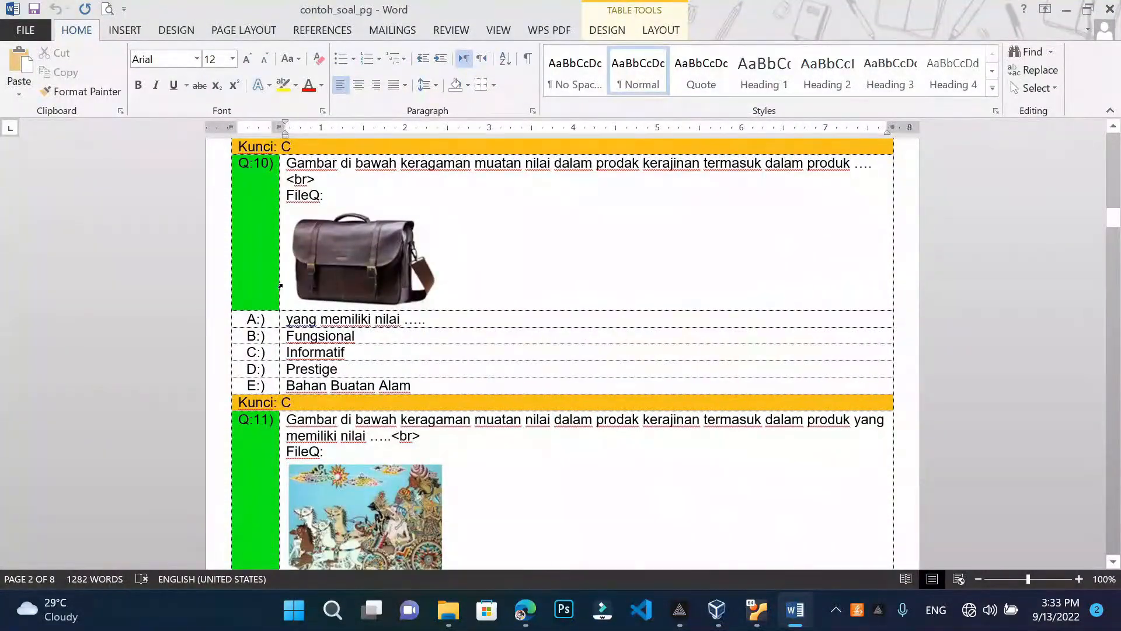
pyautogui.scroll(-2, 304, 310)
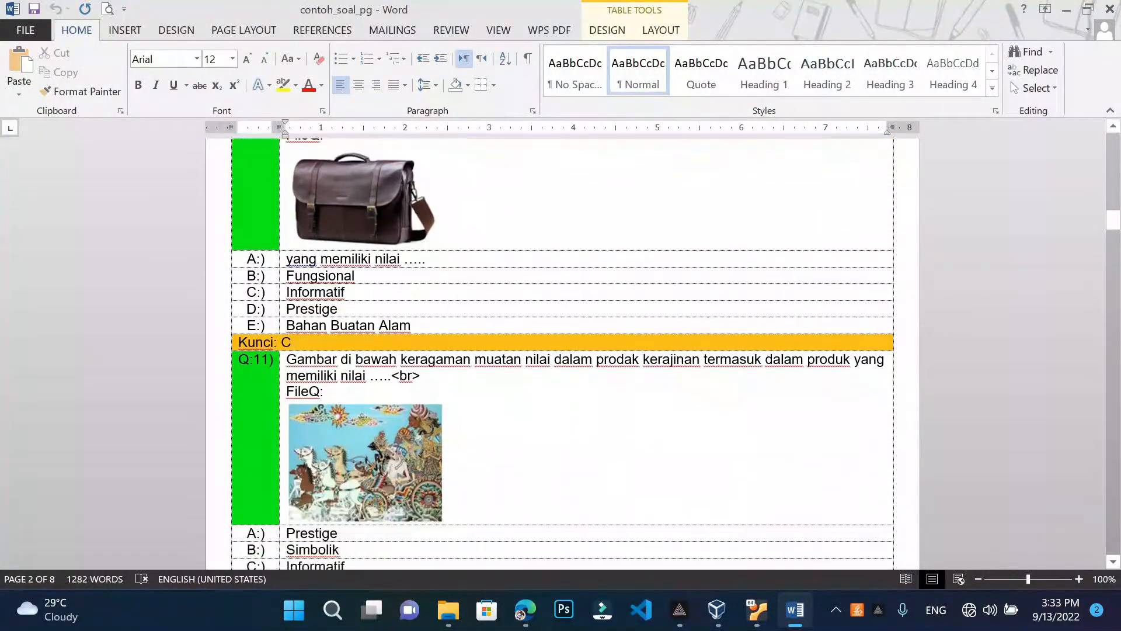
pyautogui.scroll(20, 304, 310)
pyautogui.scroll(20, 302, 317)
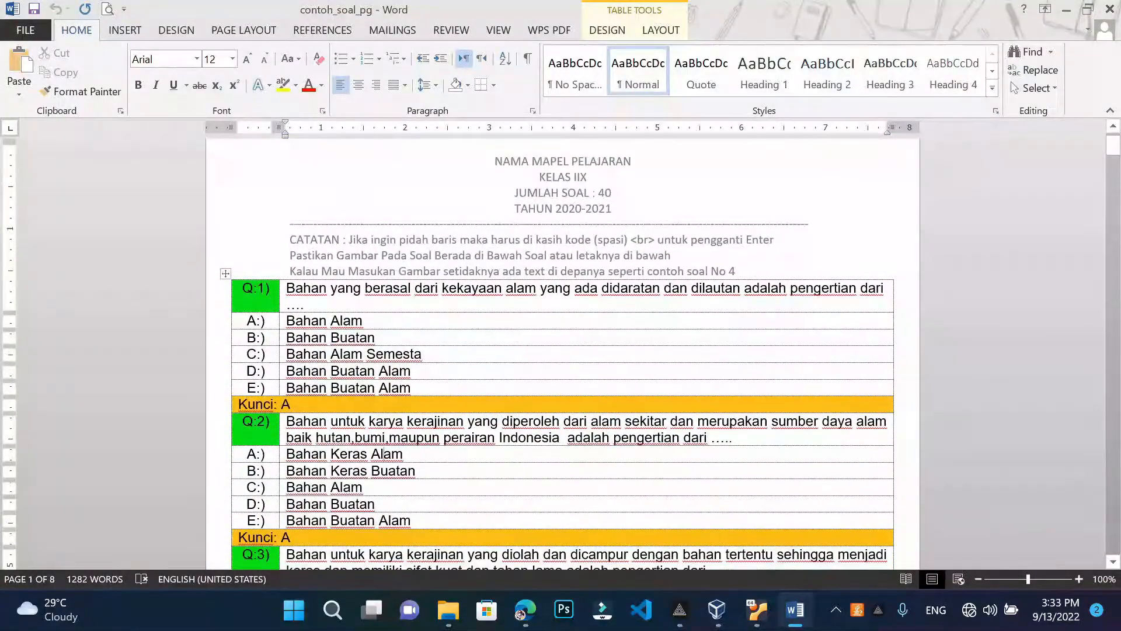
pyautogui.scroll(-20, 385, 454)
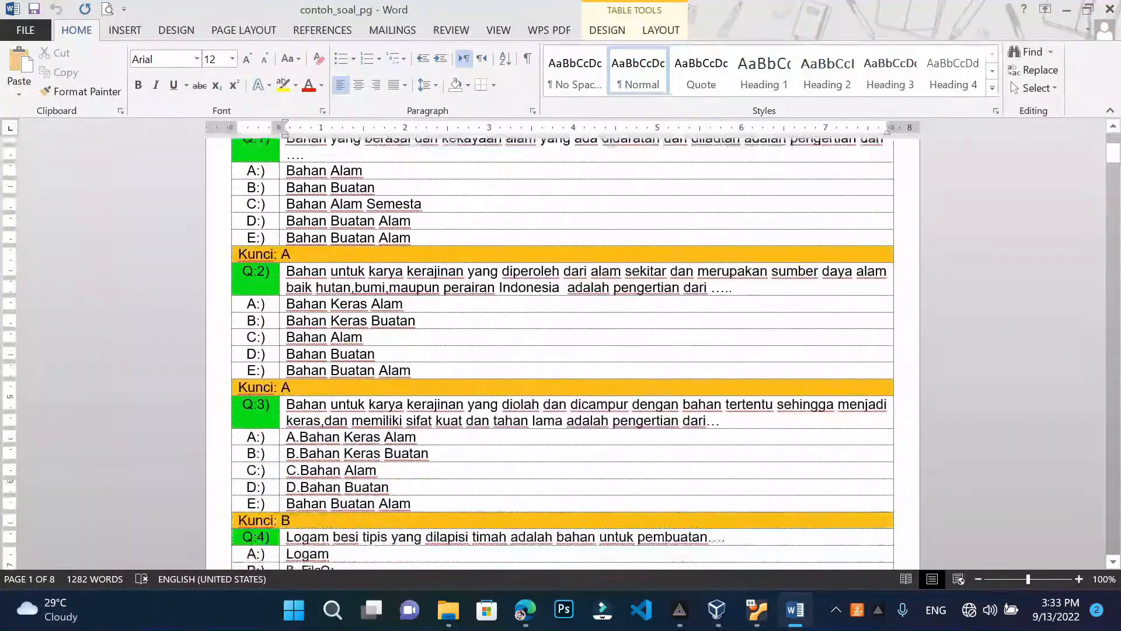
pyautogui.scroll(-10, 313, 370)
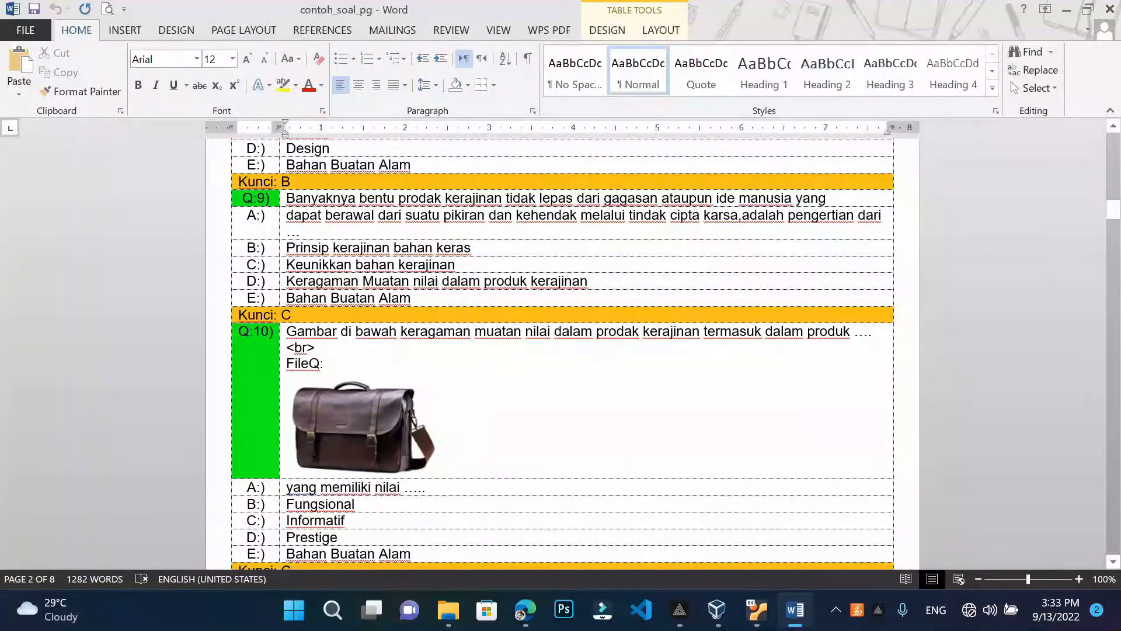
pyautogui.scroll(13, 350, 385)
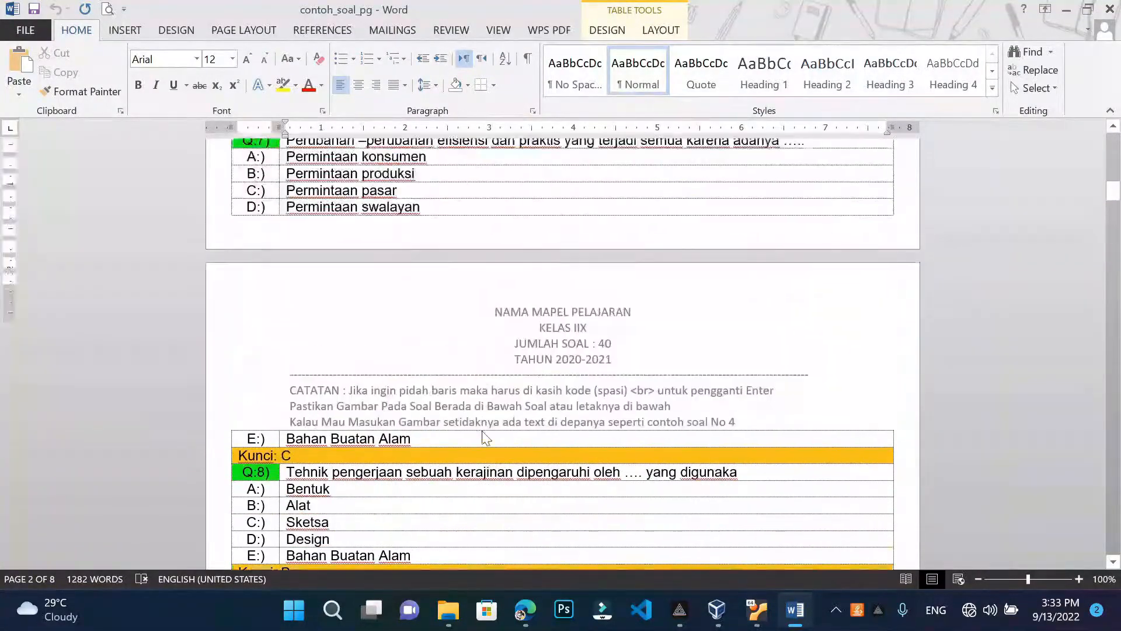
pyautogui.scroll(7, 385, 370)
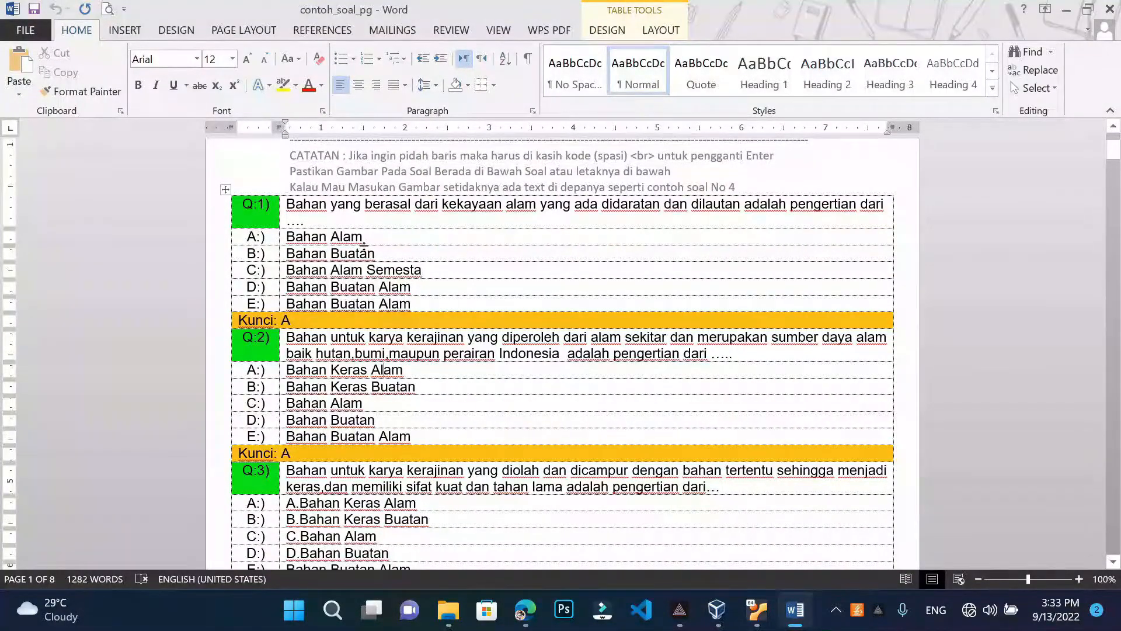
pyautogui.scroll(4, 363, 249)
# Inspect the header lines NAMA MAPEL PELAJARAN and JUMLAH SOAL : 40, then close the document
pyautogui.doubleClick(554, 234)
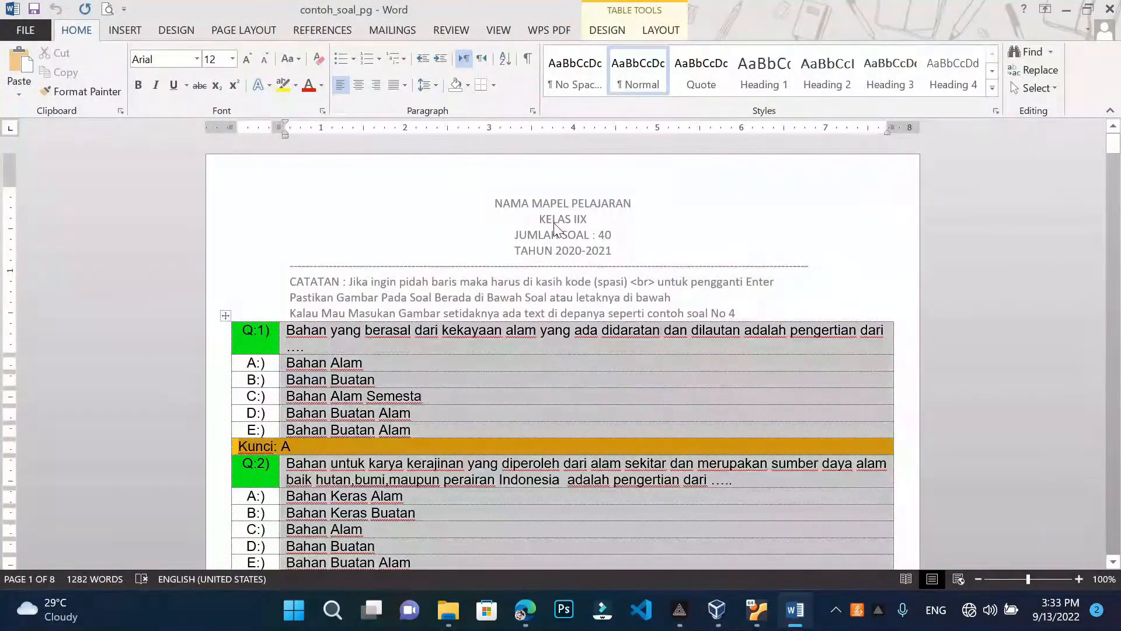
pyautogui.click(631, 203)
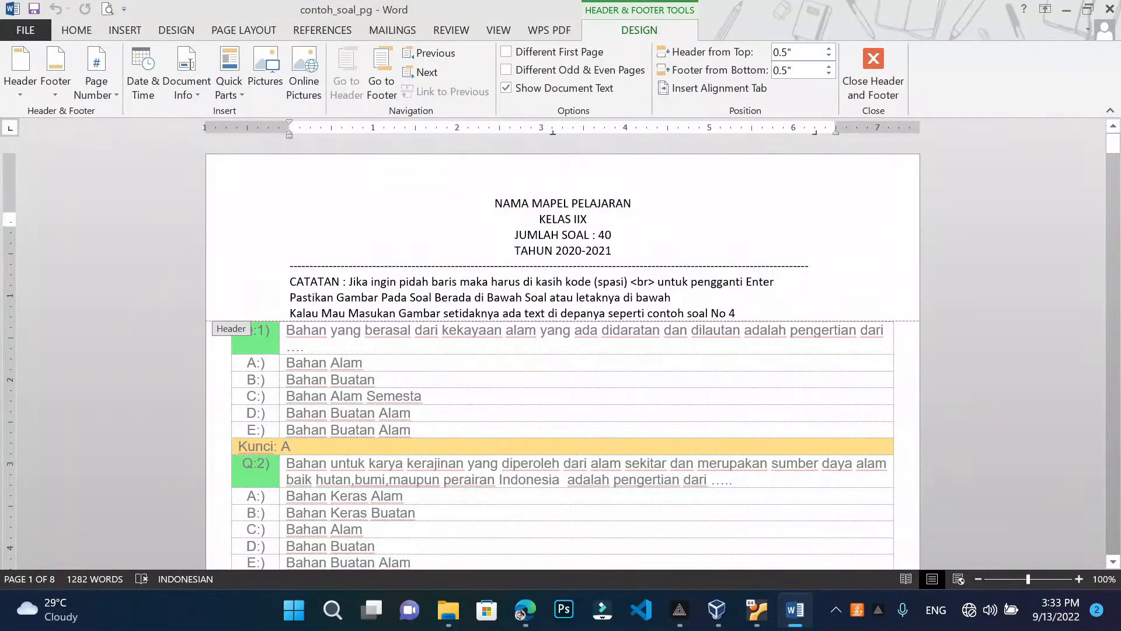
pyautogui.click(611, 234)
pyautogui.doubleClick(538, 377)
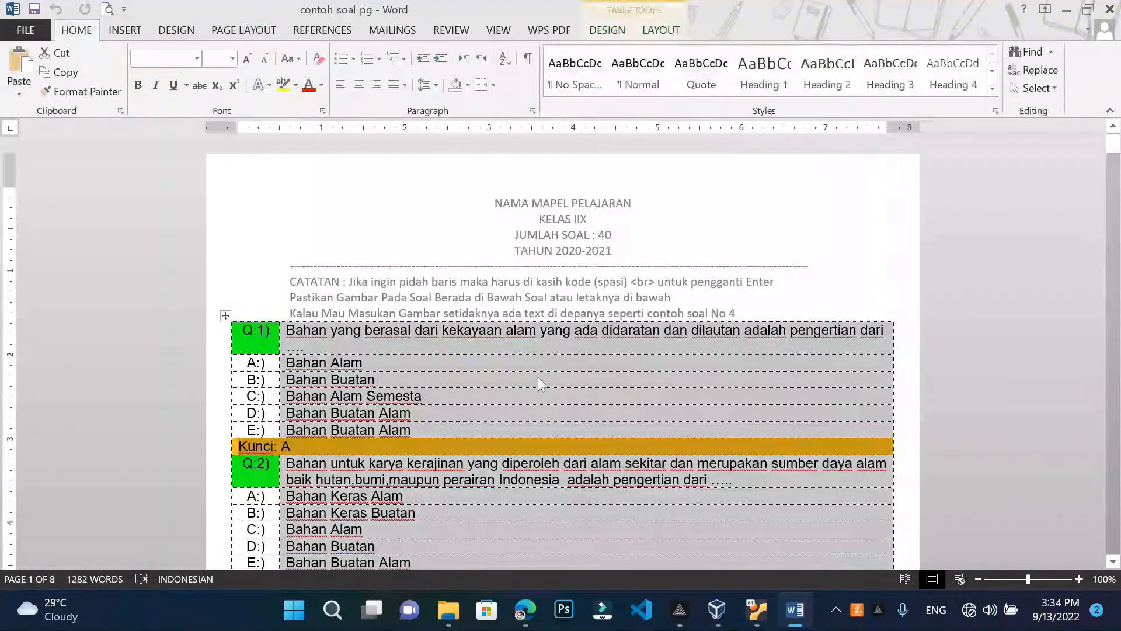
pyautogui.scroll(-2, 479, 342)
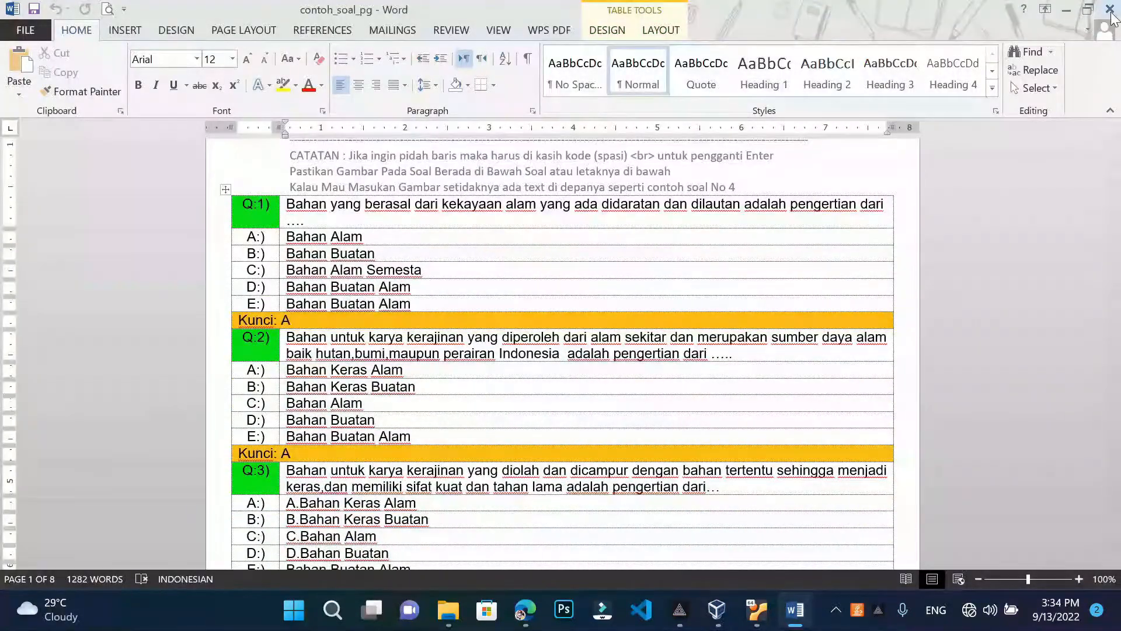
pyautogui.click(1109, 8)
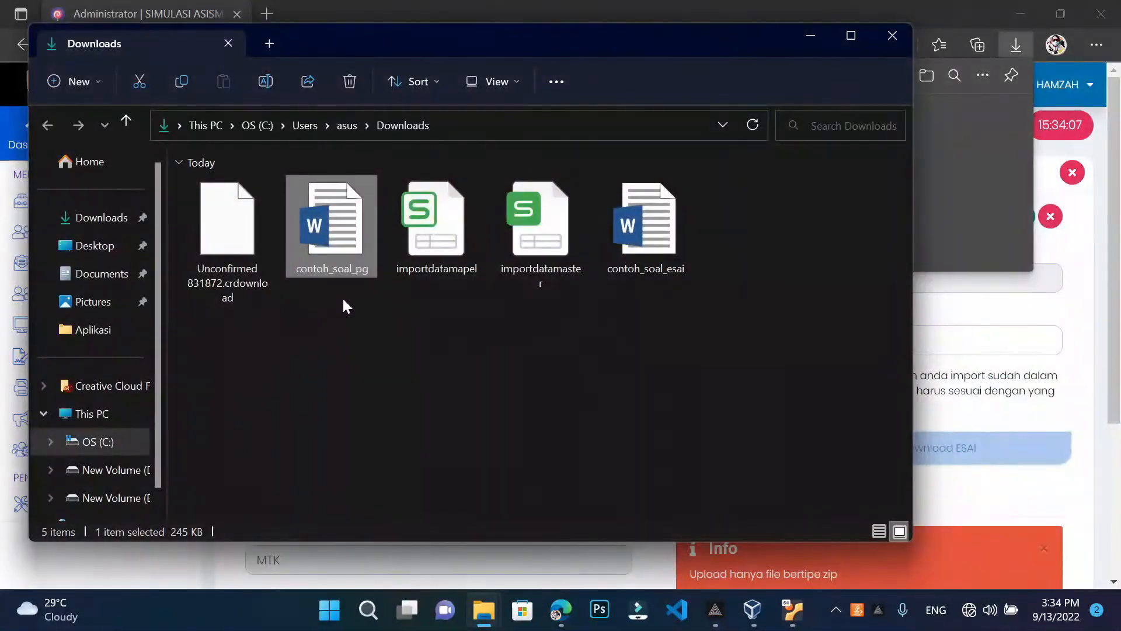
# Open the contoh_soal_esai template with editing enabled, scroll through it, and close it
pyautogui.doubleClick(651, 246)
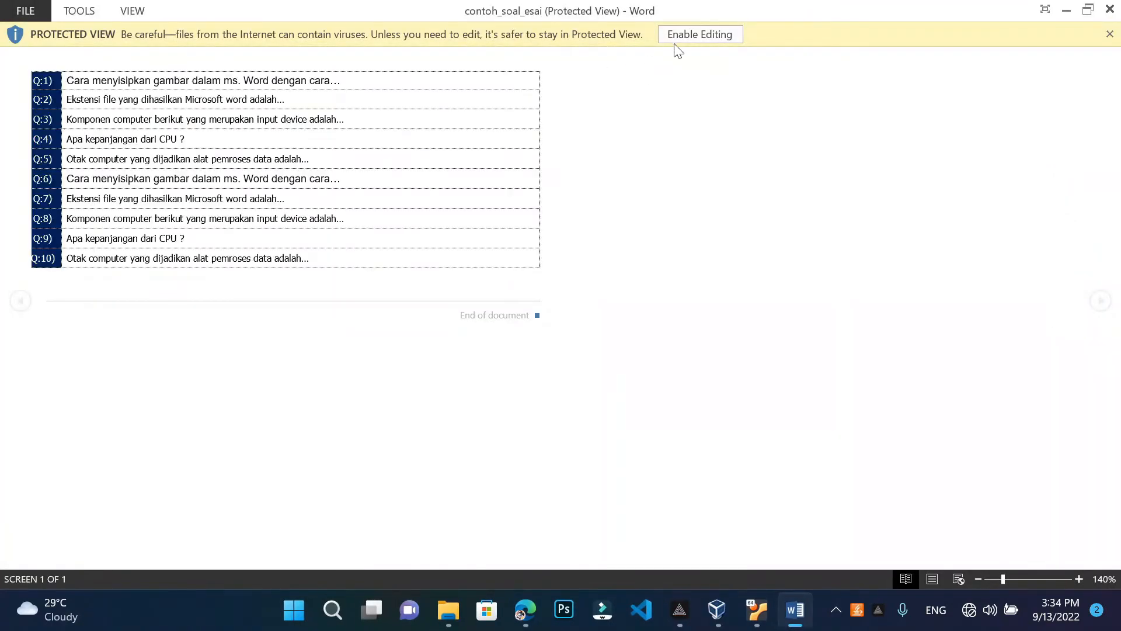
pyautogui.click(686, 36)
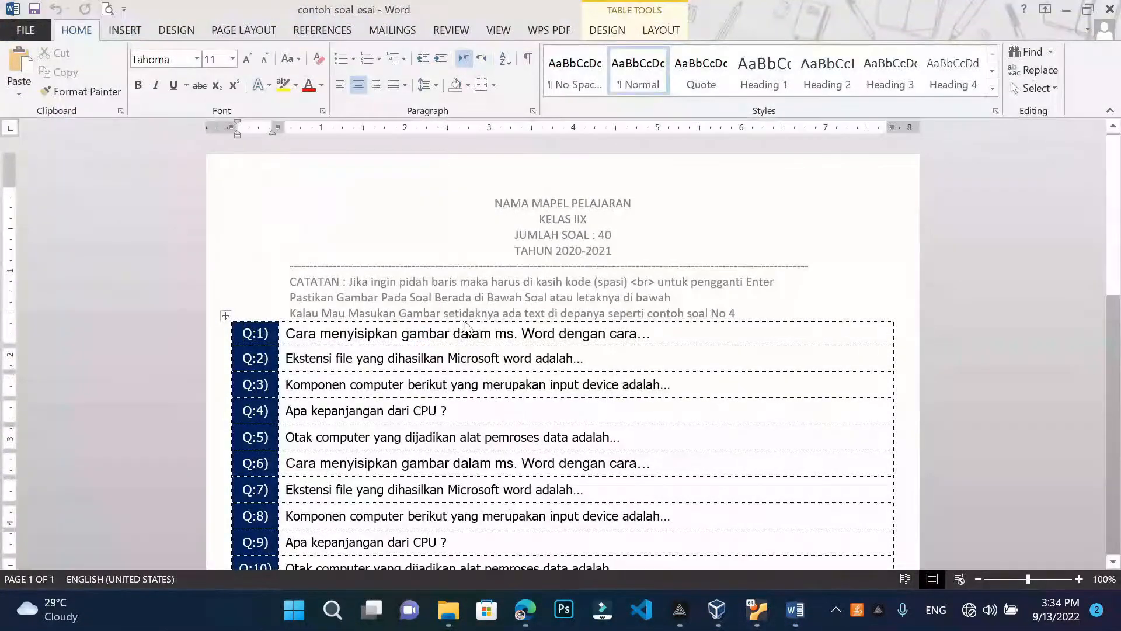
pyautogui.scroll(-5, 503, 298)
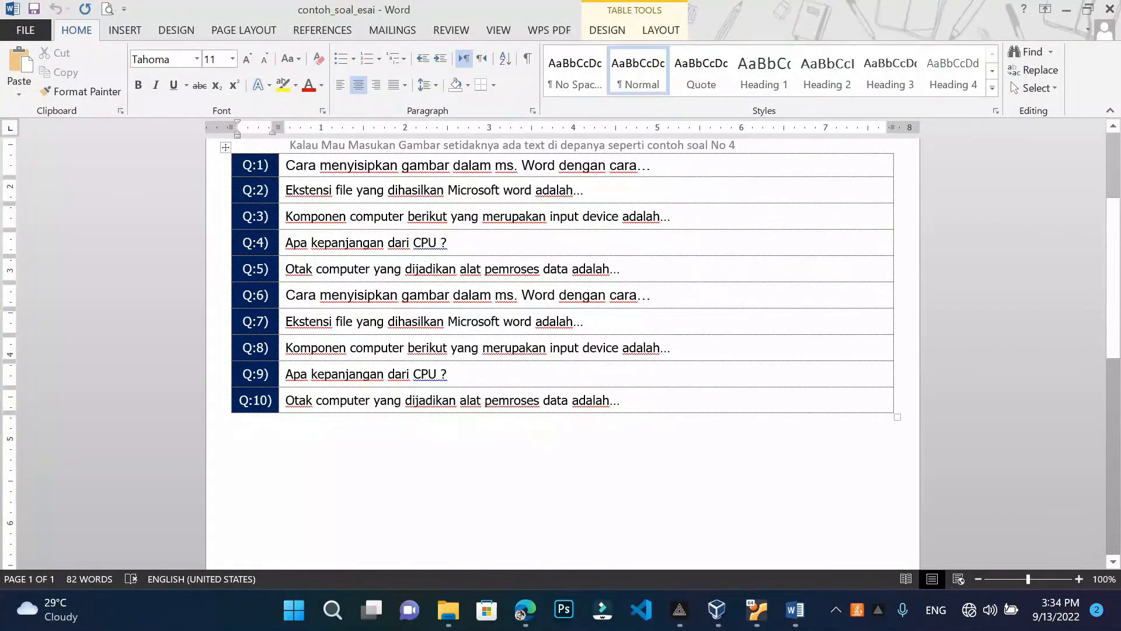
pyautogui.scroll(-3, 243, 330)
pyautogui.scroll(6, 243, 330)
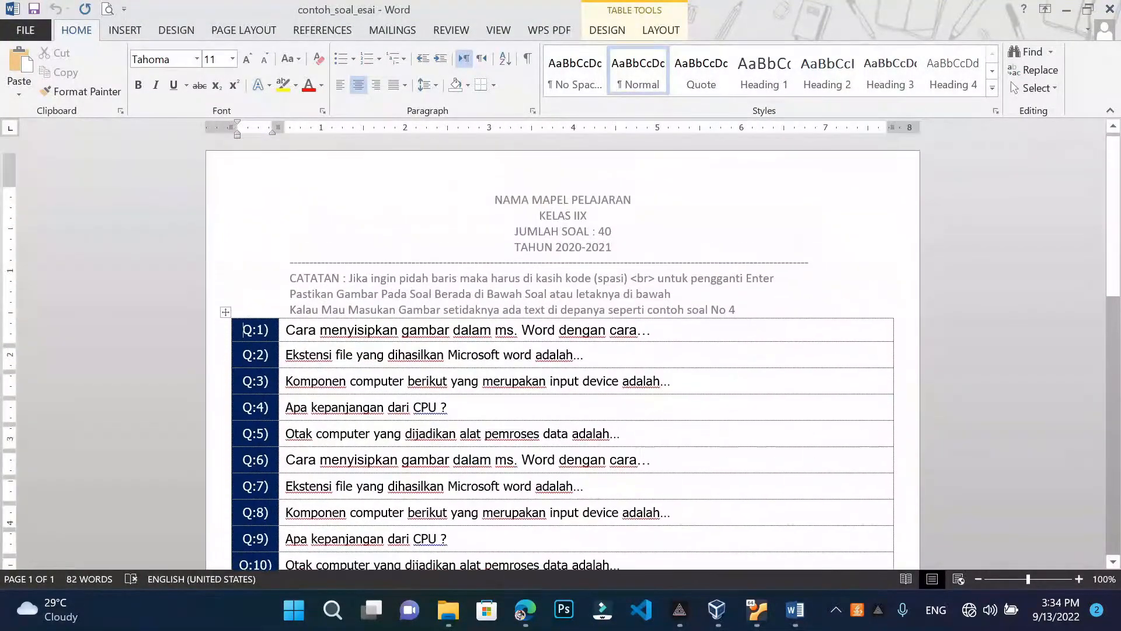
pyautogui.scroll(-1, 561, 350)
pyautogui.scroll(1, 561, 351)
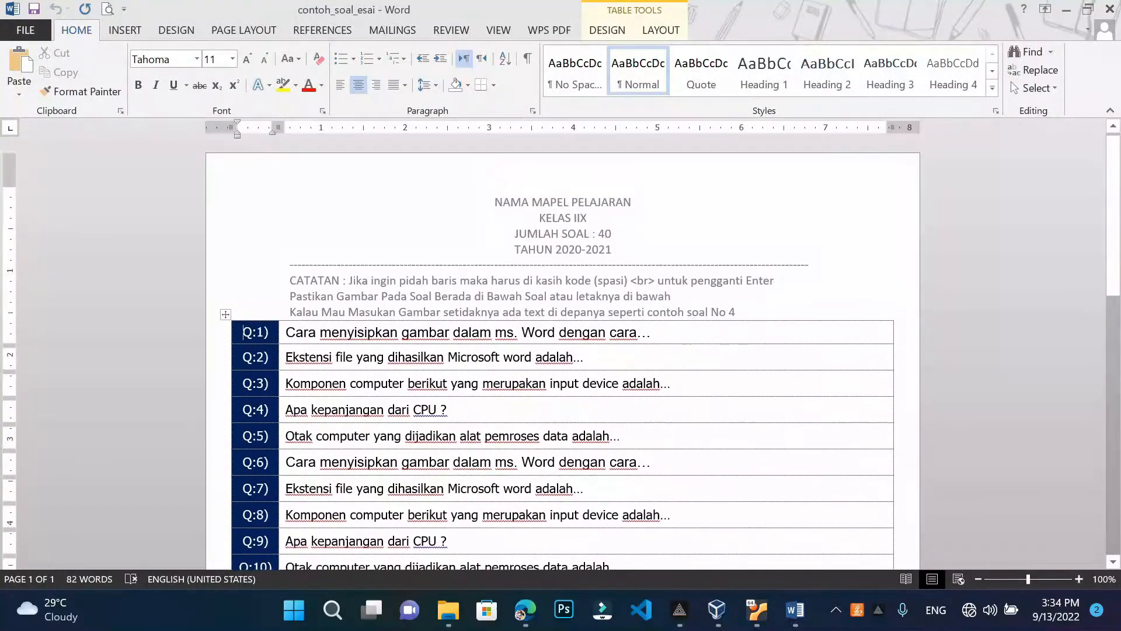
pyautogui.scroll(-1, 561, 351)
pyautogui.hotkey('alt', 'F4')
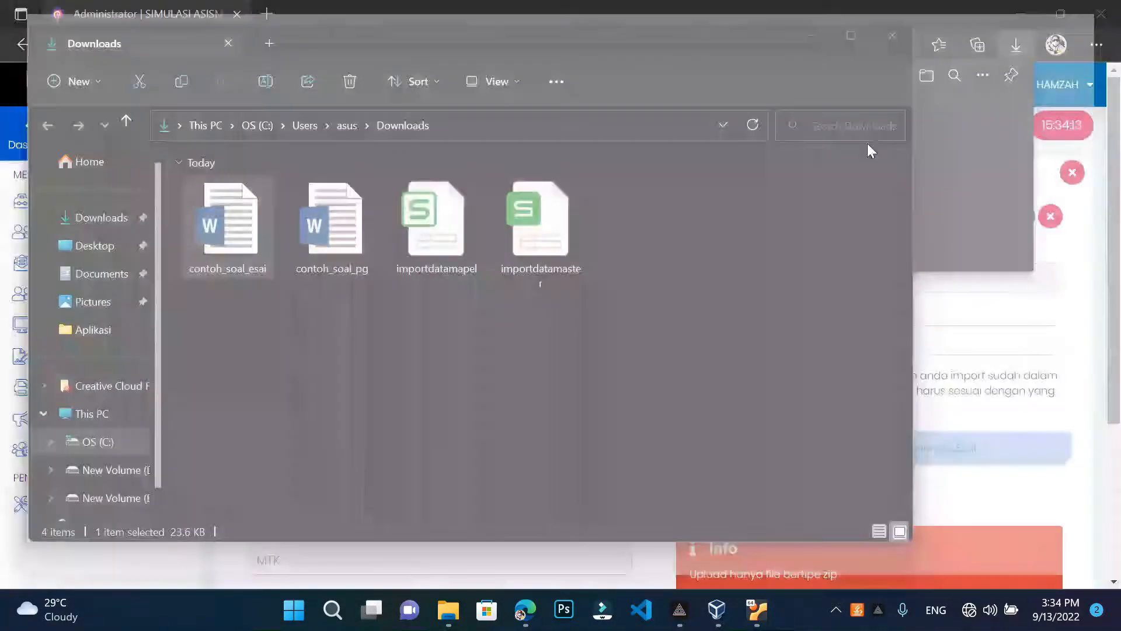
# Reopen contoh_soal_pg, check the answer keys for questions 2 and 3, and close it
pyautogui.doubleClick(346, 240)
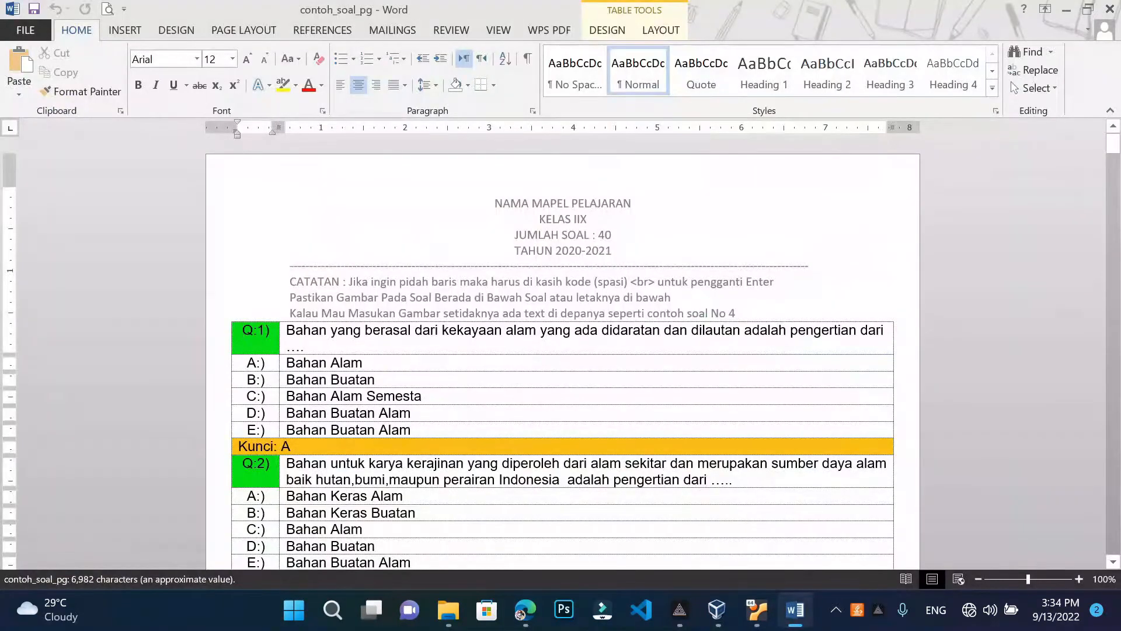
pyautogui.click(290, 447)
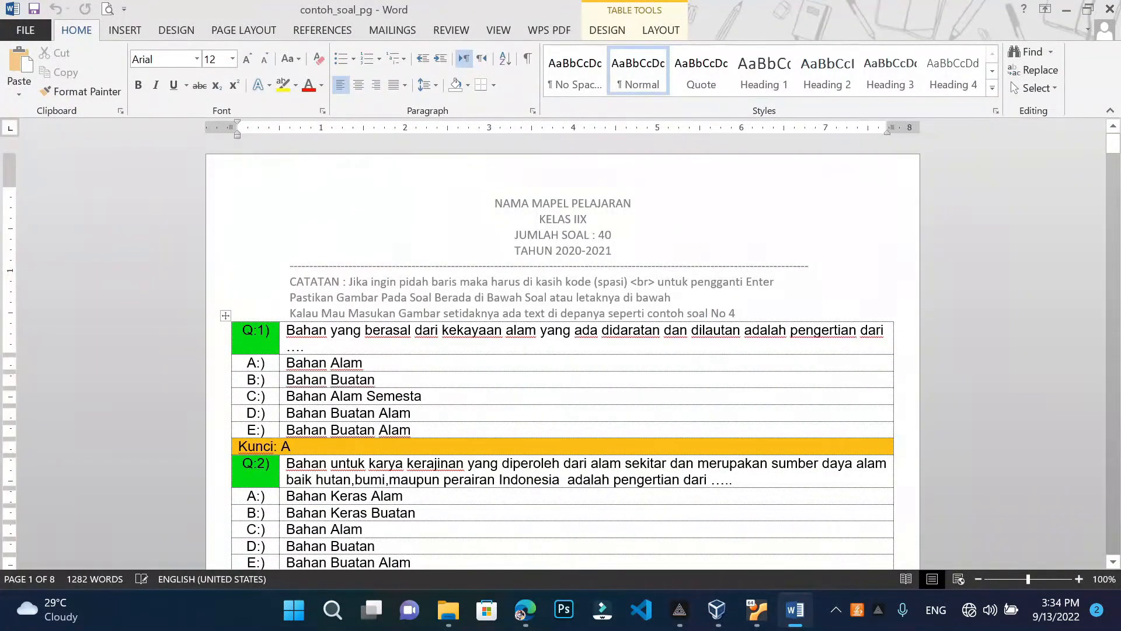
pyautogui.press('Down')
pyautogui.press('Down')
pyautogui.press('Down')
pyautogui.press('Down')
pyautogui.press('Down')
pyautogui.press('Down')
pyautogui.press('Down')
pyautogui.press('Down')
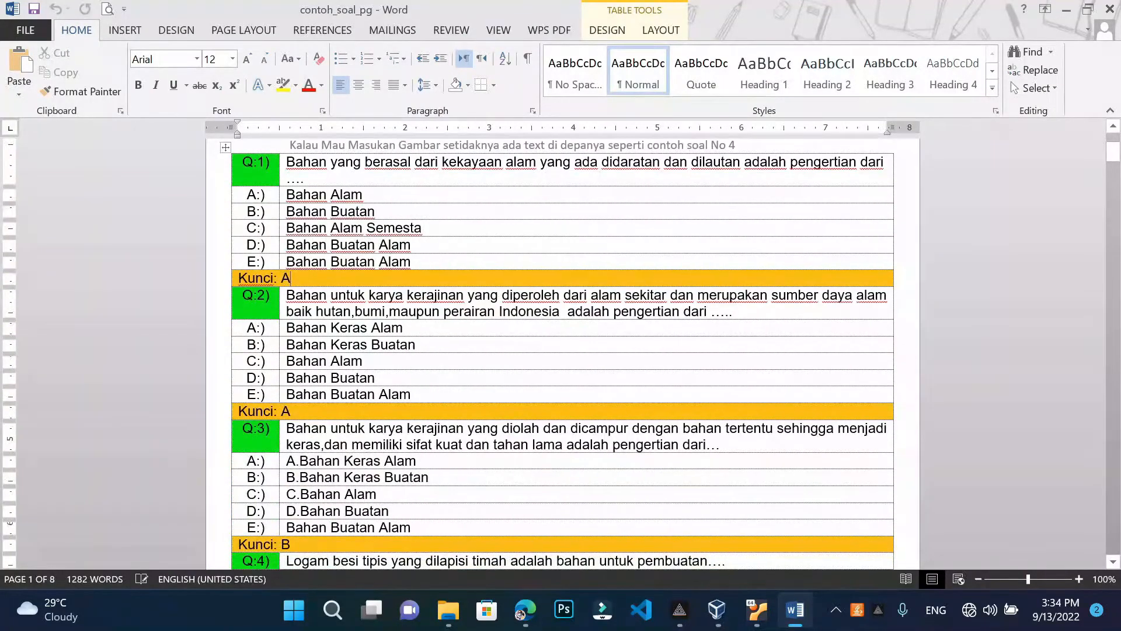
pyautogui.press('Down')
pyautogui.press('Down')
pyautogui.press('Down')
pyautogui.press('Down')
pyautogui.press('Down')
pyautogui.press('Down')
pyautogui.press('Down')
pyautogui.press('Down')
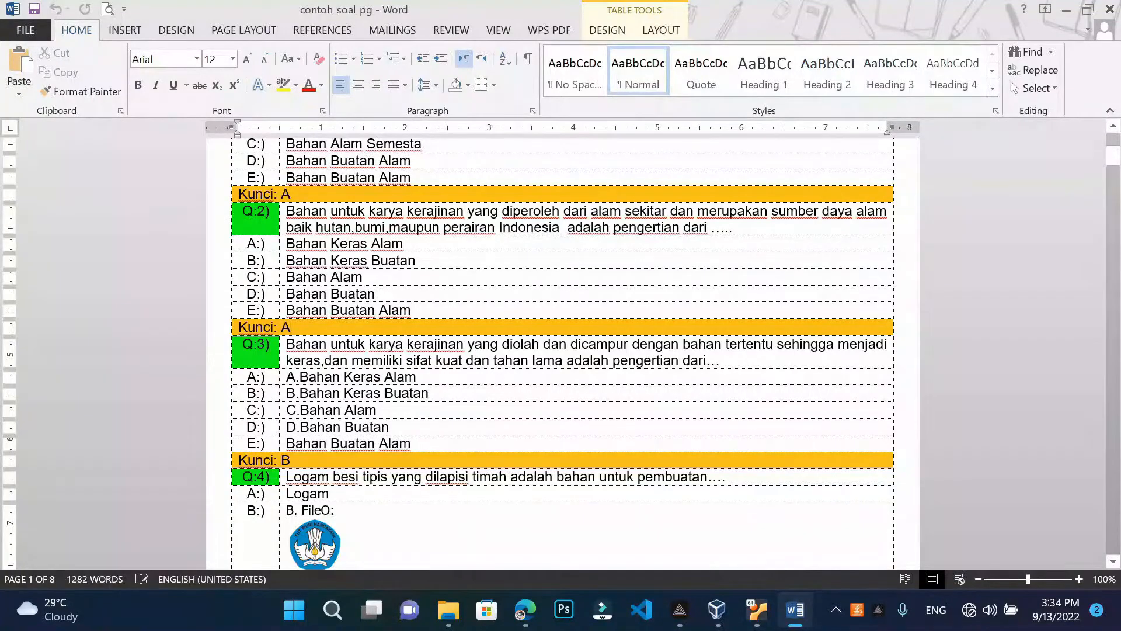
pyautogui.hotkey('alt', 'F4')
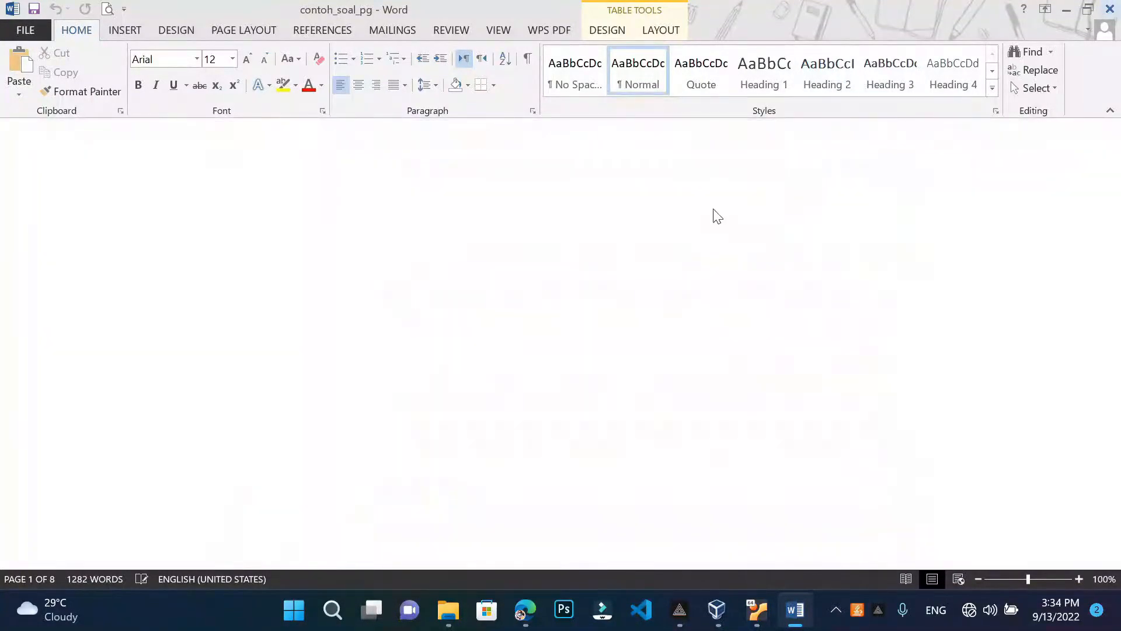
# Review contoh_soal_esai's Q:1–Q:10 essay question table, then close Word
pyautogui.doubleClick(226, 229)
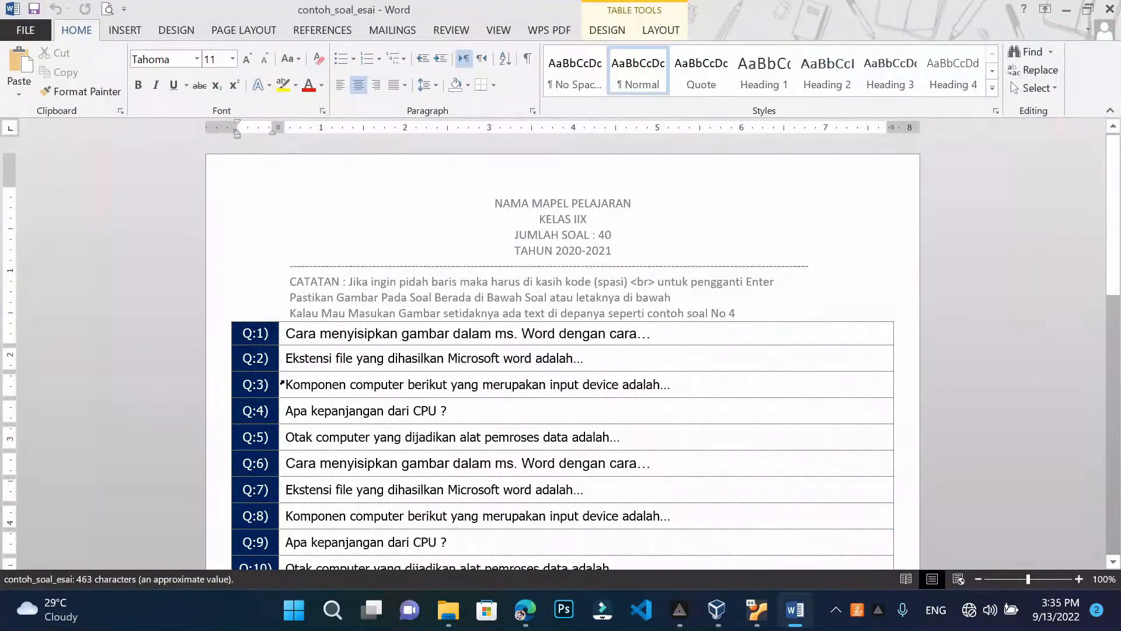
pyautogui.scroll(-1, 282, 383)
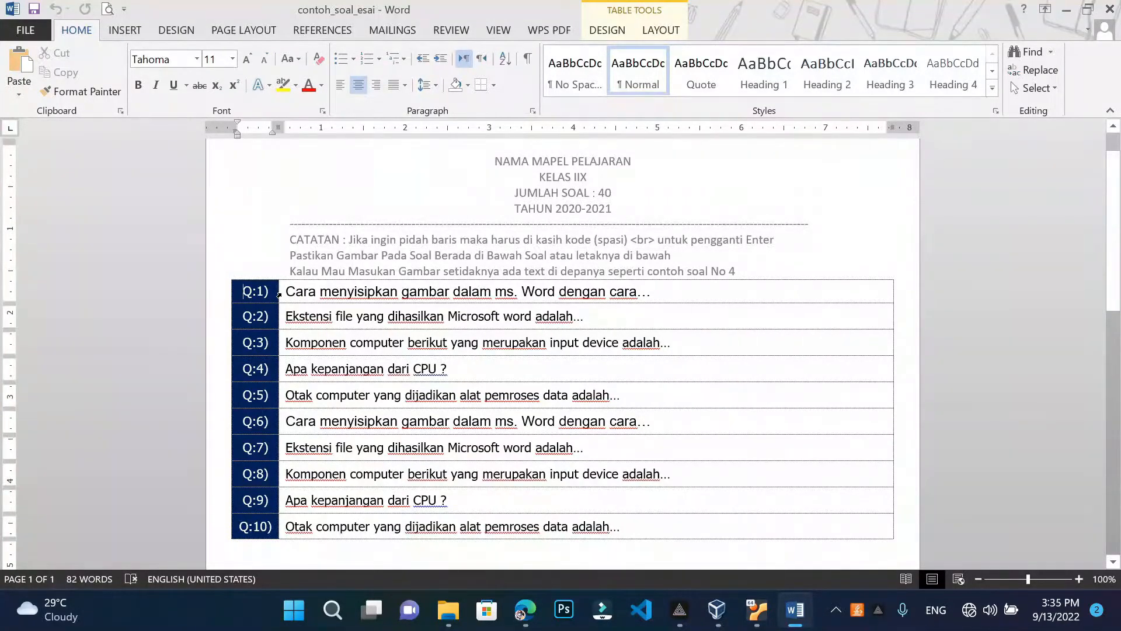
pyautogui.moveTo(279, 295); pyautogui.dragTo(655, 353)
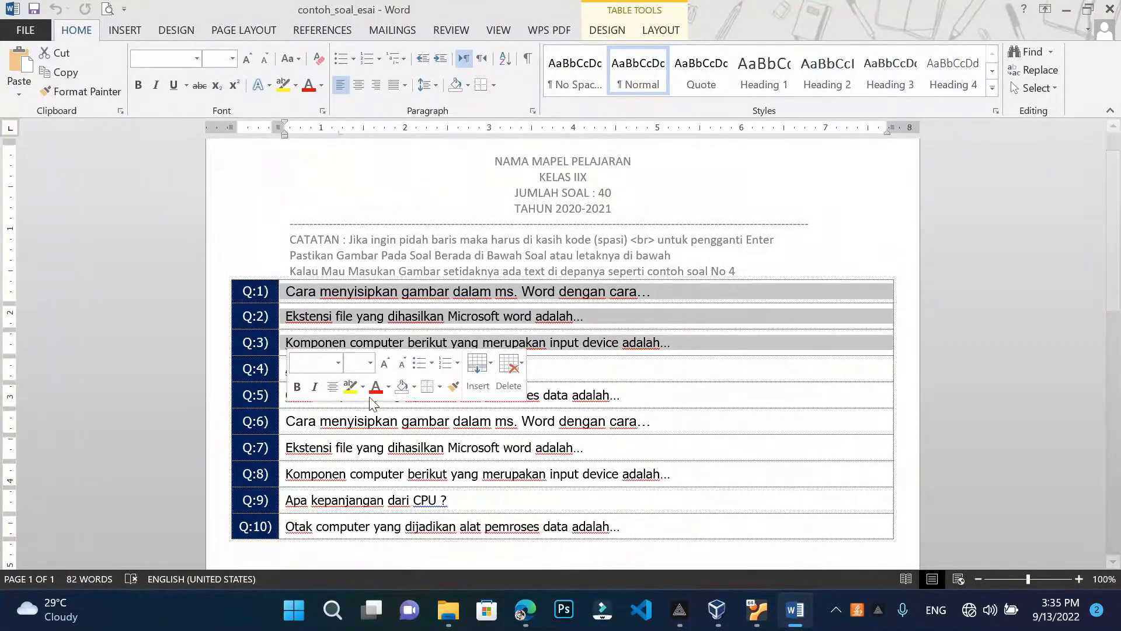
pyautogui.click(689, 346)
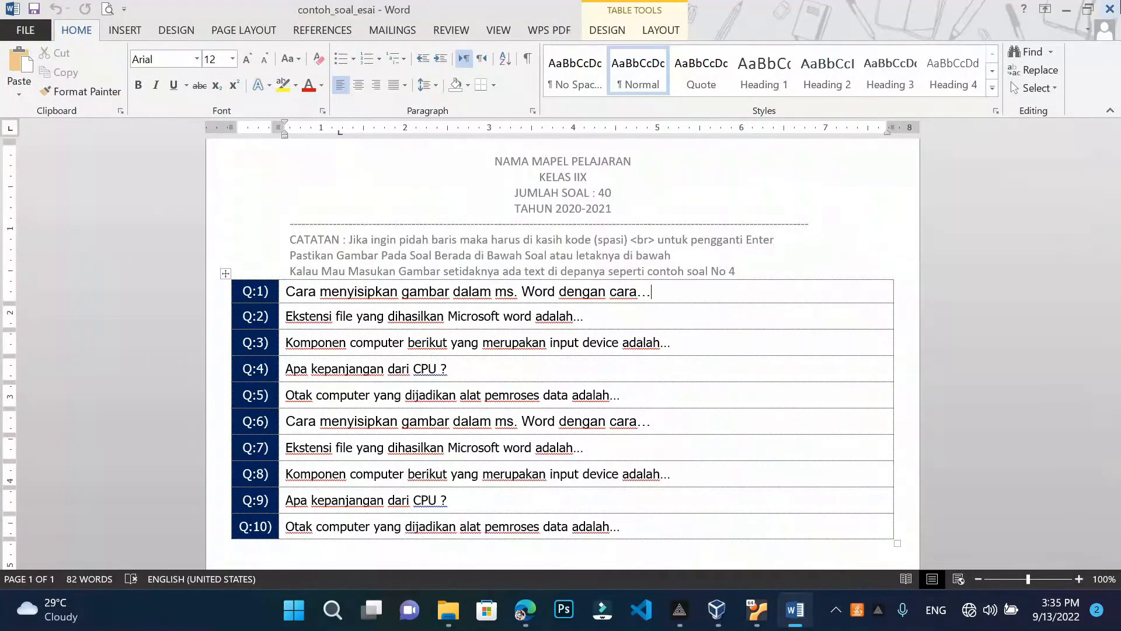
pyautogui.hotkey('alt', 'F4')
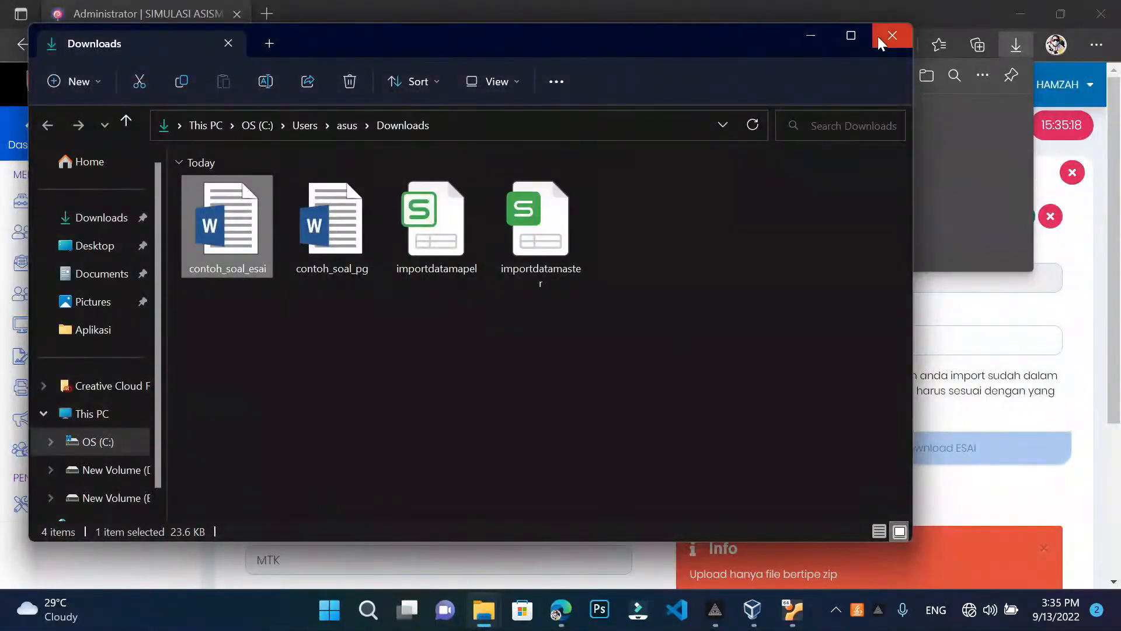
# Close the Downloads folder and downloads list, returning to the Import Soal page
pyautogui.click(892, 36)
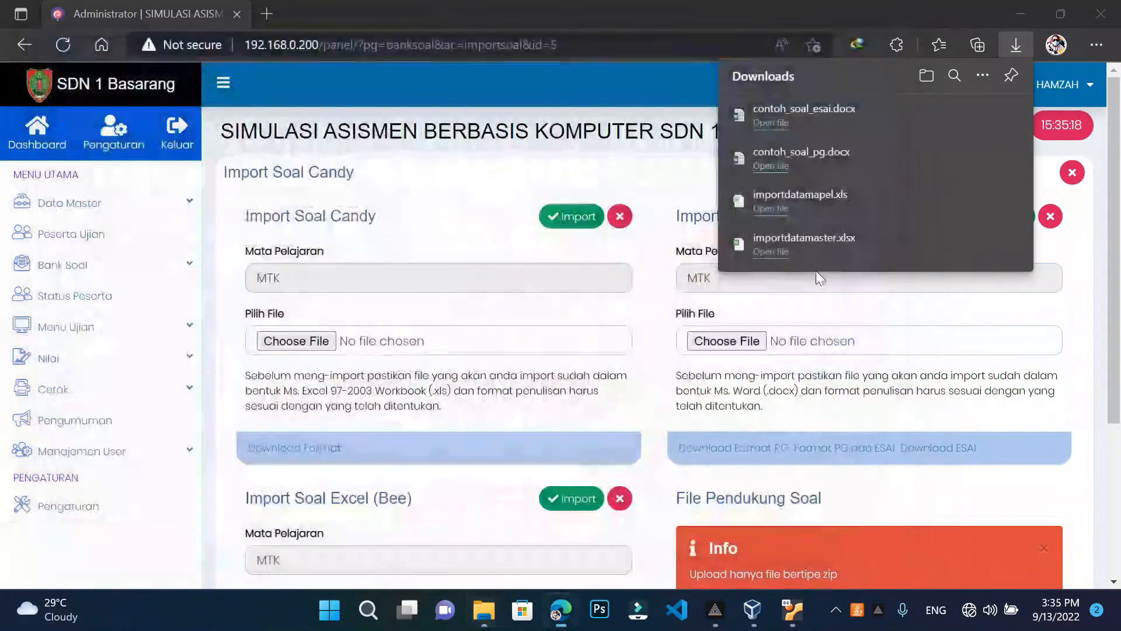
pyautogui.click(1016, 45)
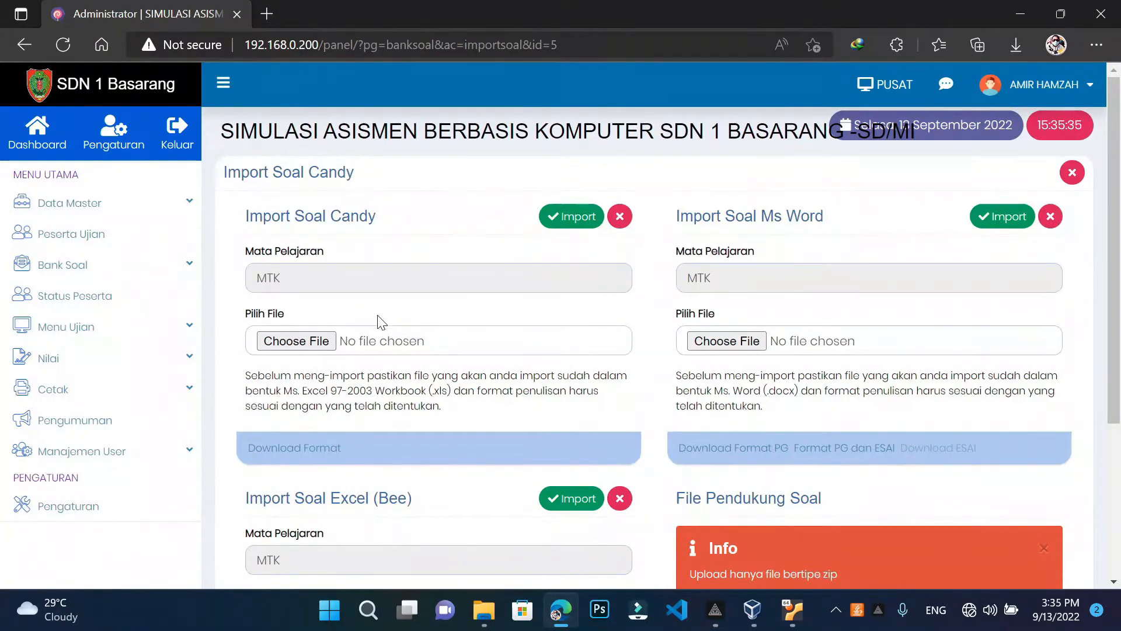
pyautogui.scroll(-3, 376, 320)
pyautogui.scroll(-1, 381, 321)
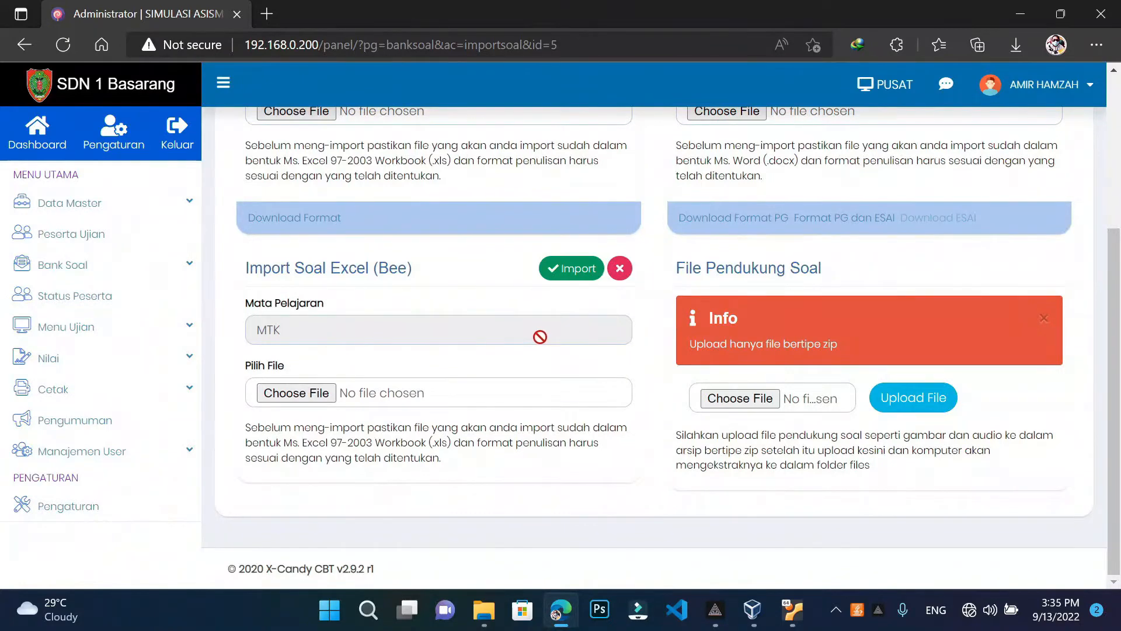
pyautogui.scroll(4, 544, 340)
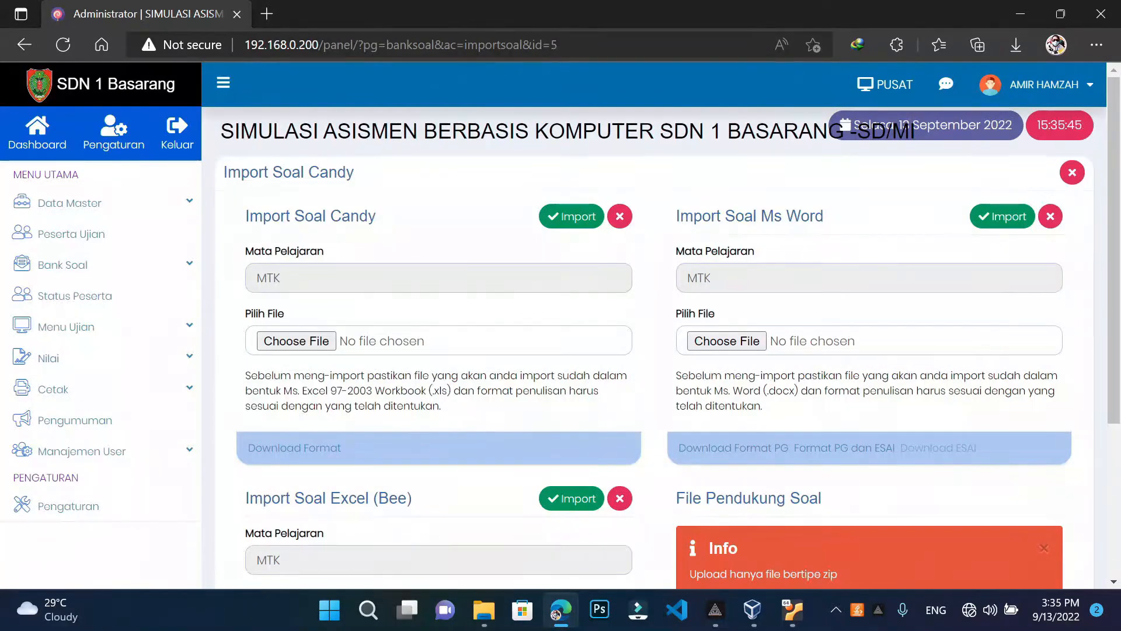
# Choose Format Soal Pilihan Ganda MTK.docx from E:\PTS Kec Basarang\...\MATEMATIKA for the Word import and submit it
pyautogui.click(727, 342)
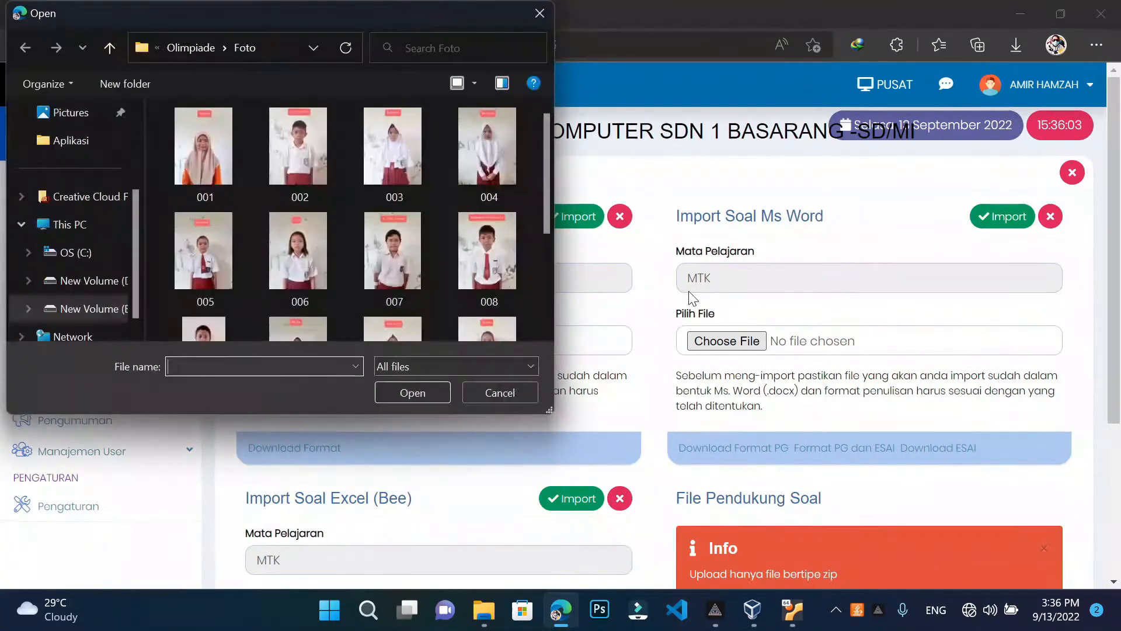
pyautogui.click(114, 51)
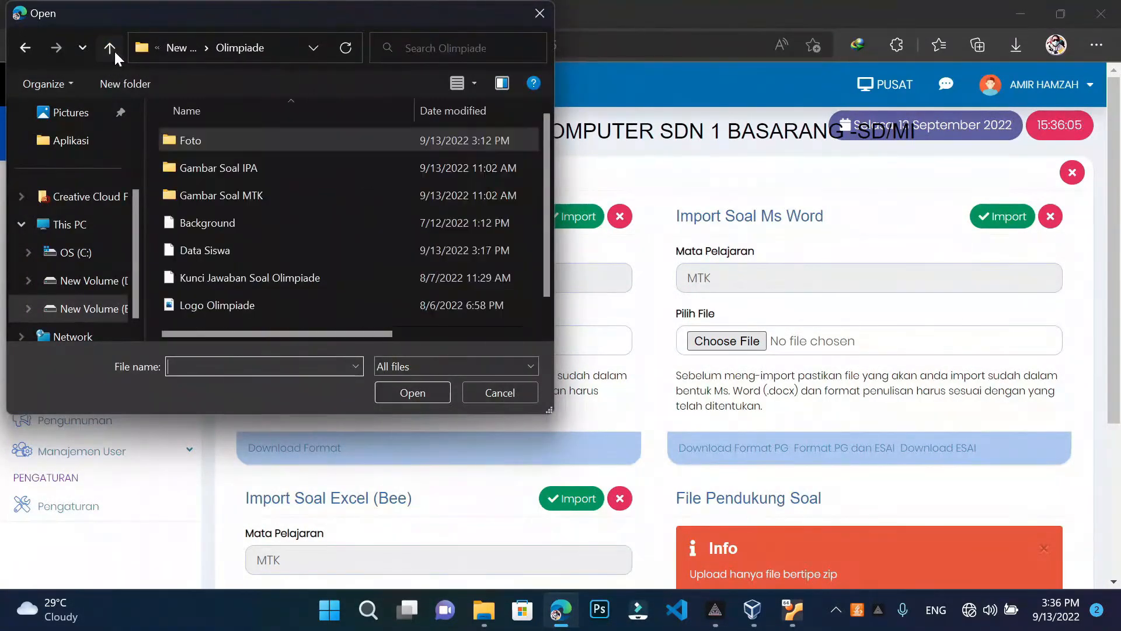
pyautogui.click(114, 51)
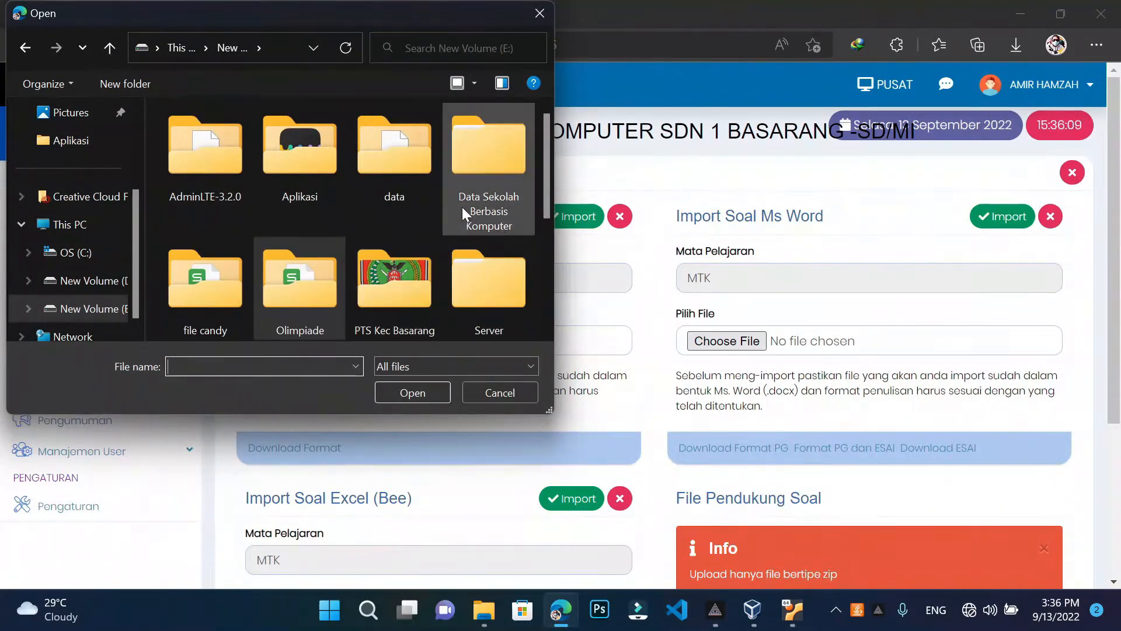
pyautogui.scroll(-3, 338, 203)
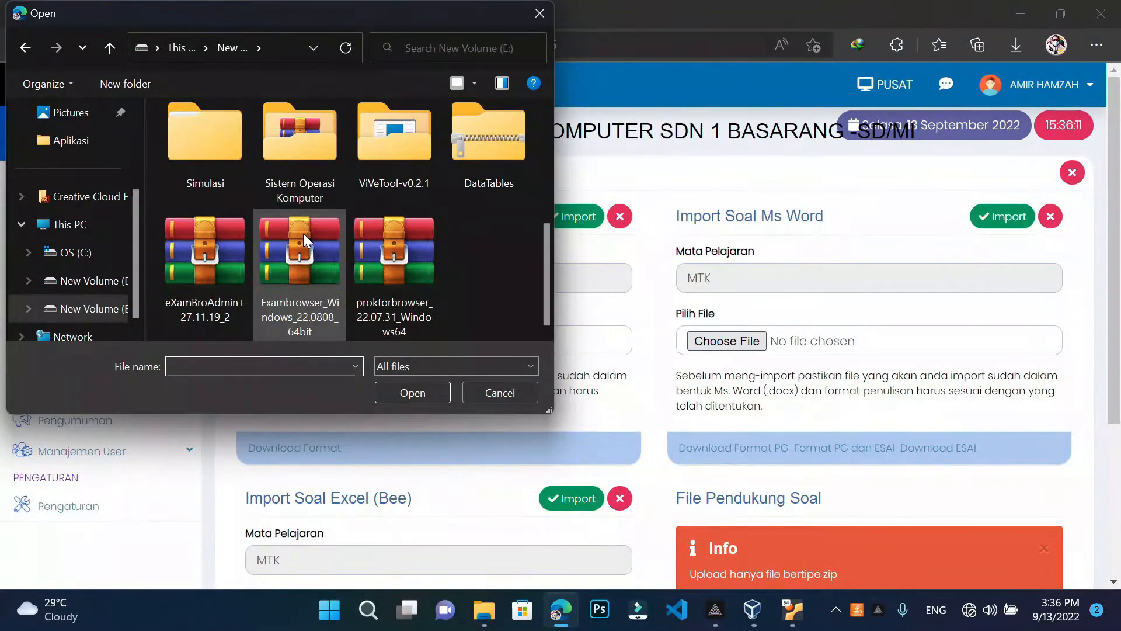
pyautogui.scroll(5, 310, 217)
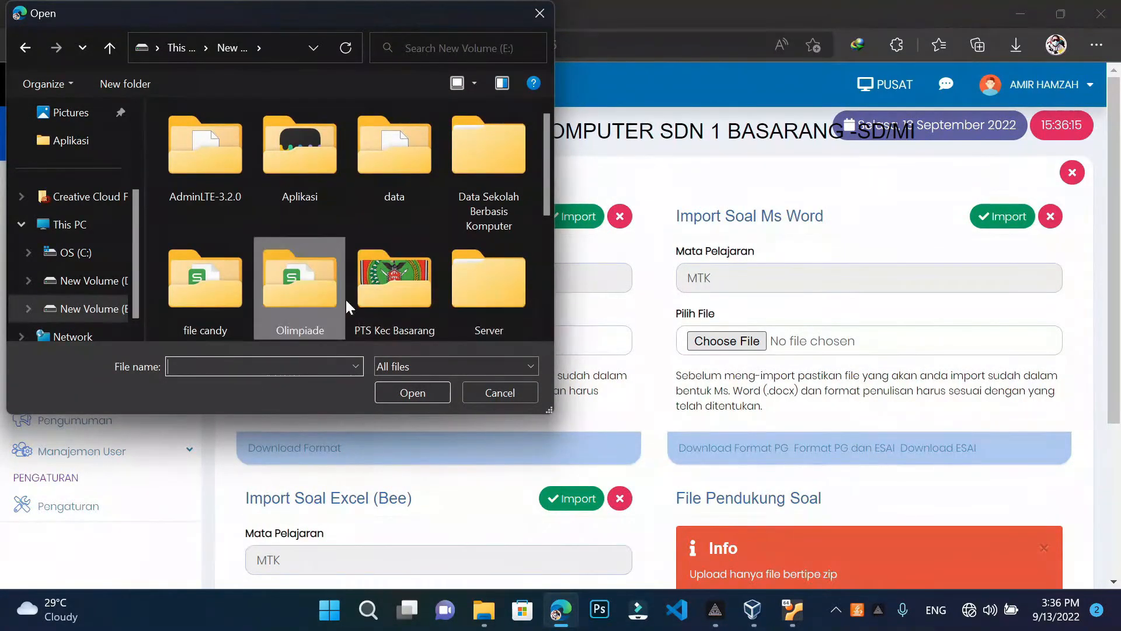
pyautogui.doubleClick(394, 281)
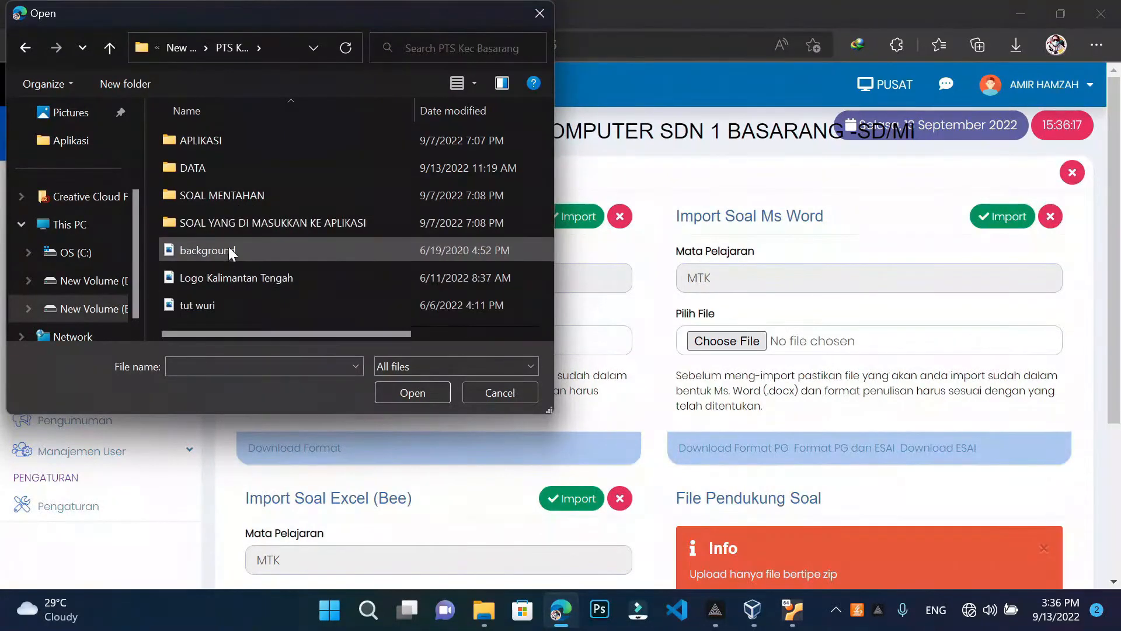
pyautogui.doubleClick(245, 227)
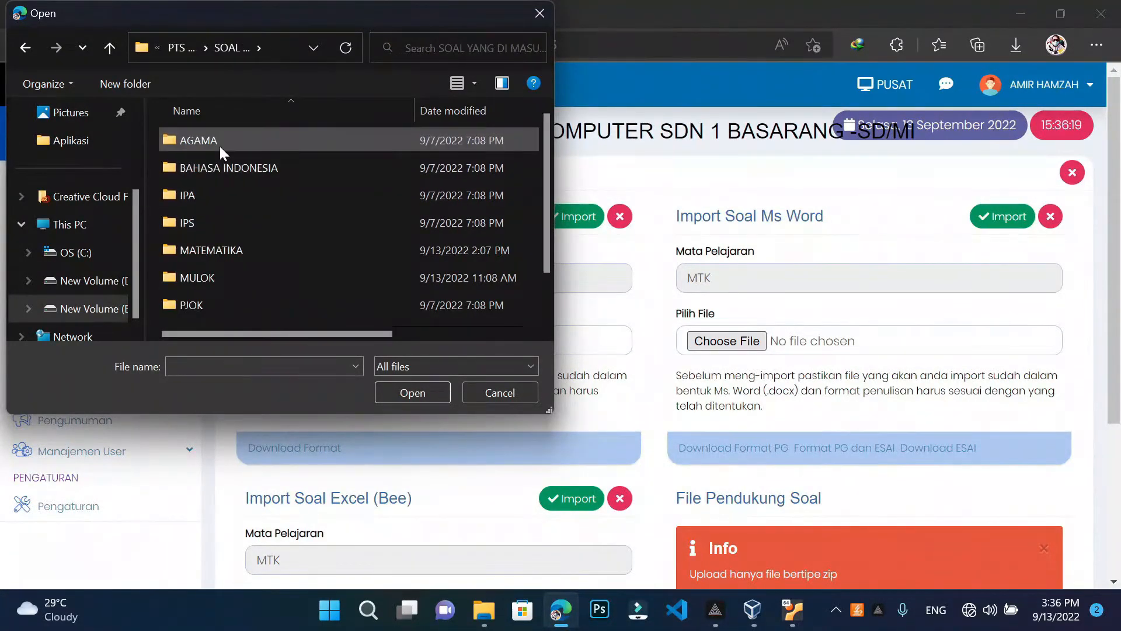
pyautogui.scroll(-1, 234, 233)
pyautogui.doubleClick(237, 209)
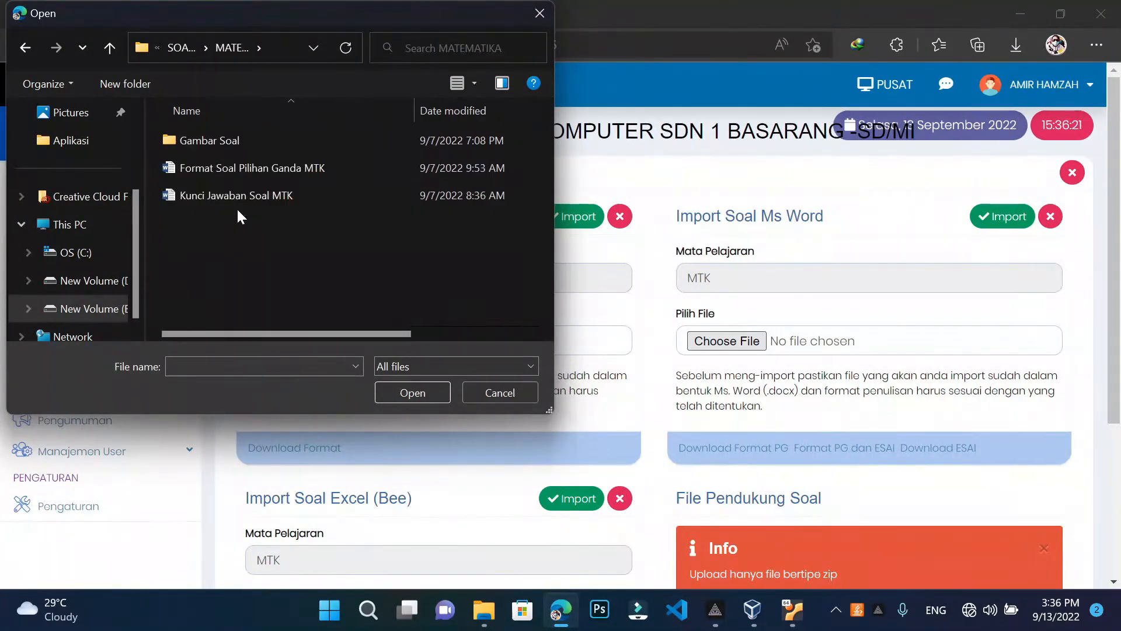
pyautogui.click(235, 170)
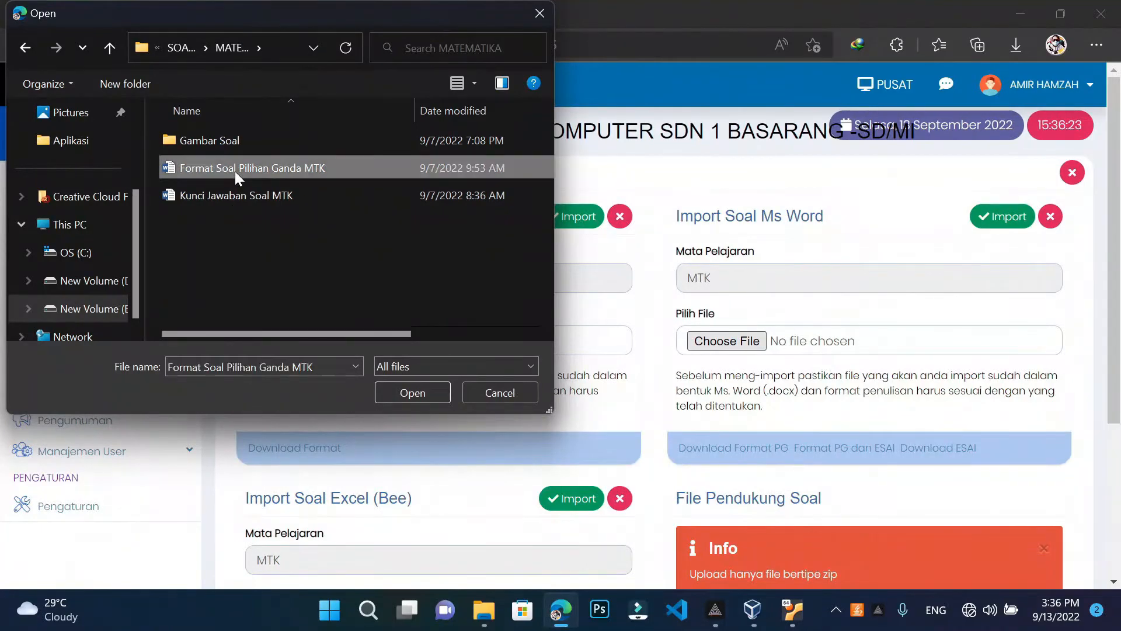
pyautogui.click(427, 388)
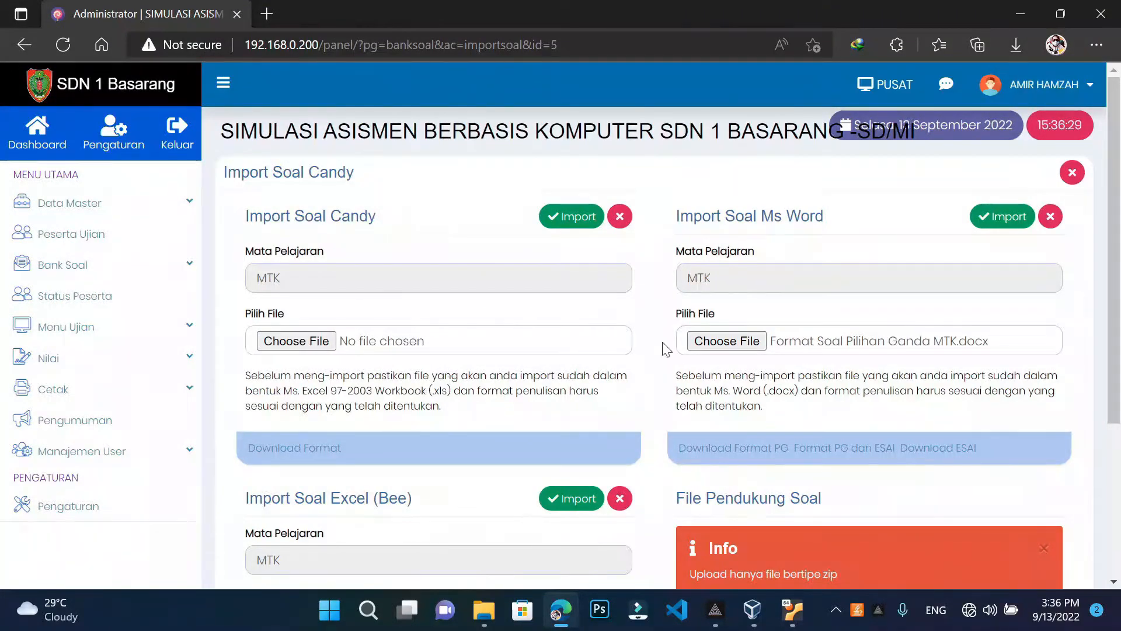
pyautogui.click(986, 222)
# Run the Word import into MTK, resubmitting once, until Daftar Soal MTK loads
pyautogui.click(995, 230)
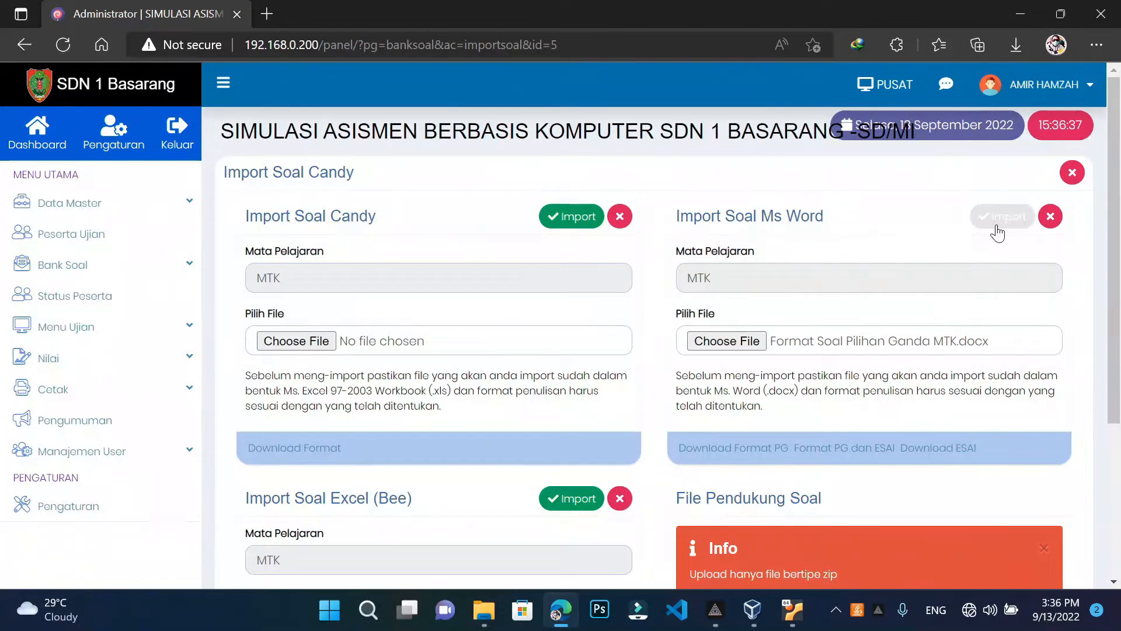
pyautogui.click(995, 228)
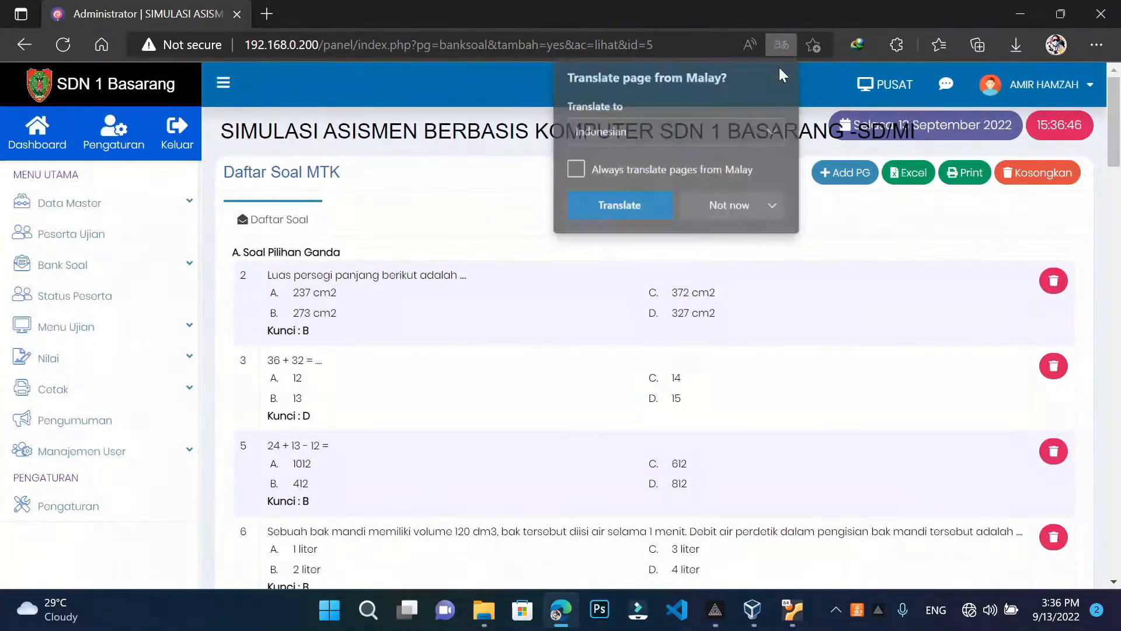
# Dismiss the translation offer, scroll down to Soal Essai, and select essay question 1's full text
pyautogui.click(781, 68)
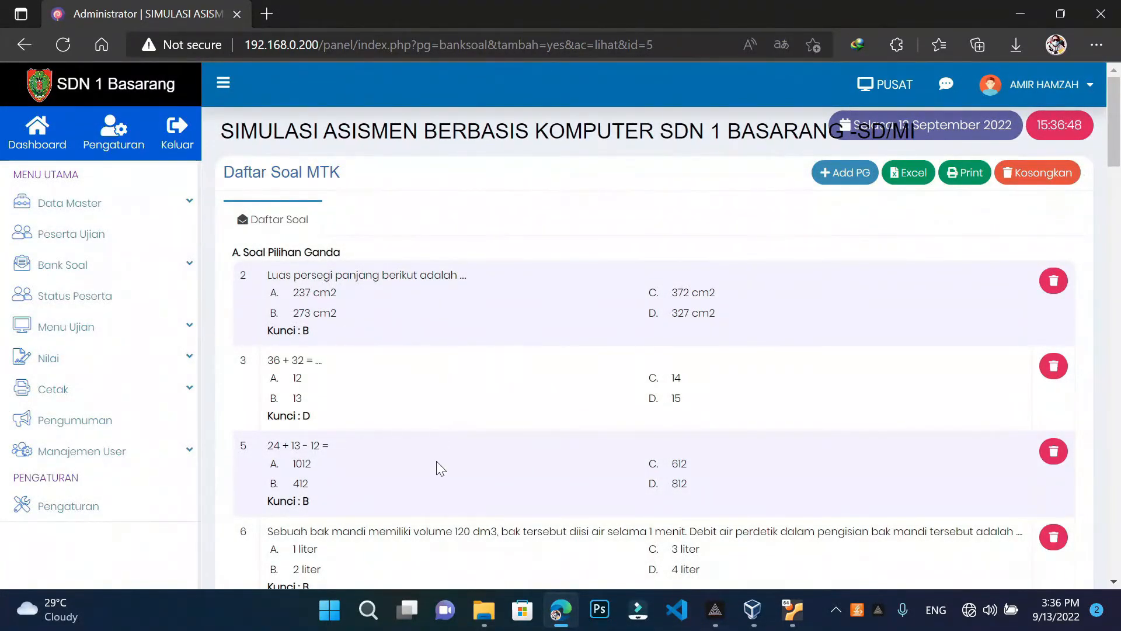
pyautogui.scroll(-3, 429, 431)
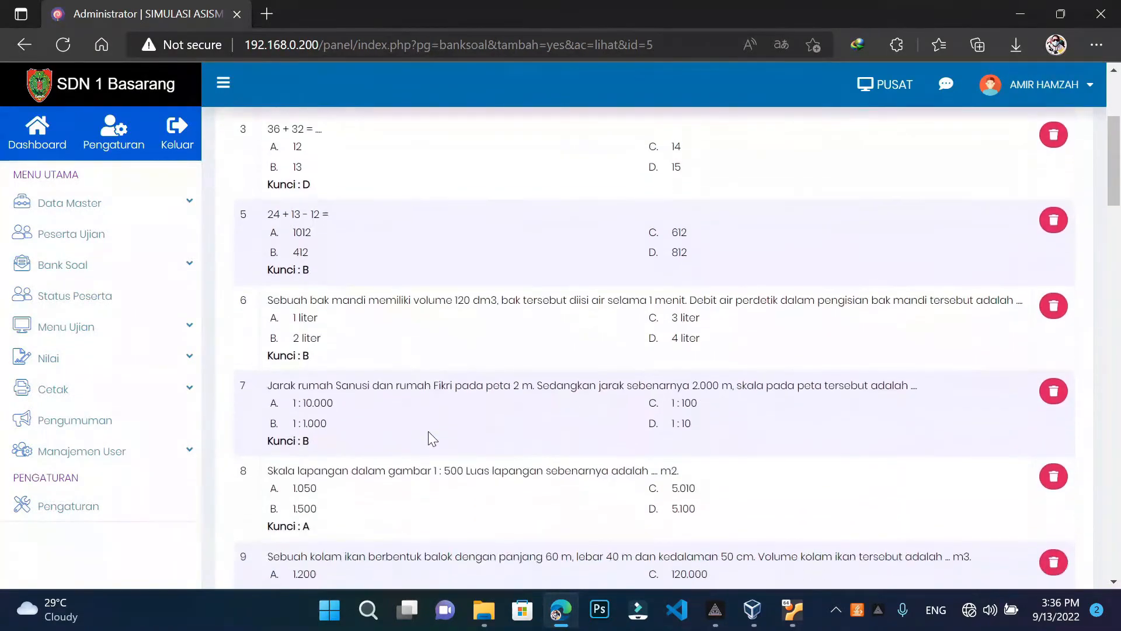
pyautogui.scroll(3, 428, 431)
pyautogui.scroll(-20, 432, 438)
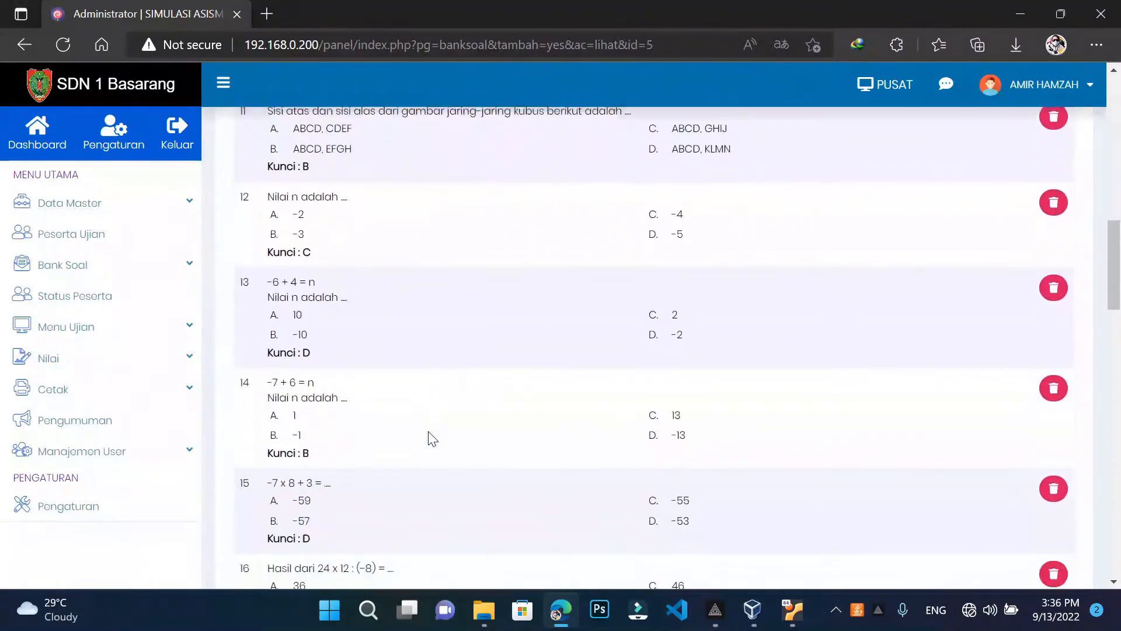
pyautogui.scroll(-6, 432, 438)
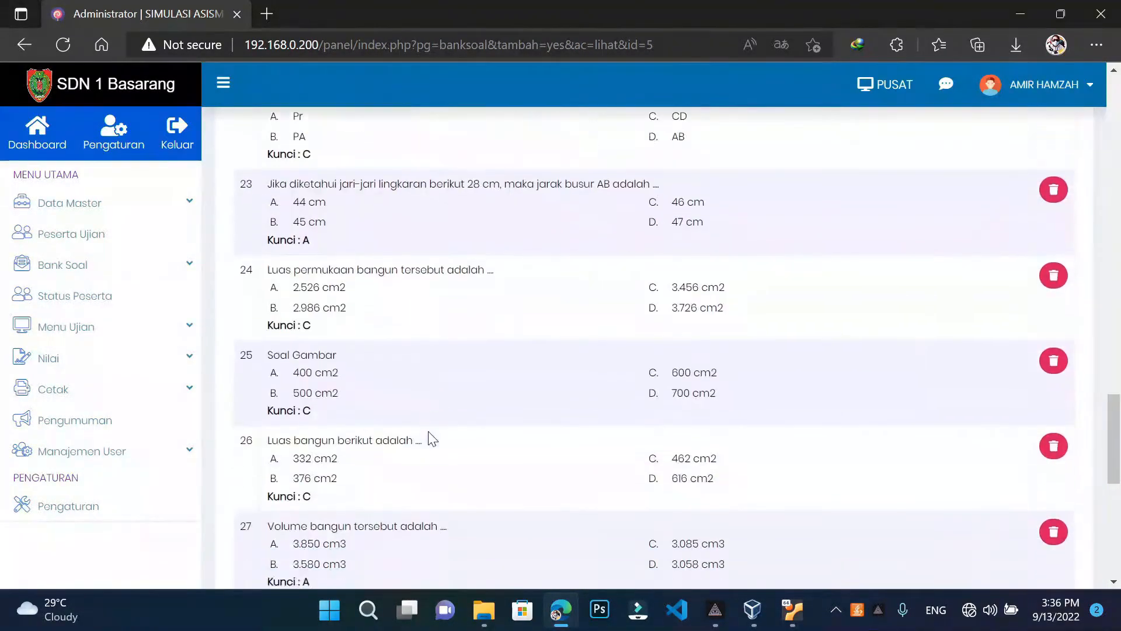
pyautogui.scroll(5, 433, 438)
pyautogui.scroll(-5, 432, 438)
pyautogui.scroll(-8, 432, 438)
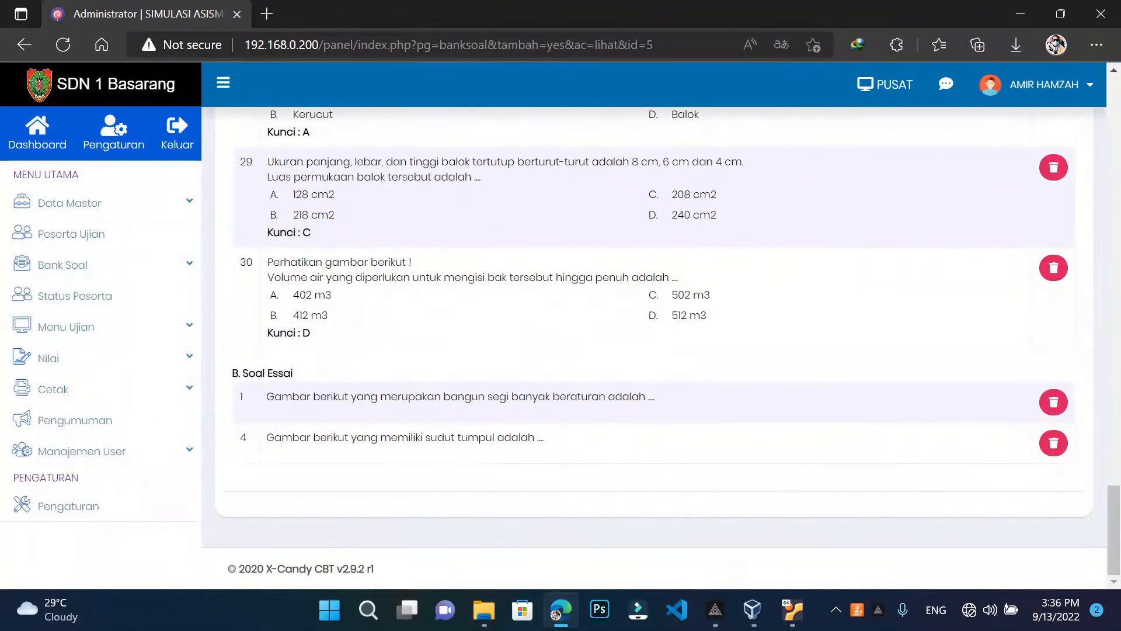
pyautogui.scroll(20, 444, 421)
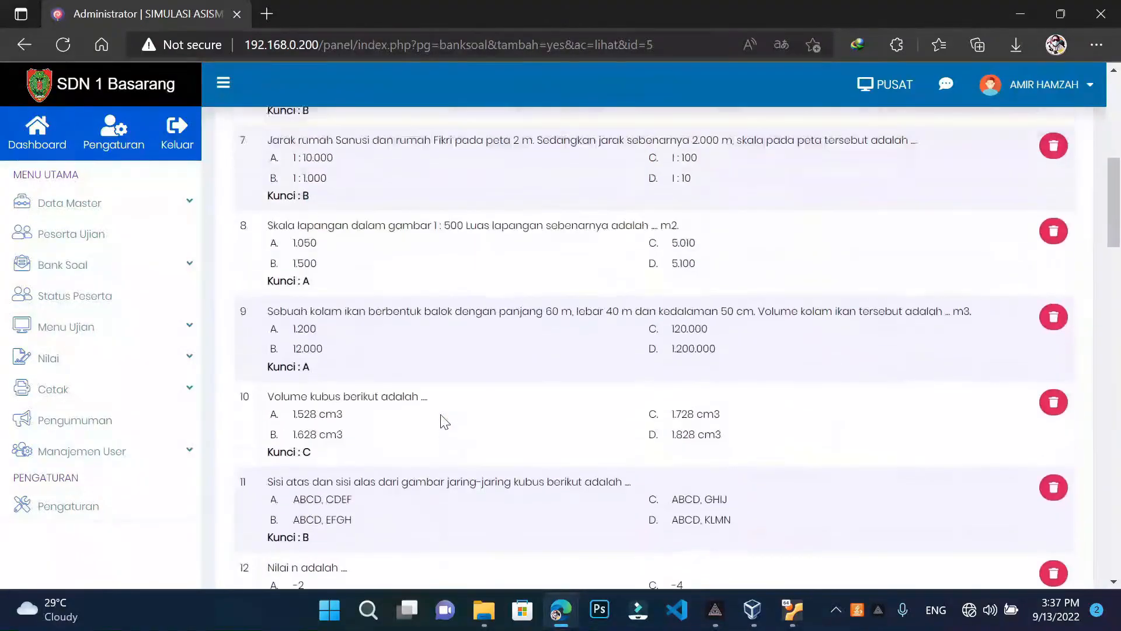
pyautogui.scroll(-20, 444, 421)
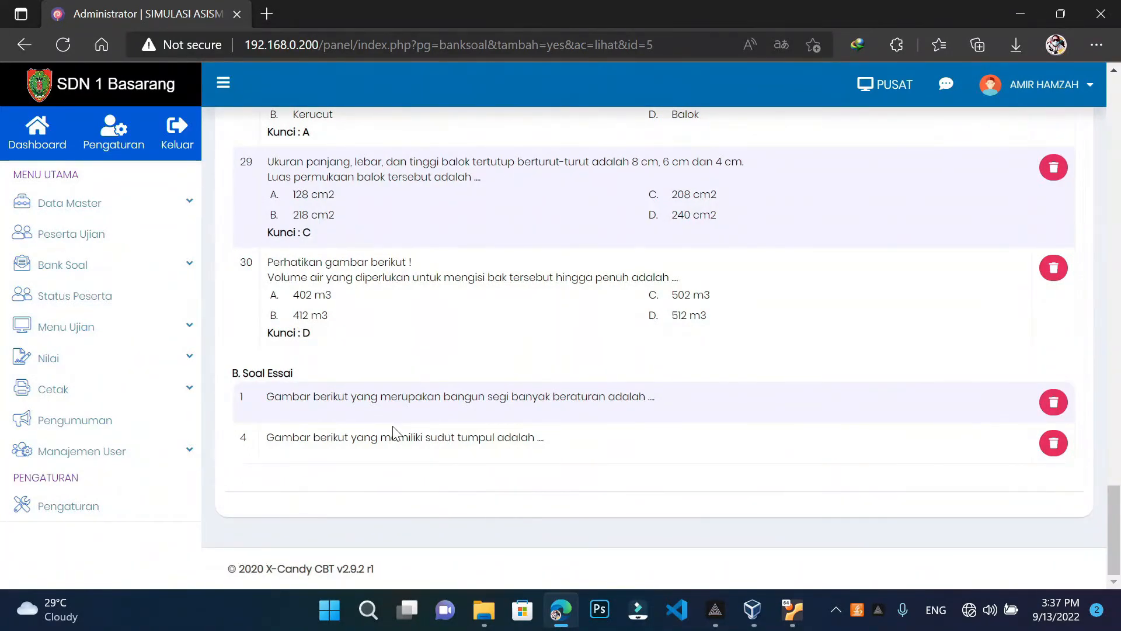
pyautogui.scroll(2, 393, 432)
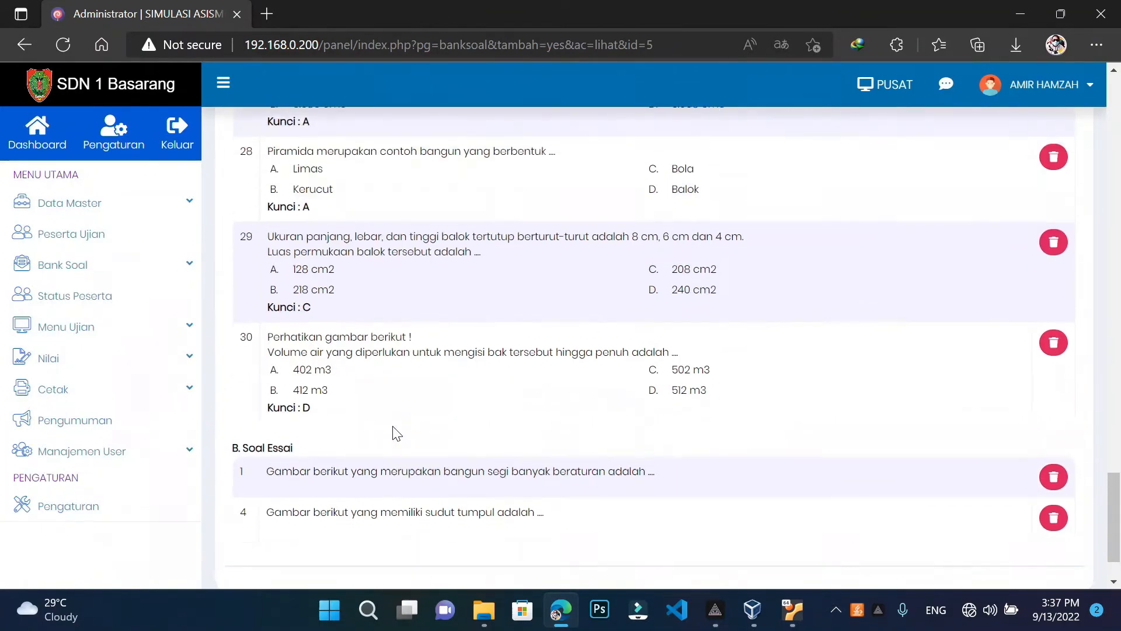
pyautogui.scroll(-2, 393, 431)
pyautogui.scroll(20, 654, 350)
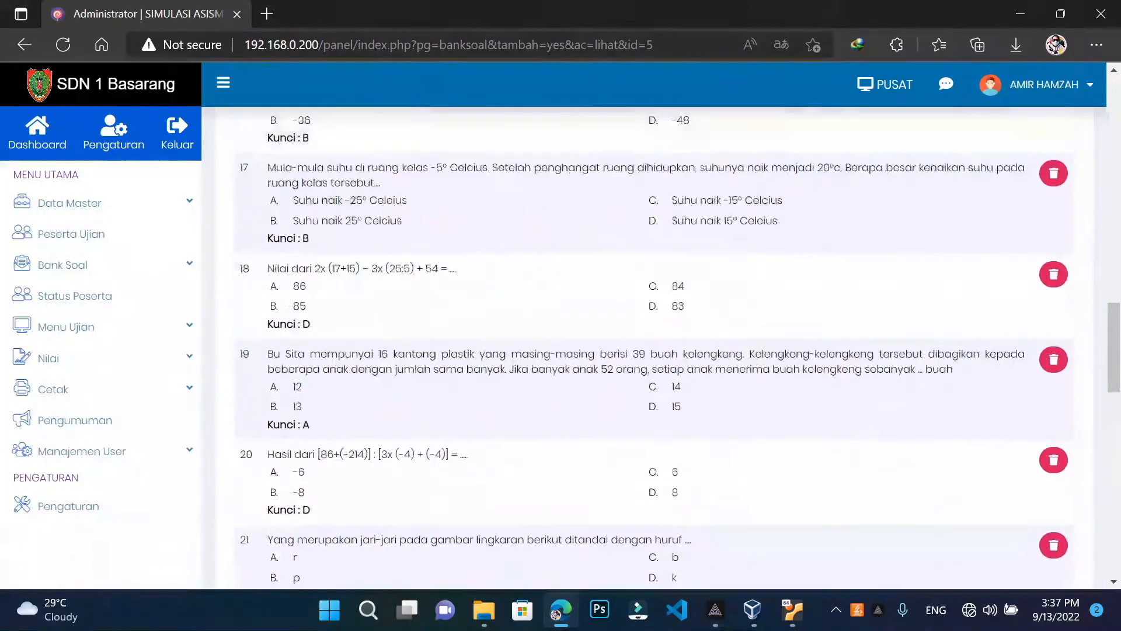
pyautogui.scroll(-3, 655, 350)
pyautogui.scroll(-20, 320, 270)
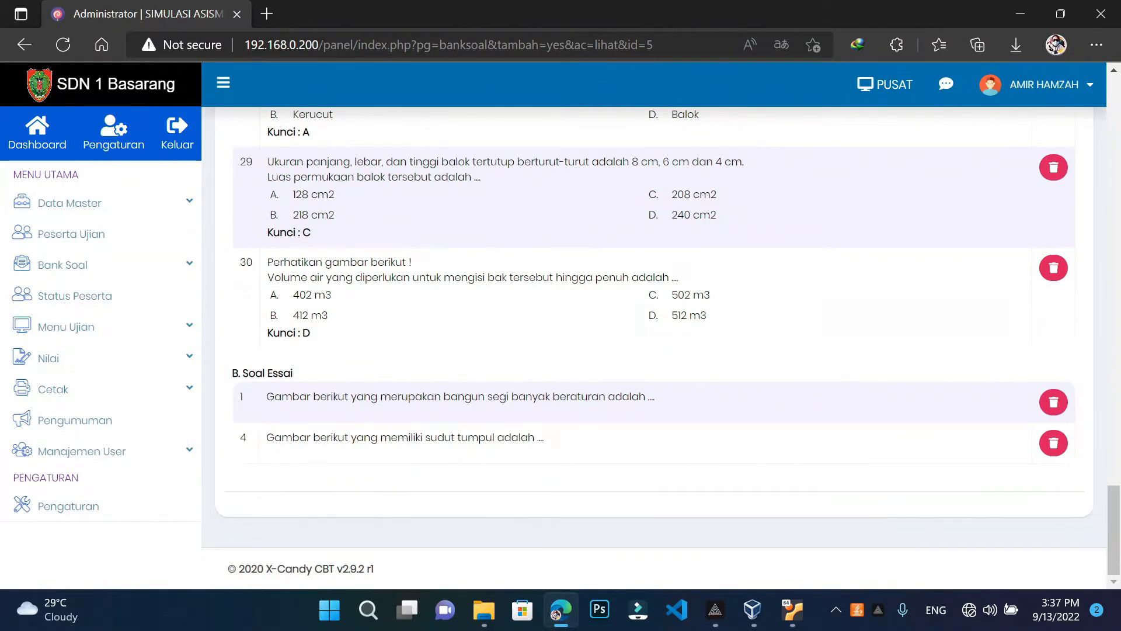
pyautogui.moveTo(267, 396); pyautogui.dragTo(695, 403)
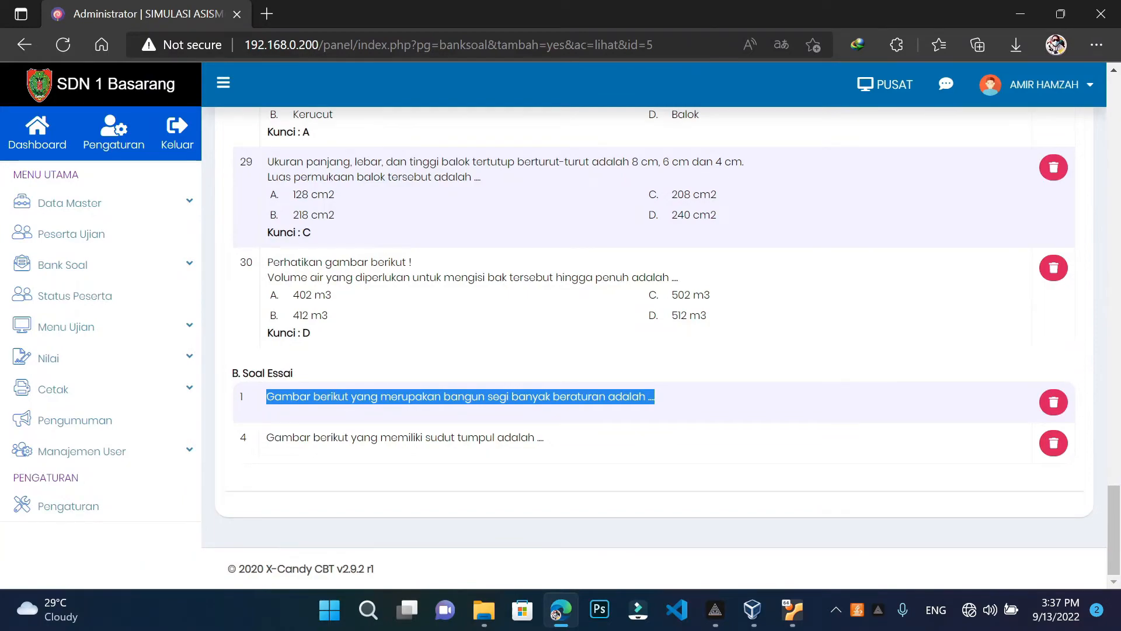
pyautogui.scroll(20, 385, 371)
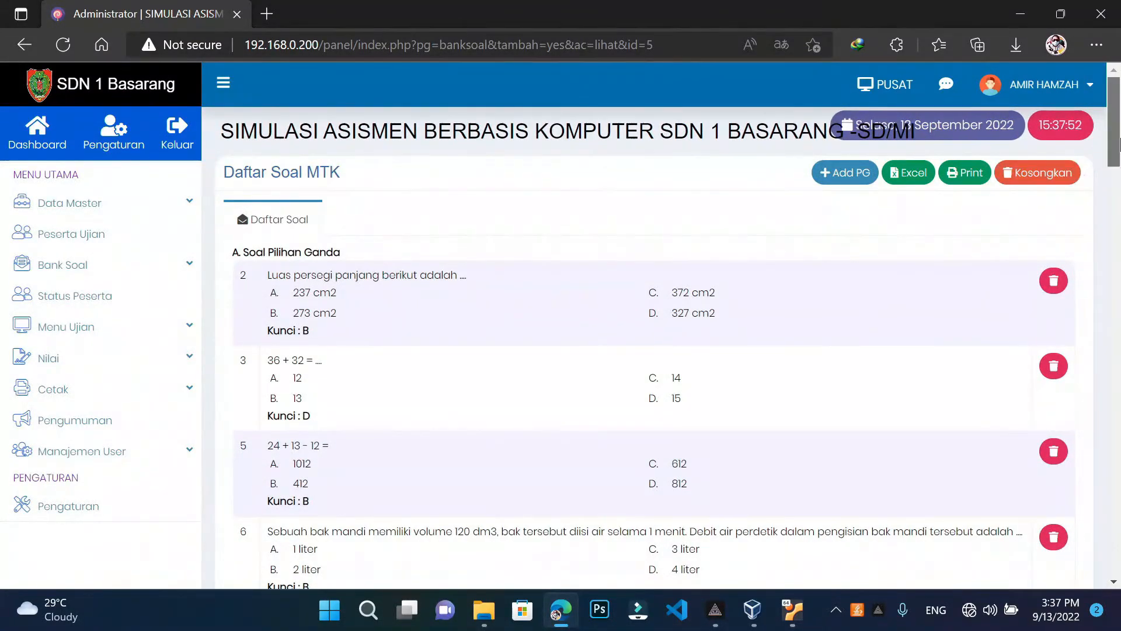
# Copy the selected essay question 1 text and scroll back to the top of the list
pyautogui.moveTo(1114, 146); pyautogui.dragTo(1064, 601)
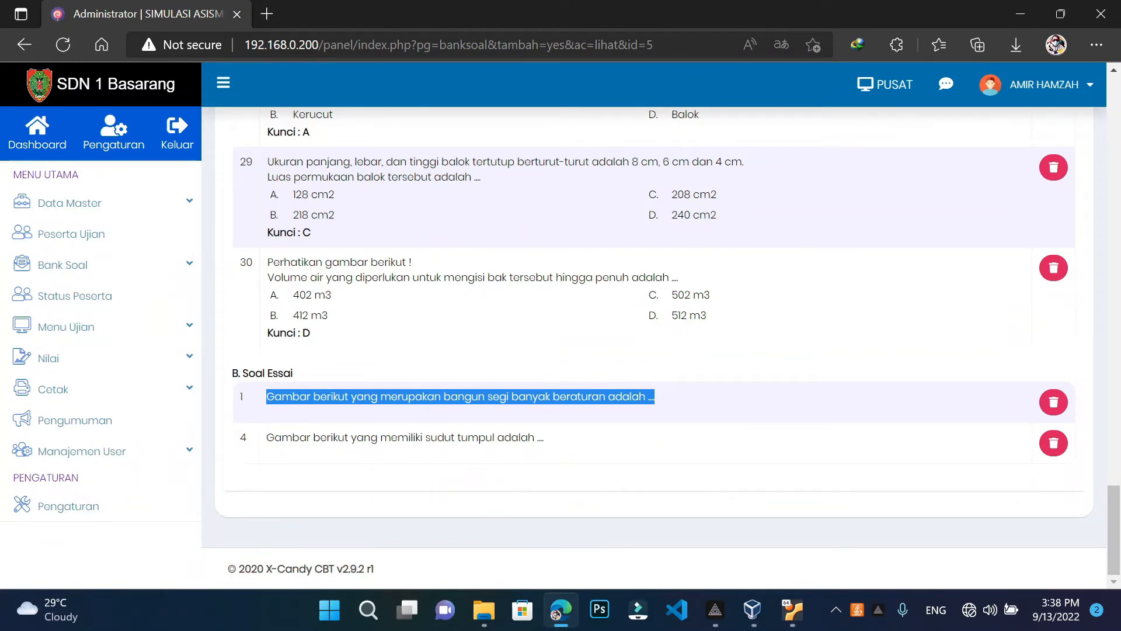
pyautogui.rightClick(429, 394)
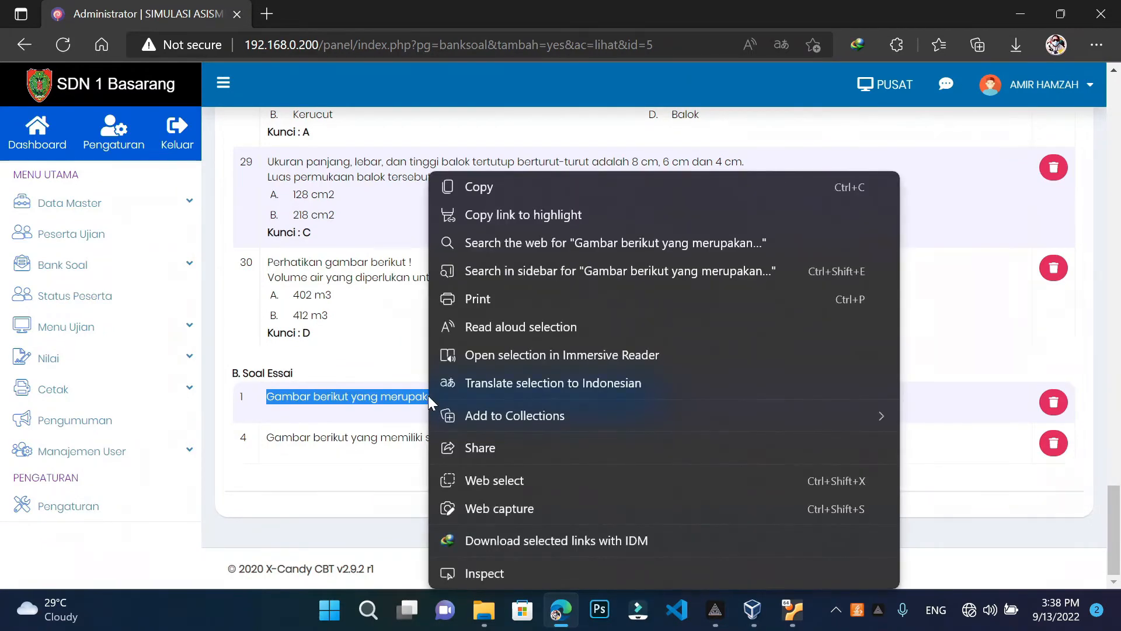
pyautogui.click(497, 187)
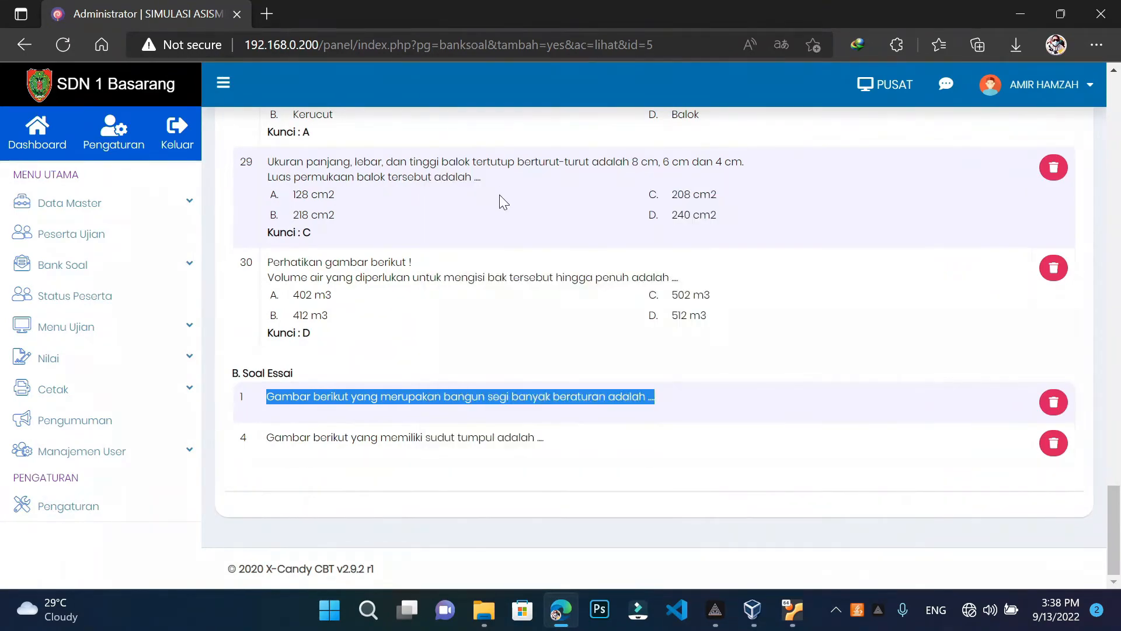
pyautogui.scroll(20, 596, 342)
pyautogui.scroll(10, 612, 346)
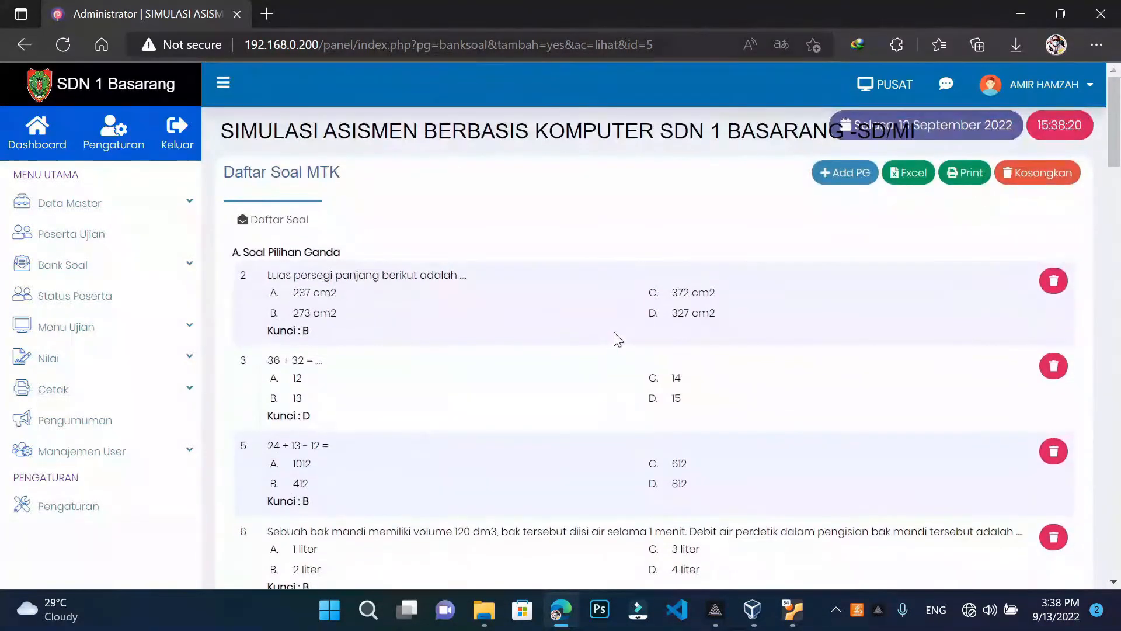
# Add a new multiple-choice question, paste the polygon question text, and expand answer choice A
pyautogui.click(853, 181)
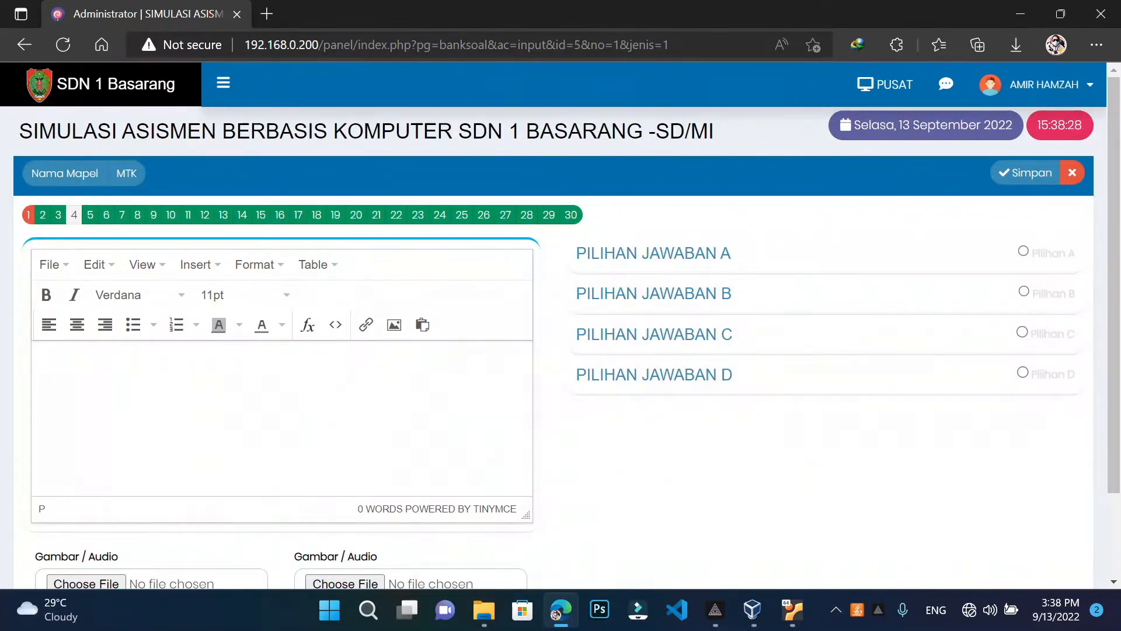
pyautogui.rightClick(89, 365)
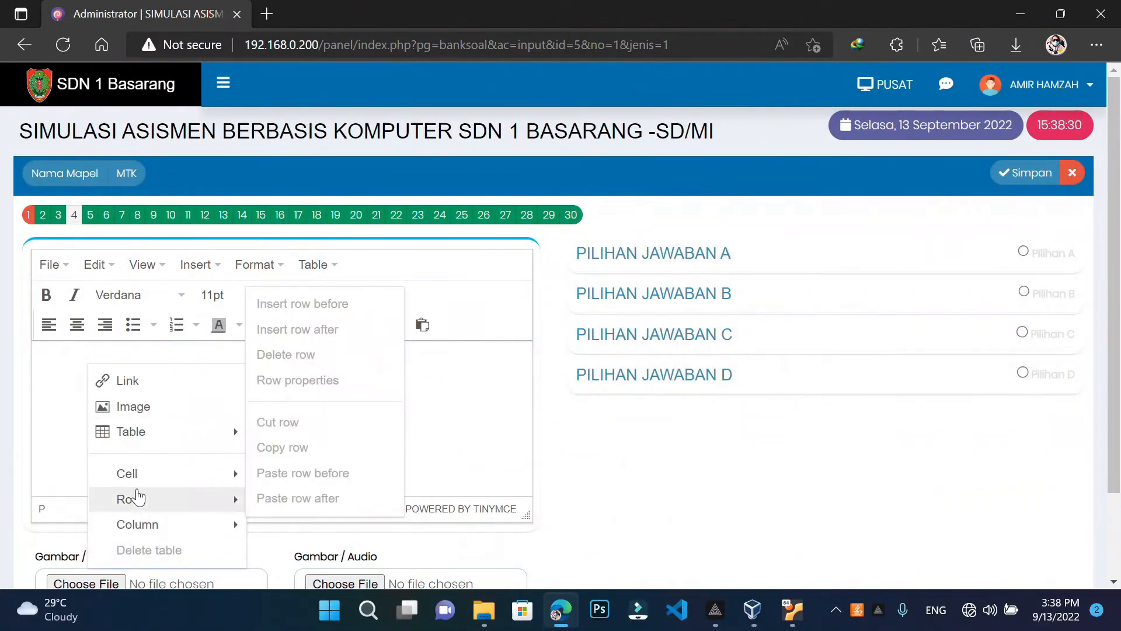
pyautogui.moveTo(137, 473)
pyautogui.press('Escape')
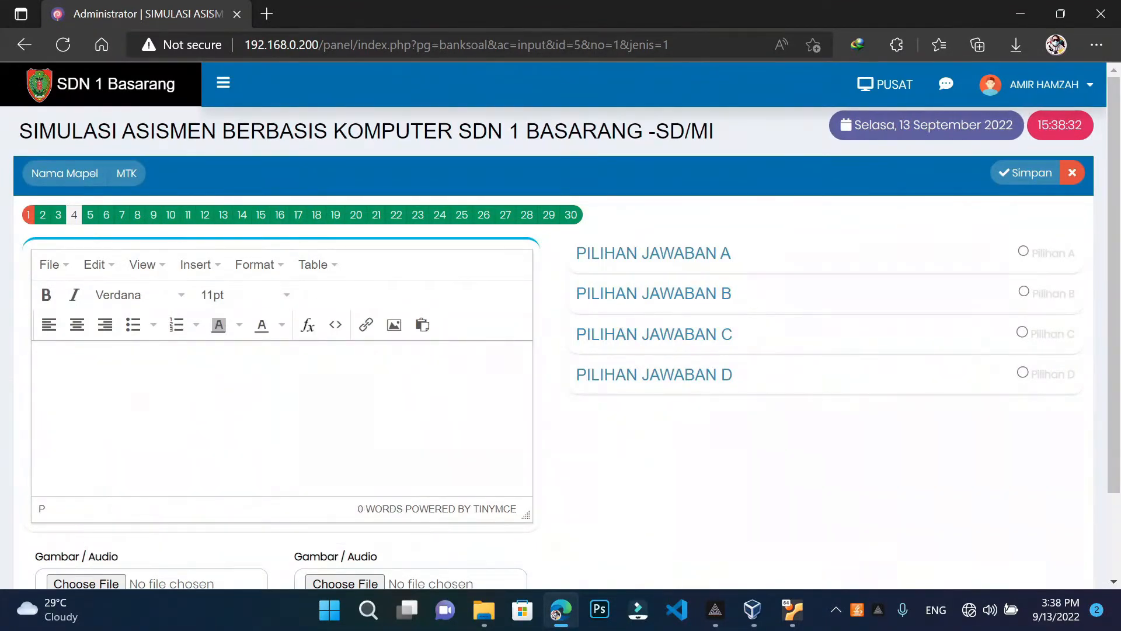
pyautogui.hotkey('ctrl', 'v')
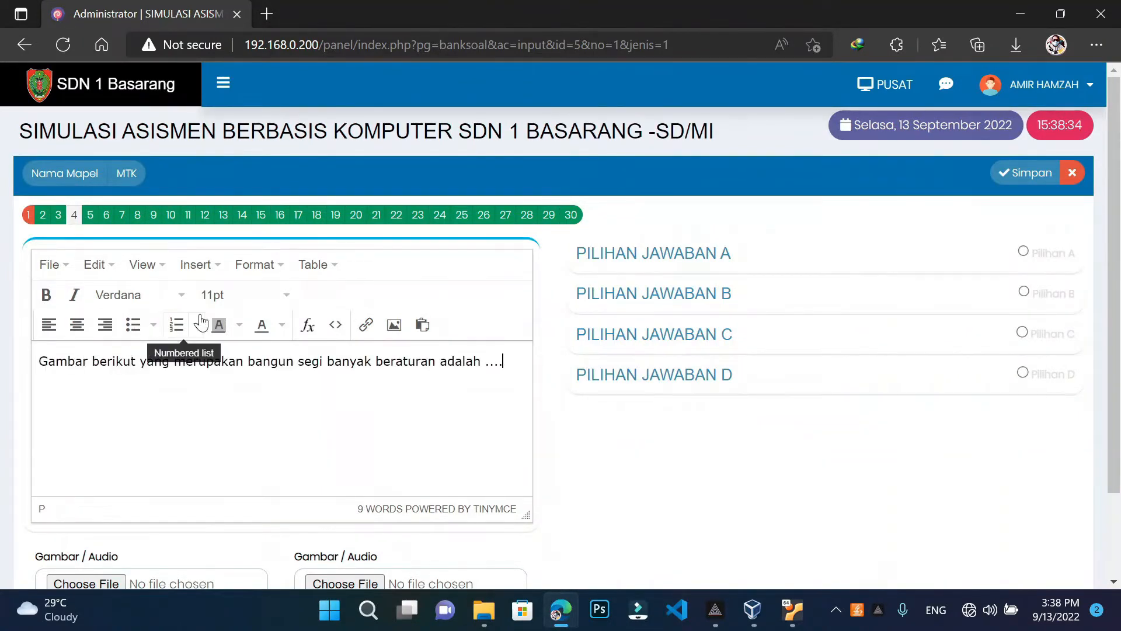
pyautogui.click(683, 267)
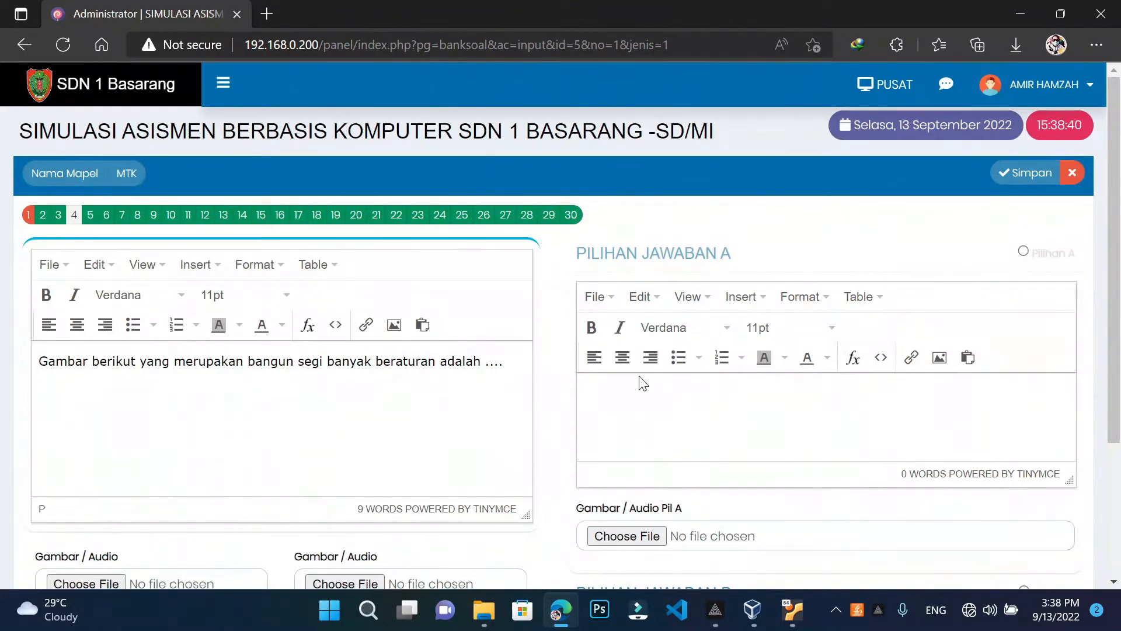
pyautogui.scroll(-2, 584, 377)
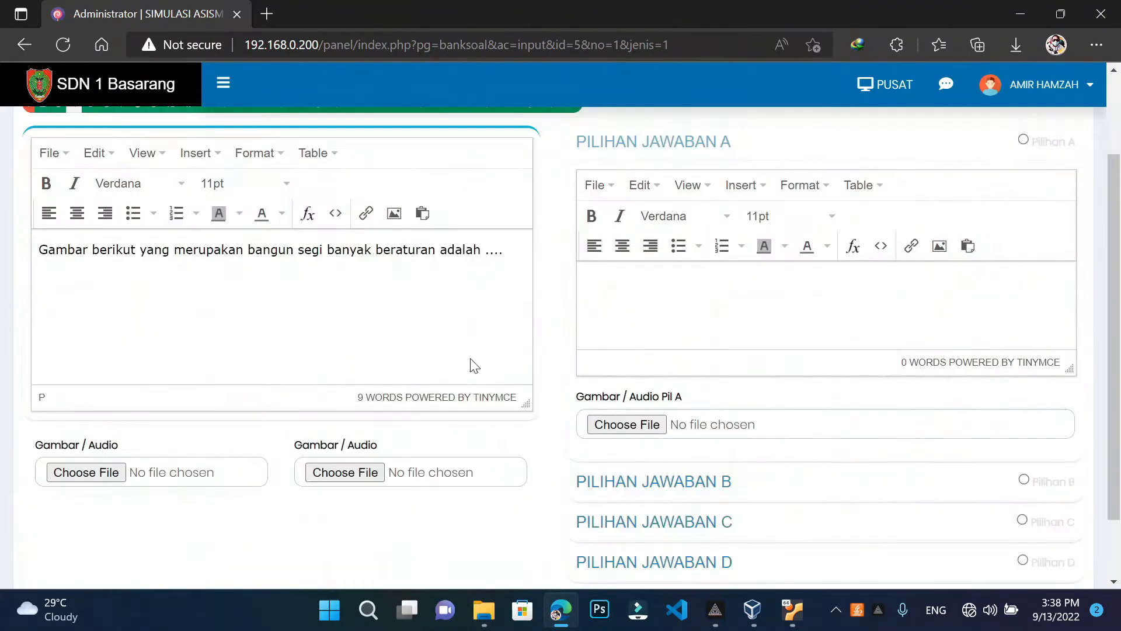
pyautogui.click(514, 267)
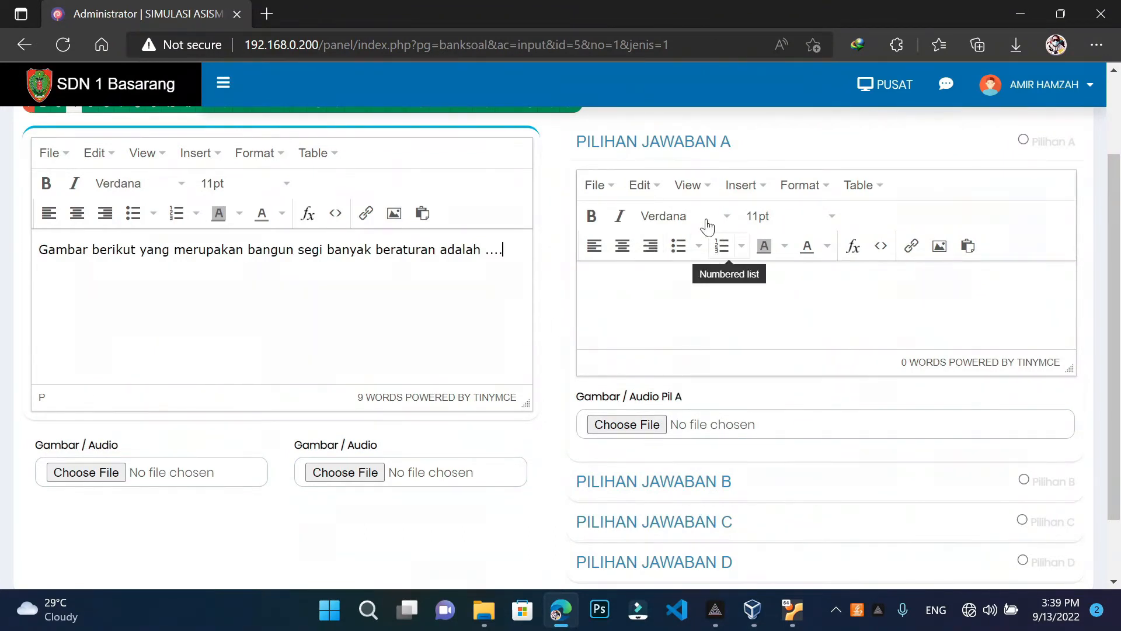
# Attach a.png and b.png from Gambar Pilihan Soal No 1 to answers A and B
pyautogui.click(644, 425)
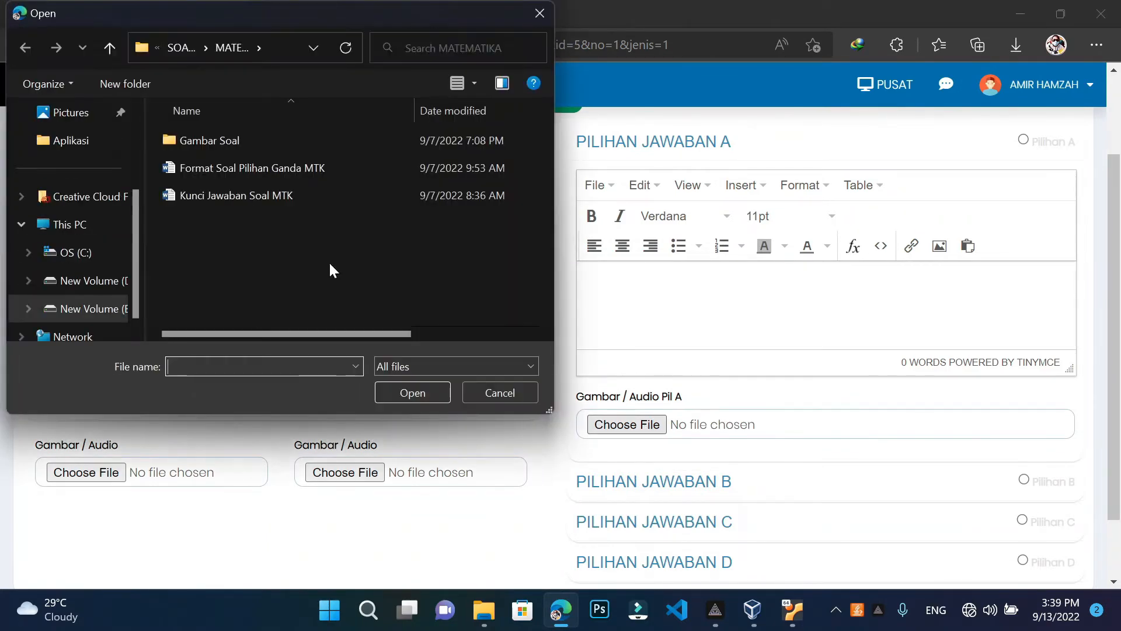
pyautogui.doubleClick(240, 142)
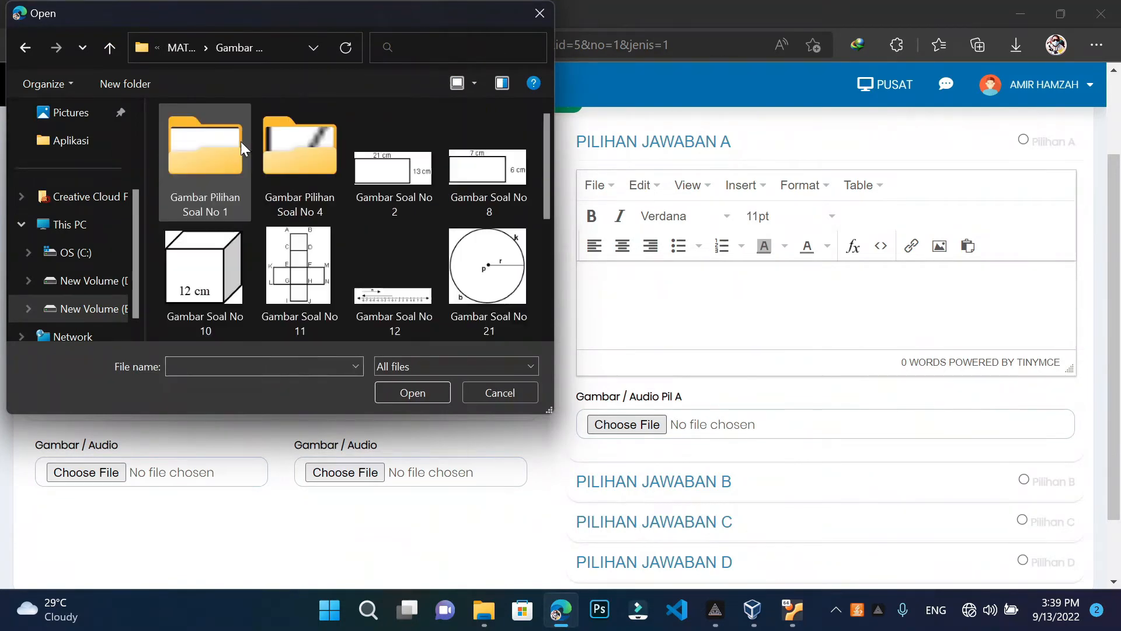
pyautogui.doubleClick(207, 174)
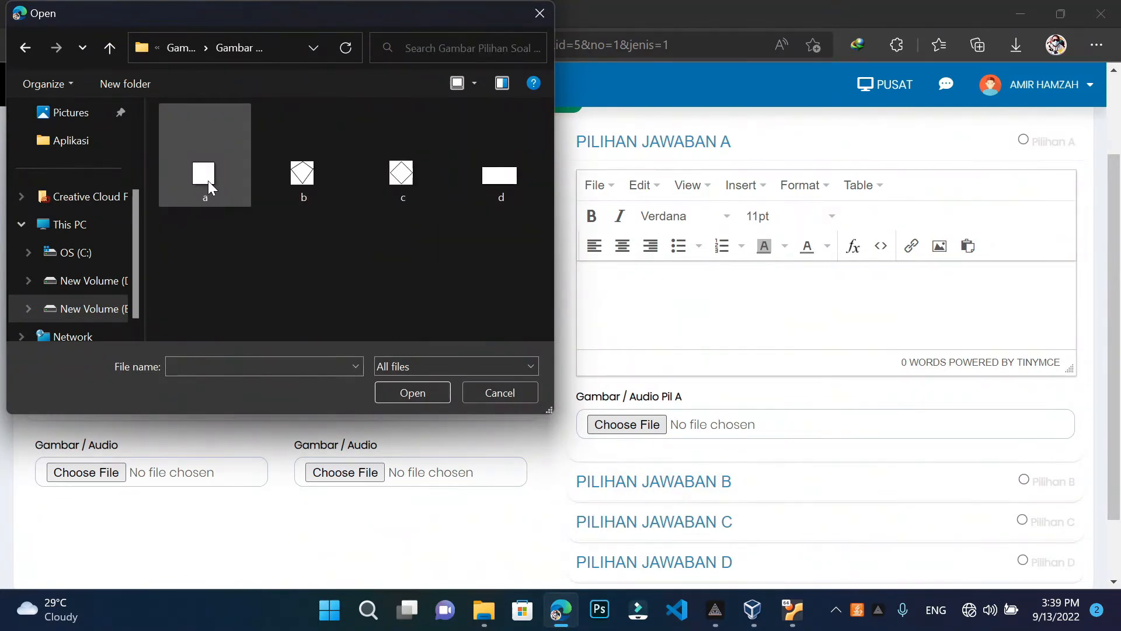
pyautogui.click(208, 180)
pyautogui.click(412, 392)
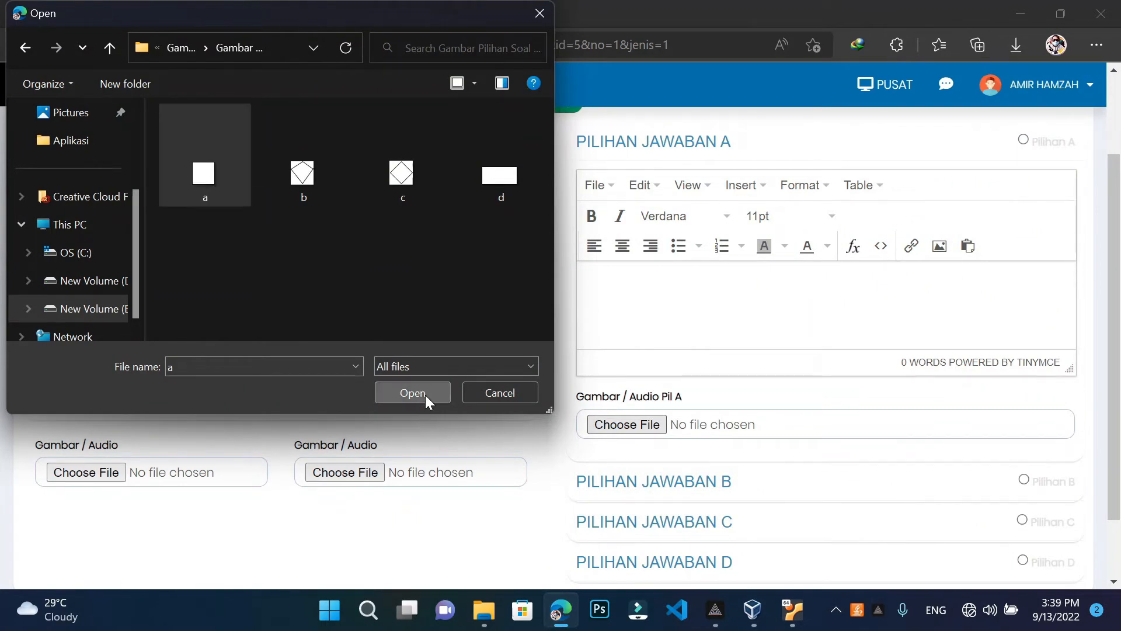
pyautogui.scroll(-2, 639, 432)
pyautogui.click(636, 393)
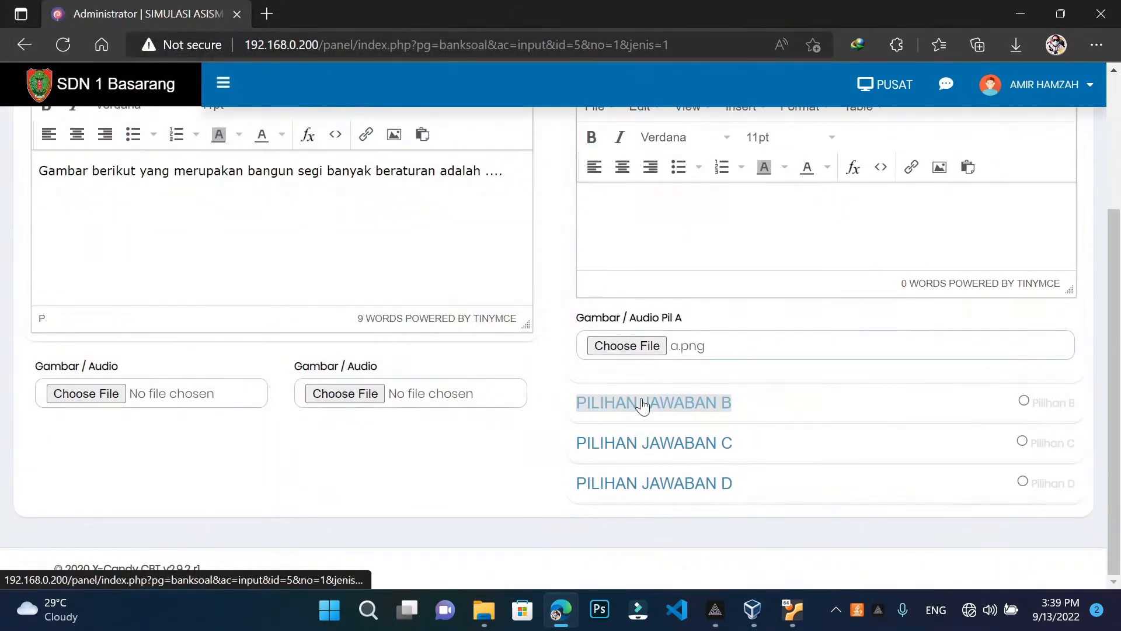
pyautogui.click(581, 385)
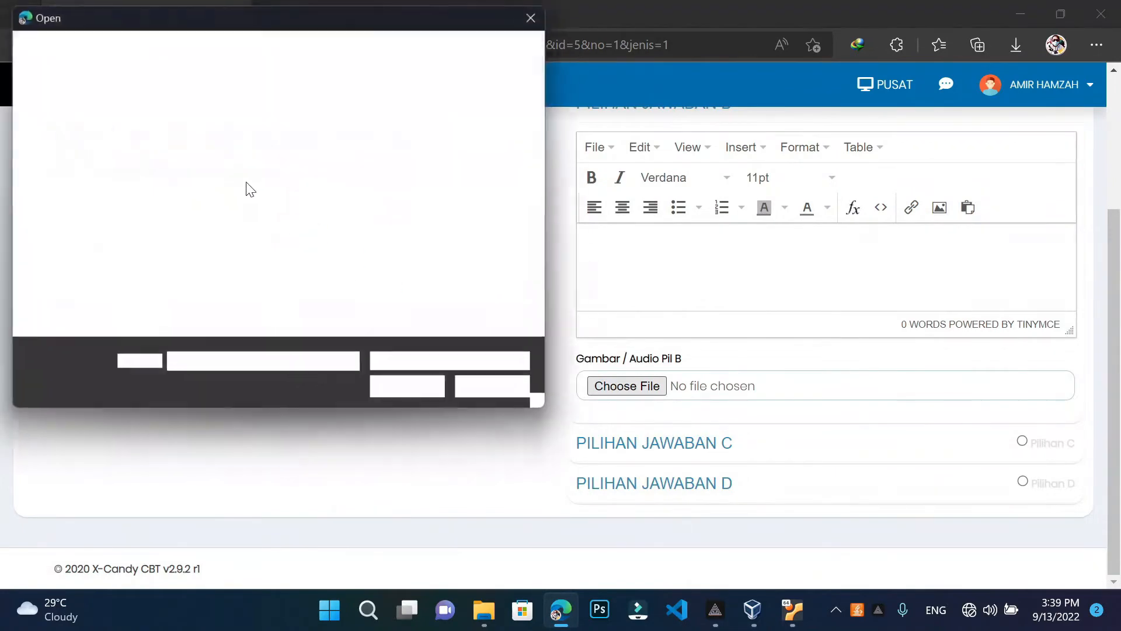
pyautogui.click(302, 172)
pyautogui.click(425, 397)
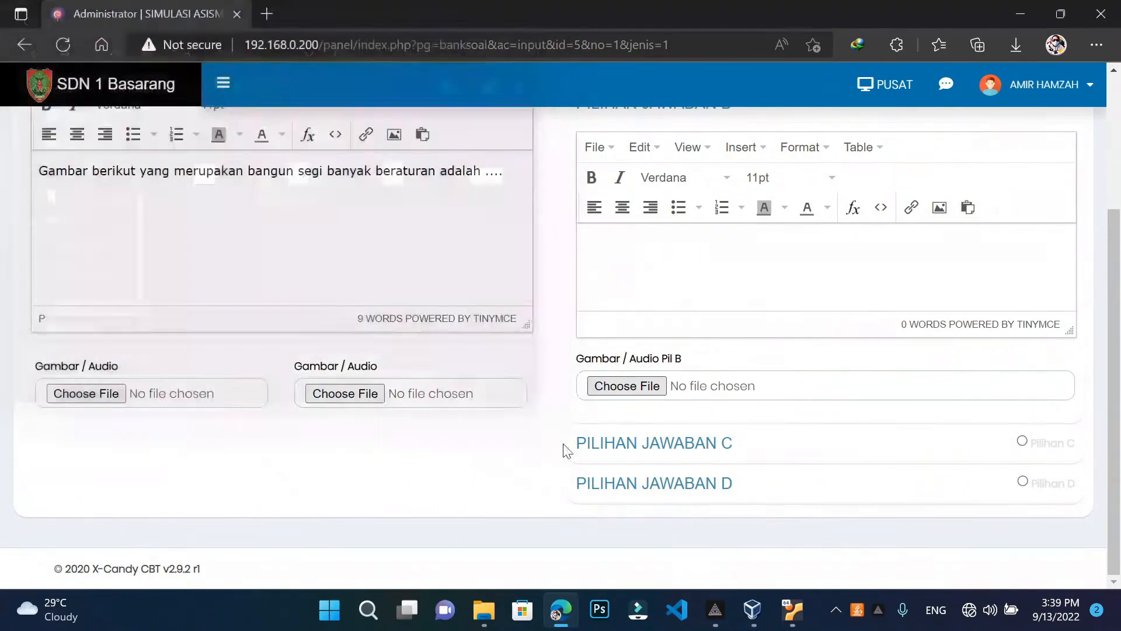
# Attach c.png and d.png to answers C and D
pyautogui.click(662, 456)
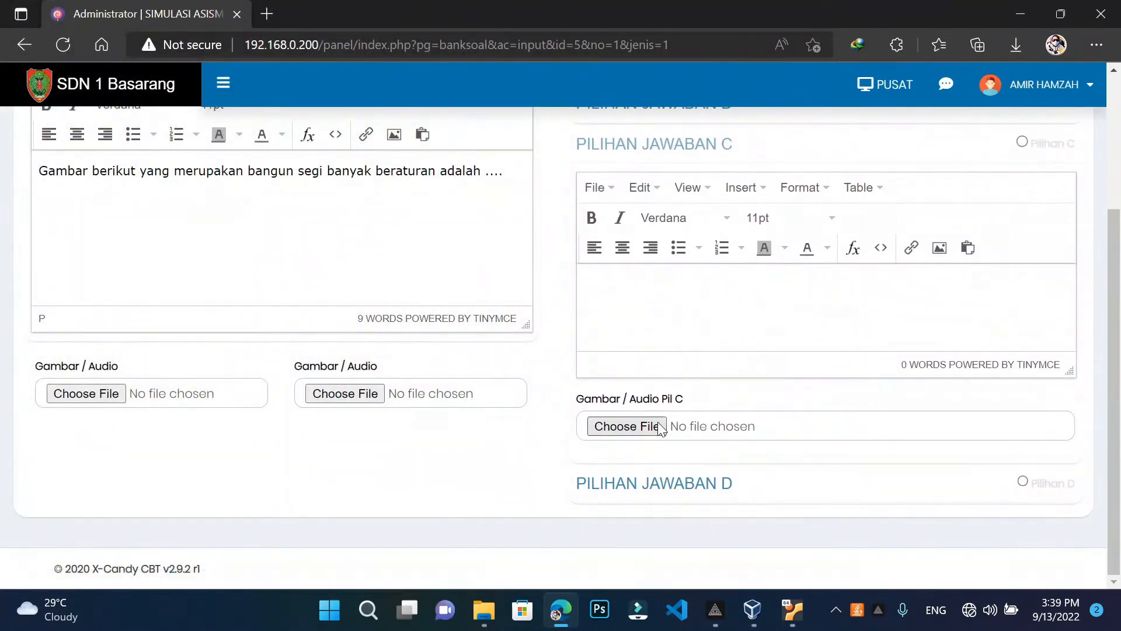
pyautogui.click(591, 425)
pyautogui.click(402, 174)
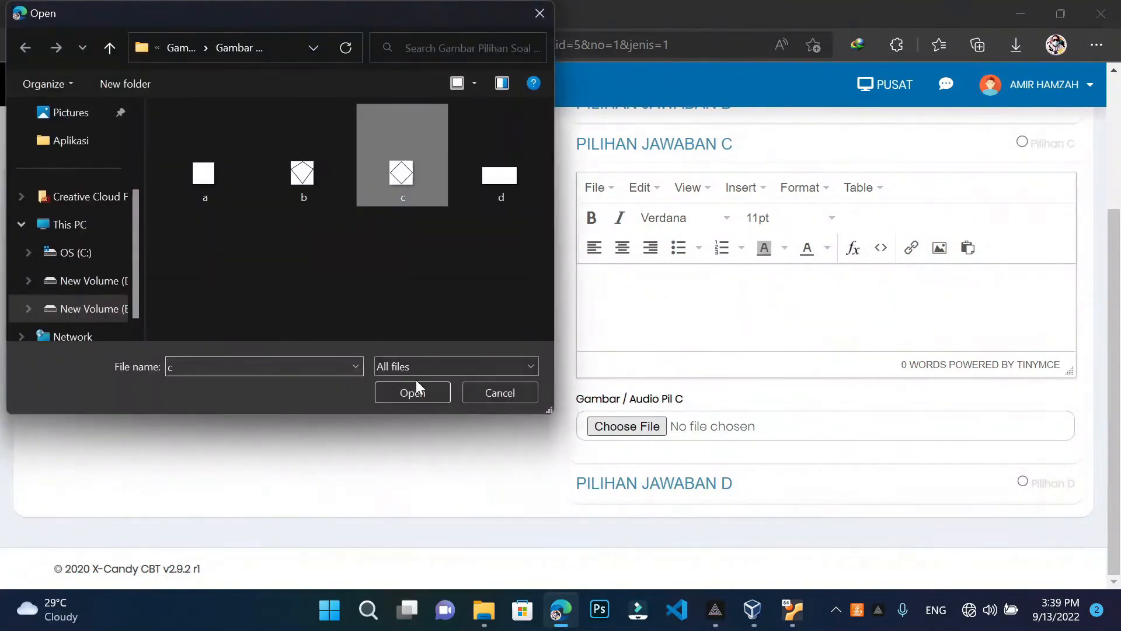
pyautogui.click(431, 395)
pyautogui.click(654, 485)
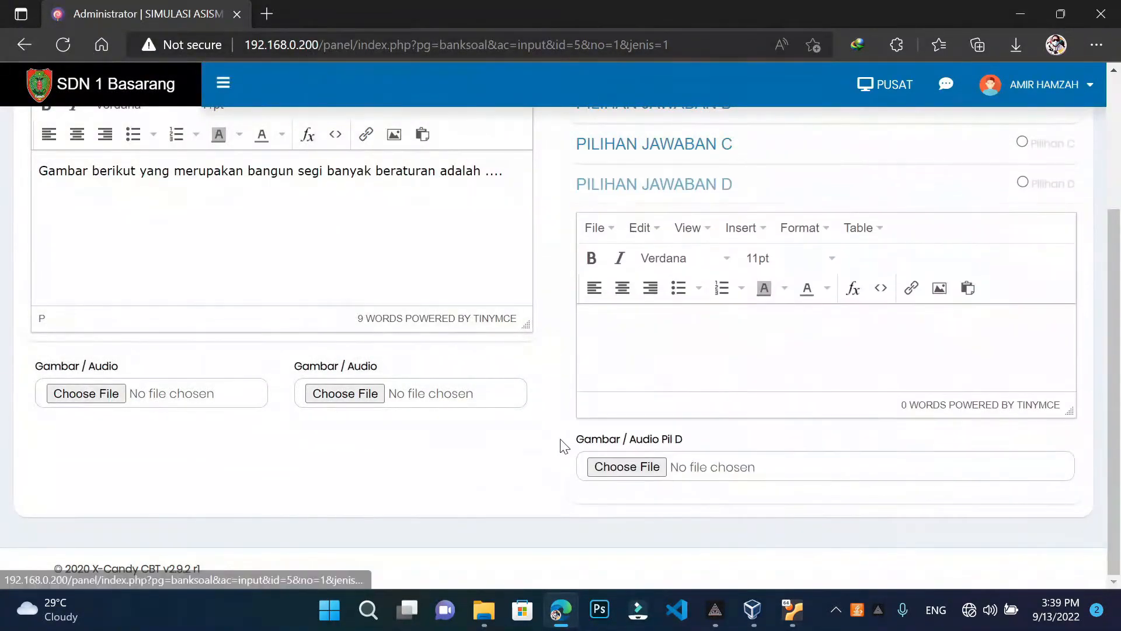
pyautogui.click(637, 466)
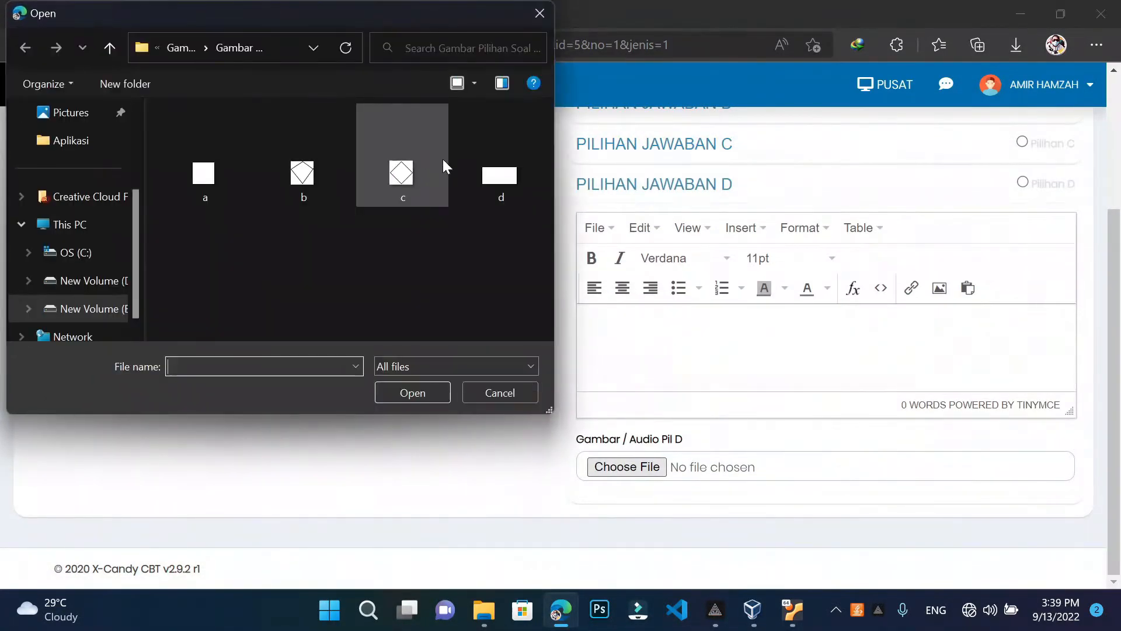
pyautogui.click(498, 167)
pyautogui.click(428, 395)
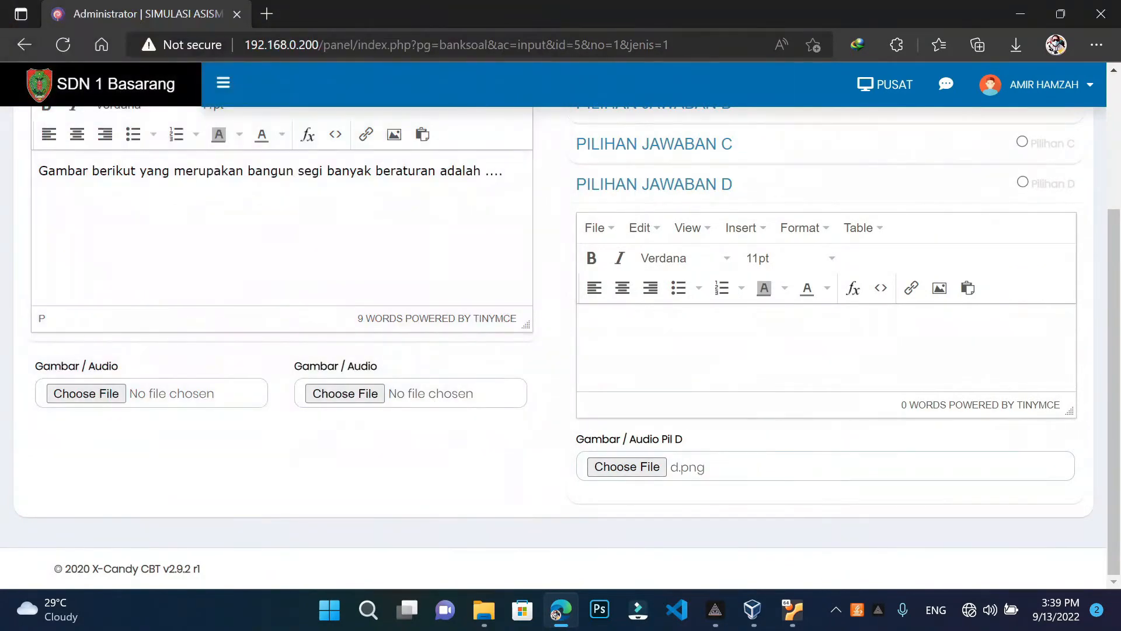
pyautogui.scroll(3, 946, 426)
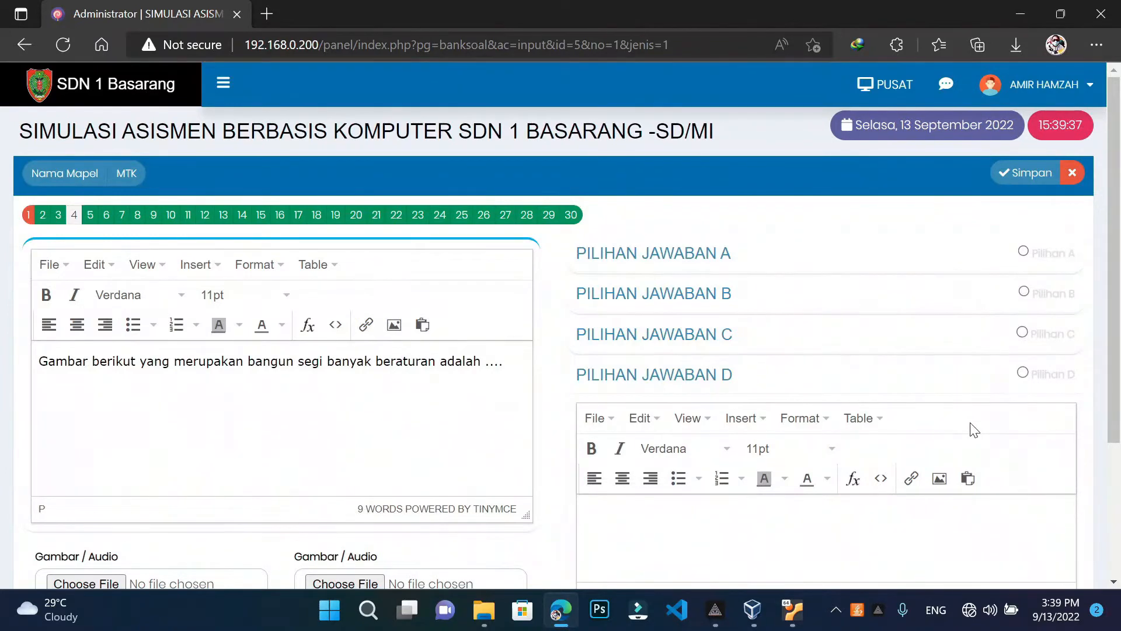
# Check the empty A–D answer rows of Q:1 and Q:4 in the Word template, then minimize Word
pyautogui.scroll(-3, 983, 412)
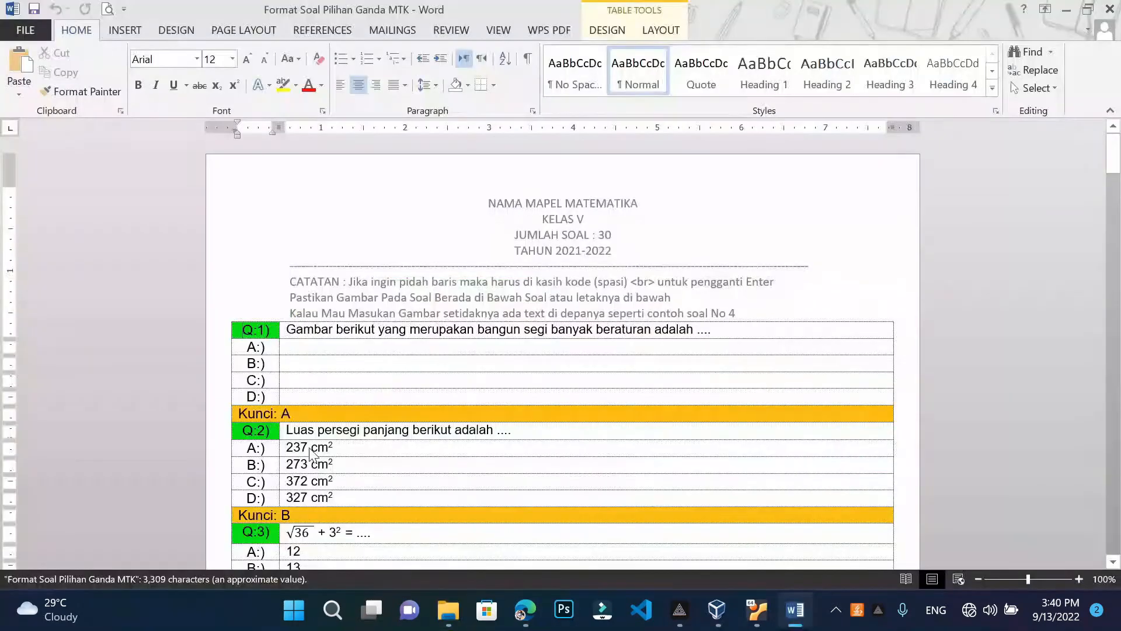
pyautogui.scroll(-3, 563, 350)
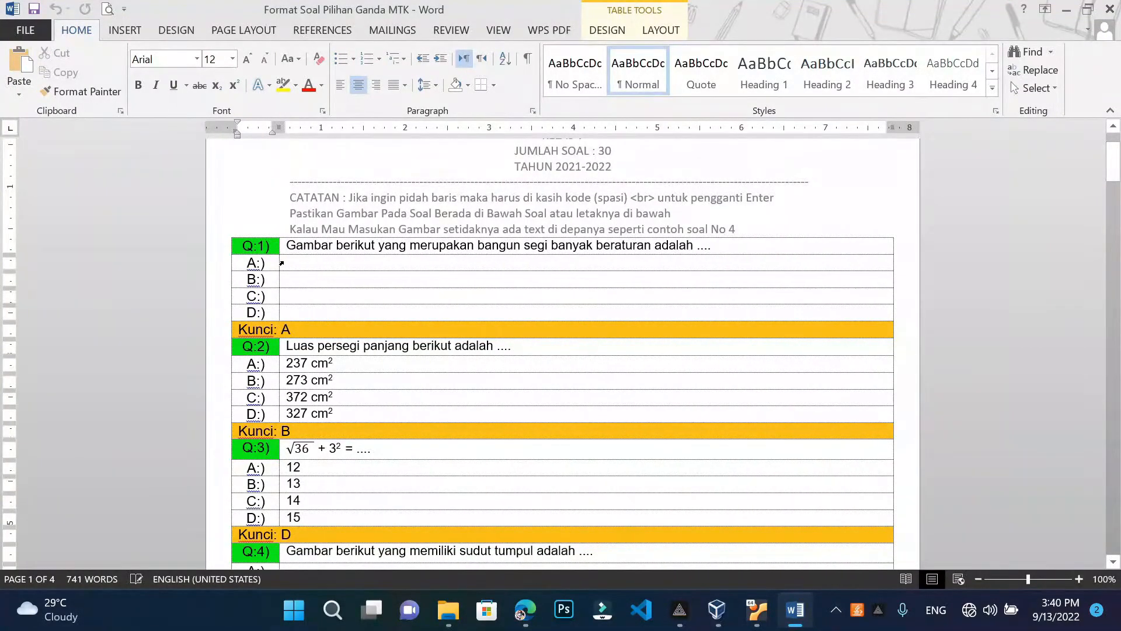
pyautogui.moveTo(282, 264); pyautogui.dragTo(282, 312)
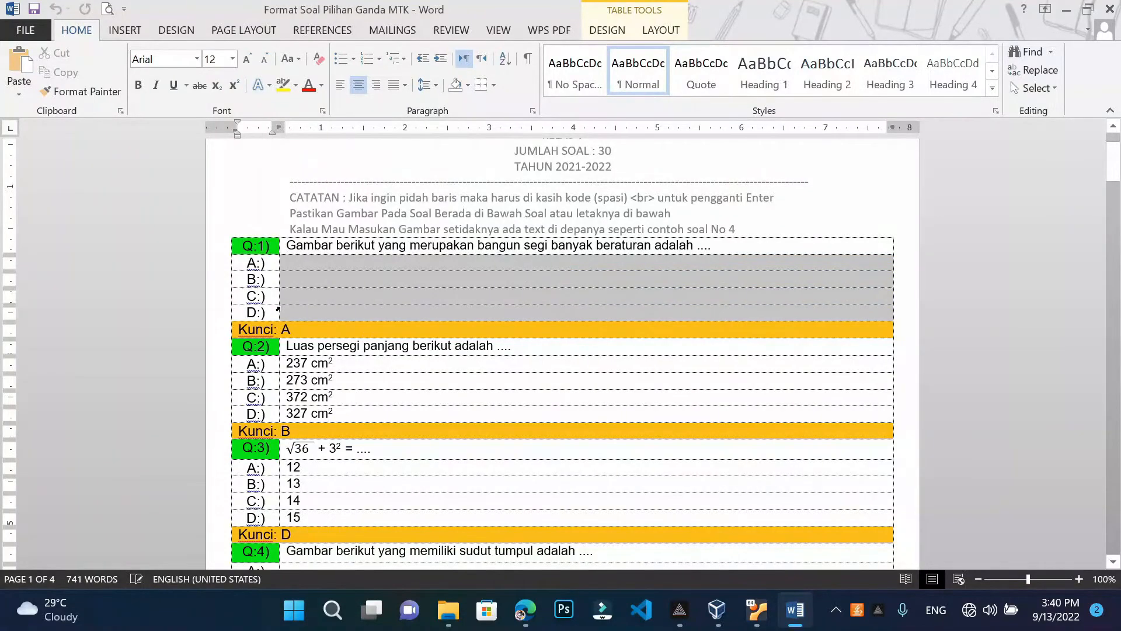
pyautogui.scroll(-5, 281, 313)
pyautogui.scroll(-3, 288, 380)
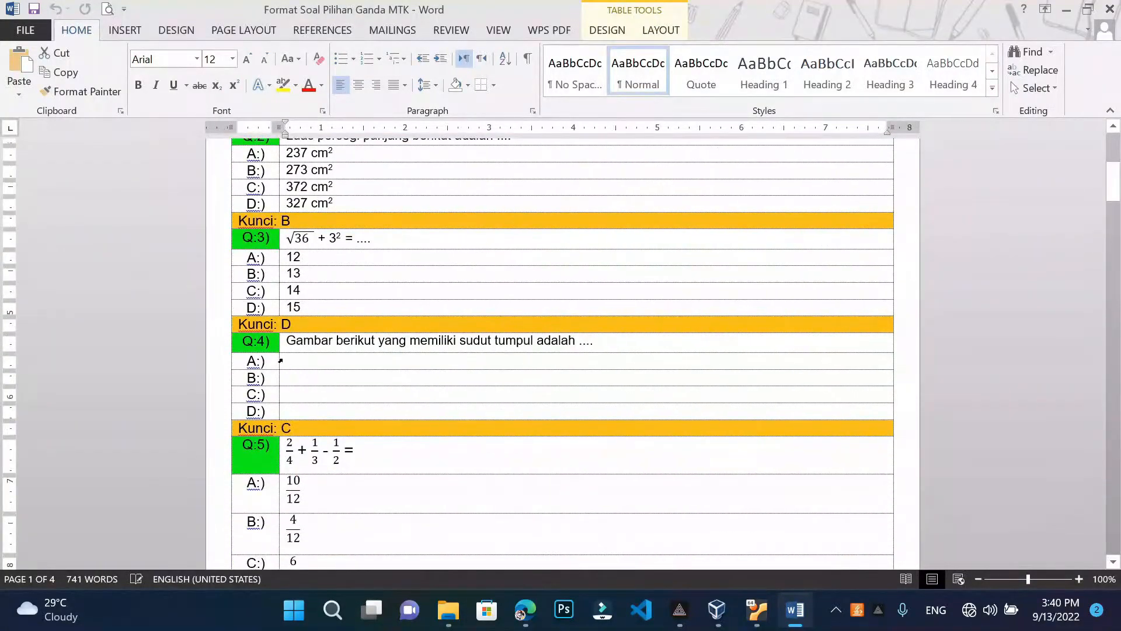
pyautogui.moveTo(280, 360); pyautogui.dragTo(295, 412)
pyautogui.click(309, 428)
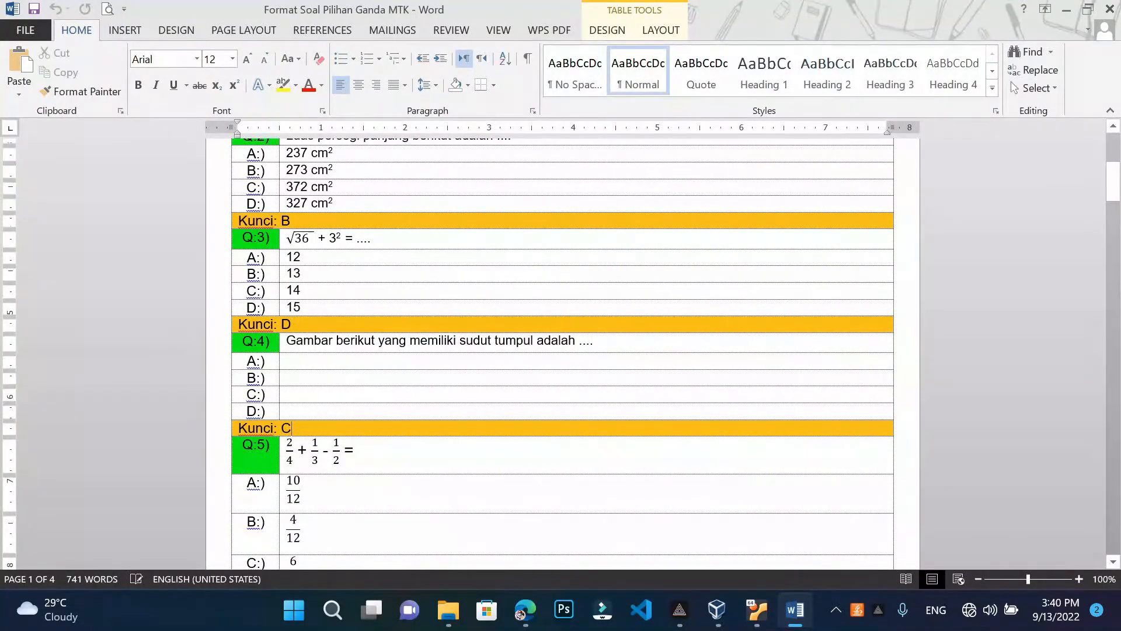
pyautogui.scroll(5, 562, 354)
pyautogui.scroll(-1, 563, 354)
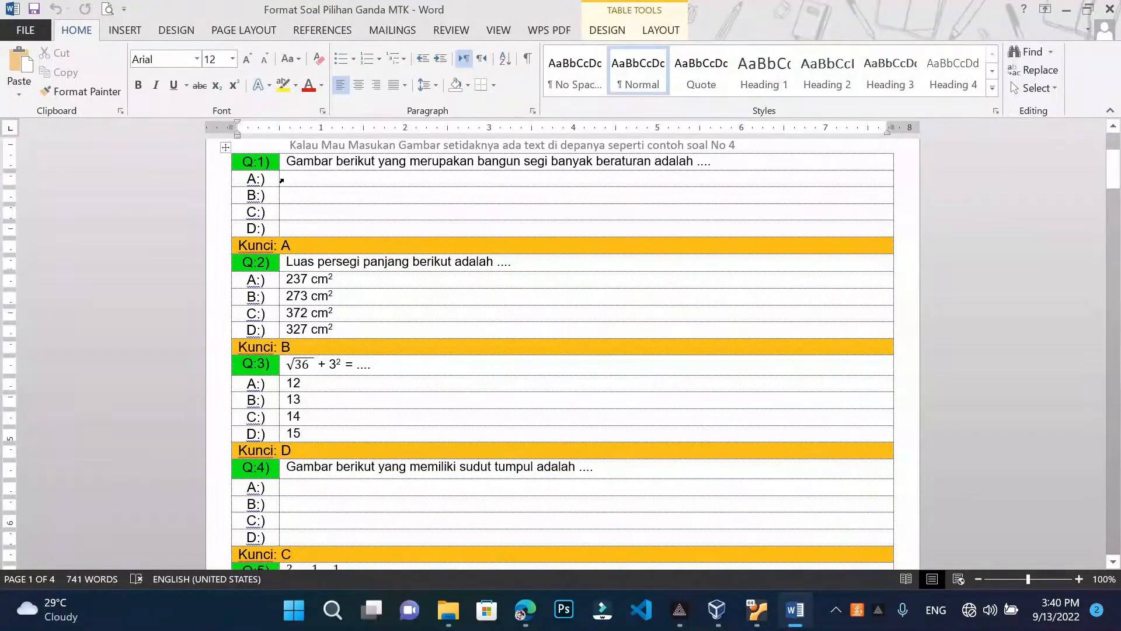
pyautogui.click(1067, 10)
# Mark choice A as the correct answer and save question 1
pyautogui.click(809, 35)
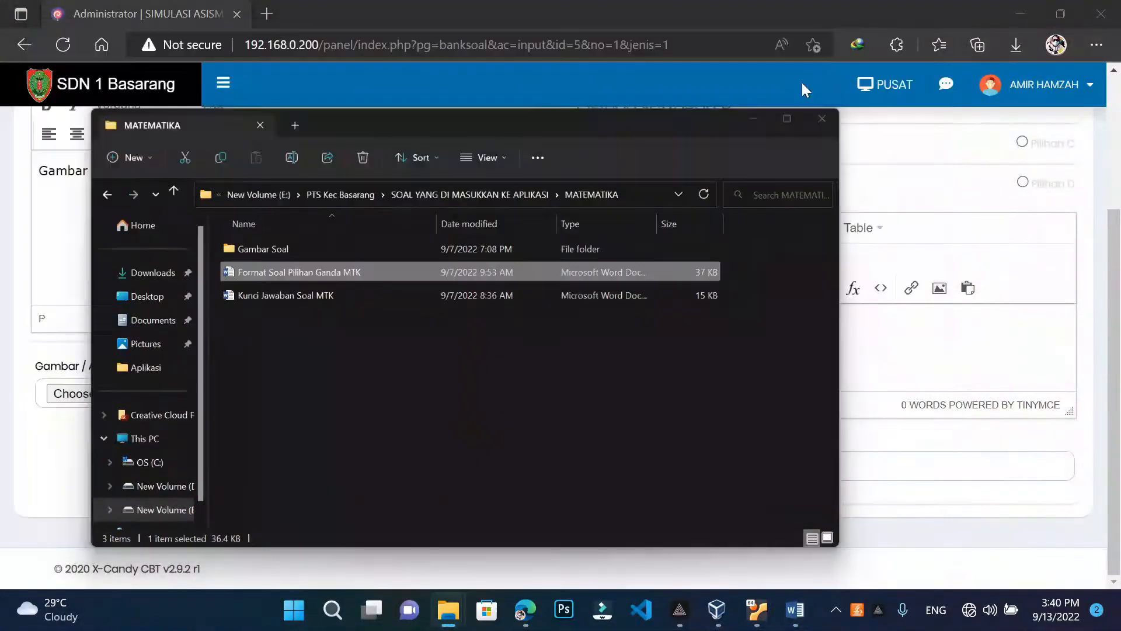
pyautogui.scroll(3, 723, 358)
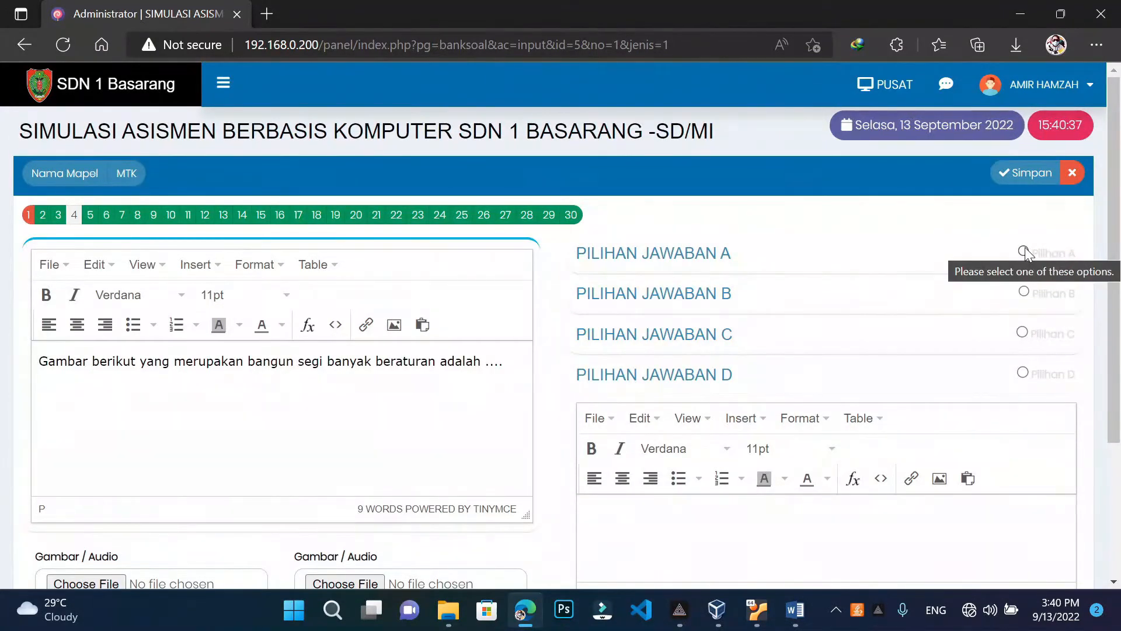
pyautogui.click(1024, 250)
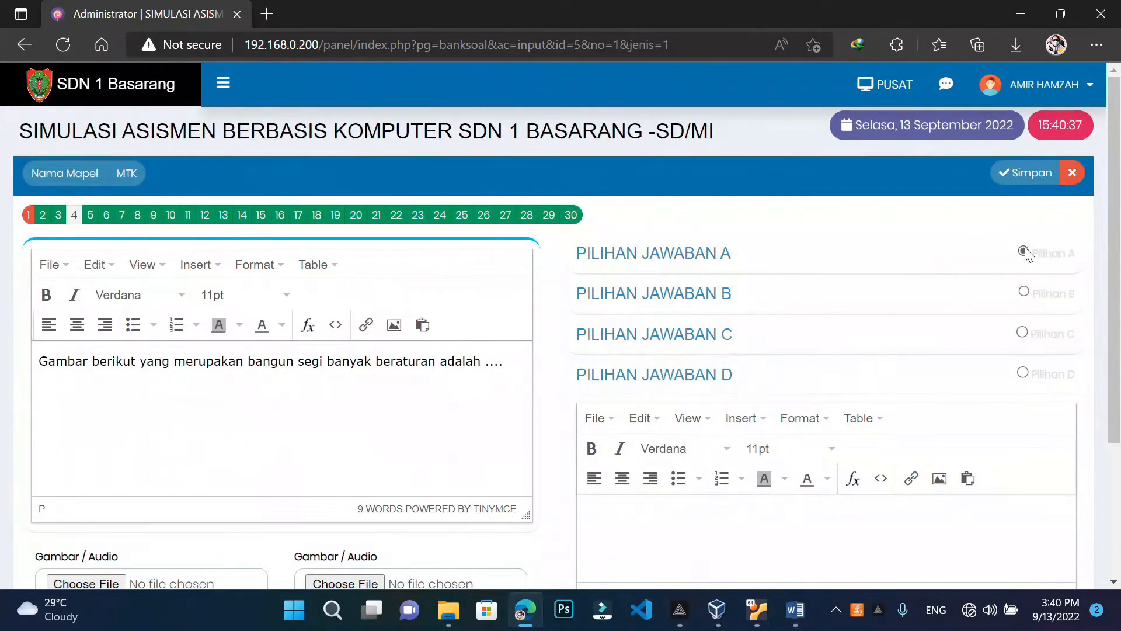
pyautogui.click(1029, 182)
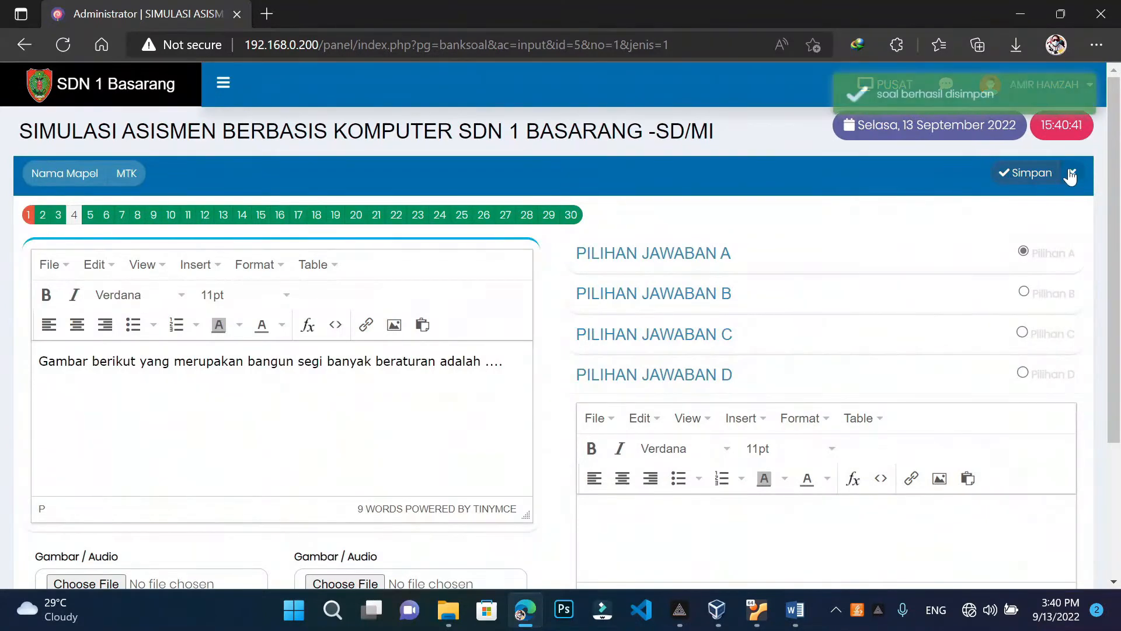
# Return to the MTK question list and delete essay question 1
pyautogui.click(1071, 176)
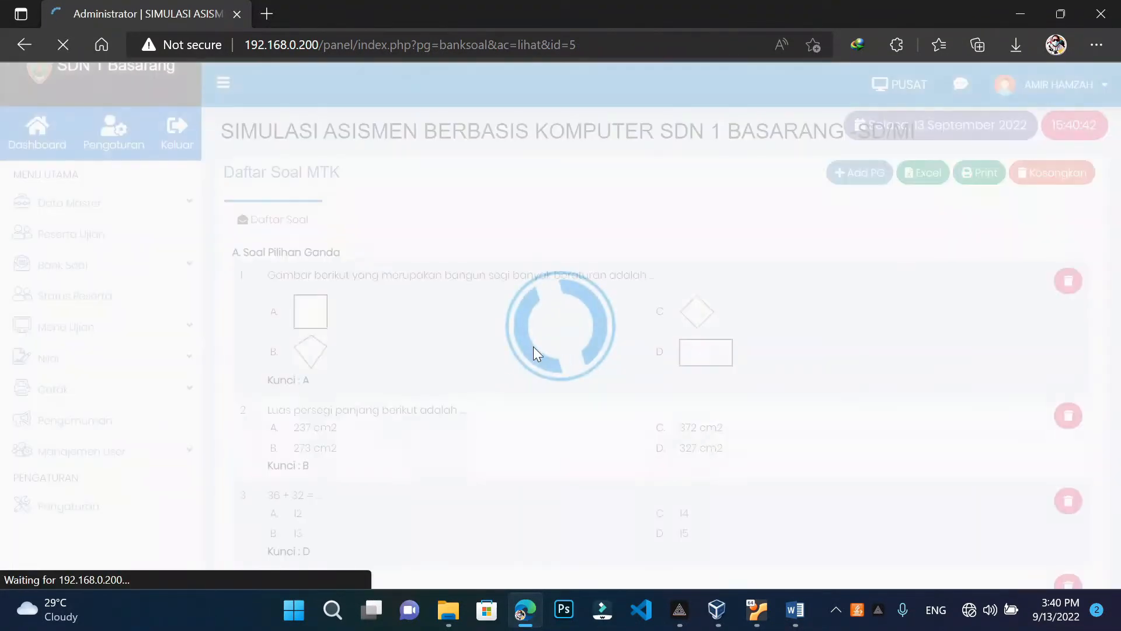
pyautogui.click(783, 69)
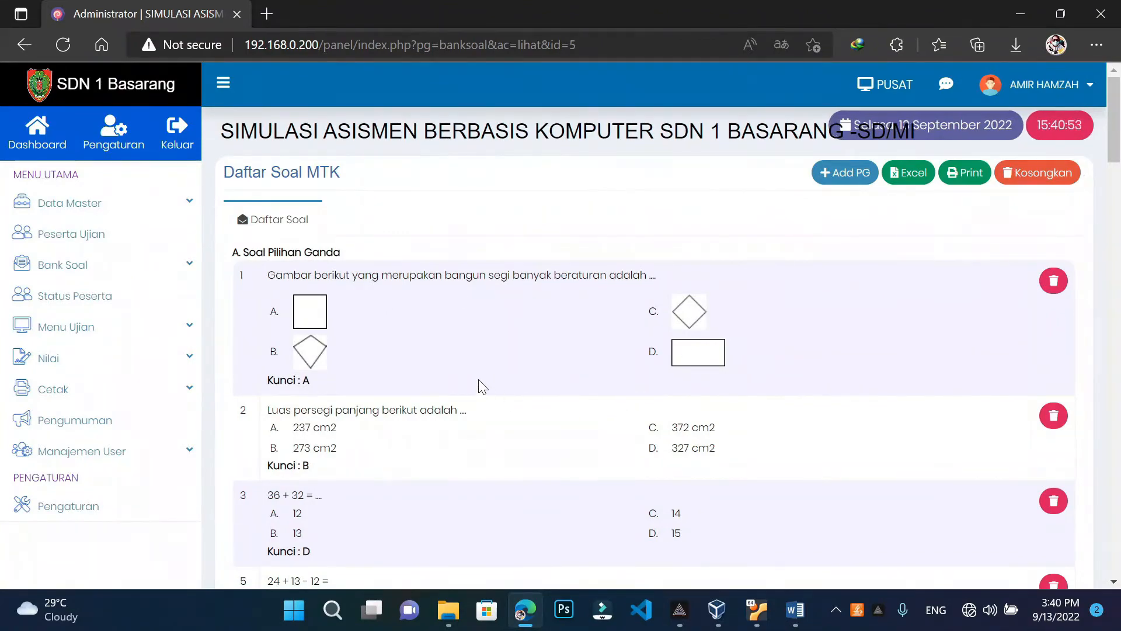
pyautogui.scroll(-5, 485, 409)
pyautogui.scroll(-20, 471, 409)
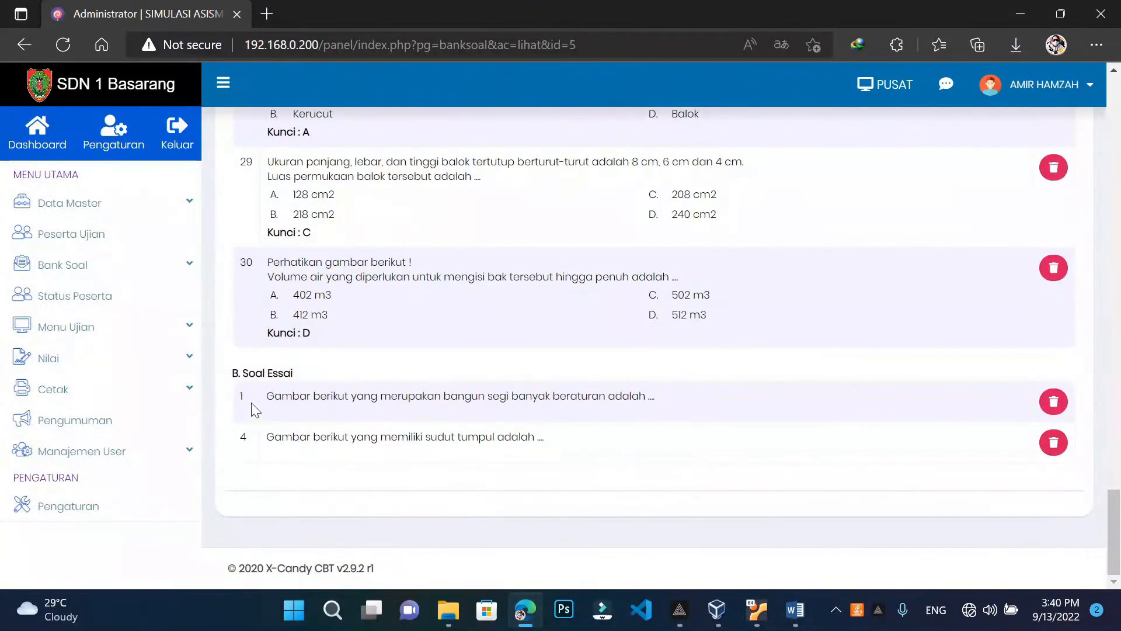
pyautogui.click(1053, 401)
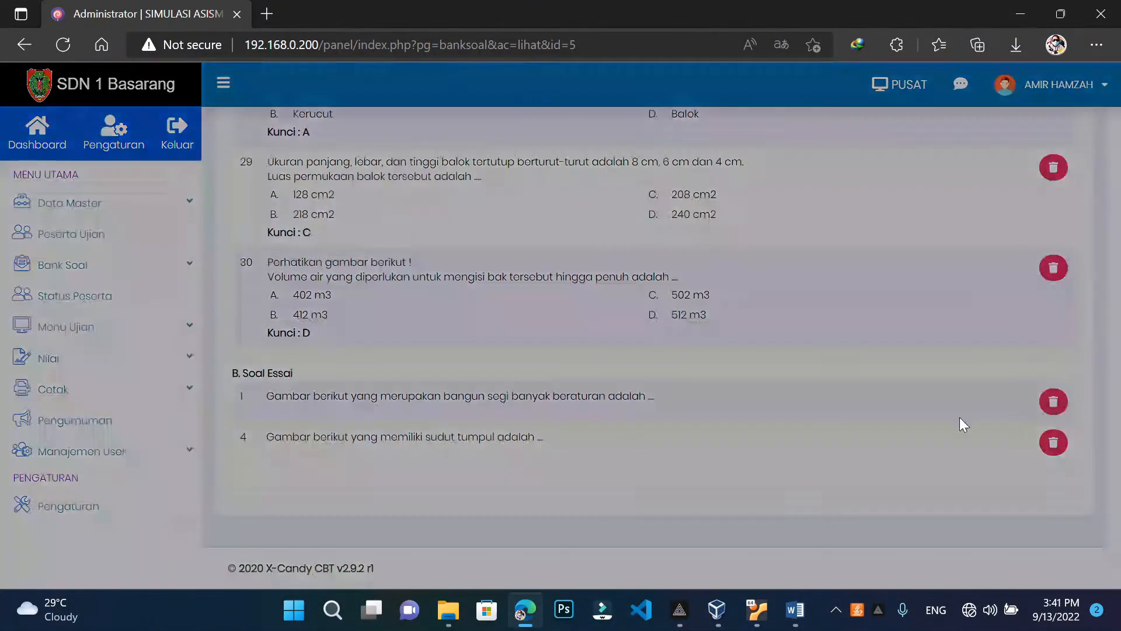
pyautogui.click(756, 259)
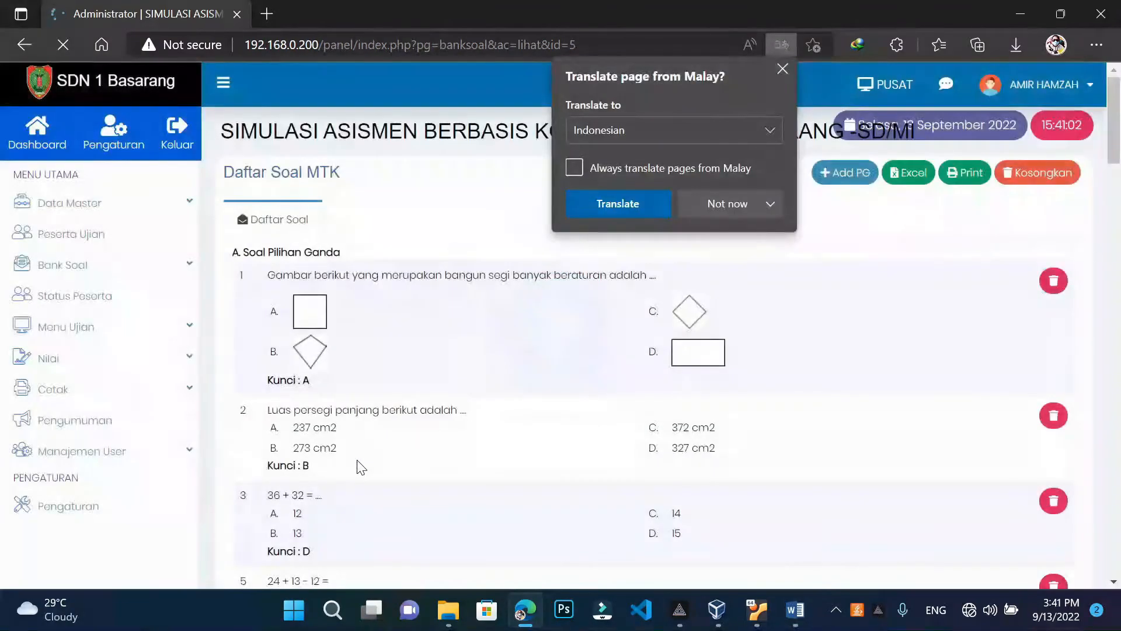
# Copy essay question 4's text and start a new multiple-choice question
pyautogui.click(785, 67)
pyautogui.scroll(-20, 441, 454)
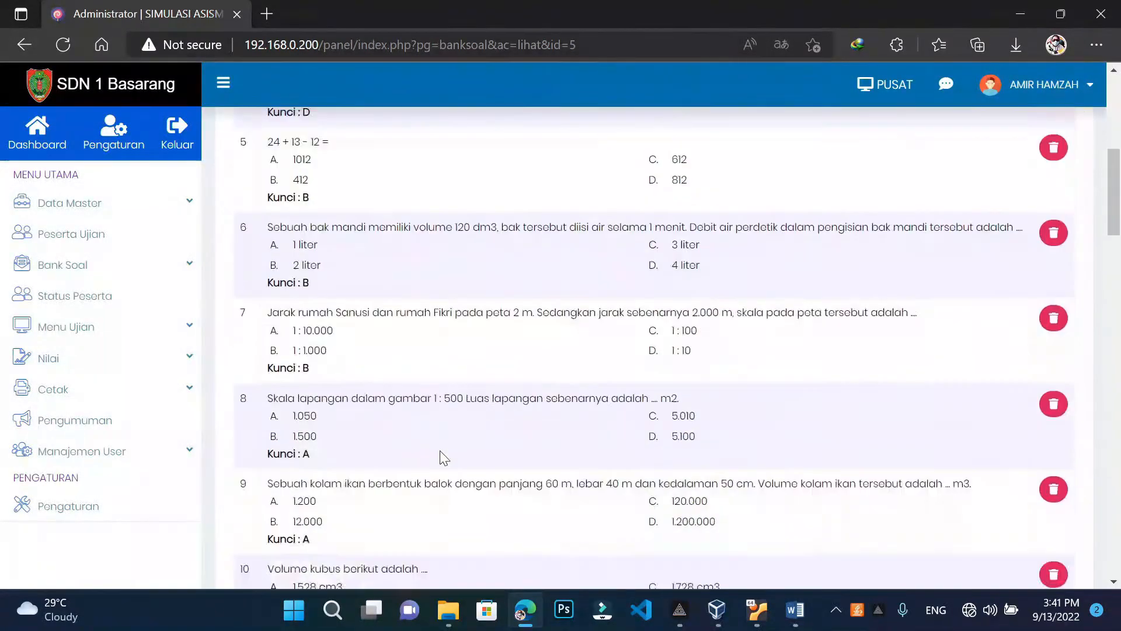
pyautogui.scroll(-1, 431, 472)
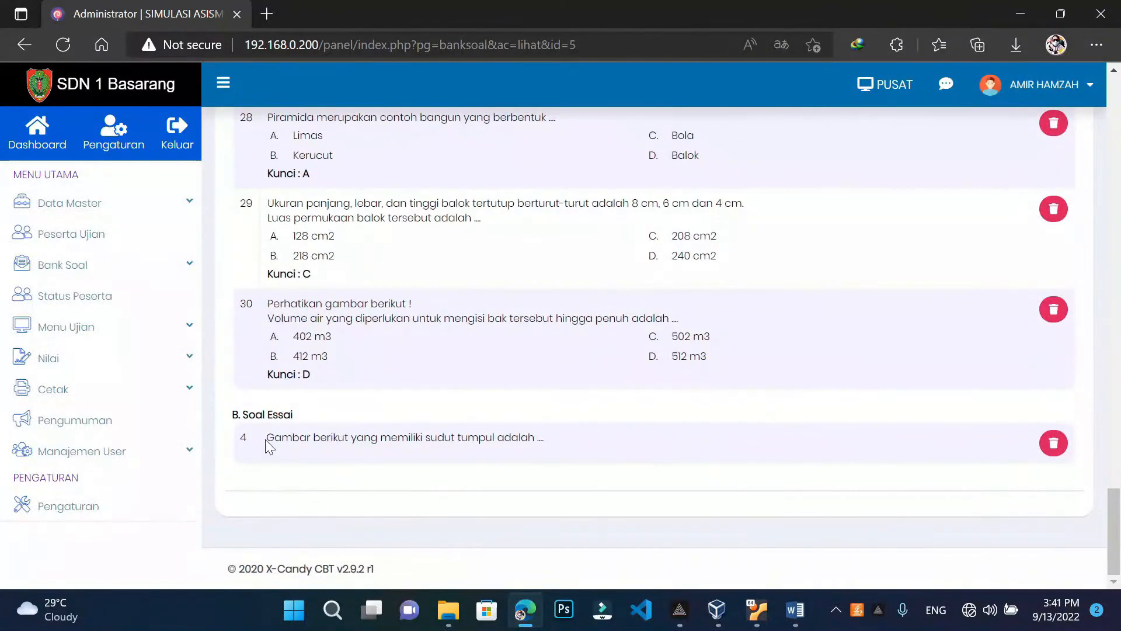
pyautogui.moveTo(266, 437); pyautogui.dragTo(556, 440)
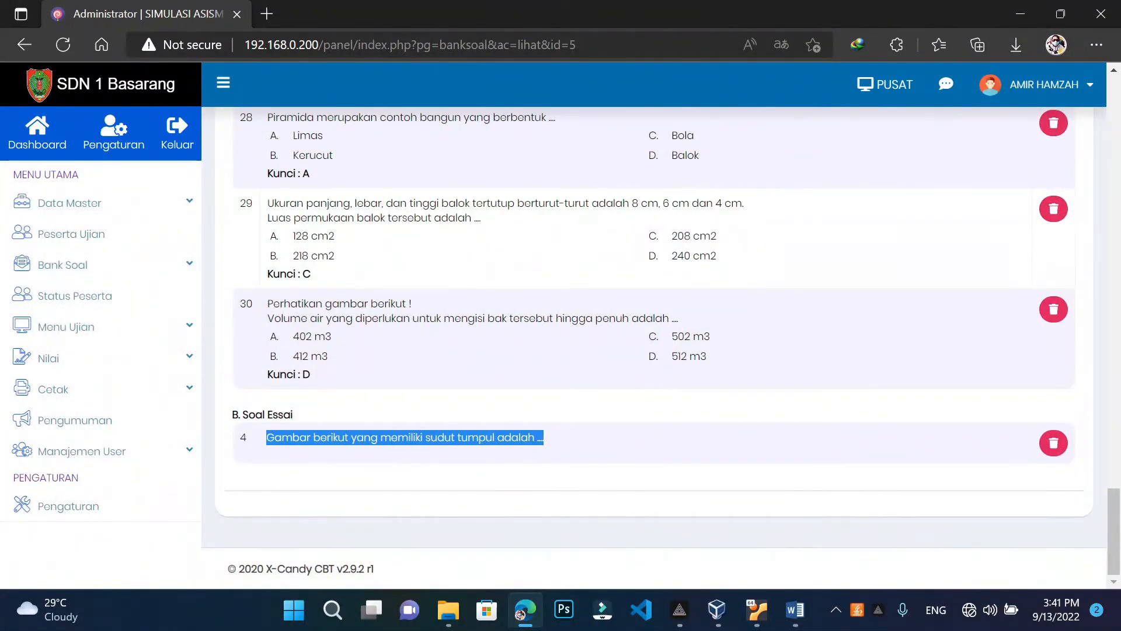
pyautogui.rightClick(510, 432)
pyautogui.click(632, 32)
pyautogui.scroll(20, 407, 468)
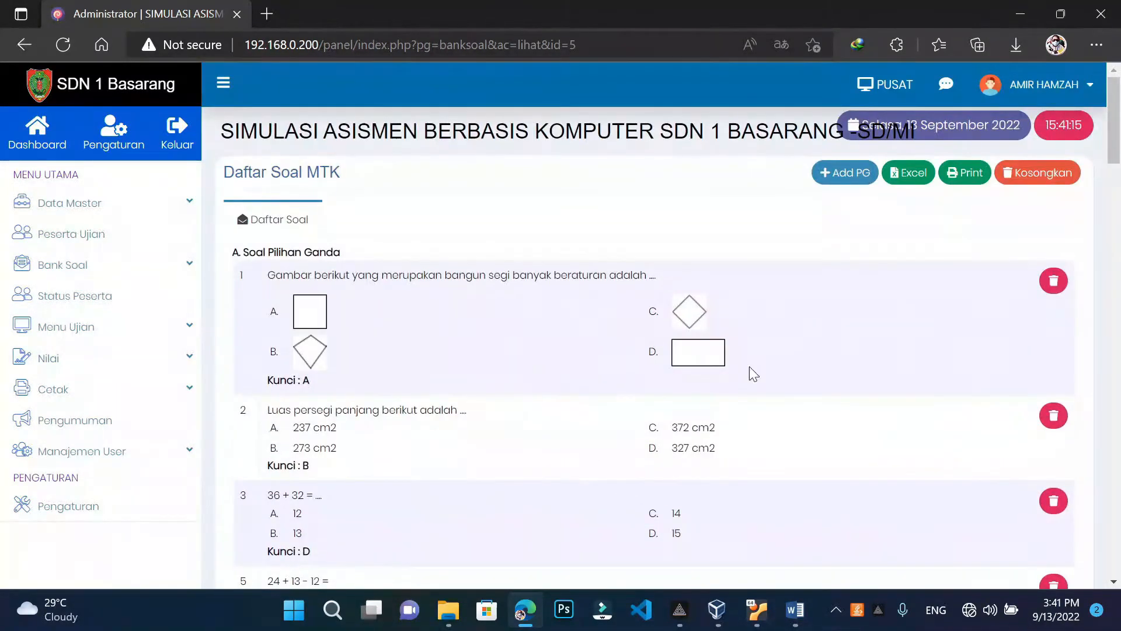
pyautogui.click(858, 175)
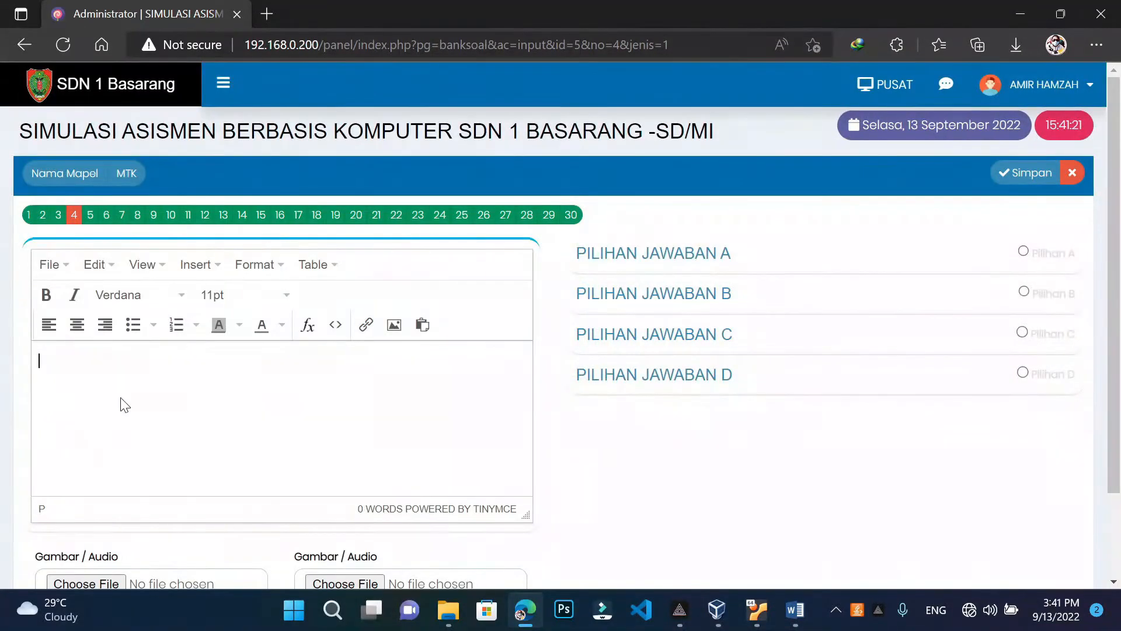
# Paste essay 4's text as the question and attach a.png to choice A
pyautogui.hotkey('ctrl', 'v')
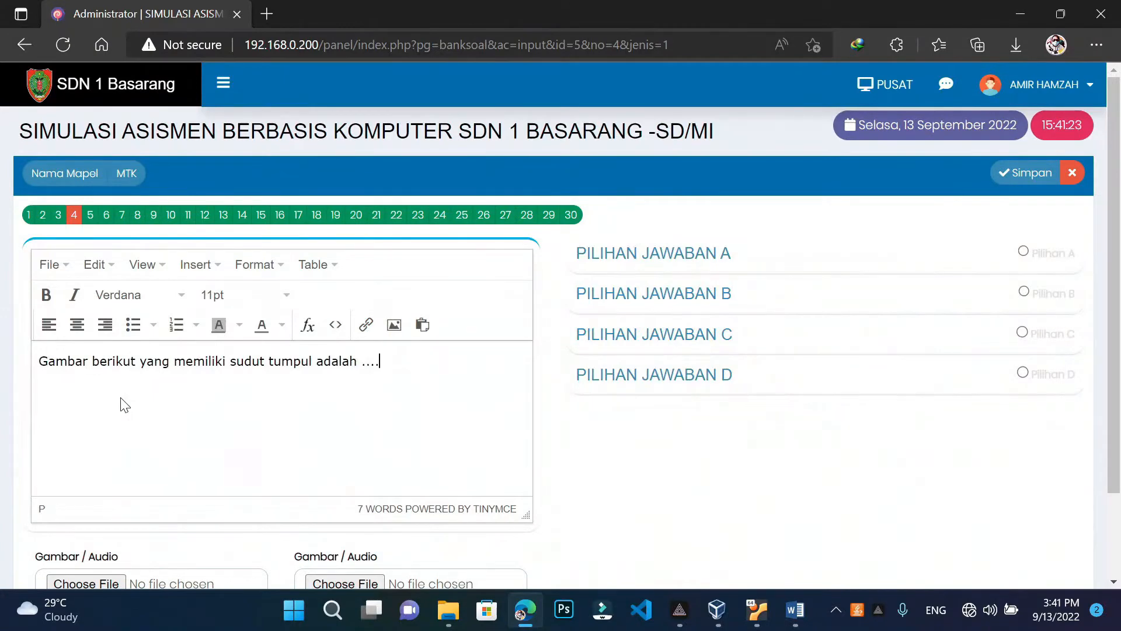
pyautogui.click(660, 261)
pyautogui.scroll(-3, 634, 444)
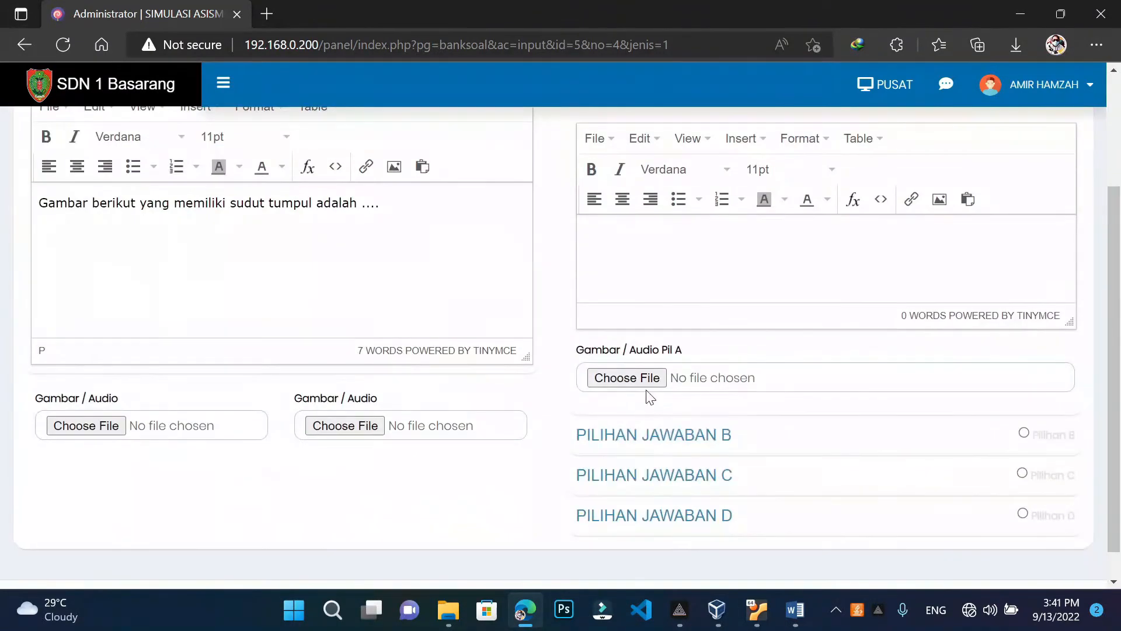
pyautogui.click(647, 377)
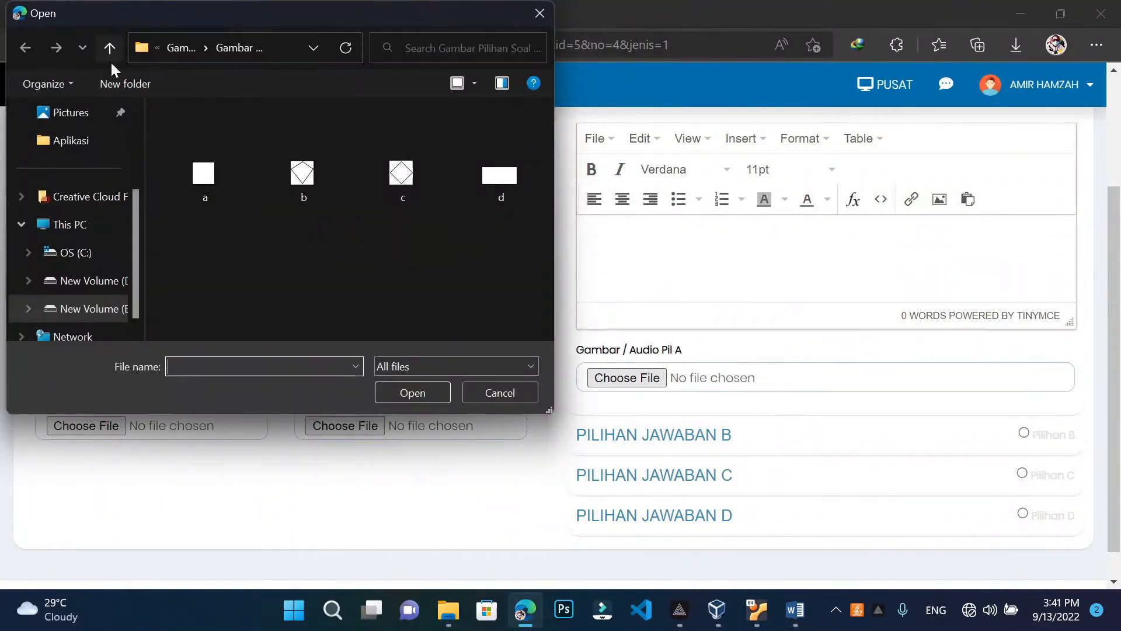
pyautogui.click(111, 58)
pyautogui.doubleClick(282, 183)
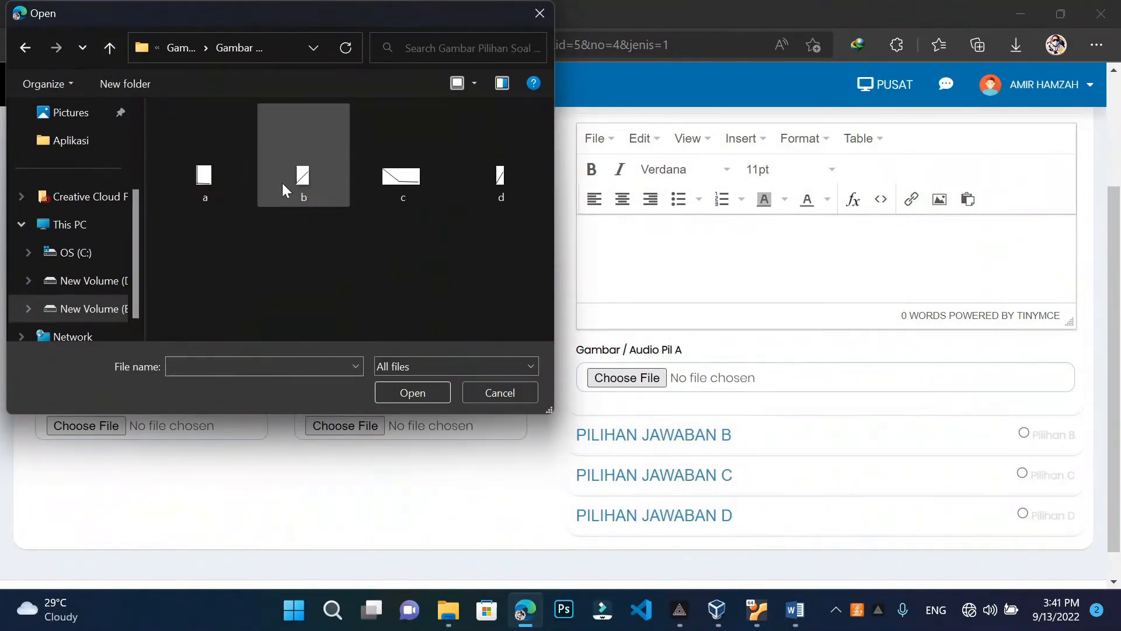
pyautogui.click(214, 188)
pyautogui.click(397, 398)
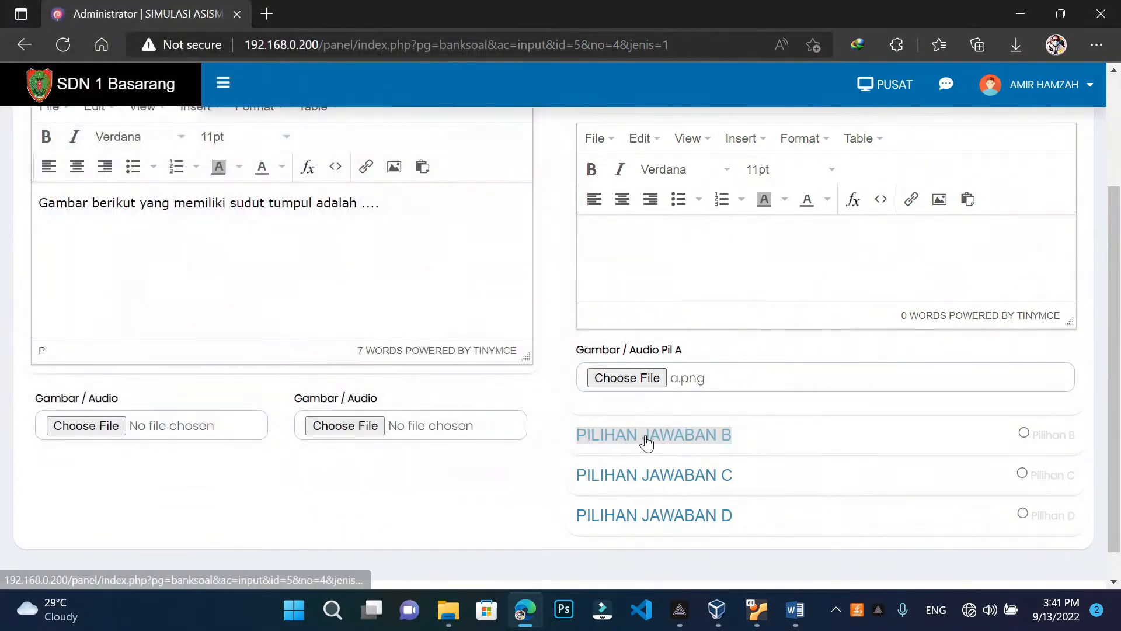
# Attach b.png, c.png and d.png to choices B, C and D
pyautogui.click(647, 439)
pyautogui.click(661, 418)
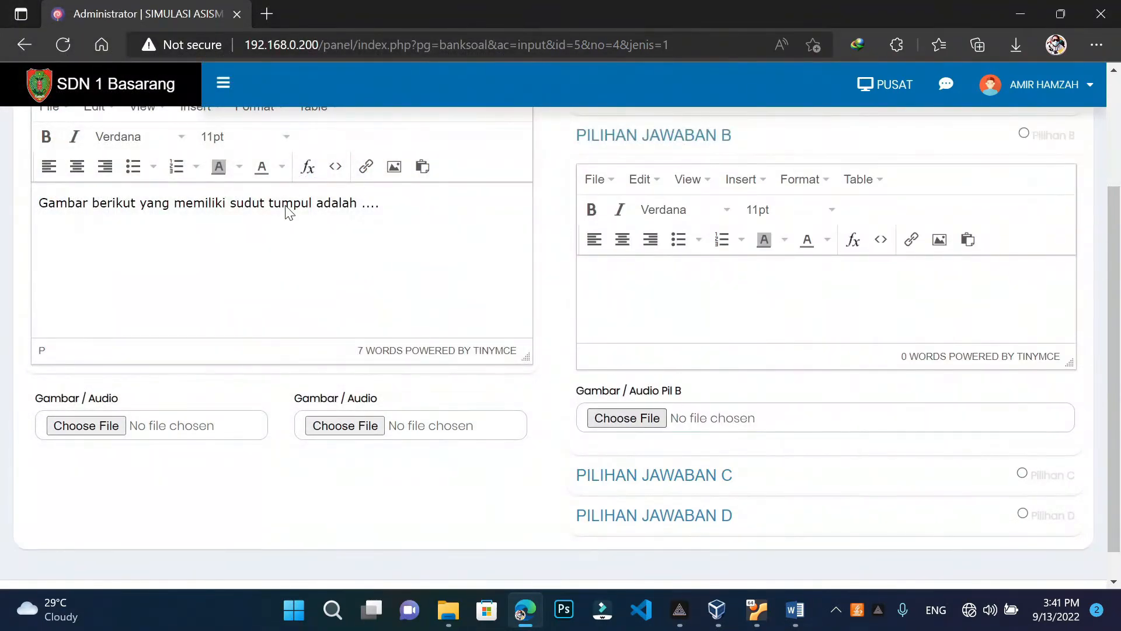
pyautogui.click(303, 175)
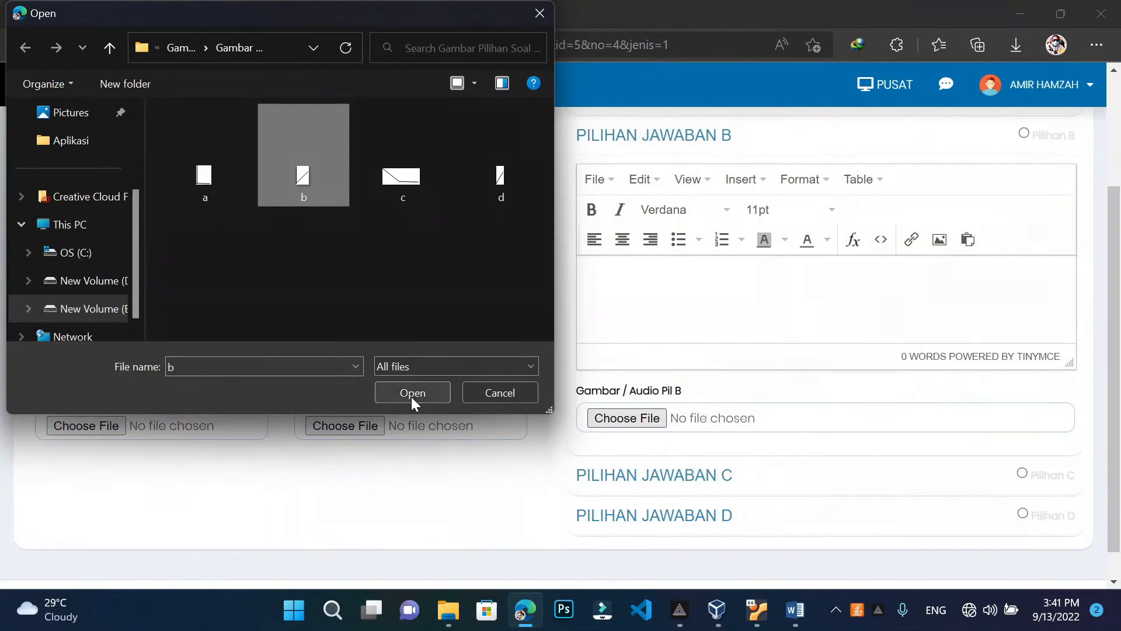
pyautogui.click(412, 401)
pyautogui.click(651, 484)
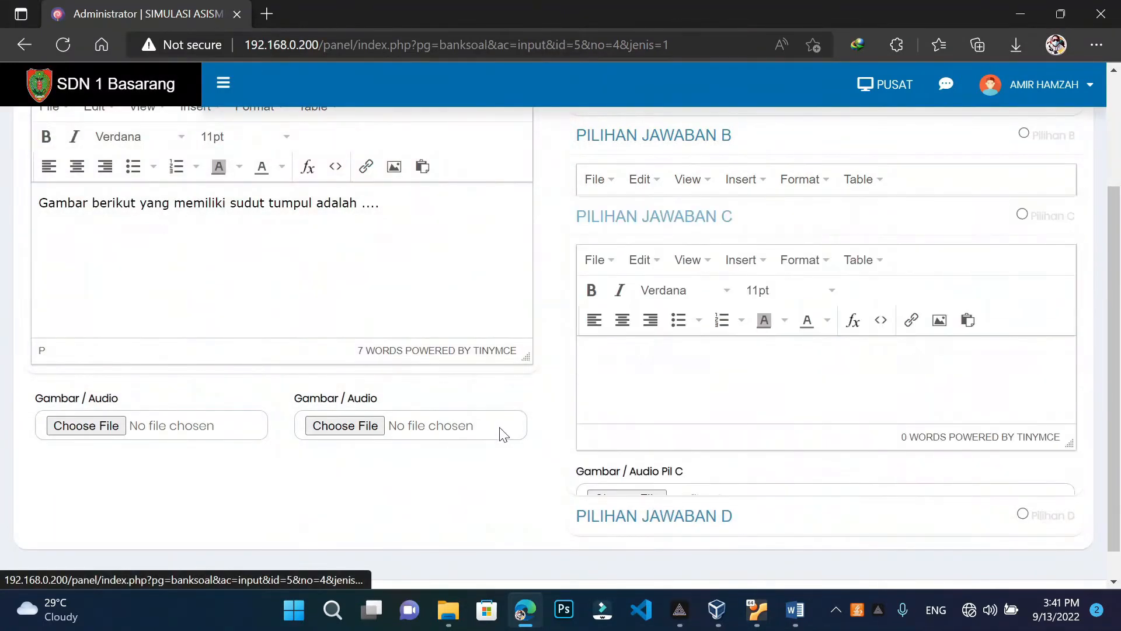
pyautogui.click(660, 460)
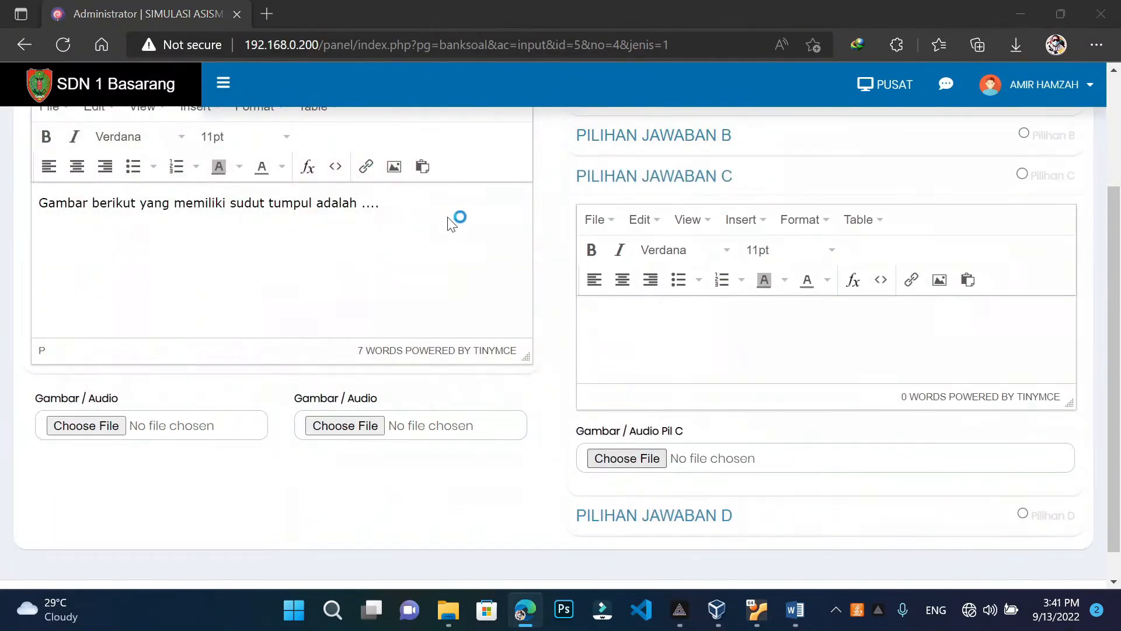
pyautogui.click(390, 177)
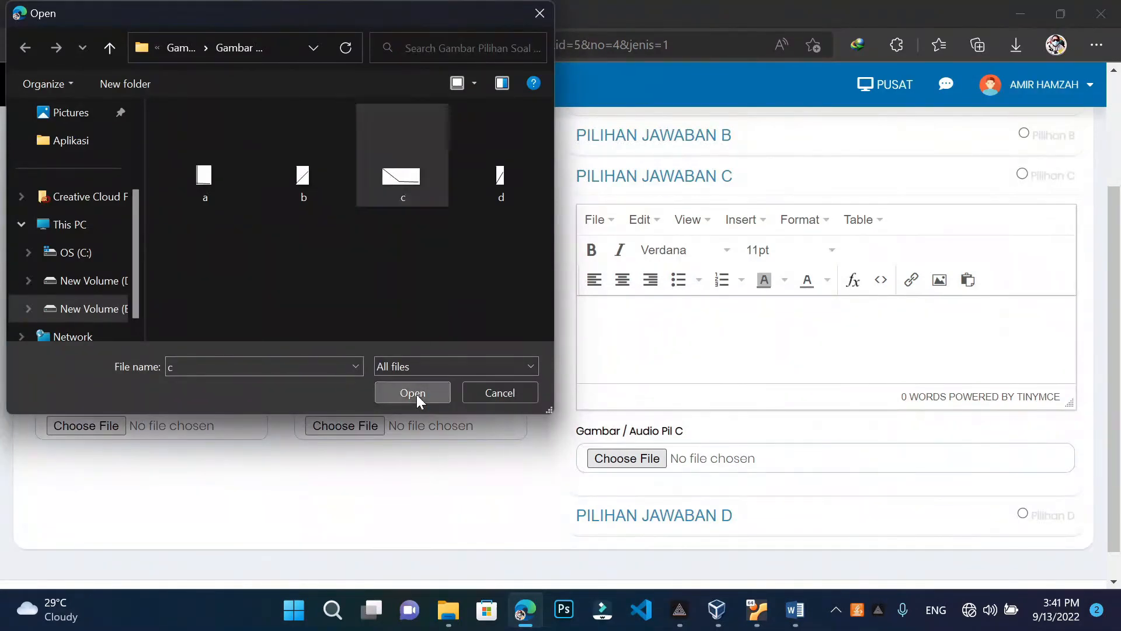
pyautogui.click(413, 393)
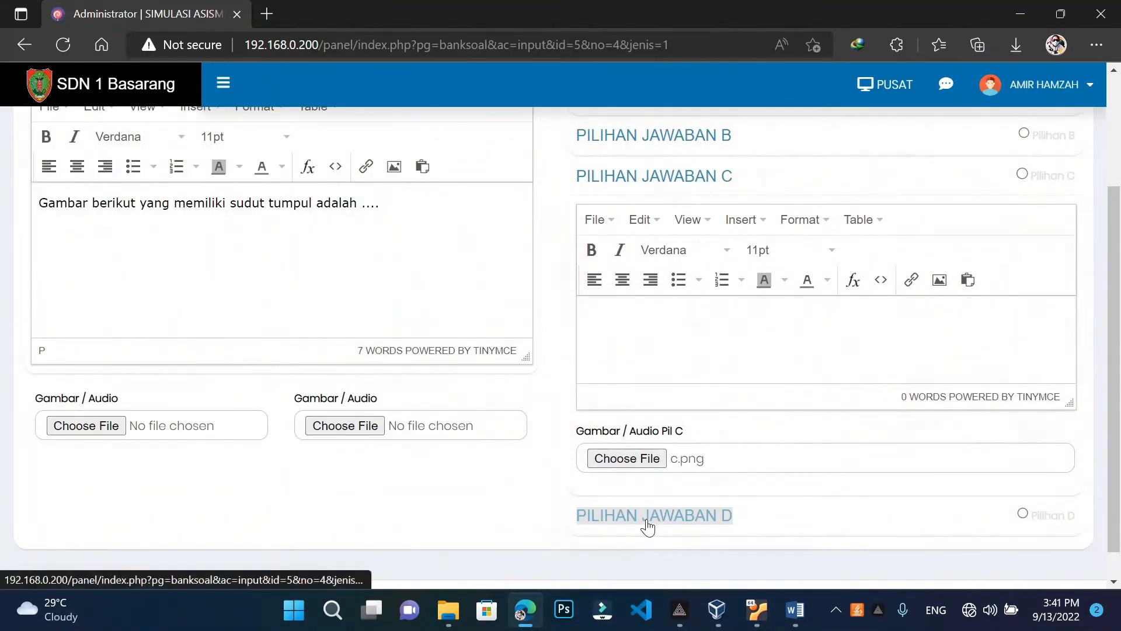
pyautogui.click(647, 525)
pyautogui.click(648, 508)
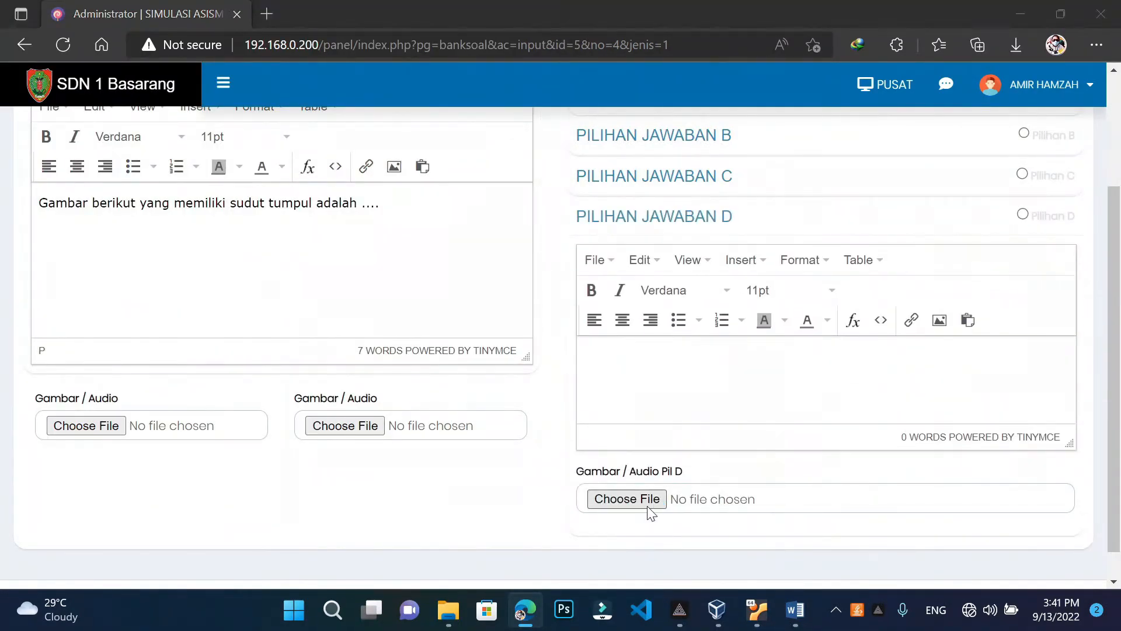
pyautogui.click(497, 181)
pyautogui.click(401, 395)
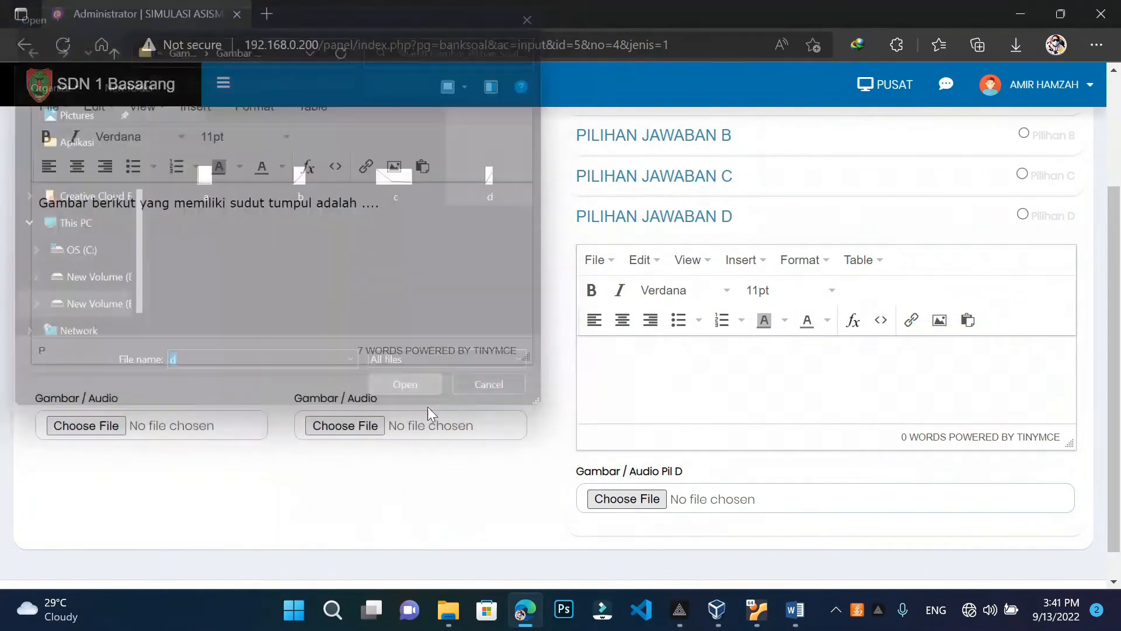
# Save question 4 with key C and return to the MTK question list
pyautogui.click(782, 624)
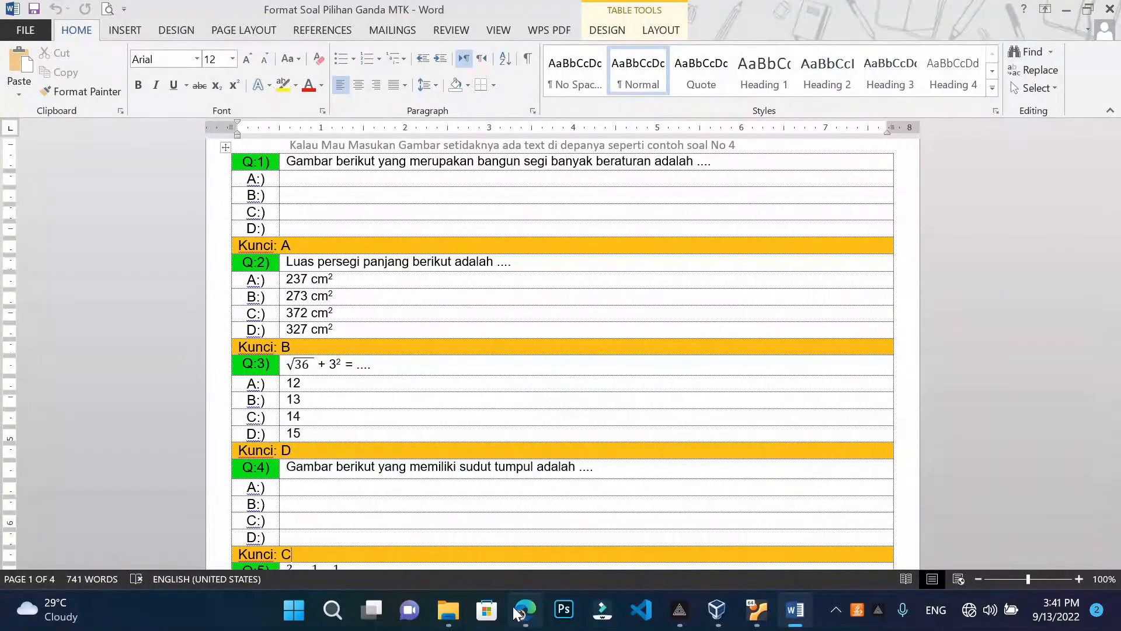
pyautogui.moveTo(525, 610)
pyautogui.click(587, 529)
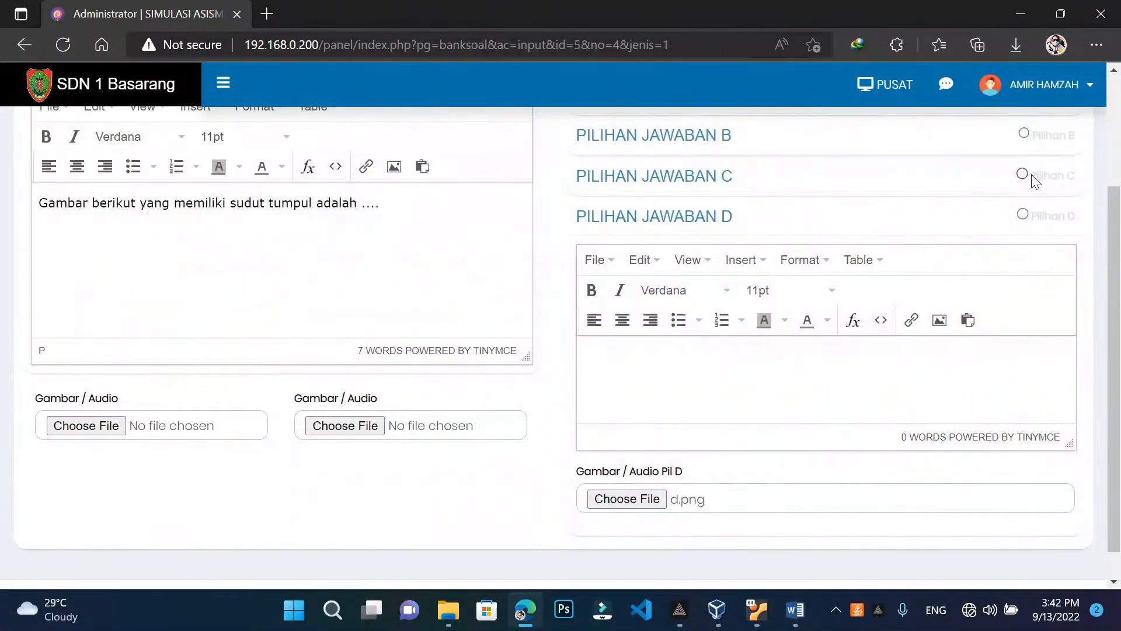
pyautogui.scroll(3, 1022, 215)
pyautogui.click(1016, 178)
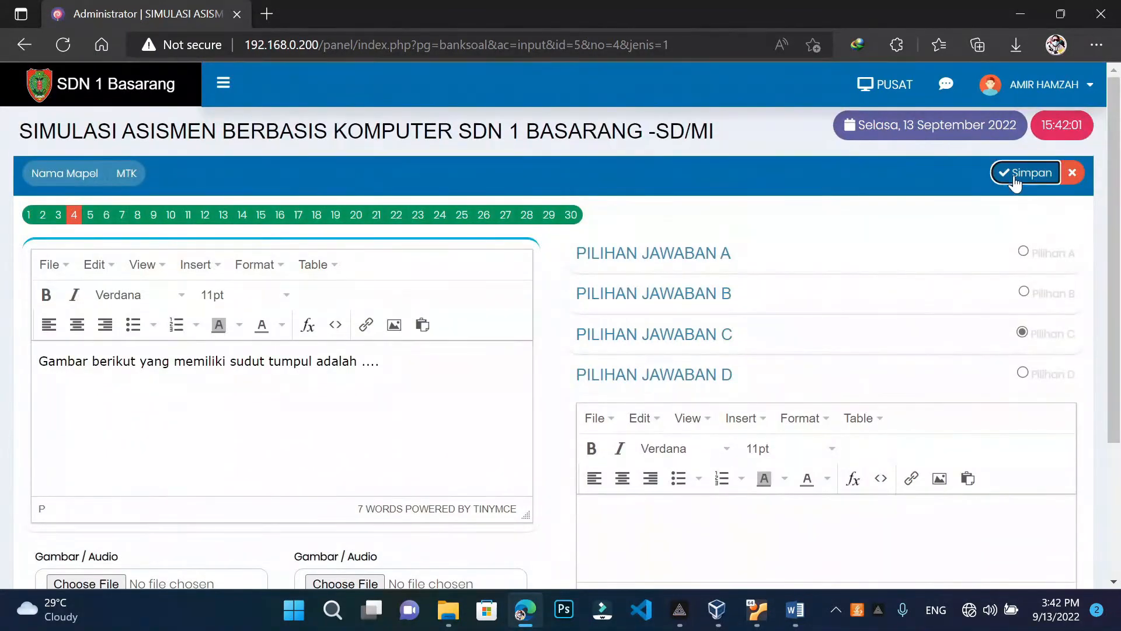
pyautogui.click(1071, 174)
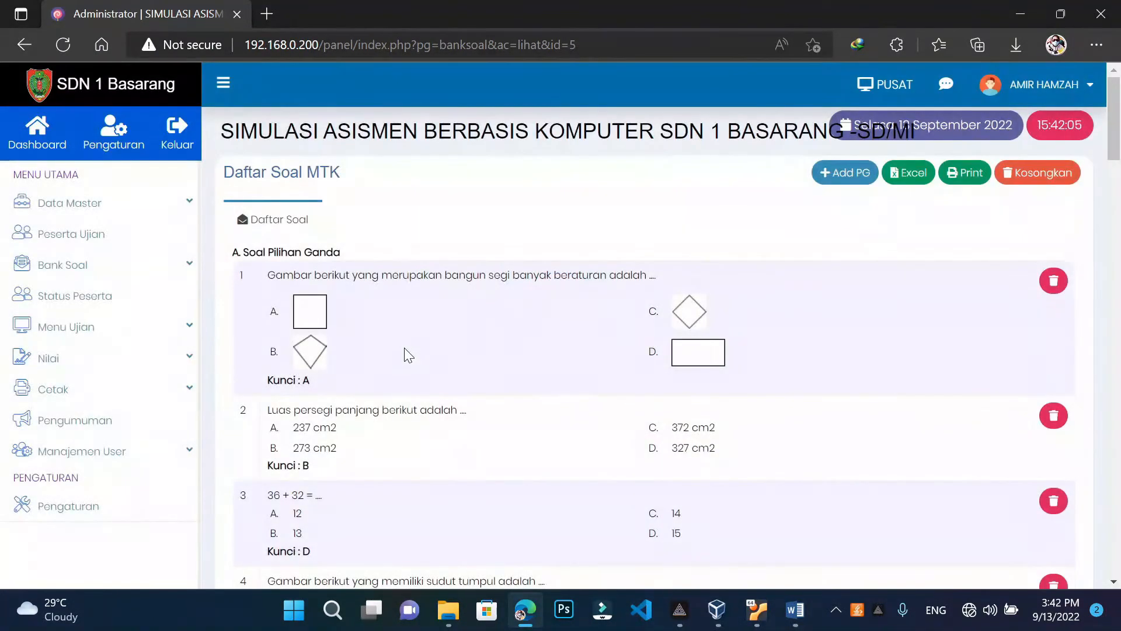
# Review the updated MTK list, then bring up the Word question template
pyautogui.scroll(-5, 404, 348)
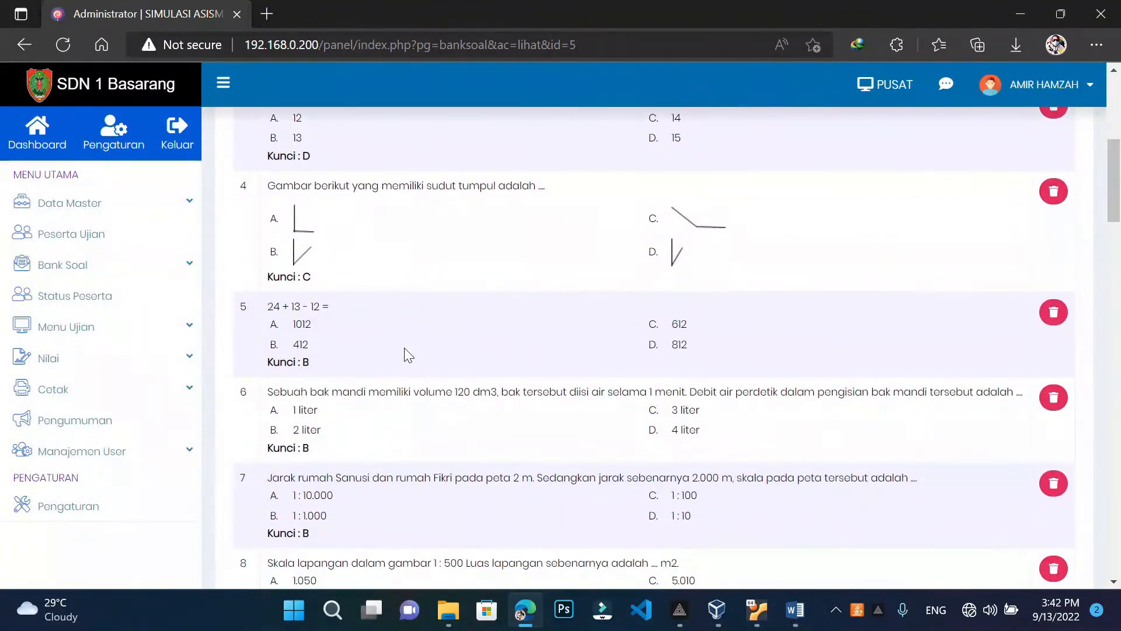
pyautogui.scroll(6, 404, 348)
pyautogui.scroll(-1, 405, 348)
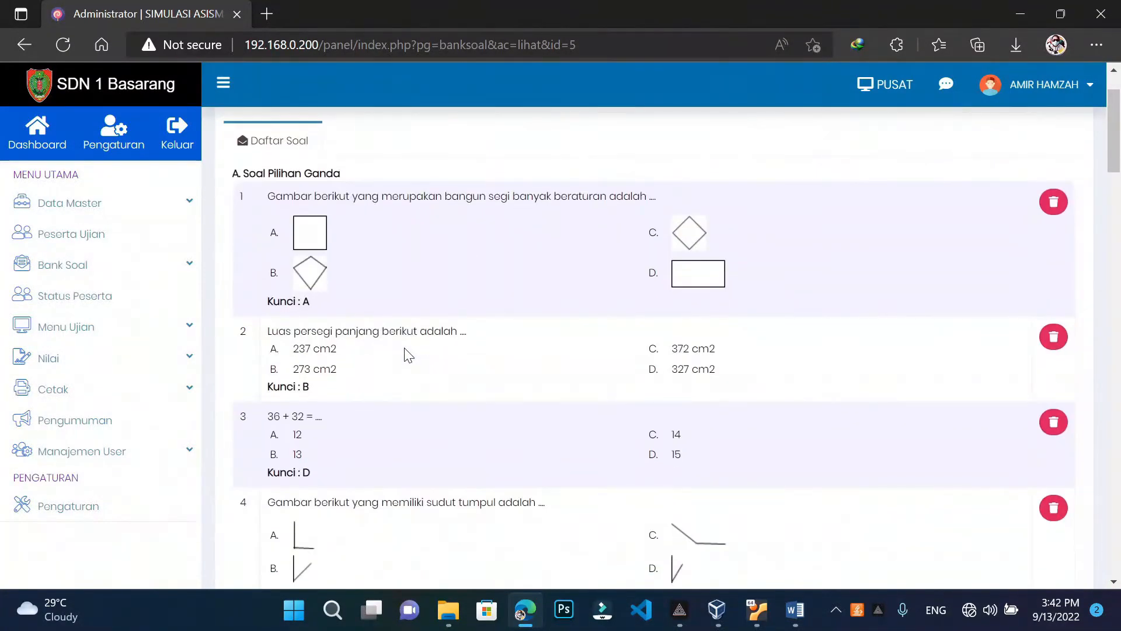
pyautogui.scroll(1, 408, 356)
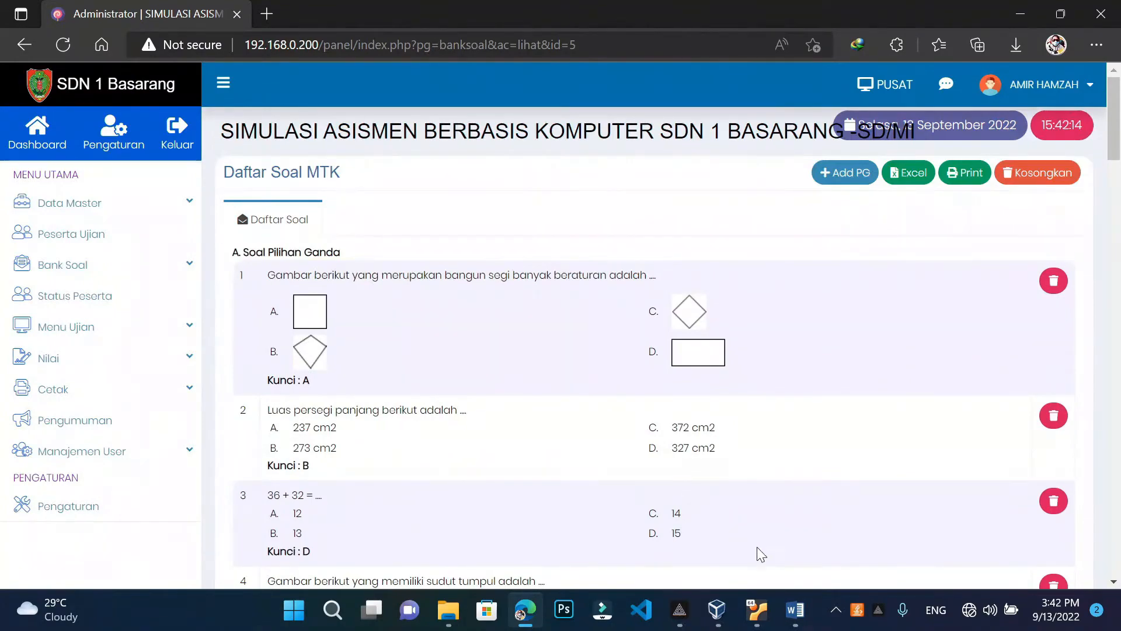
pyautogui.moveTo(795, 610)
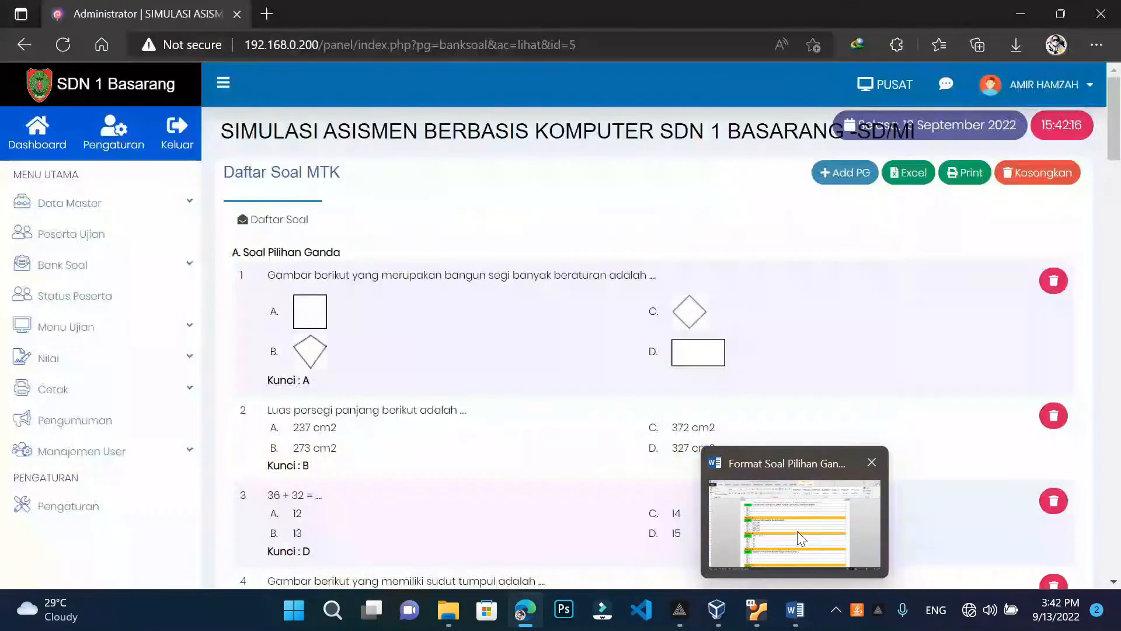
pyautogui.click(797, 531)
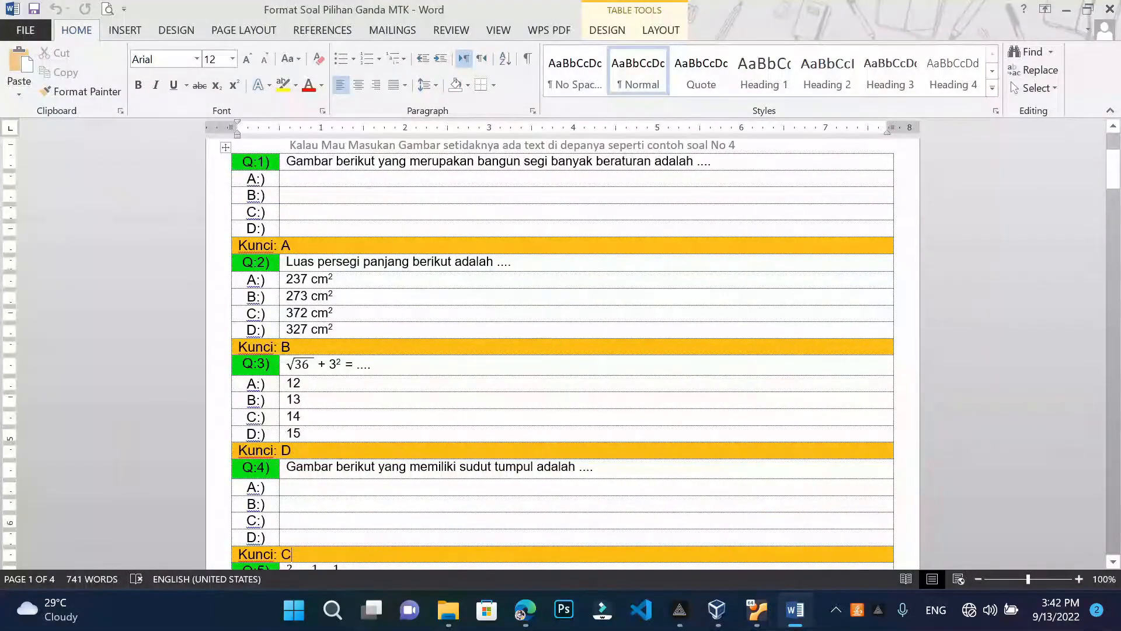
pyautogui.scroll(2, 562, 350)
pyautogui.scroll(-2, 359, 339)
pyautogui.doubleClick(315, 278)
pyautogui.click(334, 296)
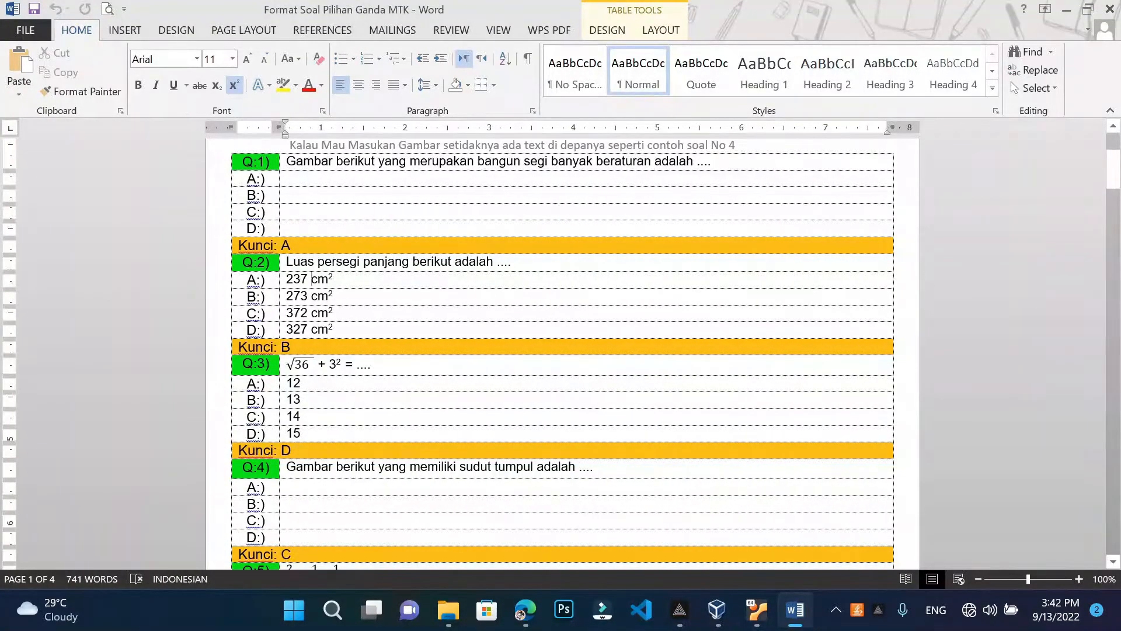
pyautogui.doubleClick(315, 279)
pyautogui.click(334, 296)
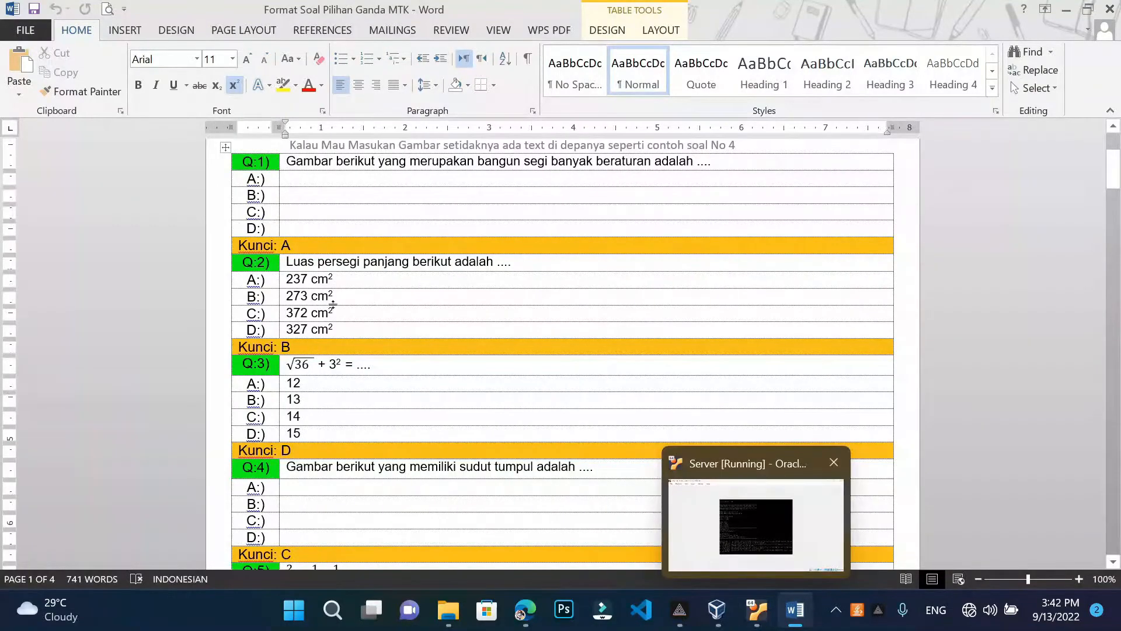
pyautogui.doubleClick(314, 279)
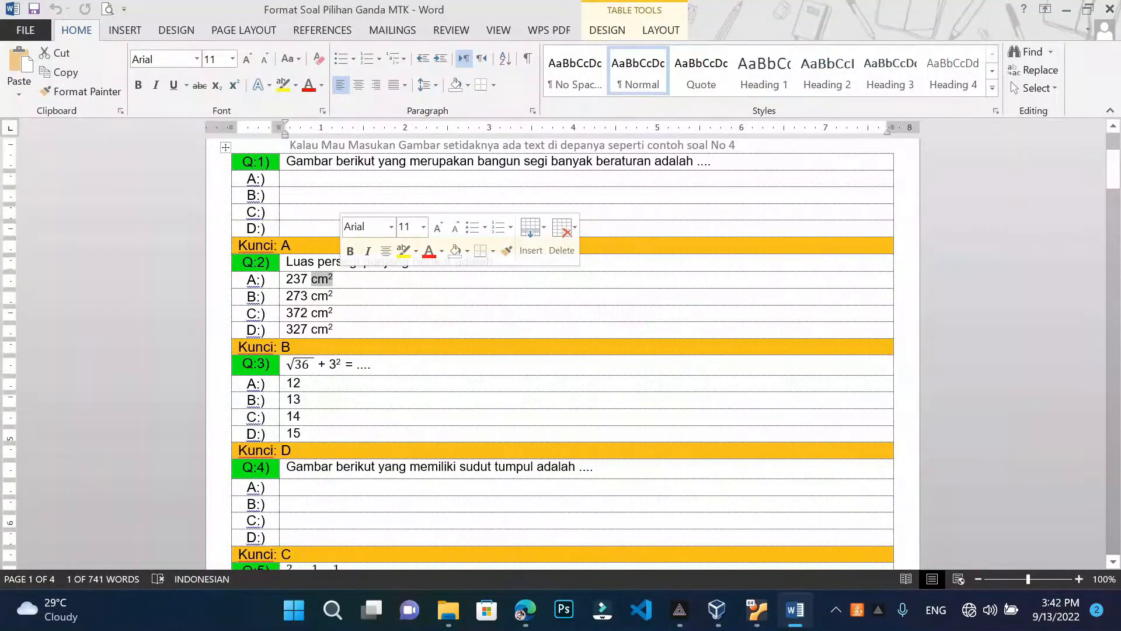
pyautogui.press('Right')
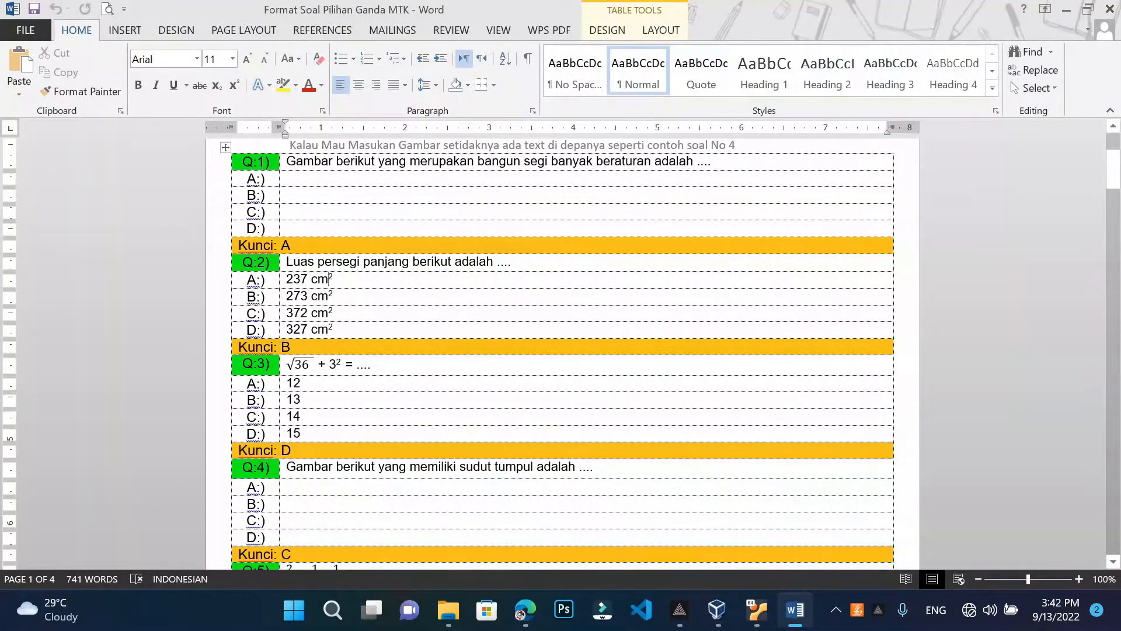
pyautogui.click(525, 609)
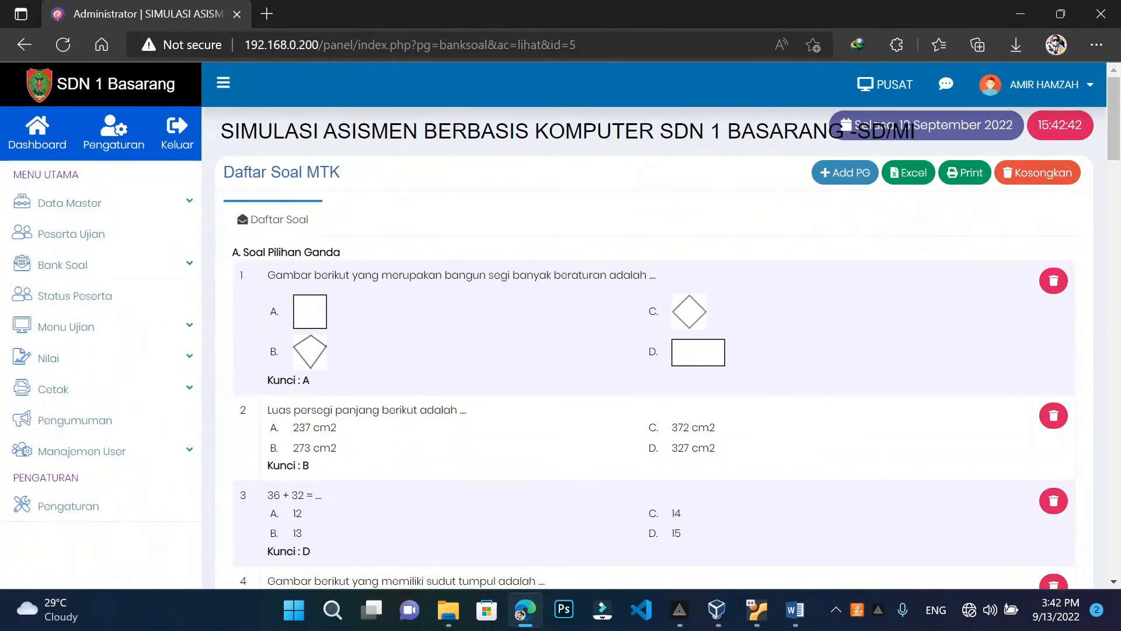
pyautogui.doubleClick(331, 428)
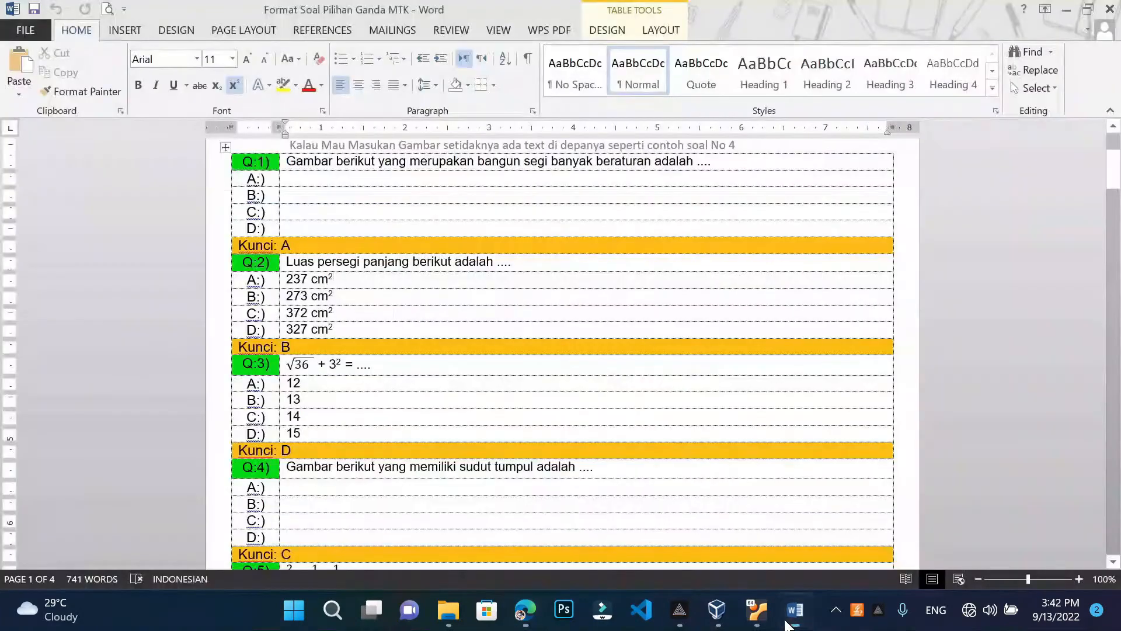
pyautogui.click(794, 610)
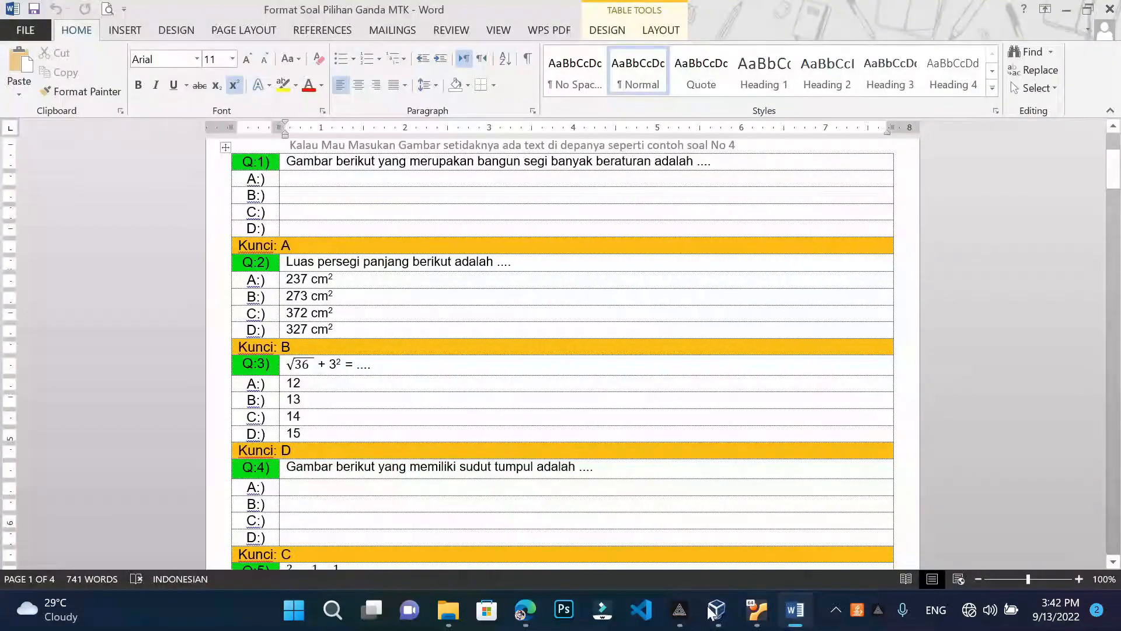
pyautogui.click(525, 610)
# Open question 2 and delete the plain 'cm2' unit from answer A's 237 cm2
pyautogui.click(419, 431)
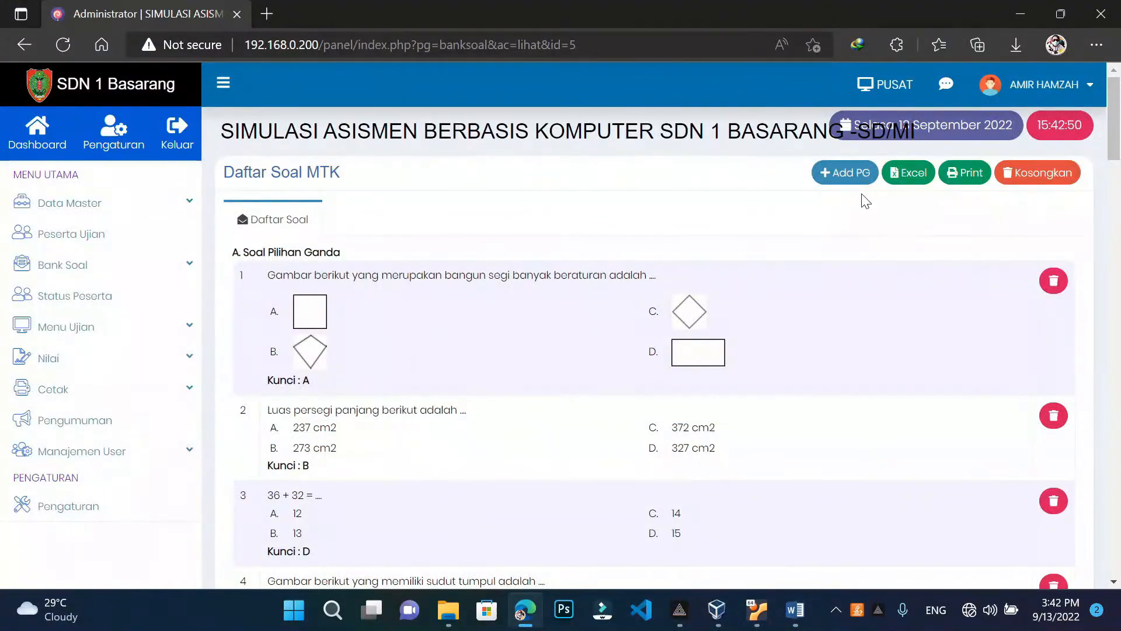
pyautogui.click(841, 172)
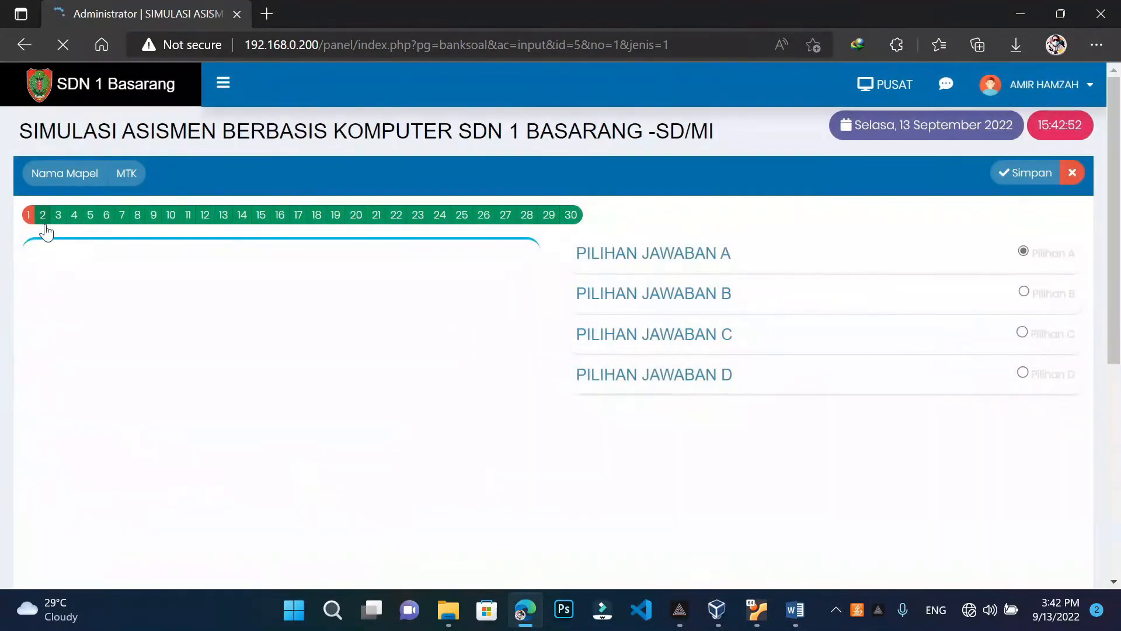
pyautogui.click(42, 215)
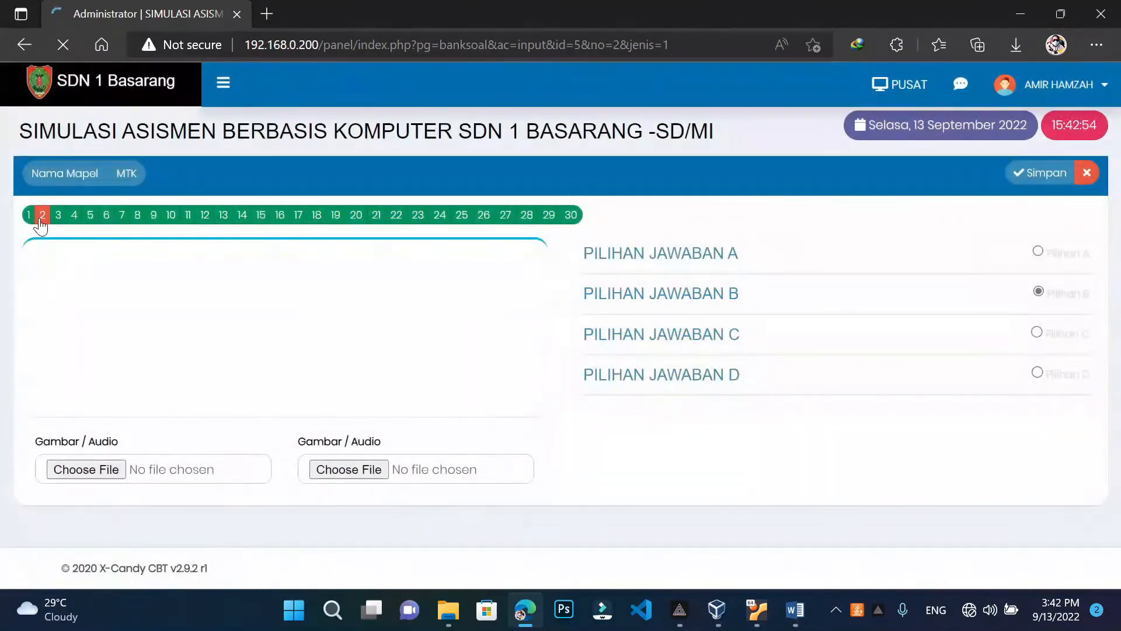
pyautogui.click(713, 262)
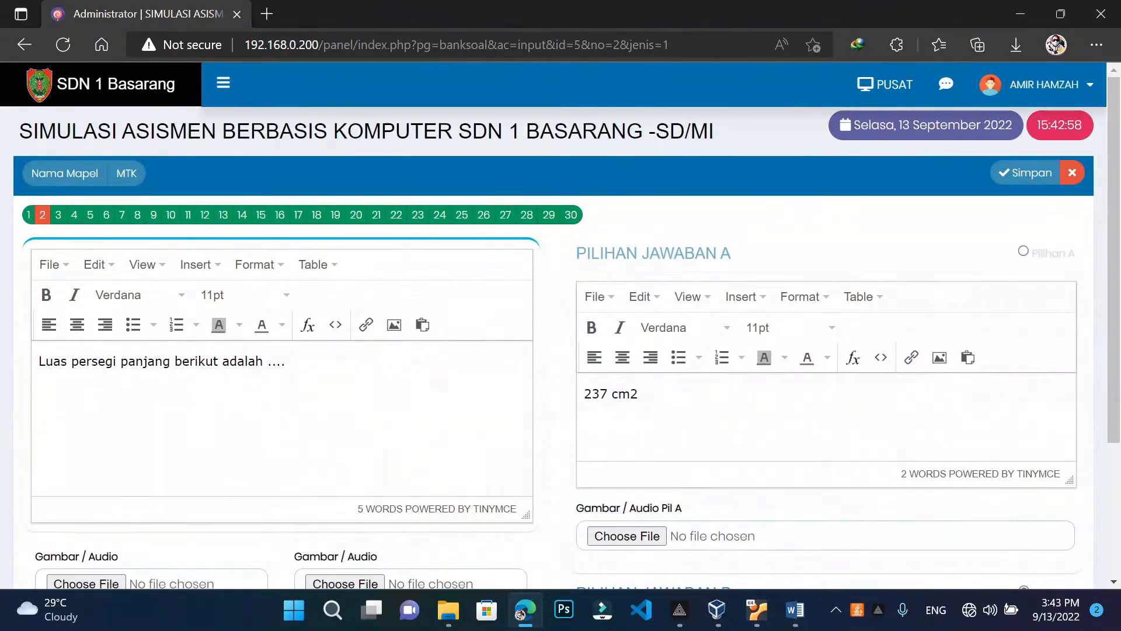
pyautogui.click(638, 393)
pyautogui.press('BackSpace')
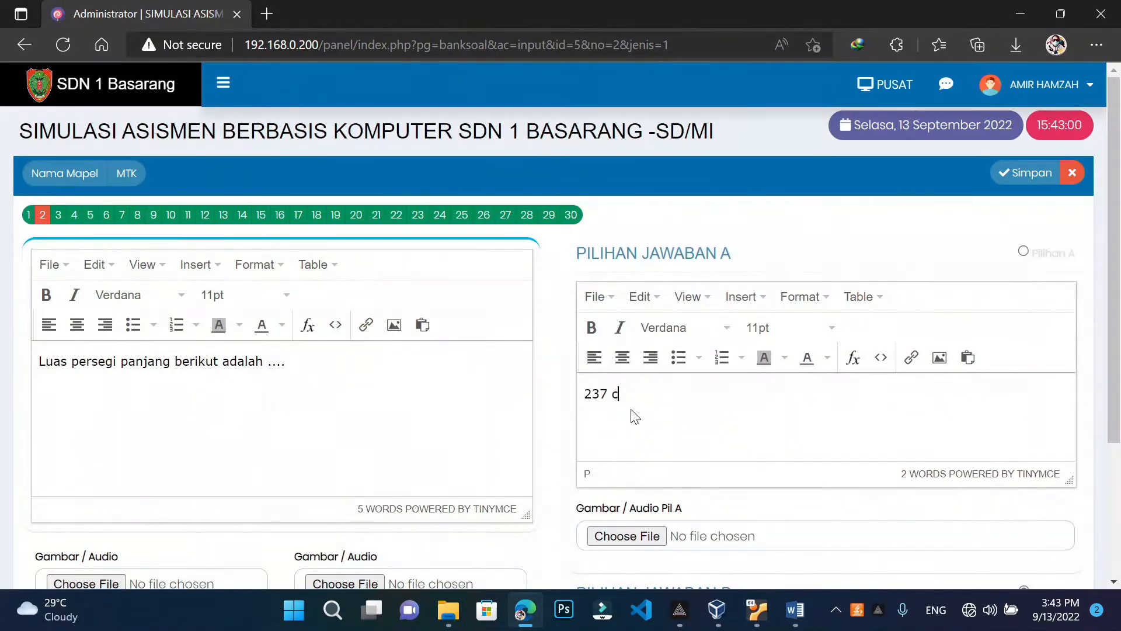
pyautogui.press('BackSpace')
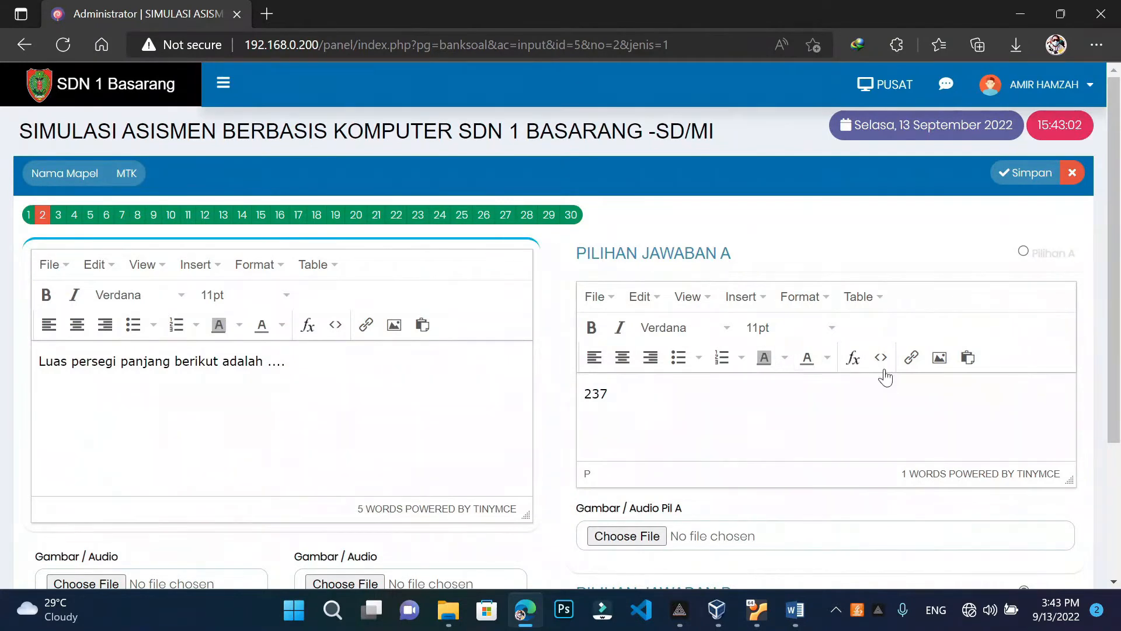
# In answer A's formula editor, try inverse sine templates, then trim the extra terms
pyautogui.click(863, 365)
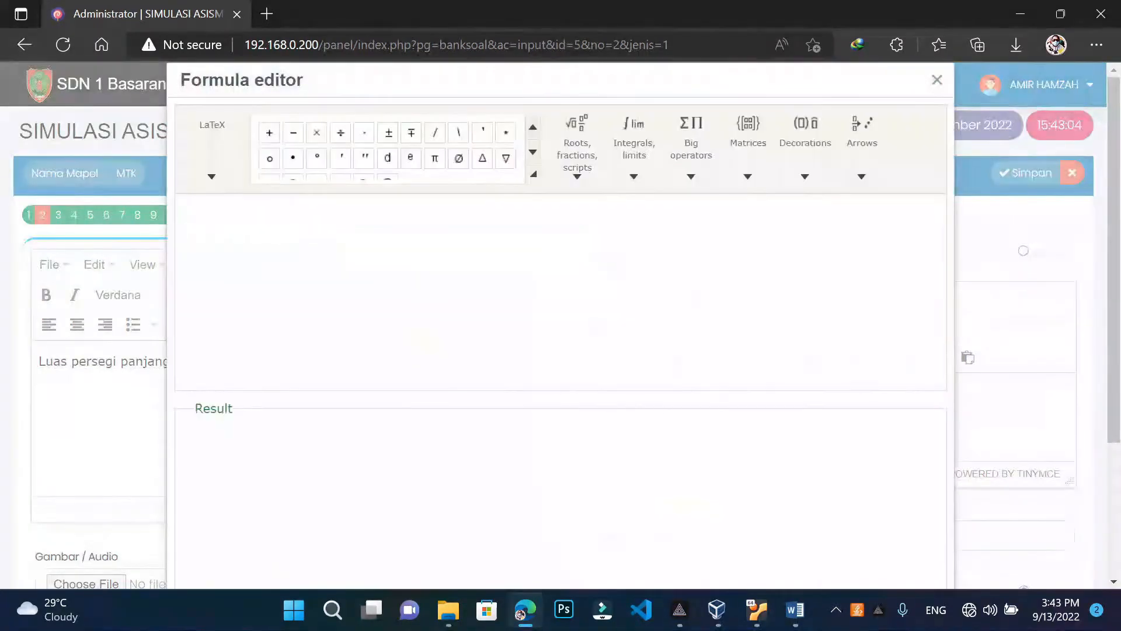
pyautogui.click(579, 177)
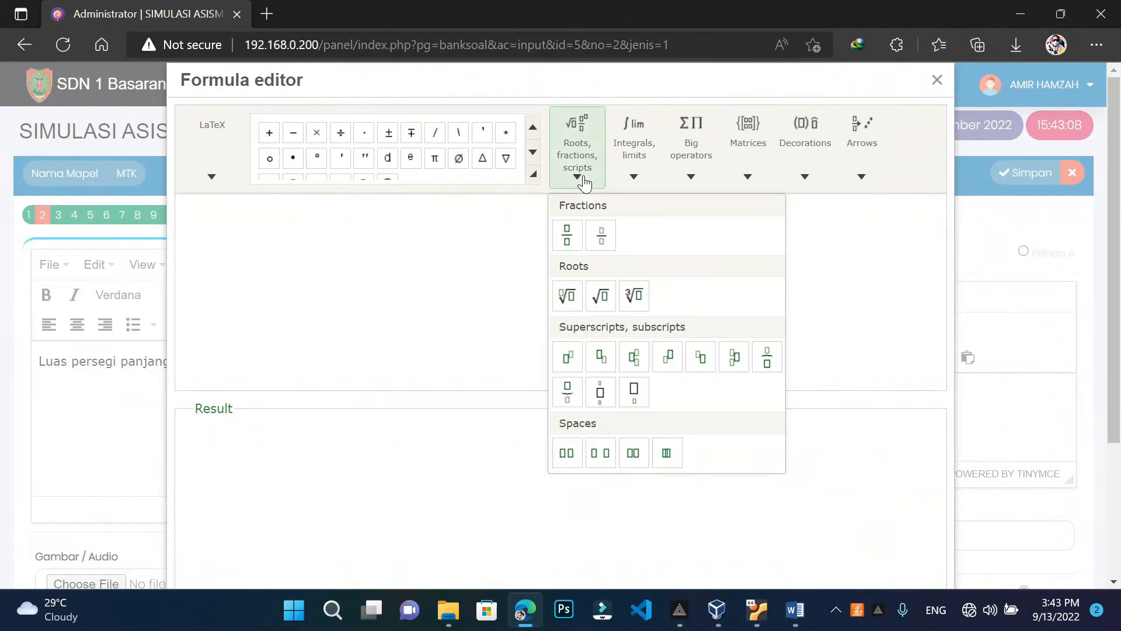
pyautogui.click(634, 178)
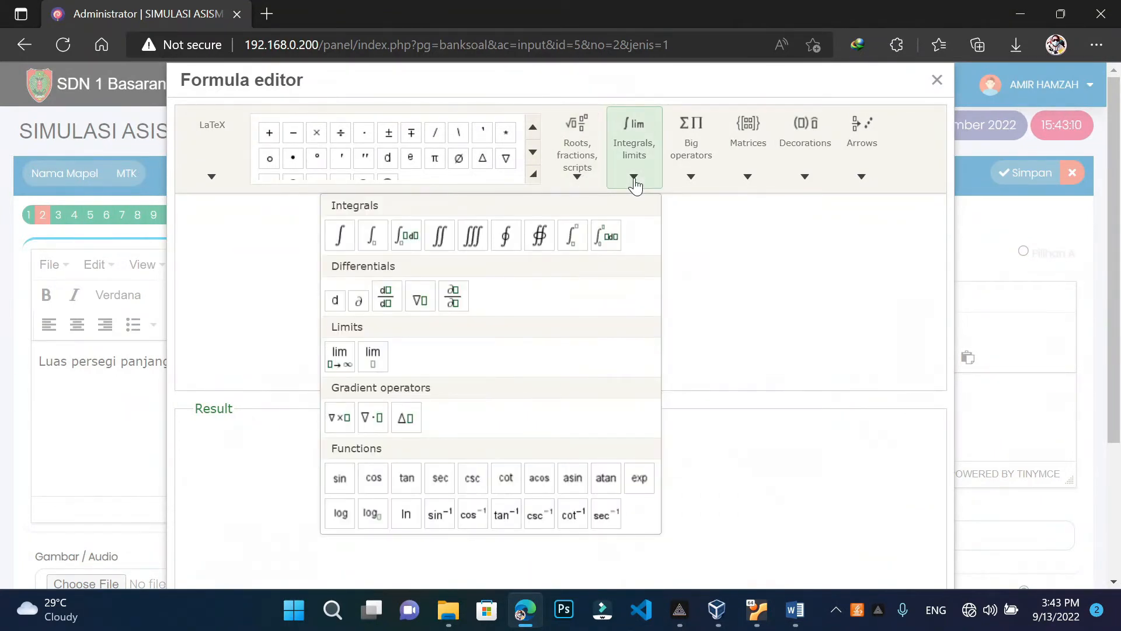
pyautogui.click(434, 517)
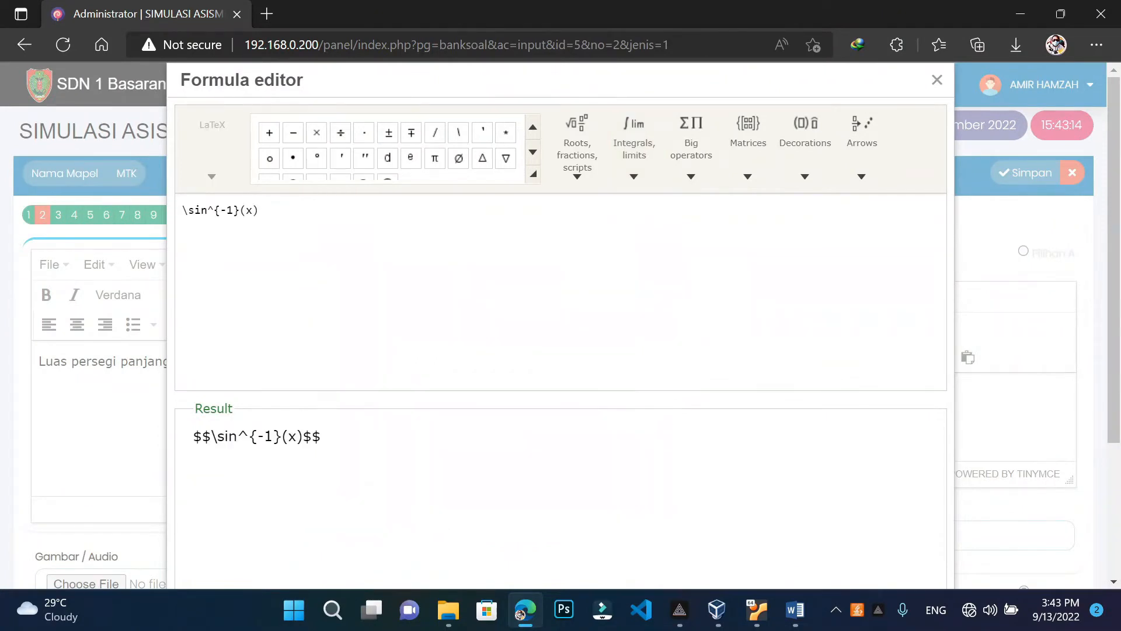
pyautogui.click(634, 146)
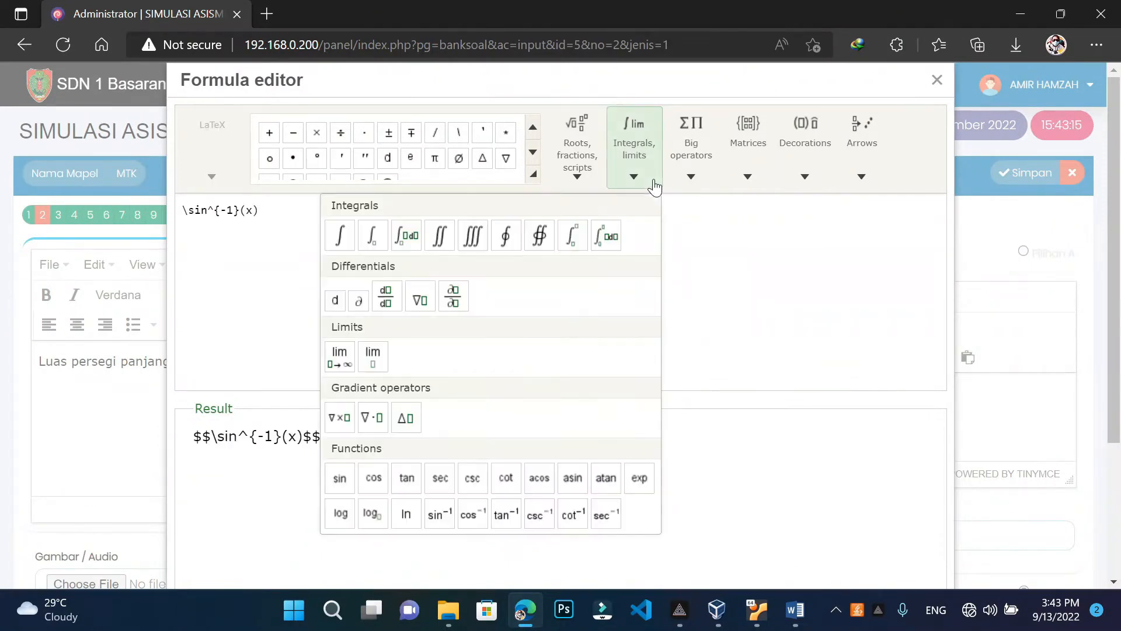
pyautogui.click(439, 517)
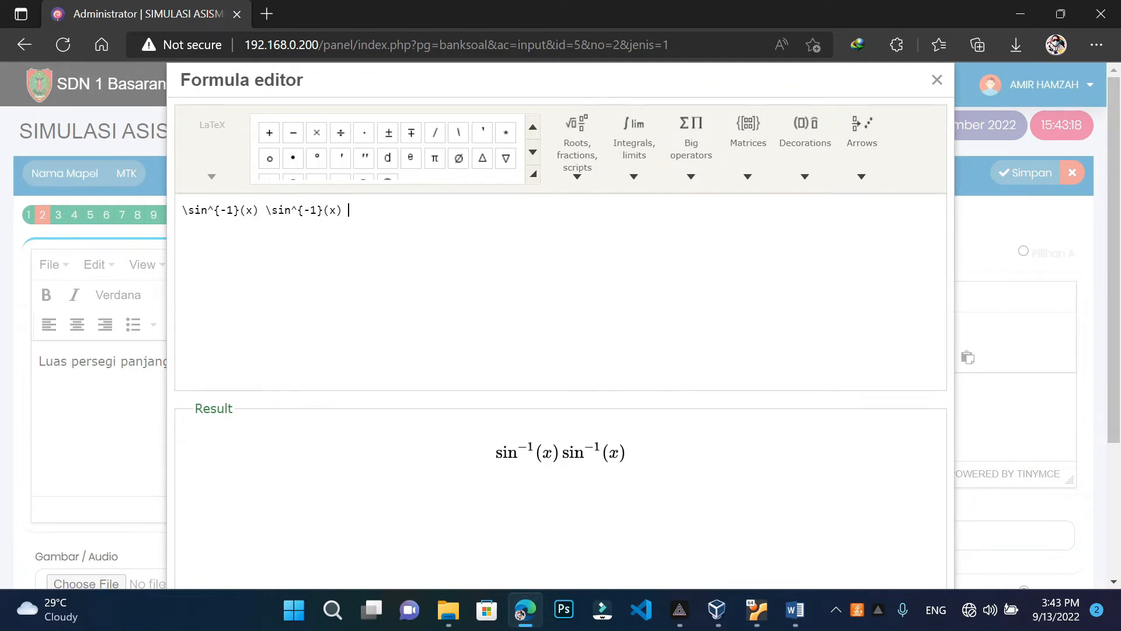
pyautogui.press('BackSpace')
pyautogui.press('BackSpace')
pyautogui.press('BackSpace')
pyautogui.press('BackSpace')
pyautogui.press('BackSpace')
pyautogui.press('BackSpace')
pyautogui.press('BackSpace')
pyautogui.press('BackSpace')
pyautogui.press('BackSpace')
pyautogui.press('BackSpace')
pyautogui.press('BackSpace')
pyautogui.press('BackSpace')
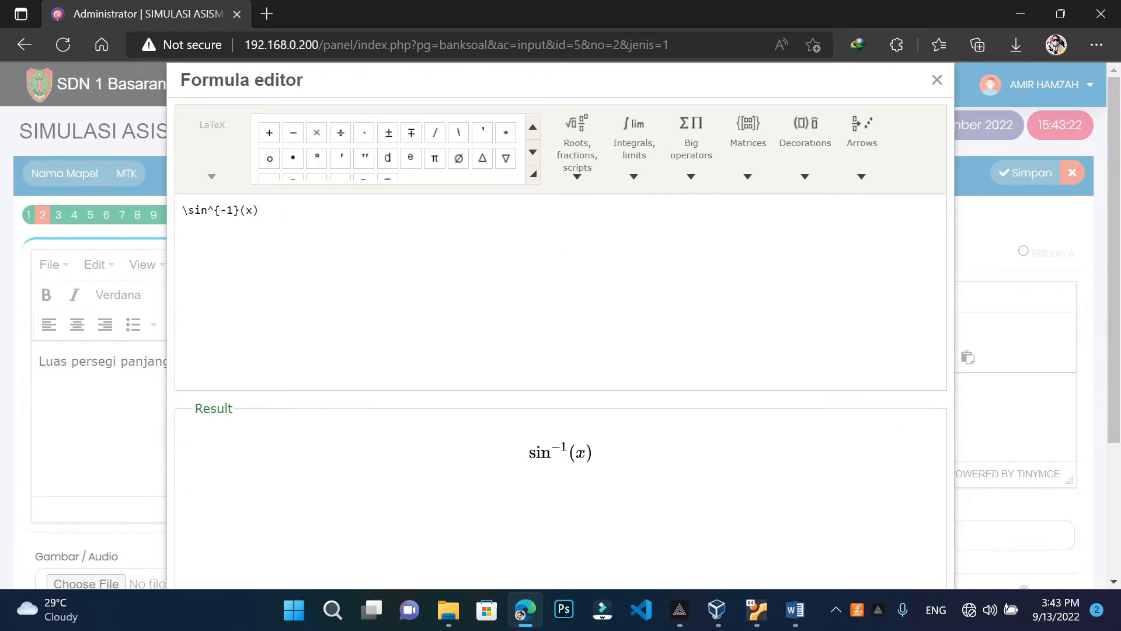
pyautogui.press('BackSpace')
pyautogui.press('BackSpace')
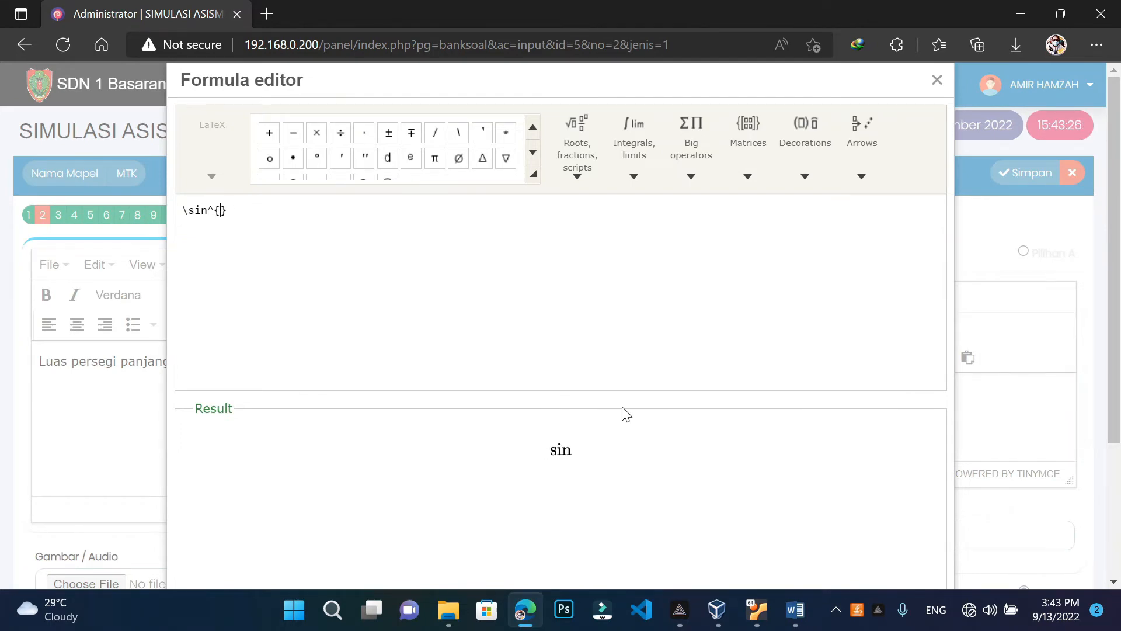
# Build cm^{2} in the formula editor, copy it, and insert it into answer A
pyautogui.click(795, 610)
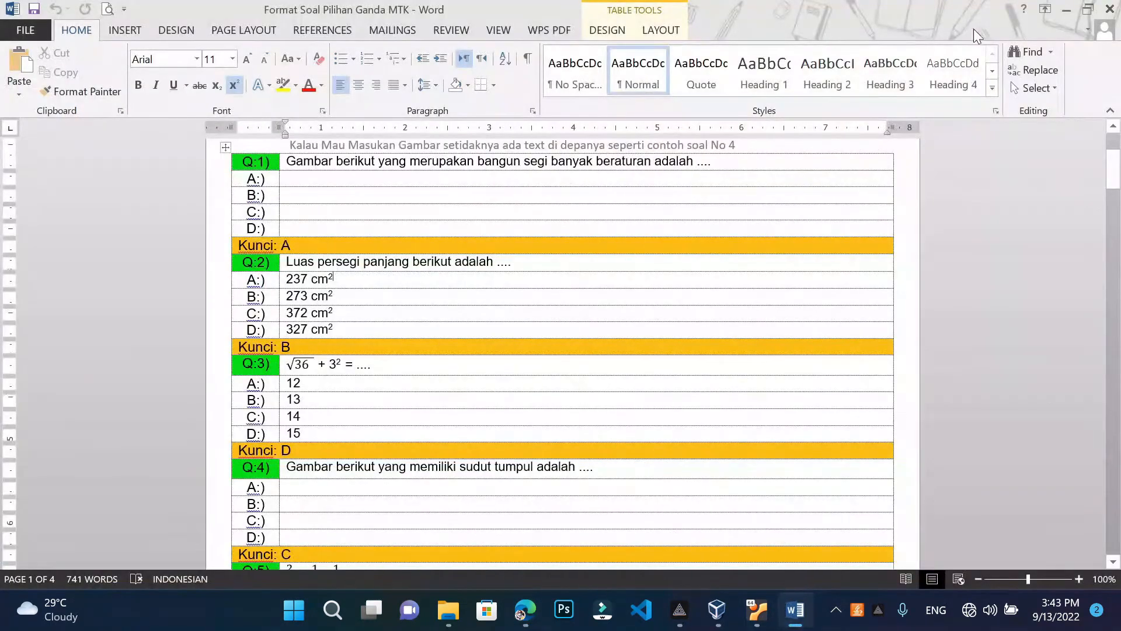
pyautogui.click(1066, 10)
pyautogui.write('2')
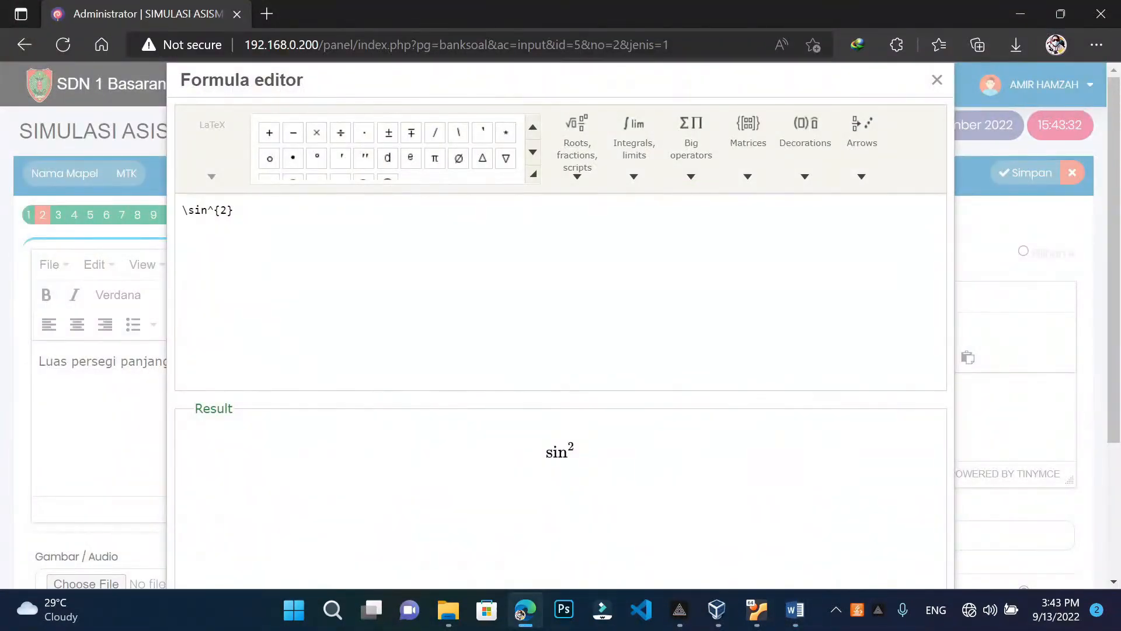
pyautogui.press('BackSpace')
pyautogui.press('BackSpace')
pyautogui.press('BackSpace')
pyautogui.press('BackSpace')
pyautogui.write('c')
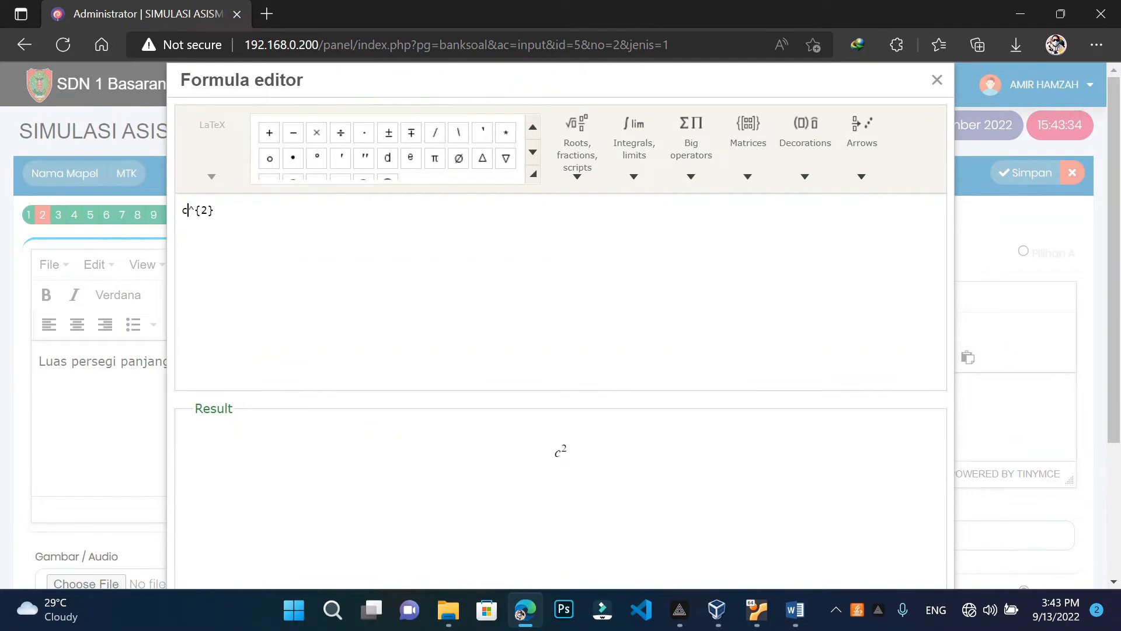
pyautogui.write('m')
pyautogui.moveTo(222, 210); pyautogui.dragTo(157, 212)
pyautogui.hotkey('ctrl', 'c')
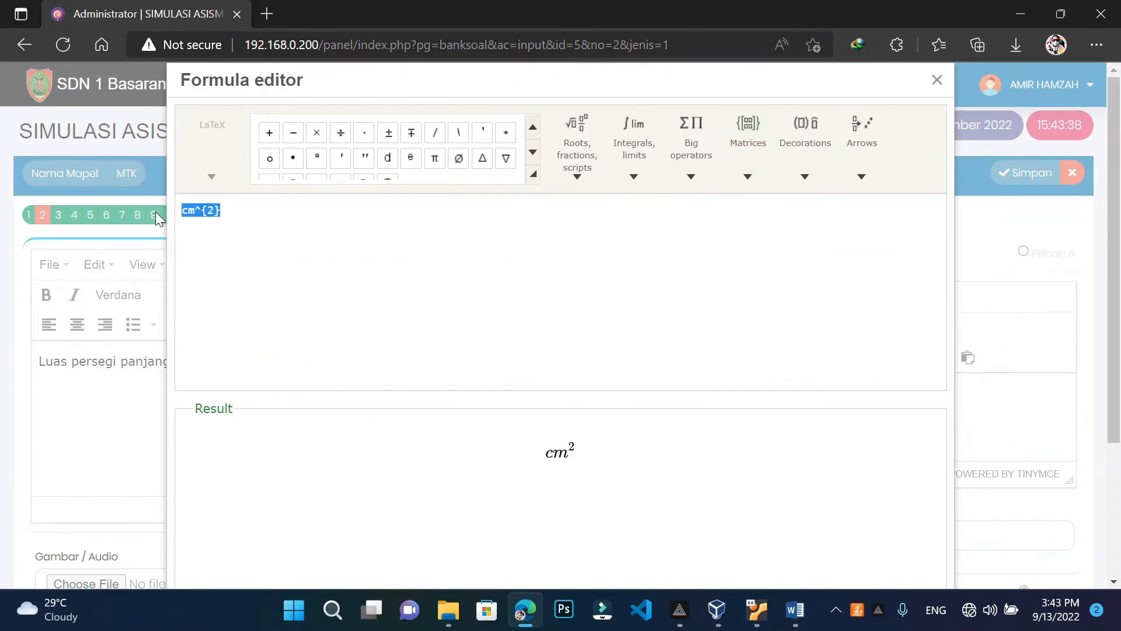
pyautogui.scroll(-2, 508, 95)
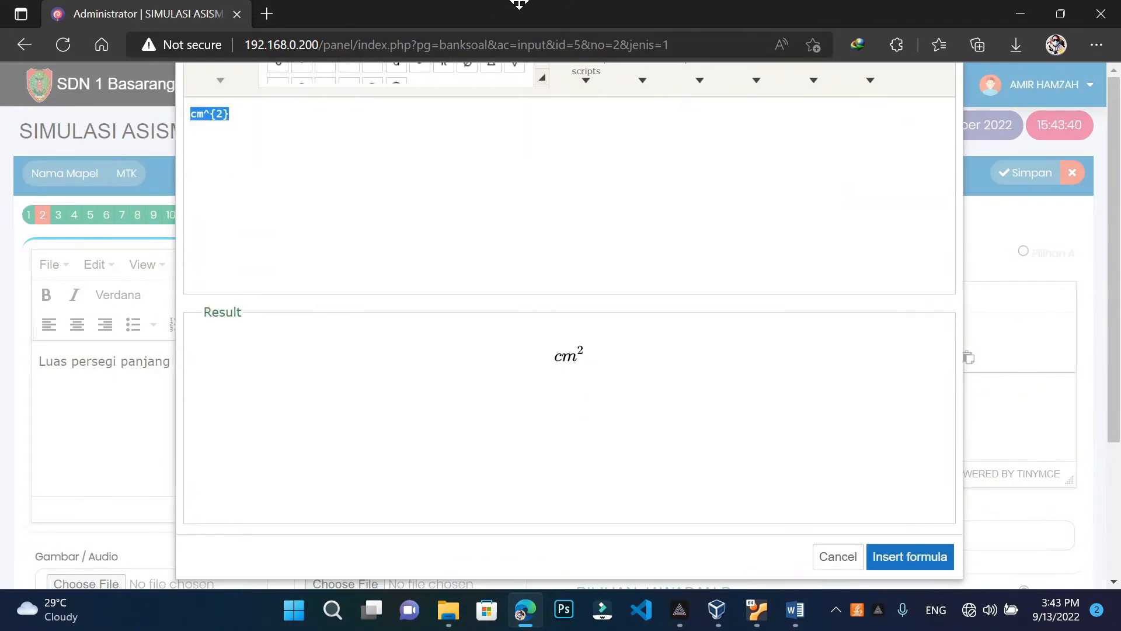
pyautogui.click(911, 557)
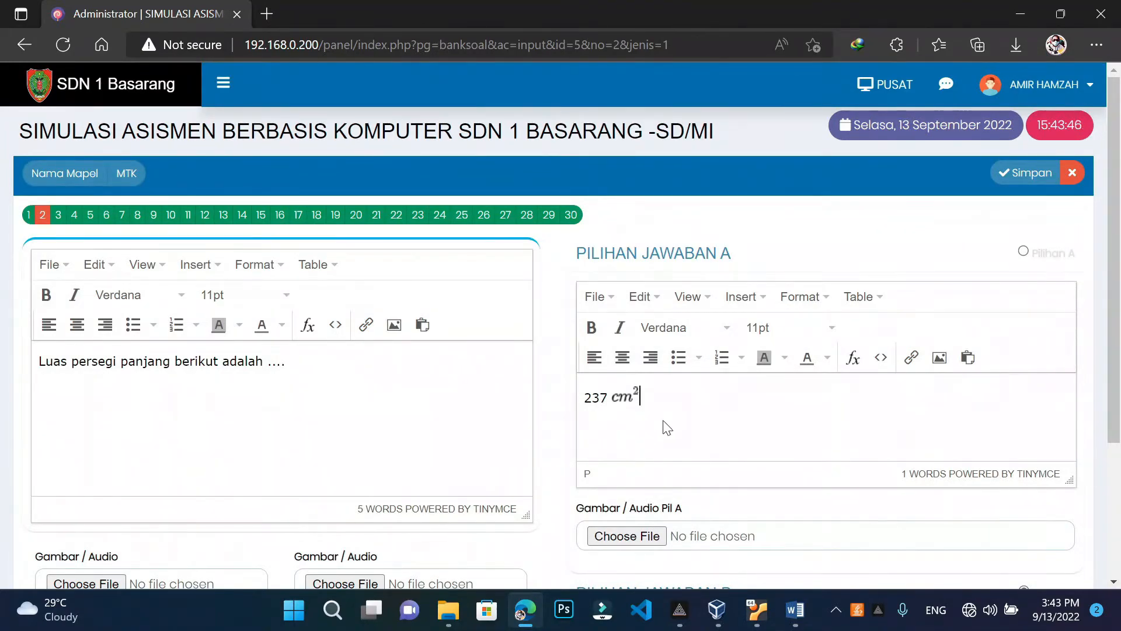
# Check the Word template, then insert the pasted cm^{2} formula into answer B
pyautogui.scroll(-3, 667, 427)
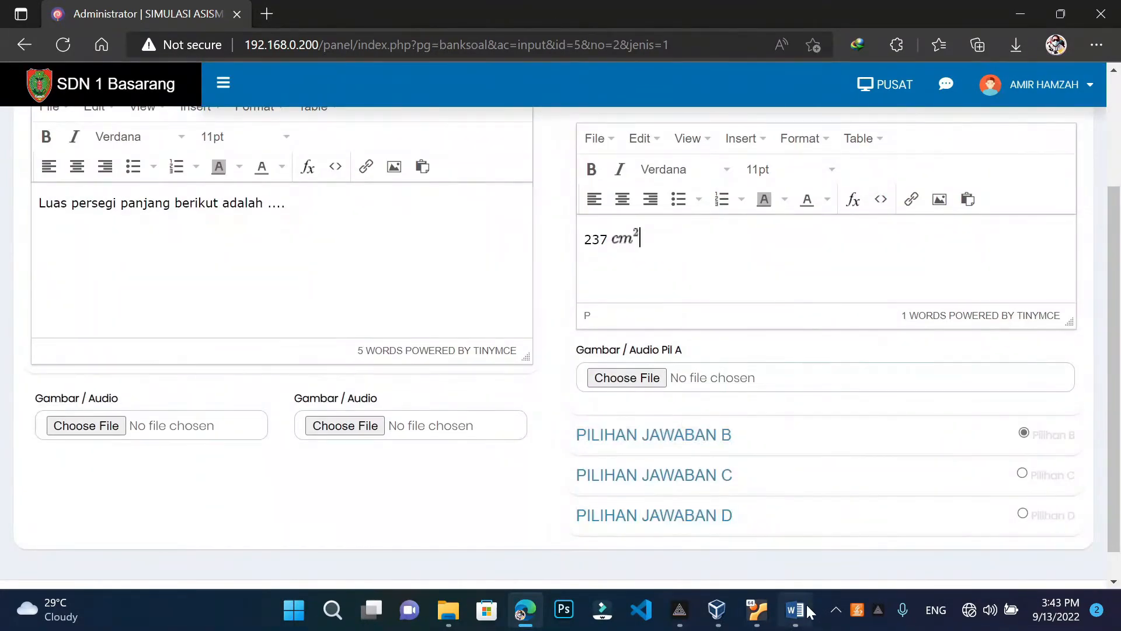
pyautogui.click(808, 610)
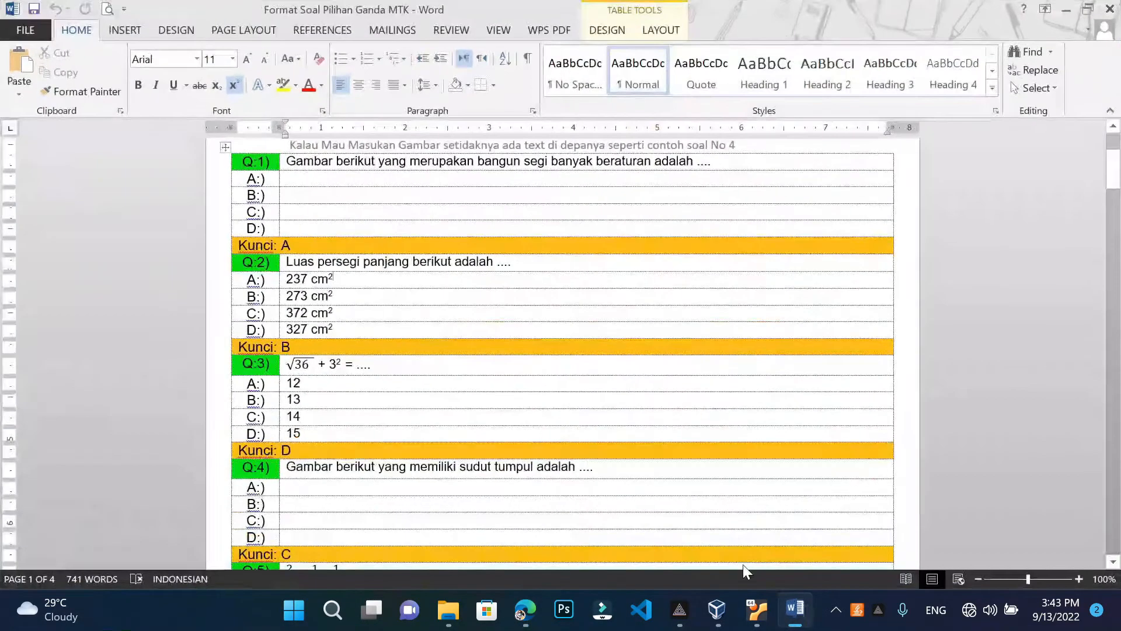
pyautogui.click(1066, 10)
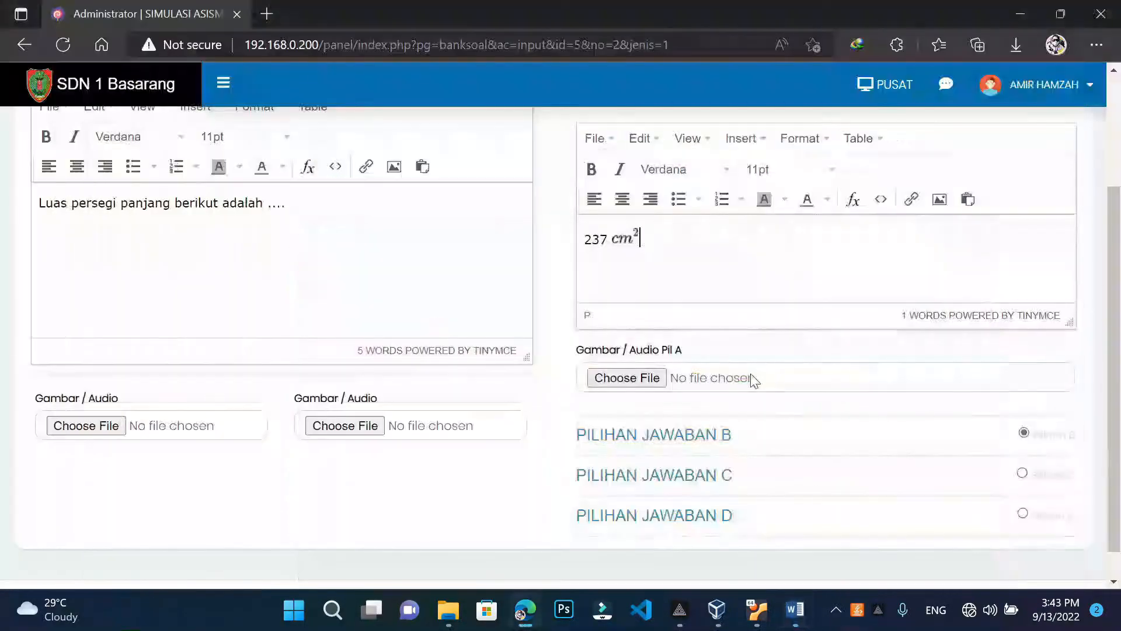
pyautogui.click(699, 438)
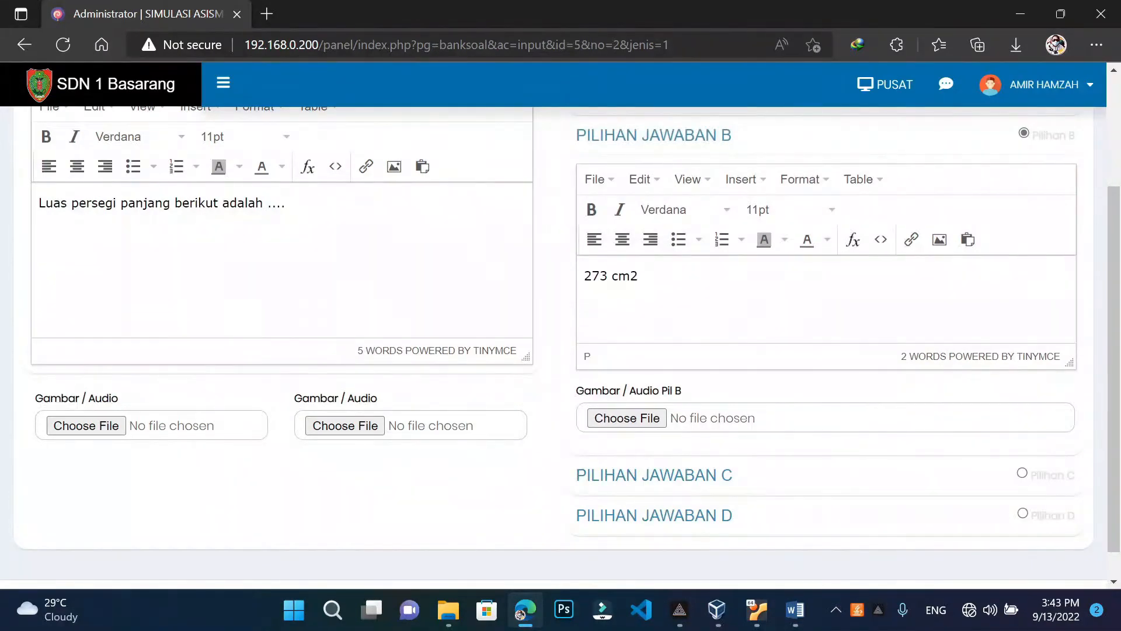
pyautogui.click(853, 239)
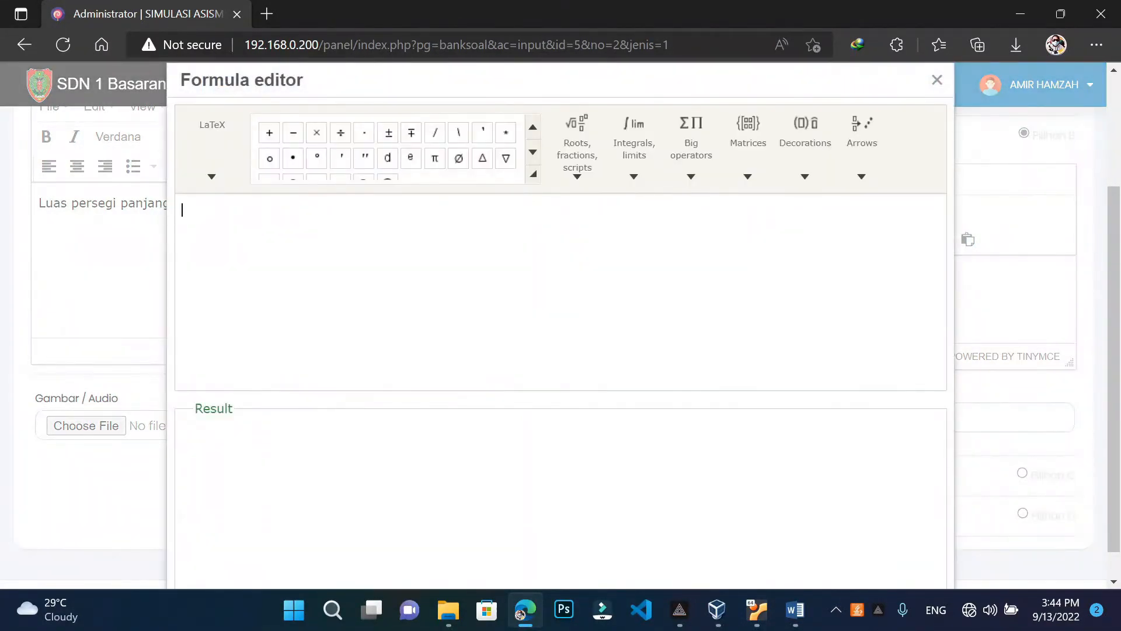
pyautogui.rightClick(217, 227)
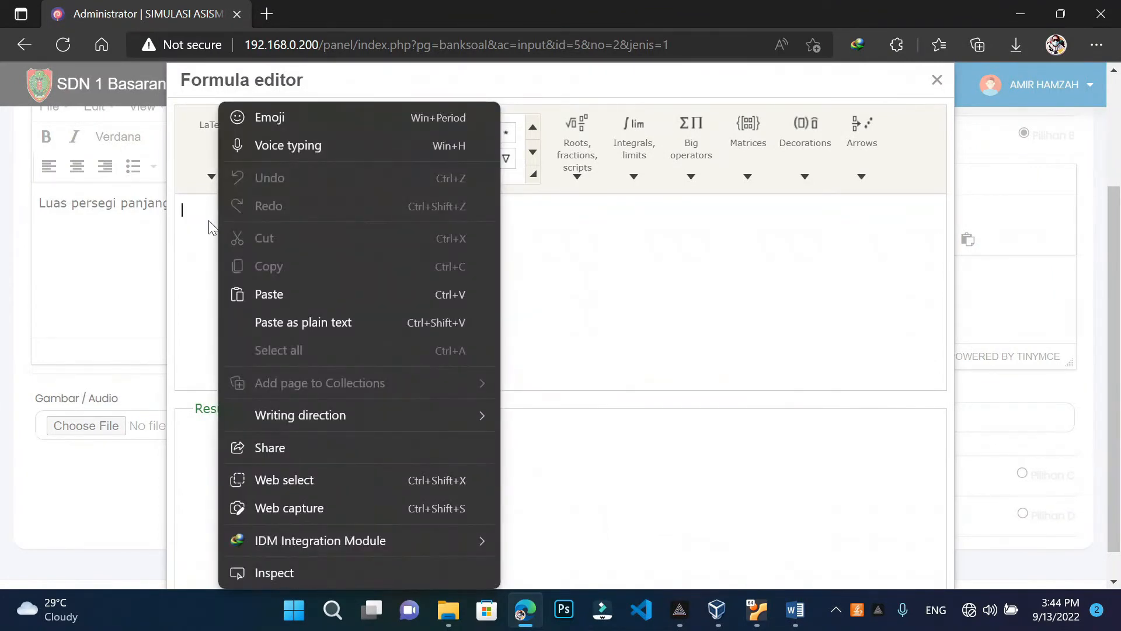
pyautogui.click(271, 293)
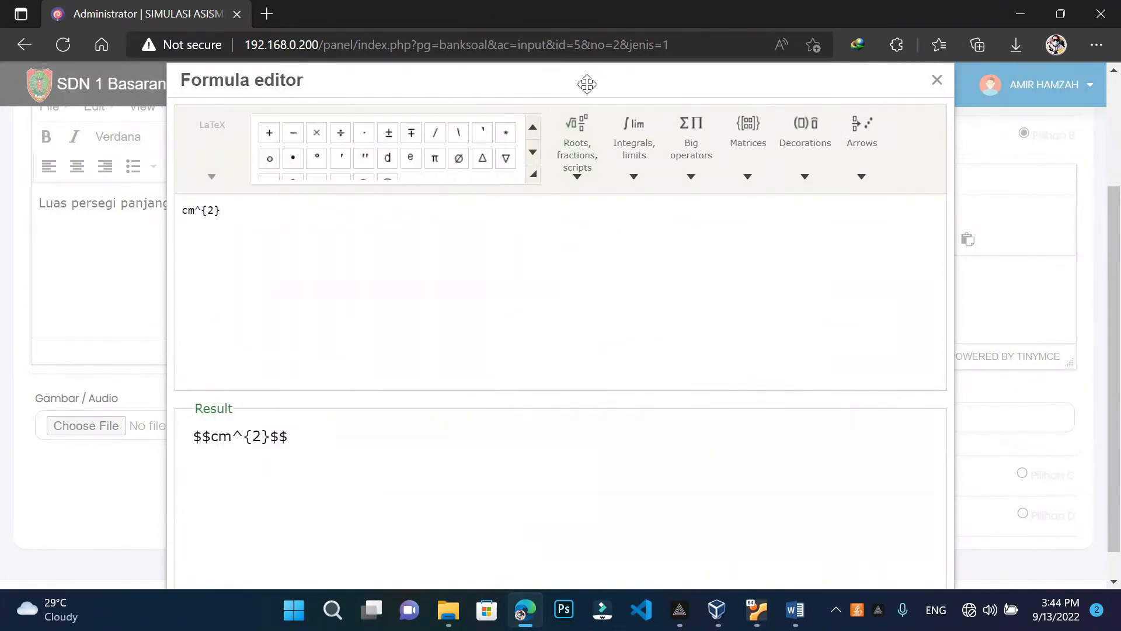
pyautogui.moveTo(584, 82); pyautogui.dragTo(609, 3)
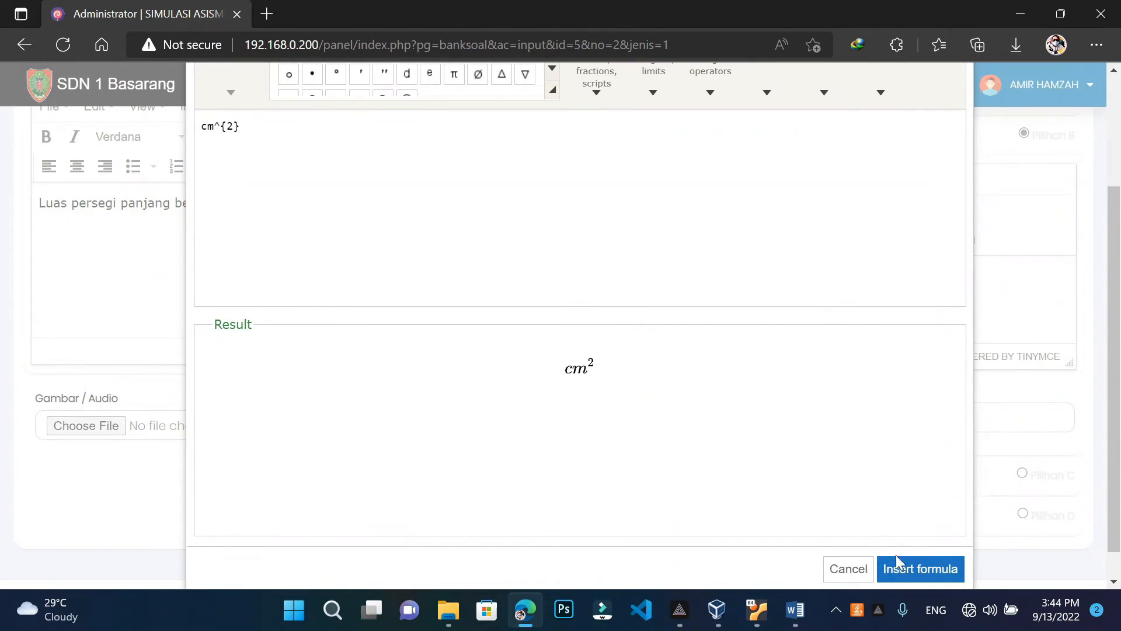
pyautogui.click(902, 568)
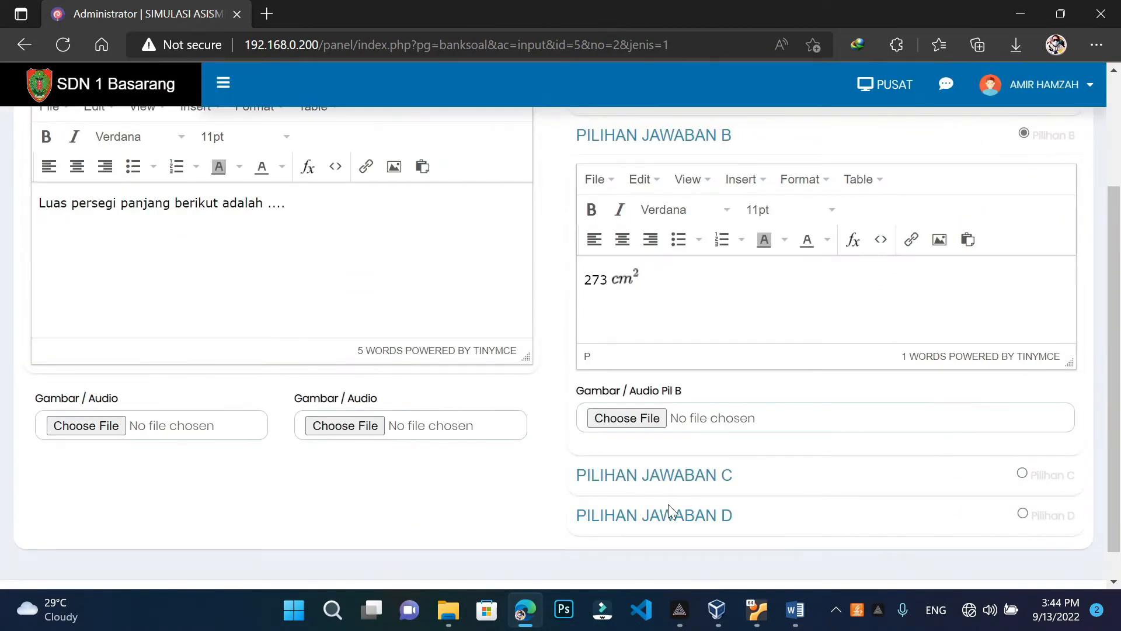
# Add the cm^{2} formula after 372 in answer C
pyautogui.click(640, 480)
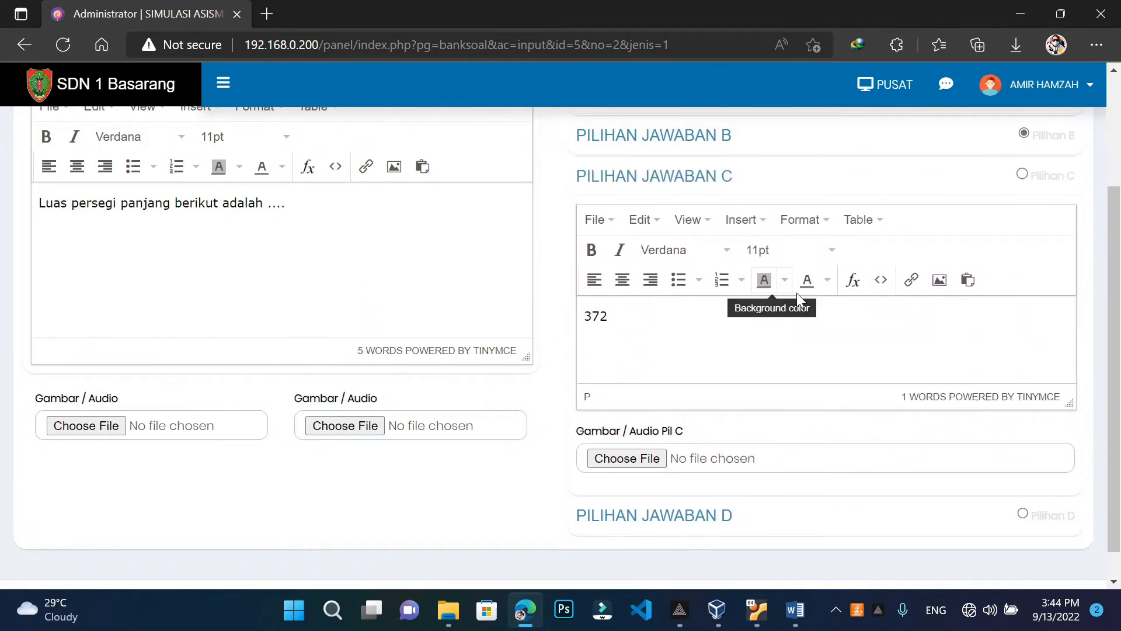
pyautogui.click(853, 279)
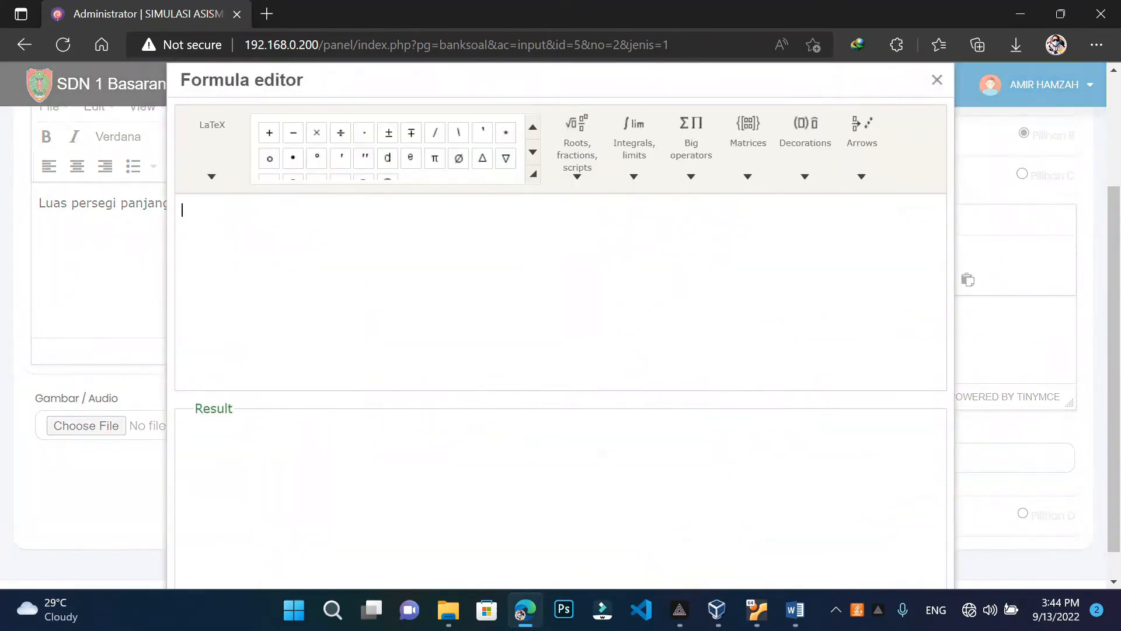
pyautogui.hotkey('ctrl', 'v')
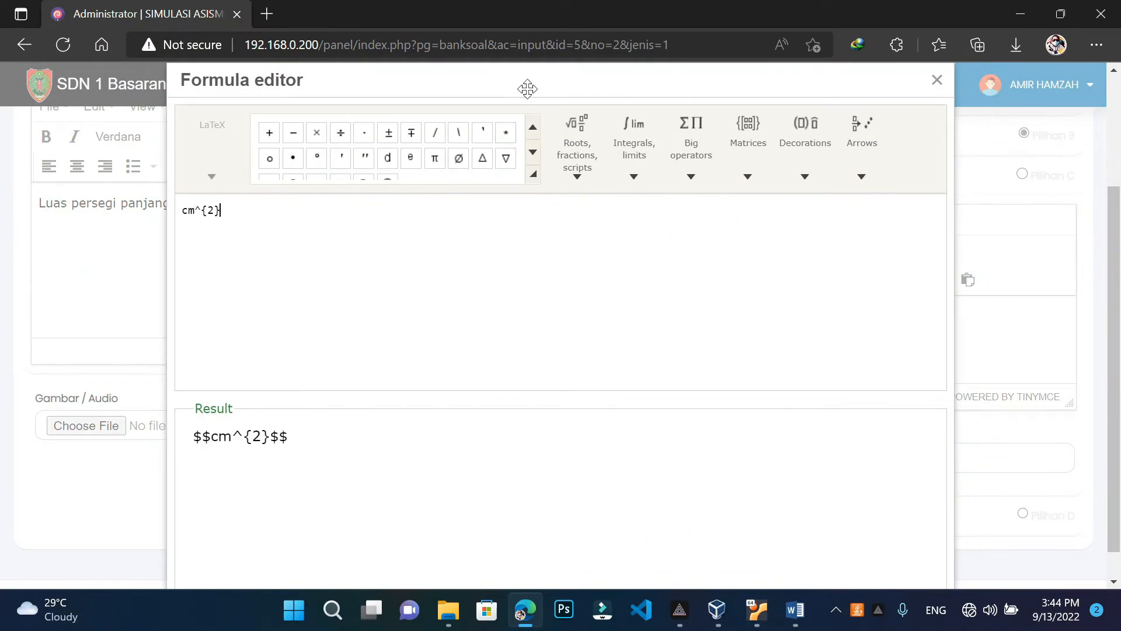
pyautogui.moveTo(528, 89); pyautogui.dragTo(537, 1)
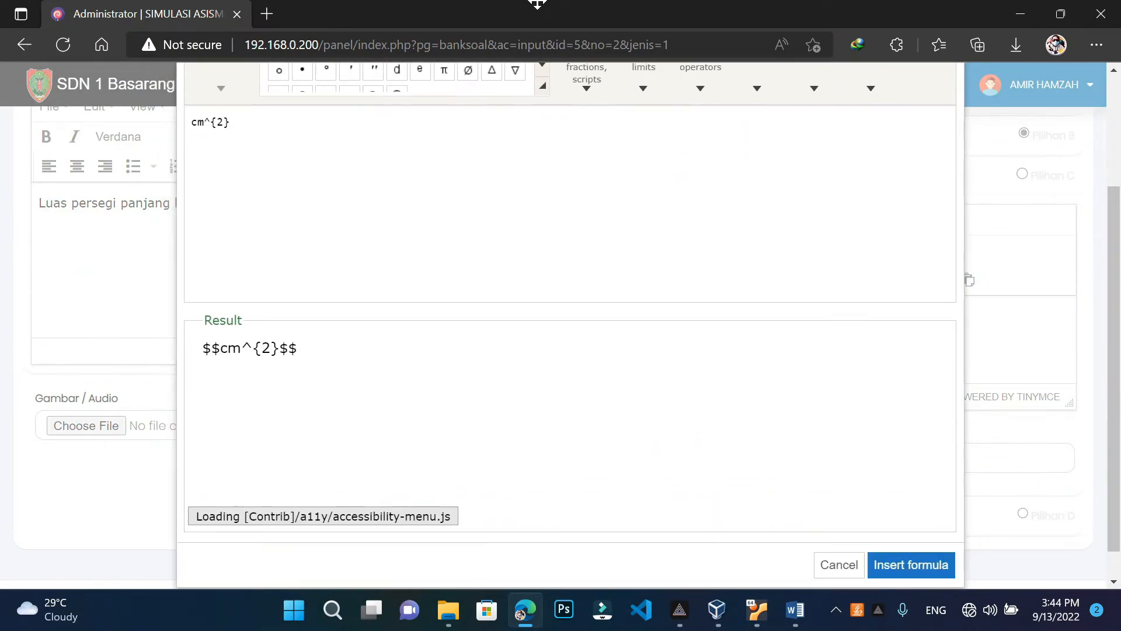
pyautogui.click(934, 564)
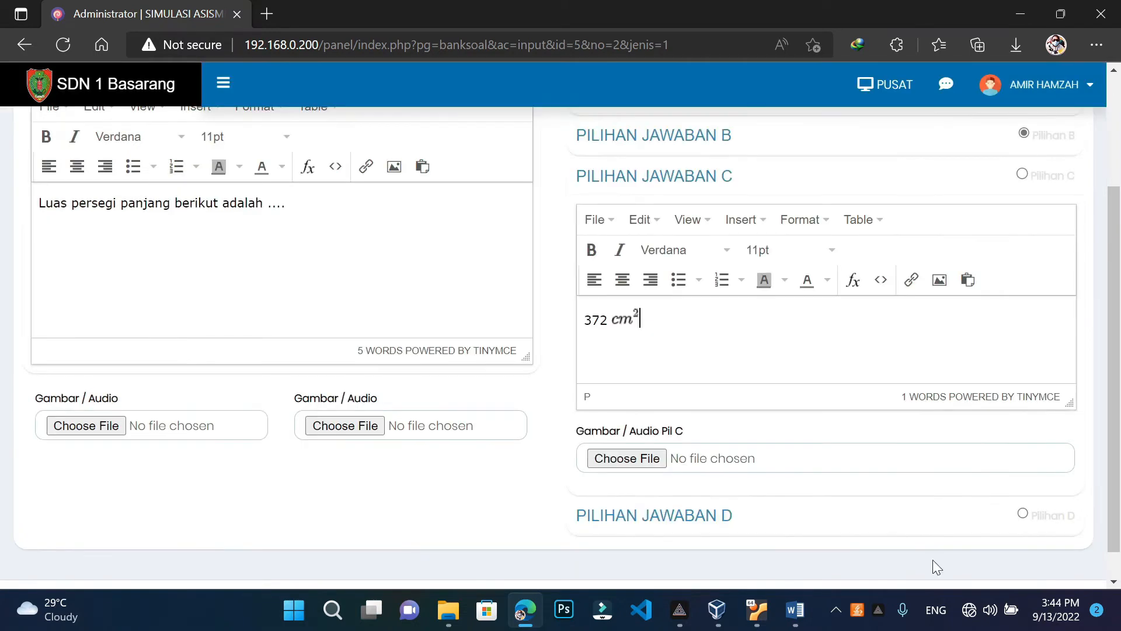
# Change answer D's unit from cm2 to cm^{2}, making it 327 cm²
pyautogui.click(667, 503)
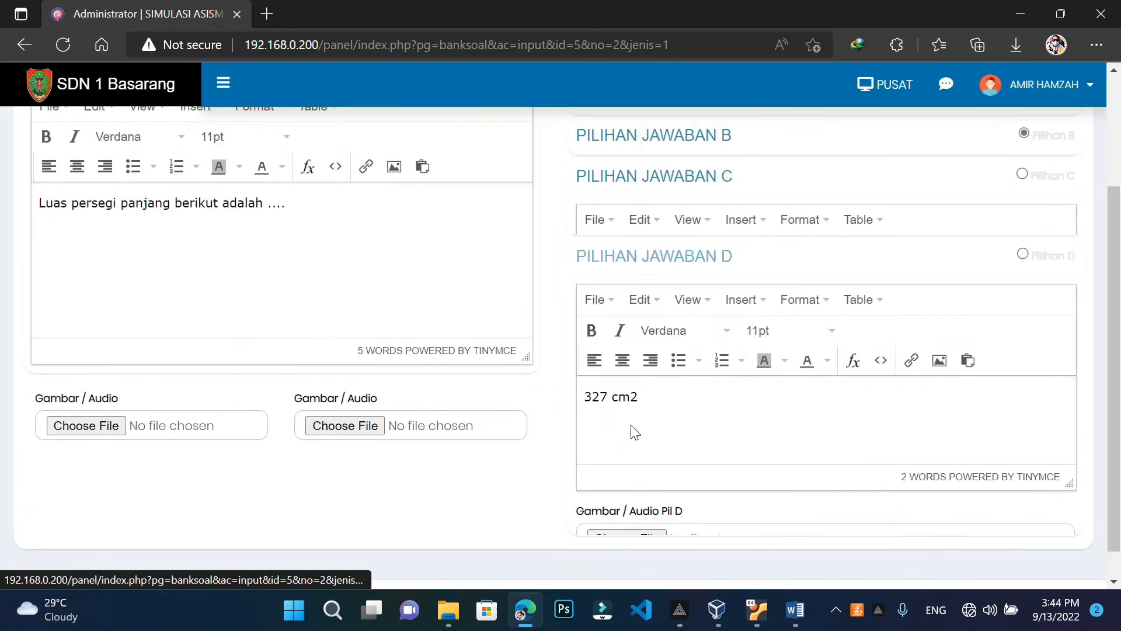
pyautogui.click(677, 374)
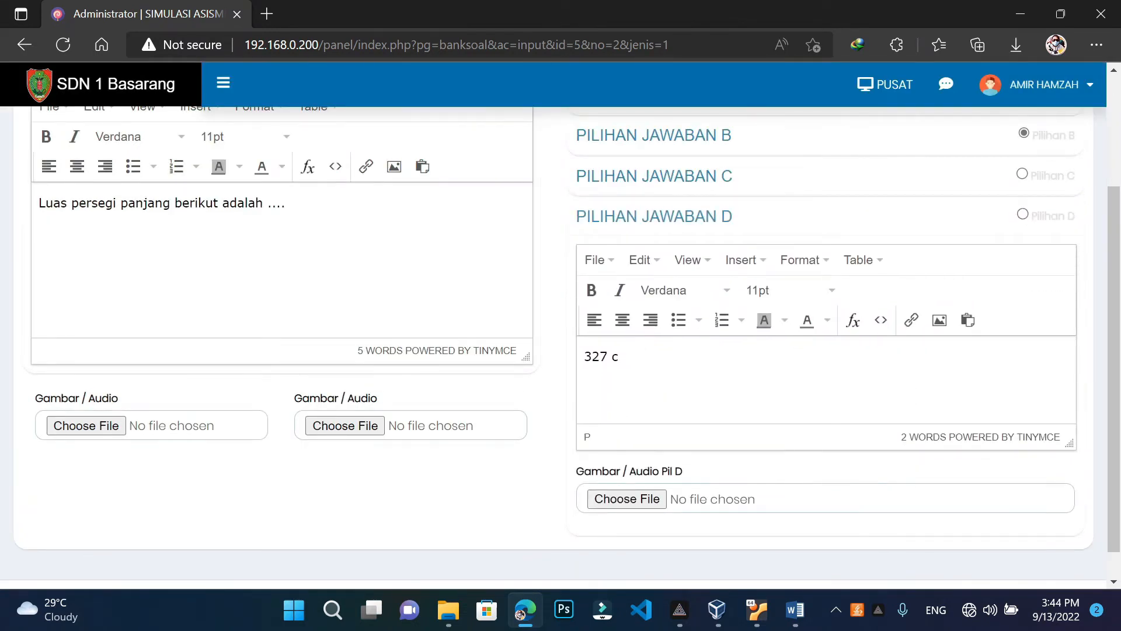
pyautogui.write('cm^{2}')
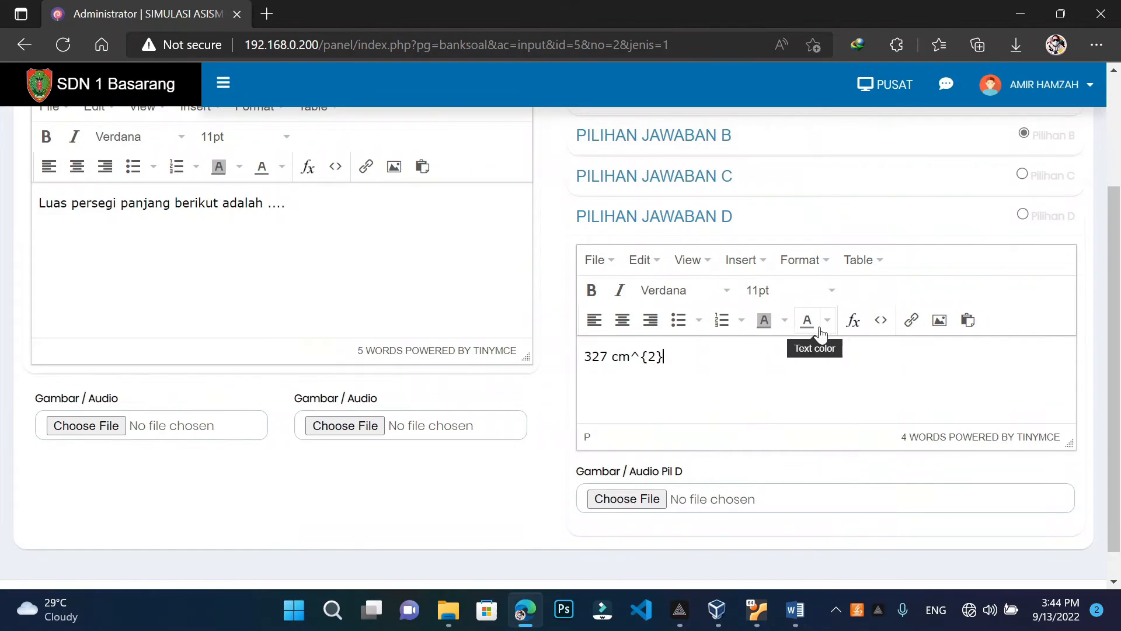
pyautogui.scroll(3, 806, 333)
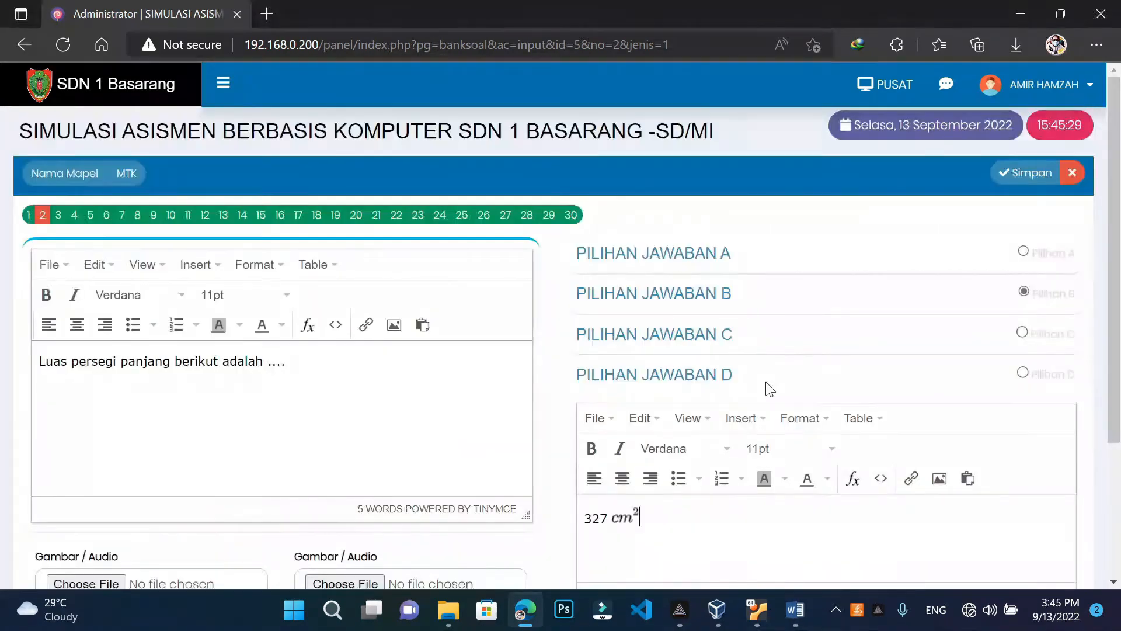
# Save question 2 and return to the MTK question list
pyautogui.click(1023, 176)
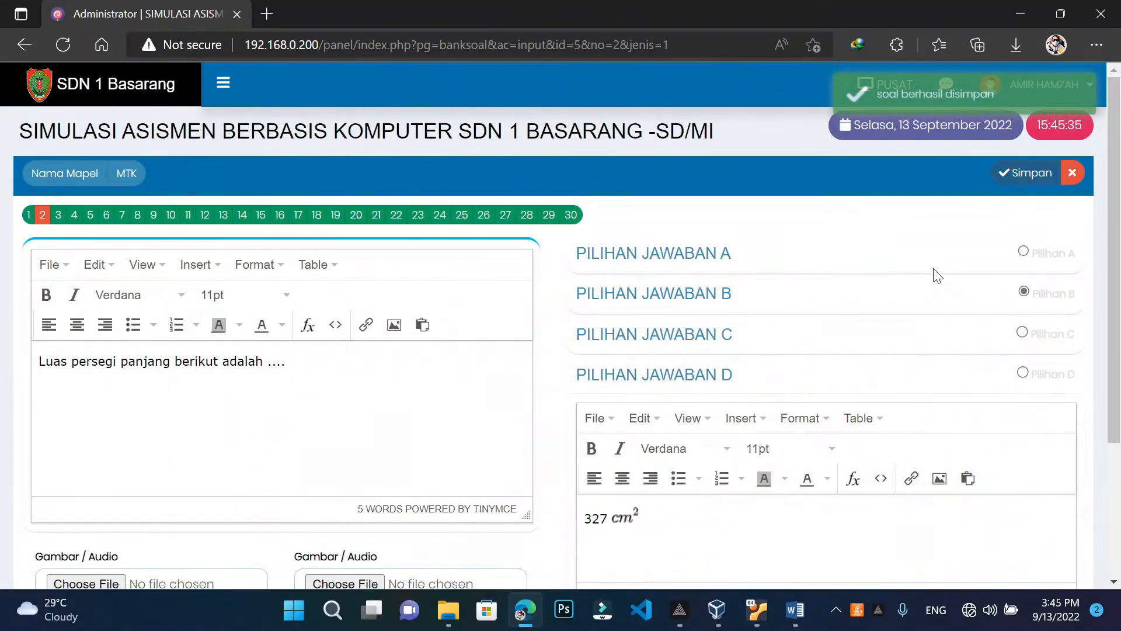
pyautogui.click(1072, 173)
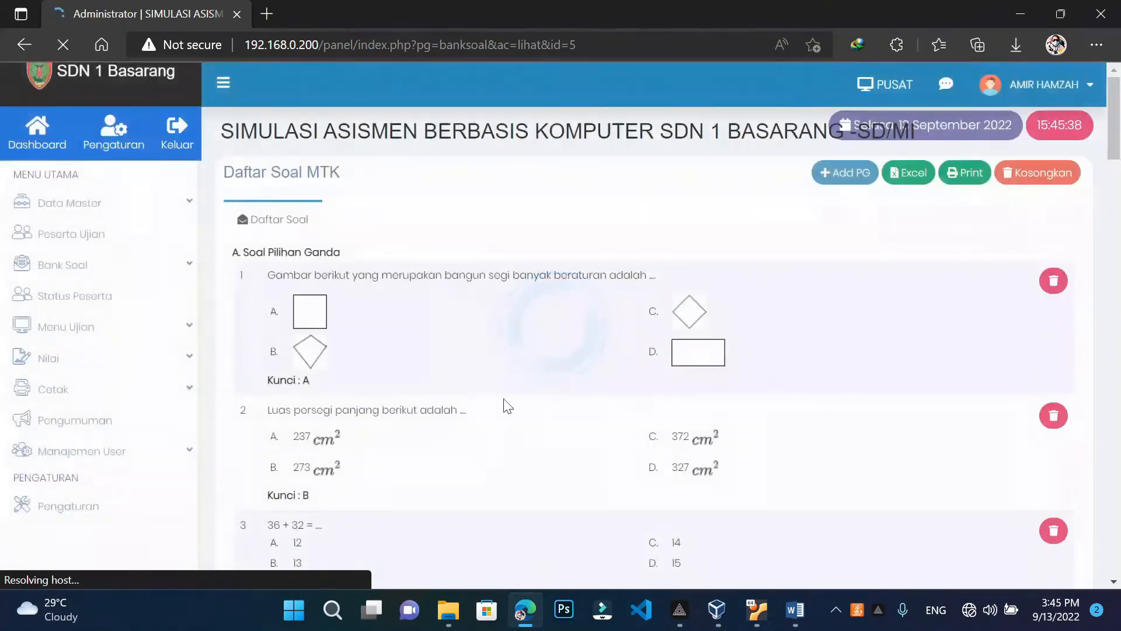
pyautogui.scroll(-2, 471, 405)
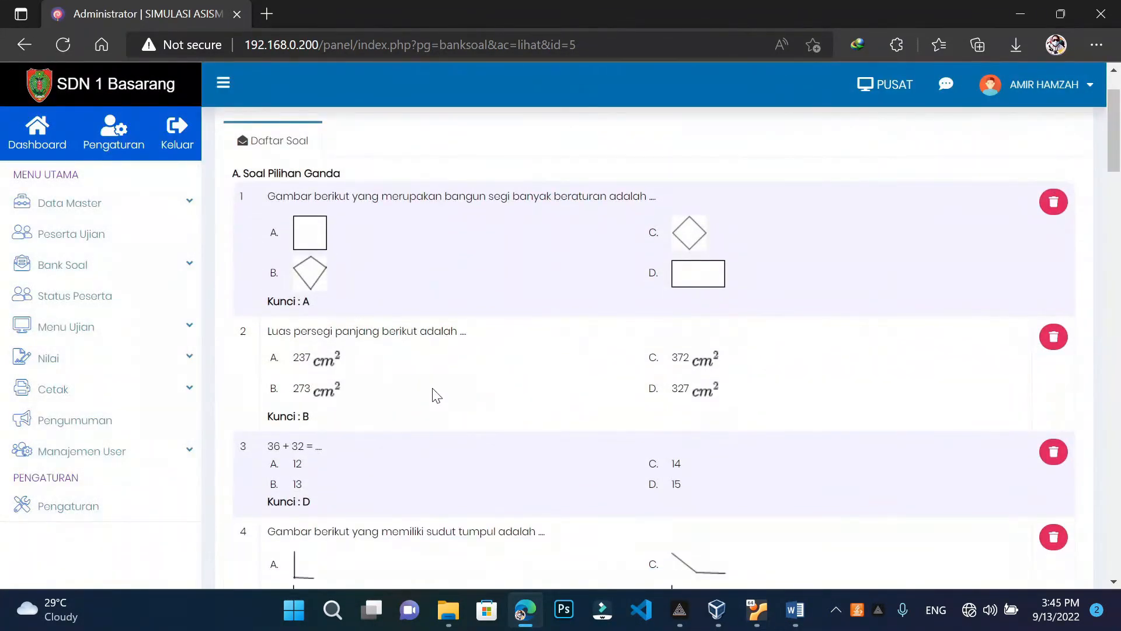
# Bring up the Word template to compare question 2's answers
pyautogui.moveTo(796, 608)
pyautogui.click(795, 536)
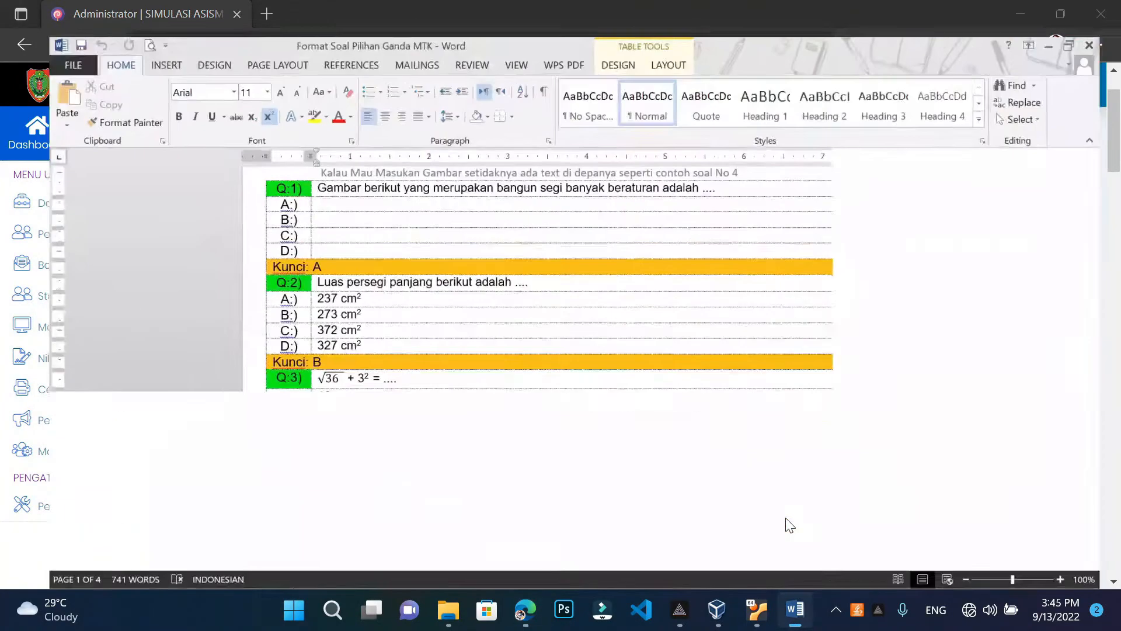
pyautogui.scroll(-1, 332, 236)
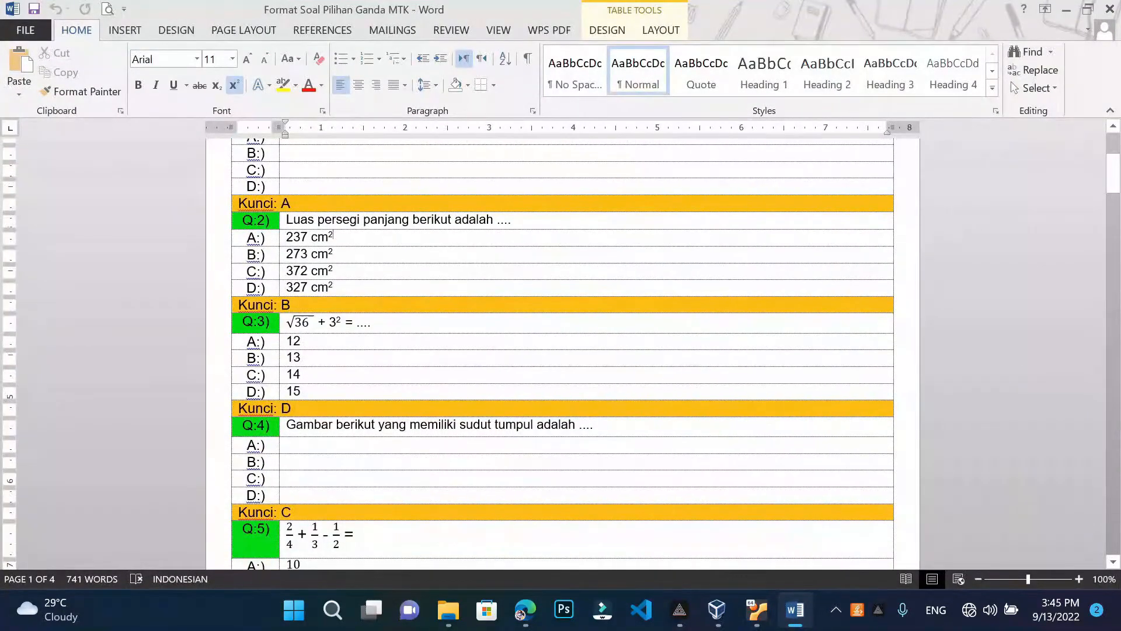
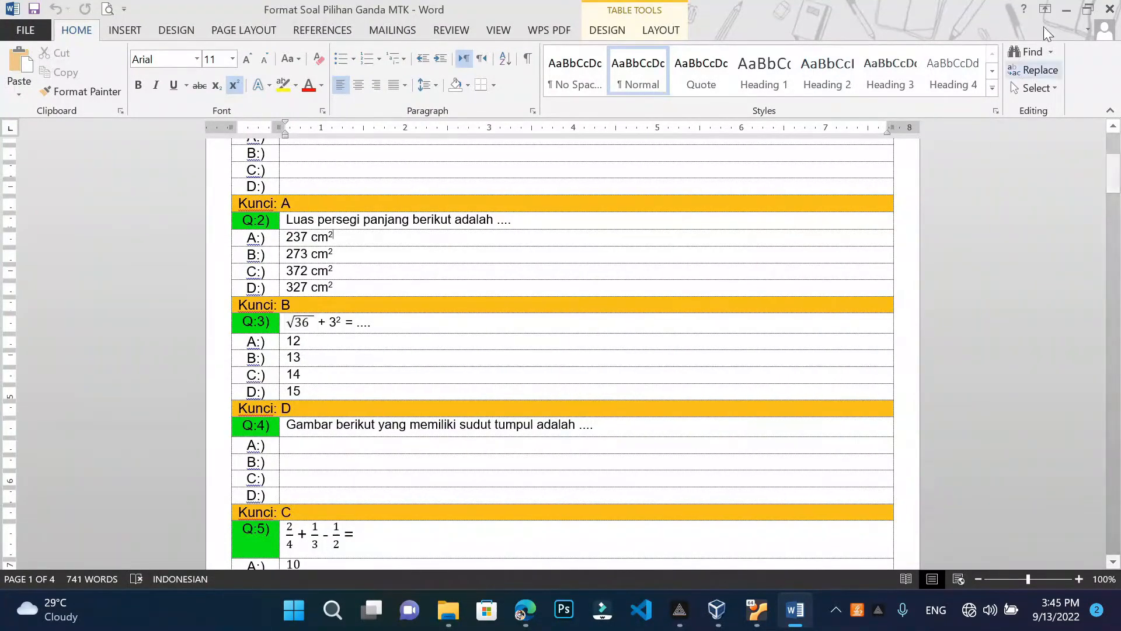
# Minimize Word and open the MTK question edit page with Add PG
pyautogui.click(1067, 12)
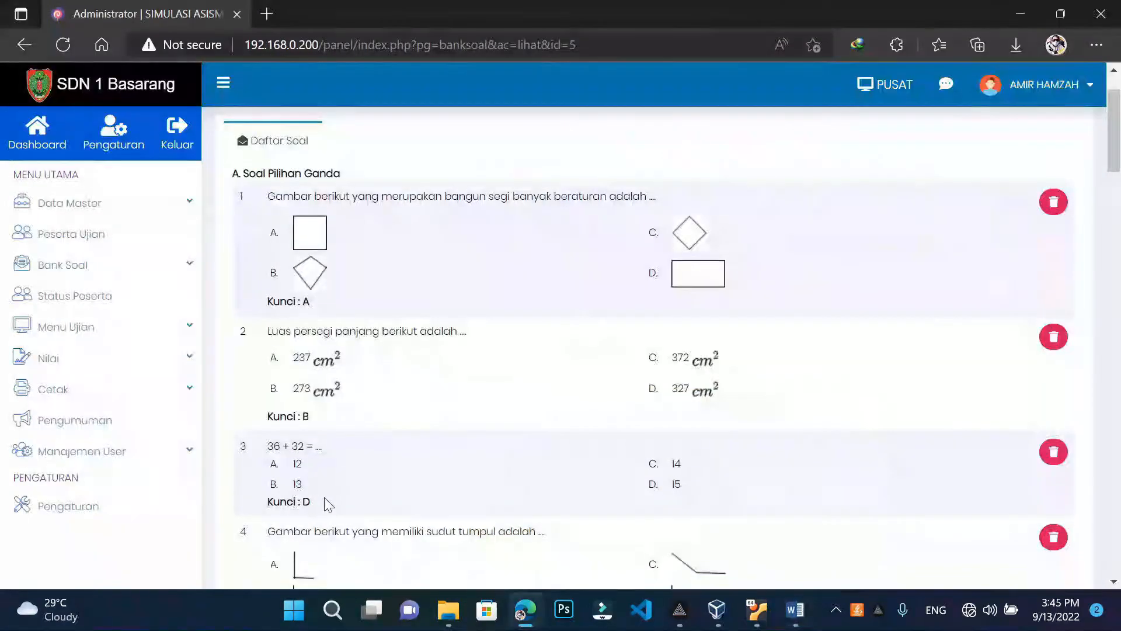
pyautogui.scroll(-4, 453, 486)
pyautogui.scroll(5, 453, 486)
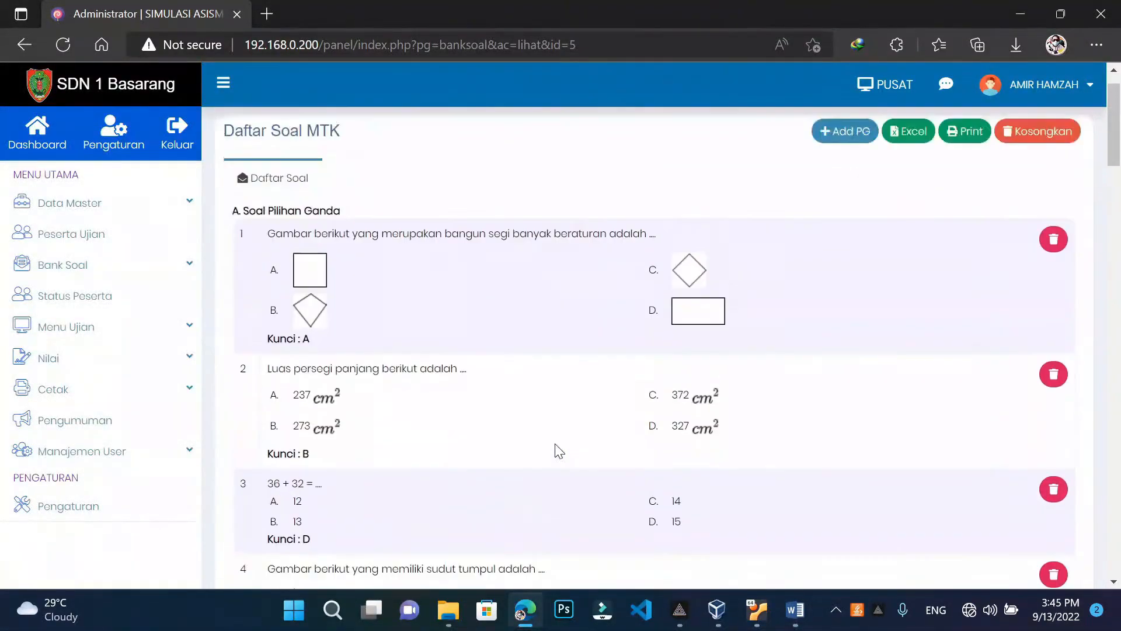
pyautogui.click(875, 171)
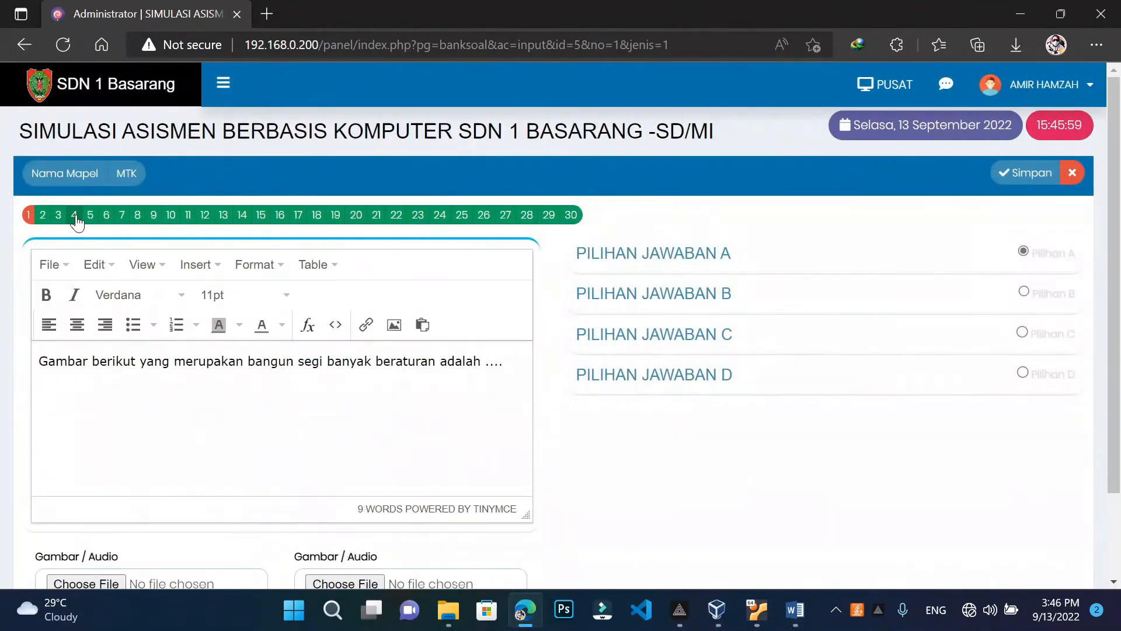
# In question 3, replace the plain 36 with an inserted square-root formula √36
pyautogui.click(58, 217)
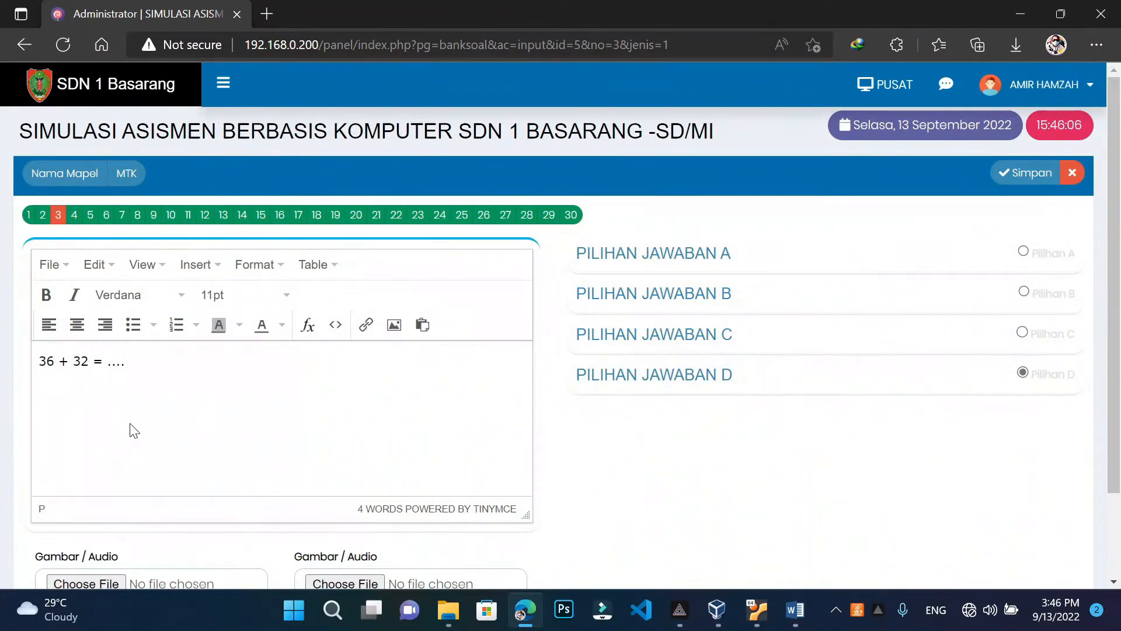
pyautogui.press('BackSpace')
pyautogui.press('BackSpace')
pyautogui.click(308, 326)
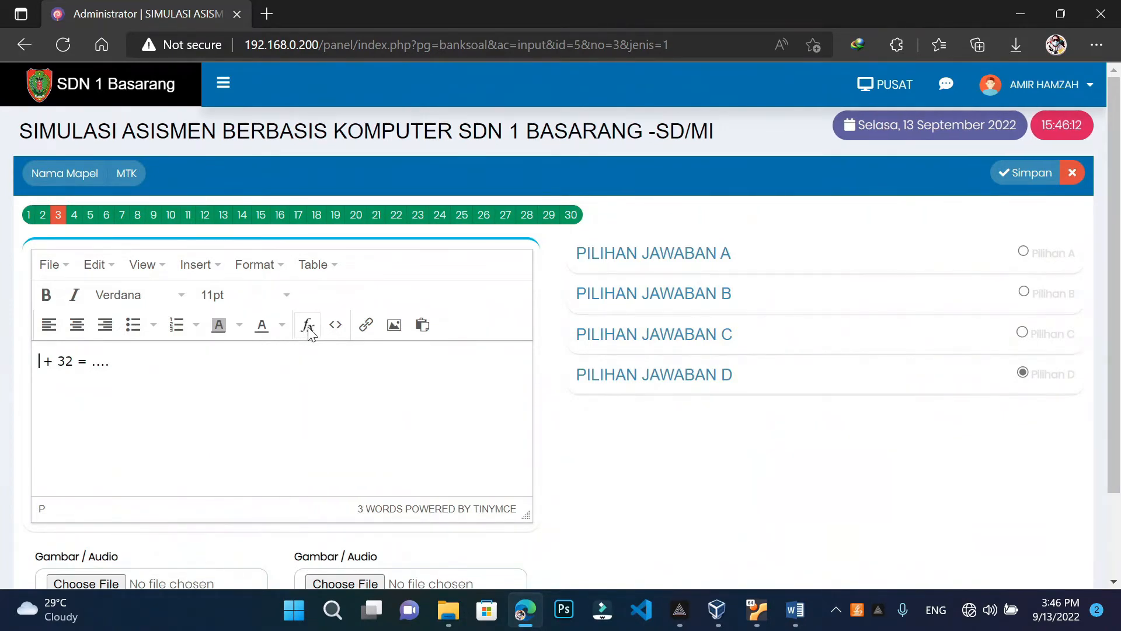
pyautogui.click(634, 175)
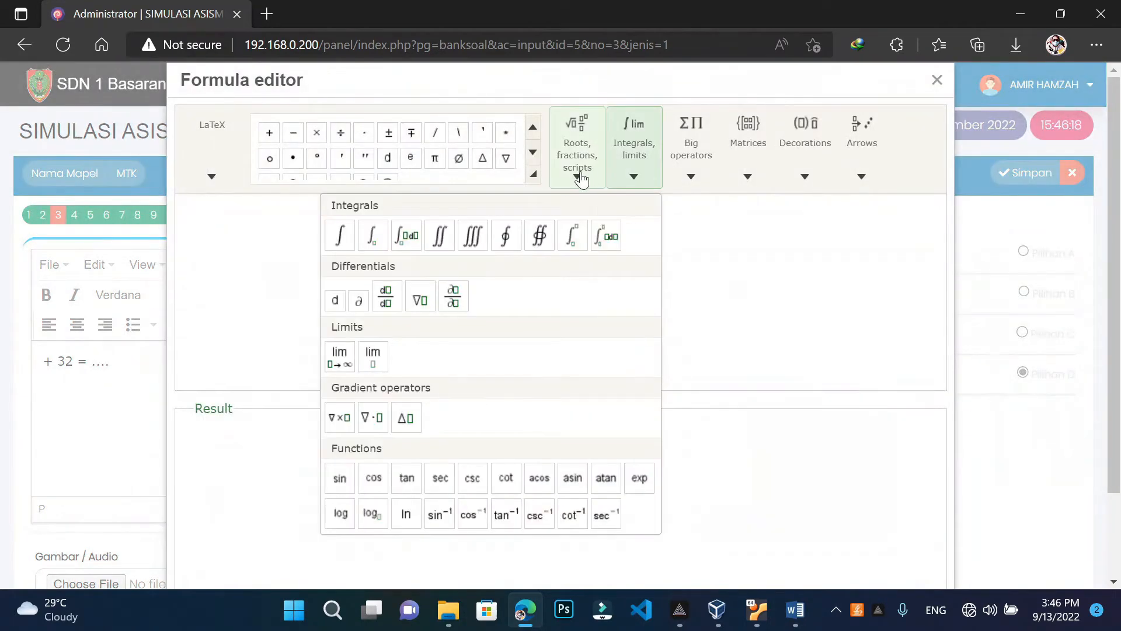
pyautogui.click(574, 182)
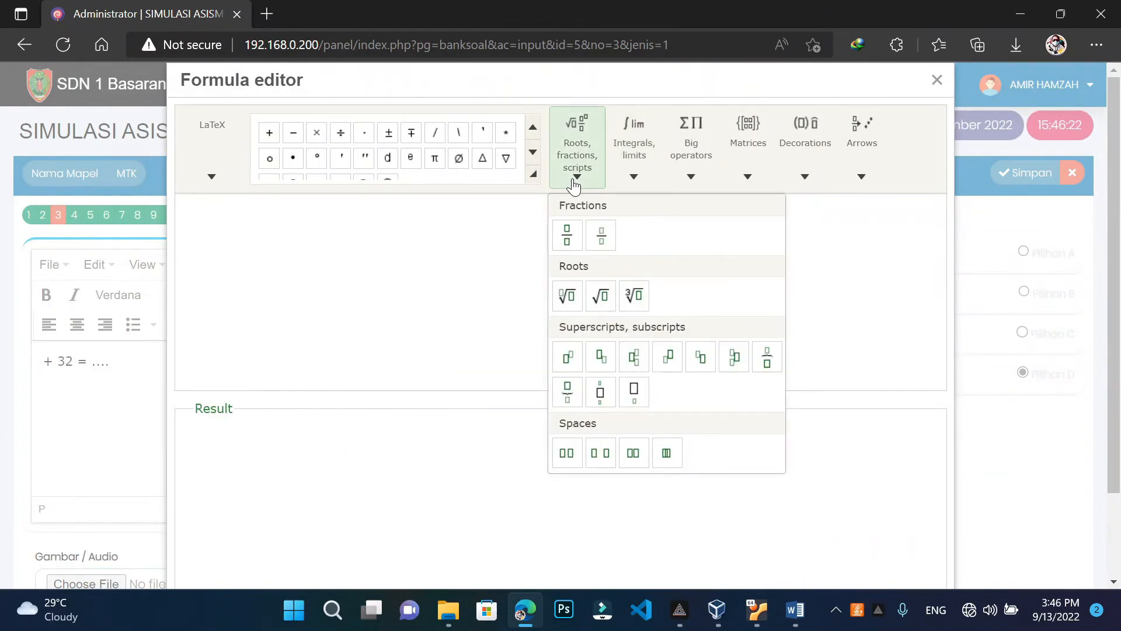
pyautogui.click(601, 297)
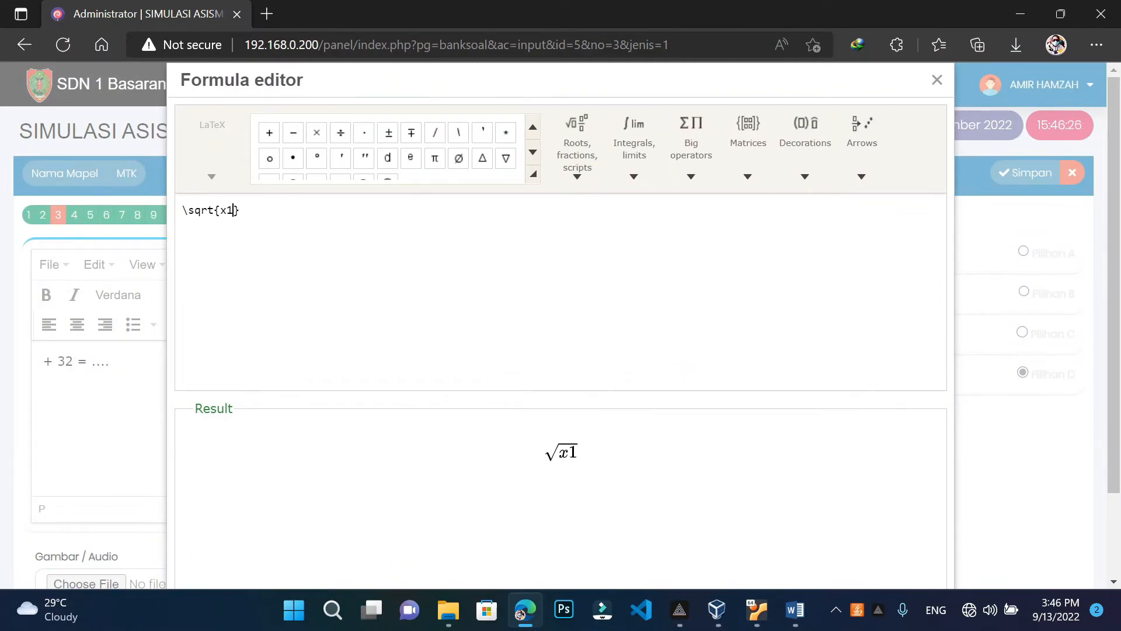
pyautogui.press('BackSpace')
pyautogui.press('BackSpace')
pyautogui.click(795, 610)
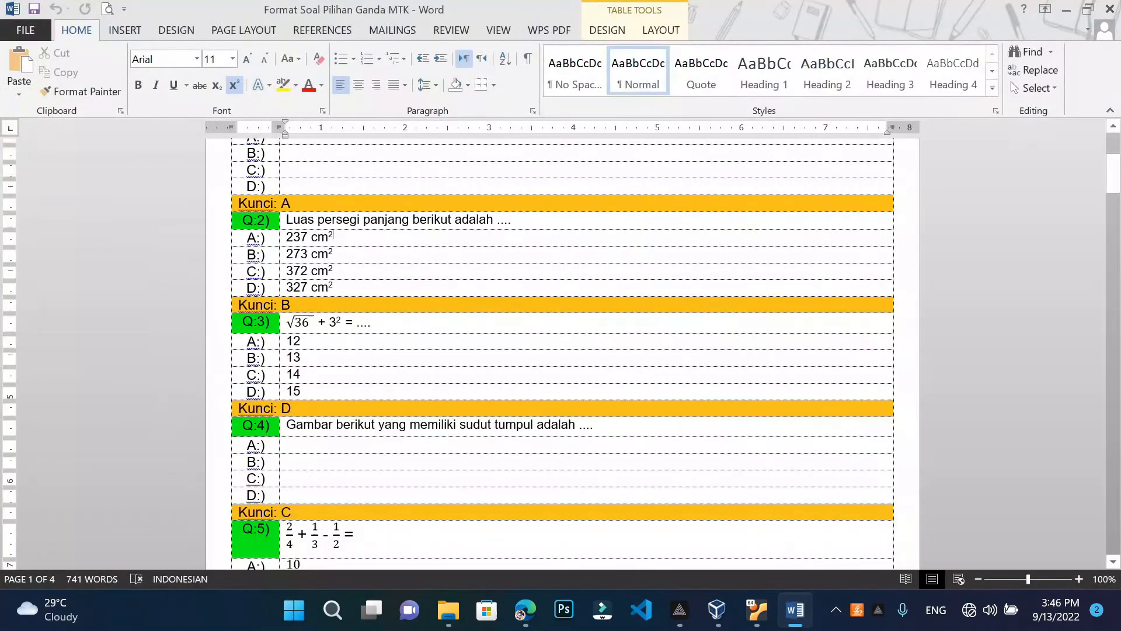
pyautogui.click(1110, 7)
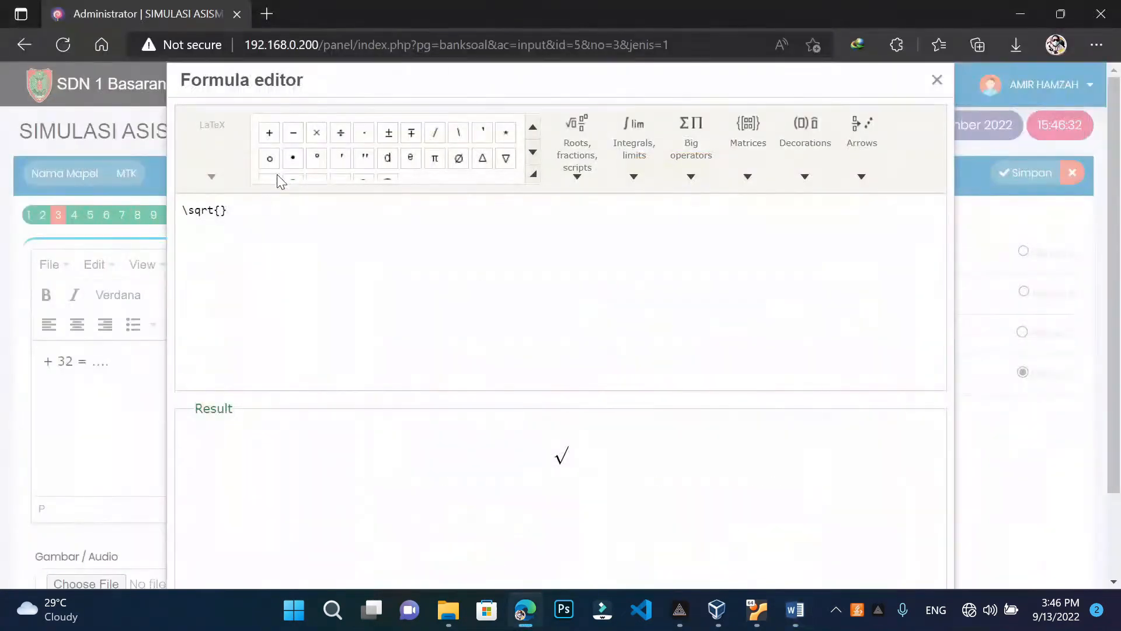
pyautogui.write('36')
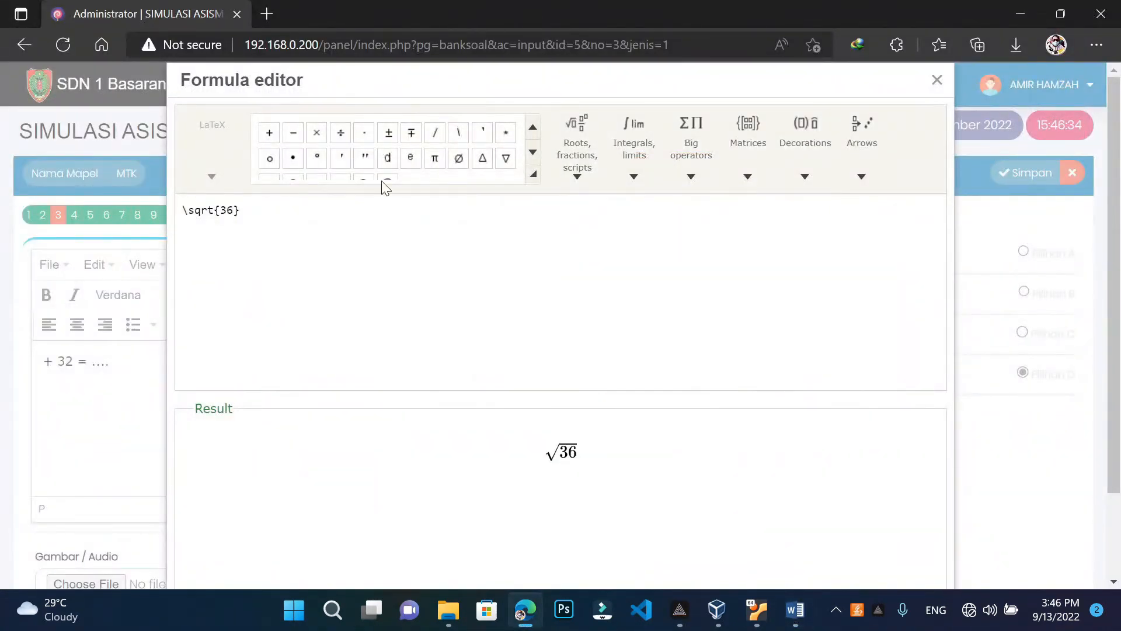
pyautogui.moveTo(643, 75); pyautogui.dragTo(635, 34)
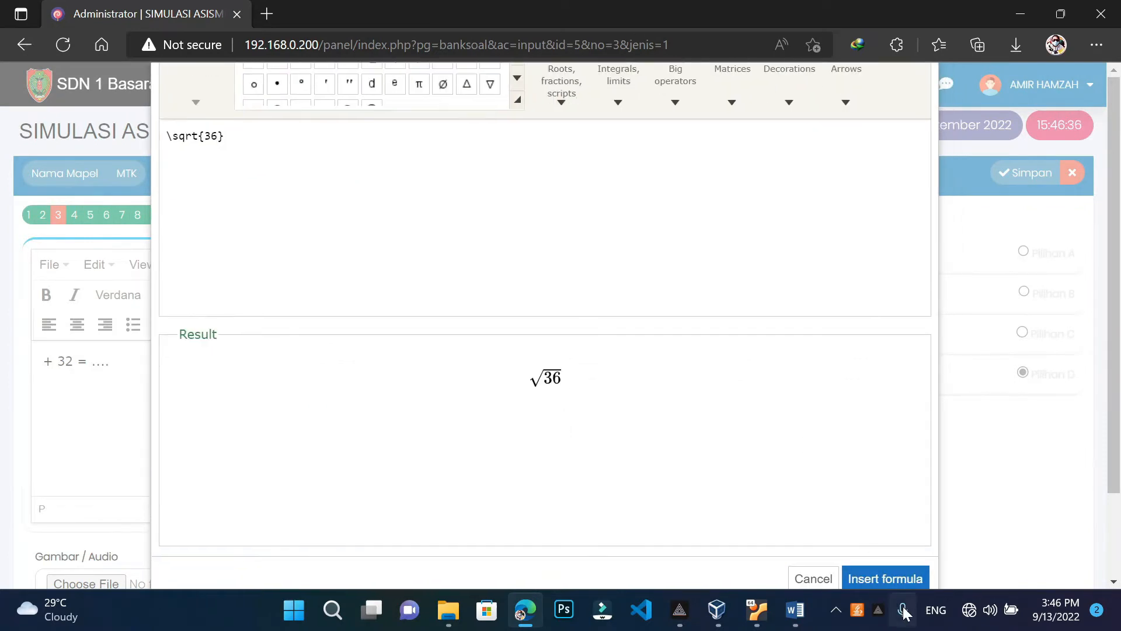
pyautogui.click(911, 579)
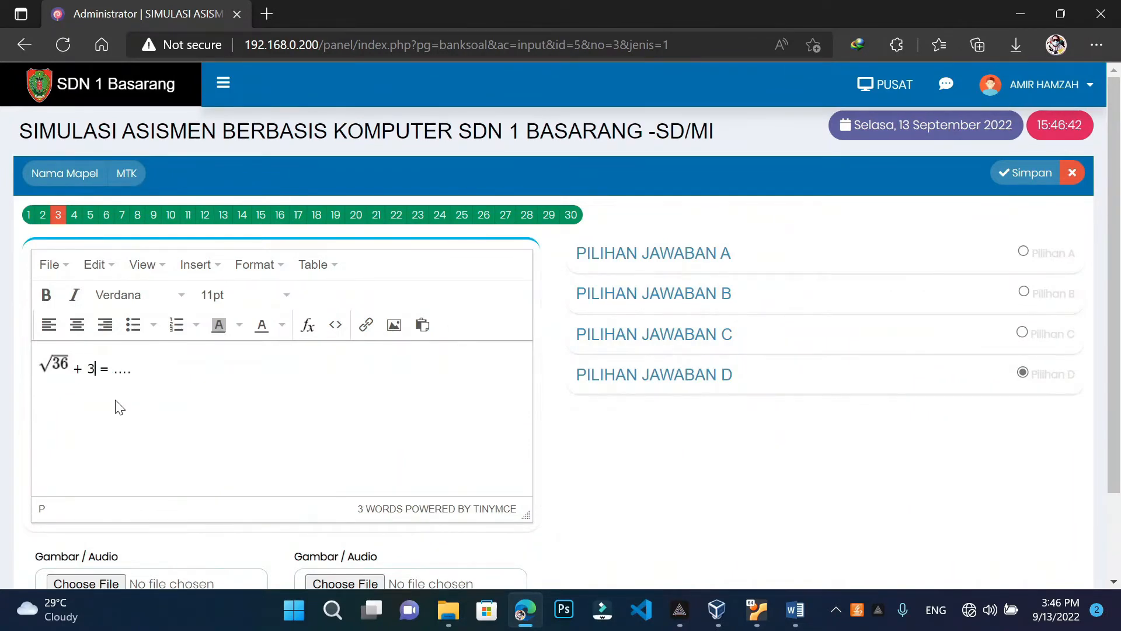
pyautogui.press('BackSpace')
# Build a 32² formula from the exponent template and insert it after √36 +
pyautogui.click(310, 327)
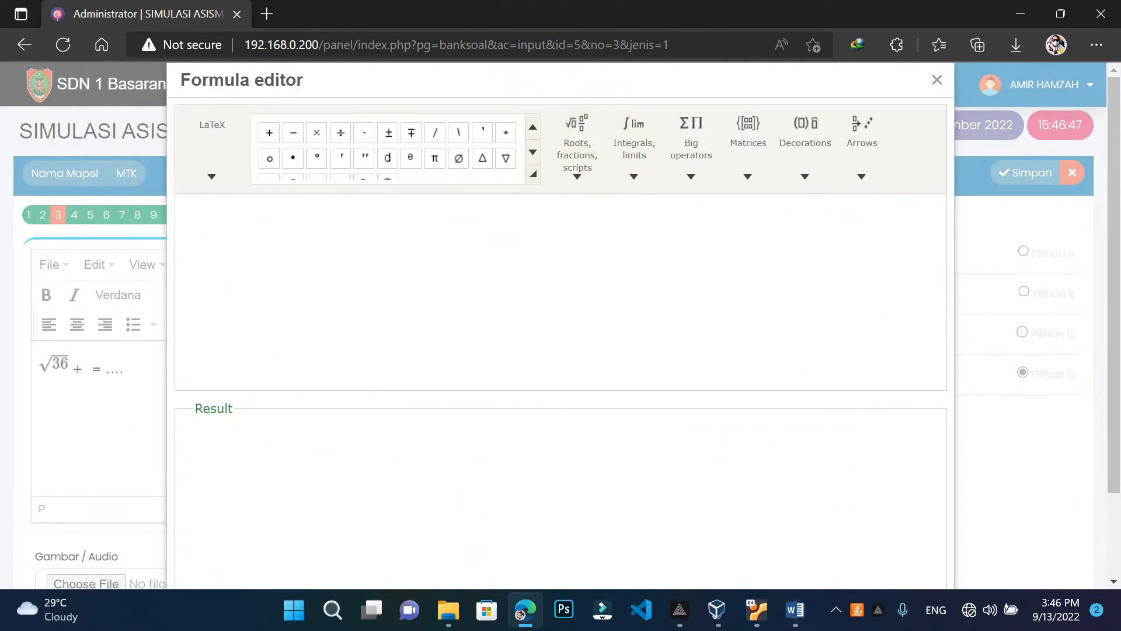
pyautogui.click(623, 180)
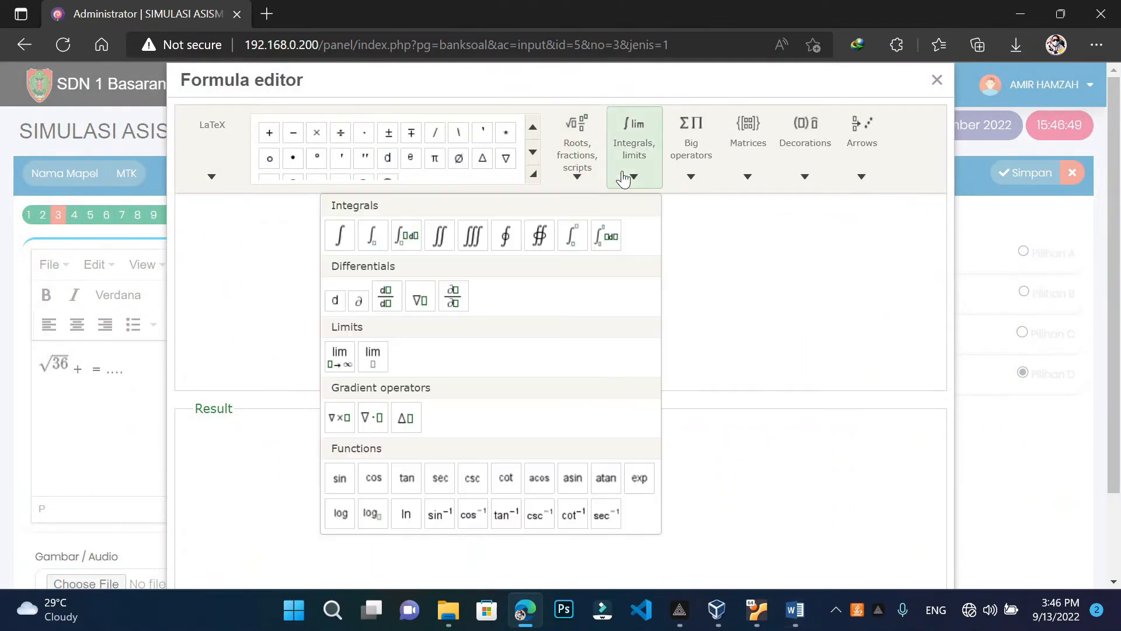
pyautogui.click(441, 516)
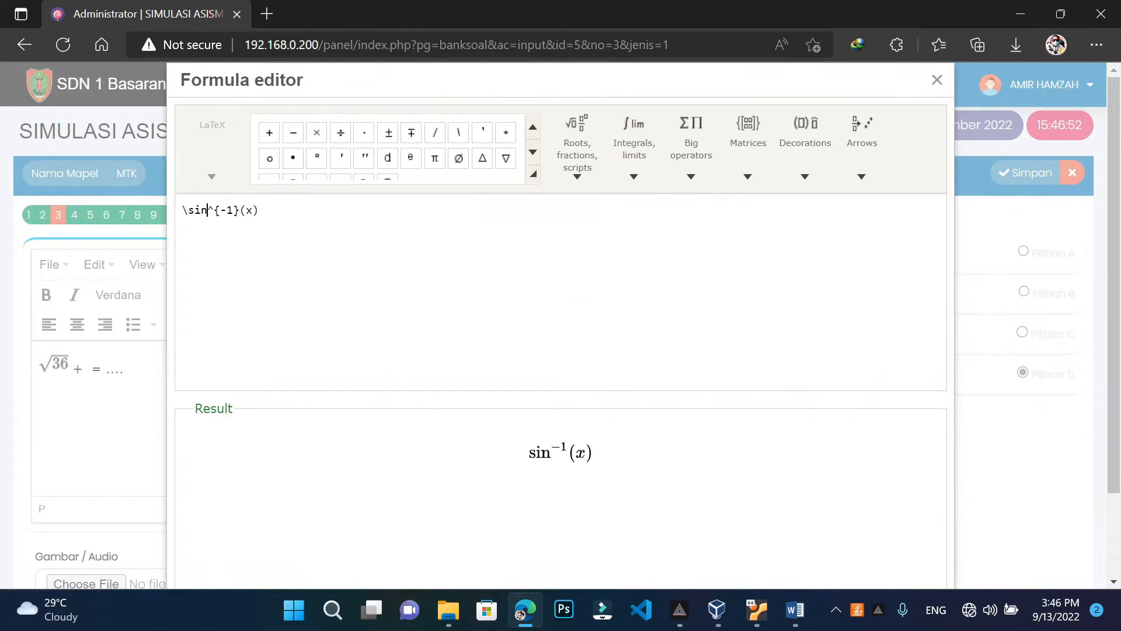
pyautogui.press('BackSpace')
pyautogui.press('BackSpace')
pyautogui.press('BackSpace')
pyautogui.press('BackSpace')
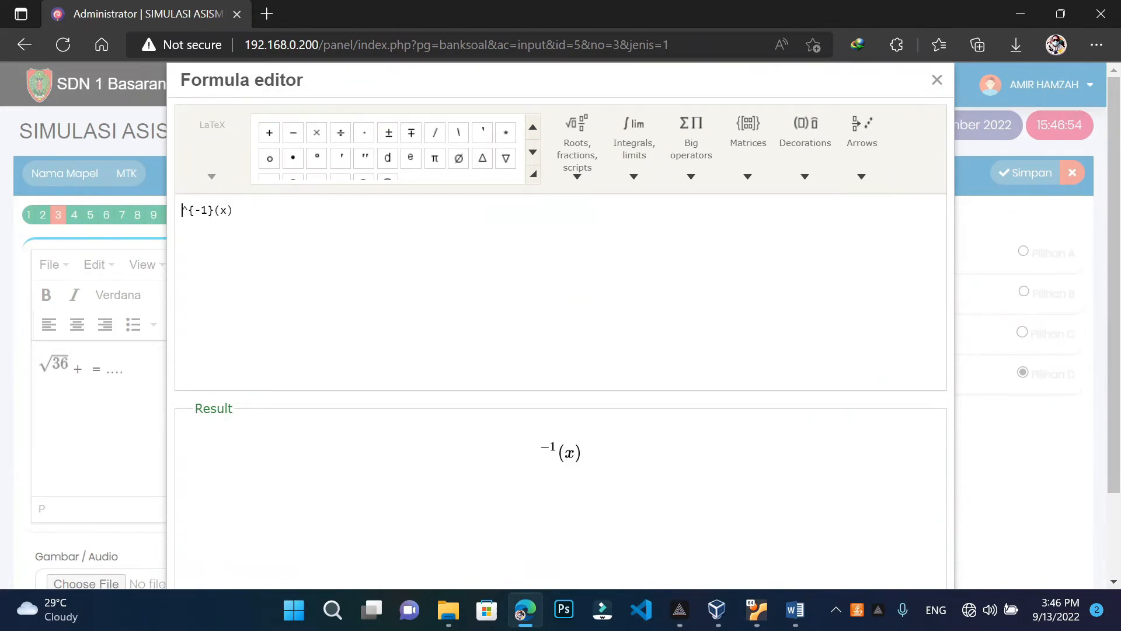
pyautogui.write('32')
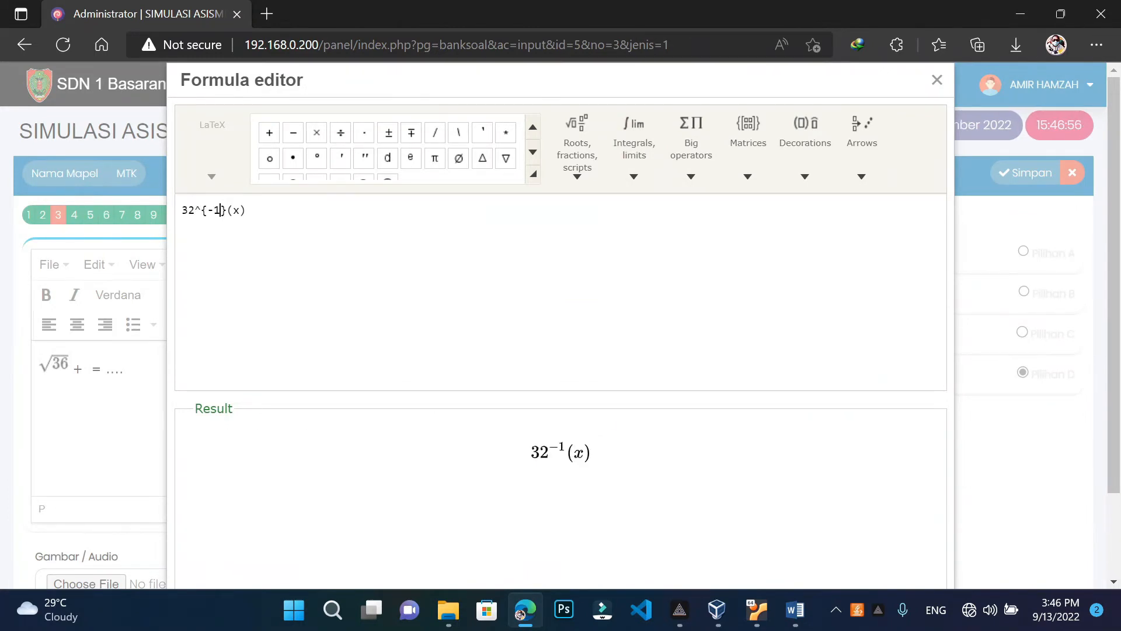
pyautogui.press('BackSpace')
pyautogui.press('BackSpace')
pyautogui.write('2')
pyautogui.press('Right')
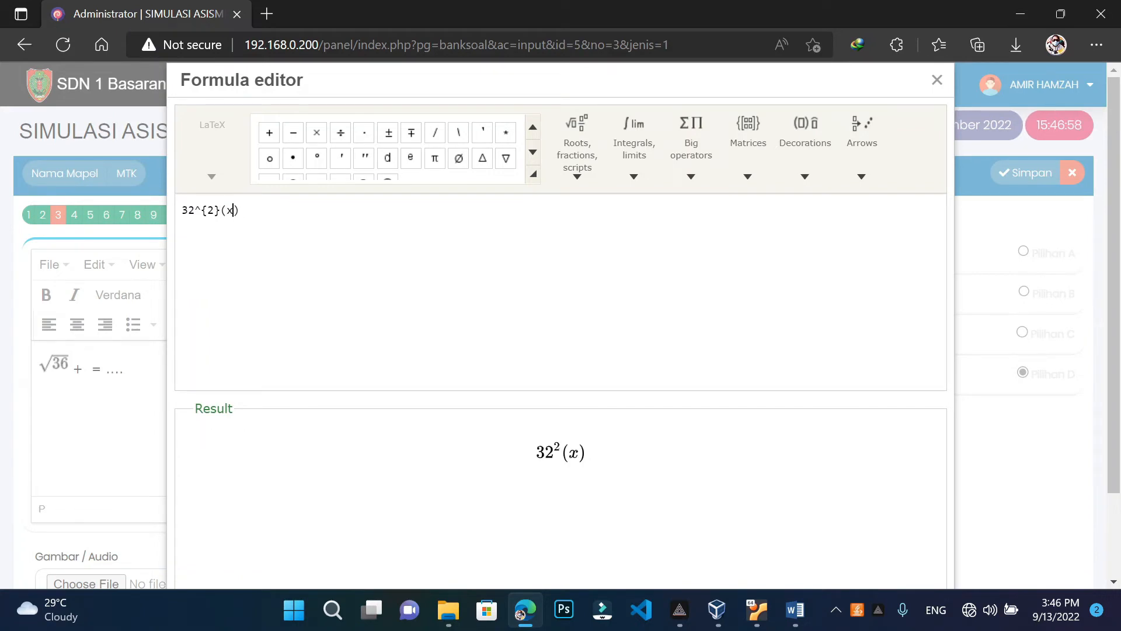
pyautogui.press('Delete')
pyautogui.press('BackSpace')
pyautogui.press('BackSpace')
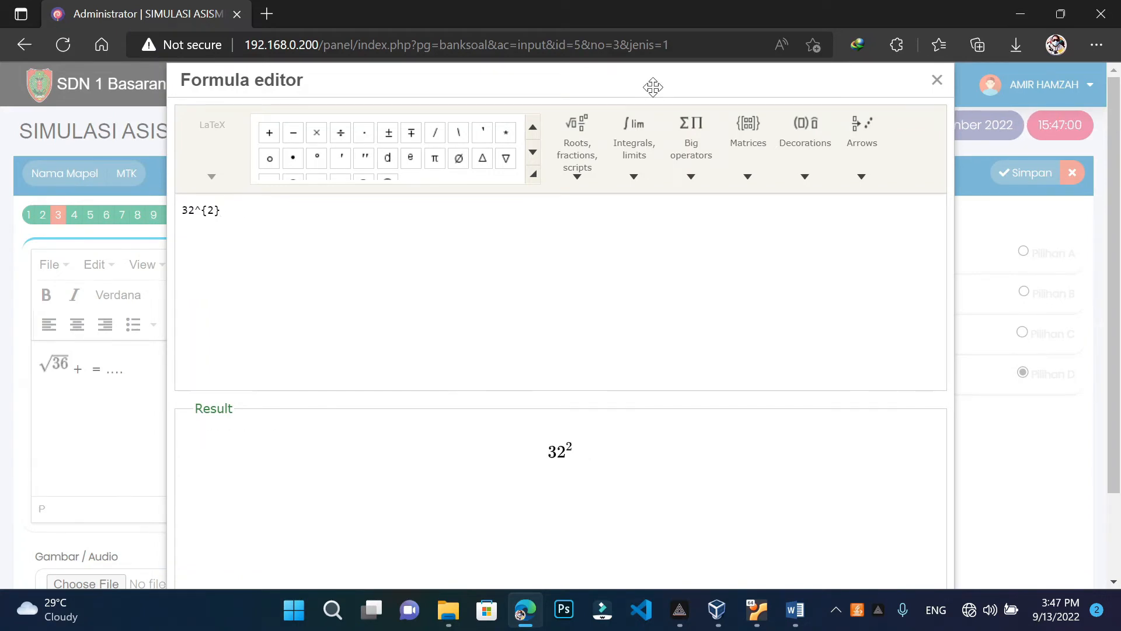
pyautogui.scroll(-2, 653, 86)
pyautogui.click(854, 566)
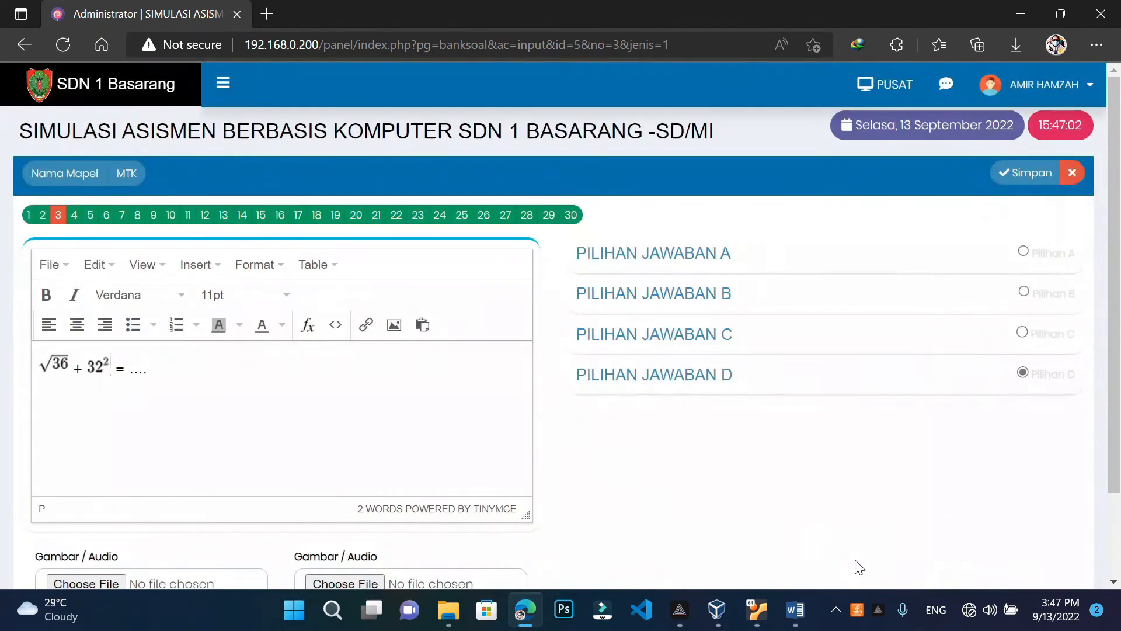
# After checking Word, correct the squared term to 3² and save question 3
pyautogui.moveTo(795, 610)
pyautogui.click(789, 559)
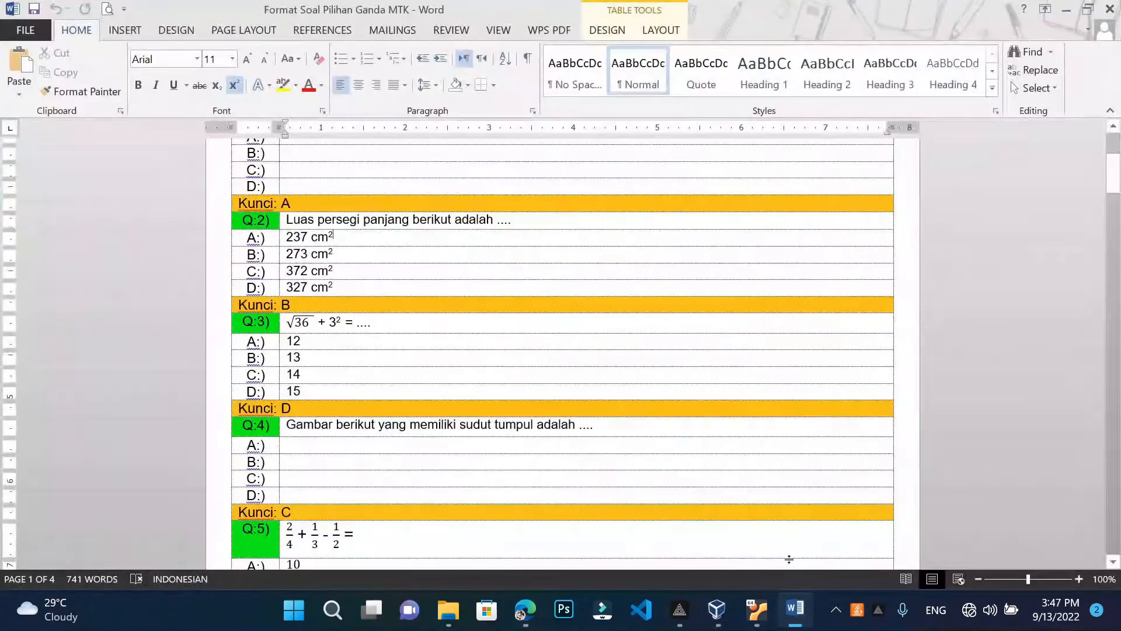
pyautogui.click(1066, 10)
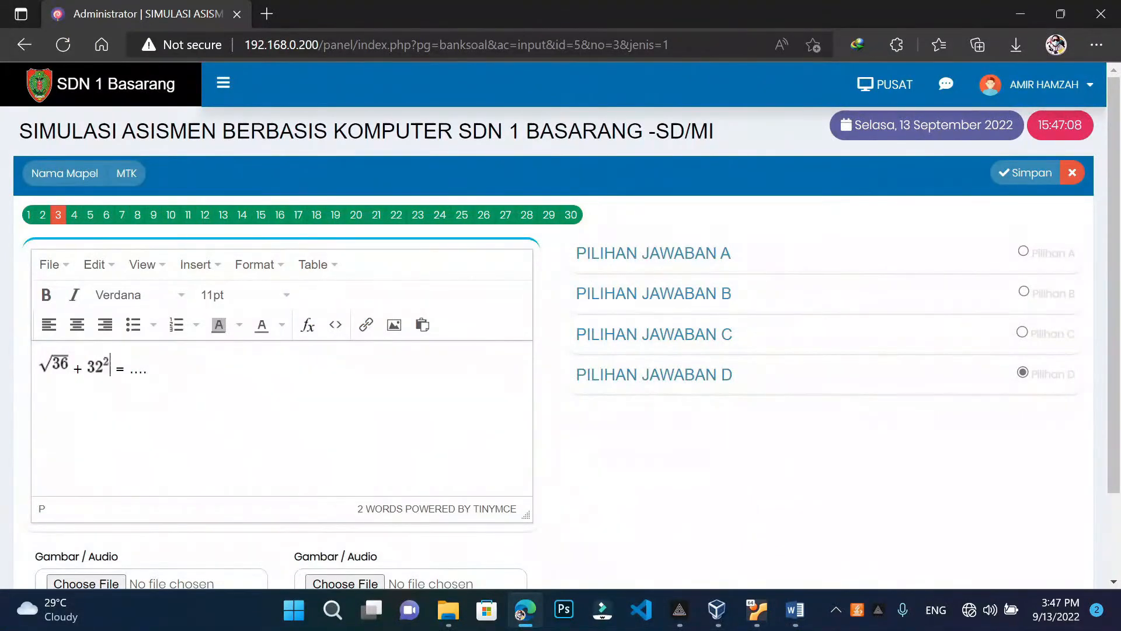
pyautogui.click(98, 365)
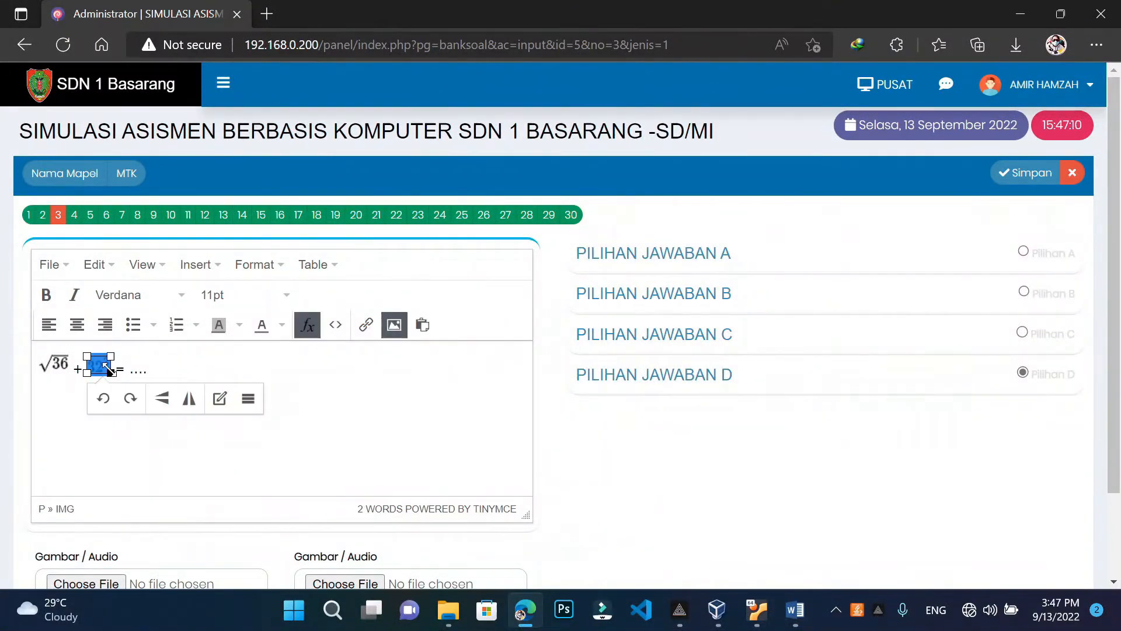
pyautogui.click(308, 327)
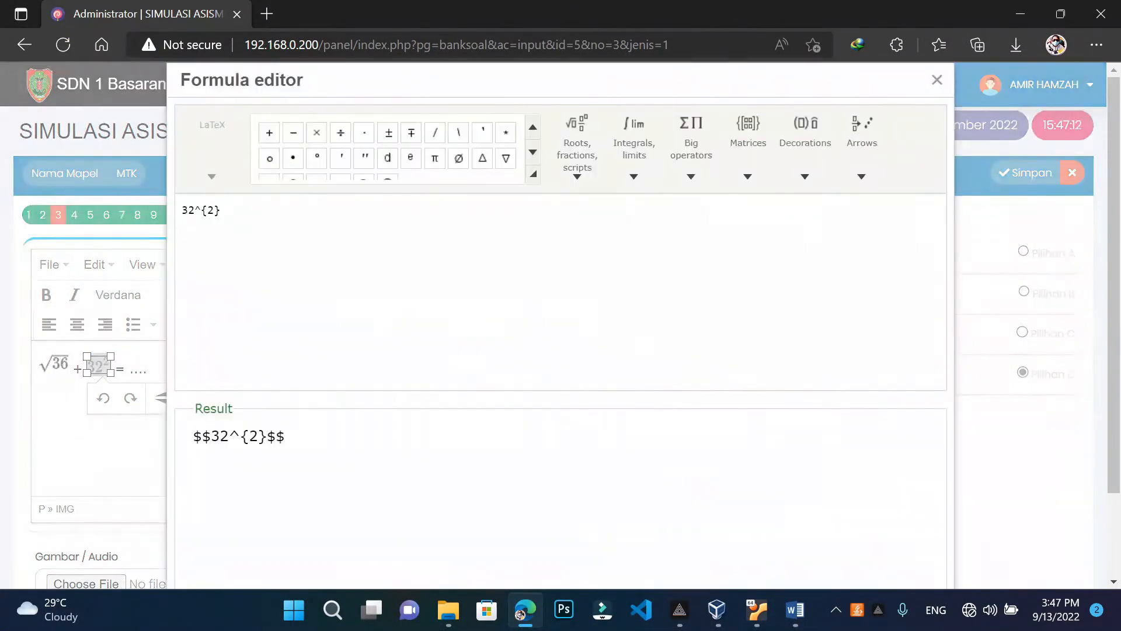
pyautogui.press('BackSpace')
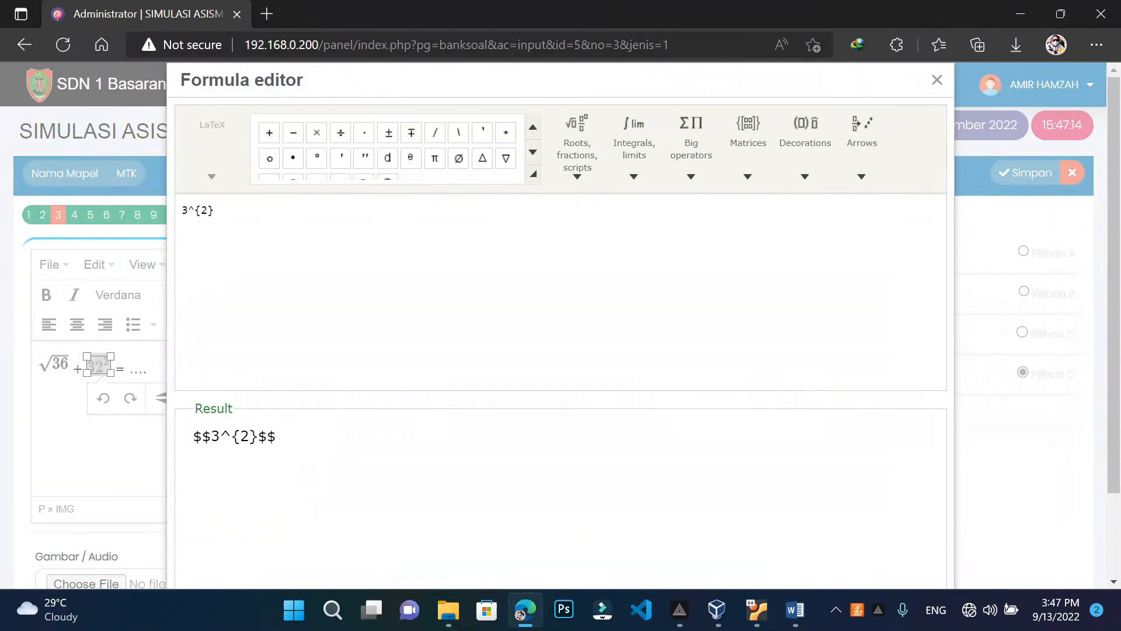
pyautogui.click(757, 552)
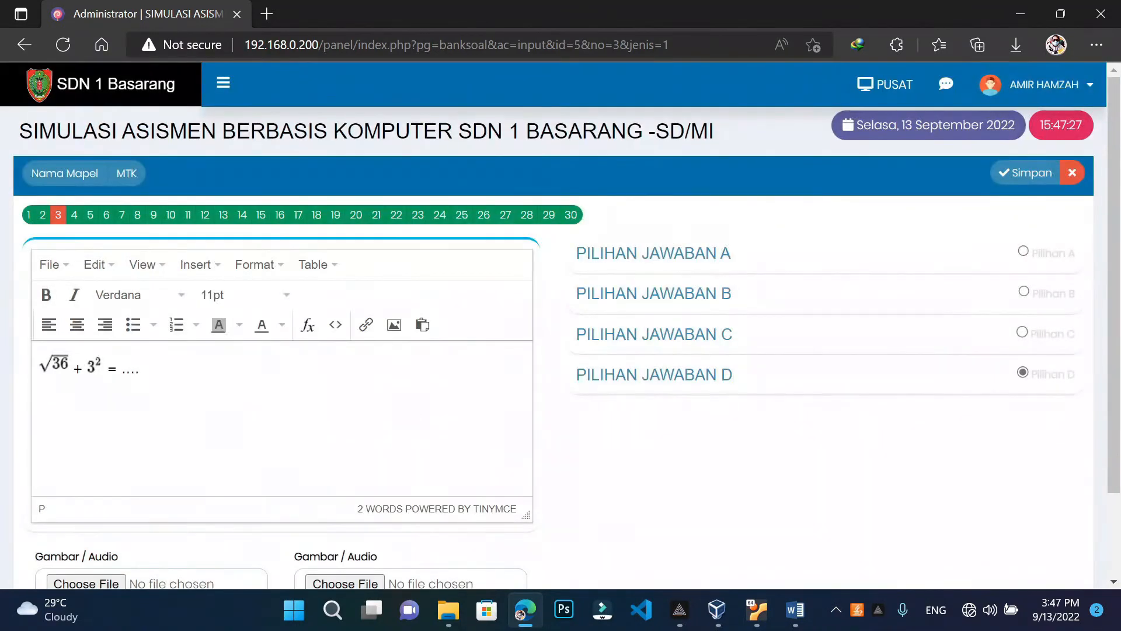
pyautogui.click(1024, 177)
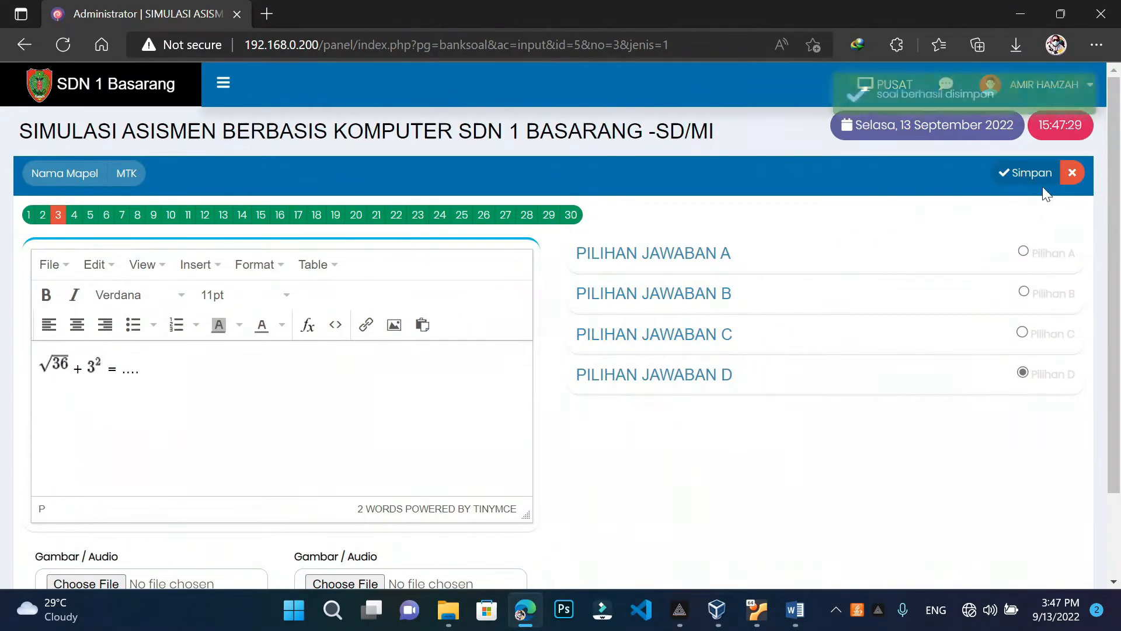
# Close the editor, review the Daftar Soal MTK list, and reopen the Add PG edit page
pyautogui.click(1076, 177)
pyautogui.scroll(-10, 530, 384)
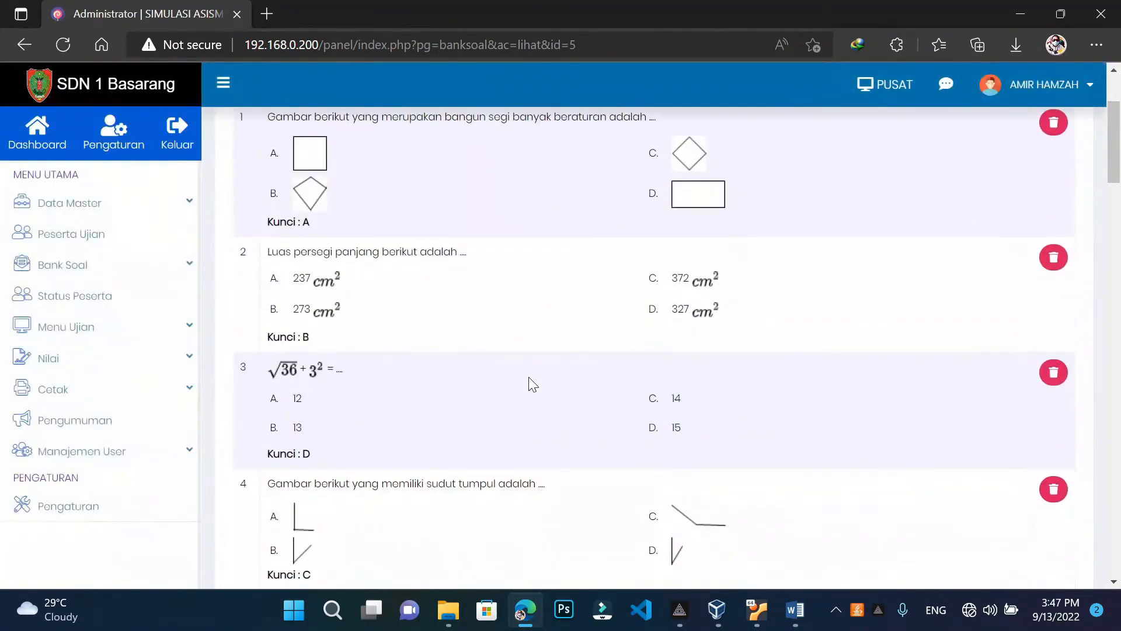
pyautogui.scroll(-2, 528, 377)
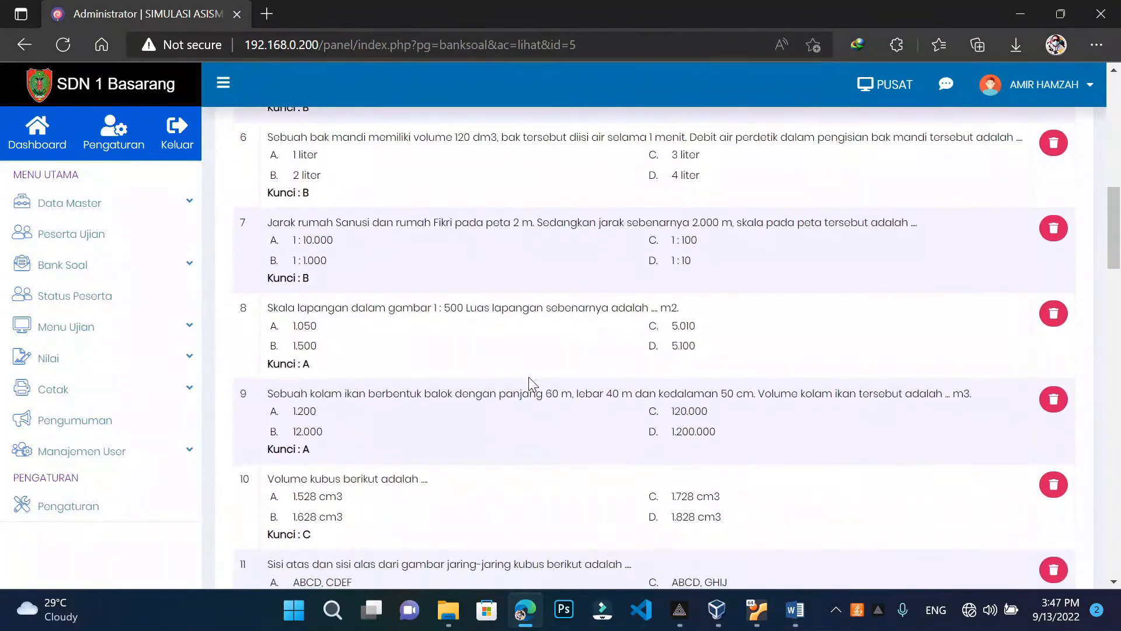
pyautogui.scroll(3, 528, 379)
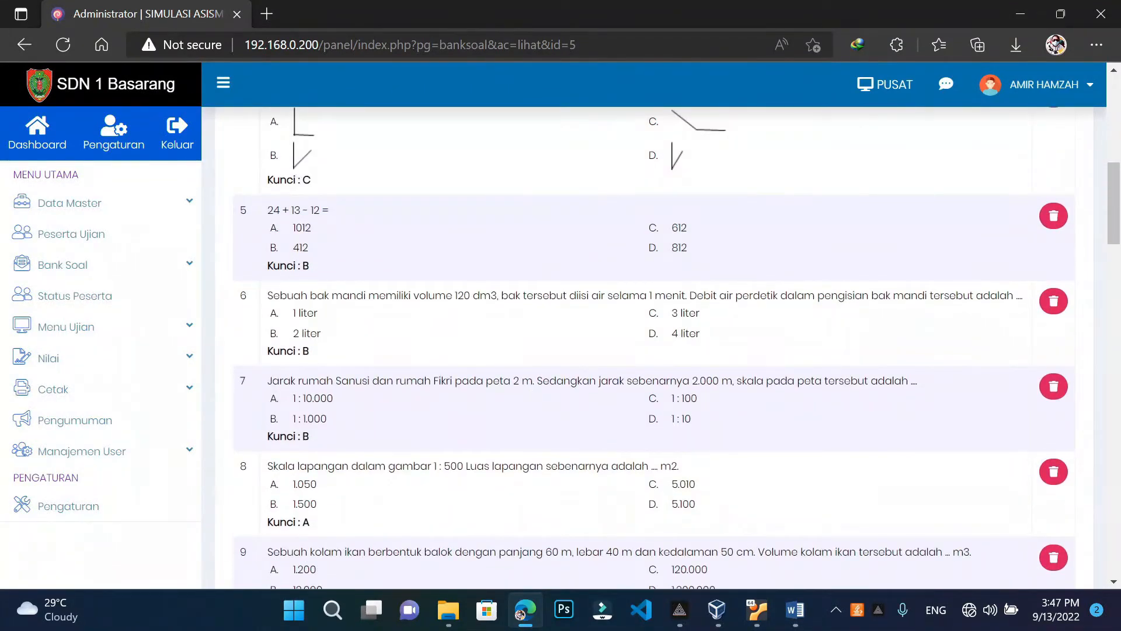
pyautogui.scroll(-1, 654, 348)
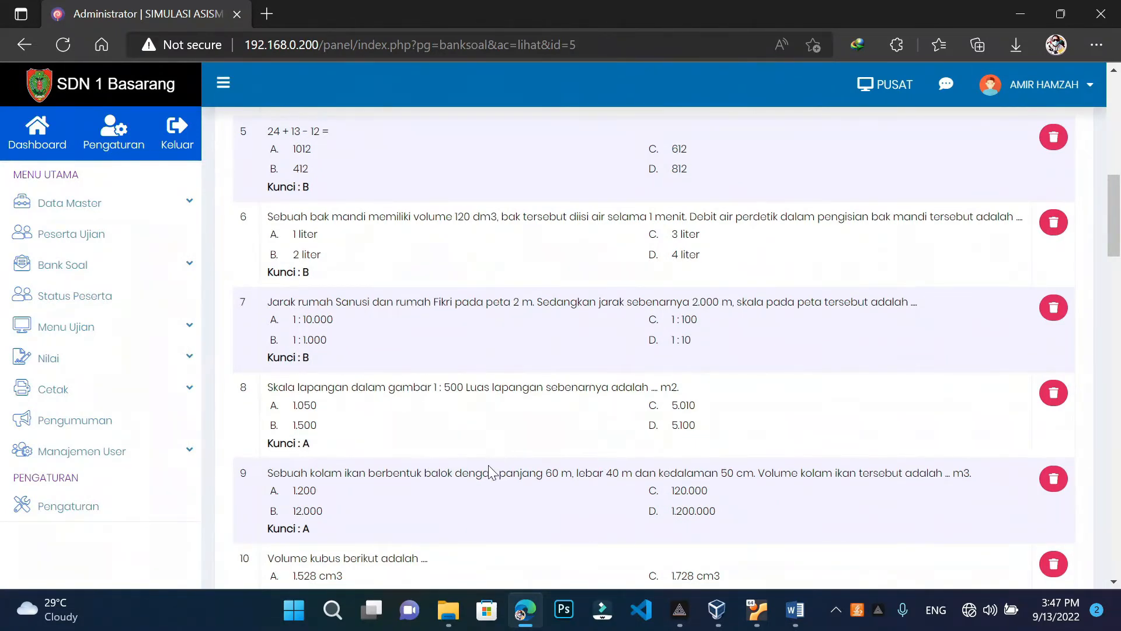
pyautogui.scroll(3, 488, 475)
pyautogui.scroll(-3, 489, 479)
pyautogui.scroll(10, 654, 351)
pyautogui.click(861, 171)
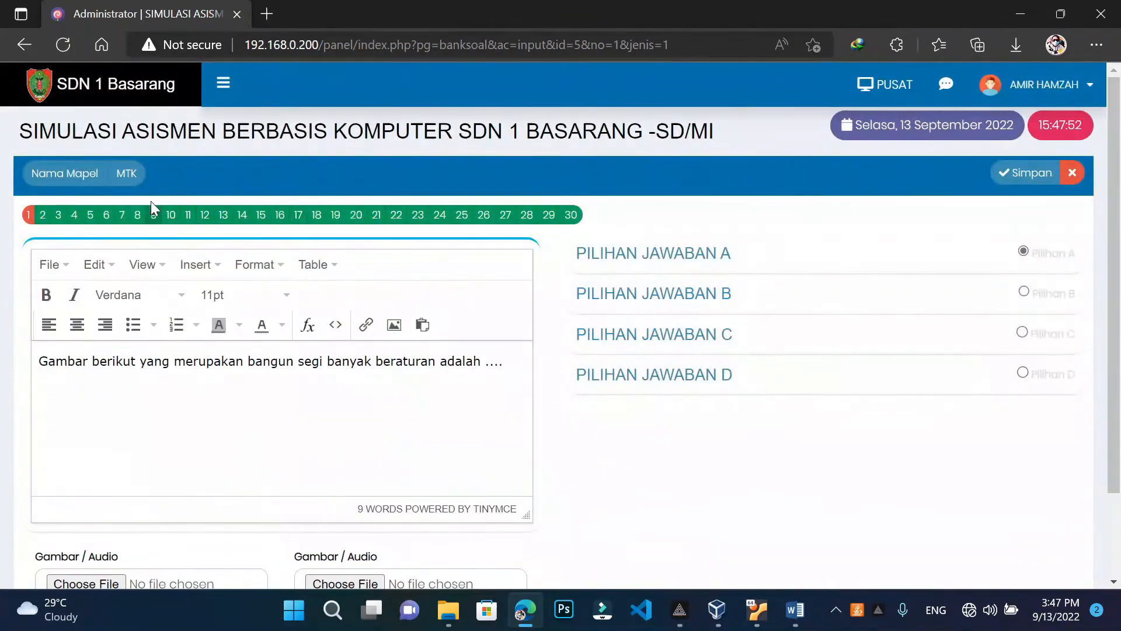
# Open question 8 and delete its plain m2 unit
pyautogui.click(138, 215)
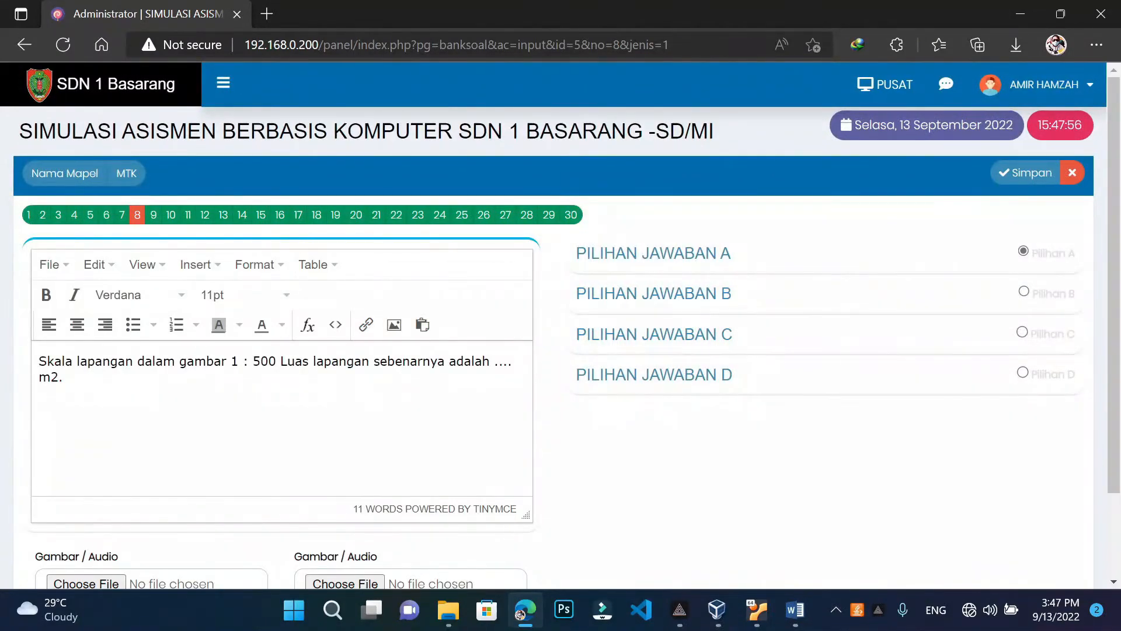
pyautogui.click(125, 460)
pyautogui.press('BackSpace')
pyautogui.press('BackSpace')
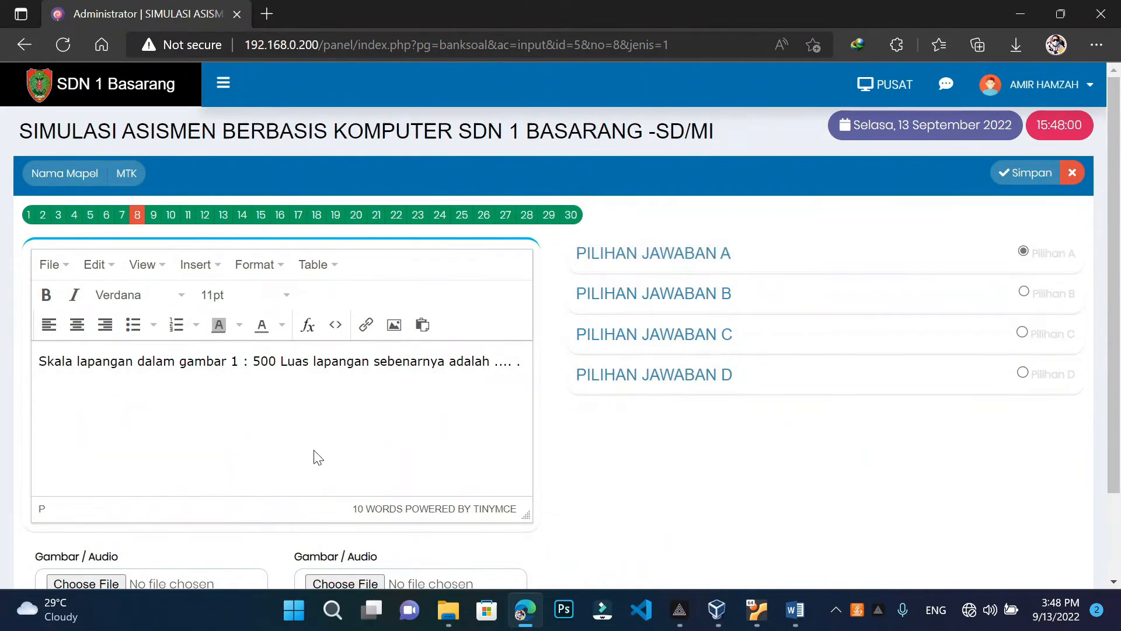
# Build an m² formula, insert it at the end of question 8, and save
pyautogui.click(308, 326)
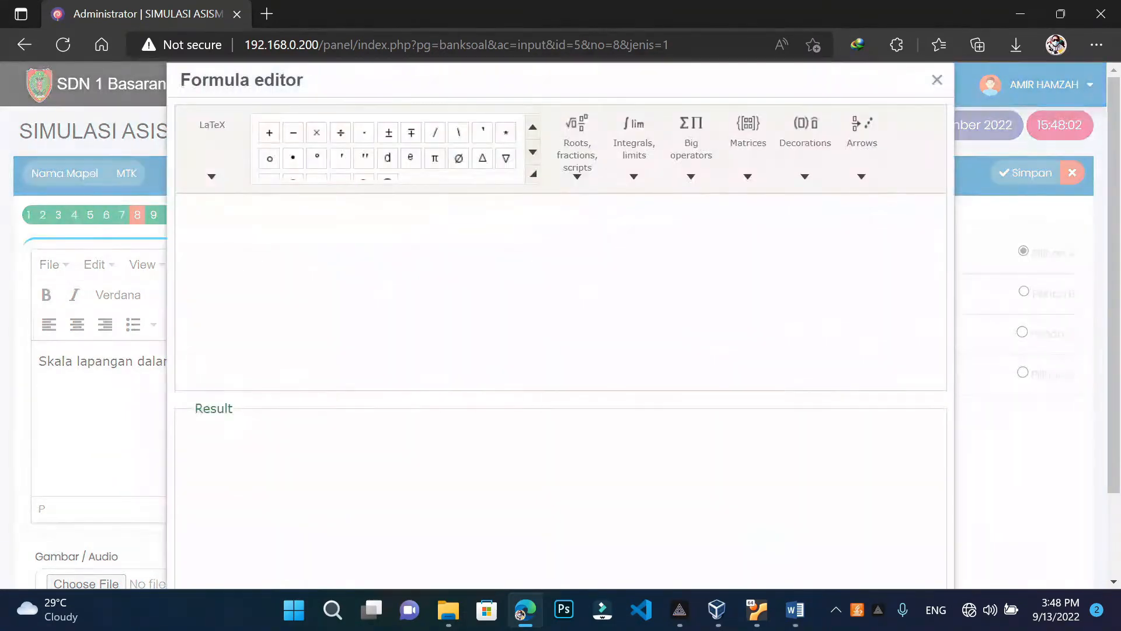
pyautogui.click(634, 176)
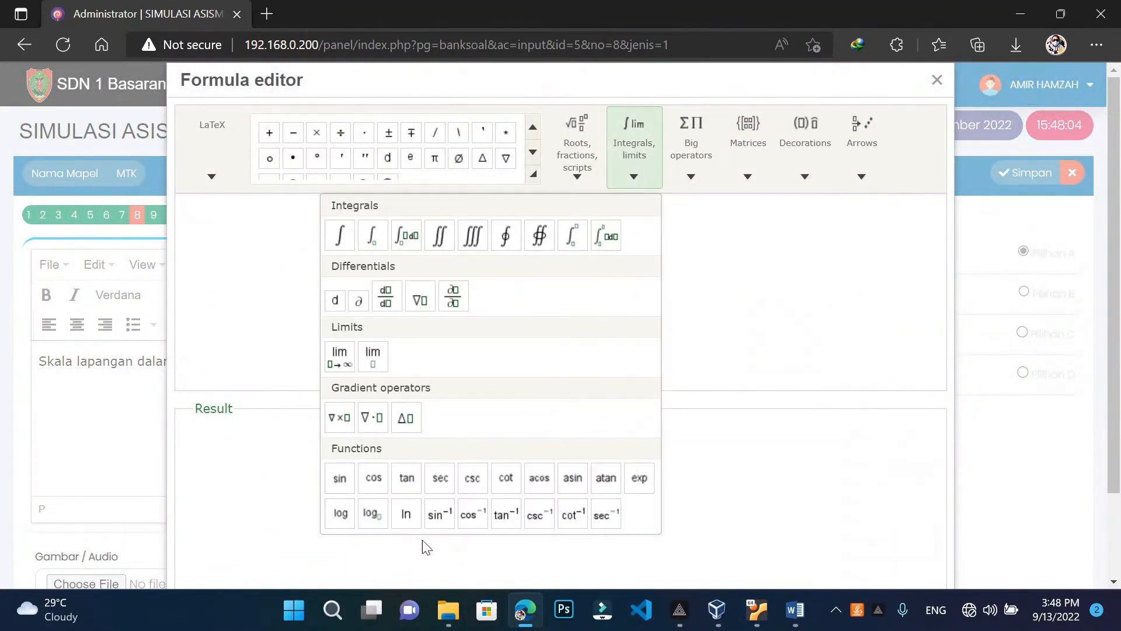
pyautogui.click(442, 516)
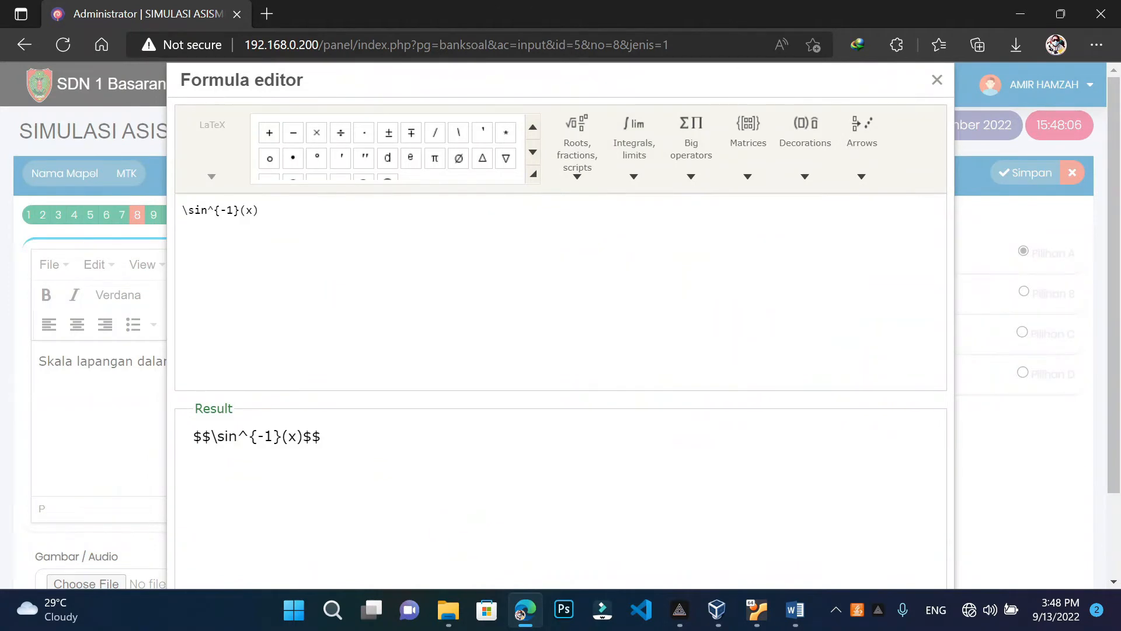
pyautogui.press('BackSpace')
pyautogui.press('BackSpace')
pyautogui.press('BackSpace')
pyautogui.press('BackSpace')
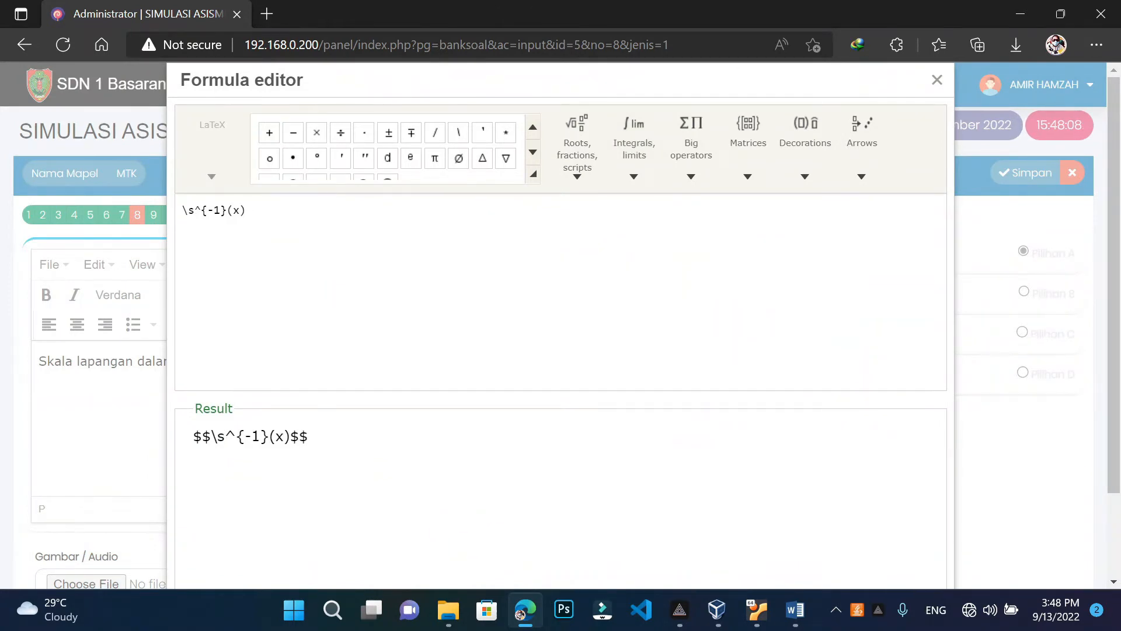
pyautogui.write('m')
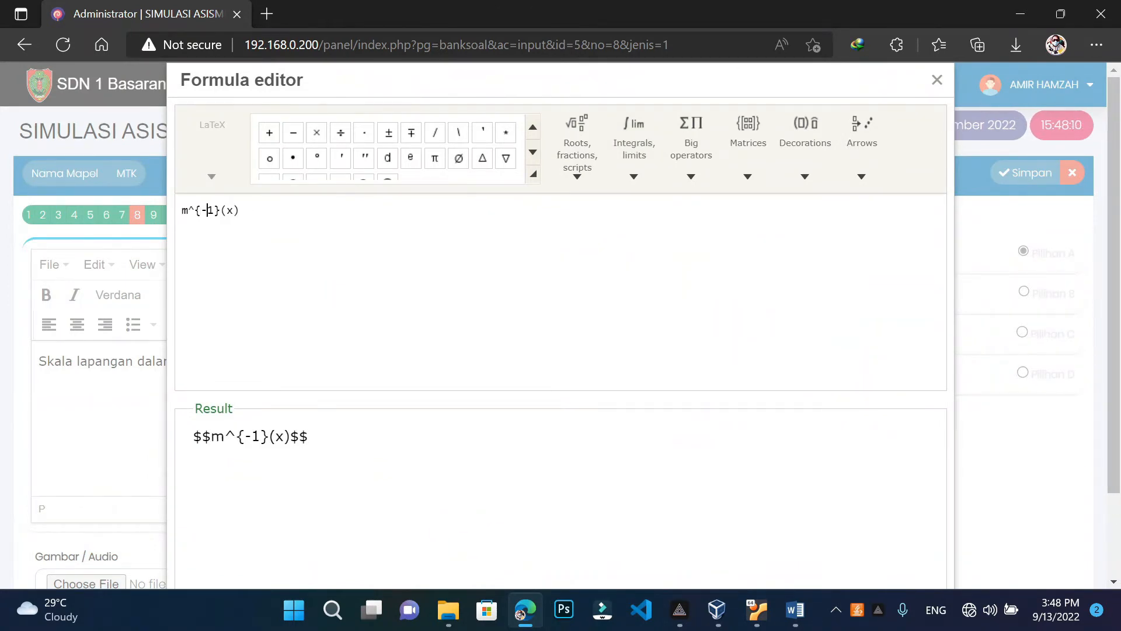
pyautogui.press('Delete')
pyautogui.press('BackSpace')
pyautogui.write('3')
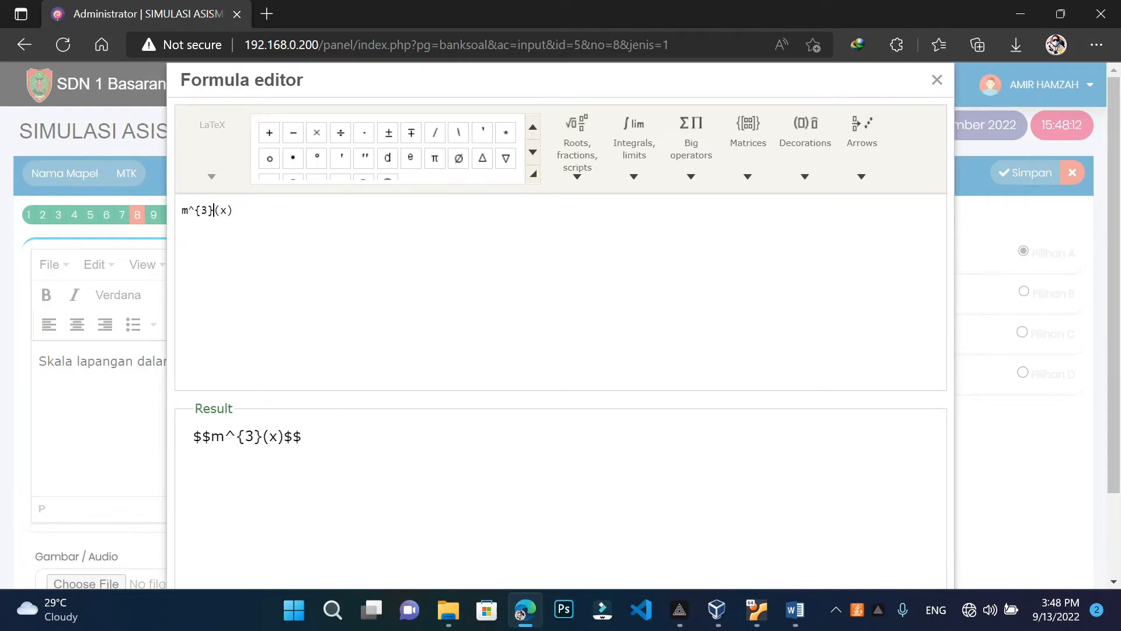
pyautogui.press('BackSpace')
pyautogui.write('2')
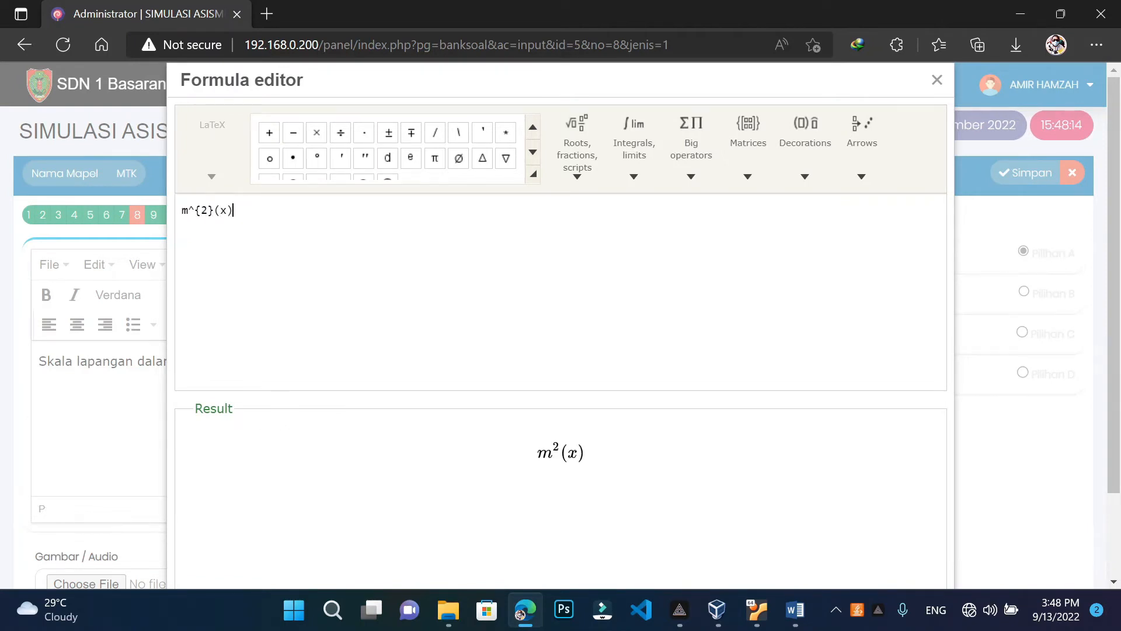
pyautogui.press('End')
pyautogui.press('BackSpace')
pyautogui.press('BackSpace')
pyautogui.press('BackSpace')
pyautogui.scroll(-2, 624, 97)
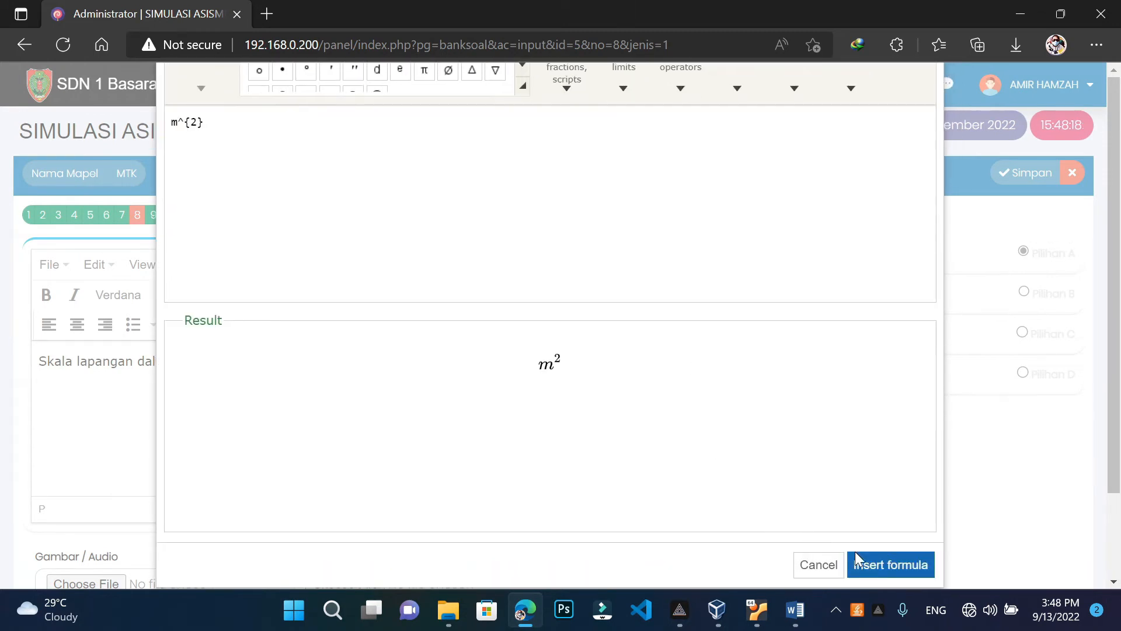
pyautogui.click(868, 566)
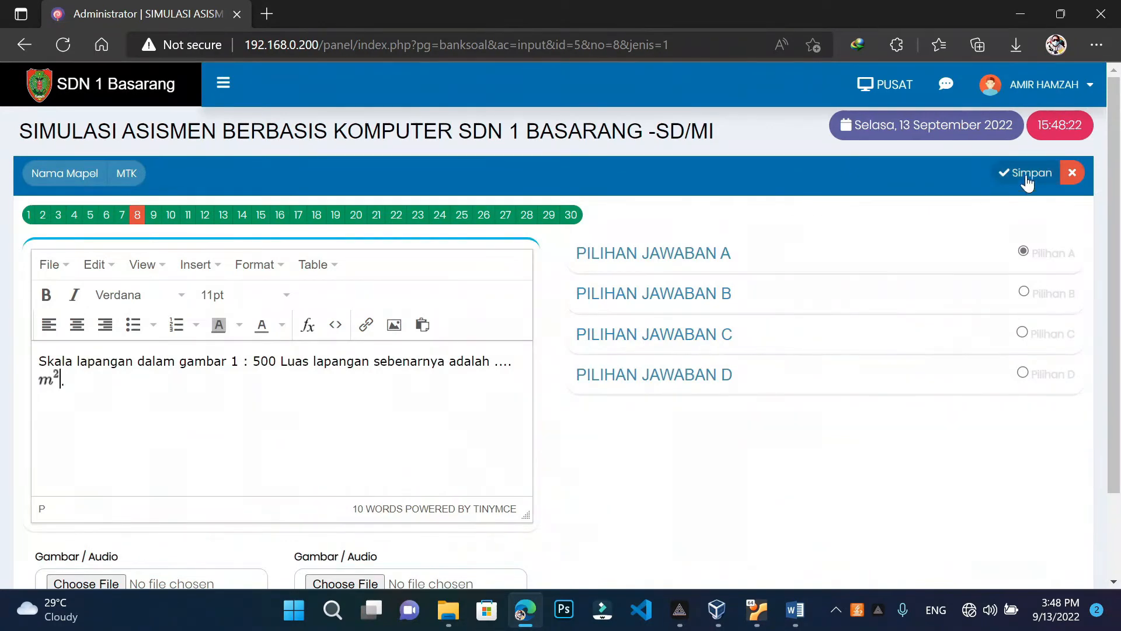
pyautogui.click(1045, 177)
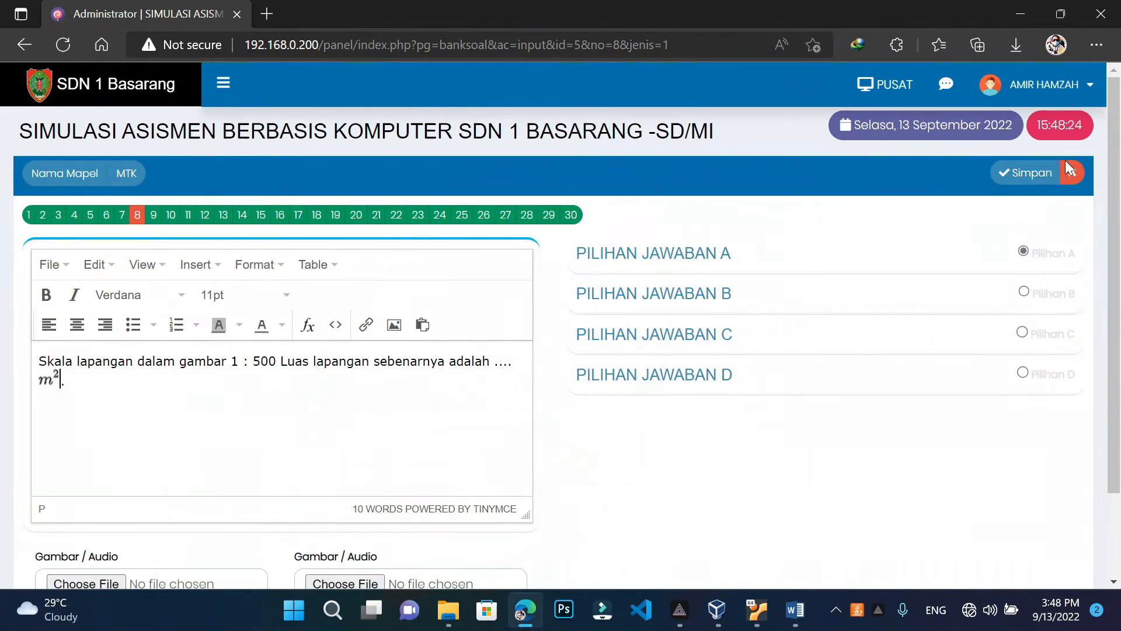
# Open question 9 and delete its plain m3 unit
pyautogui.click(154, 217)
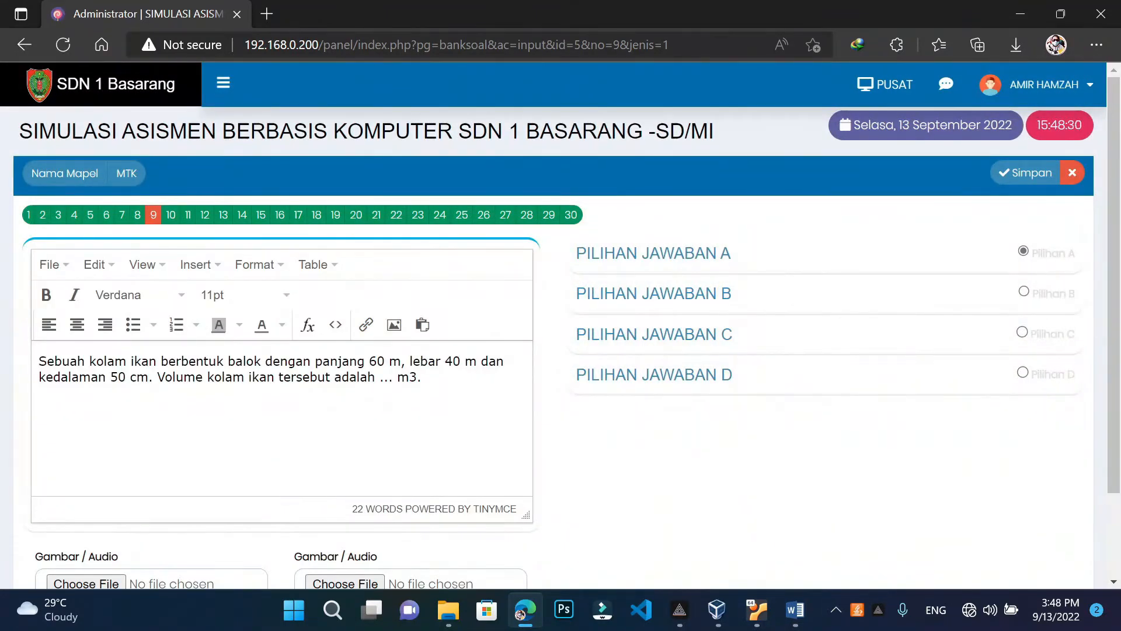
pyautogui.click(417, 376)
pyautogui.press('BackSpace')
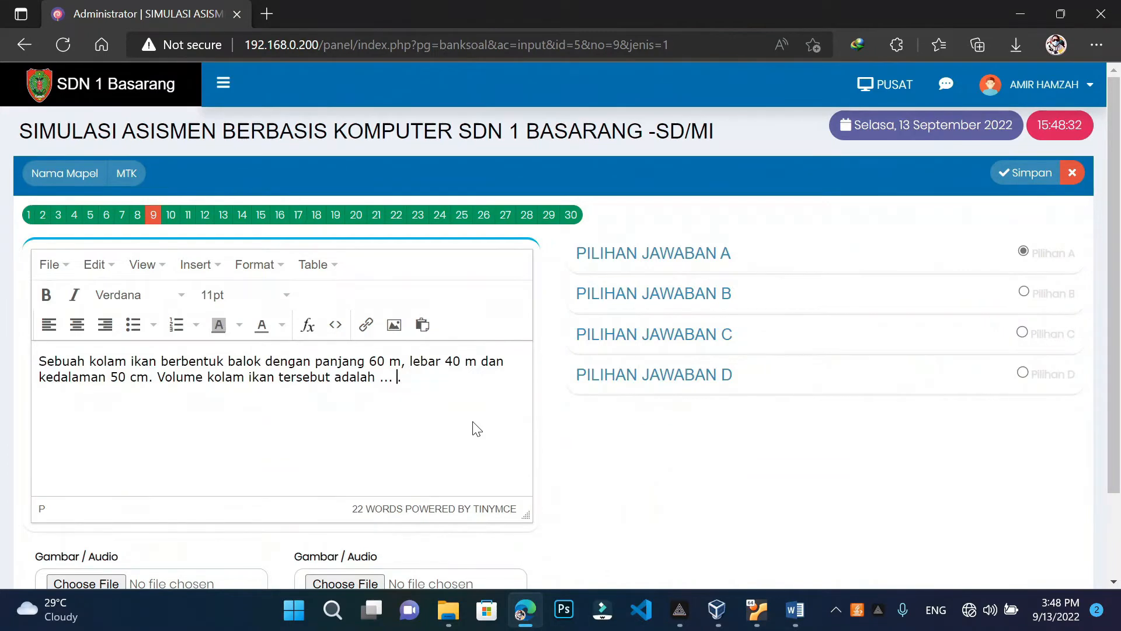
# Build an m³ formula in the formula editor and save question 9
pyautogui.click(307, 325)
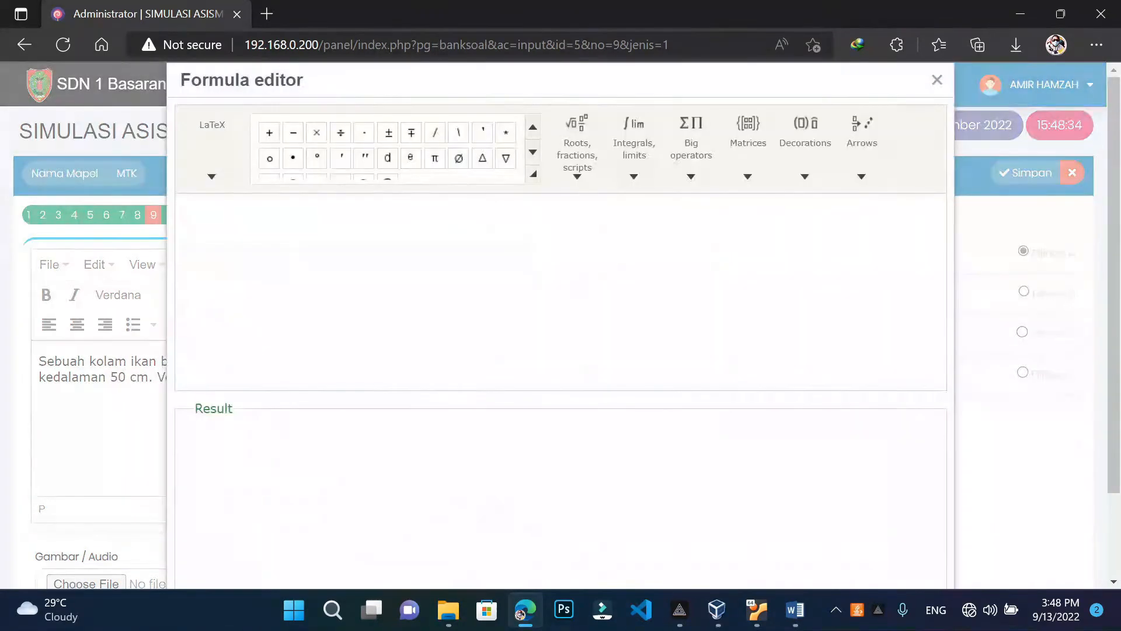
pyautogui.click(636, 177)
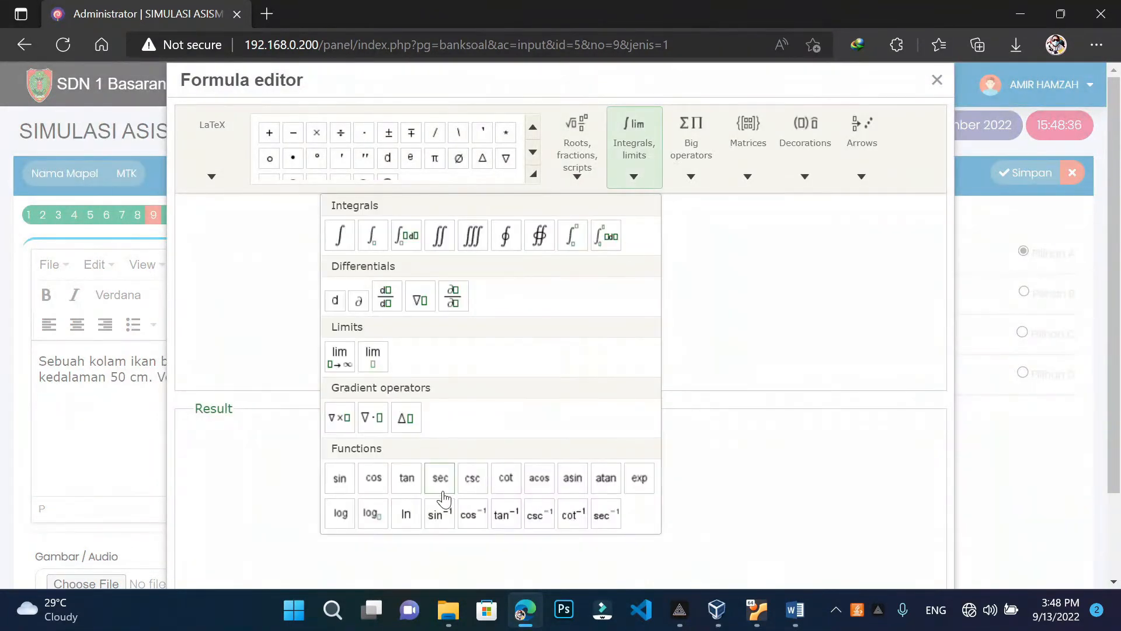
pyautogui.click(439, 514)
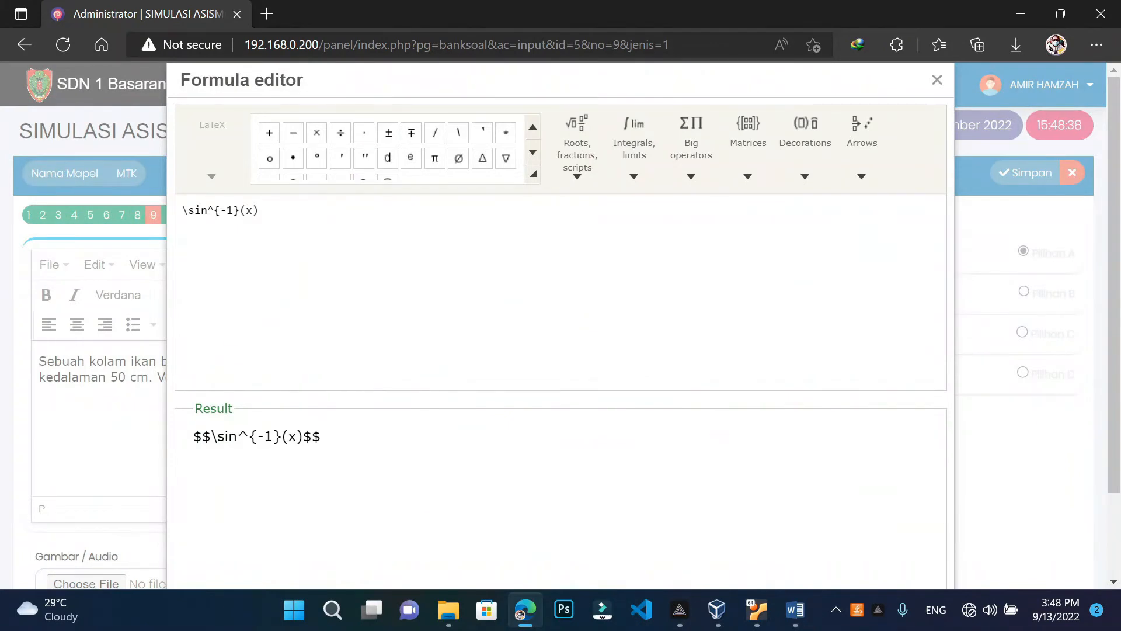
pyautogui.press('BackSpace')
pyautogui.press('BackSpace')
pyautogui.press('BackSpace')
pyautogui.press('BackSpace')
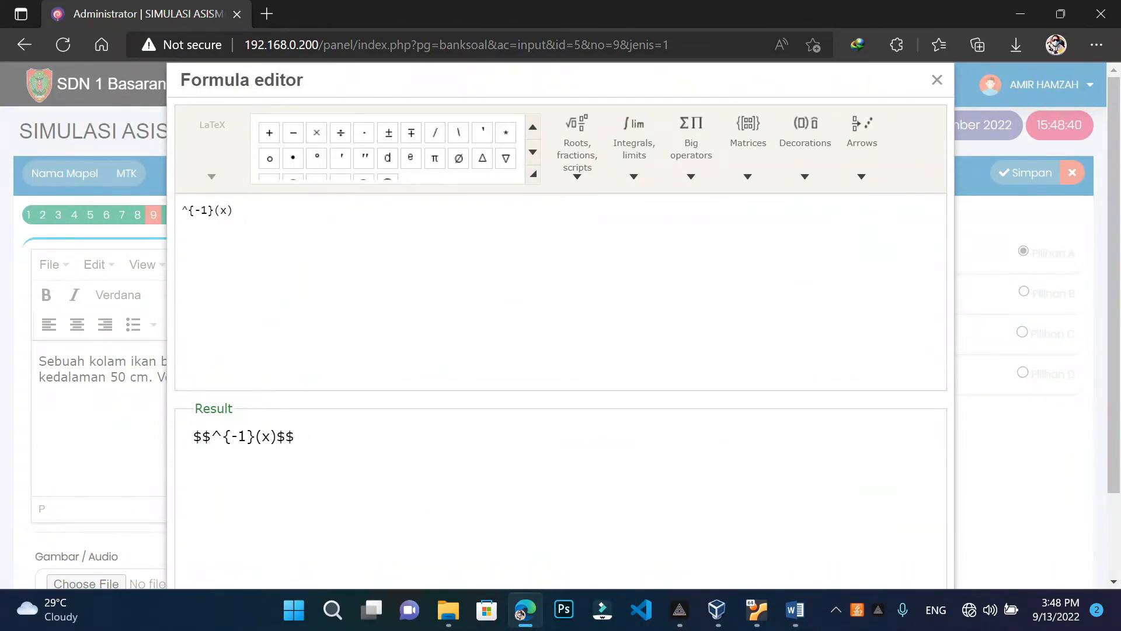
pyautogui.write('m')
pyautogui.press('BackSpace')
pyautogui.press('Delete')
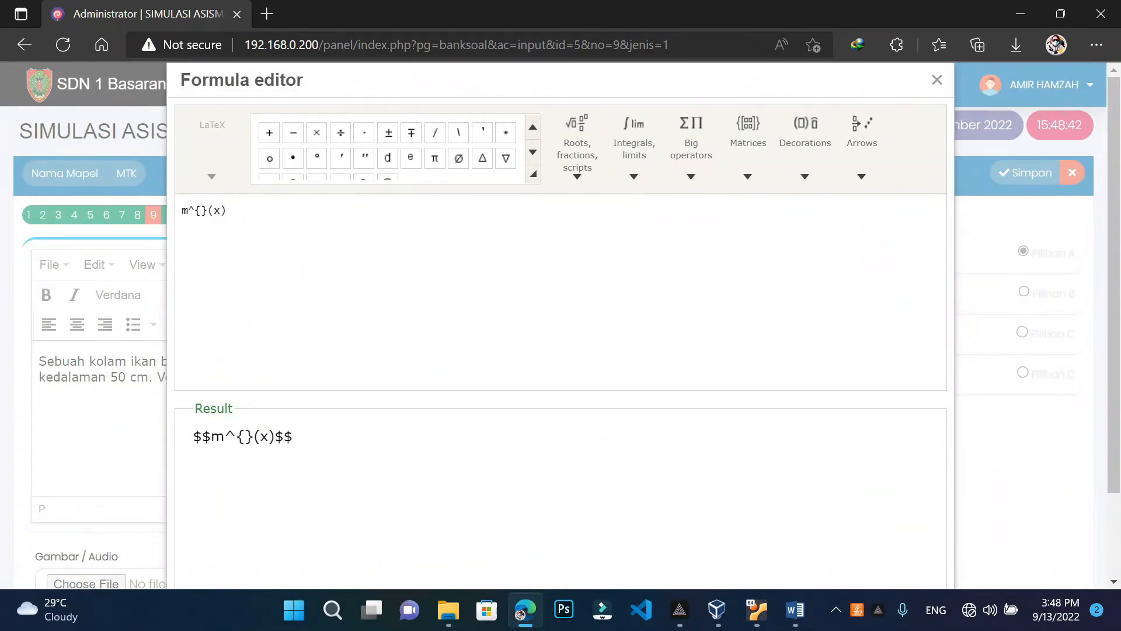
pyautogui.write('3')
pyautogui.press('Delete')
pyautogui.press('BackSpace')
pyautogui.press('BackSpace')
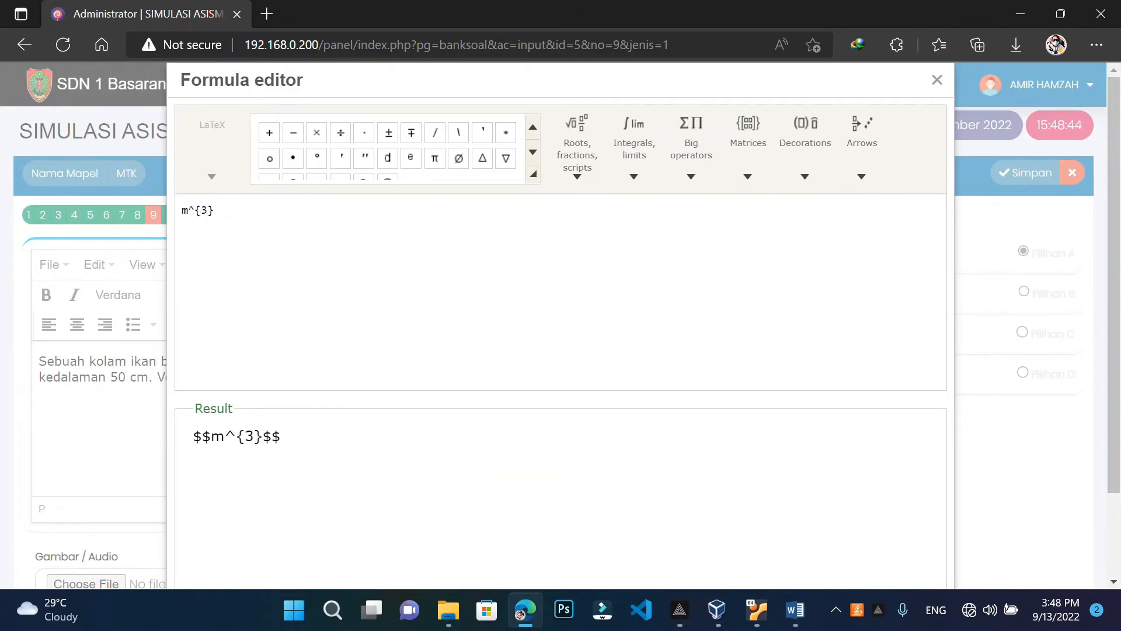
pyautogui.moveTo(675, 91); pyautogui.dragTo(668, 4)
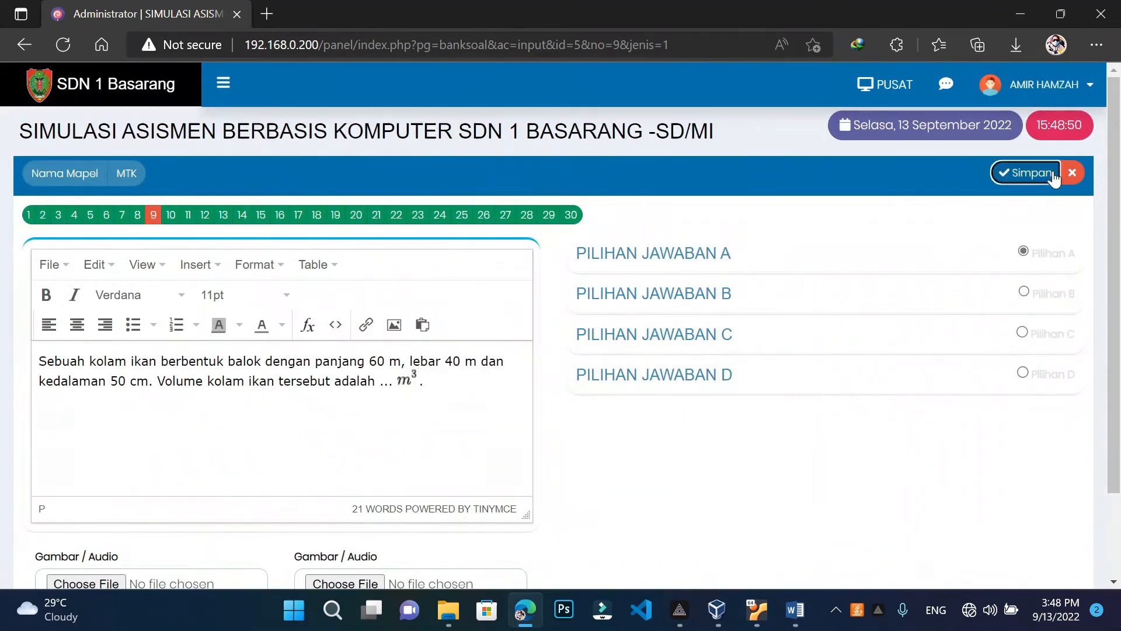
pyautogui.click(1029, 172)
# Close the editor and scroll through the MTK question list to review it
pyautogui.click(1072, 184)
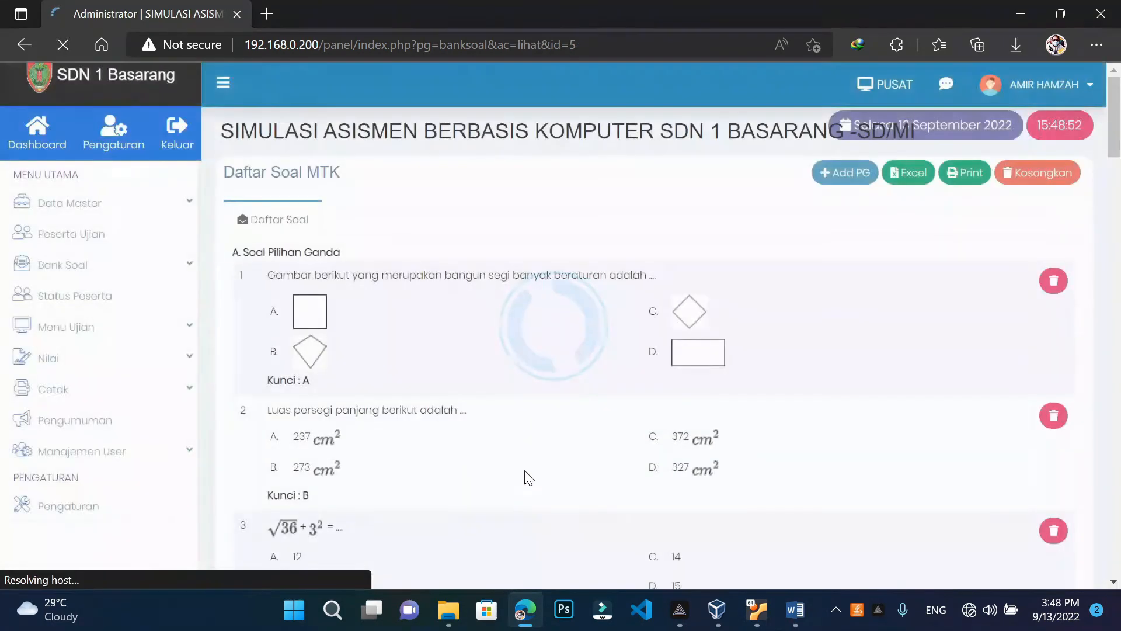
pyautogui.scroll(-5, 528, 474)
pyautogui.scroll(-4, 527, 473)
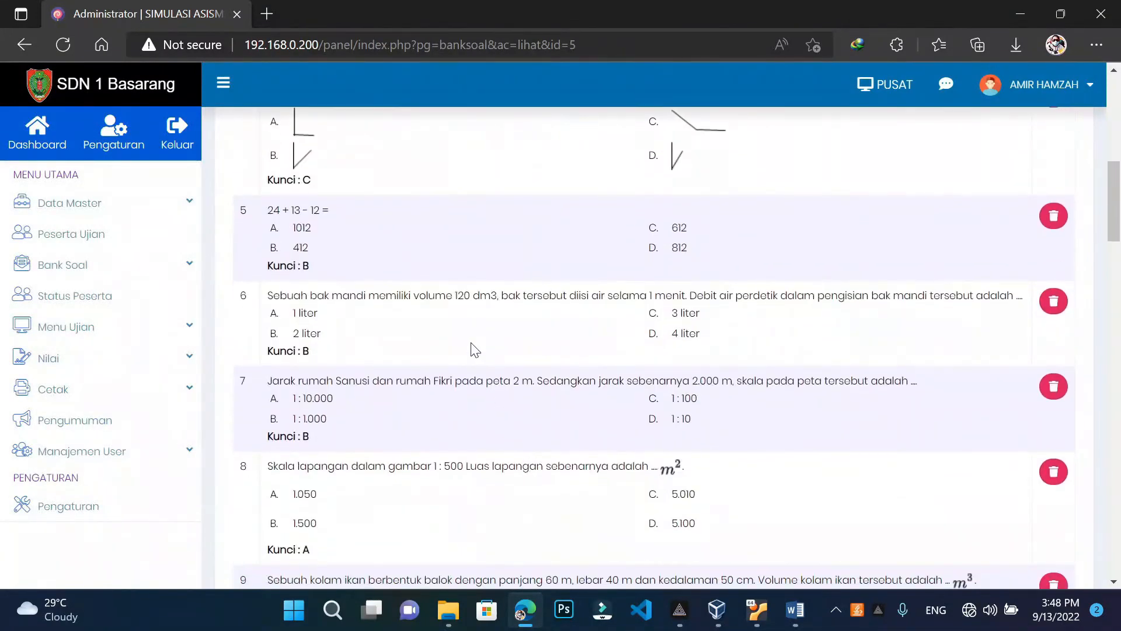
pyautogui.scroll(-1, 581, 379)
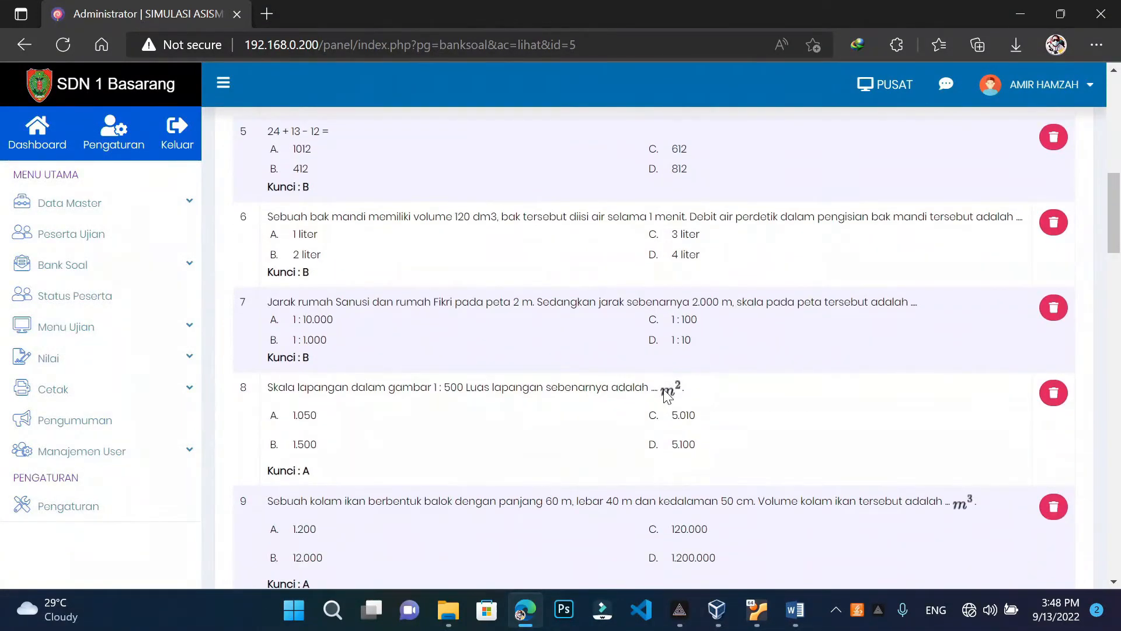
pyautogui.scroll(-2, 679, 403)
pyautogui.scroll(6, 705, 409)
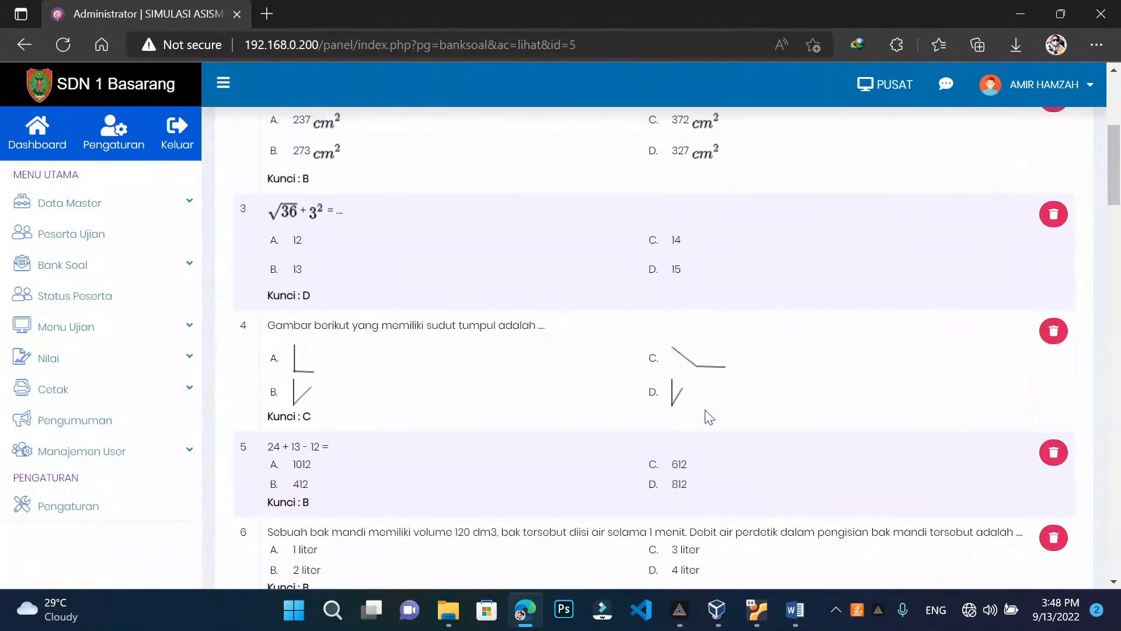
pyautogui.scroll(4, 669, 248)
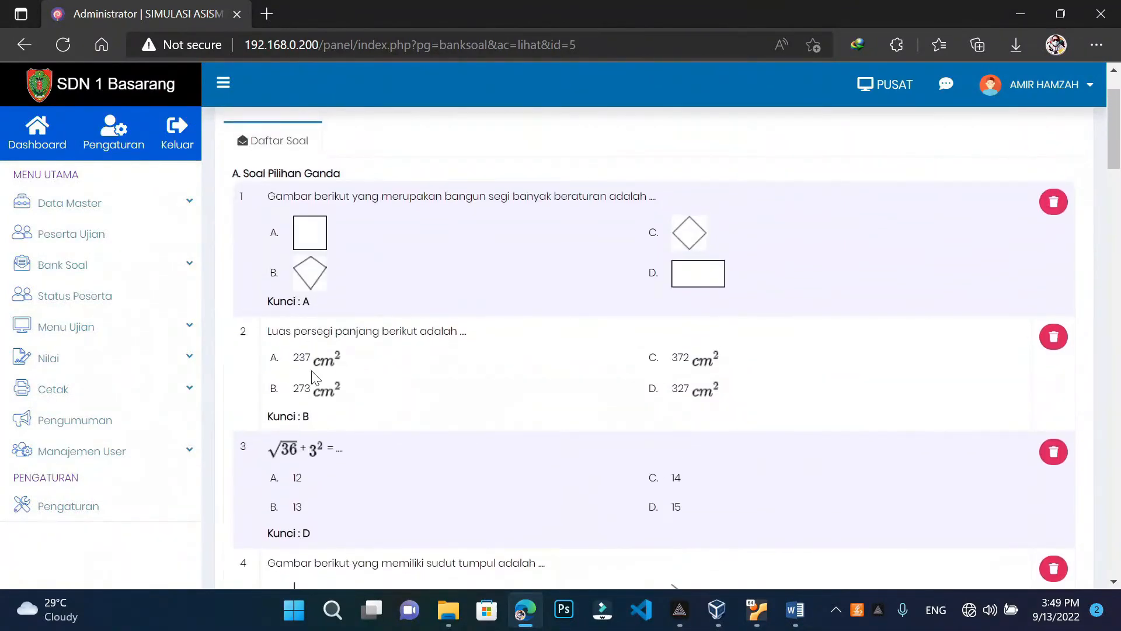
pyautogui.scroll(-15, 330, 397)
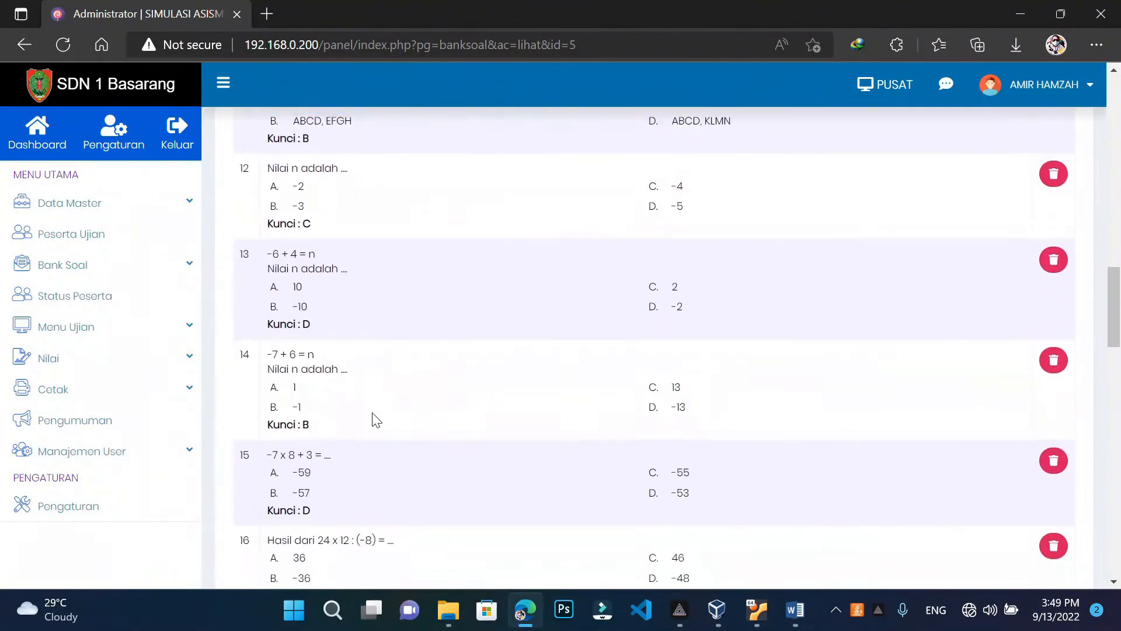
pyautogui.scroll(3, 433, 421)
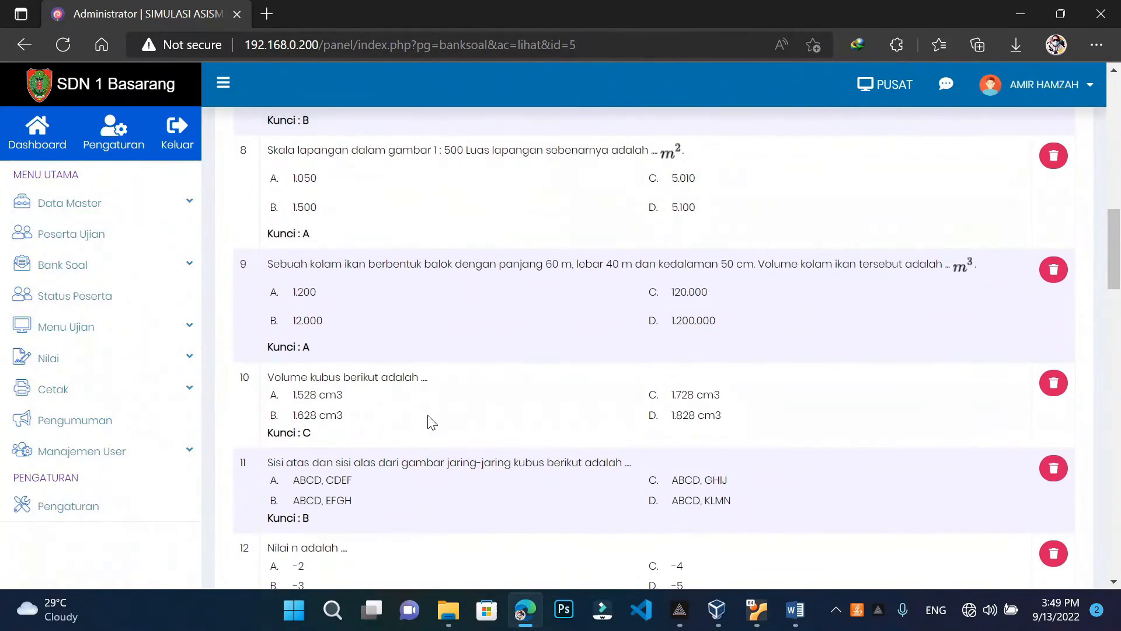
pyautogui.scroll(-3, 433, 421)
# Compare the questions with the Word file, then reopen the Add PG entry page
pyautogui.moveTo(795, 610)
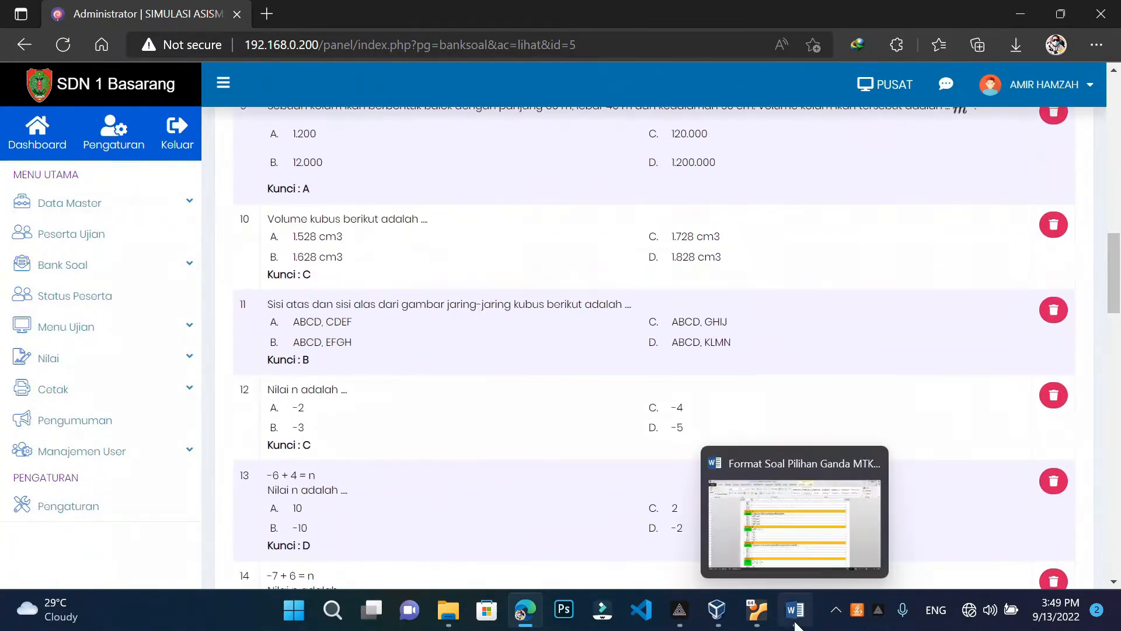
pyautogui.click(807, 512)
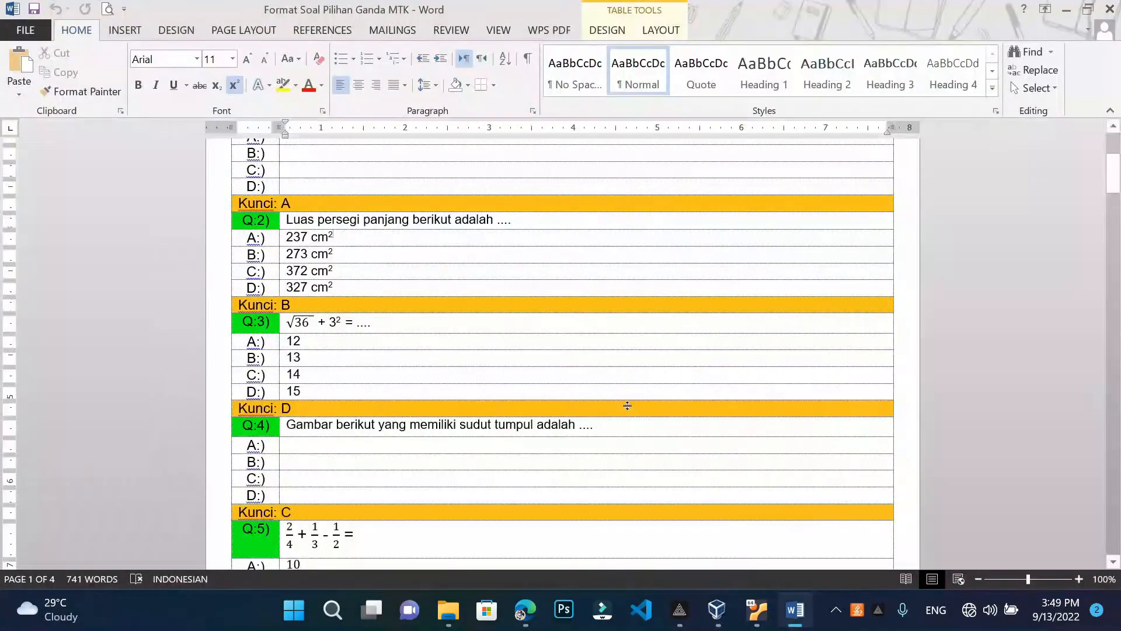
pyautogui.scroll(-10, 563, 354)
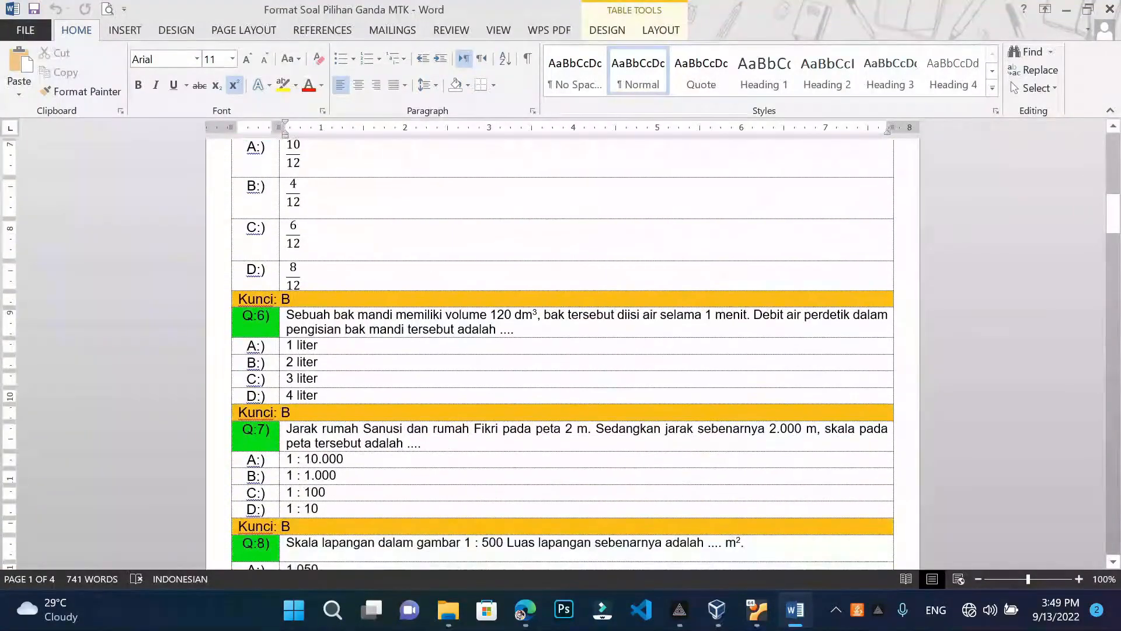
pyautogui.scroll(3, 563, 354)
pyautogui.scroll(3, 563, 354)
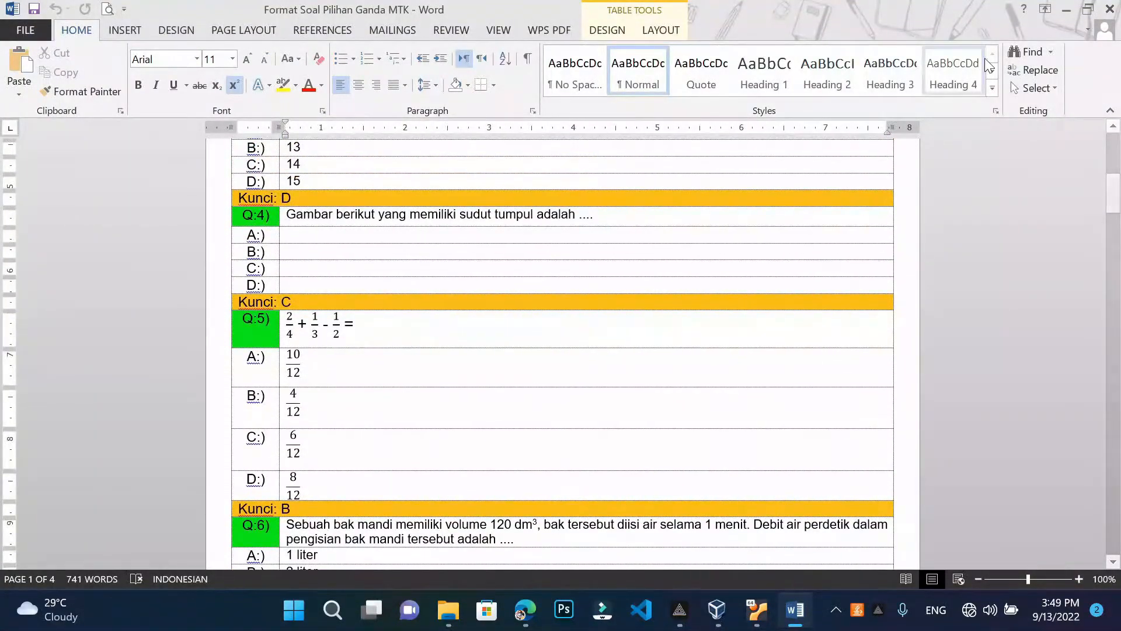
pyautogui.click(1070, 14)
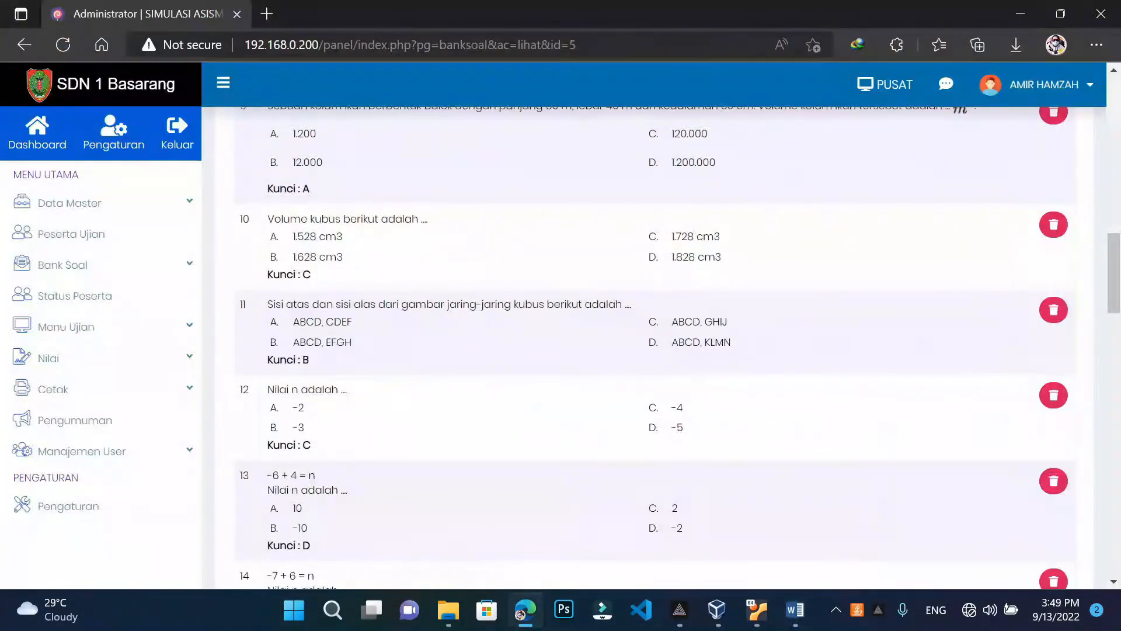
pyautogui.scroll(15, 654, 347)
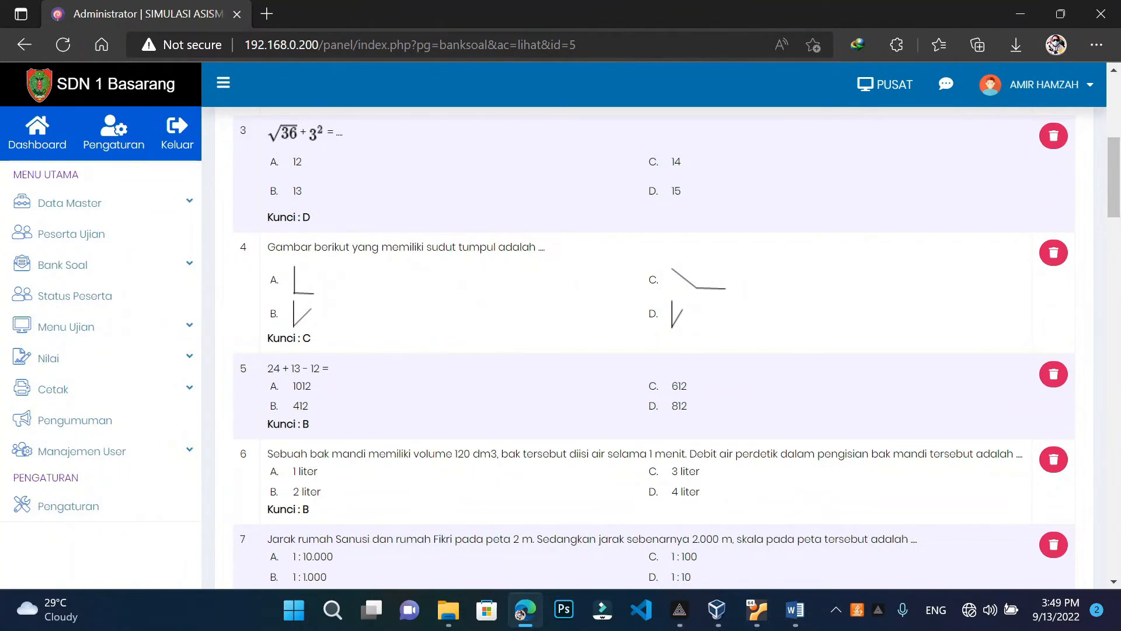
pyautogui.scroll(7, 791, 198)
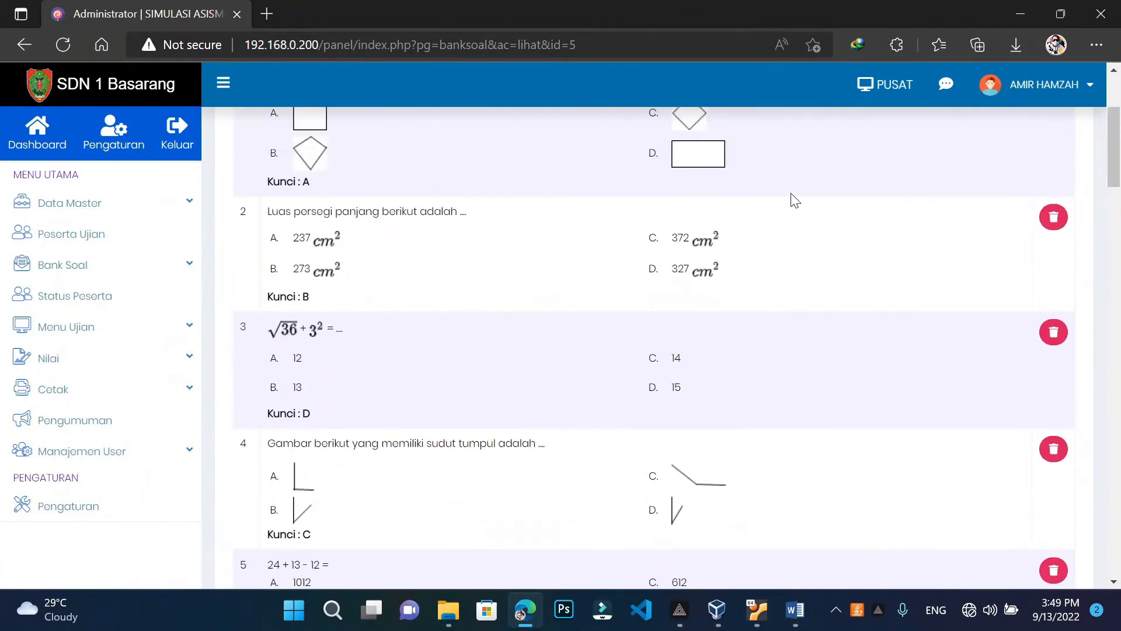
pyautogui.click(845, 174)
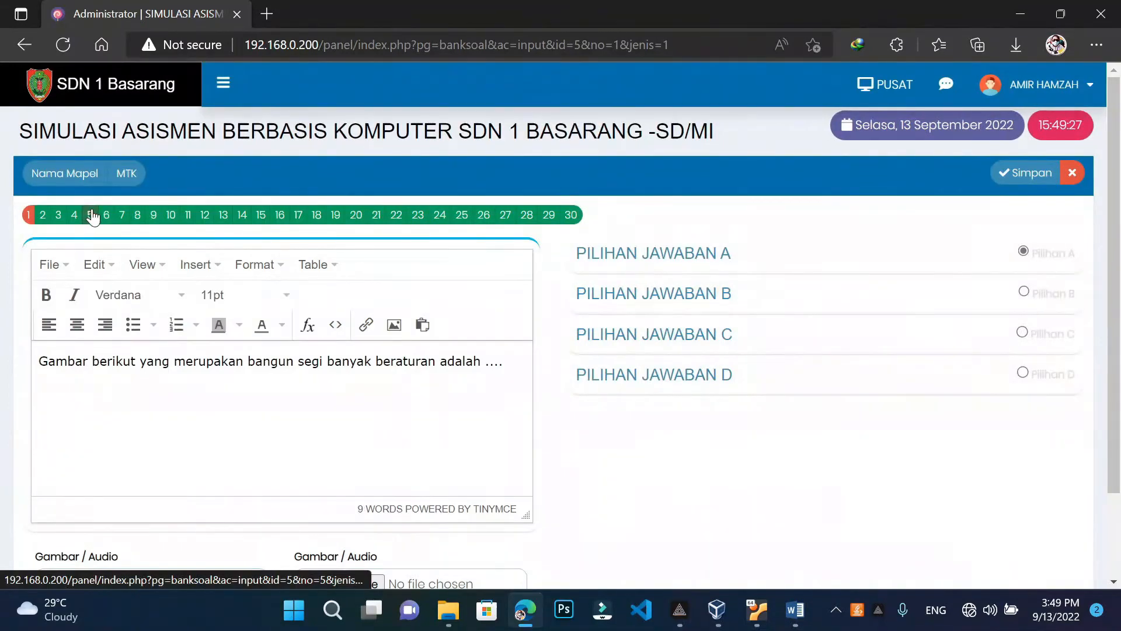
# Open question 5 and delete its whole text '24 + 13 - 12 ='
pyautogui.click(90, 214)
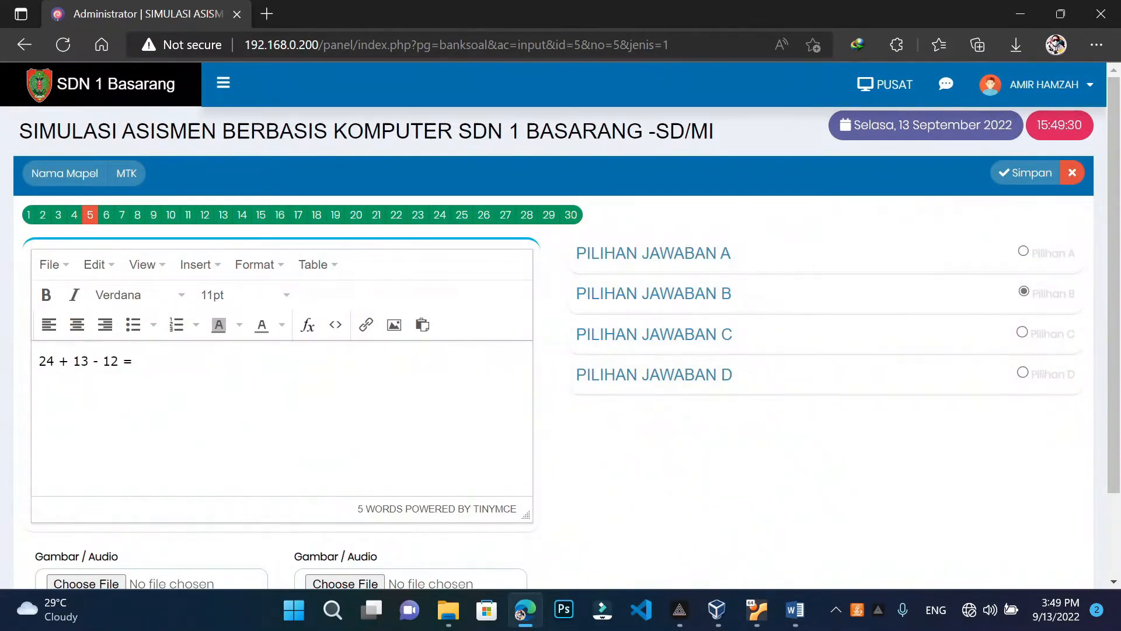
pyautogui.click(56, 399)
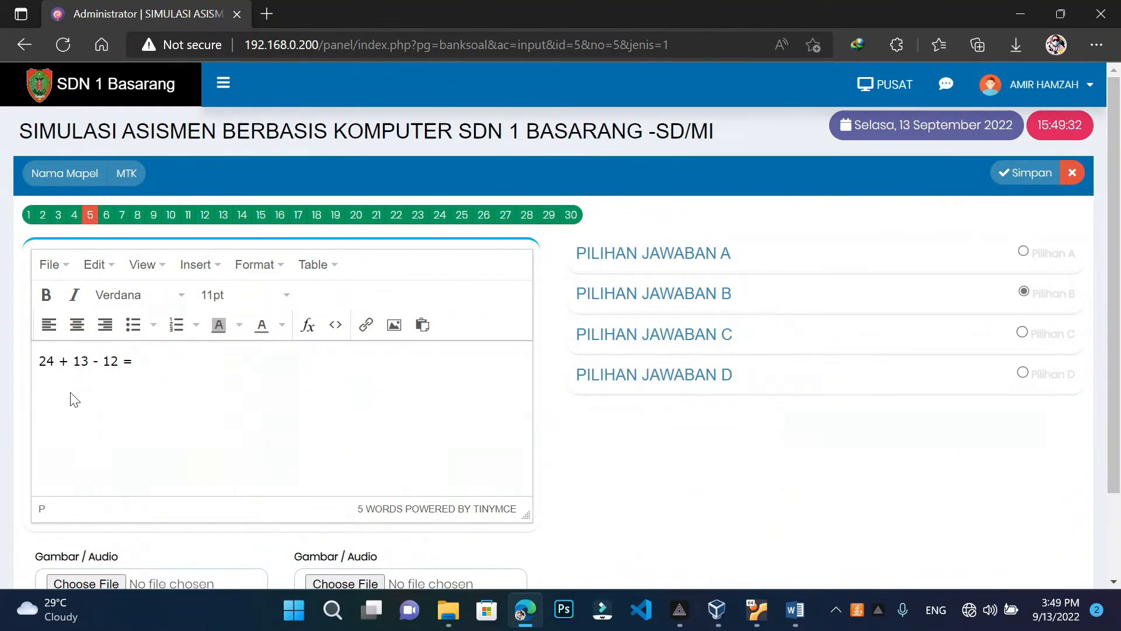
pyautogui.press('BackSpace')
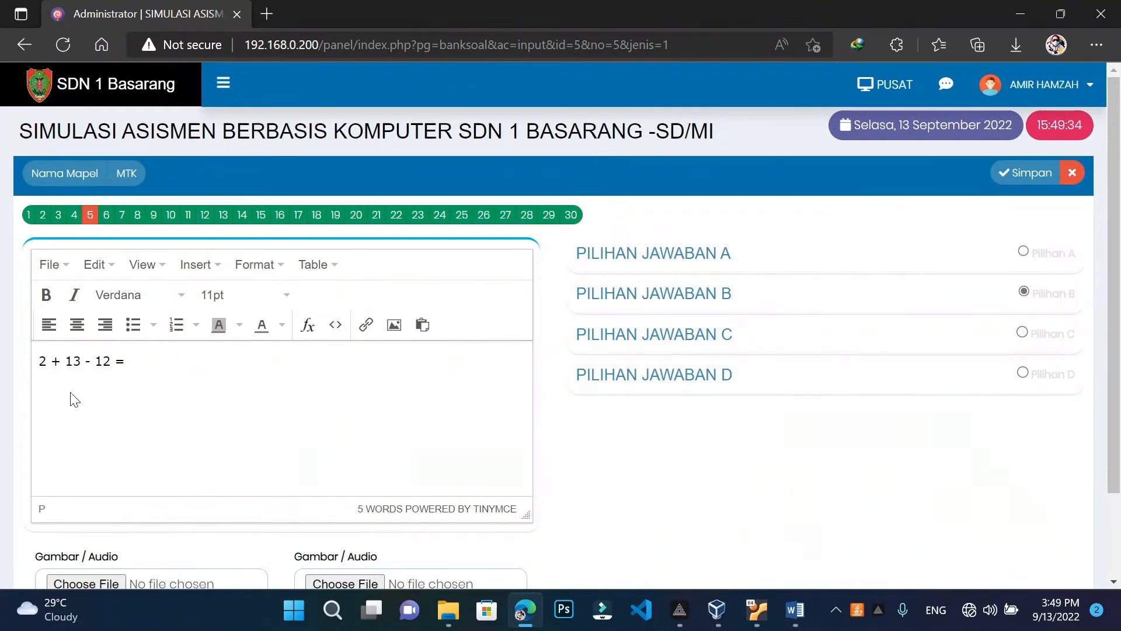
pyautogui.press('BackSpace')
pyautogui.hotkey('ctrl', 'a')
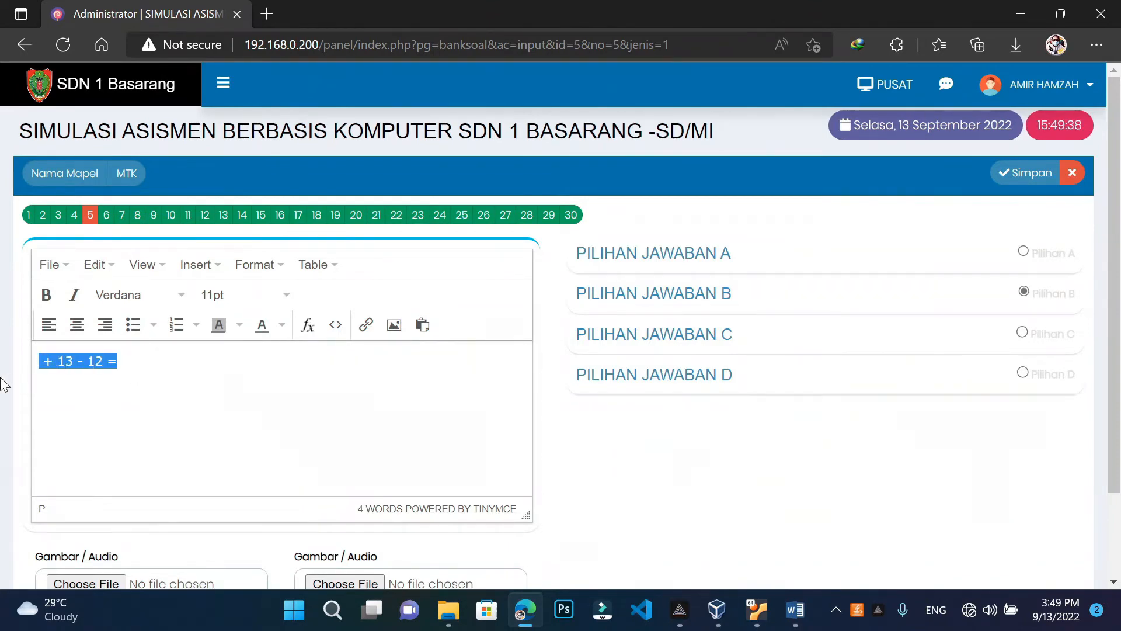
pyautogui.press('BackSpace')
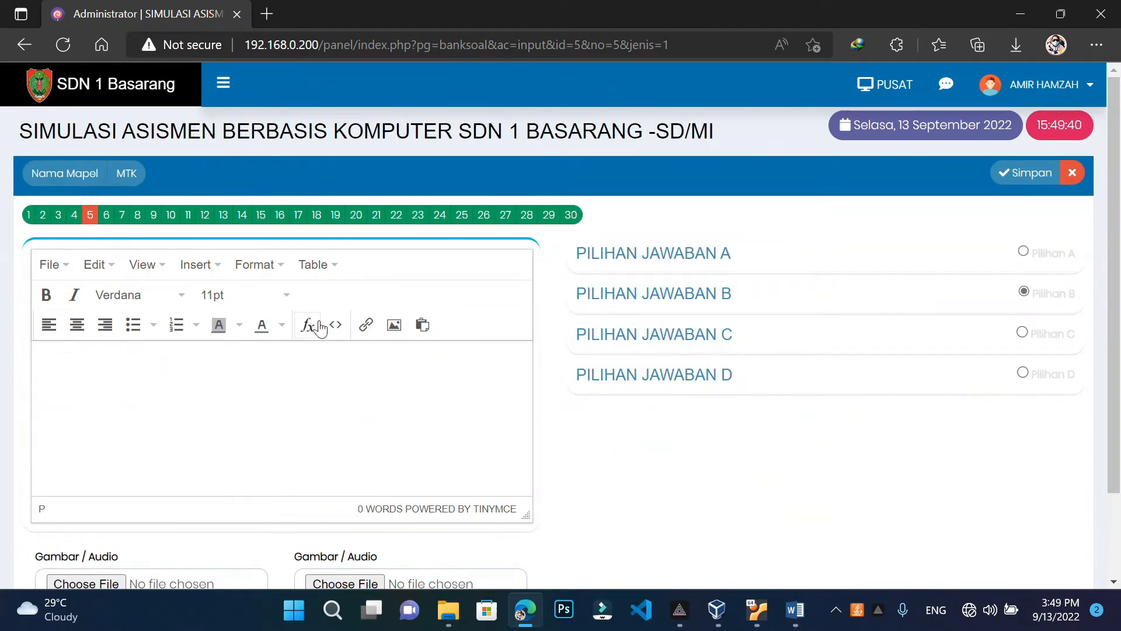
# Start a fraction formula whose first term is 2/3 followed by a plus
pyautogui.click(309, 325)
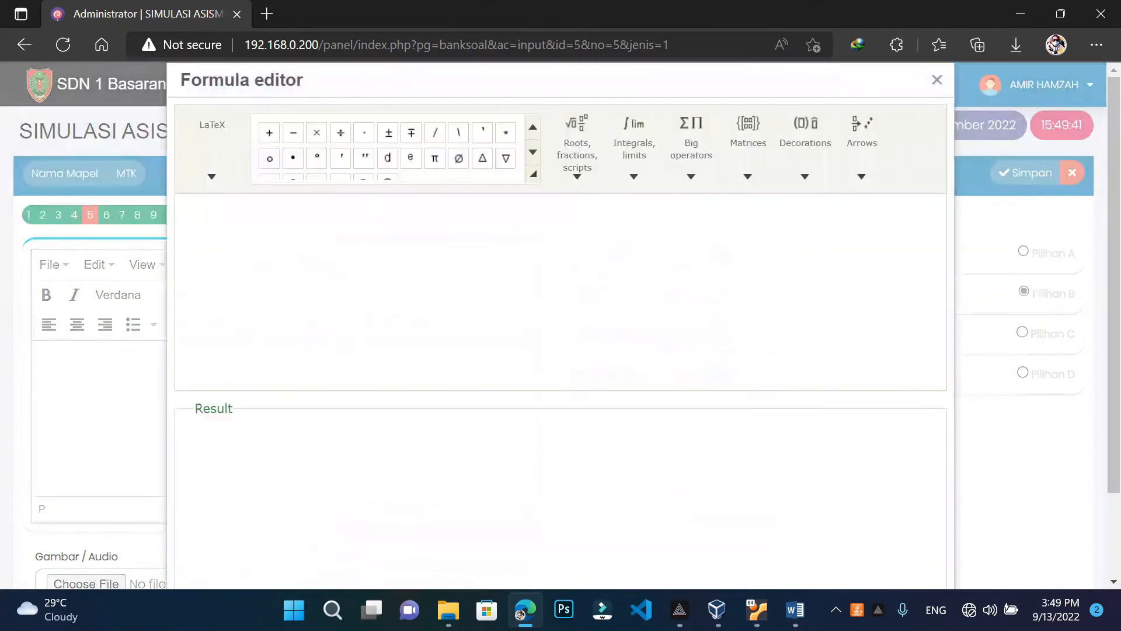
pyautogui.click(592, 183)
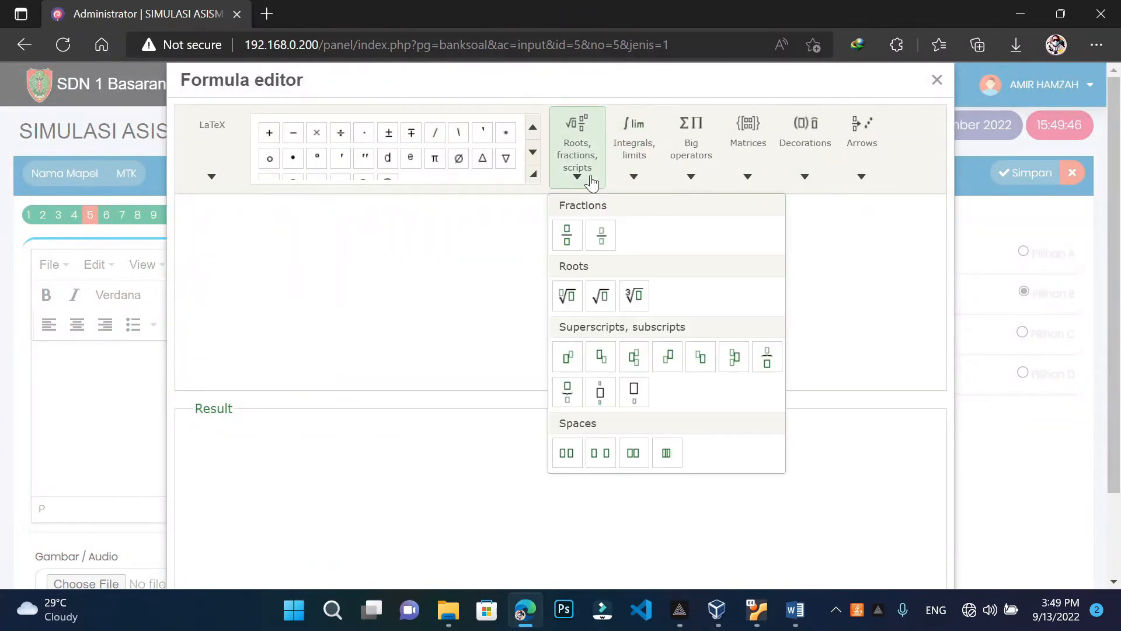
pyautogui.click(567, 234)
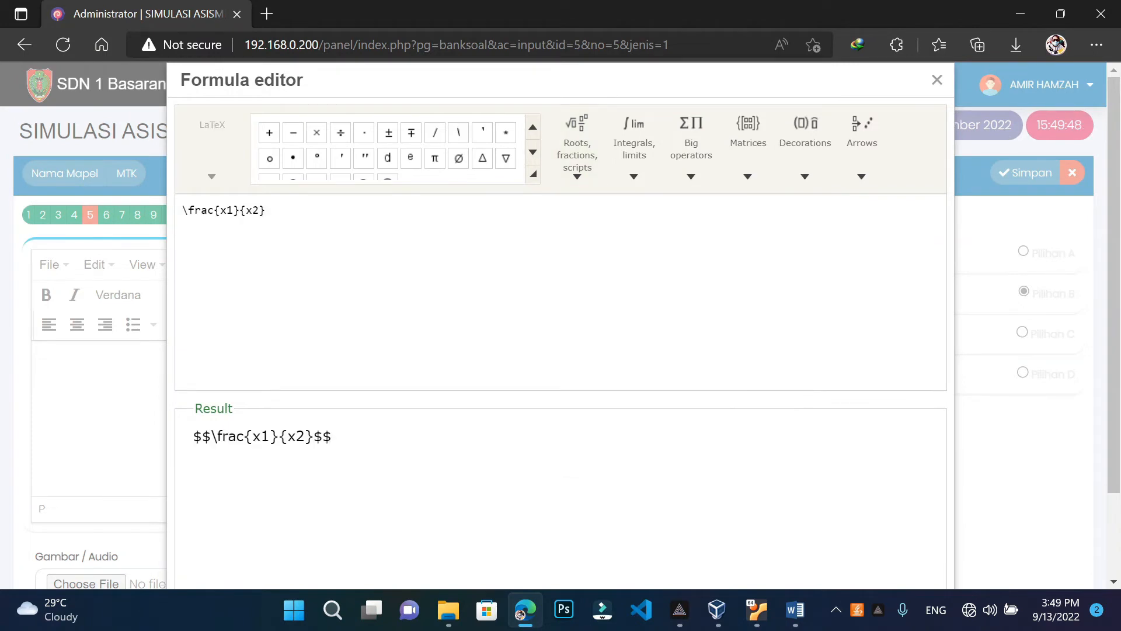
pyautogui.doubleClick(225, 211)
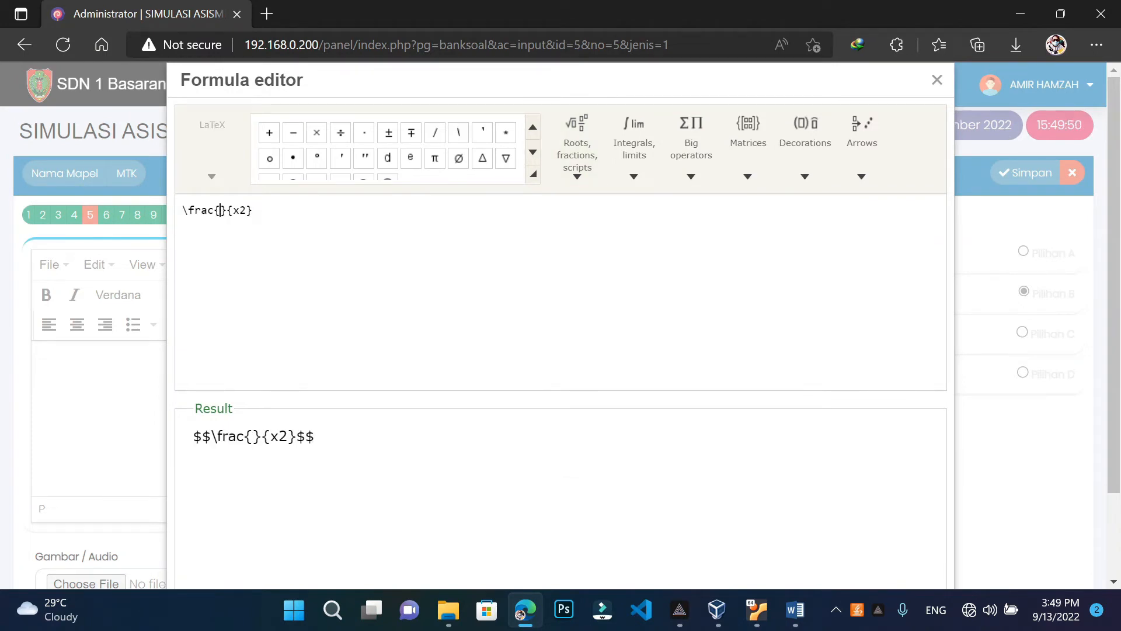
pyautogui.write('2')
pyautogui.press('Right')
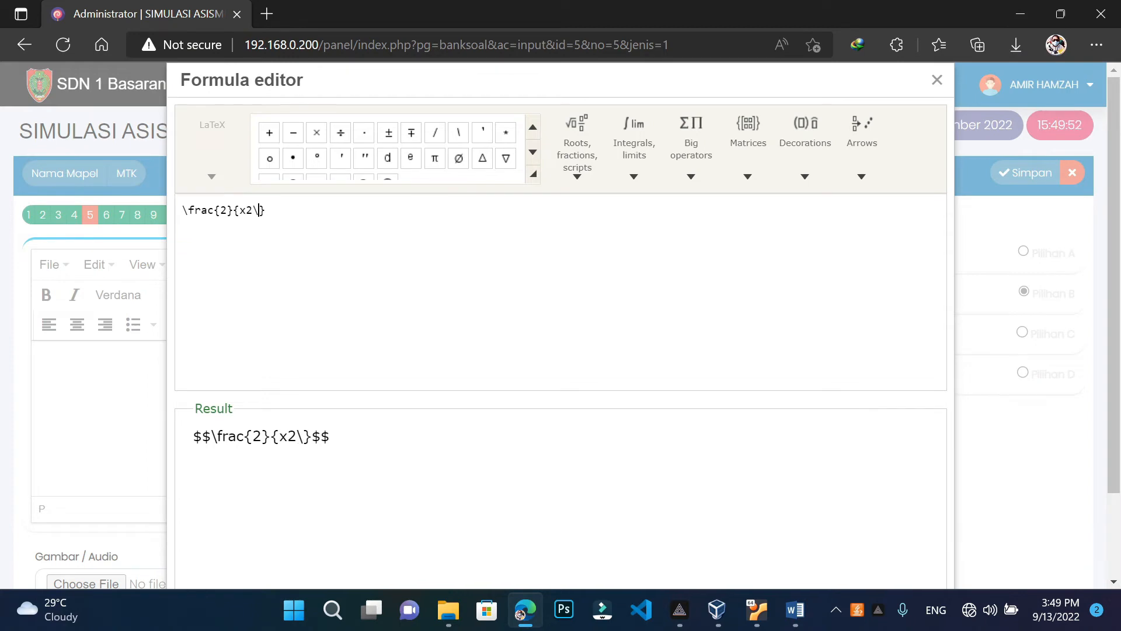
pyautogui.press('BackSpace')
pyautogui.press('BackSpace')
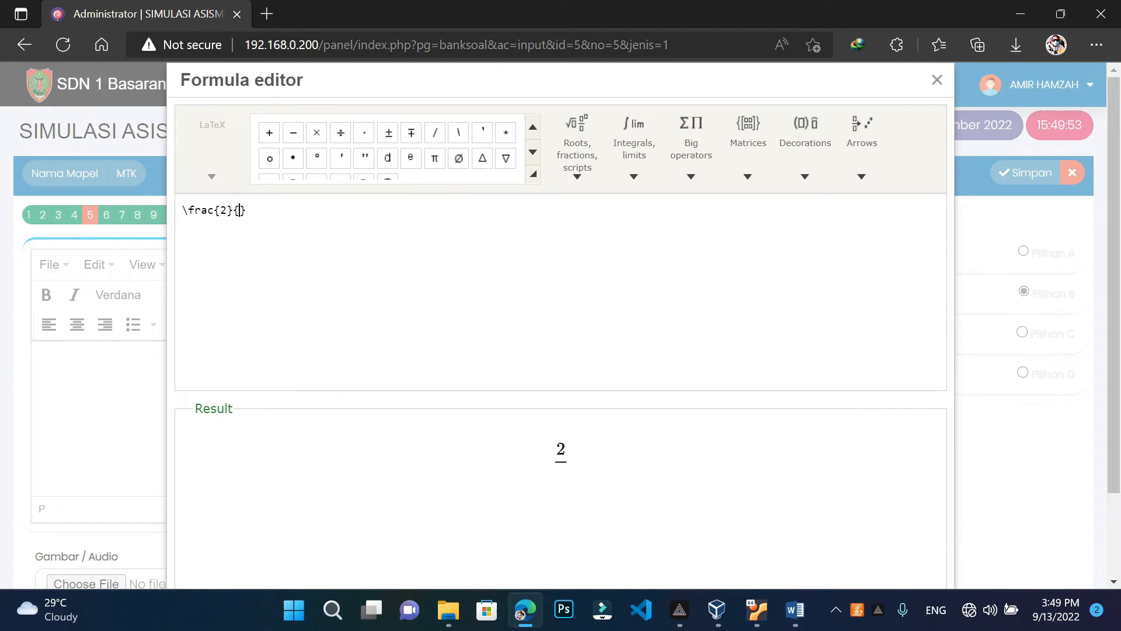
pyautogui.click(794, 611)
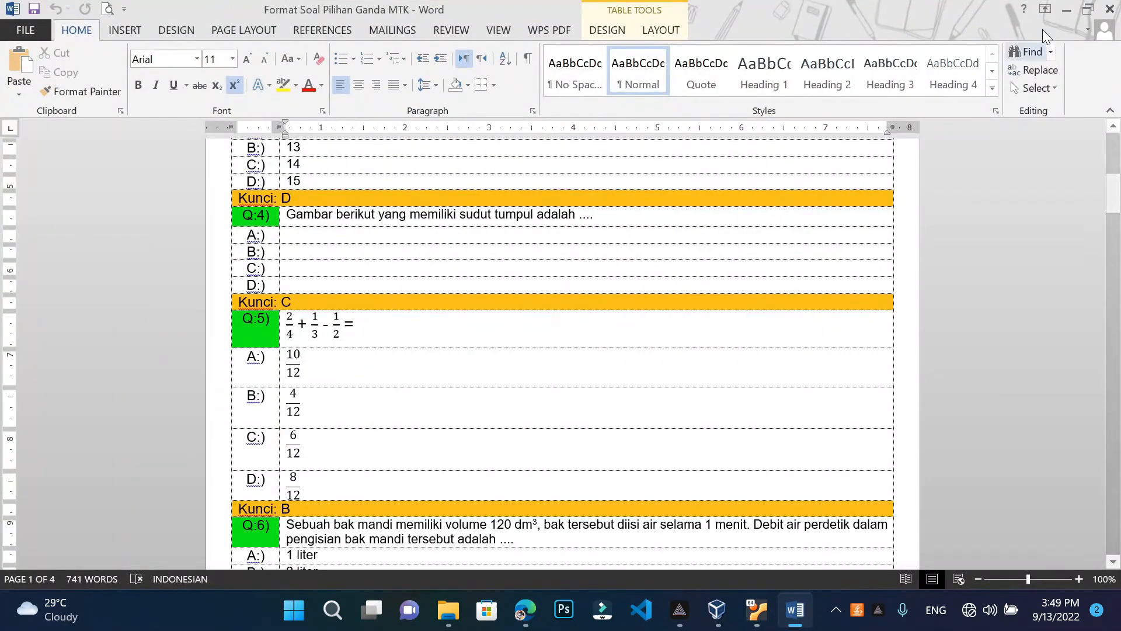
pyautogui.click(1066, 12)
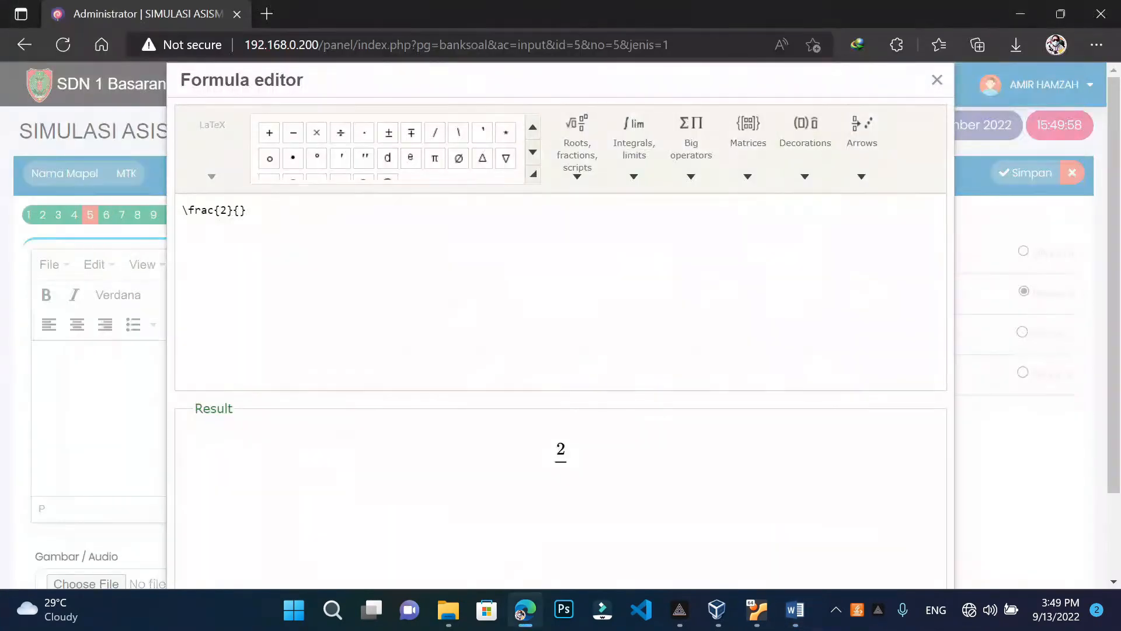
pyautogui.write('3} + cm^{2}')
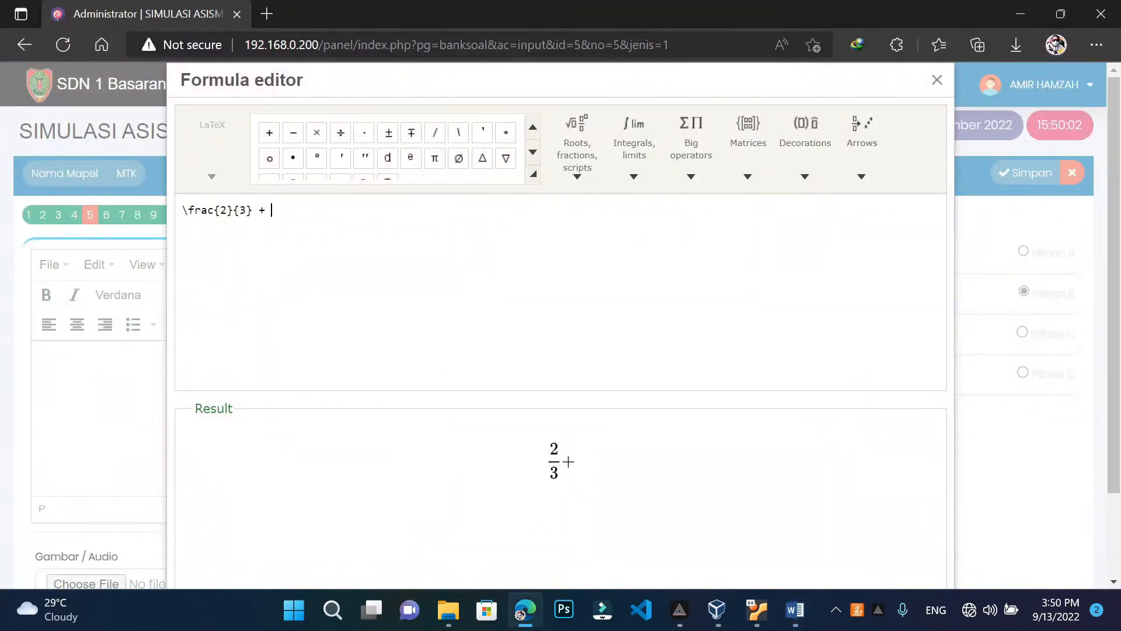
pyautogui.press('BackSpace')
pyautogui.press('BackSpace')
pyautogui.press('BackSpace')
pyautogui.press('BackSpace')
pyautogui.press('BackSpace')
pyautogui.press('BackSpace')
# Copy the 2/3 fraction code, change the copy to 1/3, then paste another after a minus
pyautogui.moveTo(182, 210); pyautogui.dragTo(253, 210)
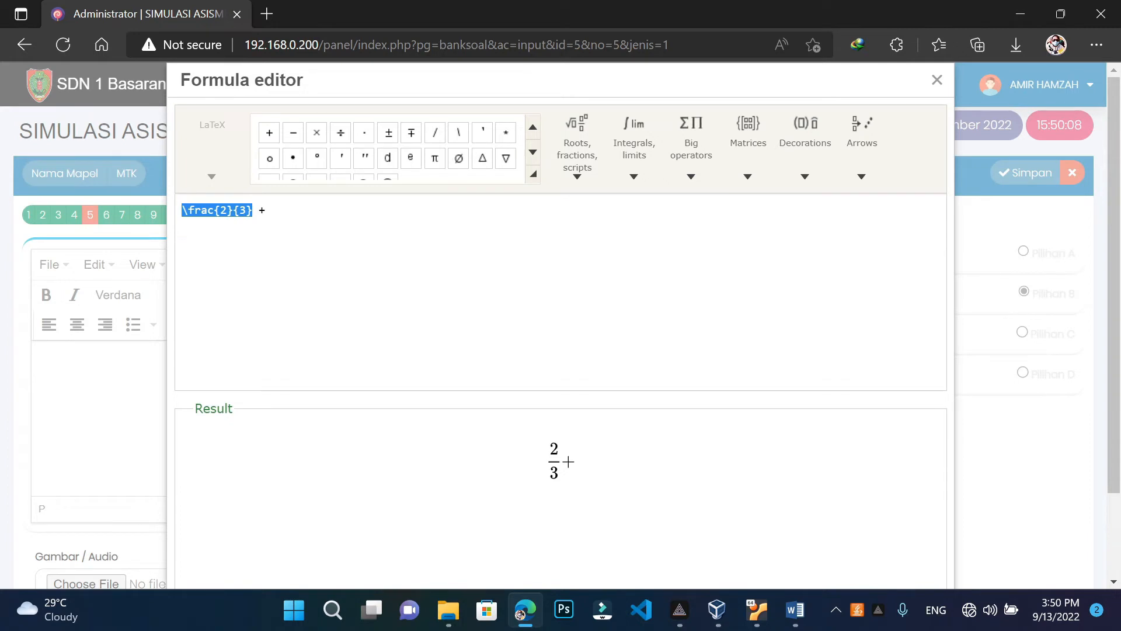
pyautogui.hotkey('ctrl', 'c')
pyautogui.click(265, 196)
pyautogui.hotkey('ctrl', 'v')
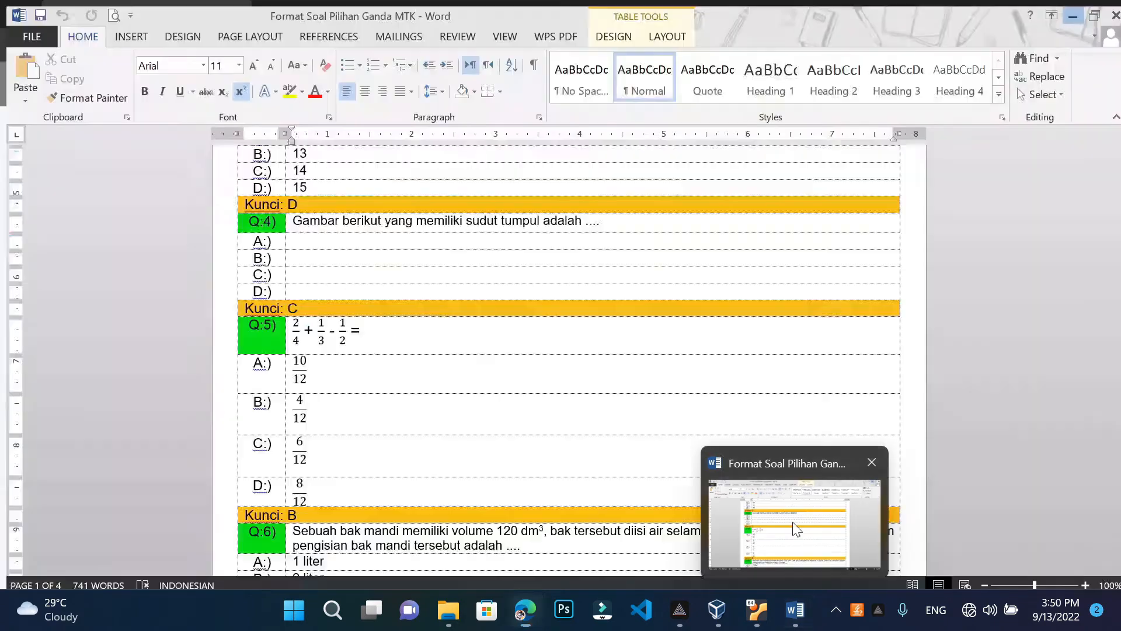
pyautogui.click(793, 521)
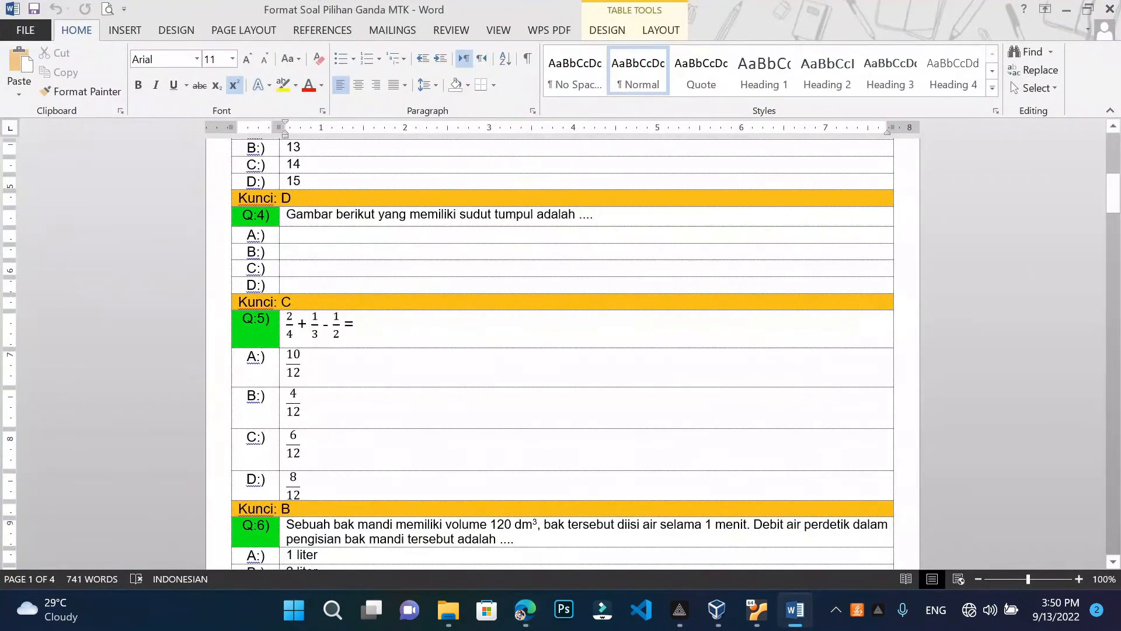
pyautogui.click(1068, 13)
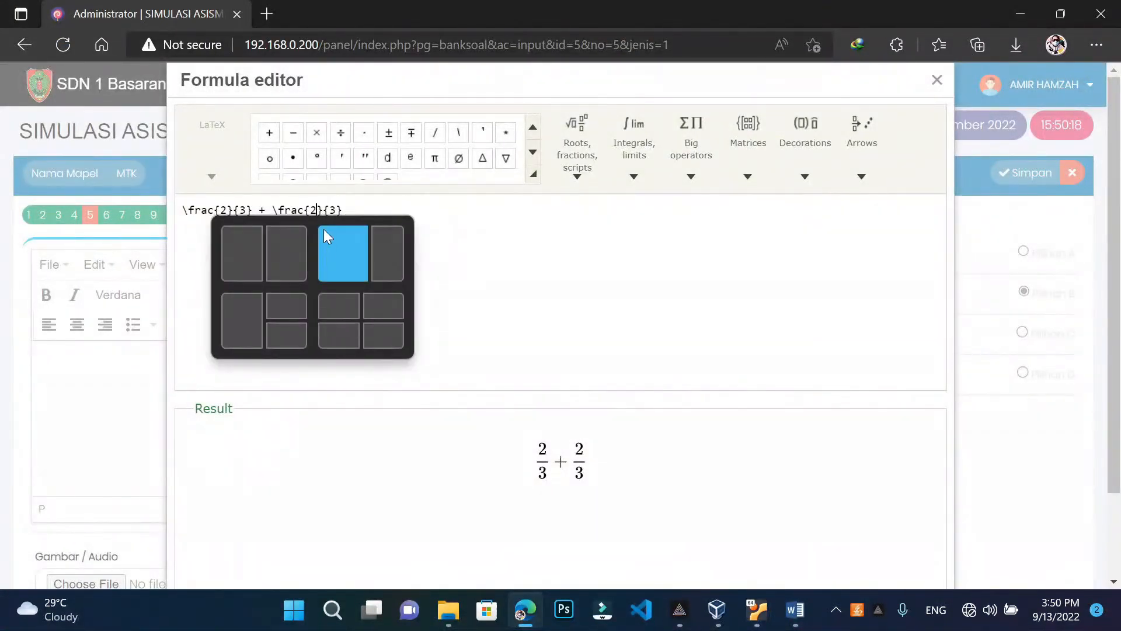
pyautogui.doubleClick(313, 211)
pyautogui.write('1')
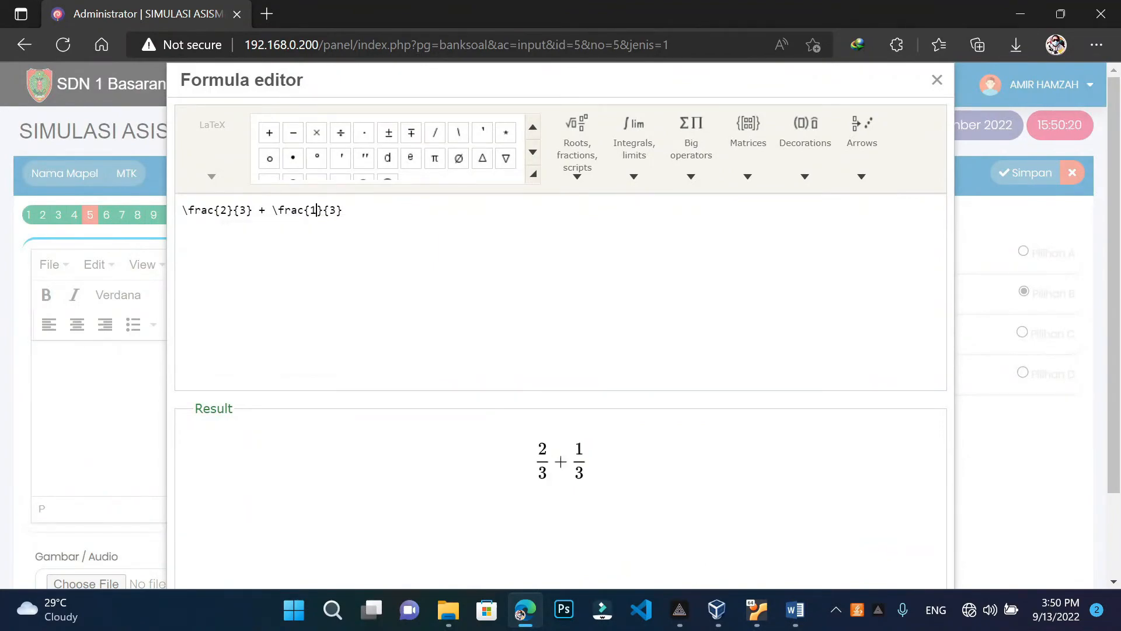
pyautogui.click(795, 610)
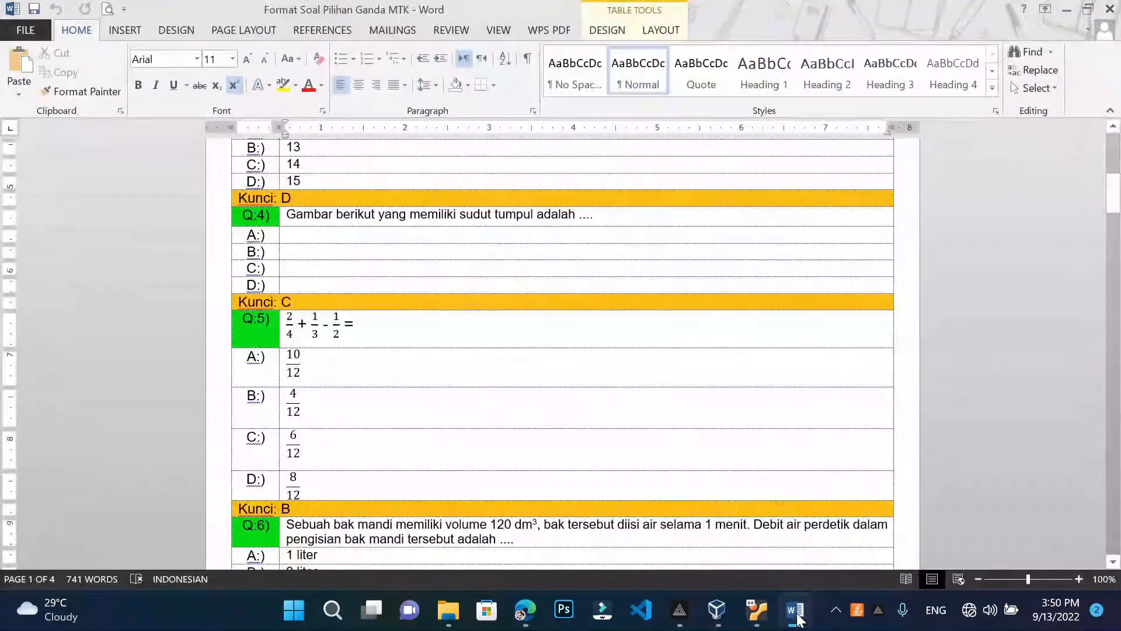
pyautogui.click(1066, 10)
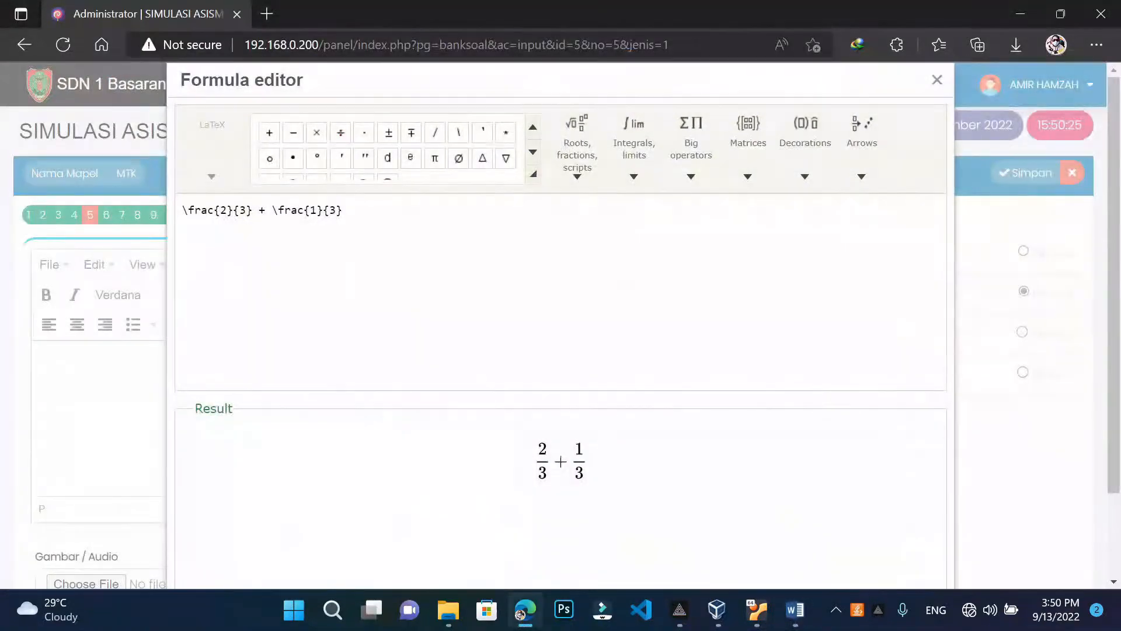
pyautogui.write('-')
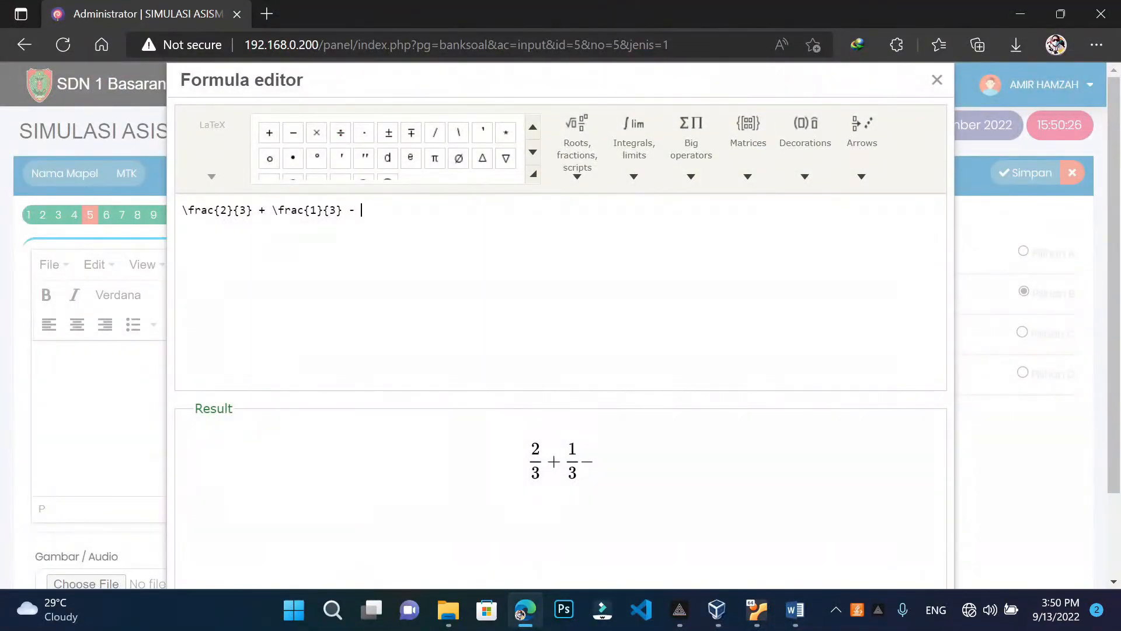
pyautogui.hotkey('ctrl', 'v')
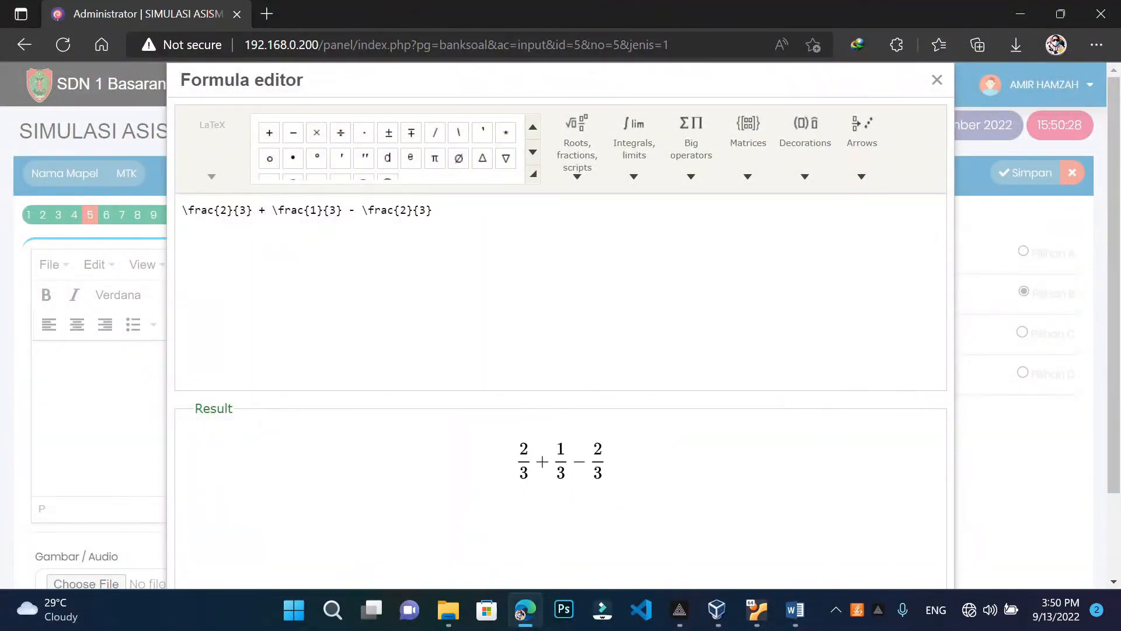
# Change the last fraction to 1/2, append =, and insert the formula into question 5
pyautogui.click(796, 609)
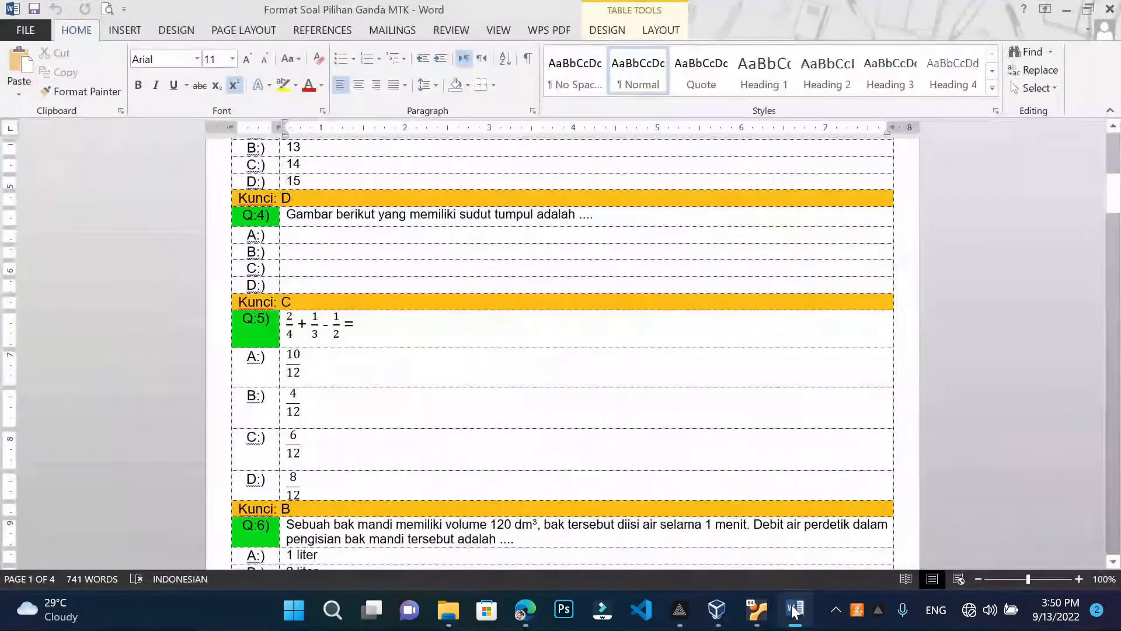
pyautogui.click(1067, 9)
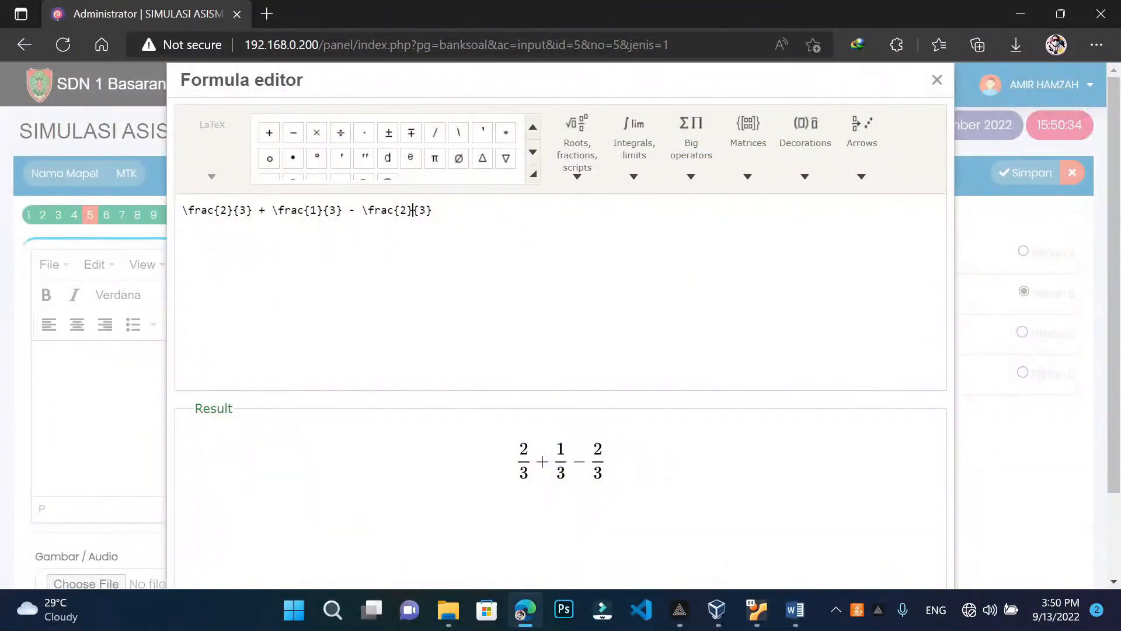
pyautogui.press('BackSpace')
pyautogui.write('1')
pyautogui.press('Right')
pyautogui.press('BackSpace')
pyautogui.write('2')
pyautogui.press('Right')
pyautogui.write('=')
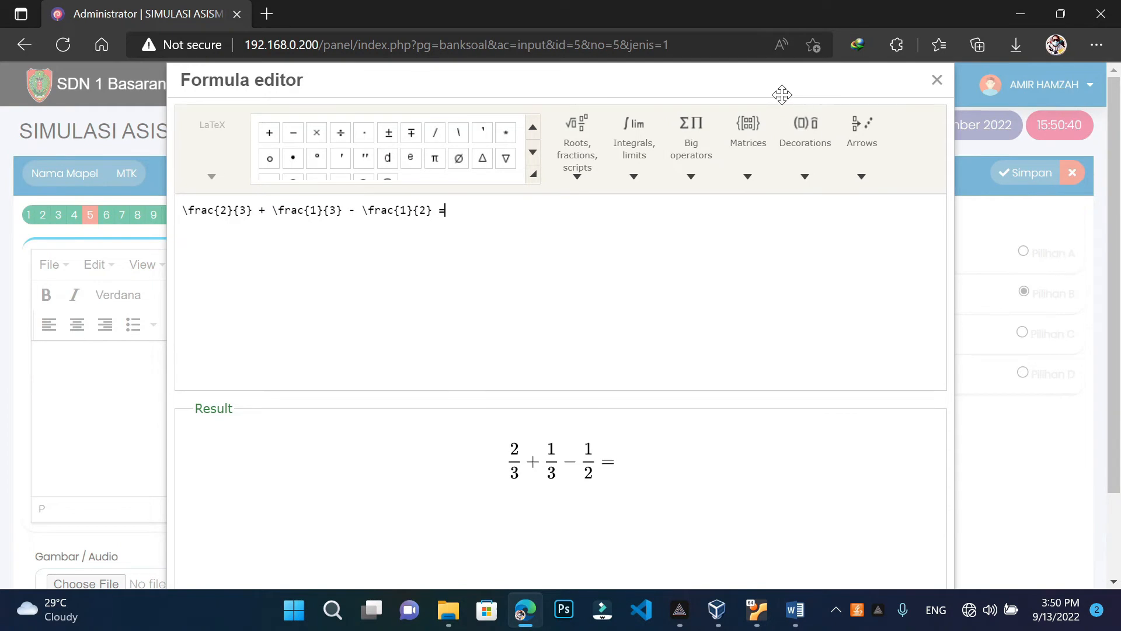
pyautogui.moveTo(782, 94); pyautogui.dragTo(757, 0)
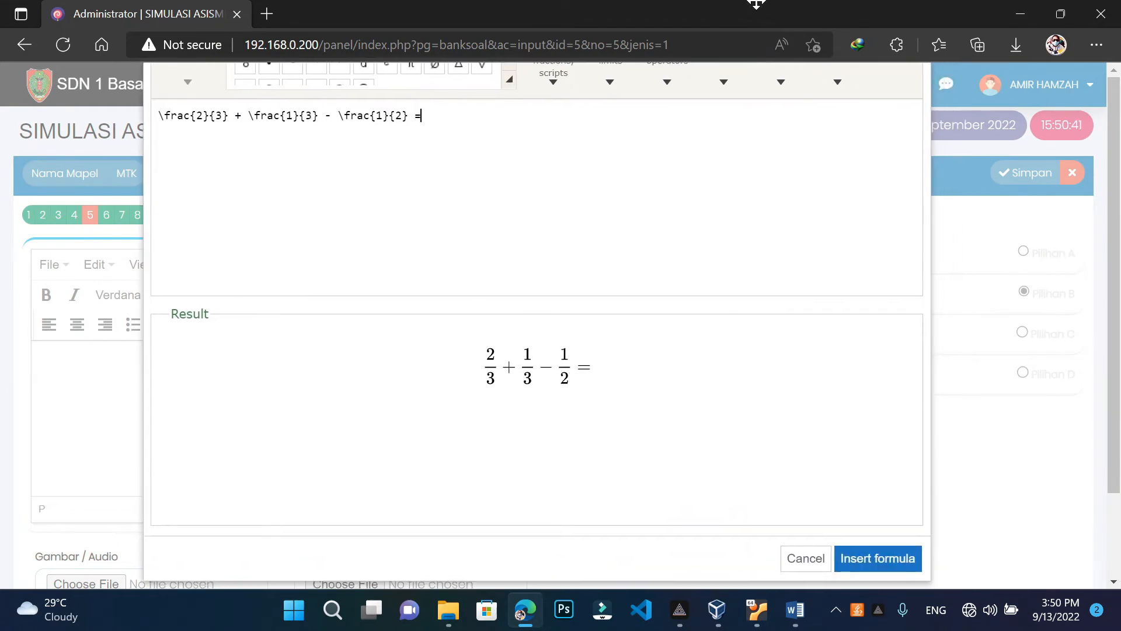
pyautogui.click(890, 556)
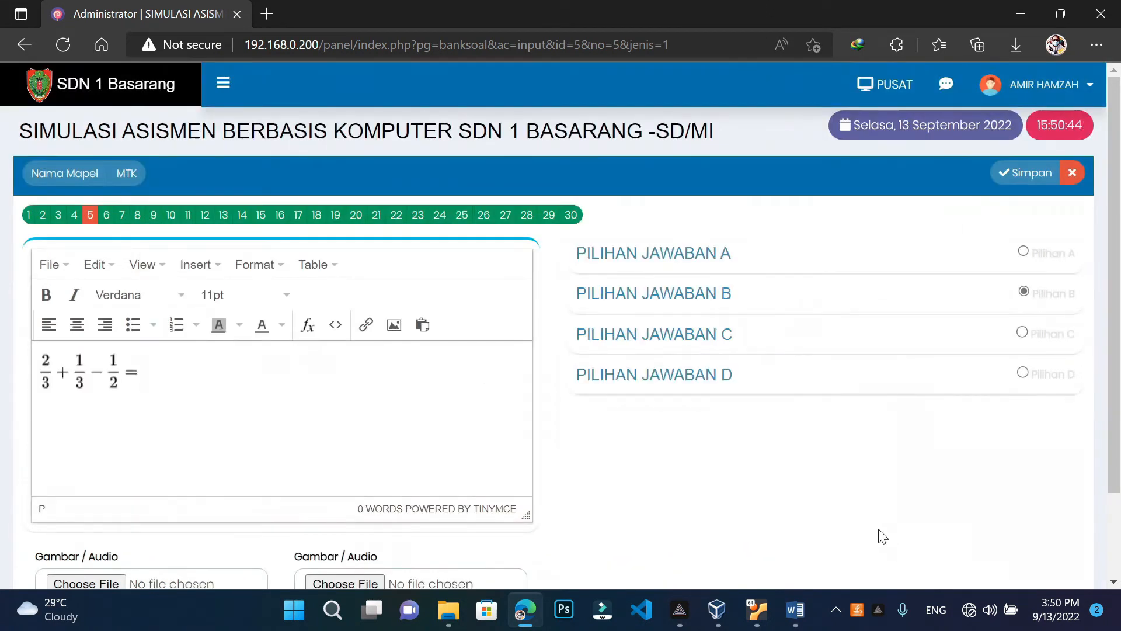
# Check the Word question document, then clear the plain 1012 from answer choice A
pyautogui.click(795, 609)
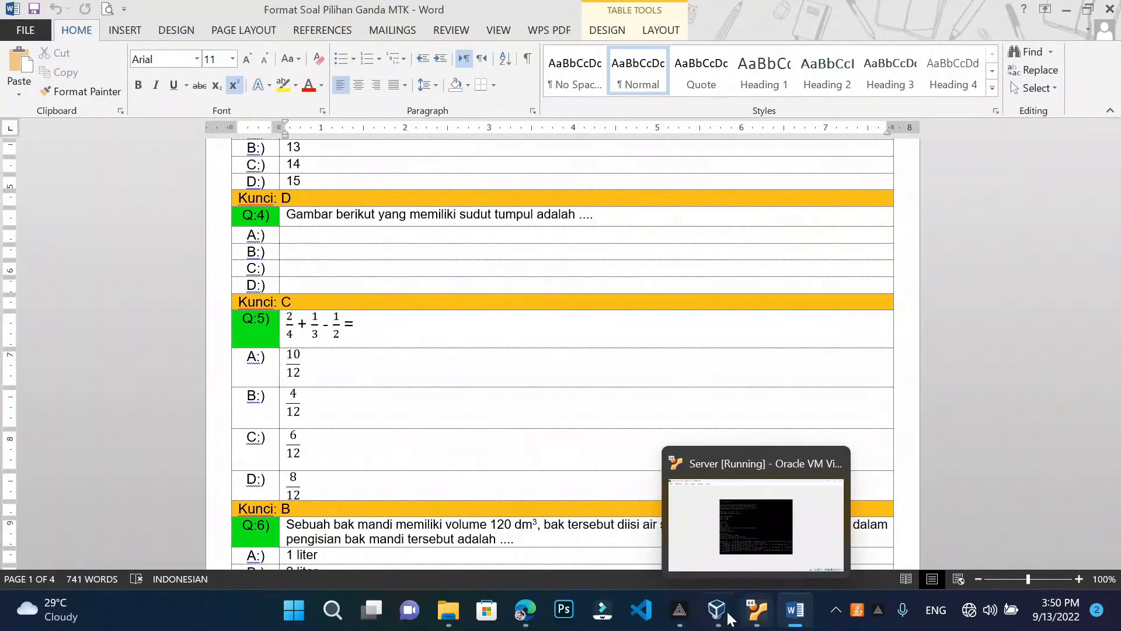
pyautogui.click(549, 551)
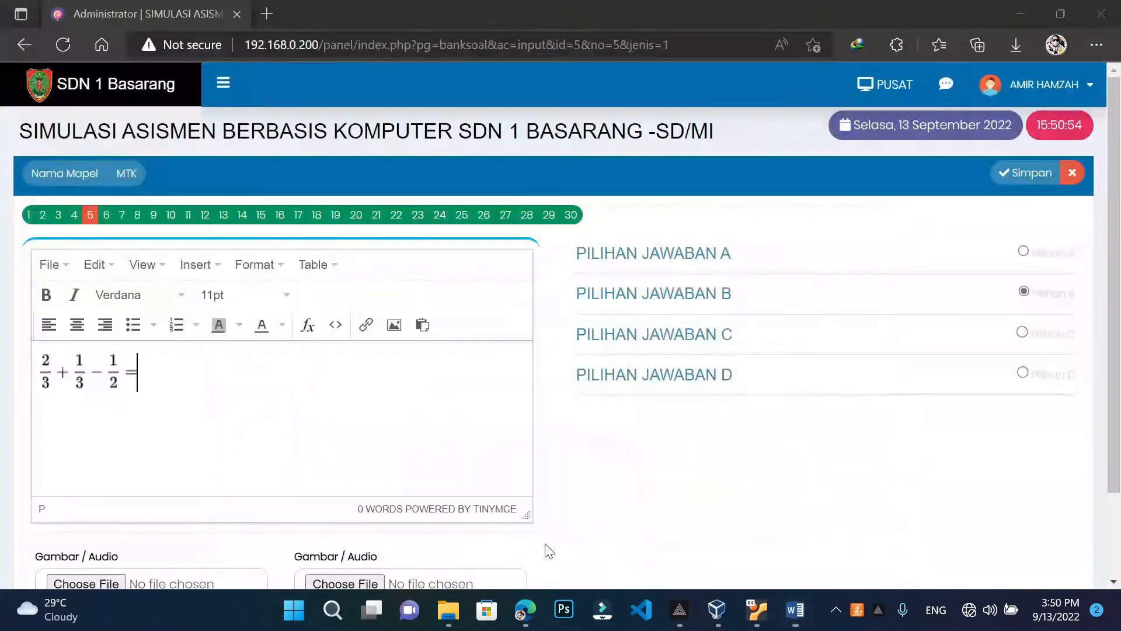
pyautogui.click(646, 257)
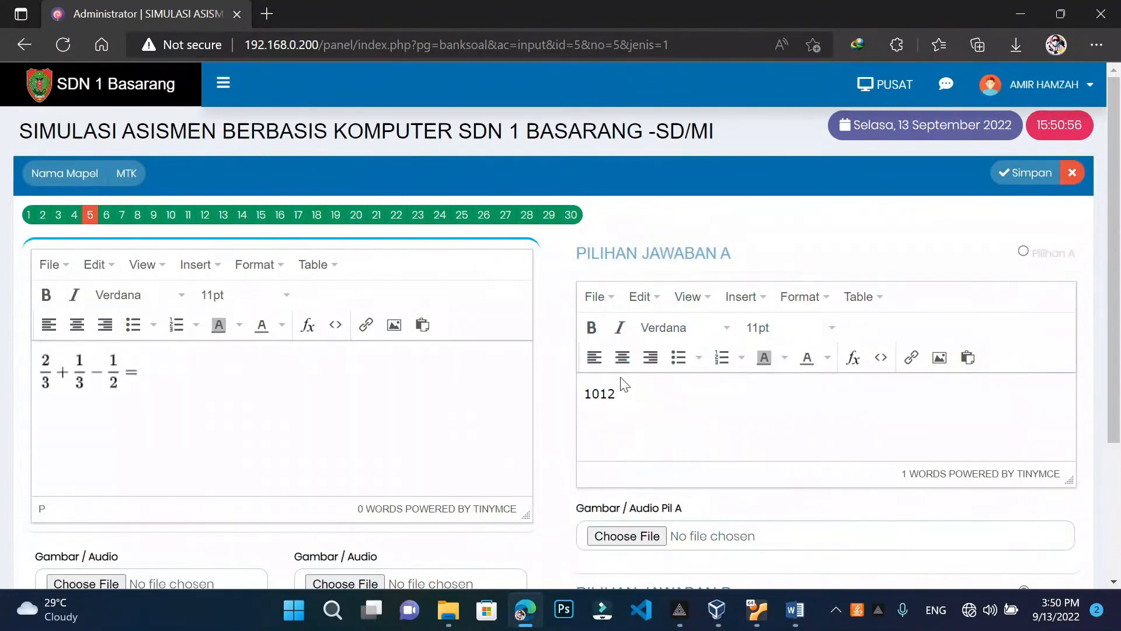
pyautogui.click(624, 384)
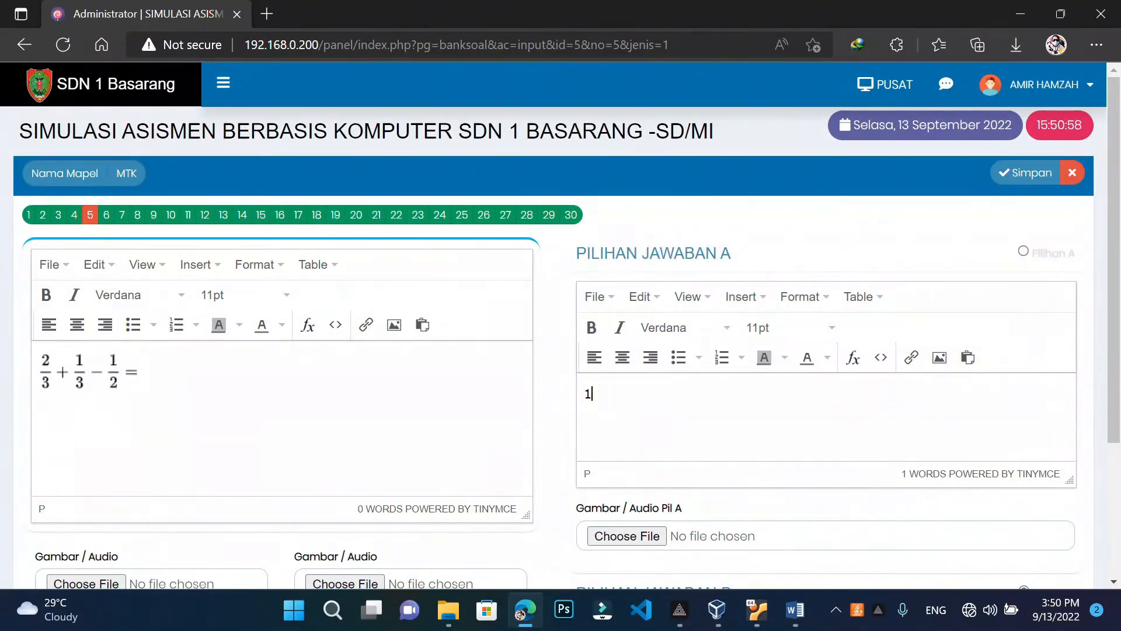
pyautogui.press('BackSpace')
# Build a 10/12 fraction in the formula editor and insert it as answer A
pyautogui.click(853, 357)
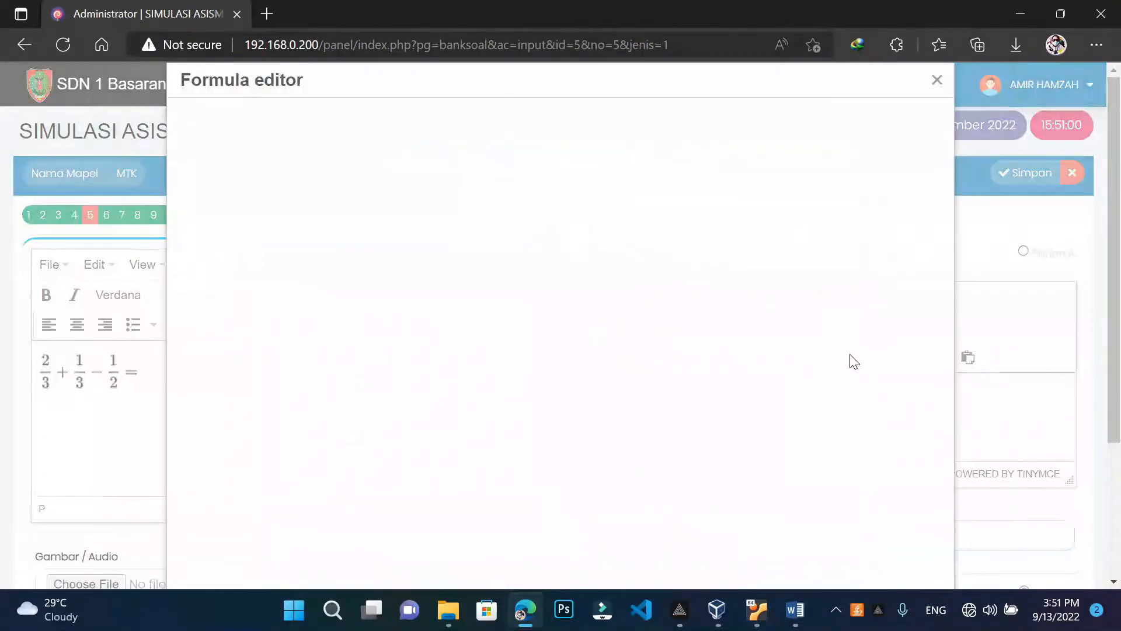
pyautogui.click(594, 183)
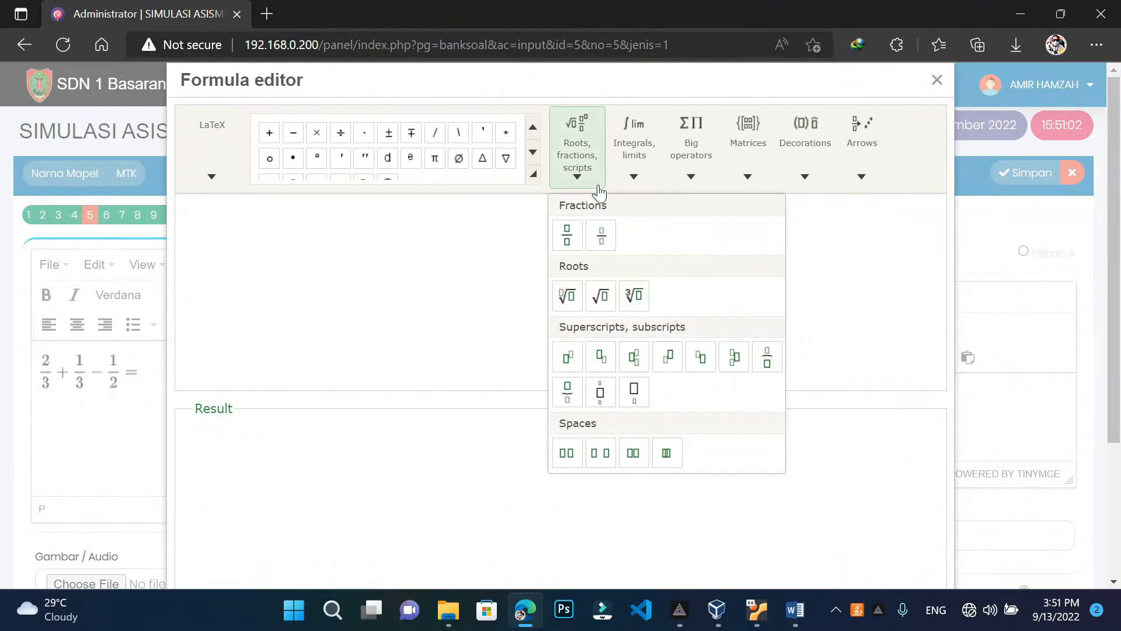
pyautogui.click(570, 239)
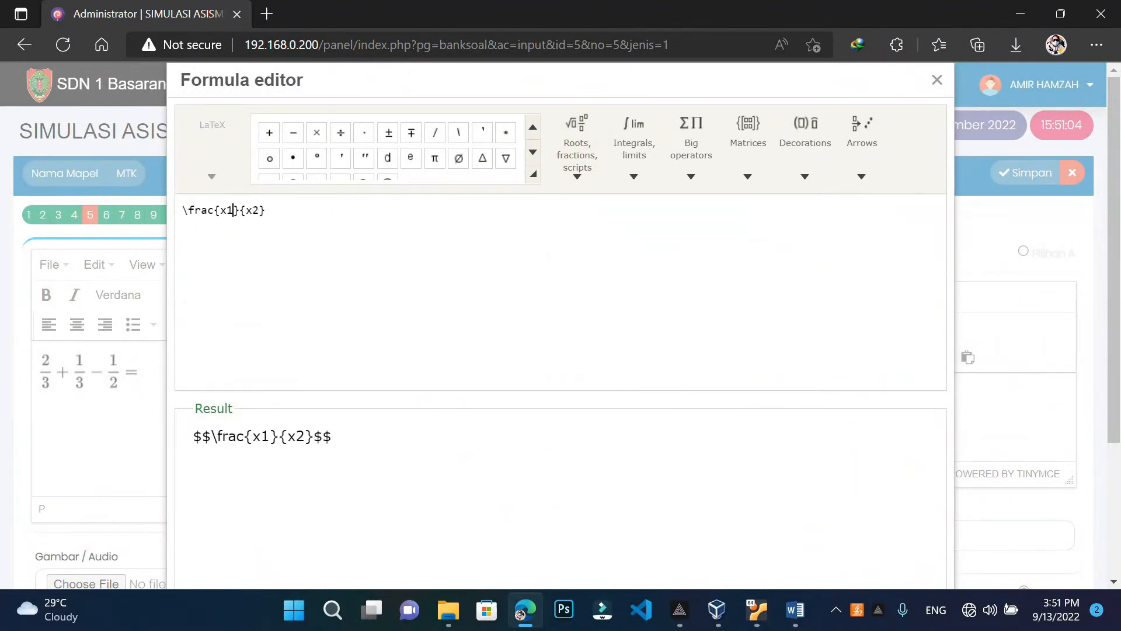
pyautogui.press('BackSpace')
pyautogui.press('BackSpace')
pyautogui.write('10')
pyautogui.hotkey('shift', 'Right')
pyautogui.write('1')
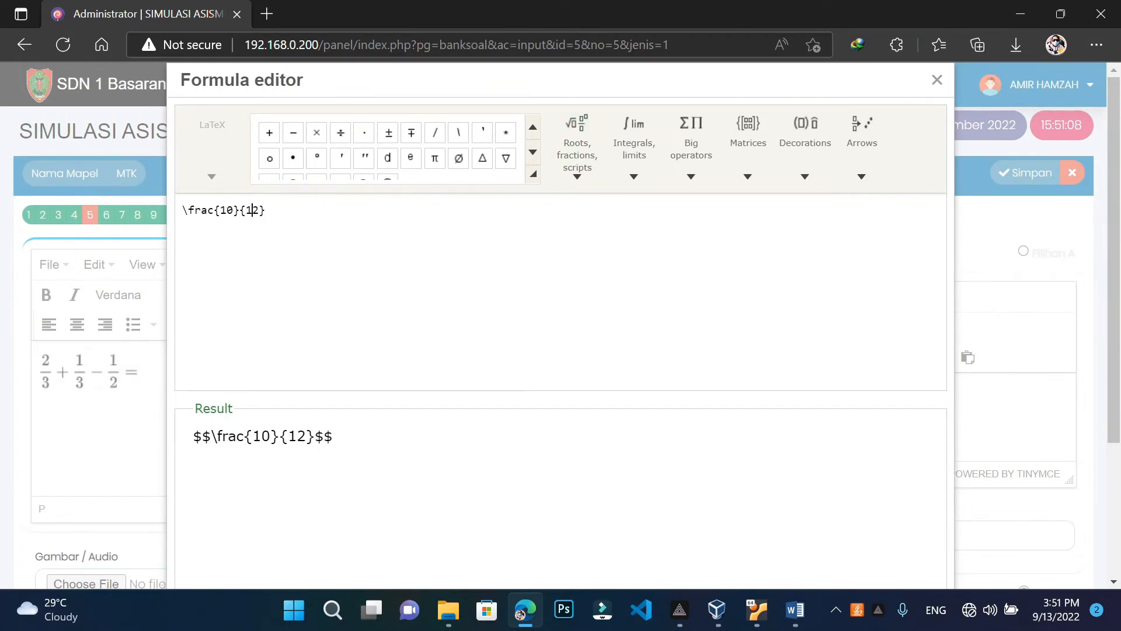
pyautogui.moveTo(645, 80); pyautogui.dragTo(656, 11)
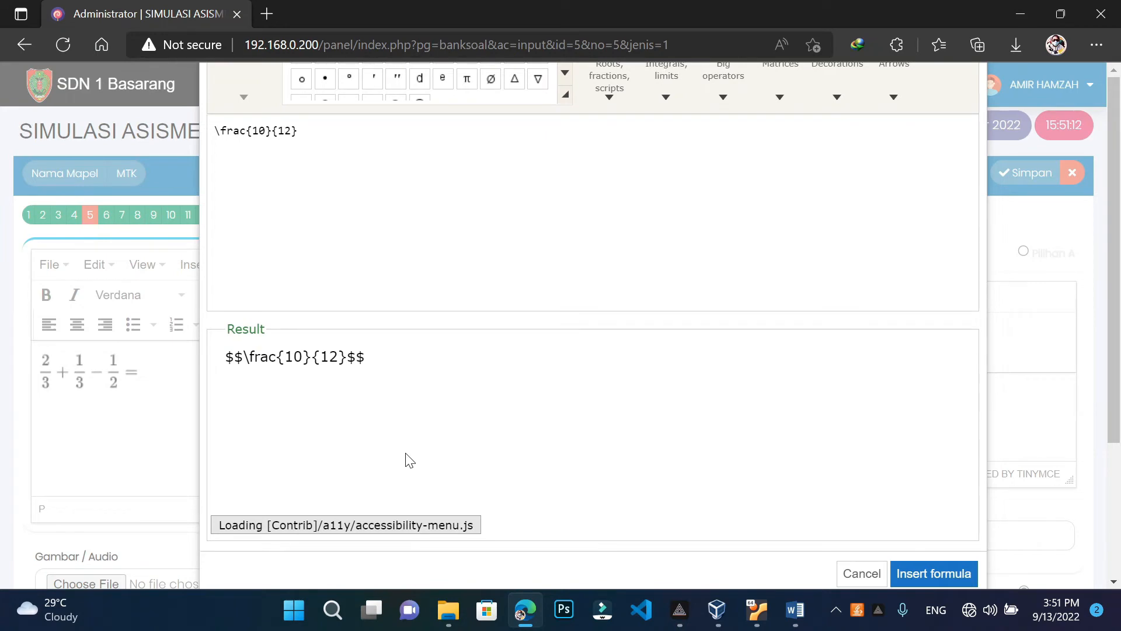
pyautogui.click(926, 576)
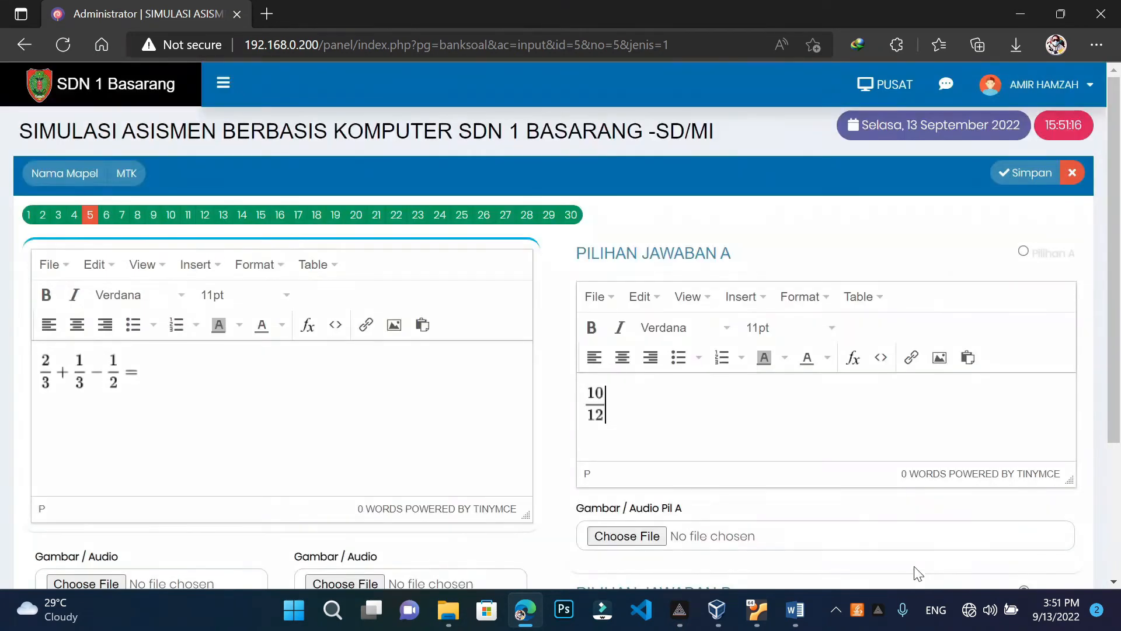
pyautogui.scroll(-2, 651, 483)
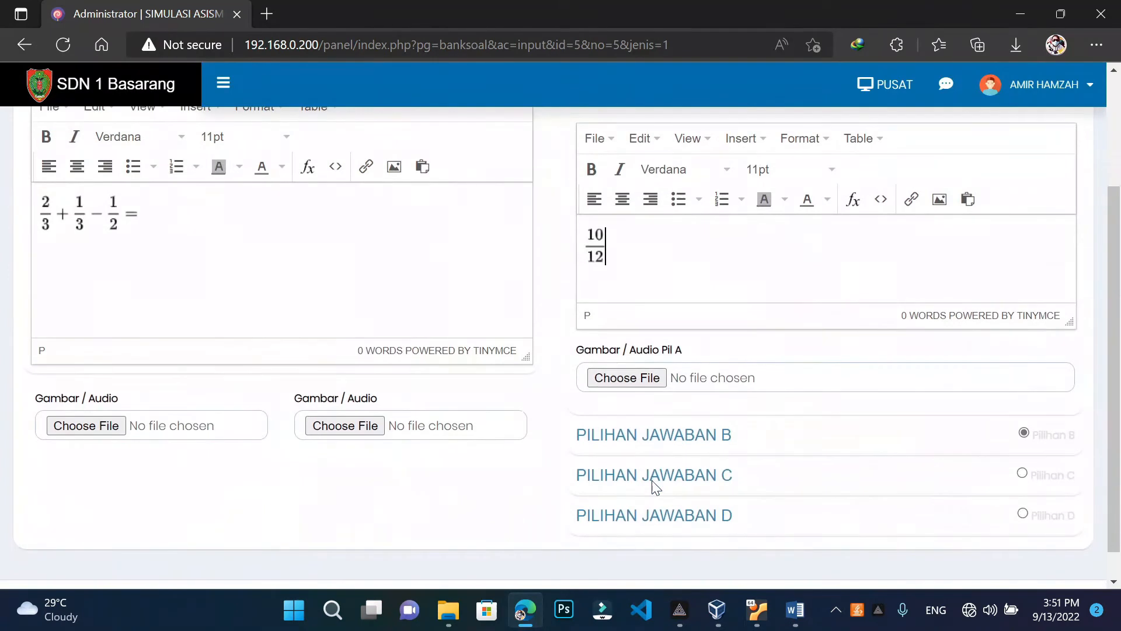
# Open answer choice B and add a fraction template in the formula editor
pyautogui.click(651, 447)
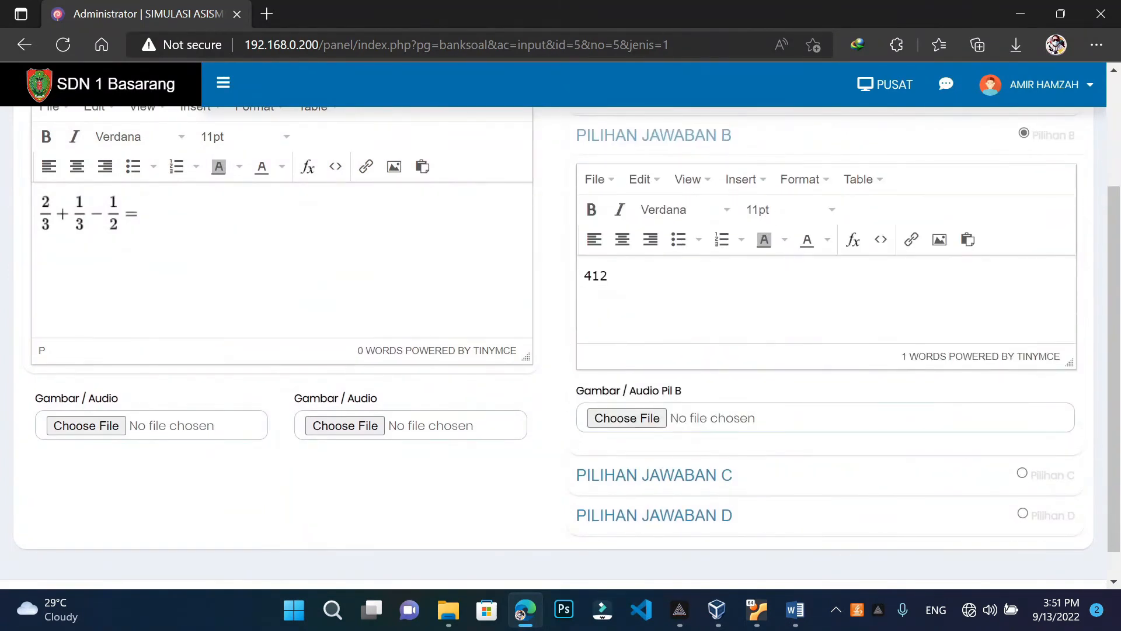
pyautogui.click(608, 276)
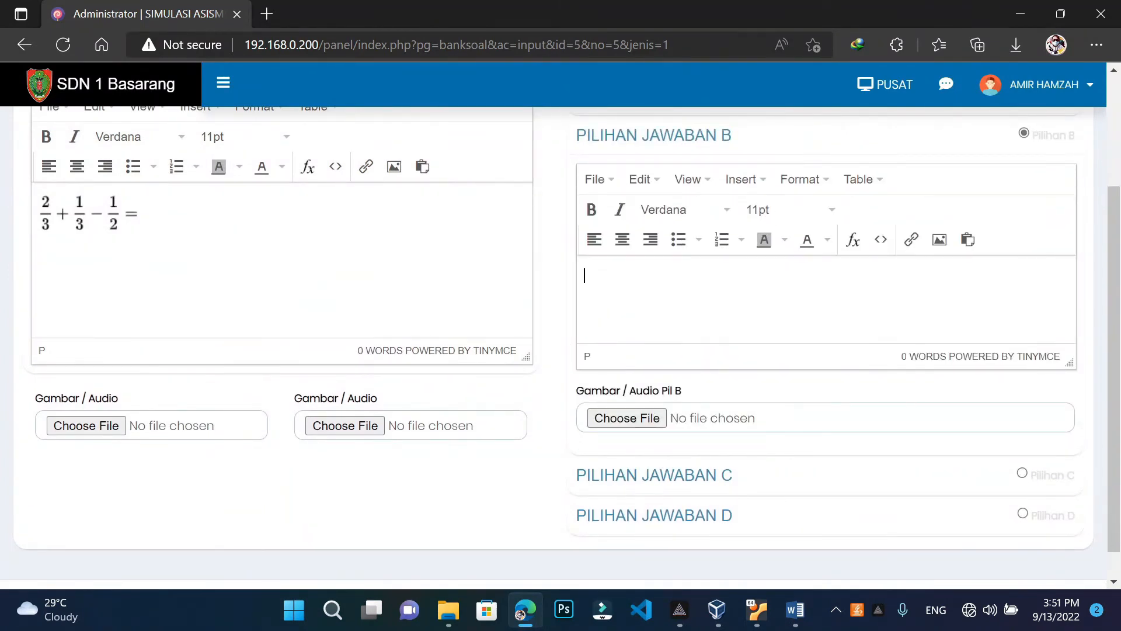
pyautogui.click(853, 240)
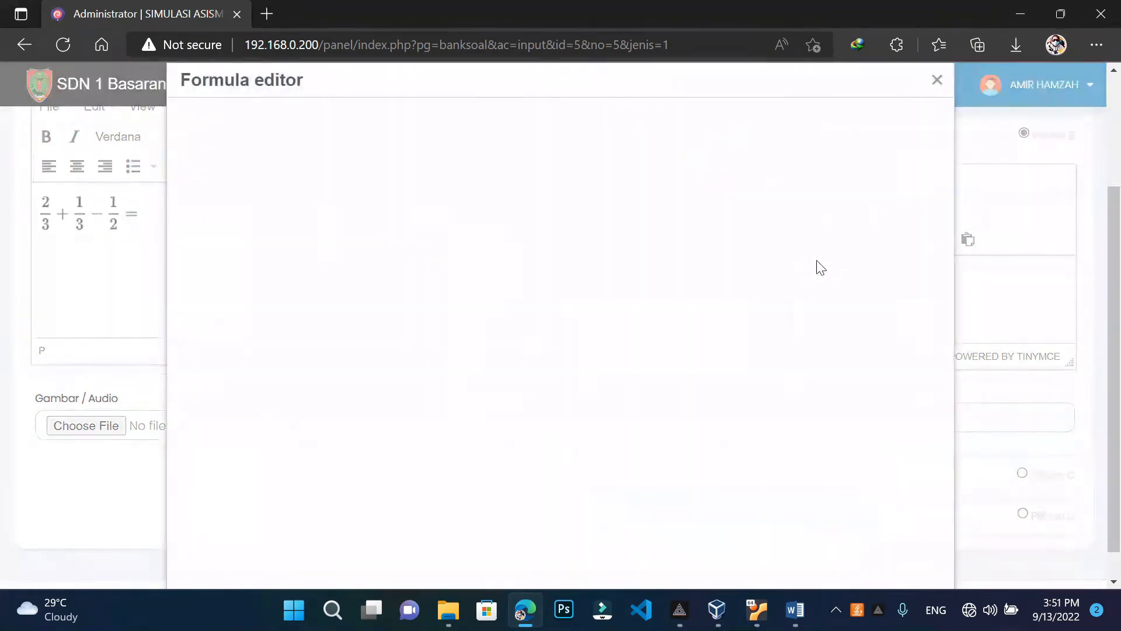
pyautogui.click(629, 174)
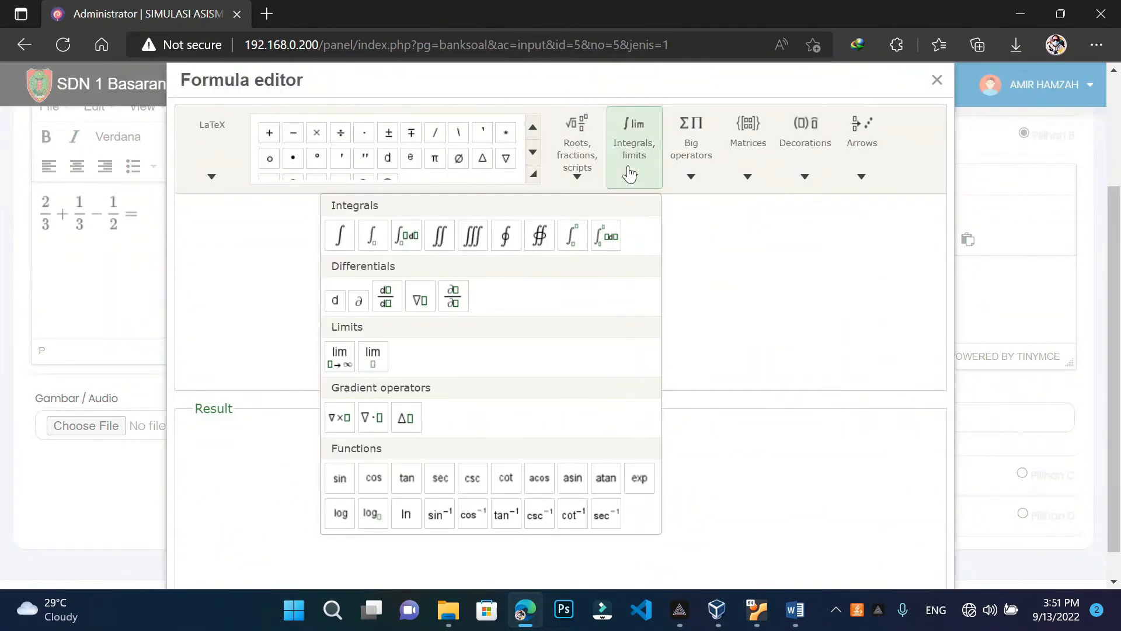
pyautogui.click(594, 173)
pyautogui.click(568, 235)
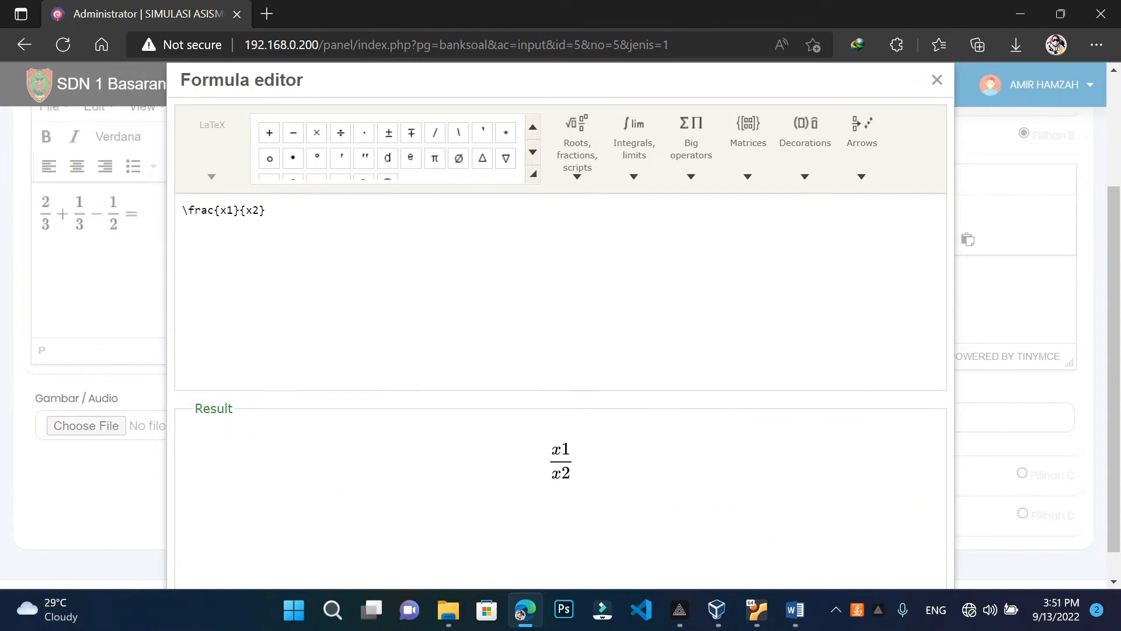
# Fill the fraction as 4/12 and insert it into answer B
pyautogui.press('BackSpace')
pyautogui.press('BackSpace')
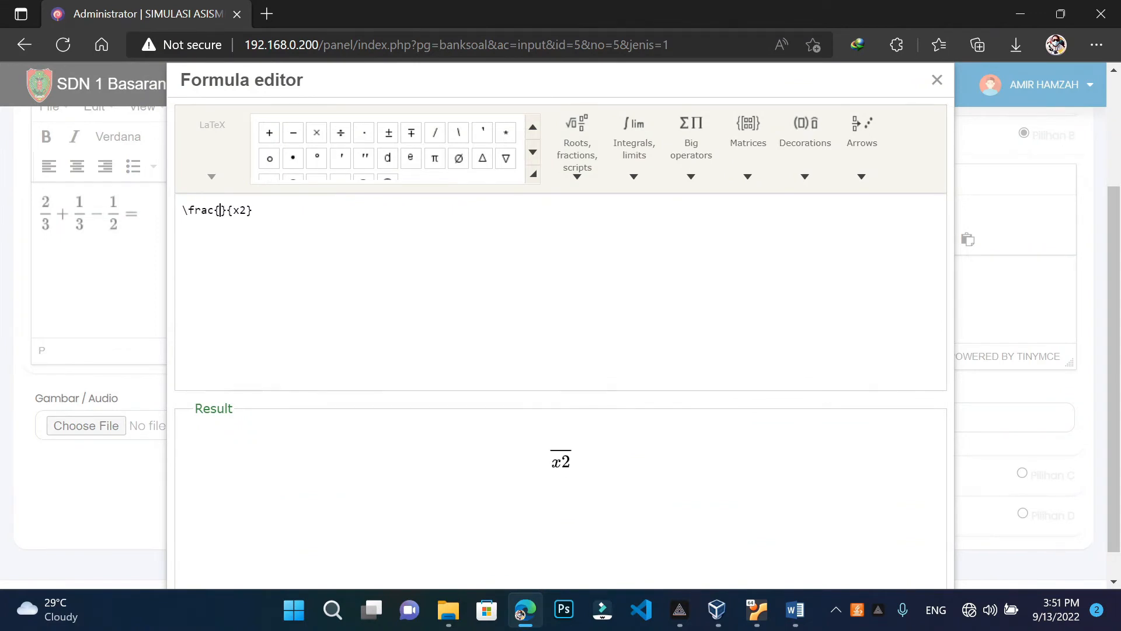
pyautogui.write('4')
pyautogui.press('Delete')
pyautogui.write('1')
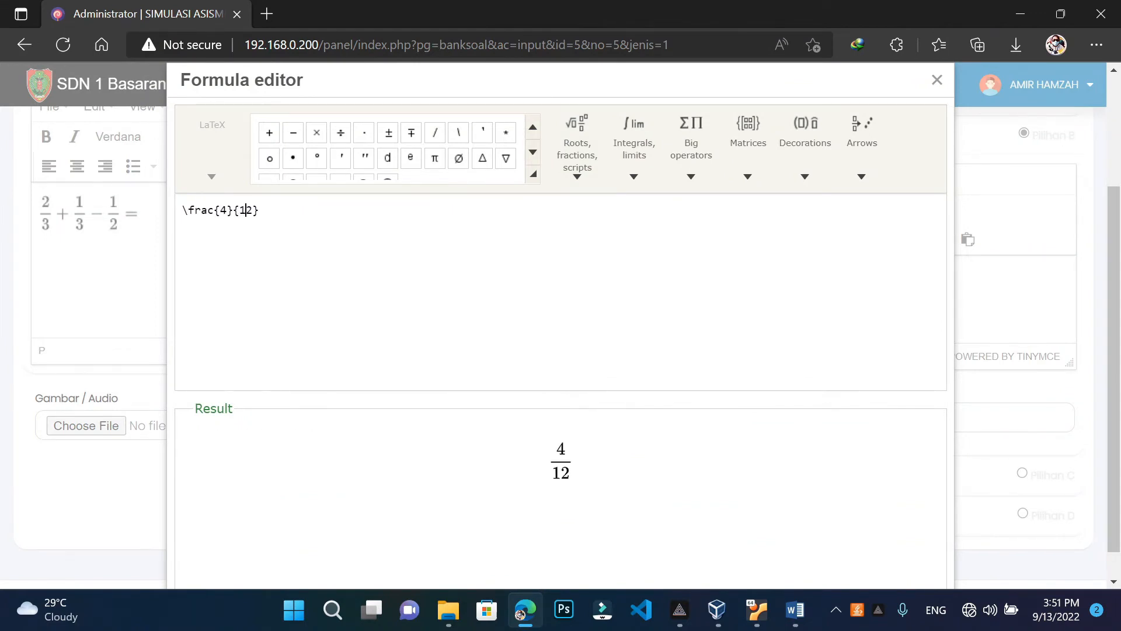
pyautogui.moveTo(640, 87); pyautogui.dragTo(590, 3)
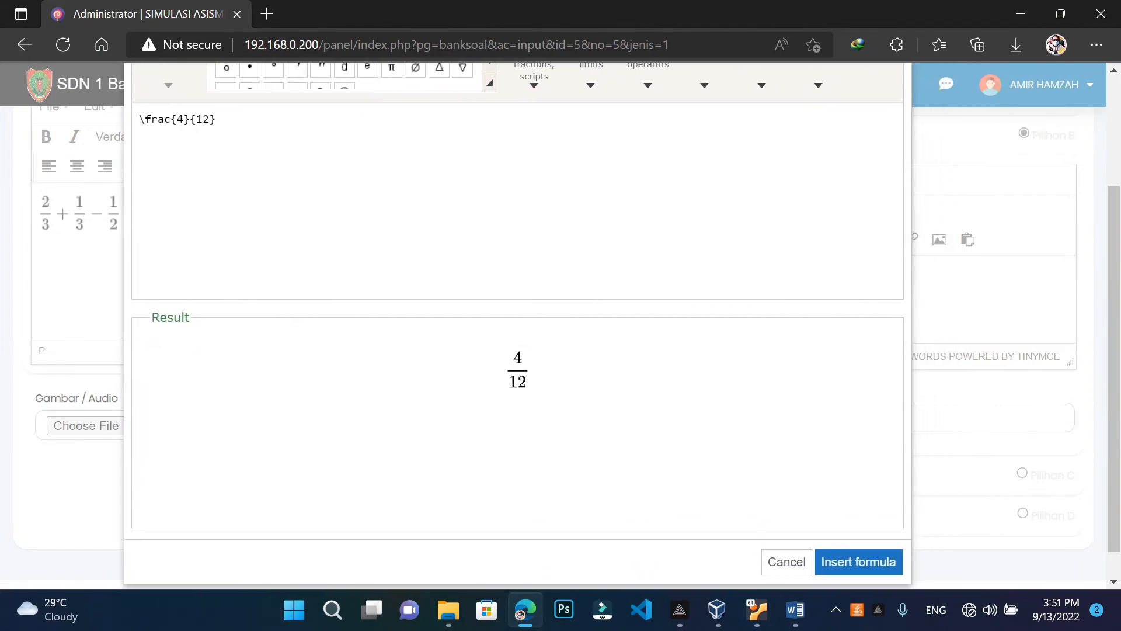
pyautogui.click(880, 561)
pyautogui.scroll(-1, 645, 449)
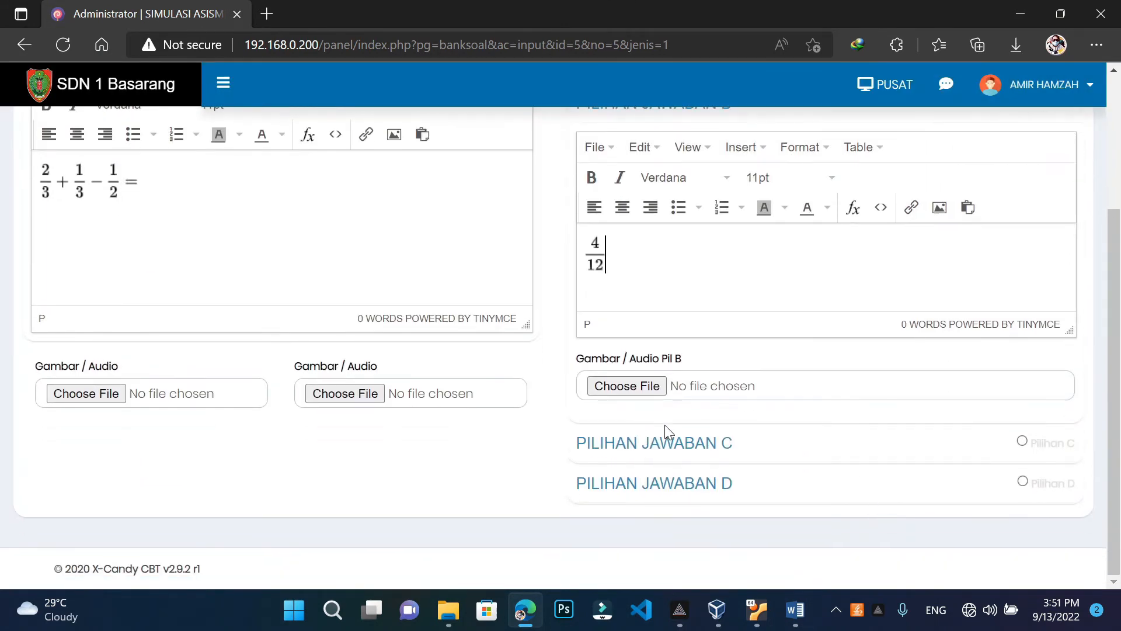
pyautogui.click(671, 450)
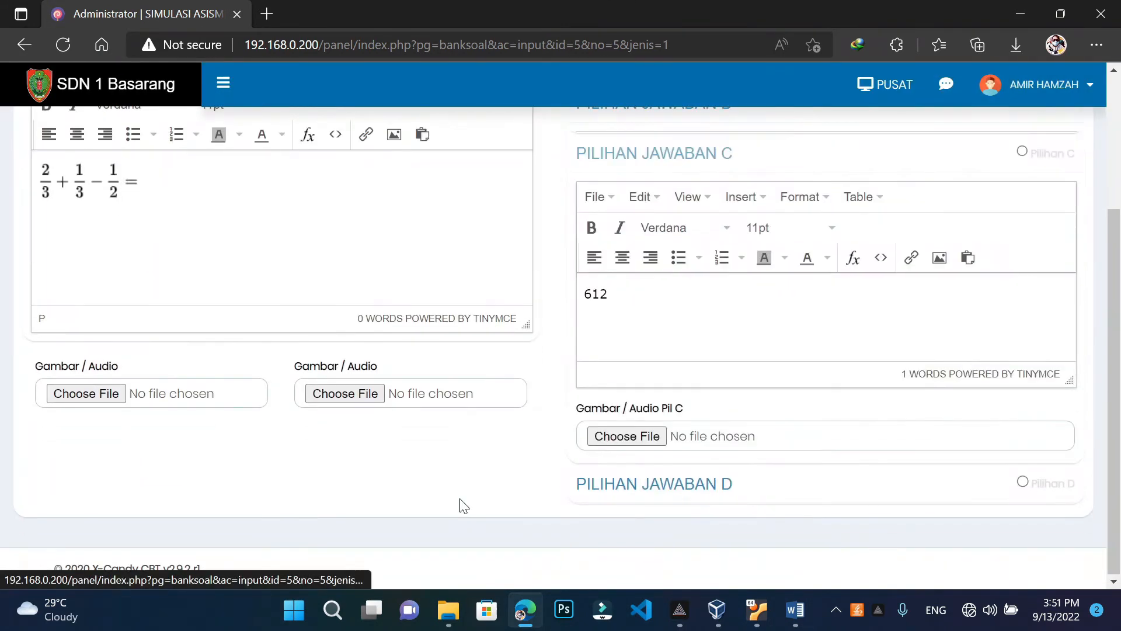
# Replace answer C's plain 612 with a 6/12 fraction built in the formula editor
pyautogui.click(608, 284)
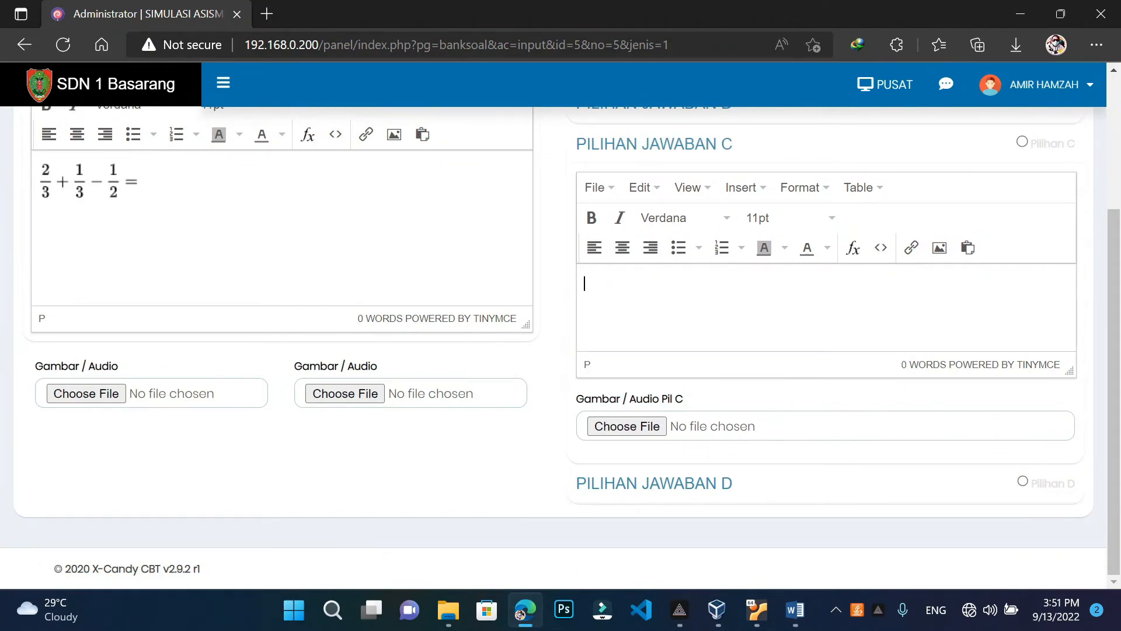
pyautogui.click(854, 248)
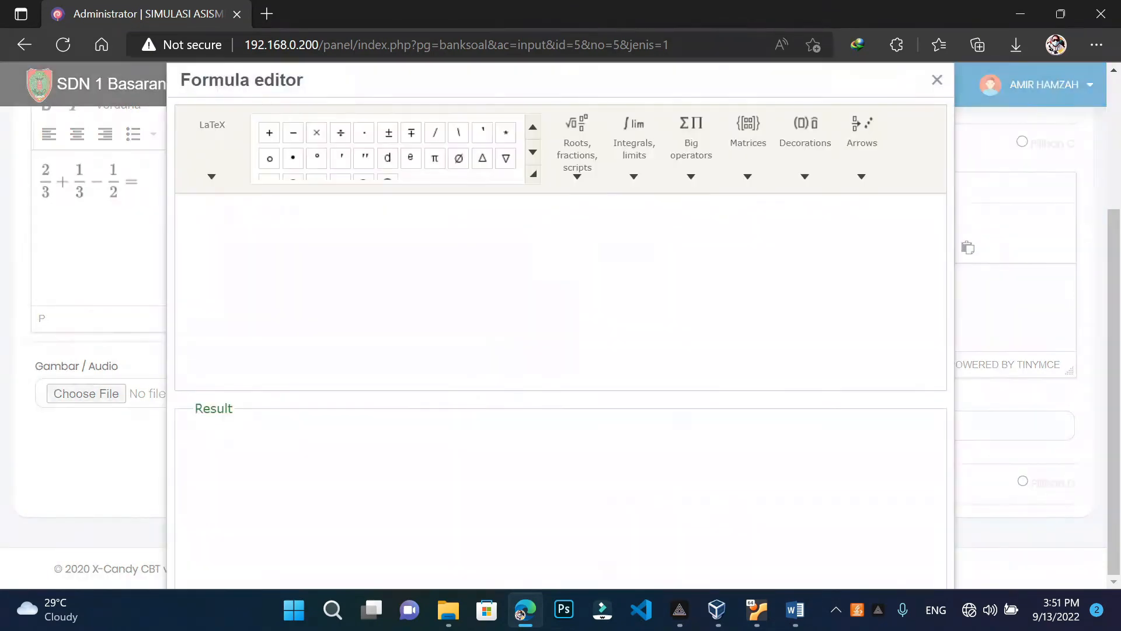
pyautogui.click(601, 174)
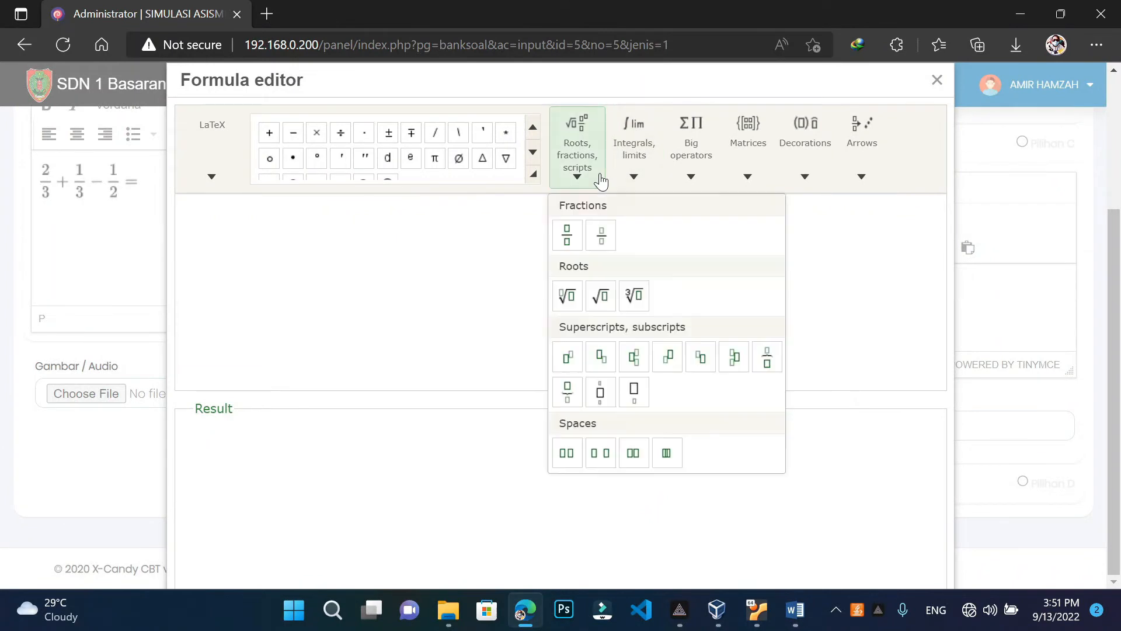
pyautogui.click(567, 235)
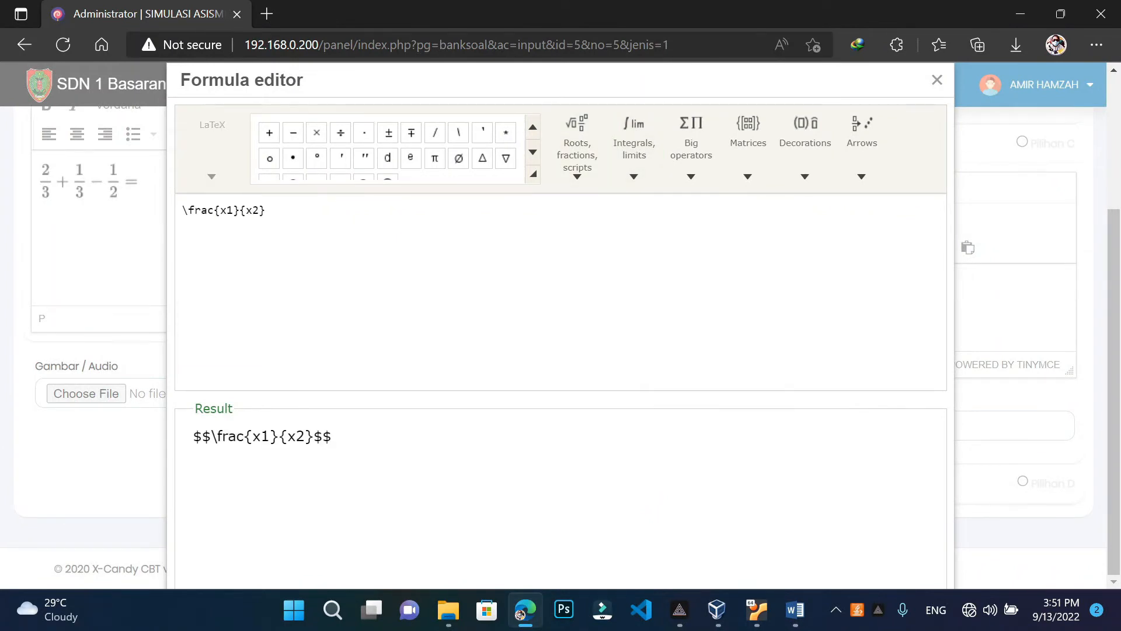
pyautogui.press('BackSpace')
pyautogui.press('BackSpace')
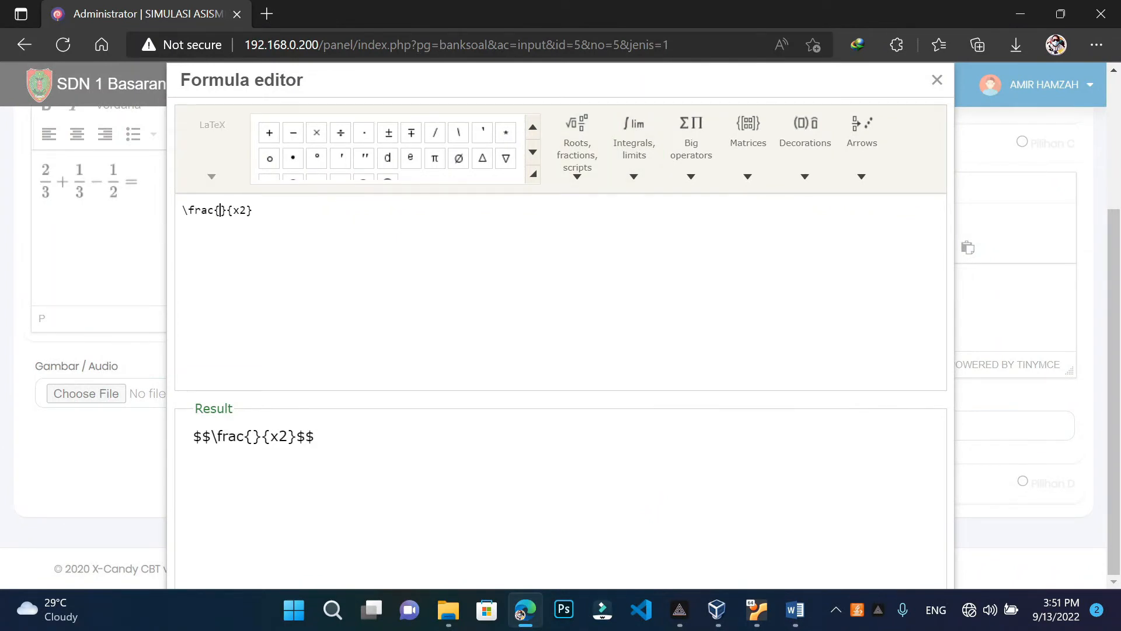
pyautogui.write('6')
pyautogui.press('Right')
pyautogui.press('Right')
pyautogui.press('BackSpace')
pyautogui.write('1')
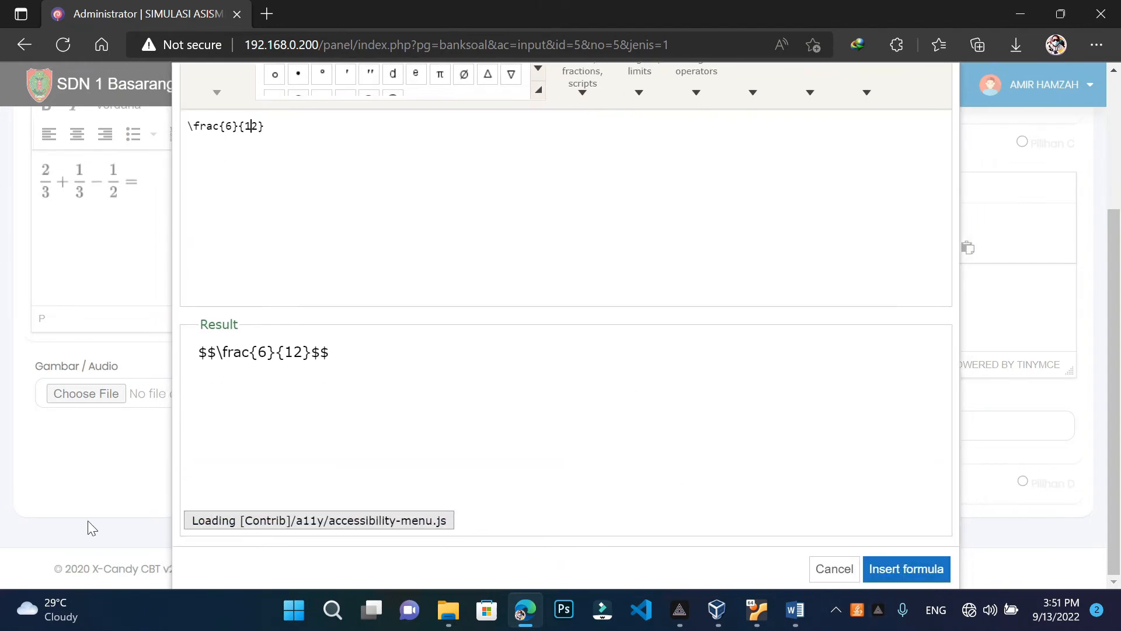
pyautogui.click(921, 576)
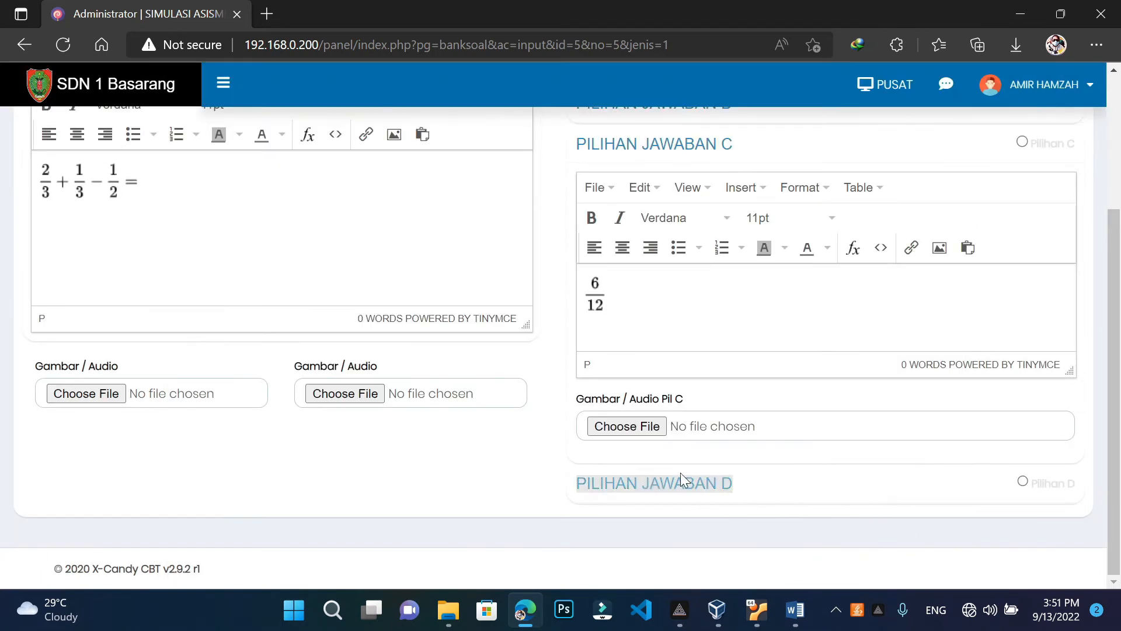
# Insert an 8/12 fraction from the Roots/fractions templates as answer choice D
pyautogui.click(643, 486)
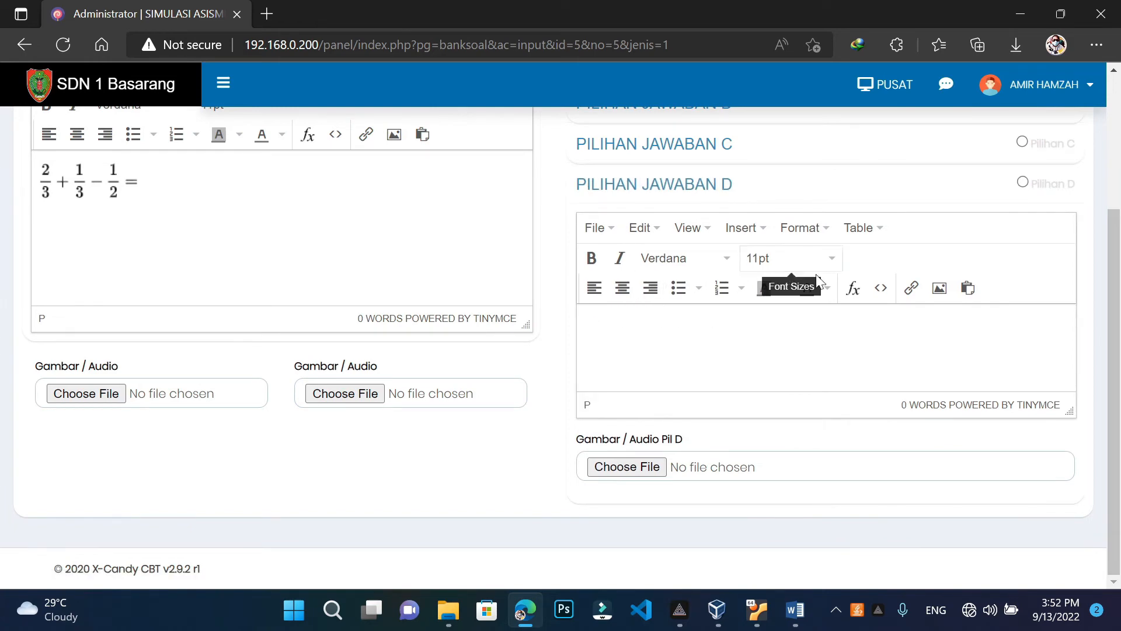
pyautogui.click(853, 287)
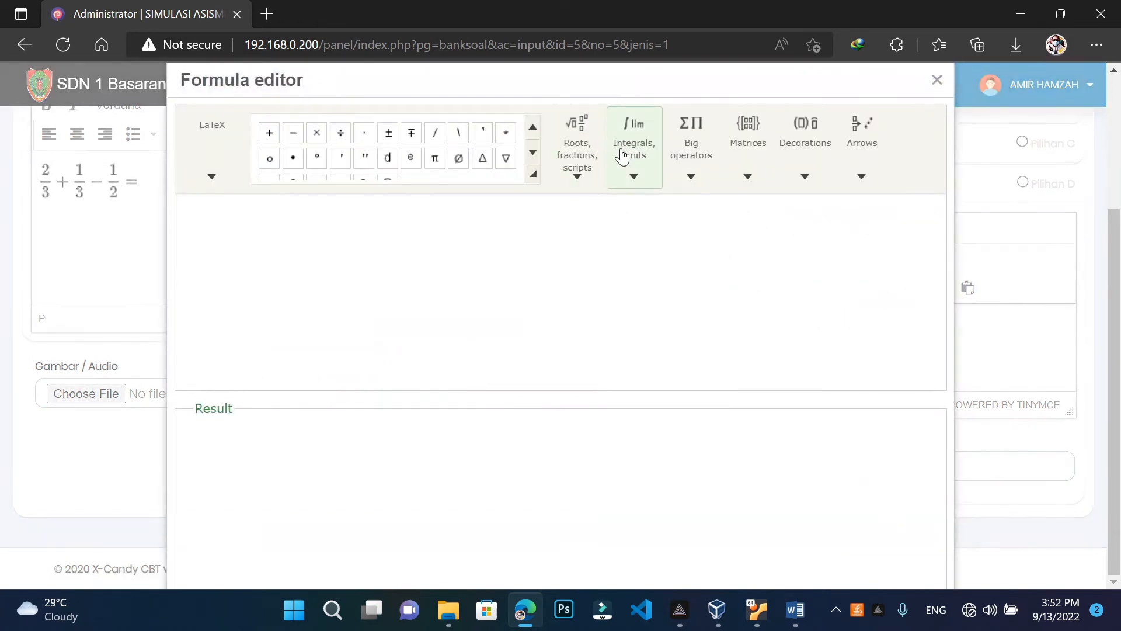
pyautogui.click(596, 175)
pyautogui.click(634, 170)
pyautogui.click(580, 165)
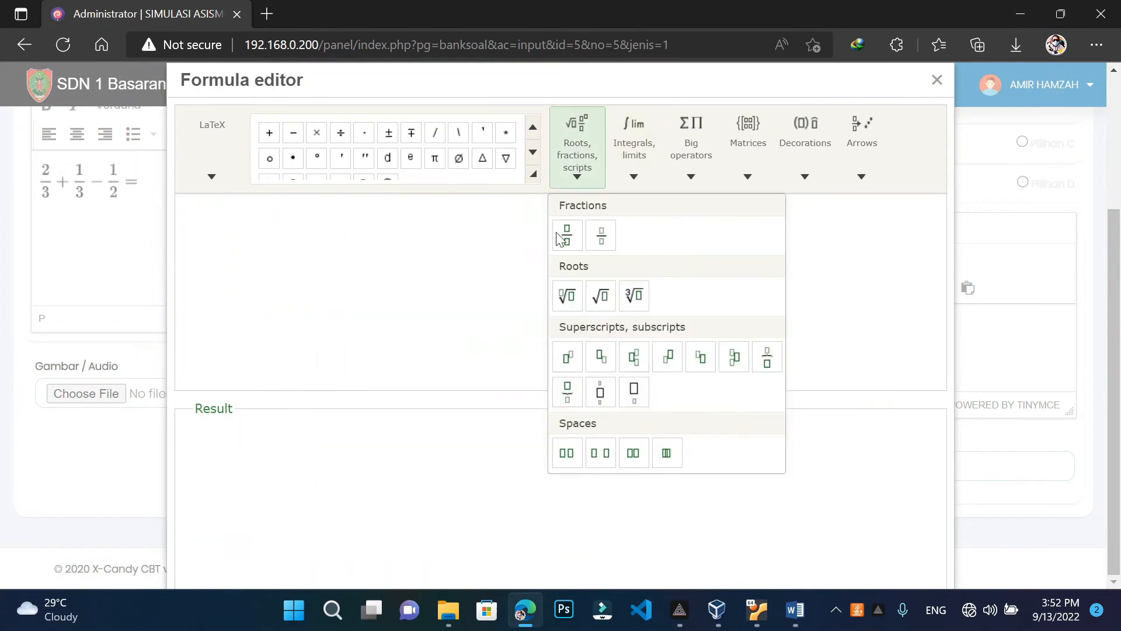
pyautogui.click(566, 232)
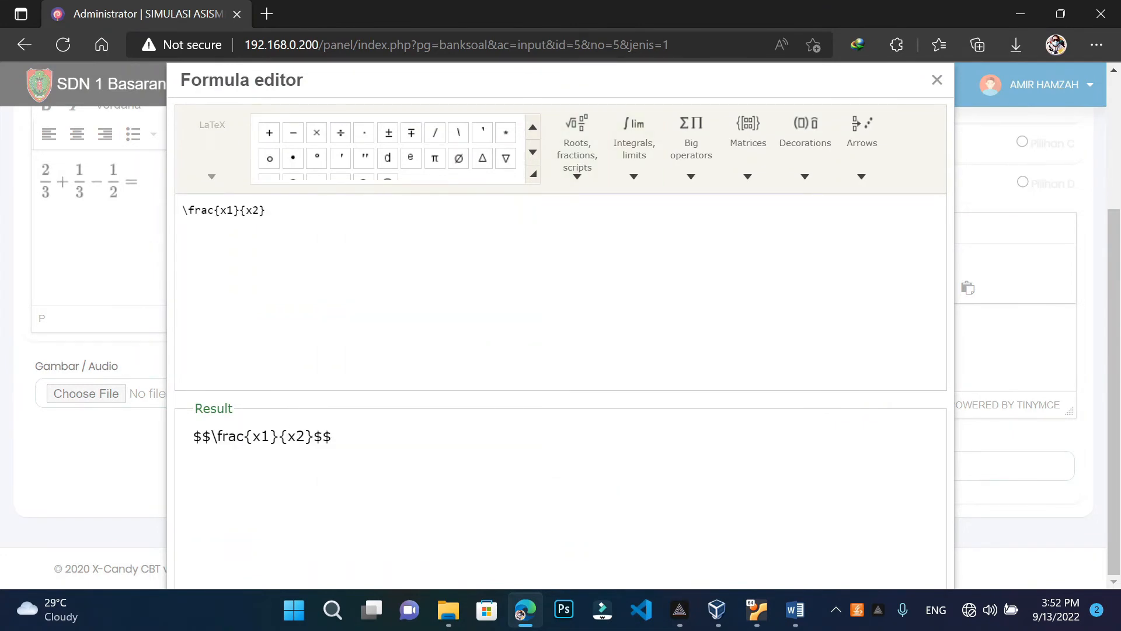
pyautogui.press('BackSpace')
pyautogui.press('BackSpace')
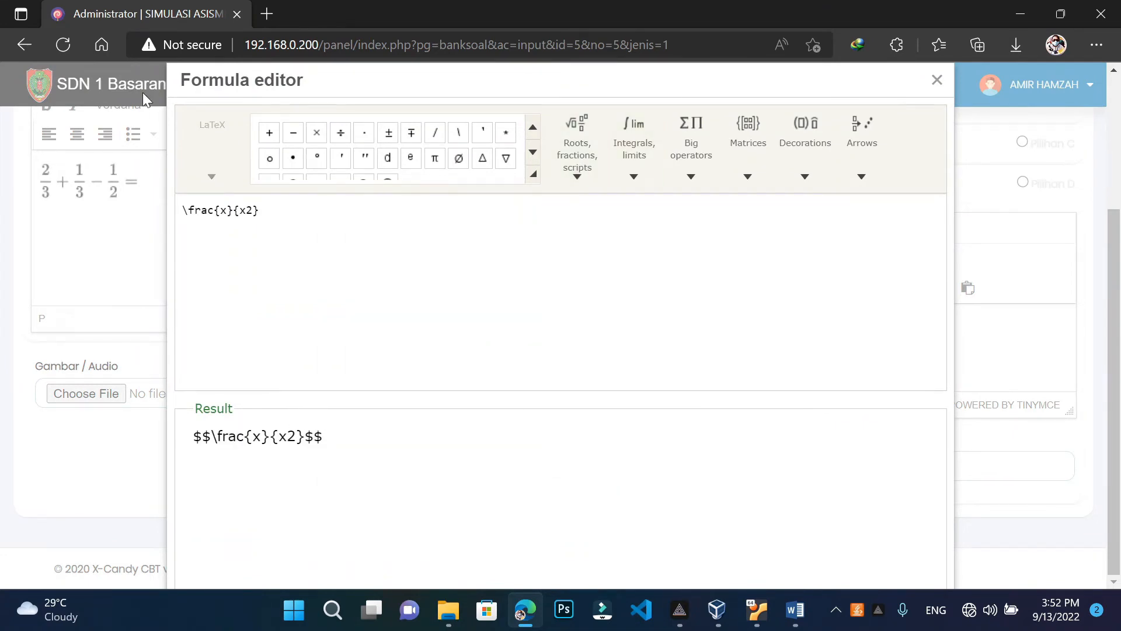
pyautogui.write('8')
pyautogui.press('BackSpace')
pyautogui.write('1')
pyautogui.moveTo(599, 88); pyautogui.dragTo(604, 7)
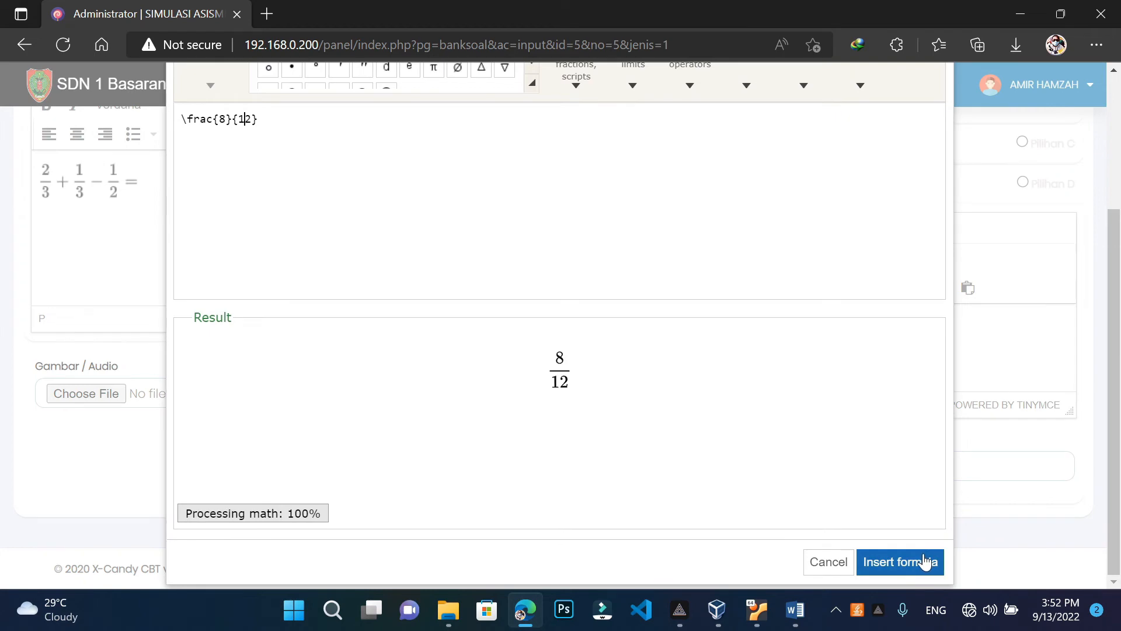
pyautogui.click(926, 562)
pyautogui.scroll(4, 741, 455)
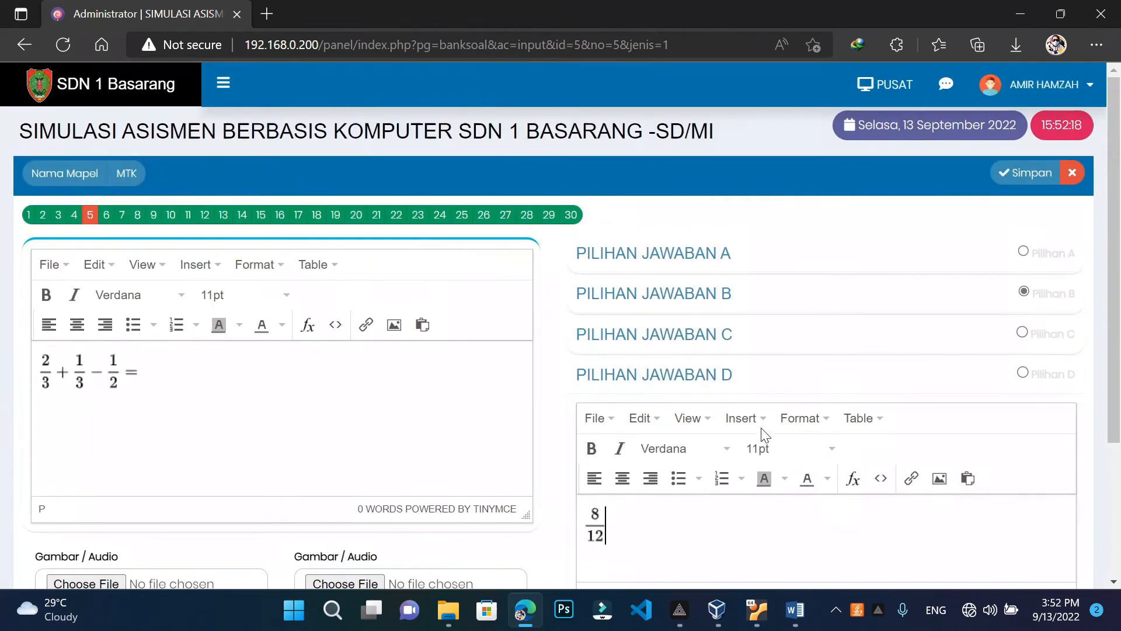
# Save question 5, close the editor, and bring up the Format Soal Pilihan Ganda MTK document
pyautogui.click(1034, 175)
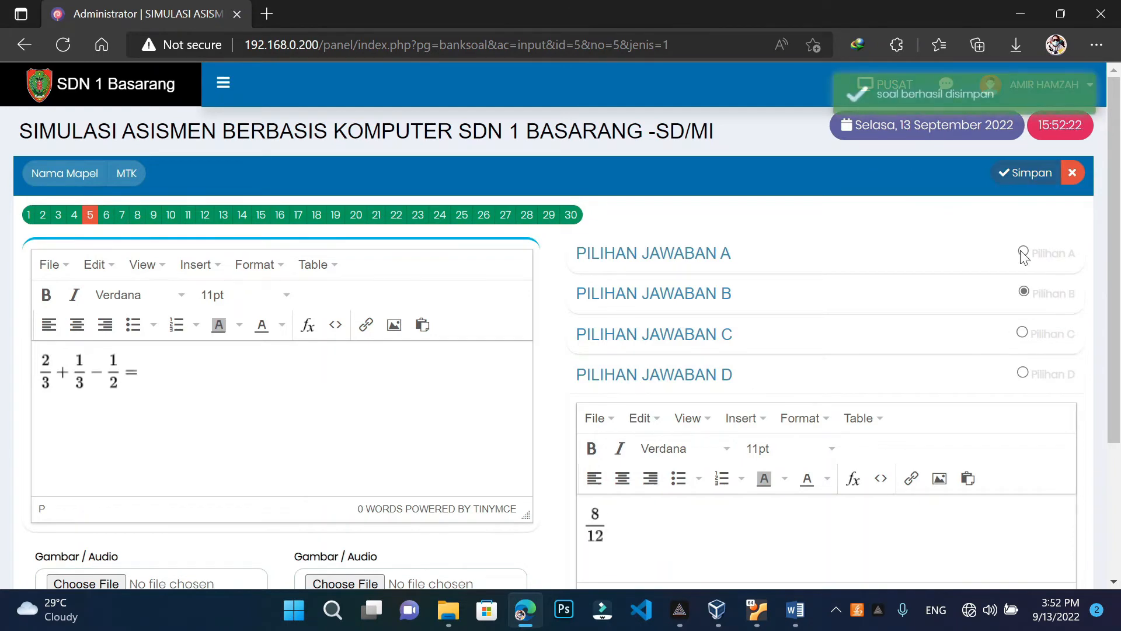
pyautogui.click(1073, 172)
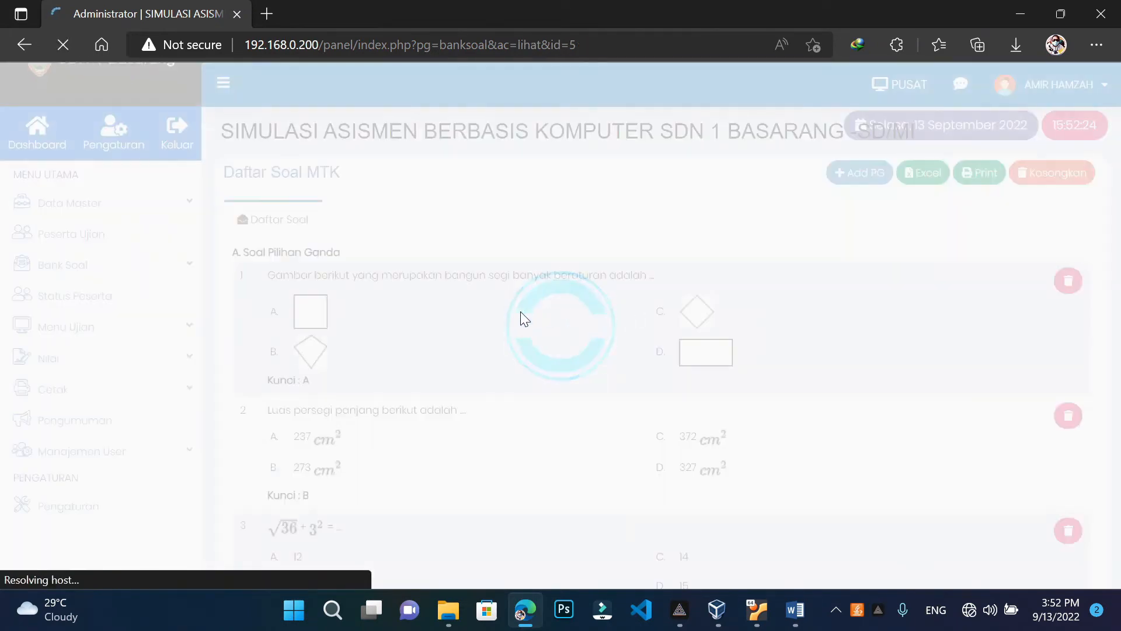
pyautogui.scroll(-9, 478, 303)
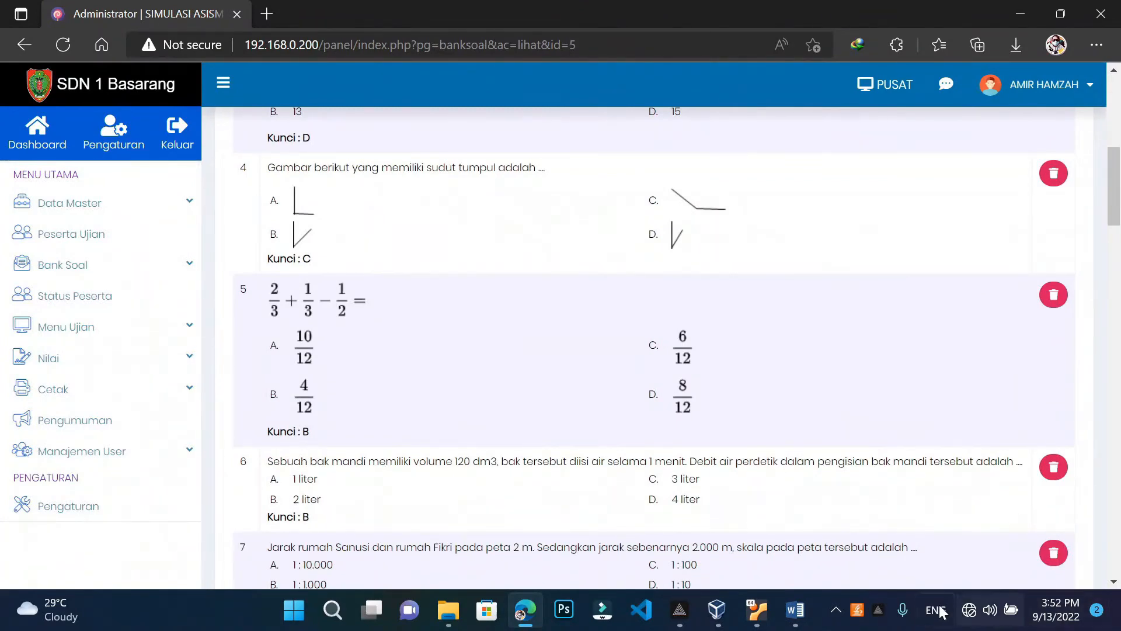
pyautogui.click(803, 584)
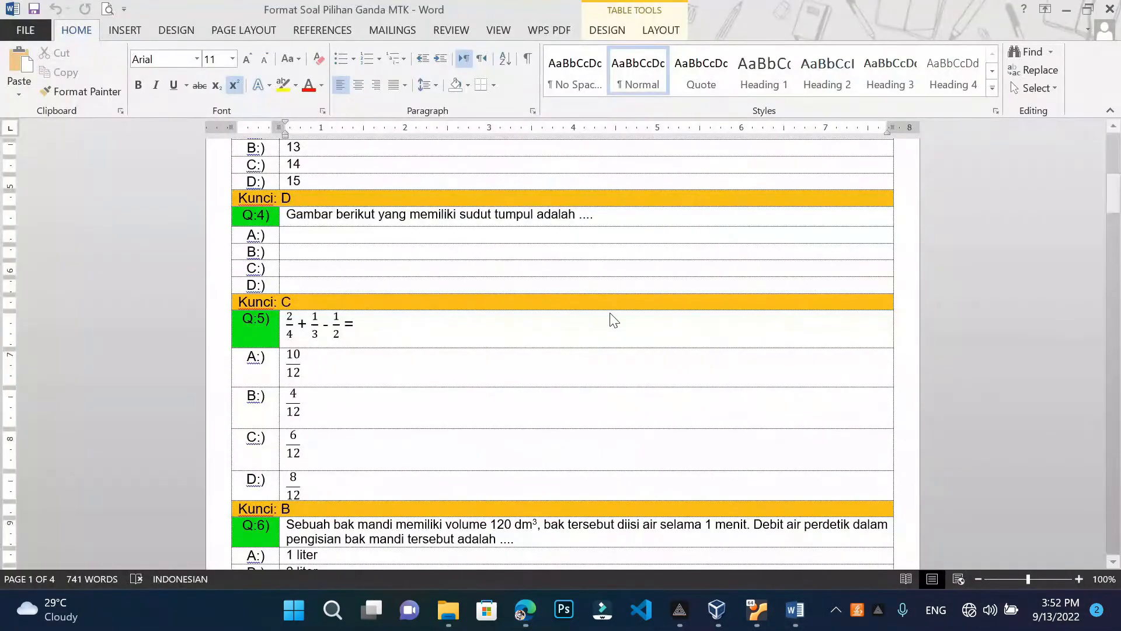
pyautogui.scroll(-8, 611, 318)
# Flip between the Word format document and the online MTK question list to compare questions
pyautogui.scroll(-1, 611, 318)
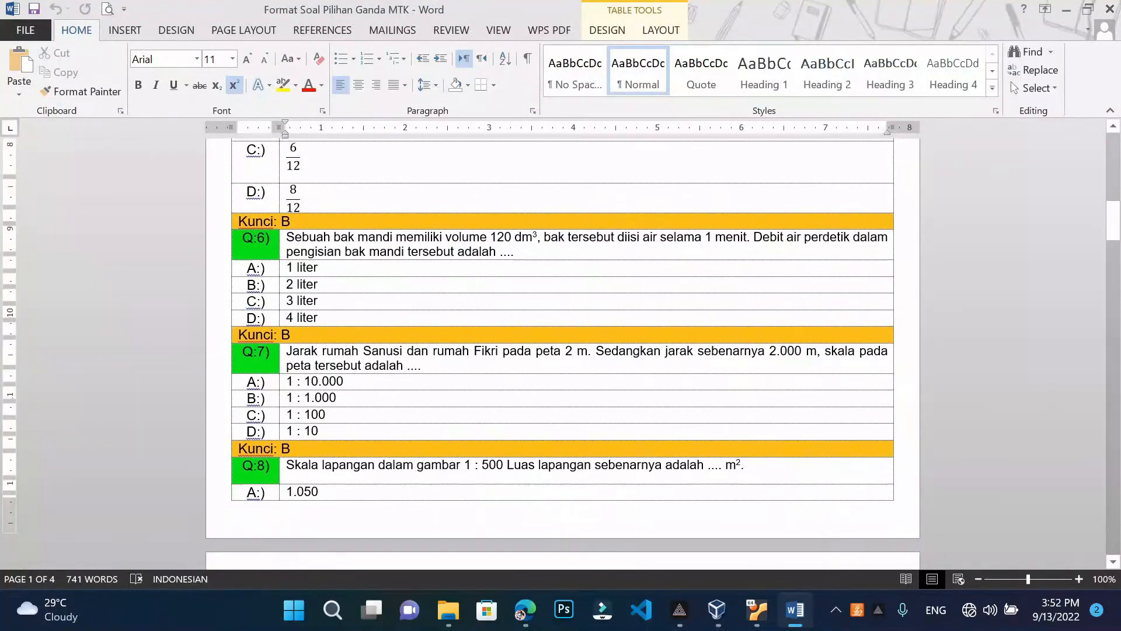
pyautogui.click(1063, 13)
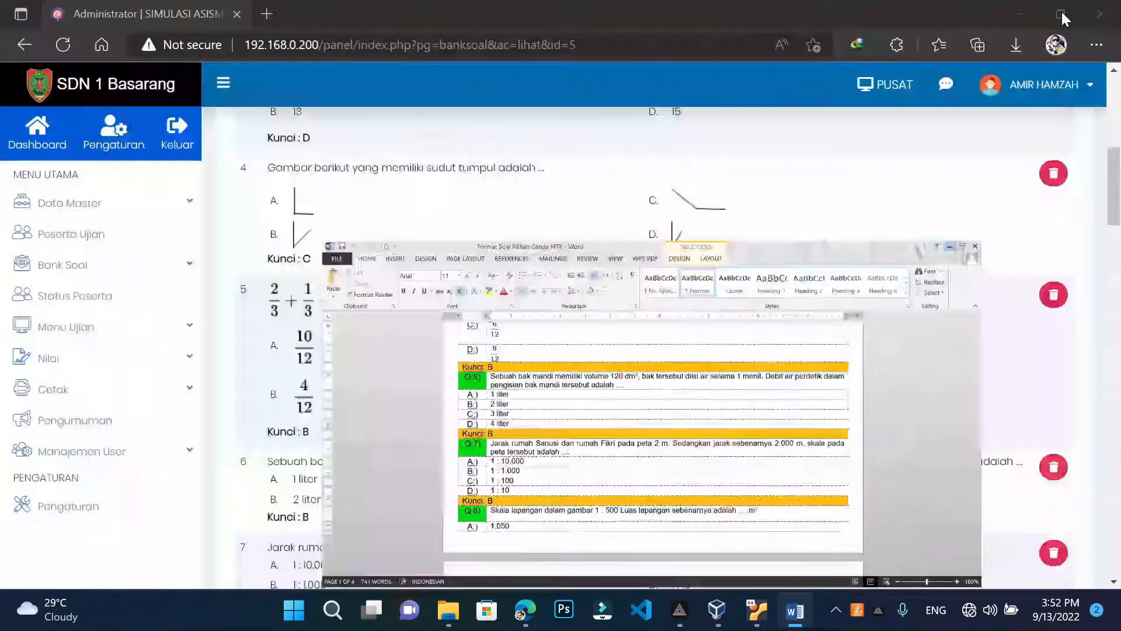
pyautogui.scroll(-6, 433, 412)
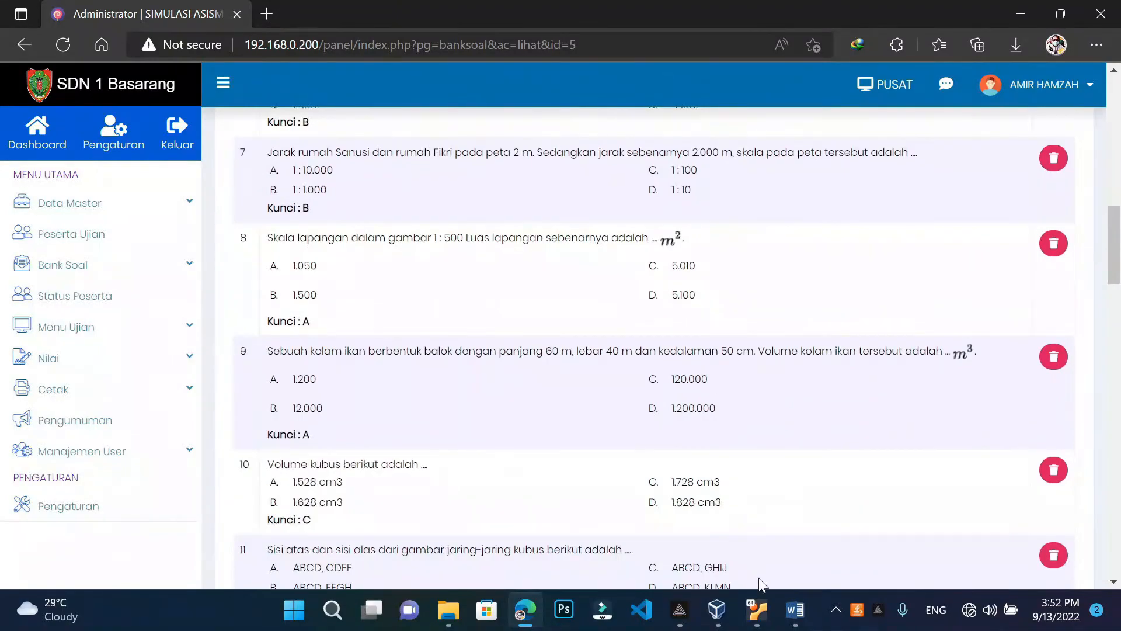
pyautogui.click(795, 610)
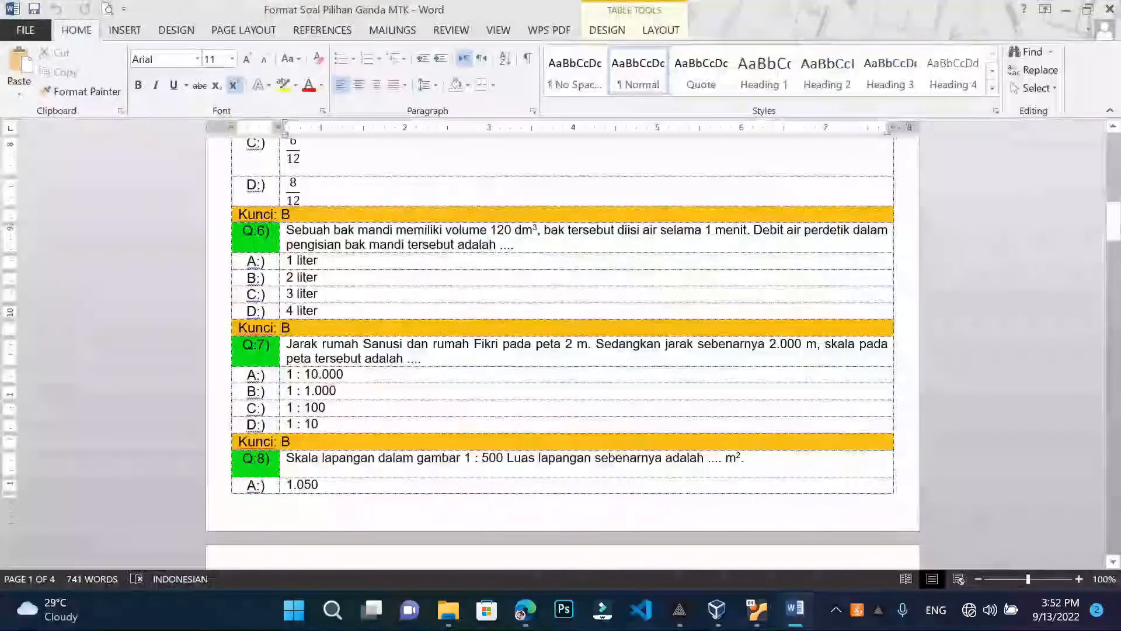
pyautogui.scroll(-3, 620, 447)
pyautogui.scroll(-10, 623, 456)
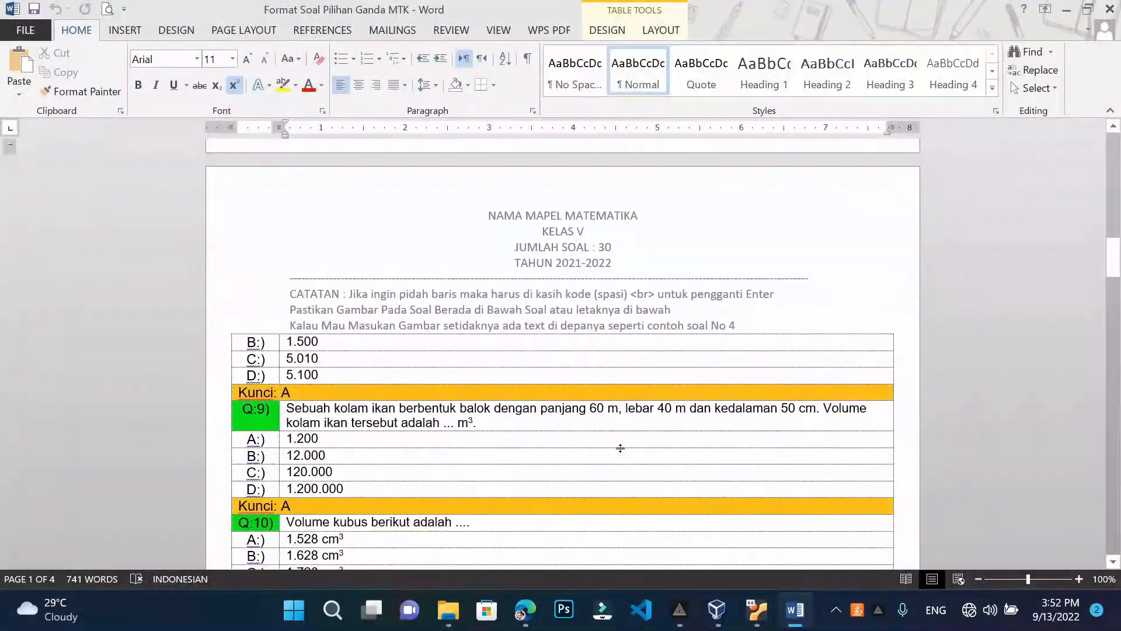
pyautogui.hotkey('alt', 'Tab')
pyautogui.scroll(3, 541, 425)
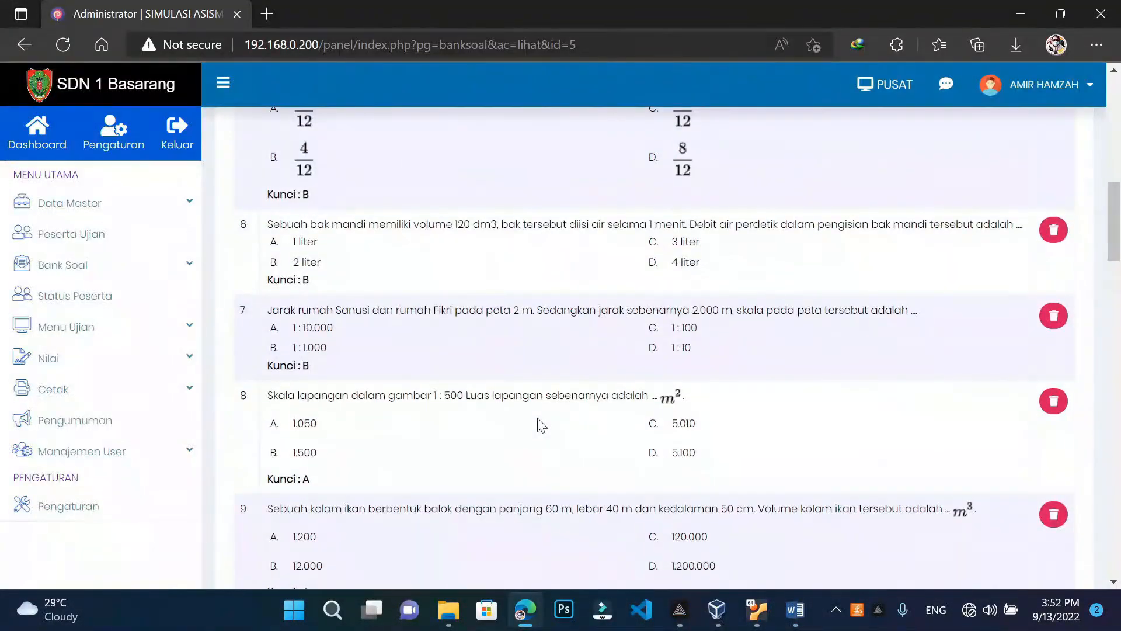
pyautogui.scroll(-3, 541, 425)
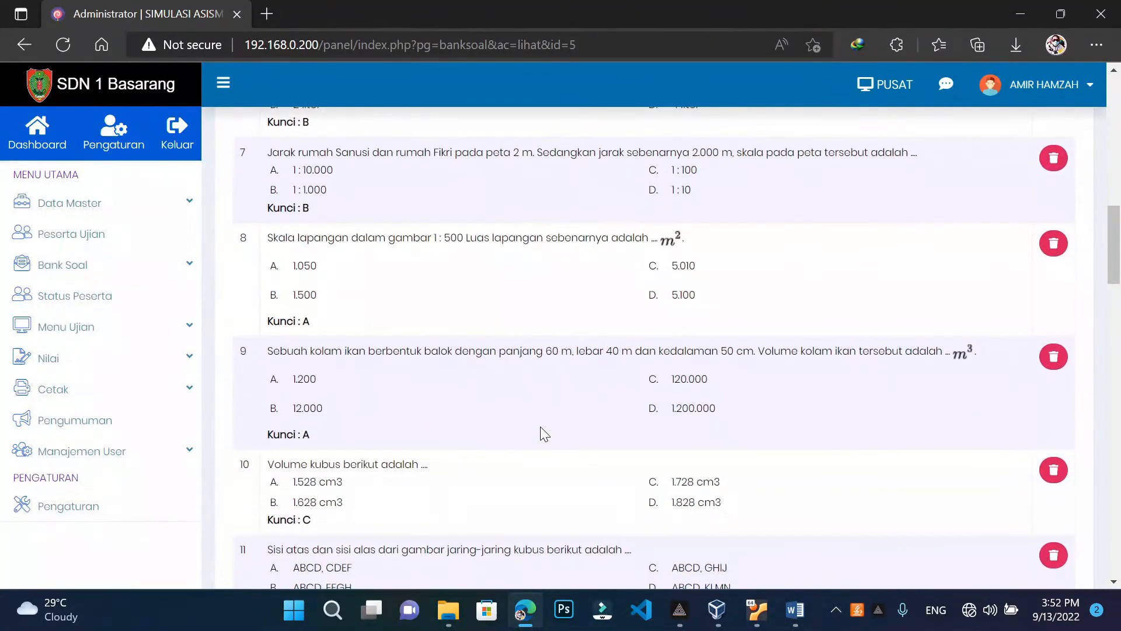
pyautogui.scroll(-3, 739, 474)
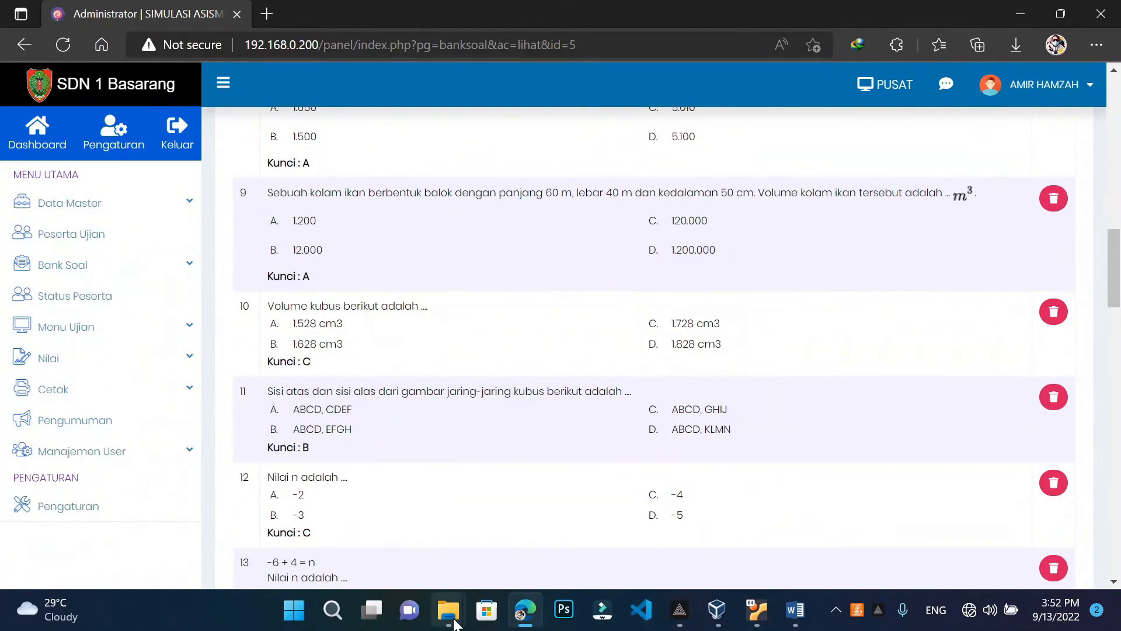
# Open the Gambar Soal image folder from the MATEMATIKA Explorer window, then minimize it
pyautogui.click(407, 518)
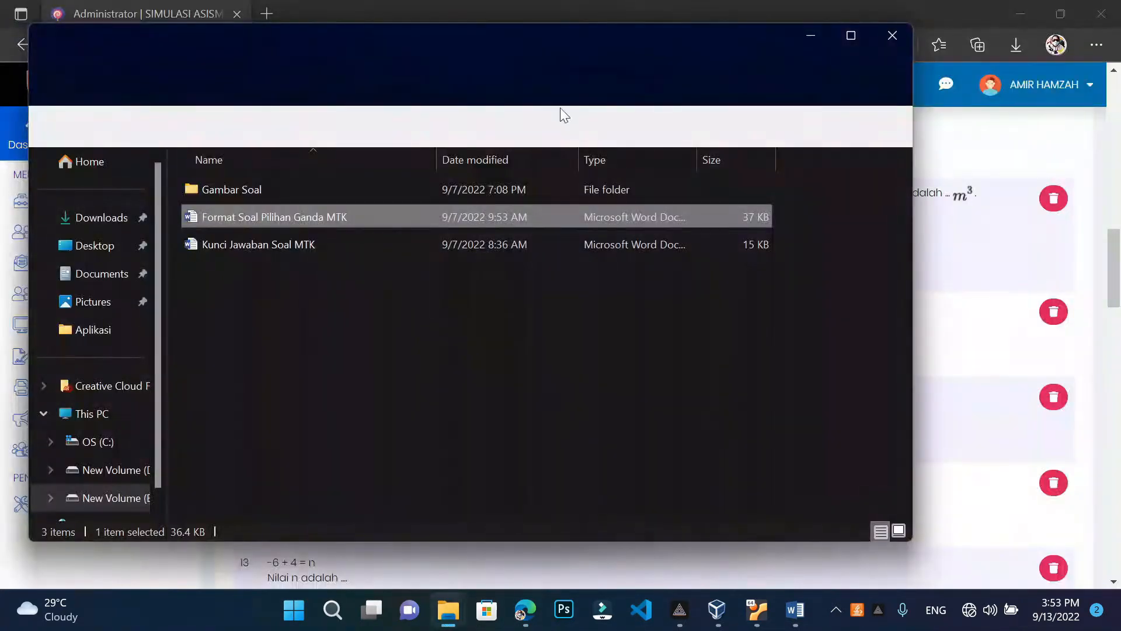
pyautogui.click(503, 189)
pyautogui.doubleClick(503, 189)
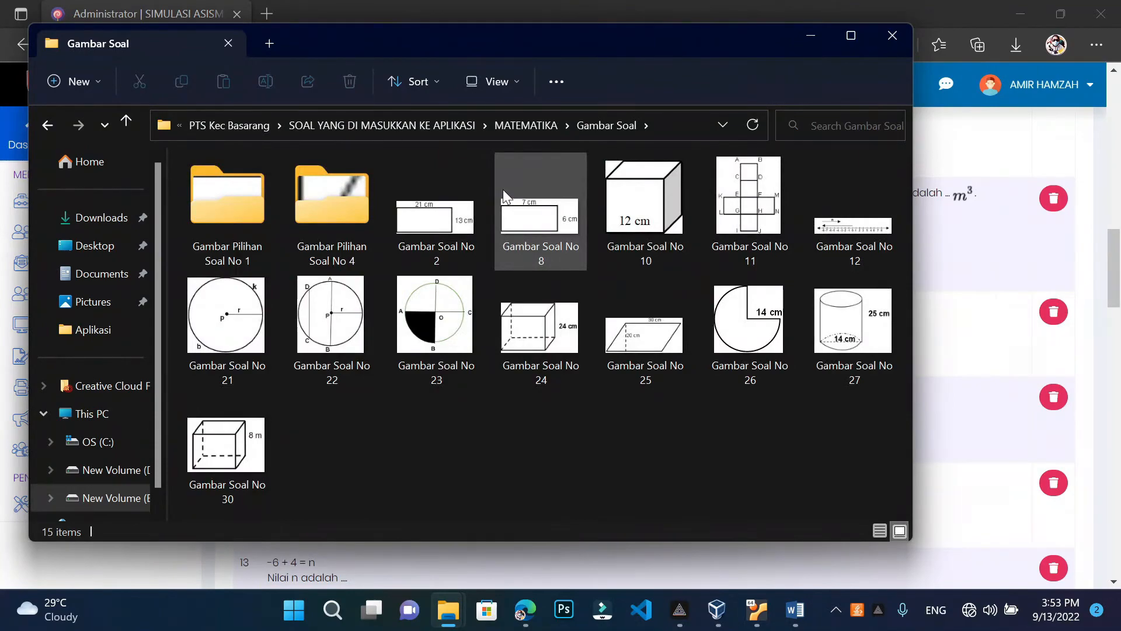
pyautogui.click(814, 41)
pyautogui.scroll(15, 560, 315)
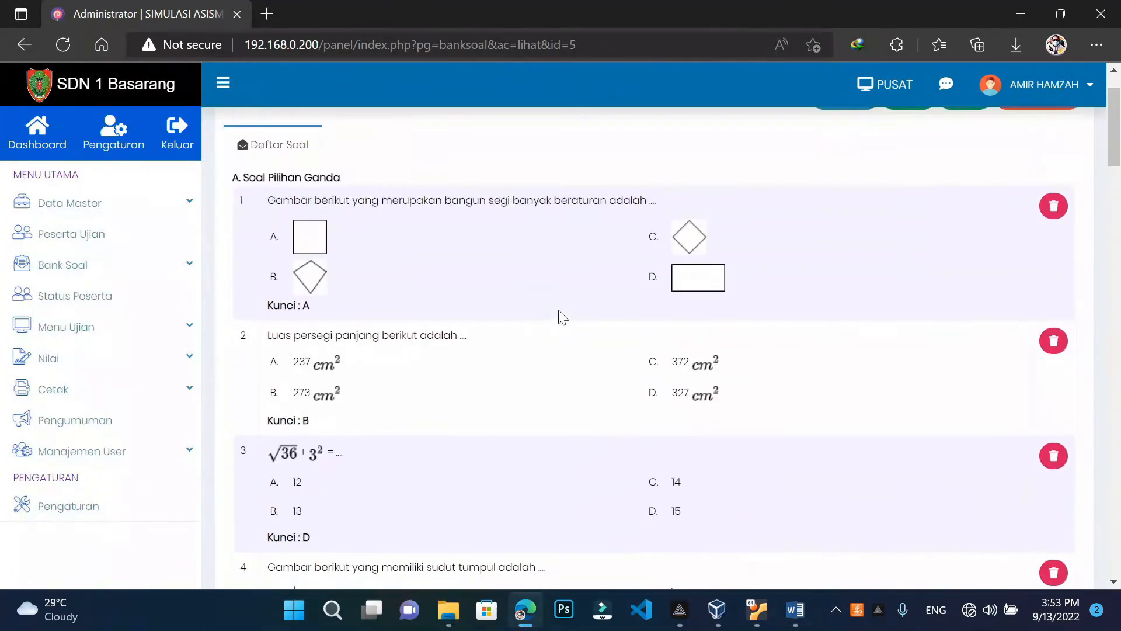
pyautogui.scroll(-1, 562, 317)
# Open MTK question 2, 'Luas persegi panjang berikut adalah ....', and add a new line below it
pyautogui.scroll(1, 562, 317)
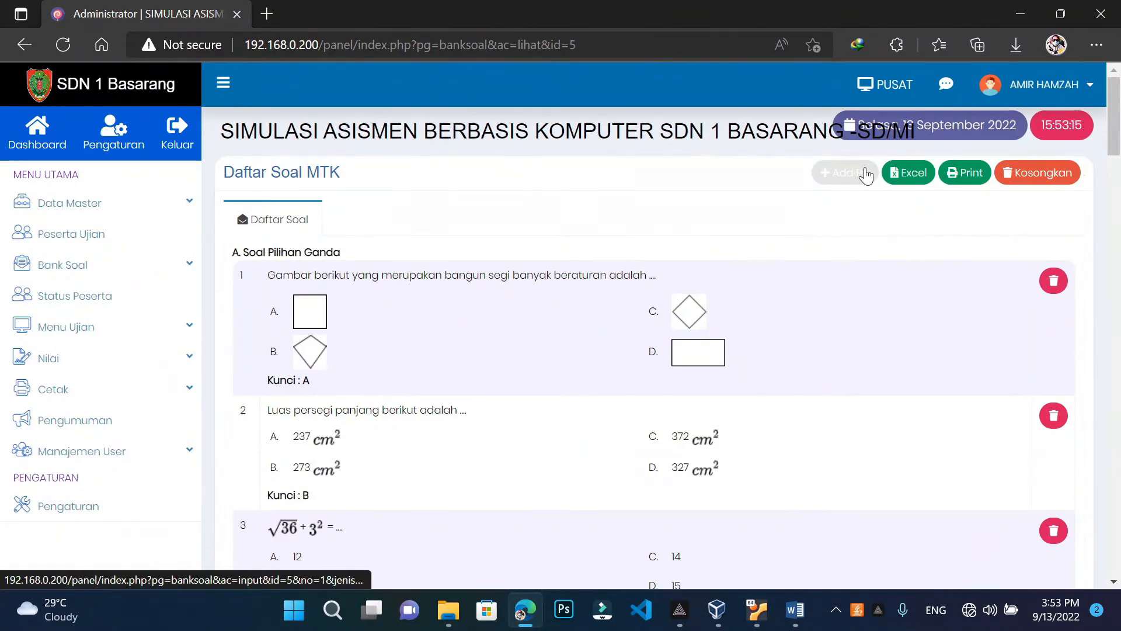
pyautogui.click(866, 174)
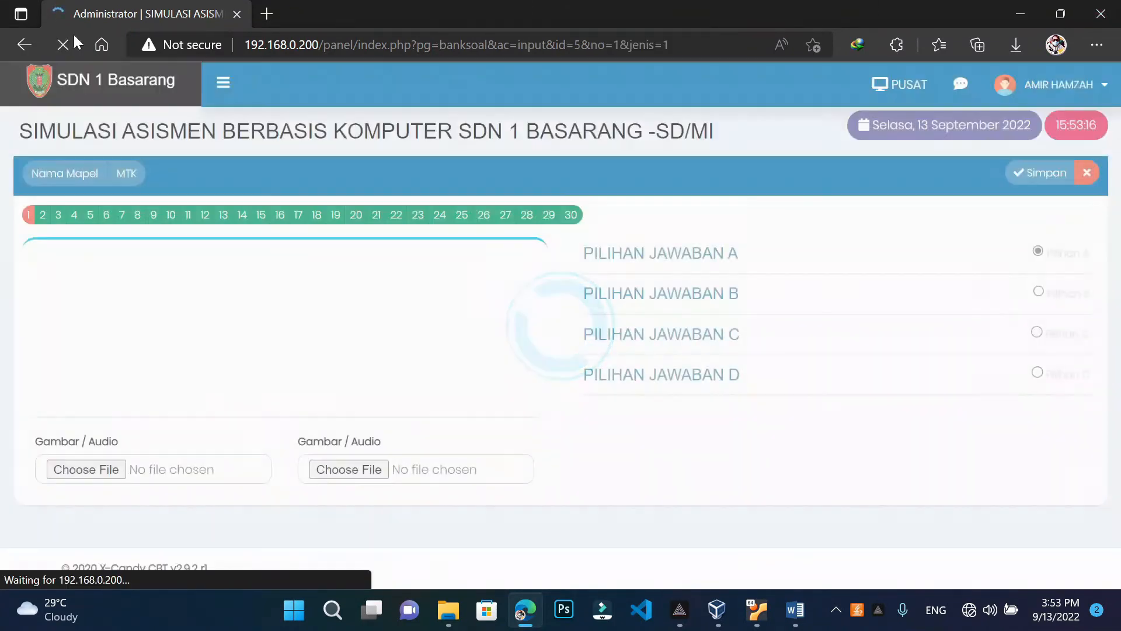
pyautogui.click(43, 216)
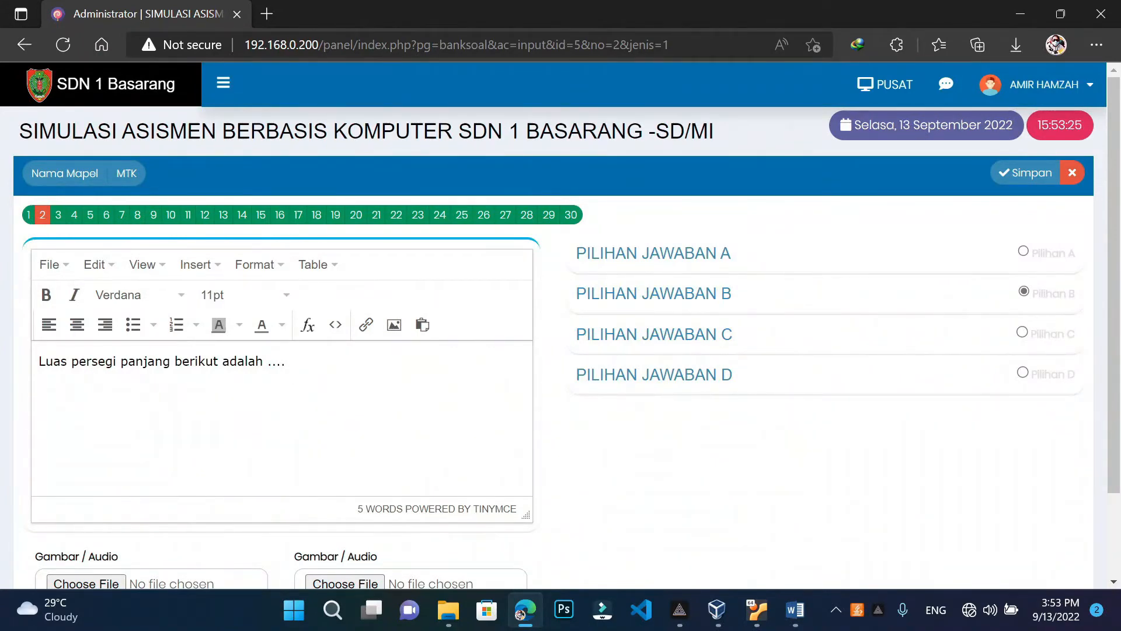
pyautogui.press('Return')
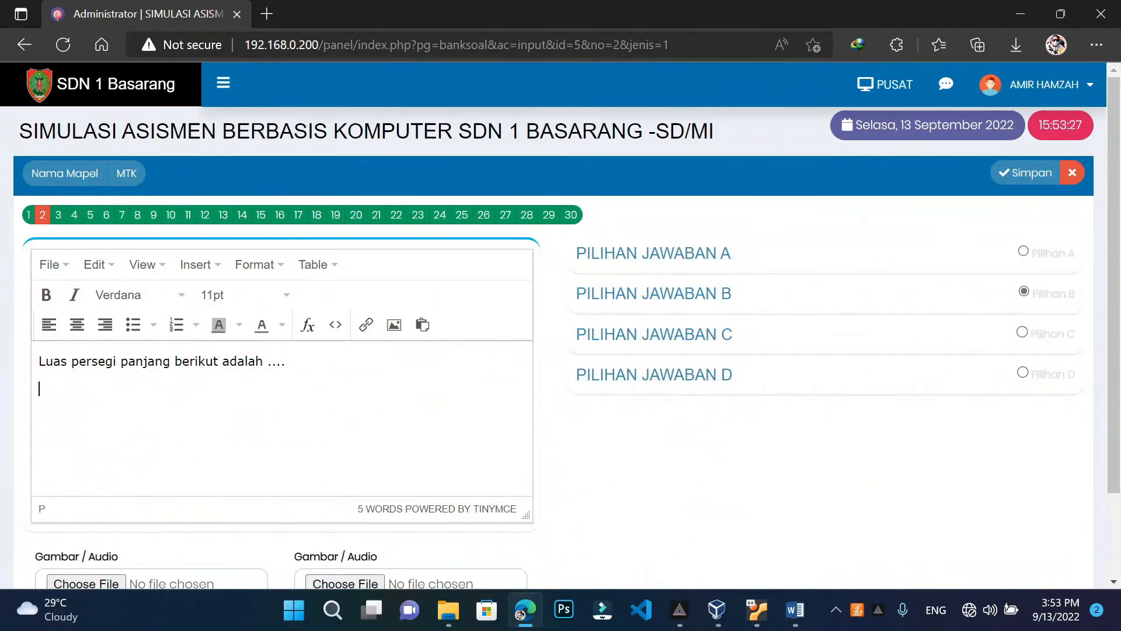
pyautogui.click(395, 325)
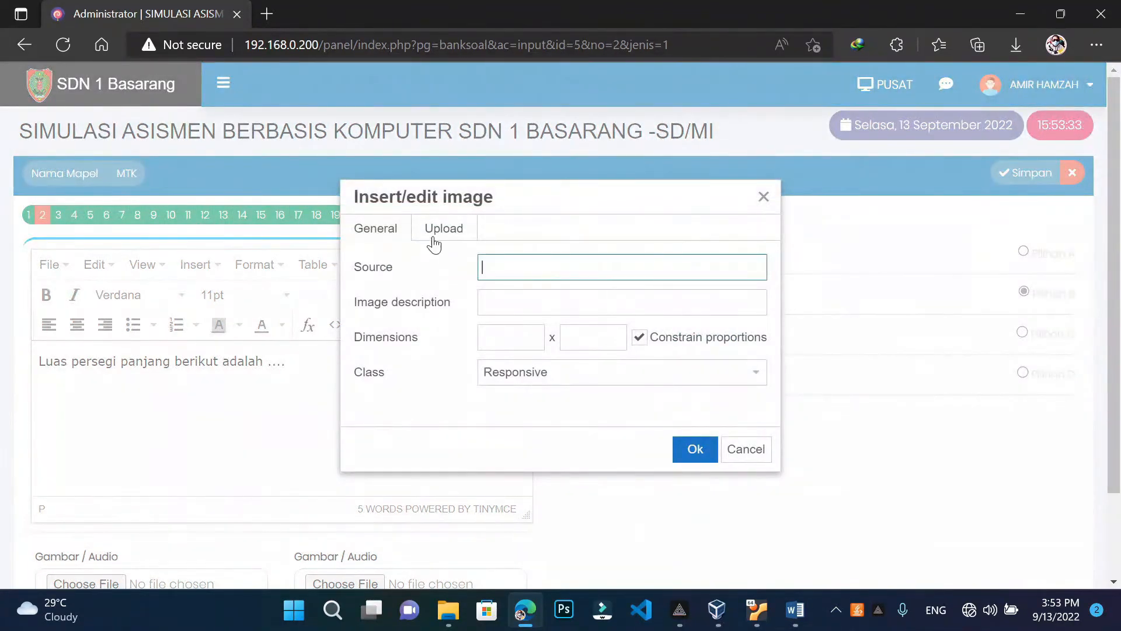
# Upload Gambar Soal No 2 into question 2, enlarge it, then save and close the editor
pyautogui.click(435, 239)
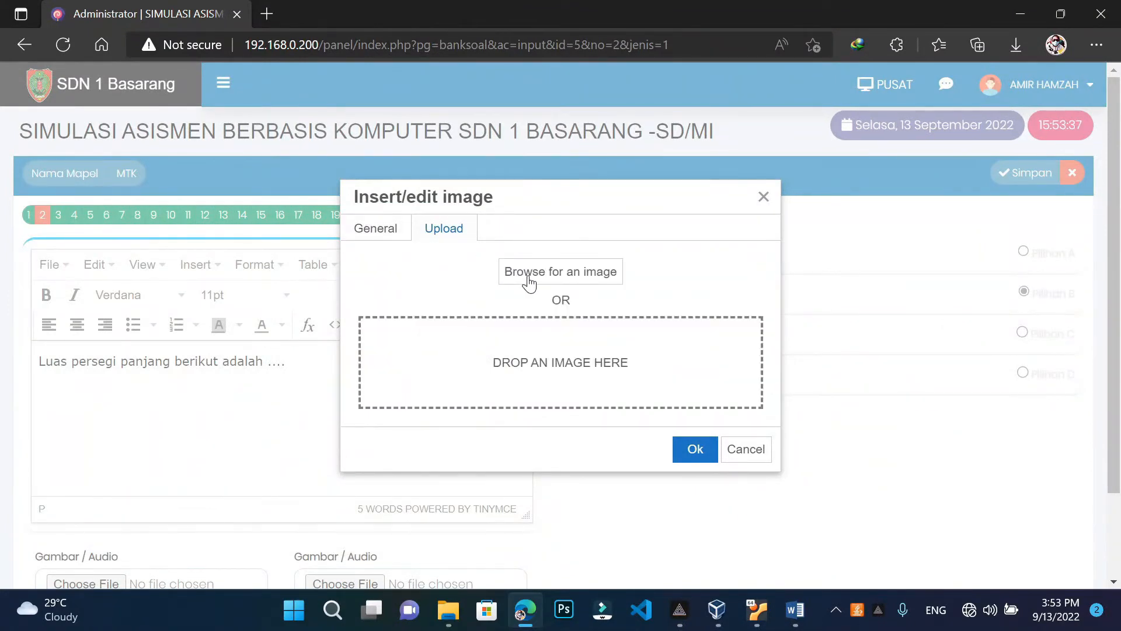
pyautogui.click(529, 283)
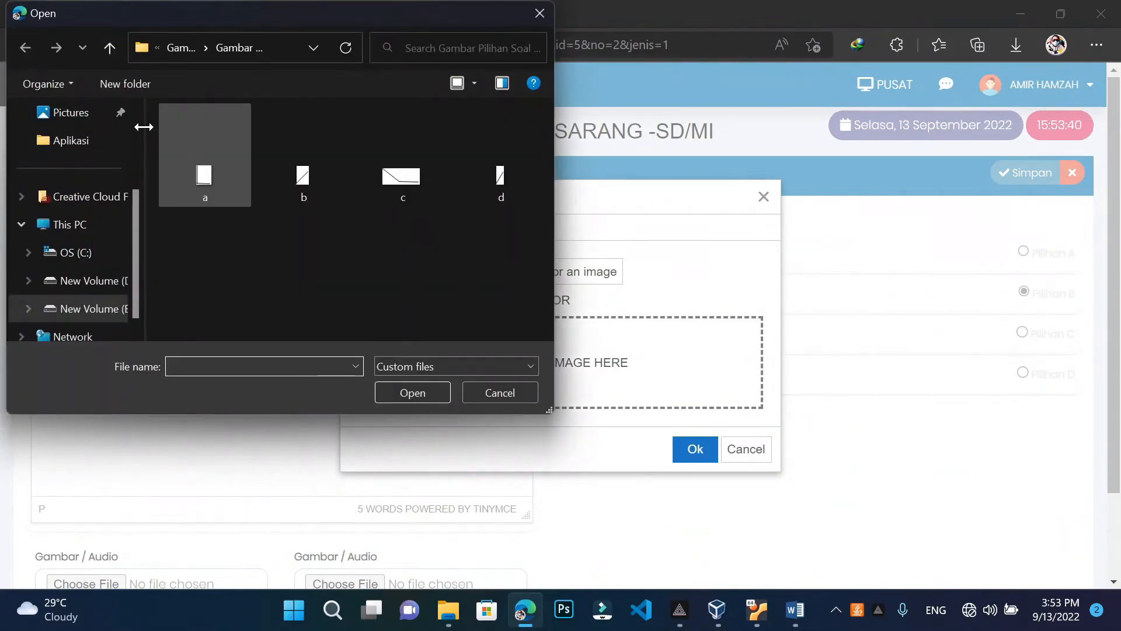
pyautogui.click(109, 49)
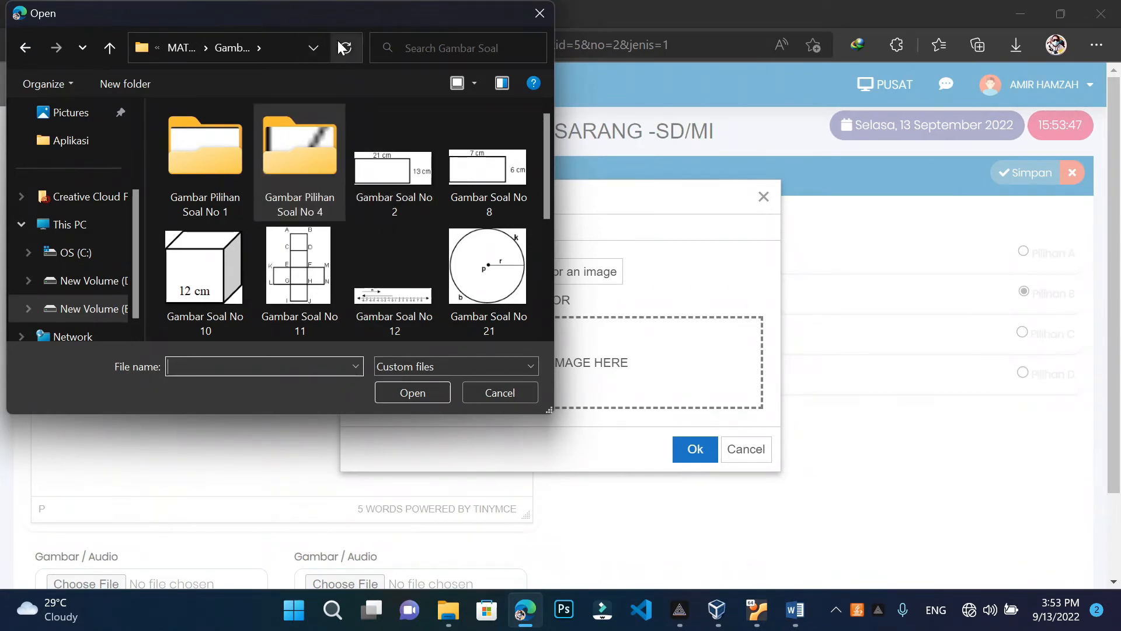
pyautogui.click(401, 176)
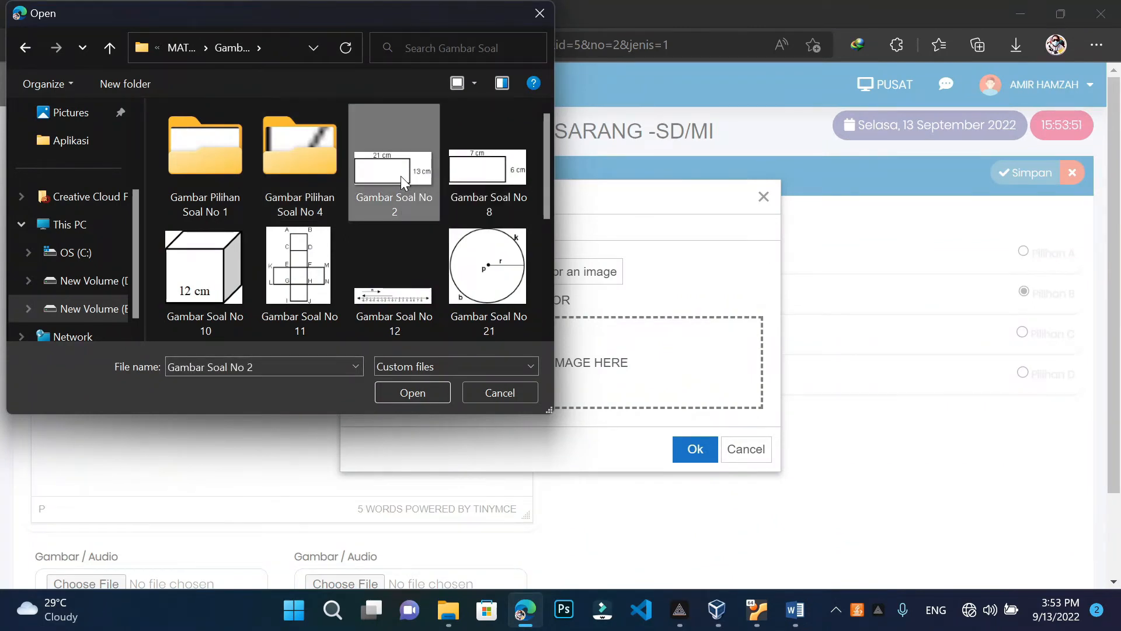
pyautogui.click(403, 394)
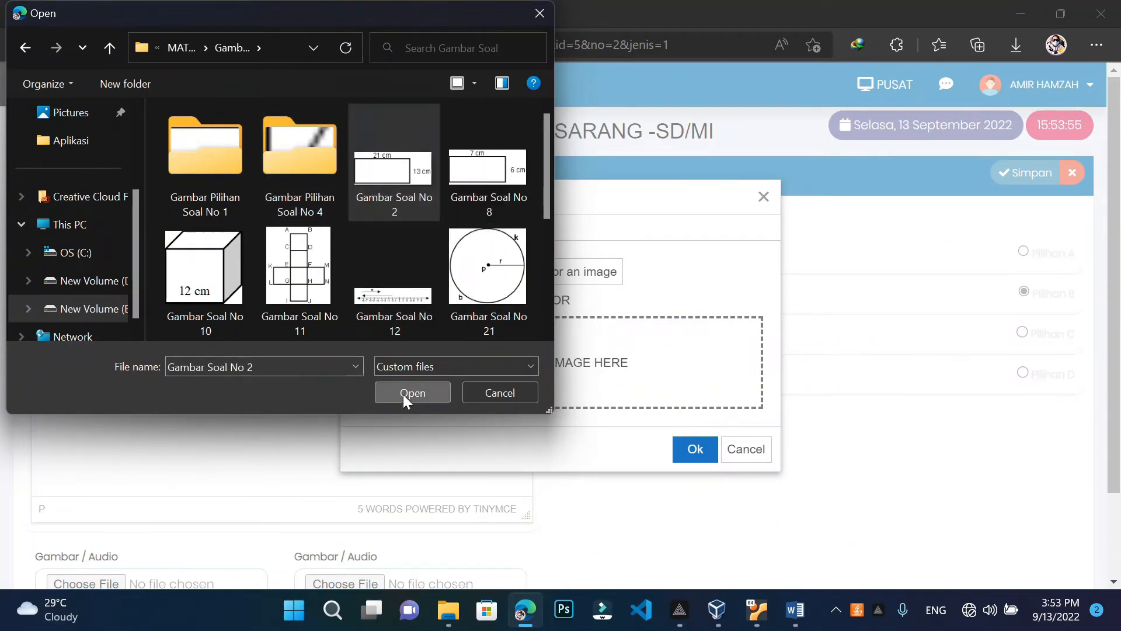
pyautogui.click(692, 451)
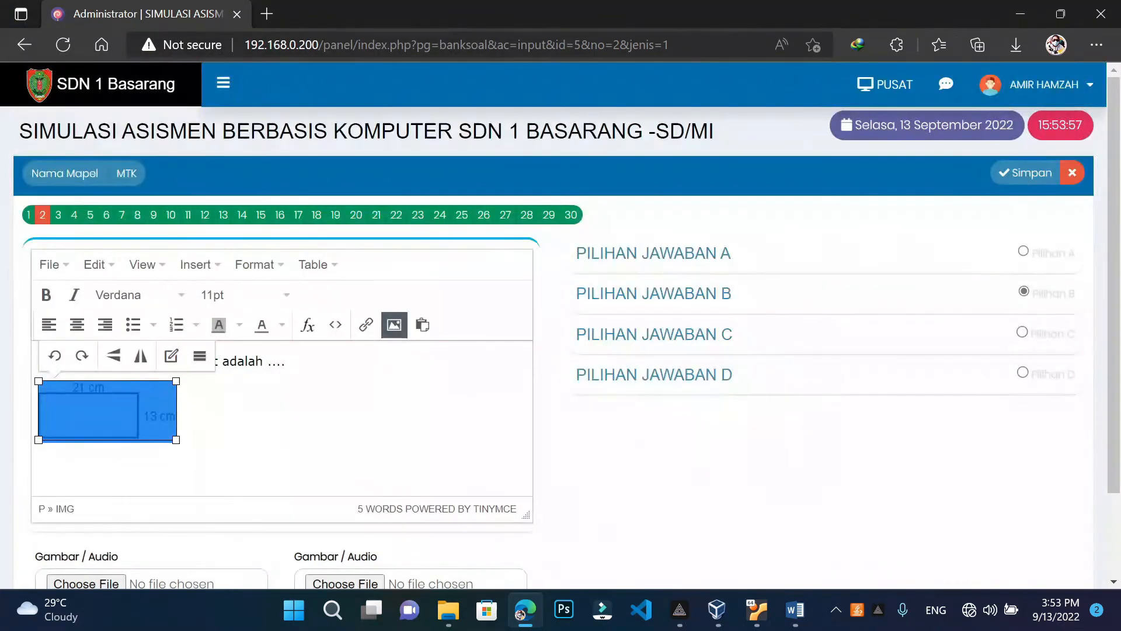
pyautogui.moveTo(177, 439); pyautogui.dragTo(204, 454)
pyautogui.click(204, 417)
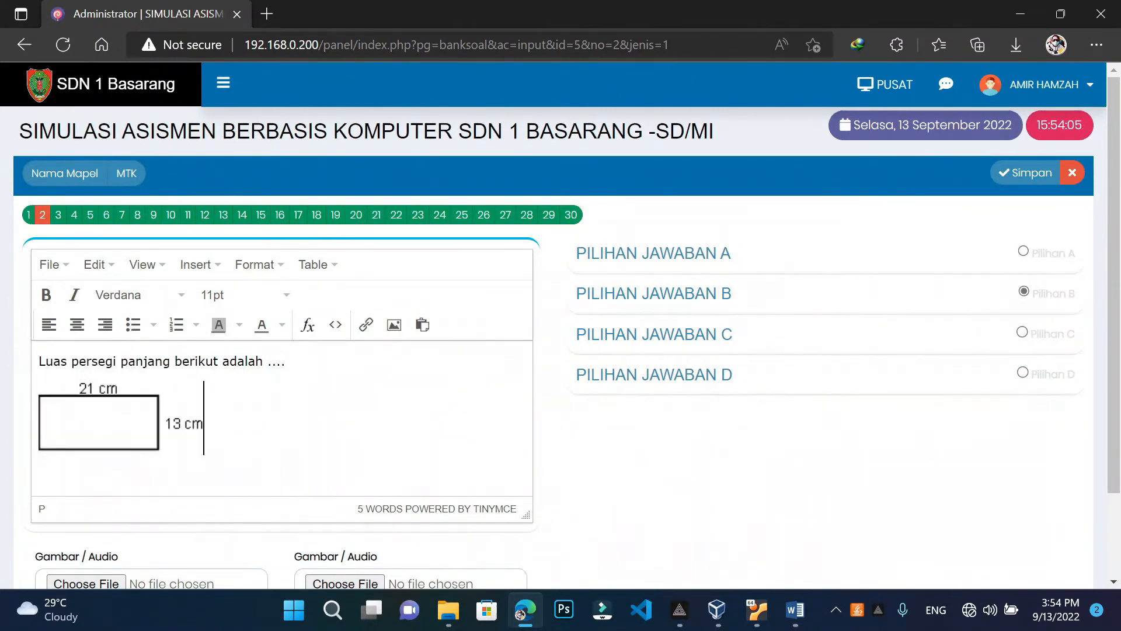
pyautogui.click(1058, 180)
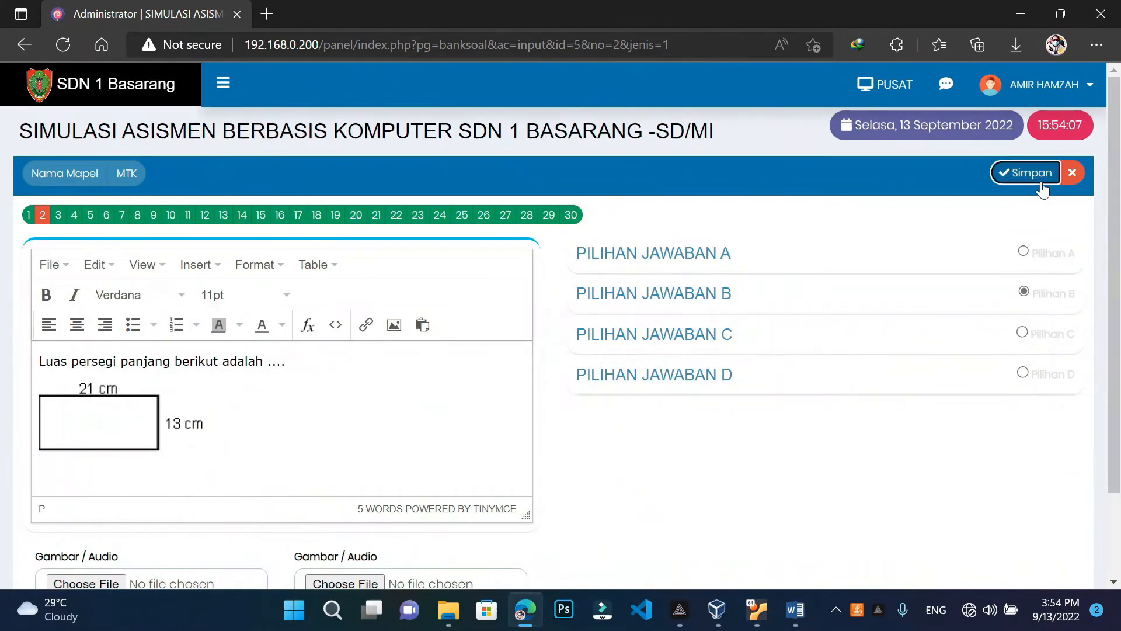
pyautogui.click(1074, 174)
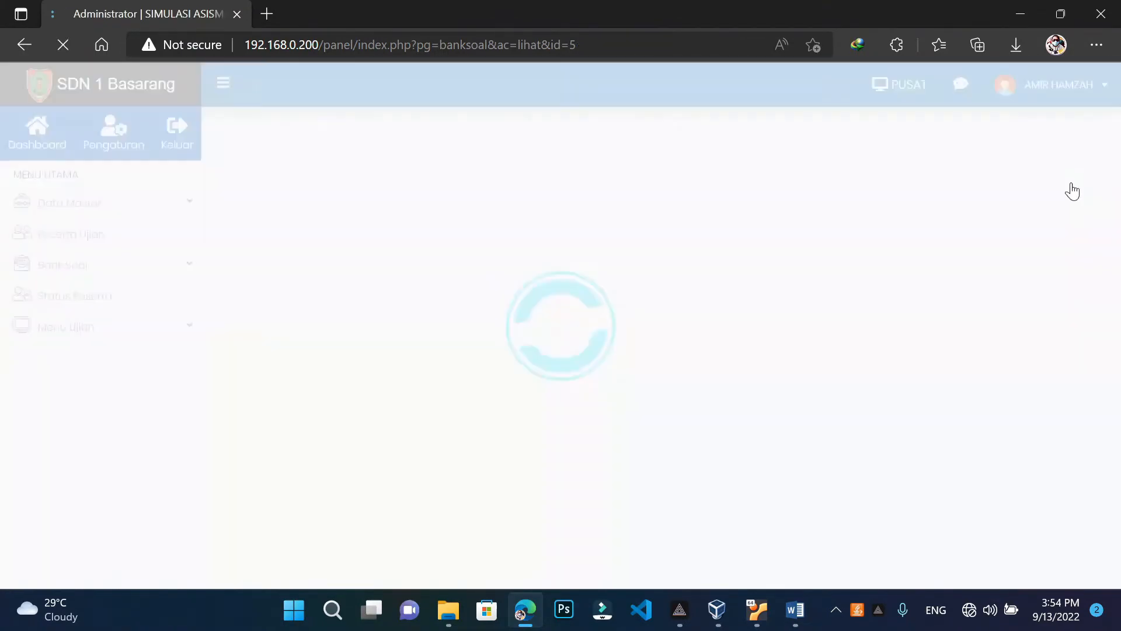
pyautogui.scroll(-2, 409, 448)
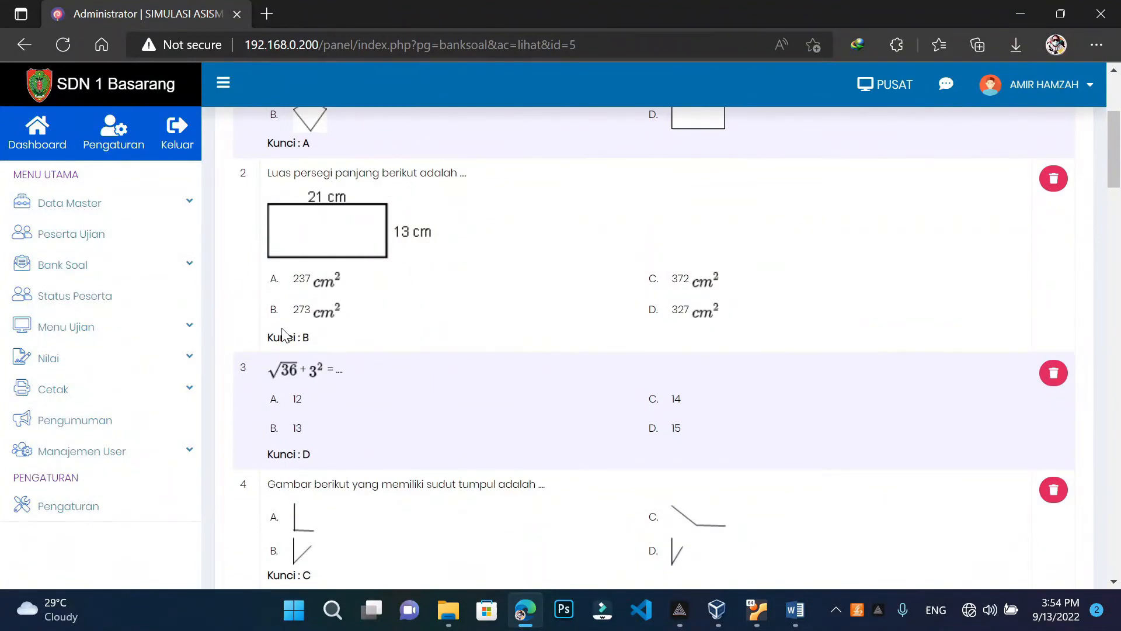
pyautogui.scroll(-9, 318, 391)
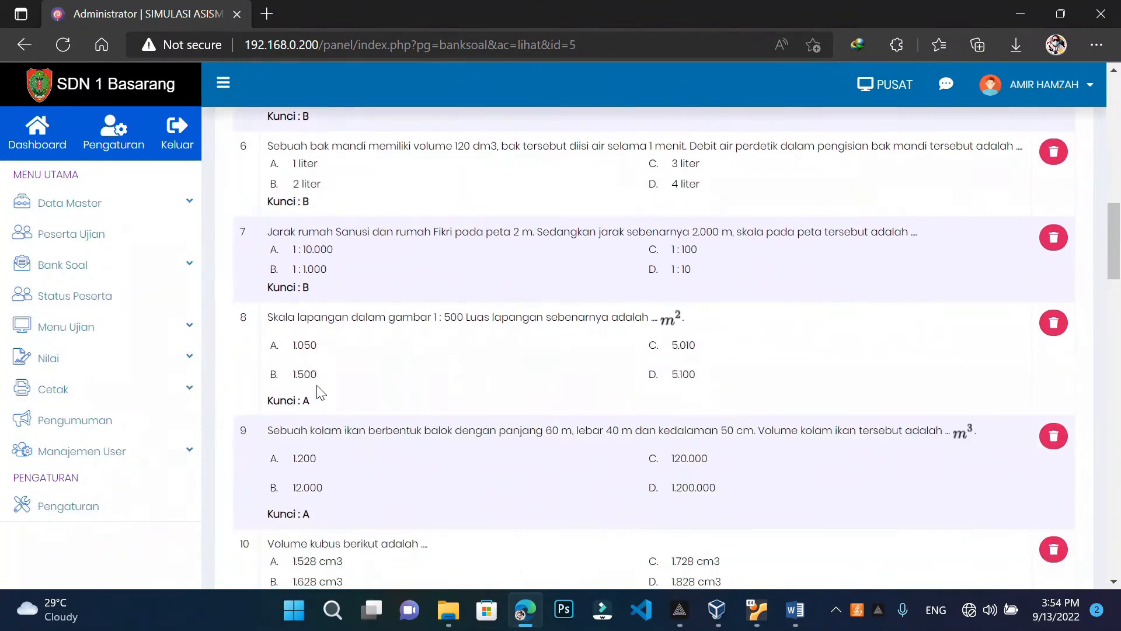
pyautogui.scroll(5, 316, 392)
pyautogui.scroll(8, 314, 403)
pyautogui.scroll(-5, 314, 403)
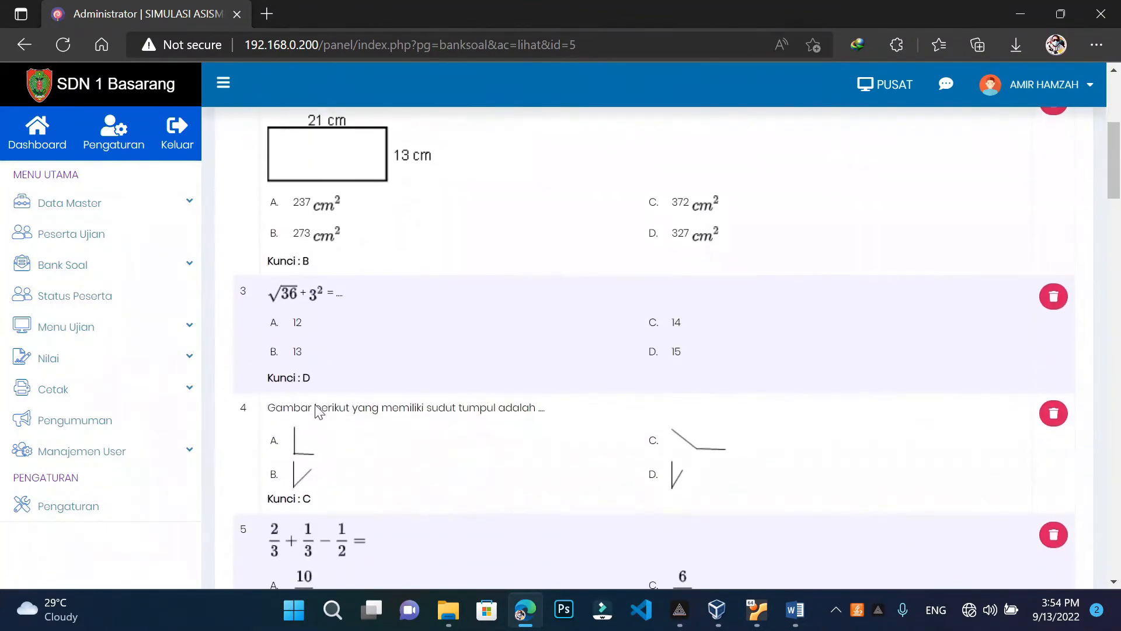
pyautogui.scroll(-3, 791, 558)
pyautogui.moveTo(454, 591)
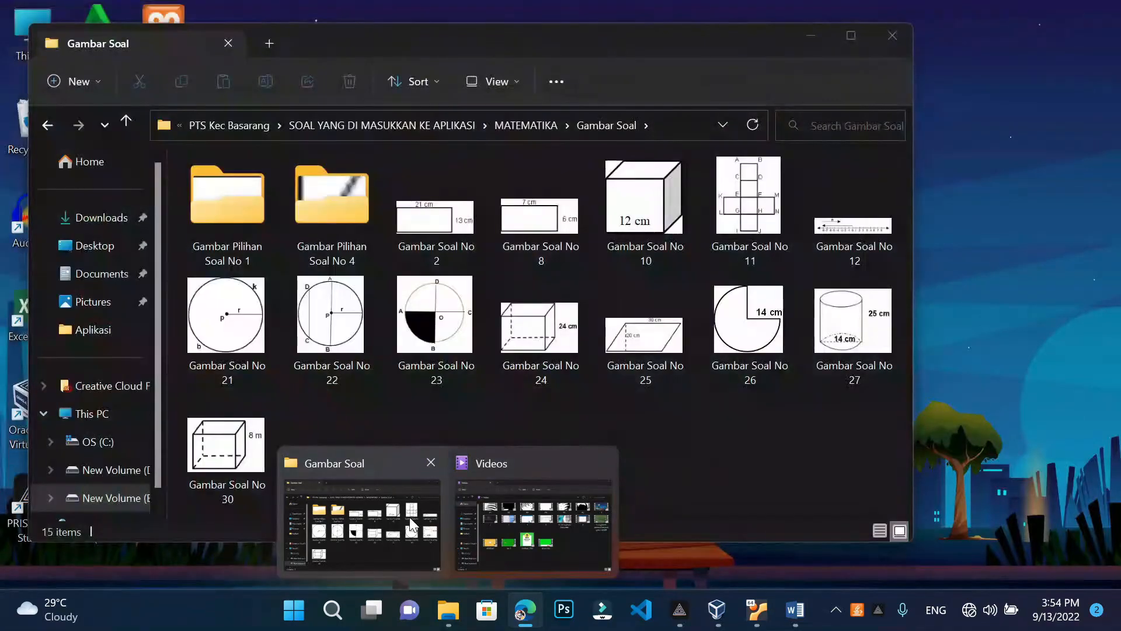
pyautogui.click(409, 517)
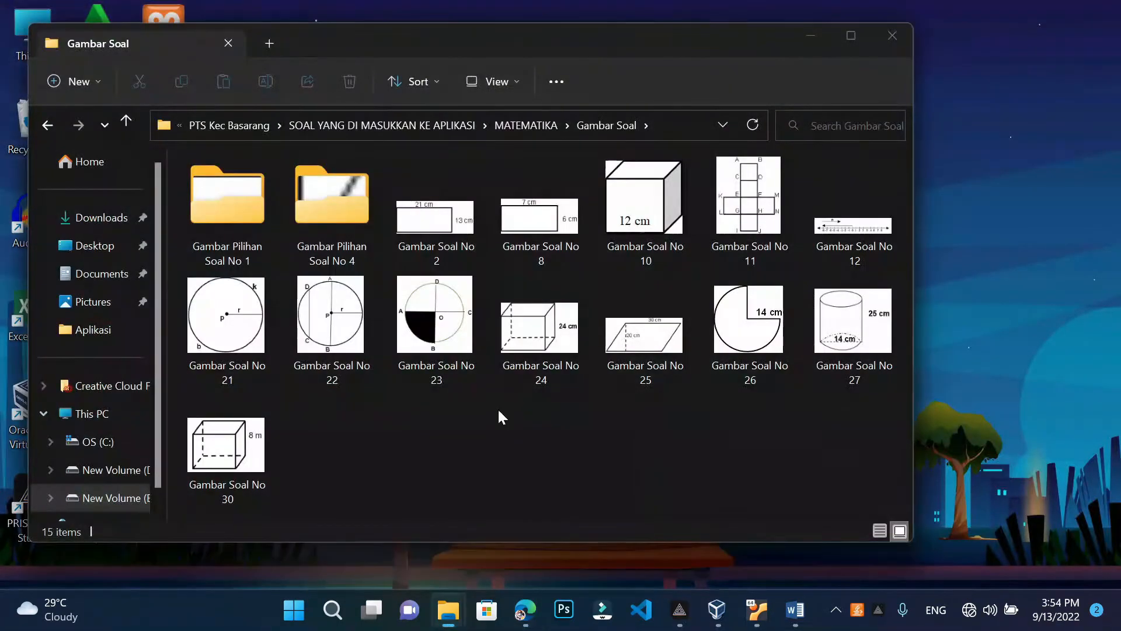
pyautogui.click(810, 35)
pyautogui.scroll(-9, 478, 521)
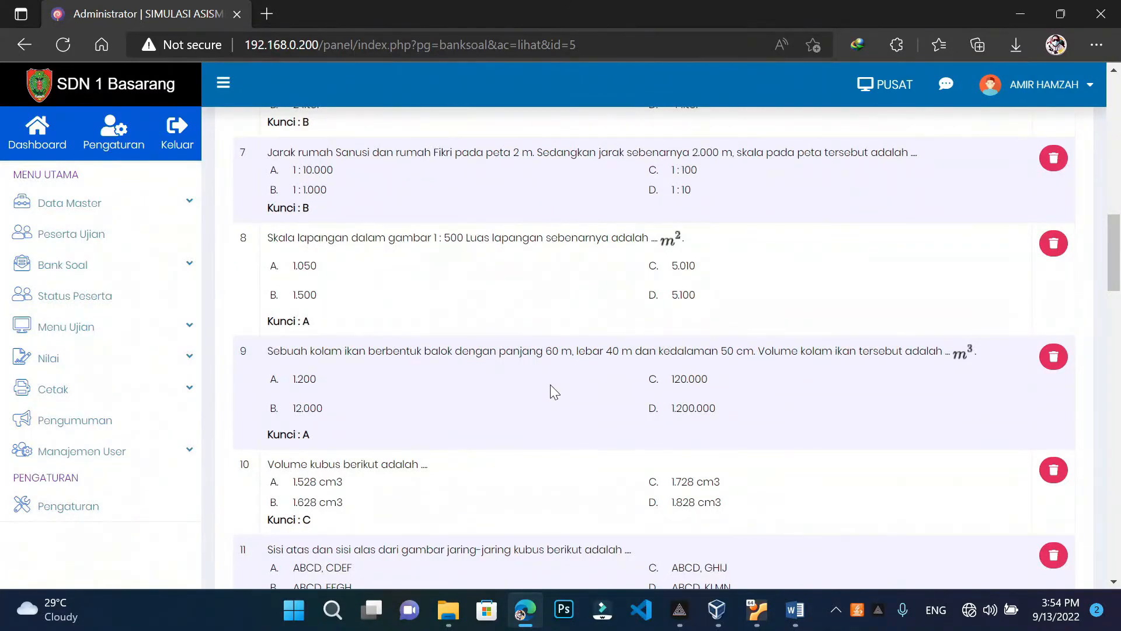
pyautogui.moveTo(448, 609)
pyautogui.click(373, 508)
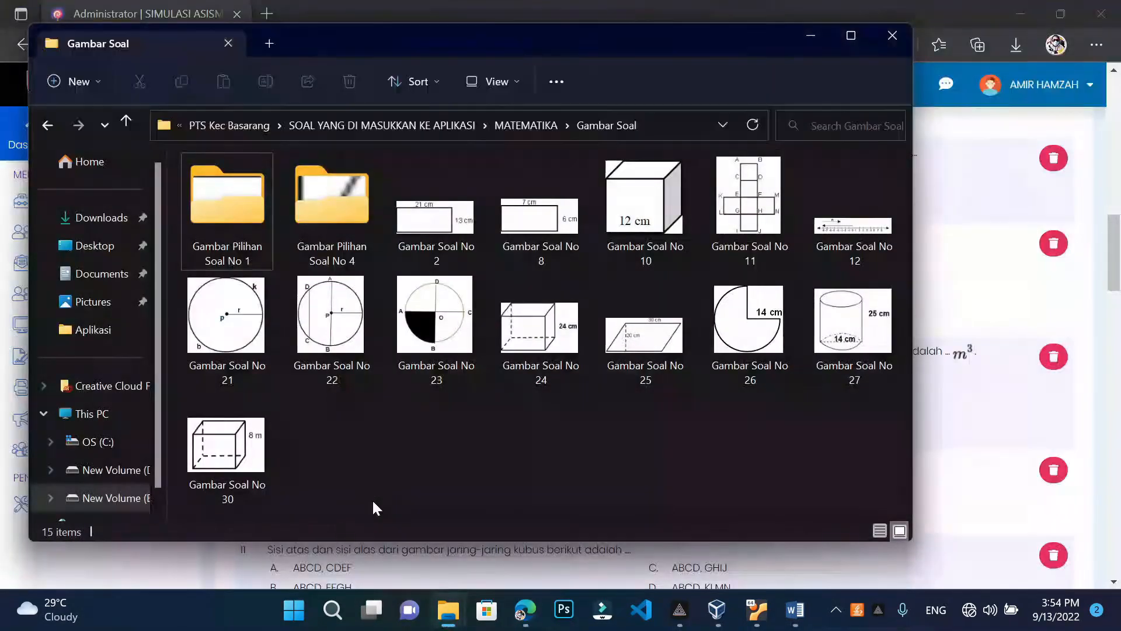
pyautogui.click(817, 32)
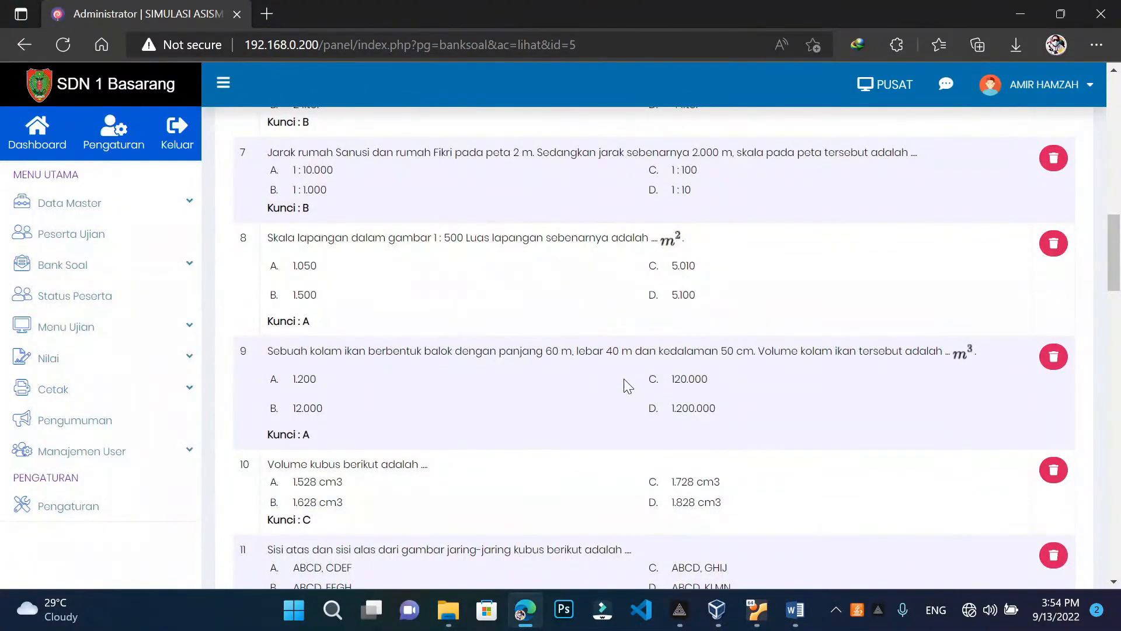
pyautogui.scroll(15, 623, 379)
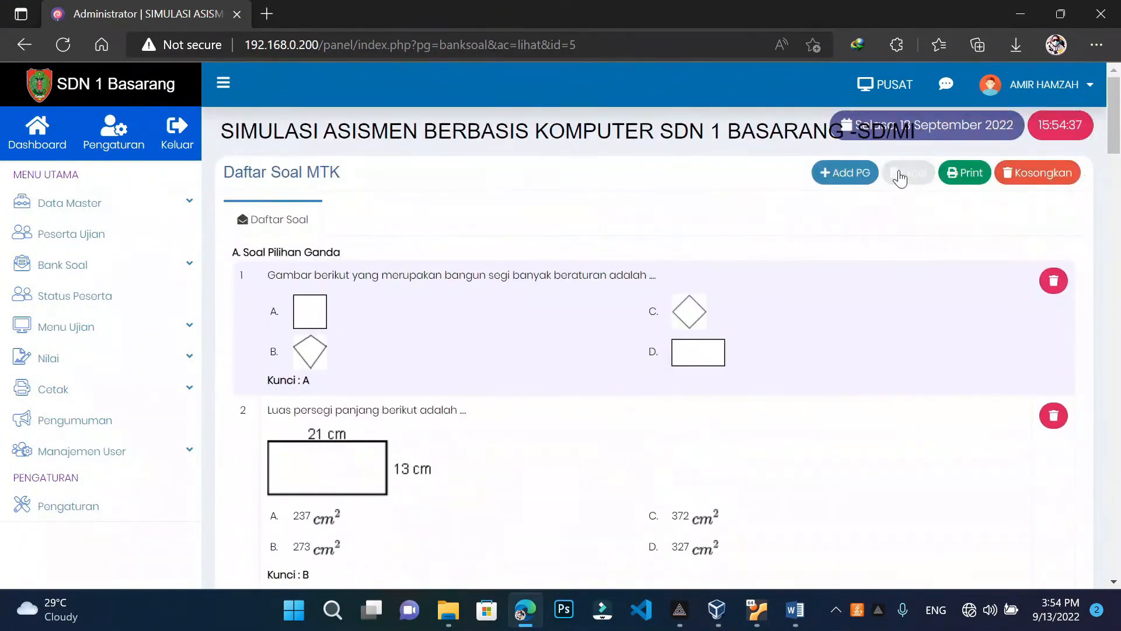
# Open MTK question 8 for editing and add an empty line above its text
pyautogui.click(846, 179)
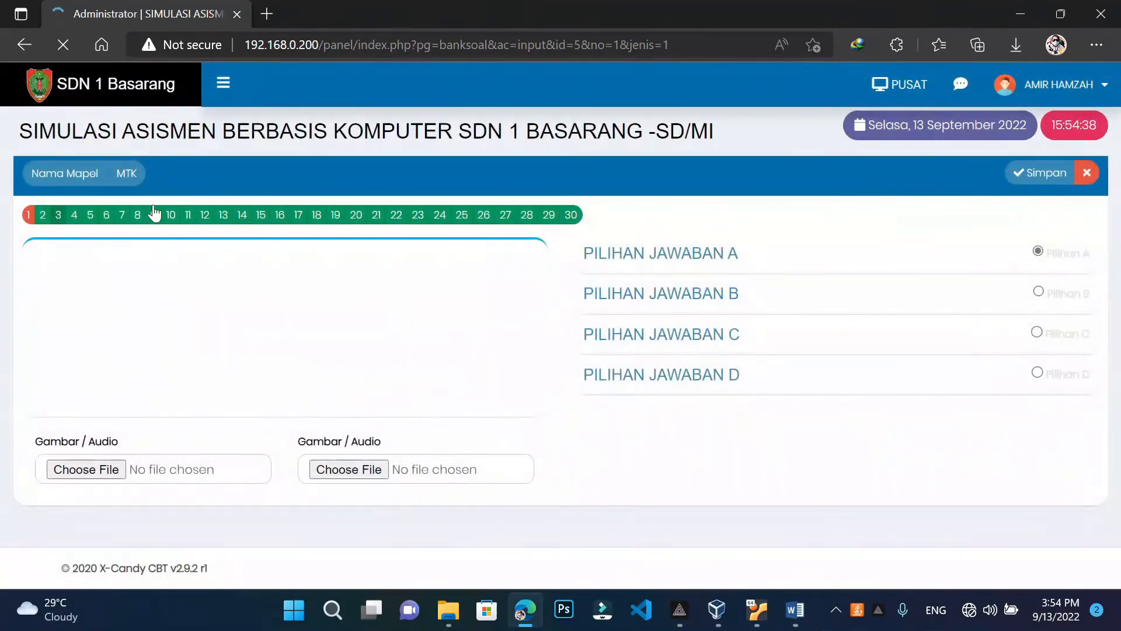
pyautogui.click(138, 215)
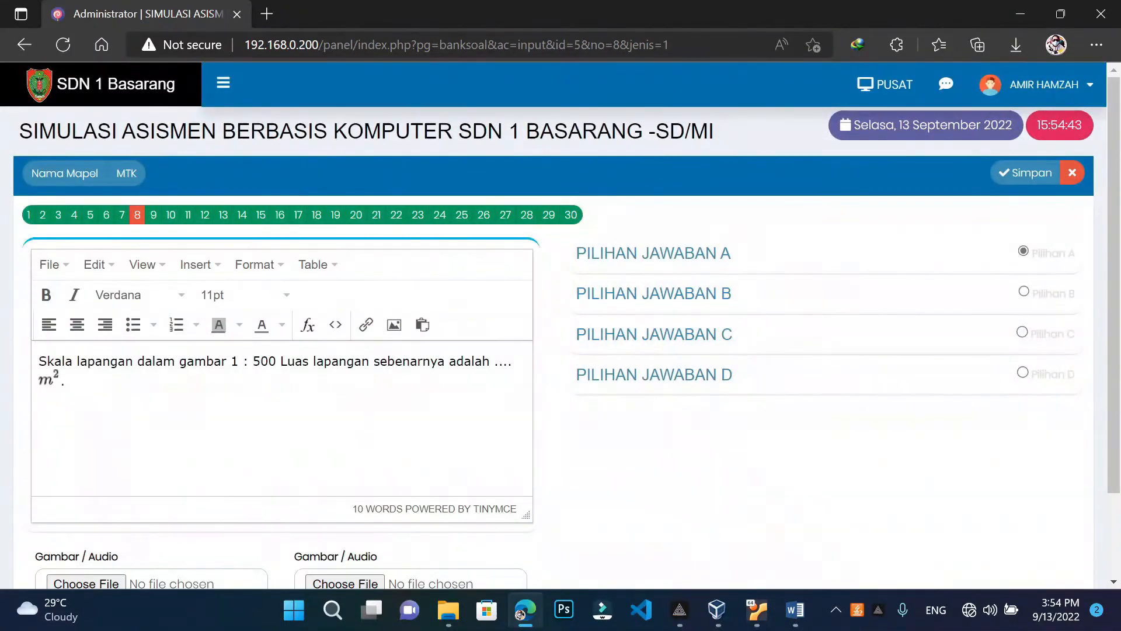
pyautogui.press('Return')
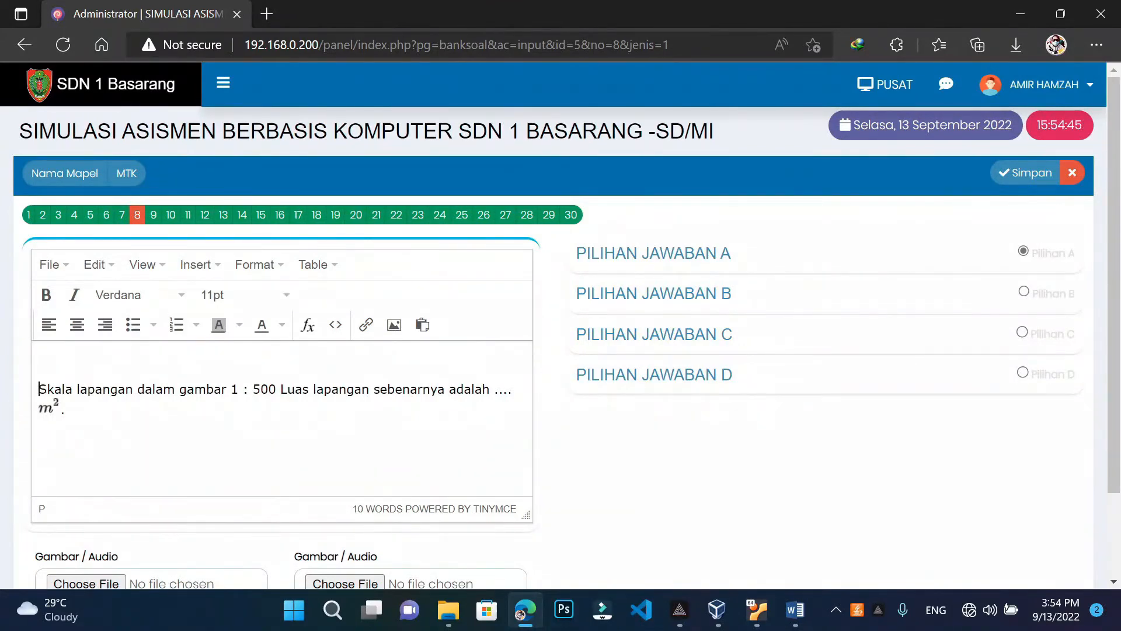
pyautogui.click(394, 324)
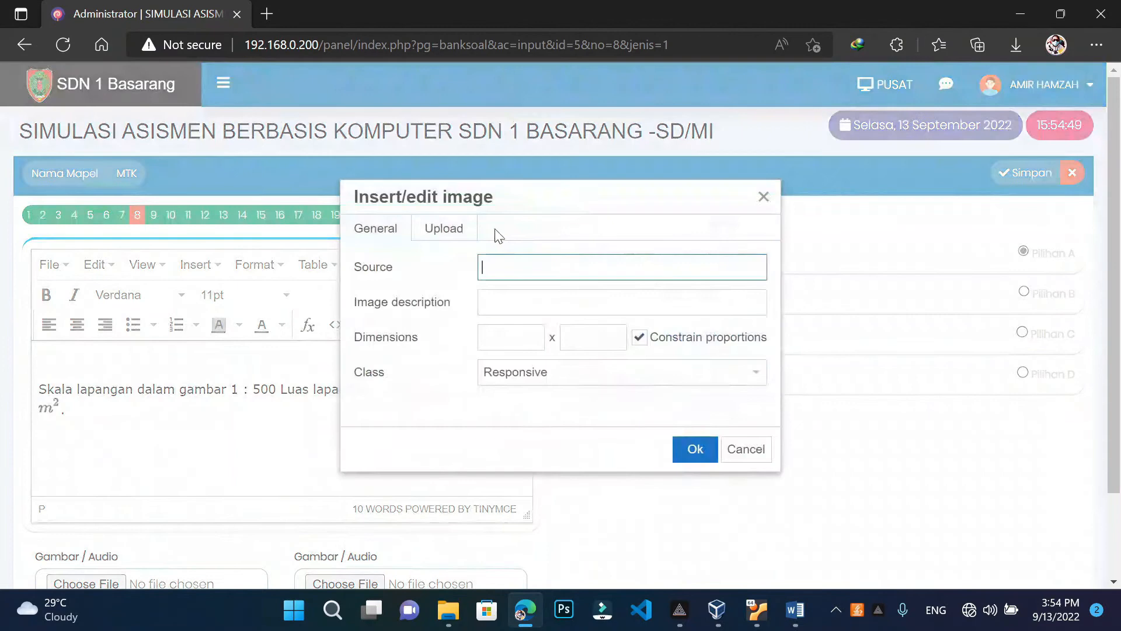
# Upload the Gambar Soal No 8 rectangle picture into question 8 and enlarge it
pyautogui.click(459, 232)
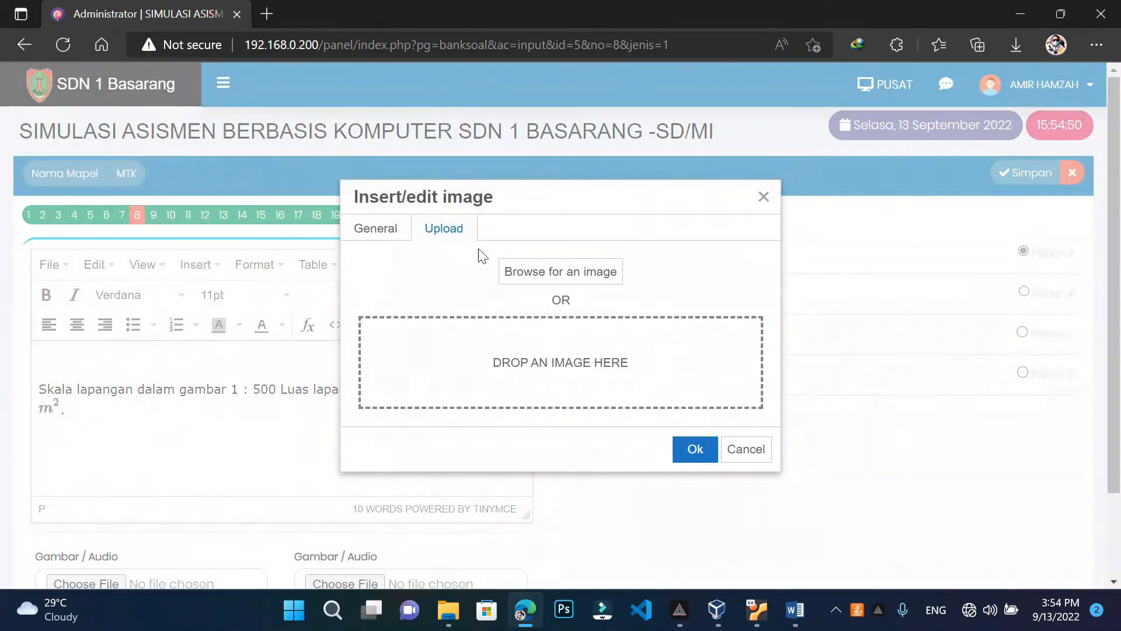
pyautogui.click(514, 273)
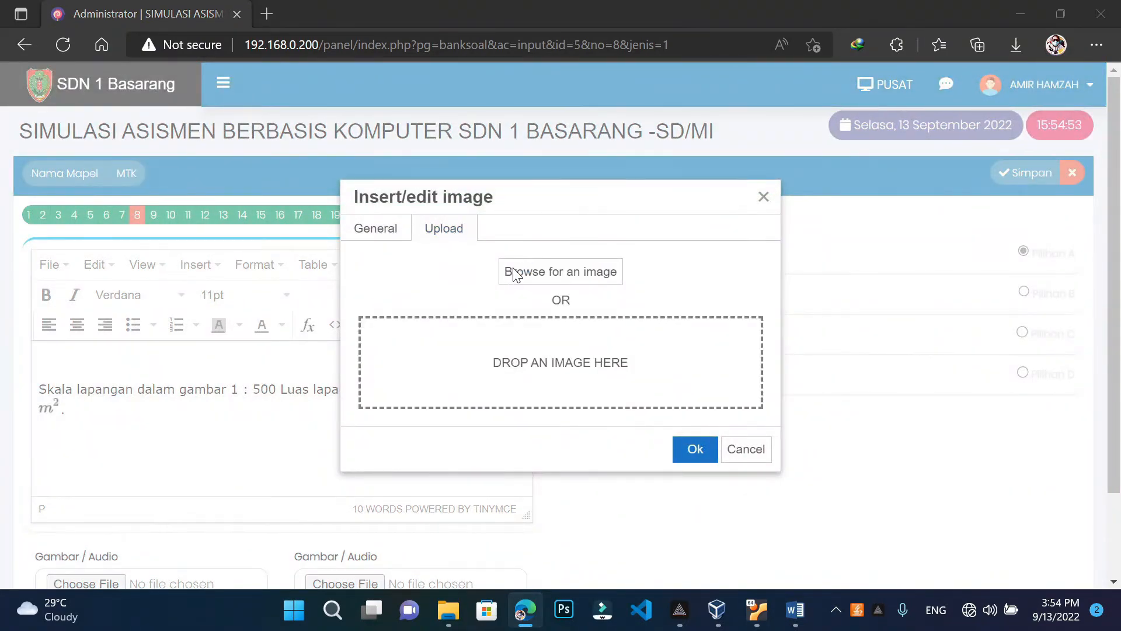
pyautogui.click(485, 213)
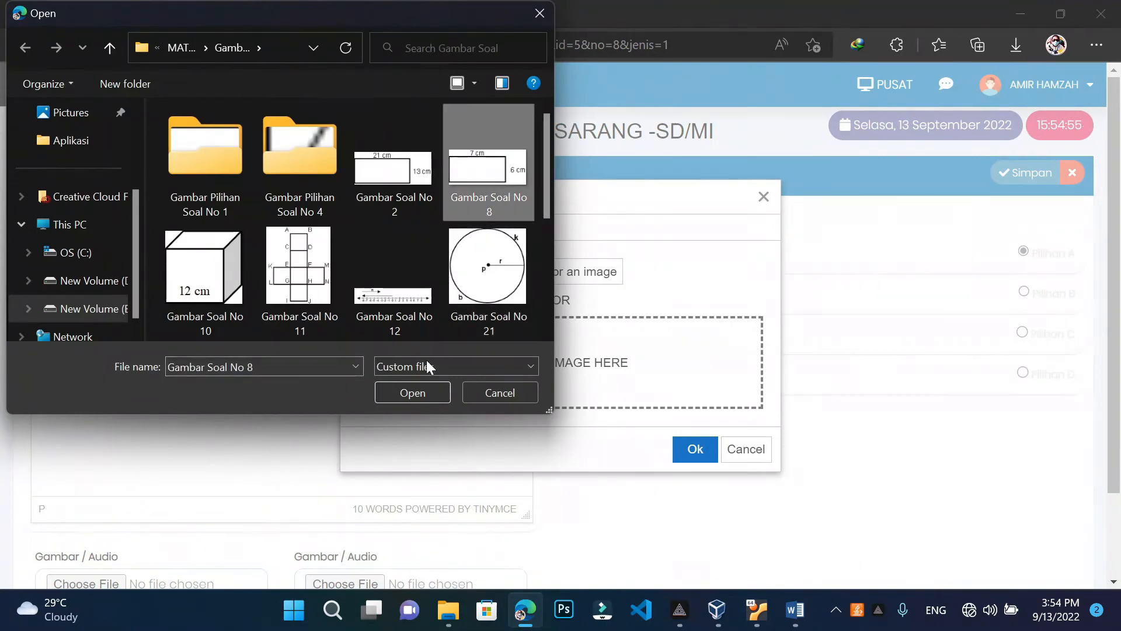
pyautogui.click(431, 391)
pyautogui.click(694, 450)
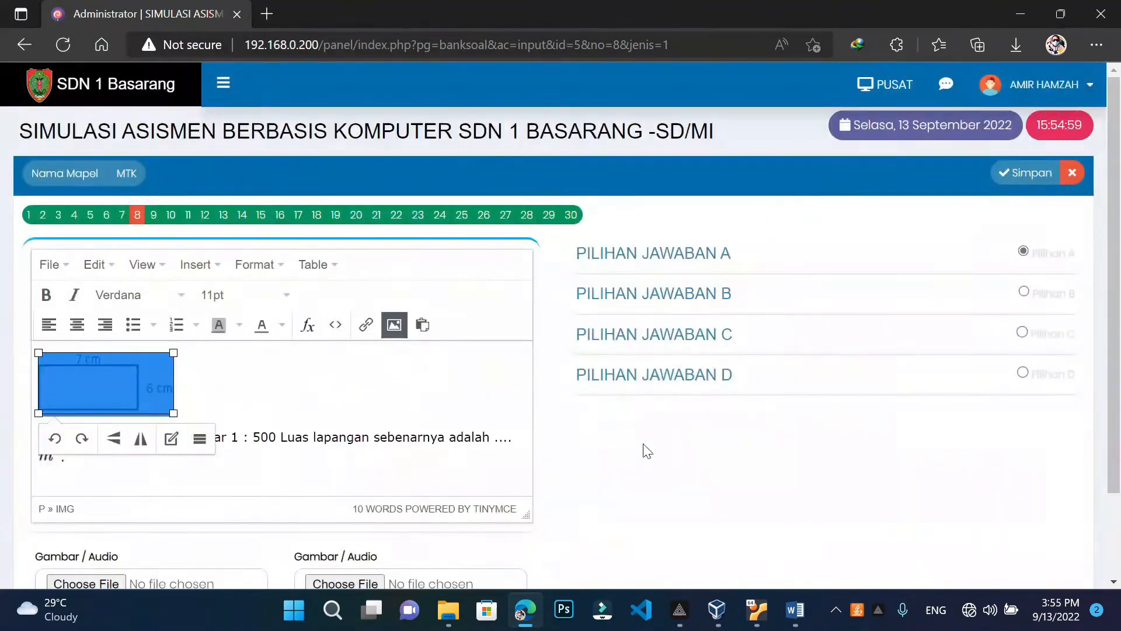
pyautogui.moveTo(173, 412); pyautogui.dragTo(204, 430)
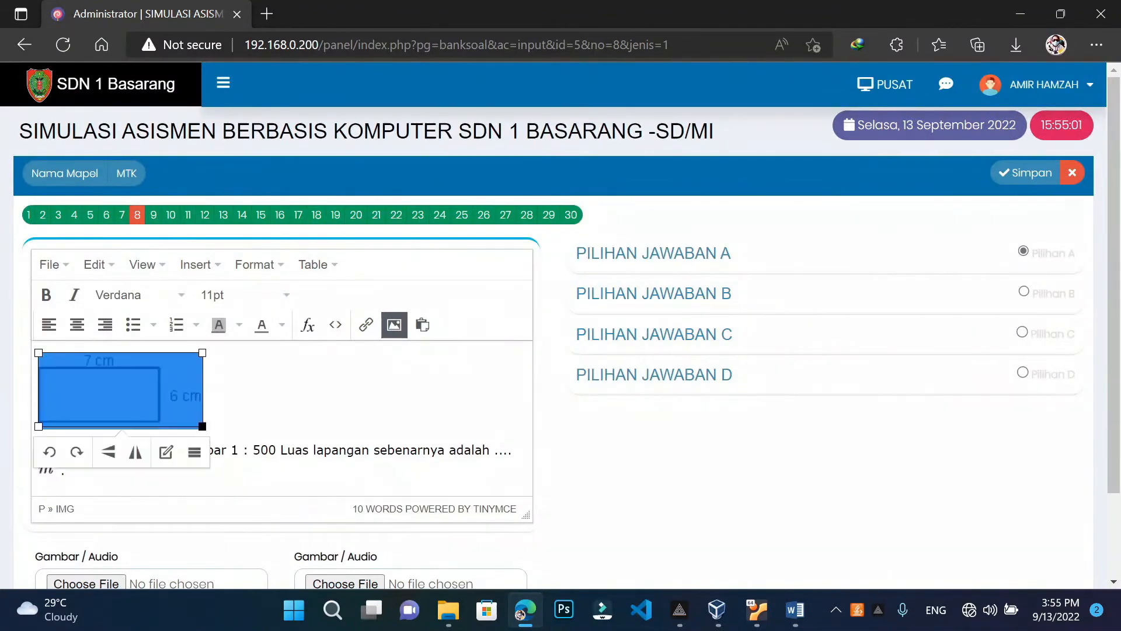
pyautogui.click(350, 397)
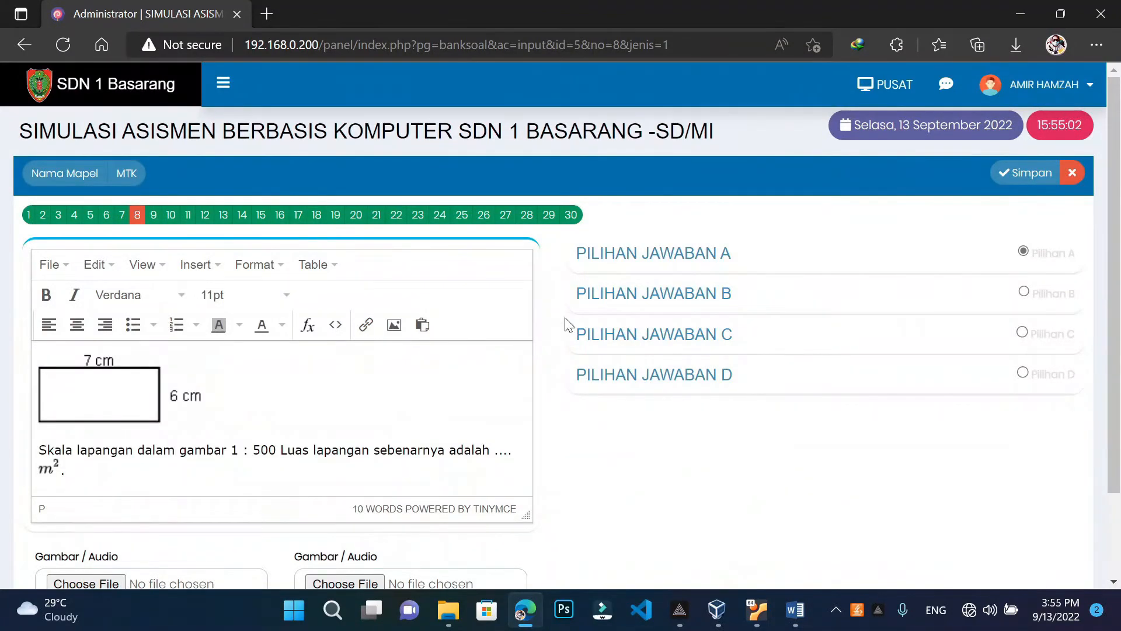
# Save question 8 and return to the MTK question list
pyautogui.click(1017, 172)
pyautogui.click(1070, 174)
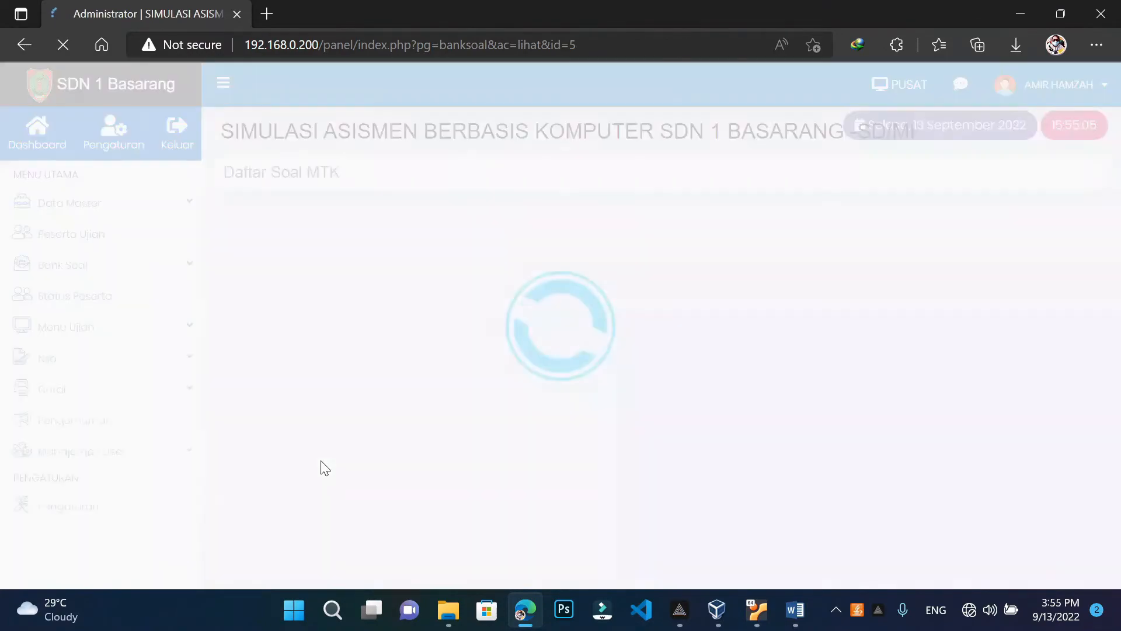
pyautogui.scroll(-15, 374, 390)
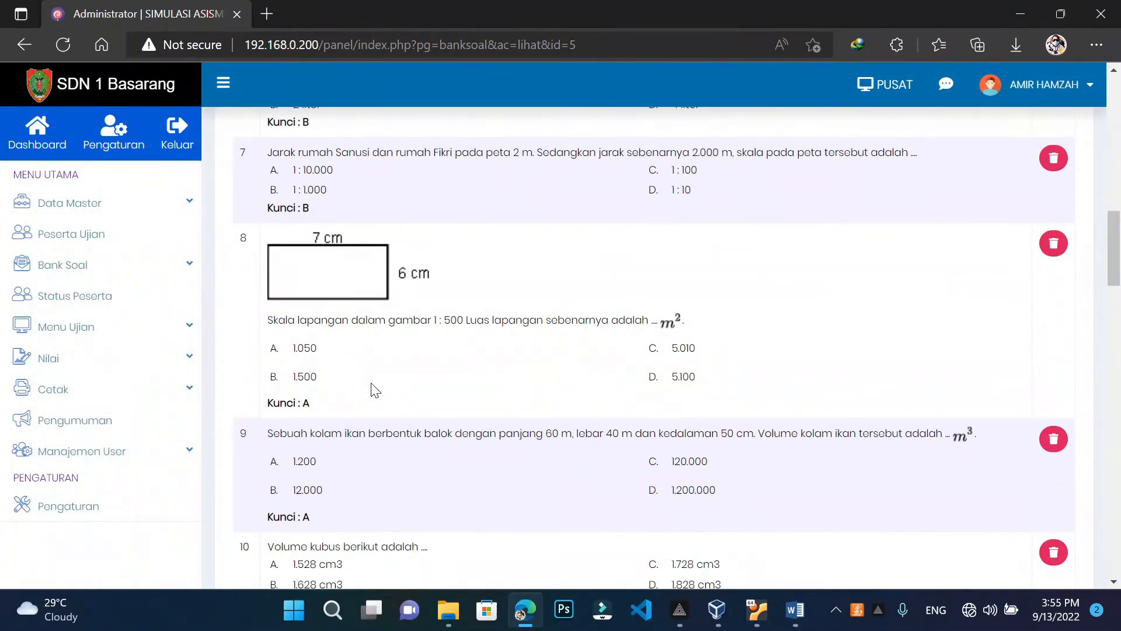
pyautogui.scroll(-1, 375, 390)
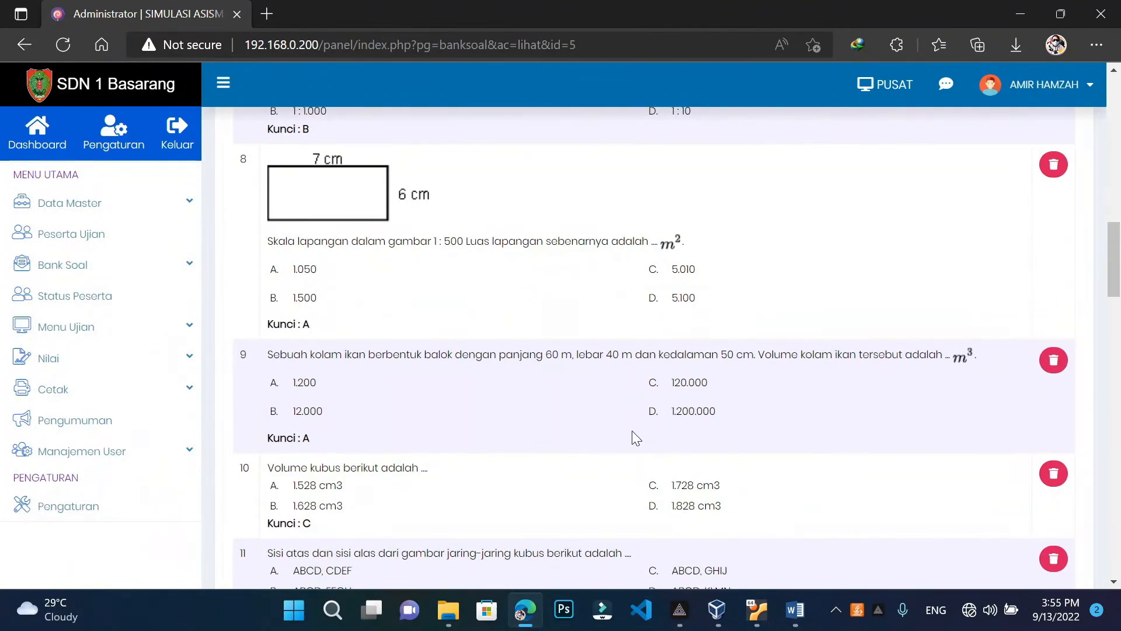
# Minimize the Gambar Soal picture folder and start adding multiple-choice (PG) questions to the MTK bank
pyautogui.moveTo(449, 610)
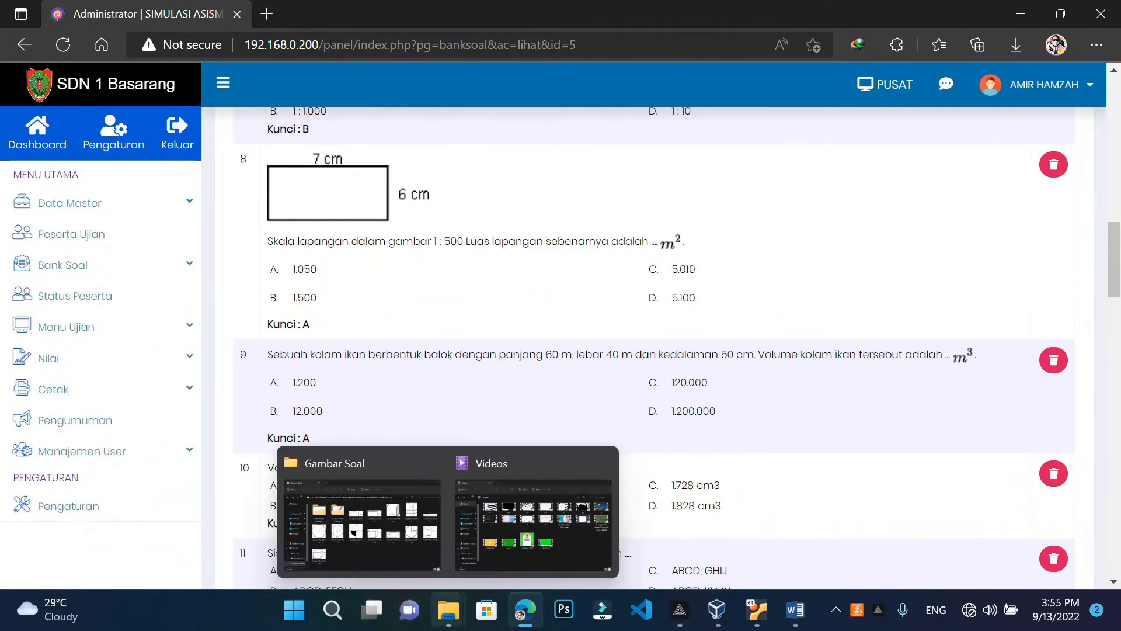
pyautogui.click(392, 536)
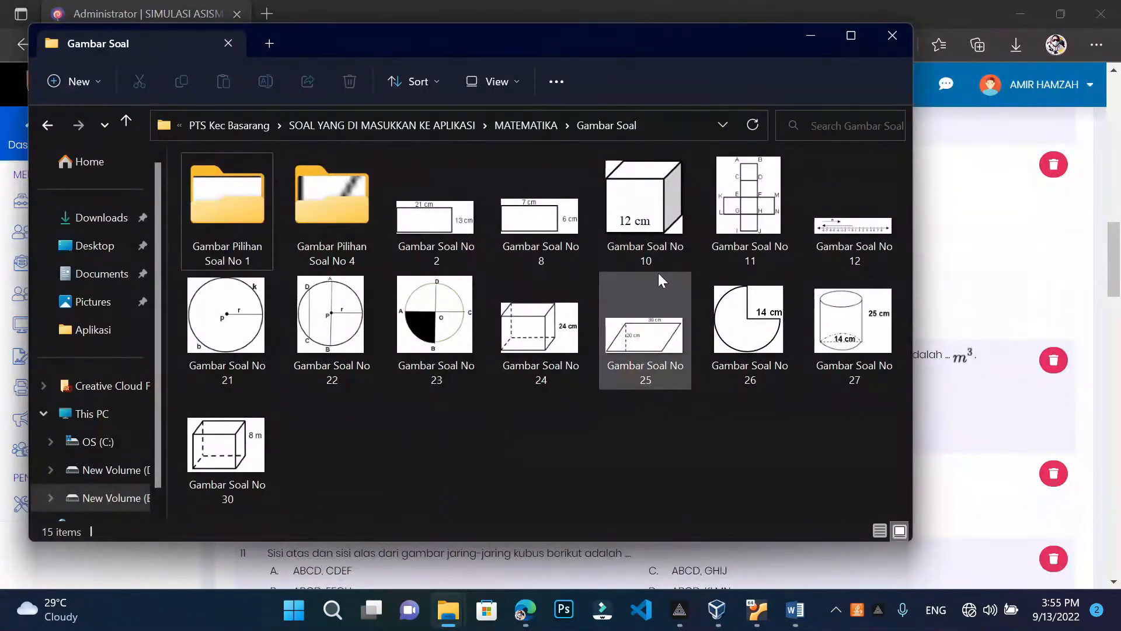
pyautogui.click(810, 37)
pyautogui.scroll(20, 619, 466)
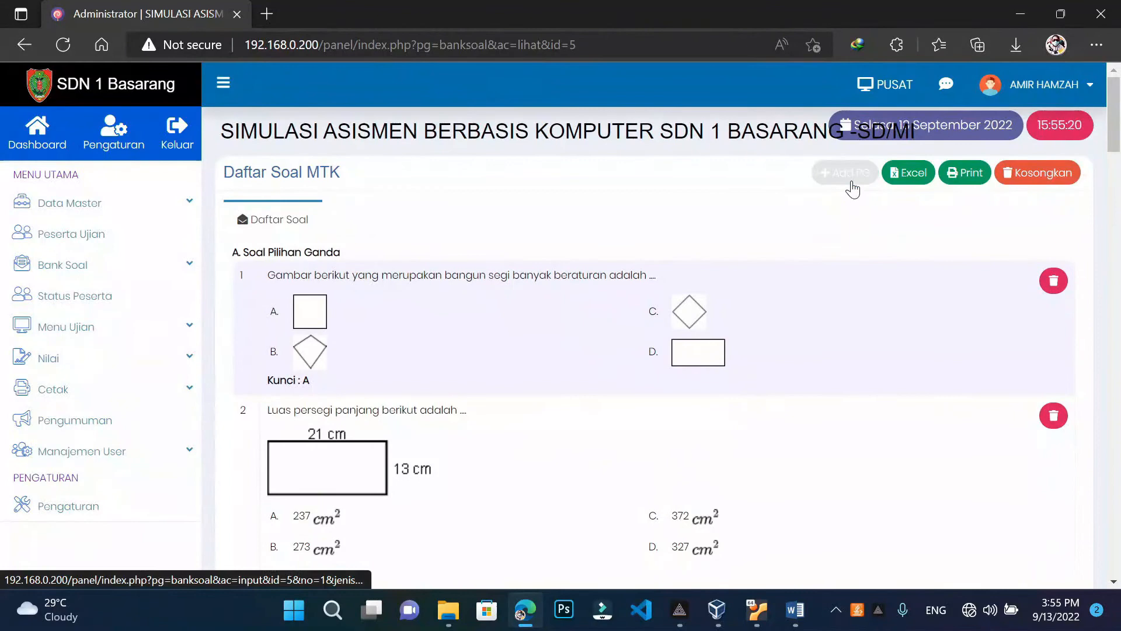
pyautogui.click(852, 183)
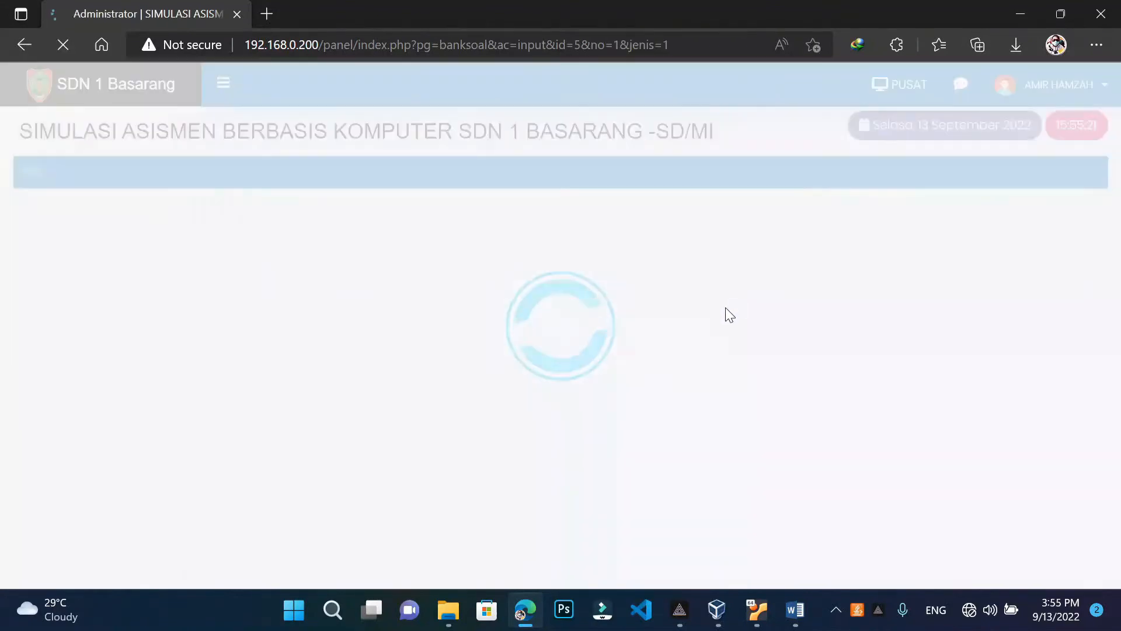
# Open MTK question 10 and add a new line below its question text
pyautogui.click(172, 216)
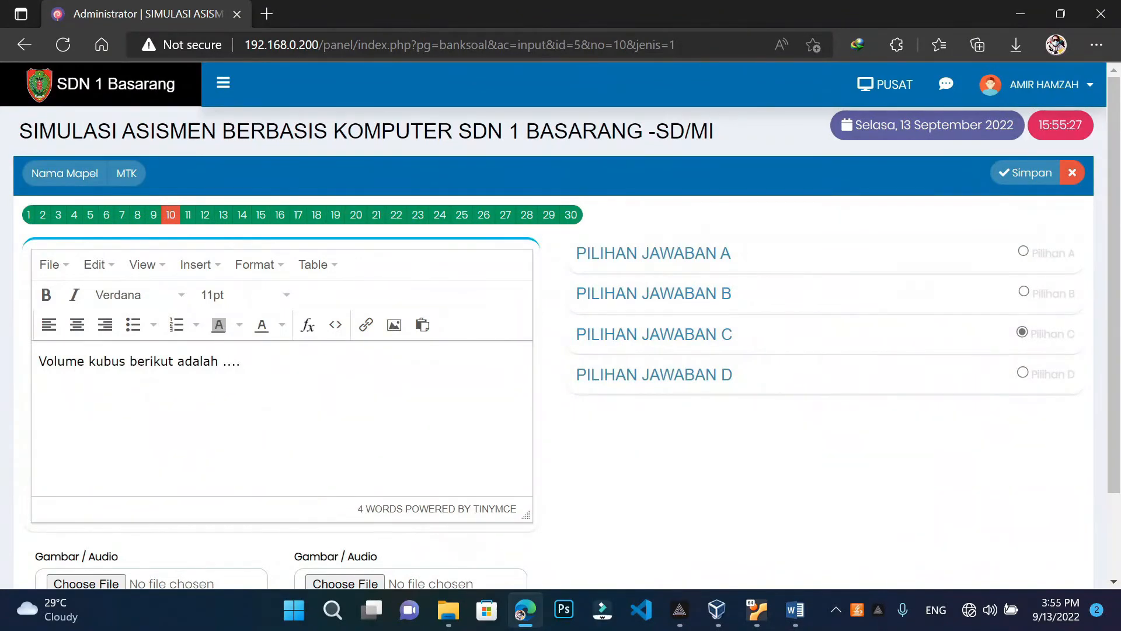
pyautogui.click(241, 361)
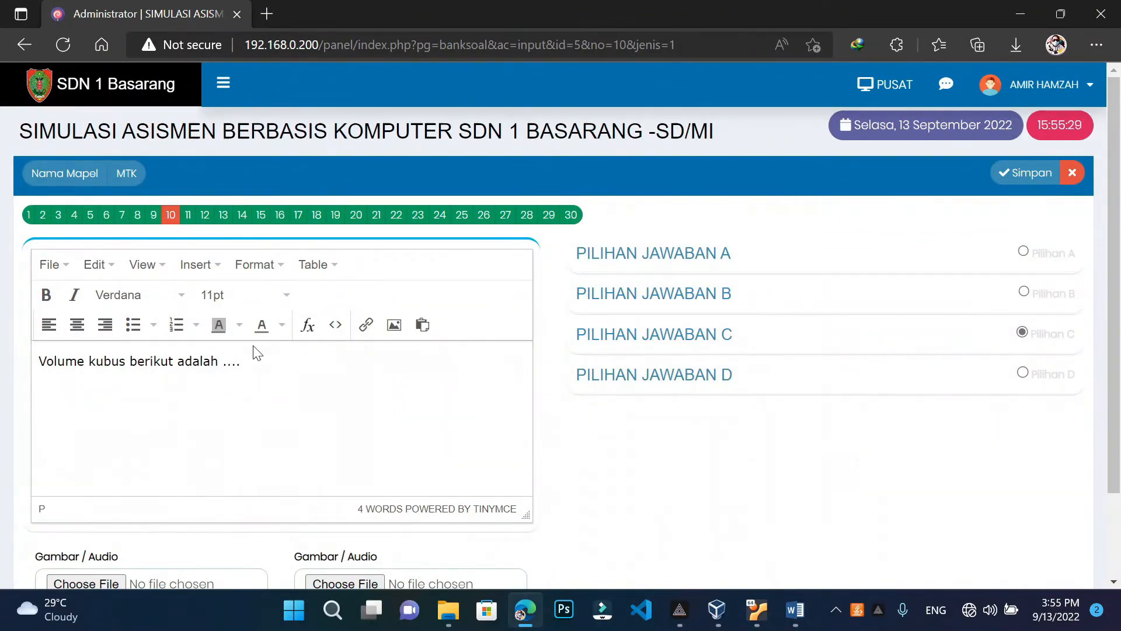
pyautogui.press('Return')
pyautogui.press('BackSpace')
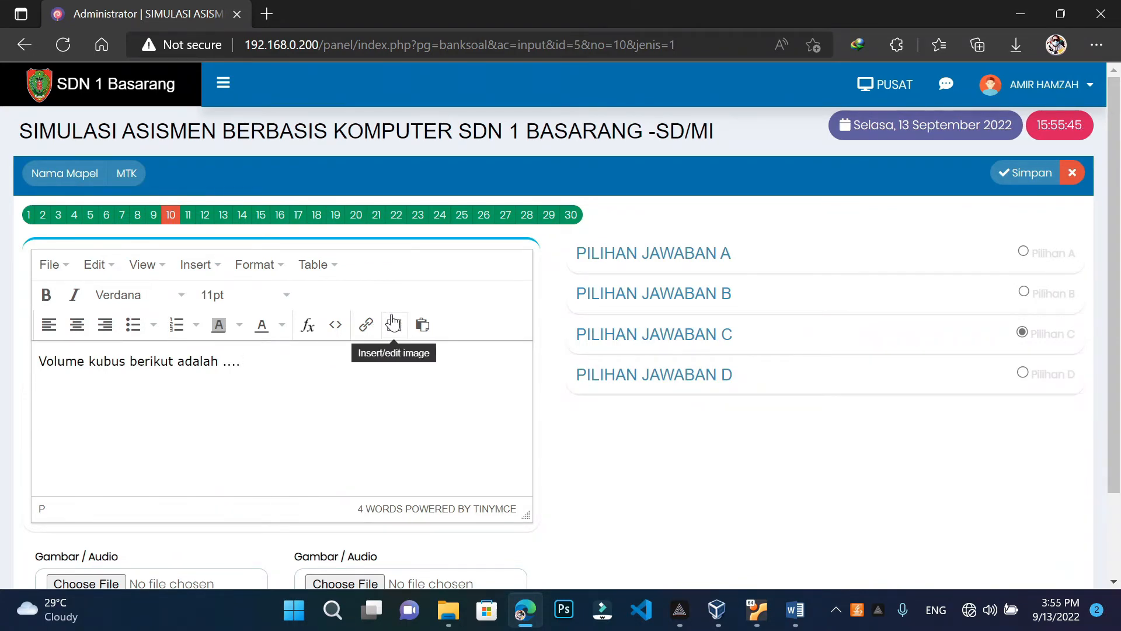
pyautogui.press('Return')
# Upload and insert the Gambar Soal No 10 cube picture into question 10
pyautogui.click(402, 328)
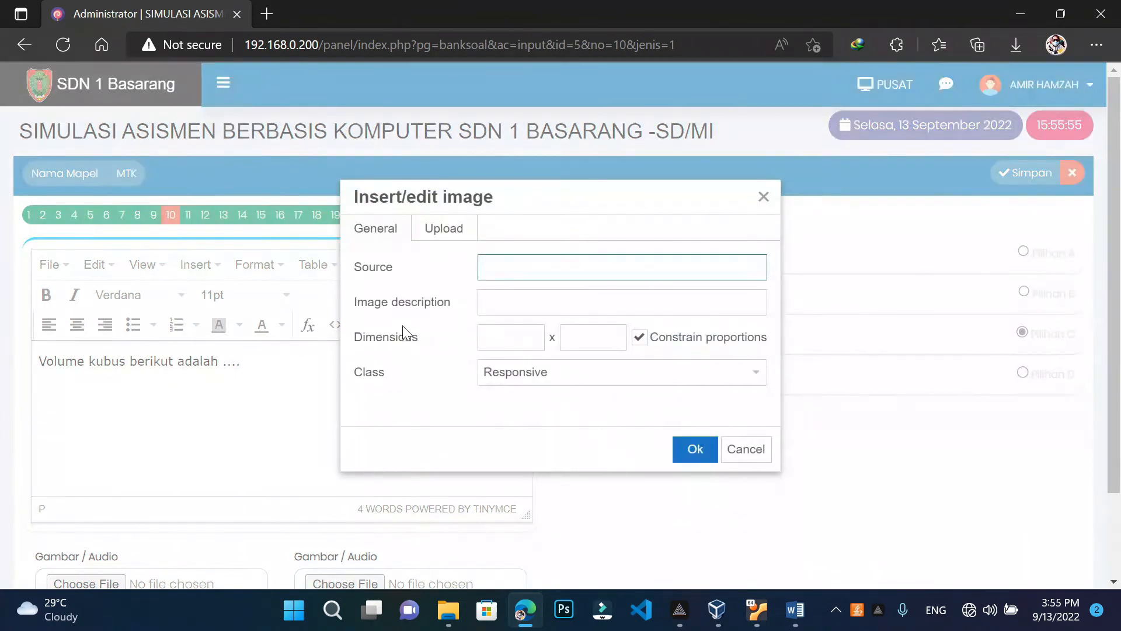
pyautogui.click(443, 236)
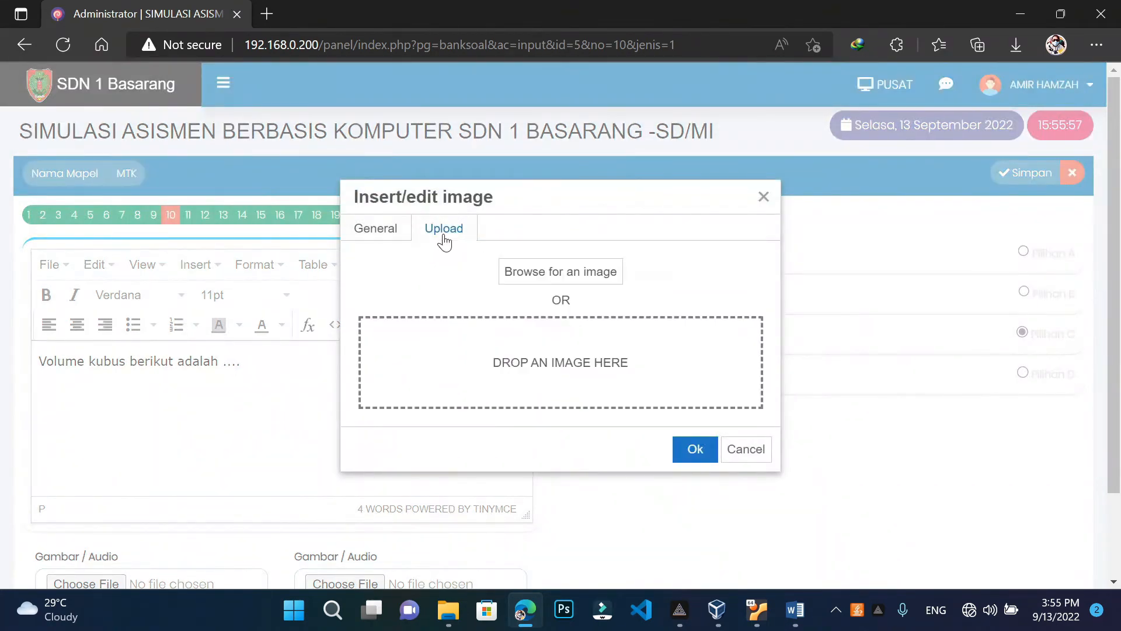
pyautogui.click(573, 271)
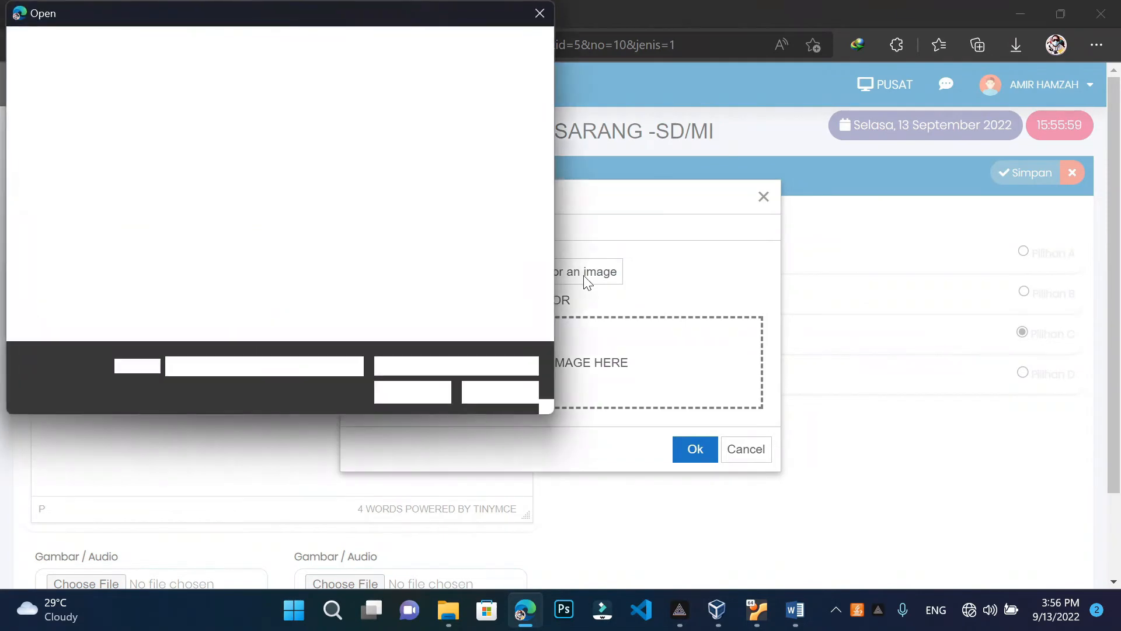
pyautogui.click(233, 309)
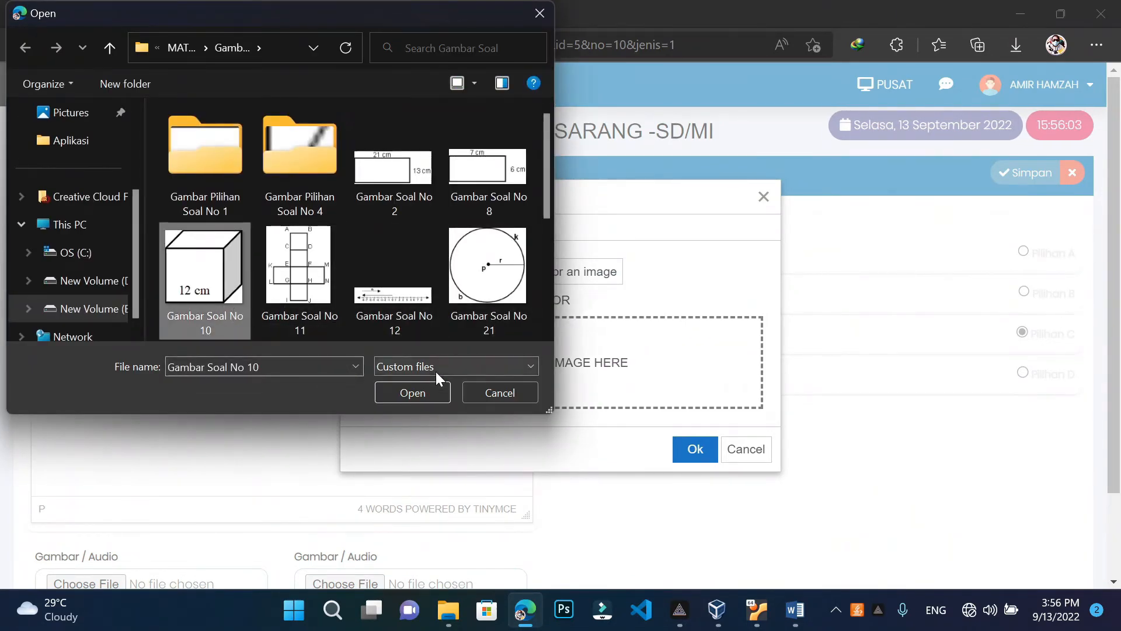
pyautogui.click(435, 389)
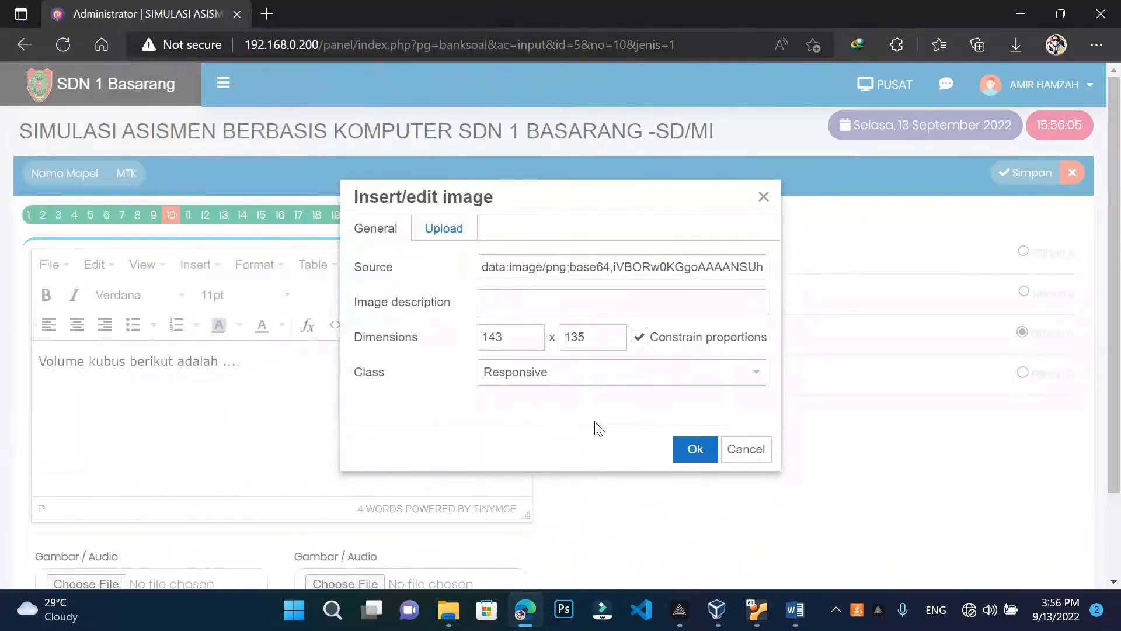
pyautogui.click(692, 451)
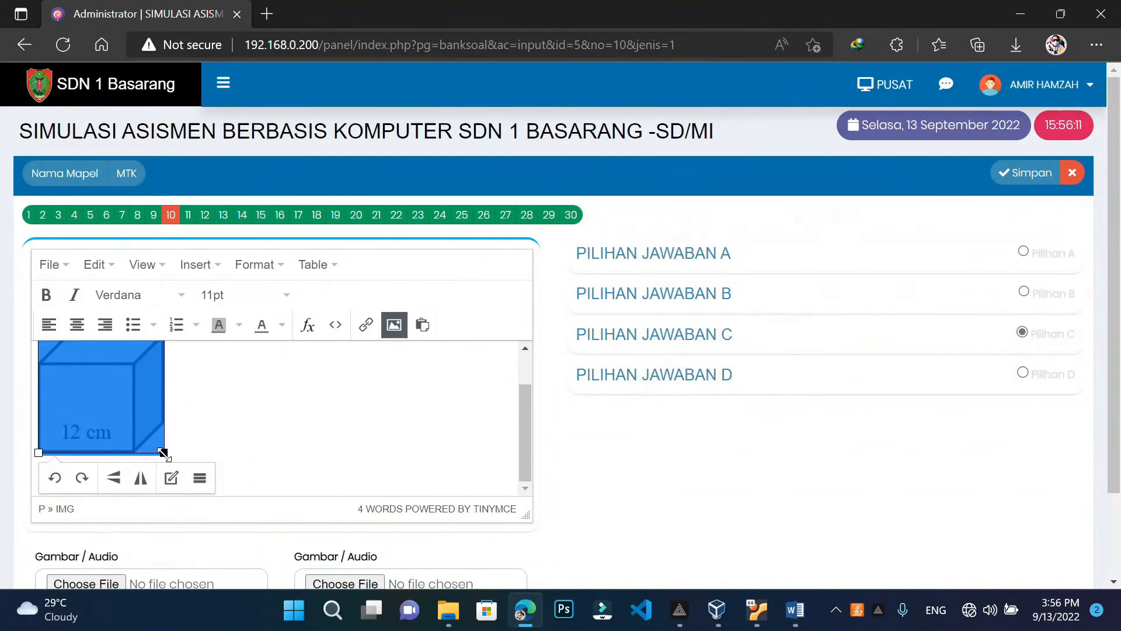
# Shrink the cube picture to about 127 × 120, then save question 10 and close the editor
pyautogui.moveTo(163, 452); pyautogui.dragTo(138, 452)
pyautogui.click(156, 453)
pyautogui.click(149, 446)
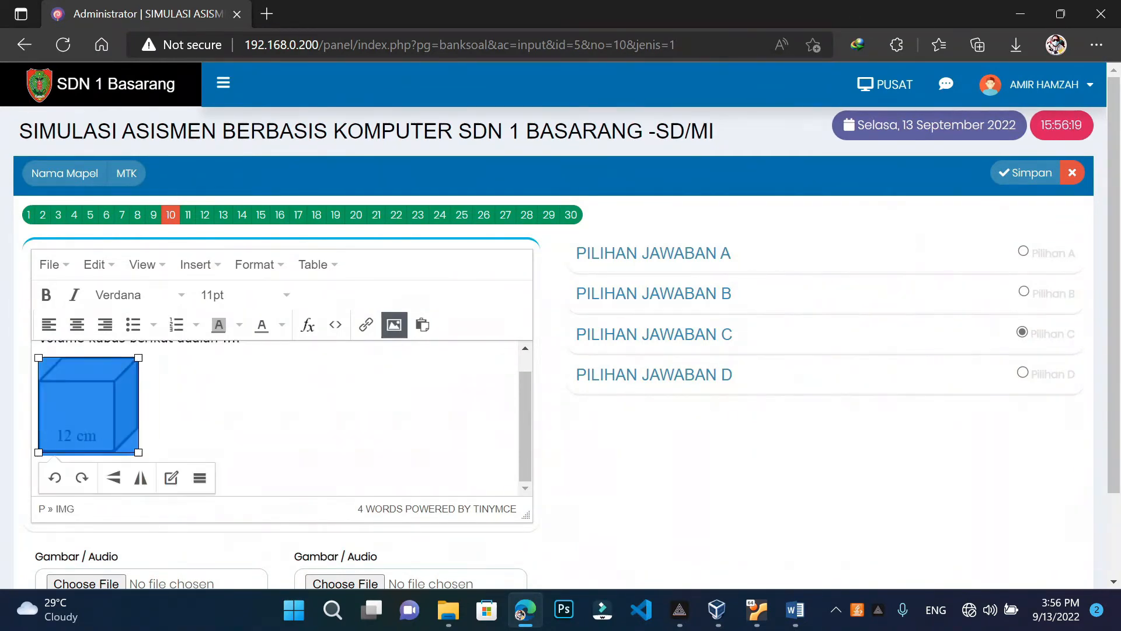
pyautogui.click(146, 453)
pyautogui.click(1025, 174)
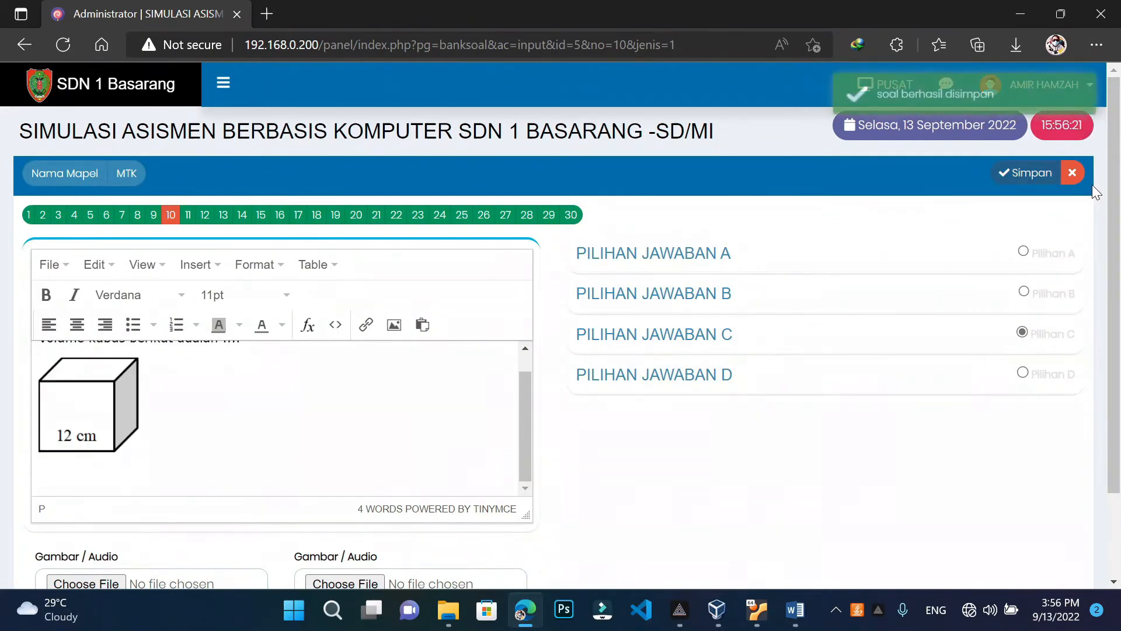
pyautogui.click(1072, 172)
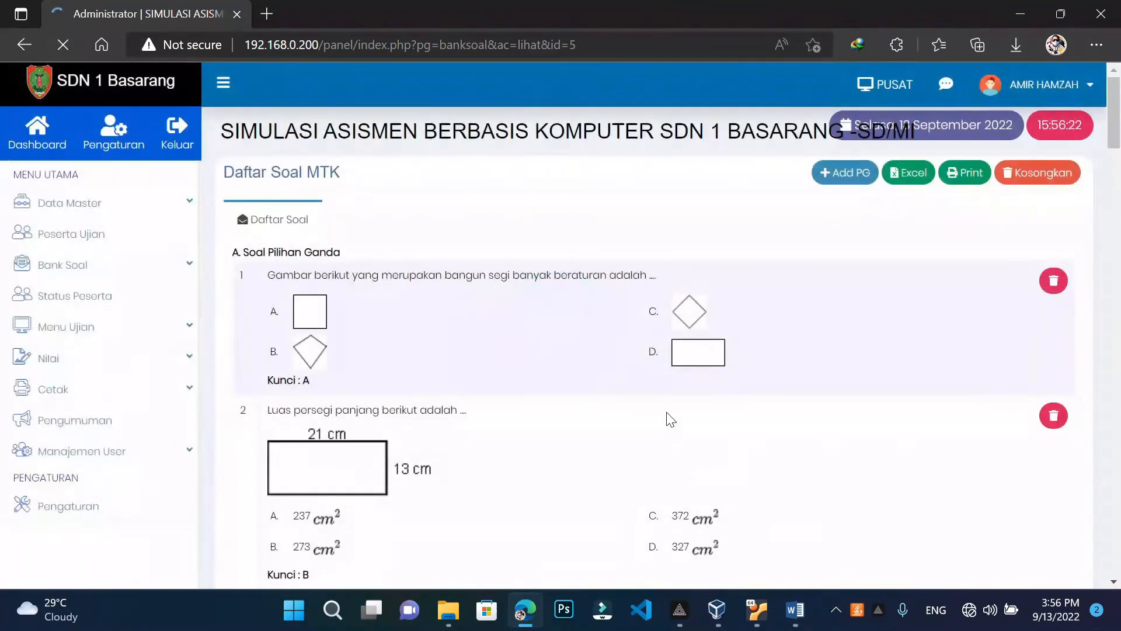
# Scroll through the Daftar Soal MTK list to check question 10's cube picture
pyautogui.scroll(-20, 670, 419)
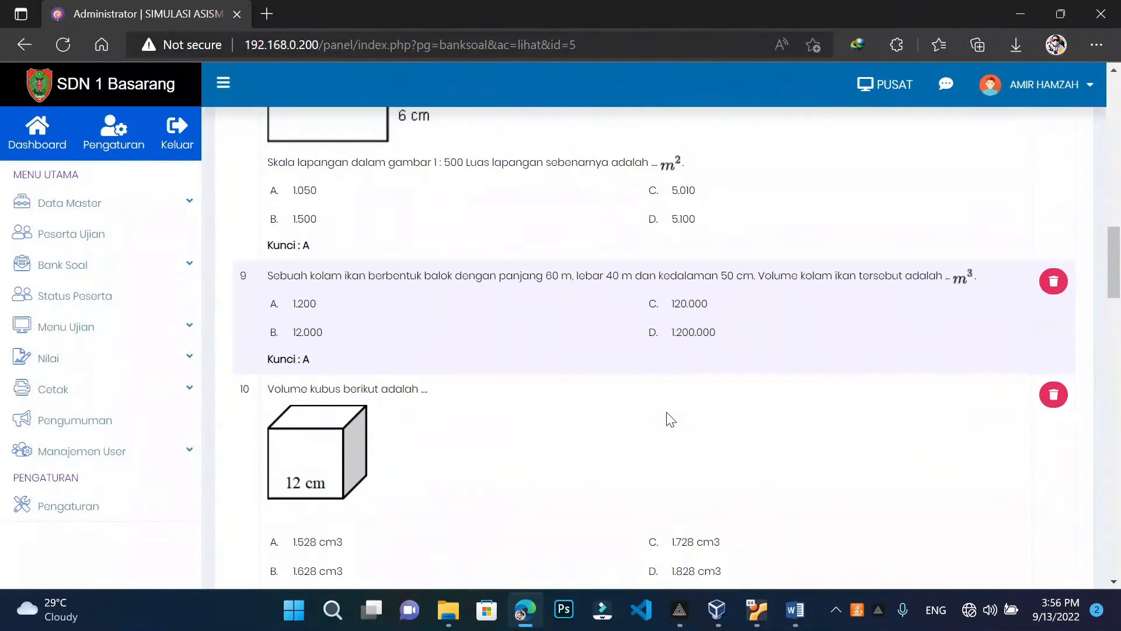
pyautogui.scroll(-4, 670, 419)
pyautogui.scroll(11, 670, 419)
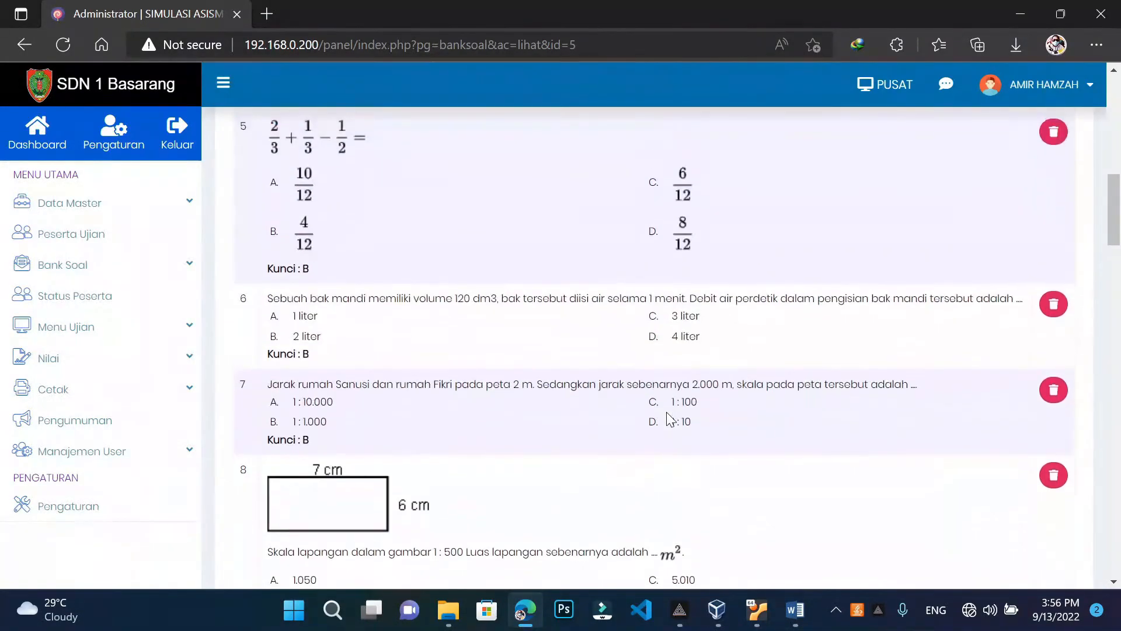
pyautogui.scroll(11, 667, 412)
pyautogui.scroll(-7, 667, 412)
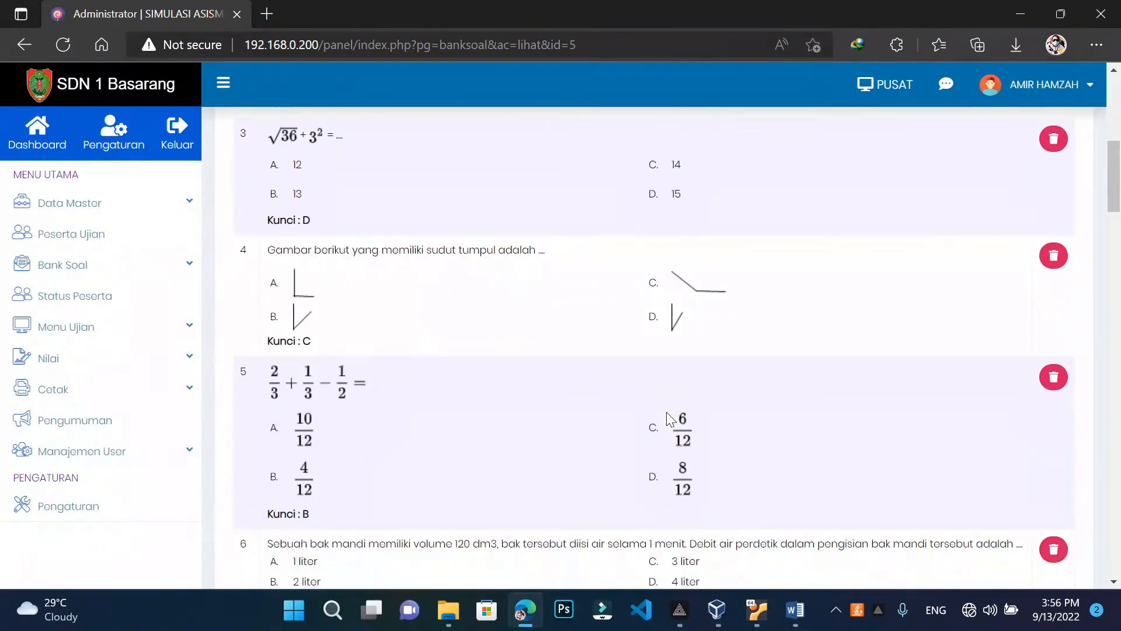
pyautogui.scroll(-10, 667, 412)
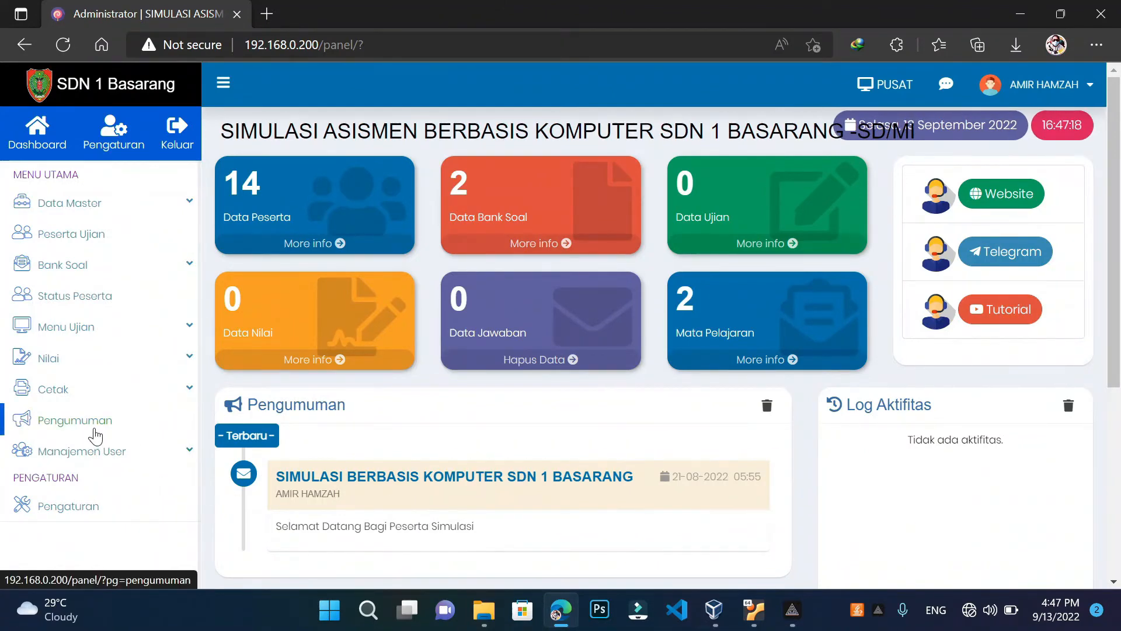
pyautogui.click(95, 435)
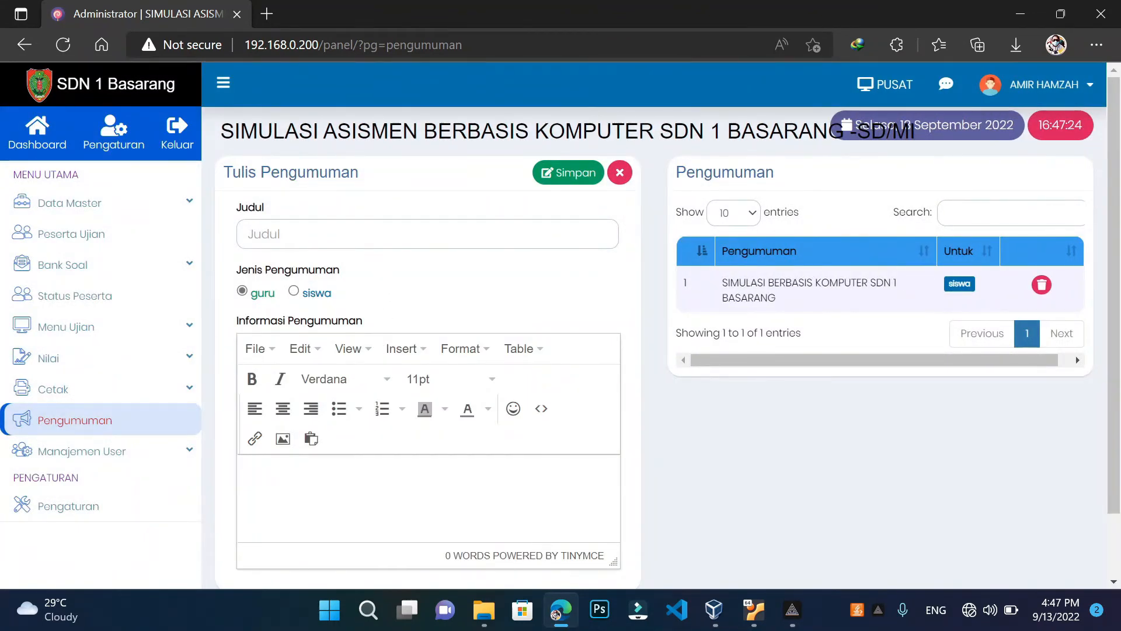
pyautogui.click(380, 237)
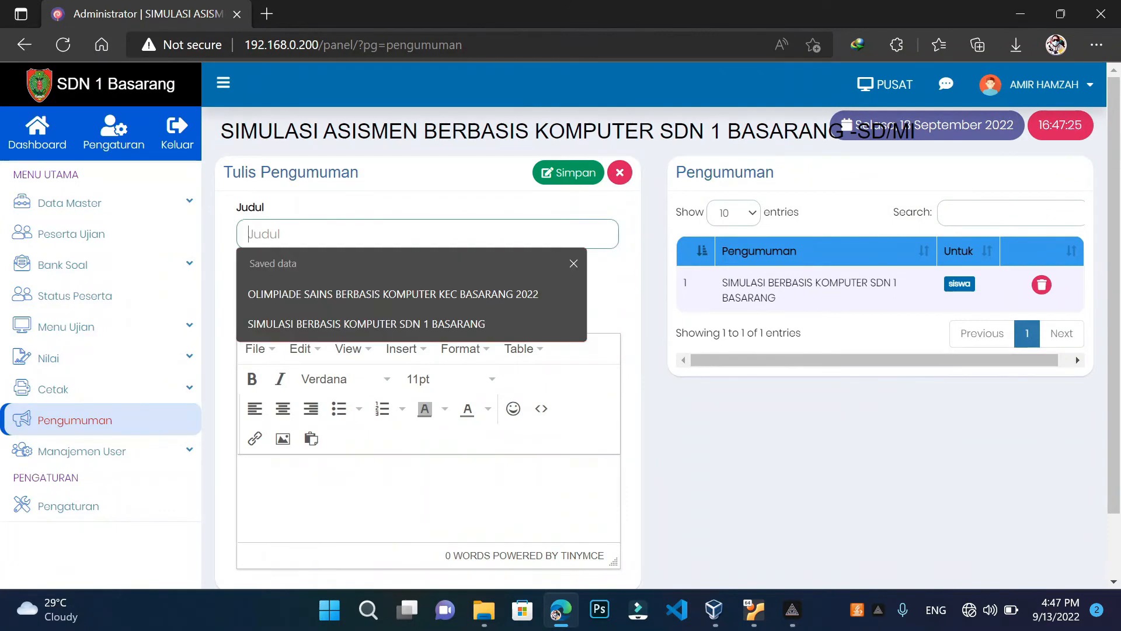
pyautogui.click(402, 209)
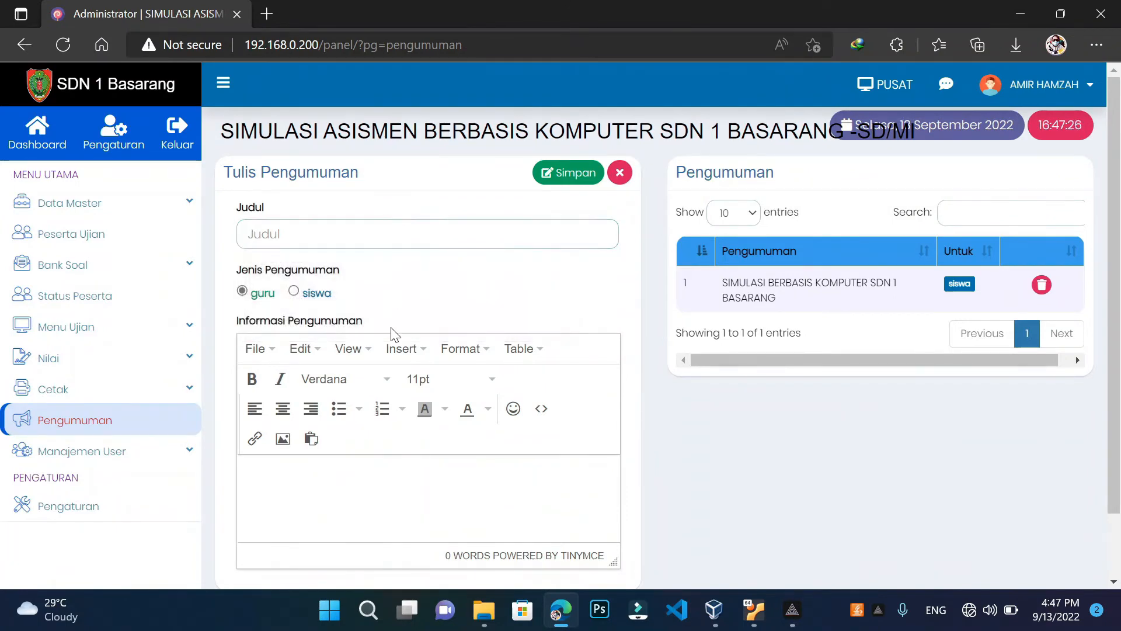
pyautogui.click(396, 494)
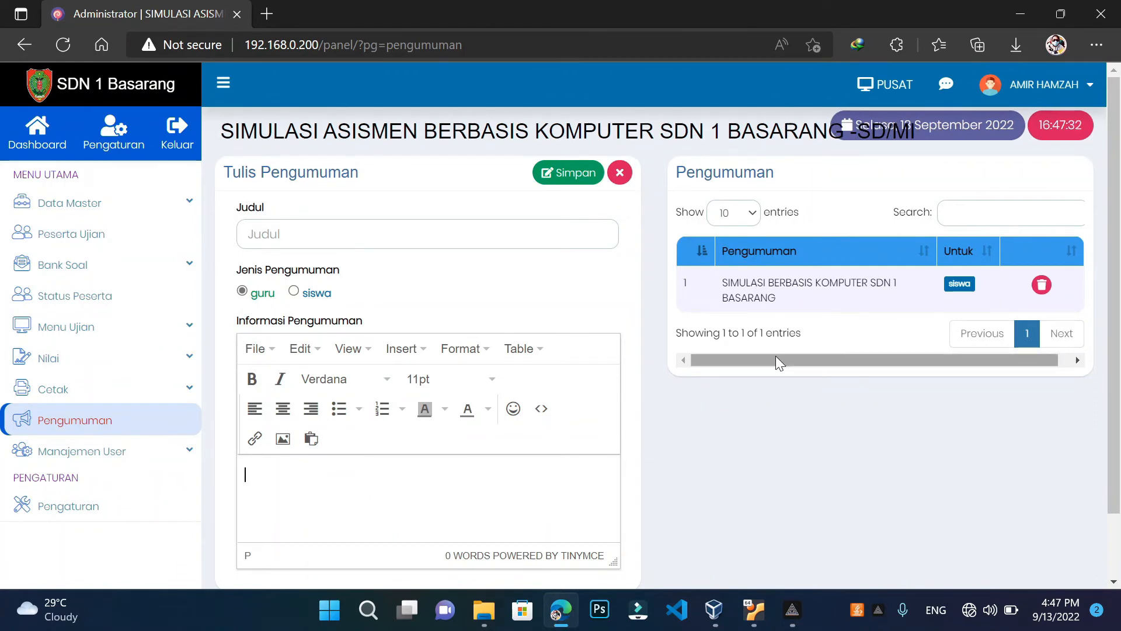
pyautogui.moveTo(777, 360); pyautogui.dragTo(873, 359)
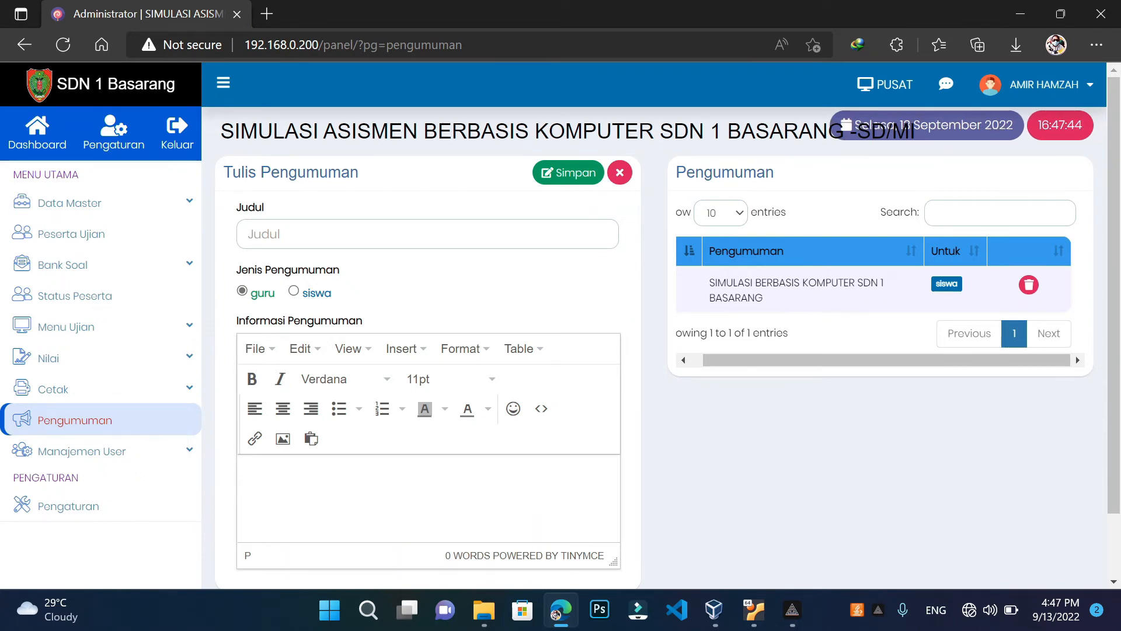
pyautogui.click(294, 292)
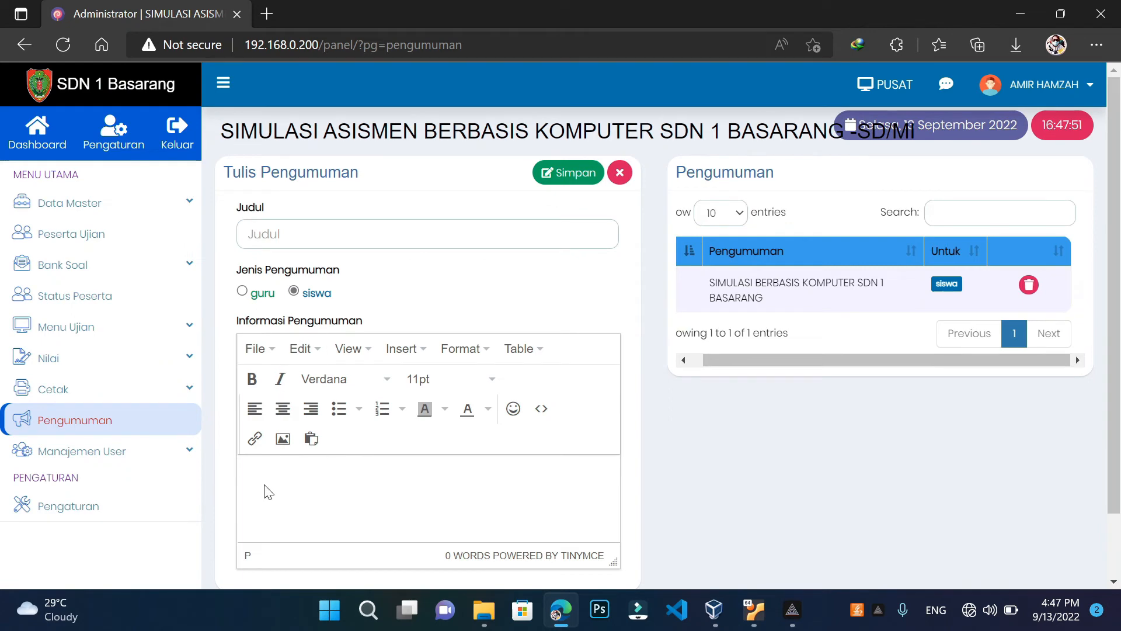
pyautogui.click(35, 148)
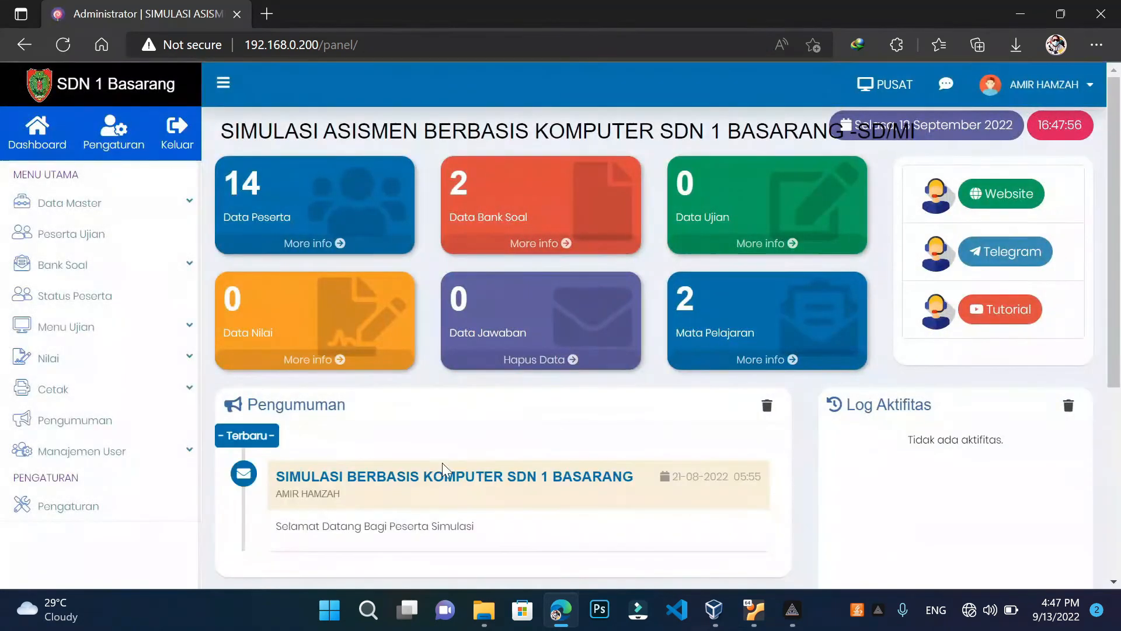
# Open the Jadwal Ujian page from the Menu Ujian sidebar section
pyautogui.scroll(-1, 437, 488)
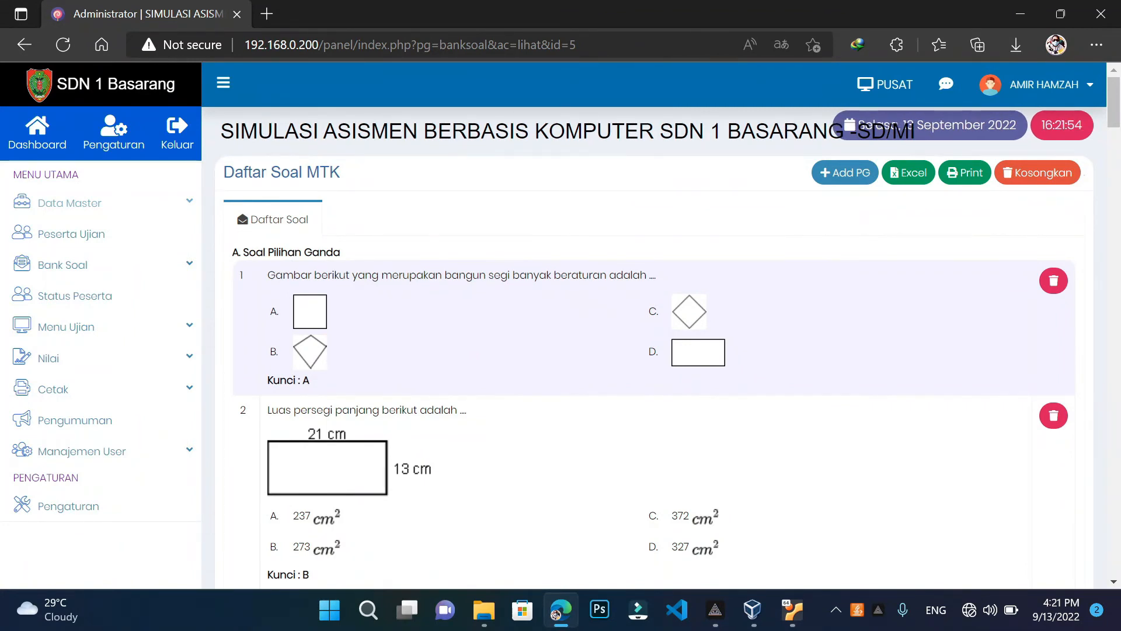
pyautogui.click(182, 327)
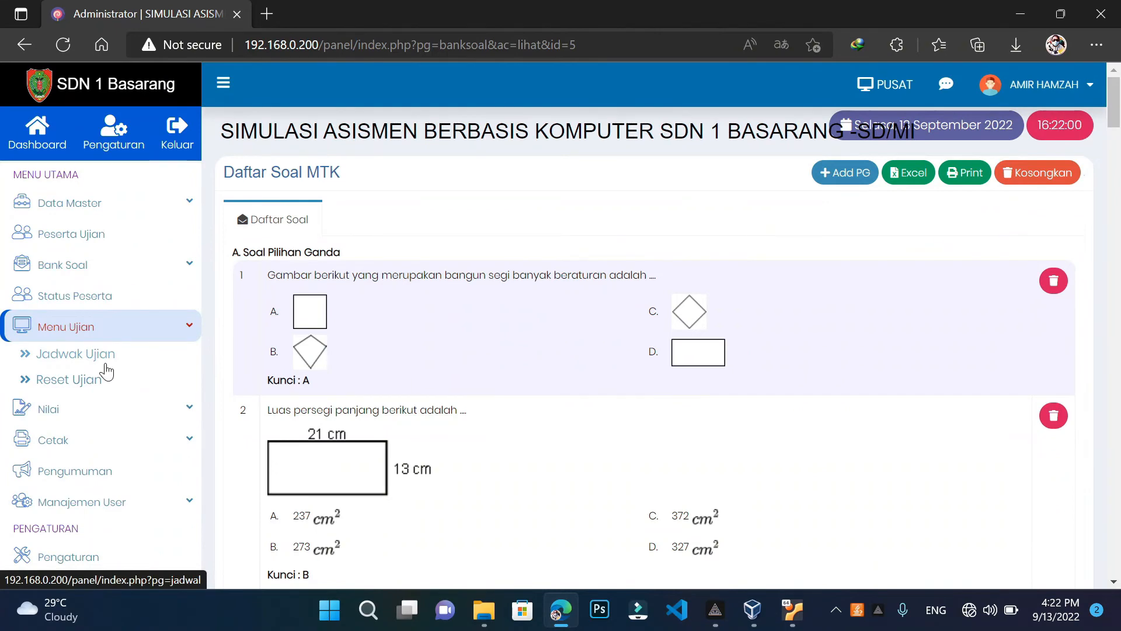
pyautogui.click(98, 362)
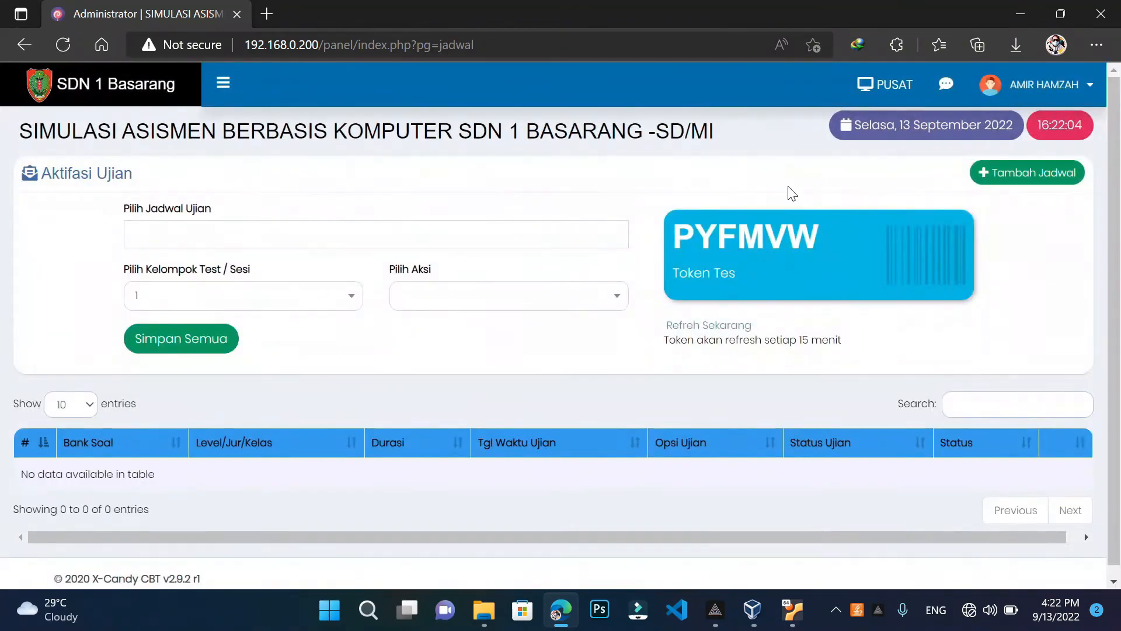
# Start a new exam schedule with bank MTK [MTK] - V - K.V and type SBK - SIMULASI BERBASIS KOMPUTER
pyautogui.click(1036, 178)
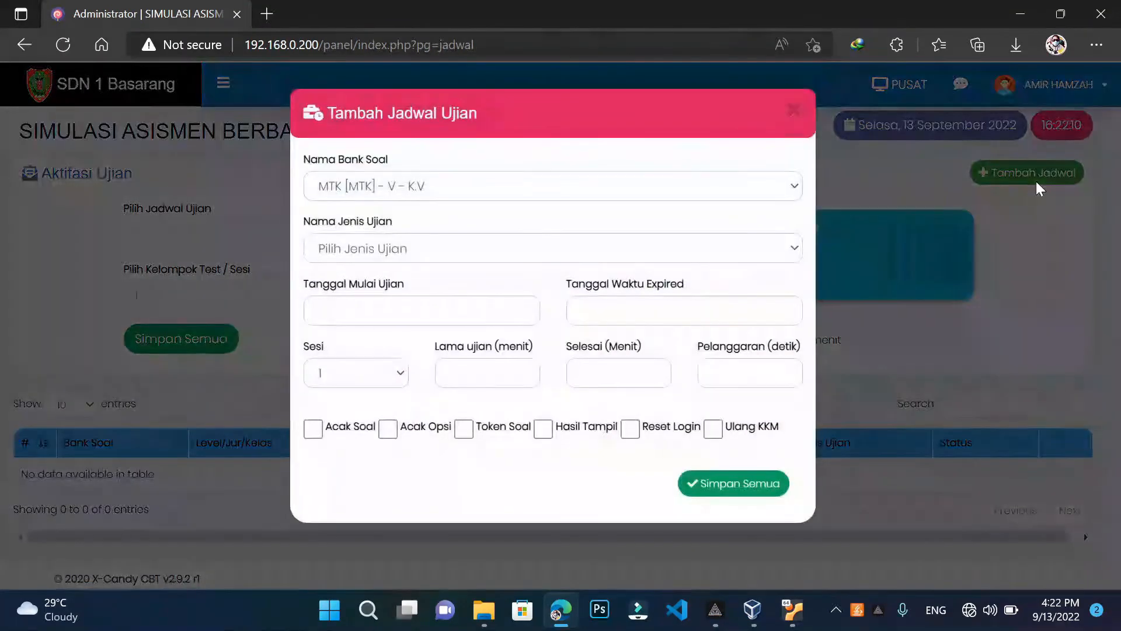
pyautogui.click(783, 189)
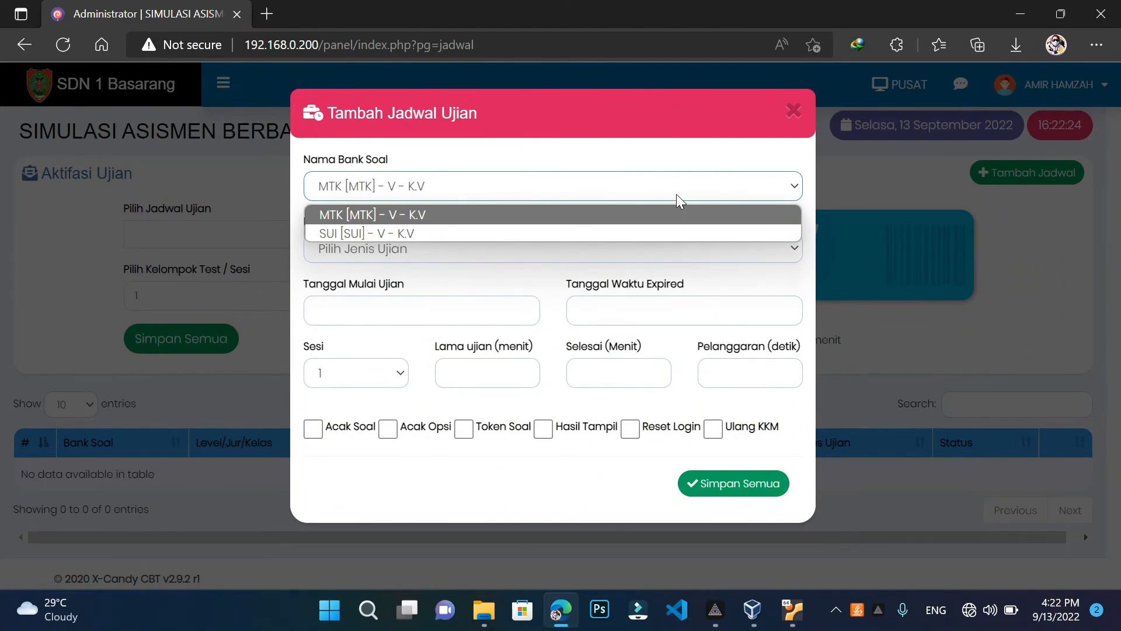
pyautogui.click(651, 216)
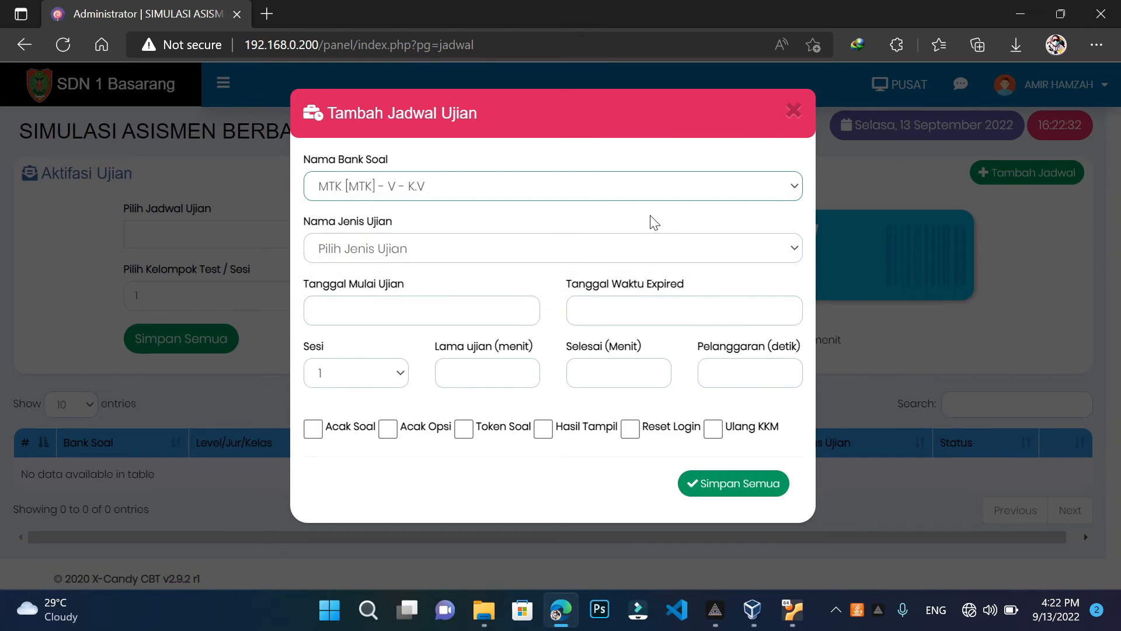
pyautogui.click(552, 250)
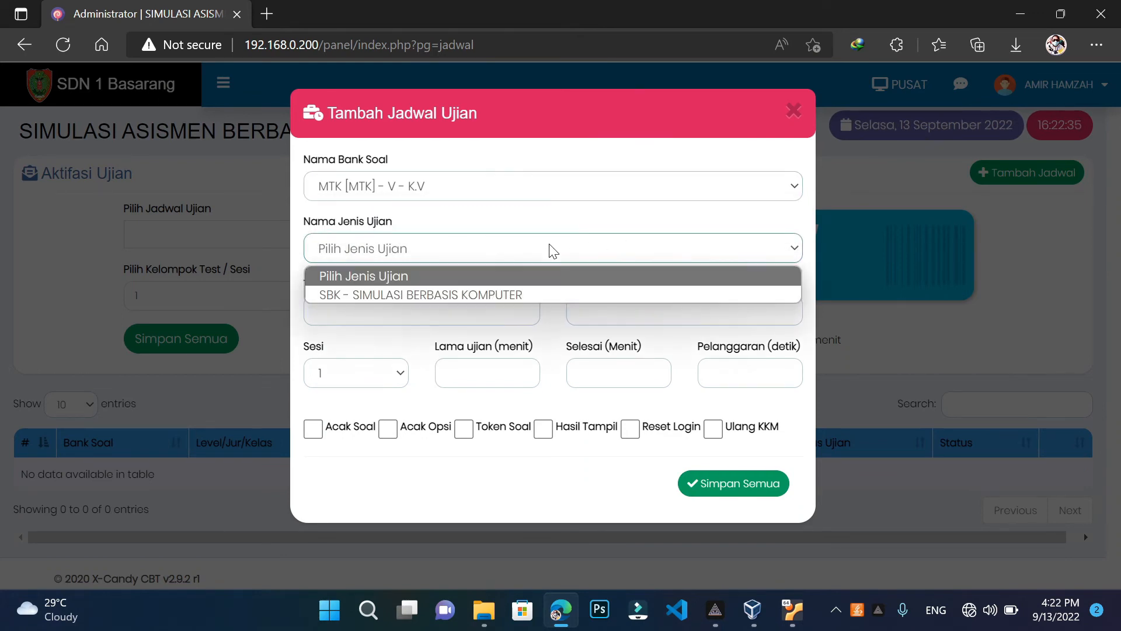
pyautogui.click(521, 295)
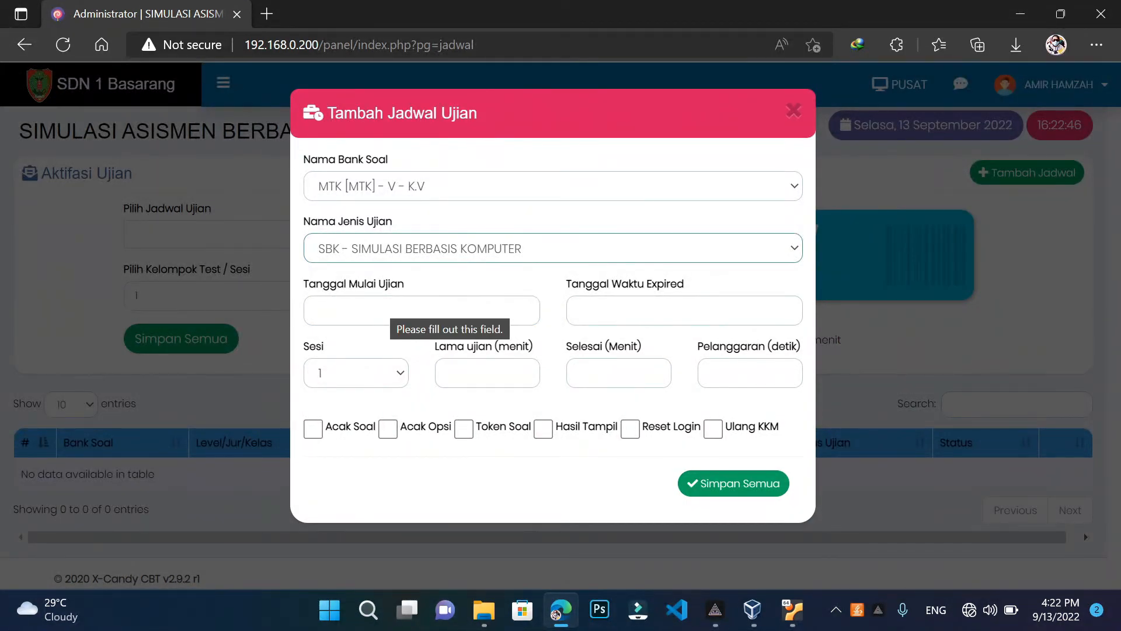
pyautogui.click(392, 311)
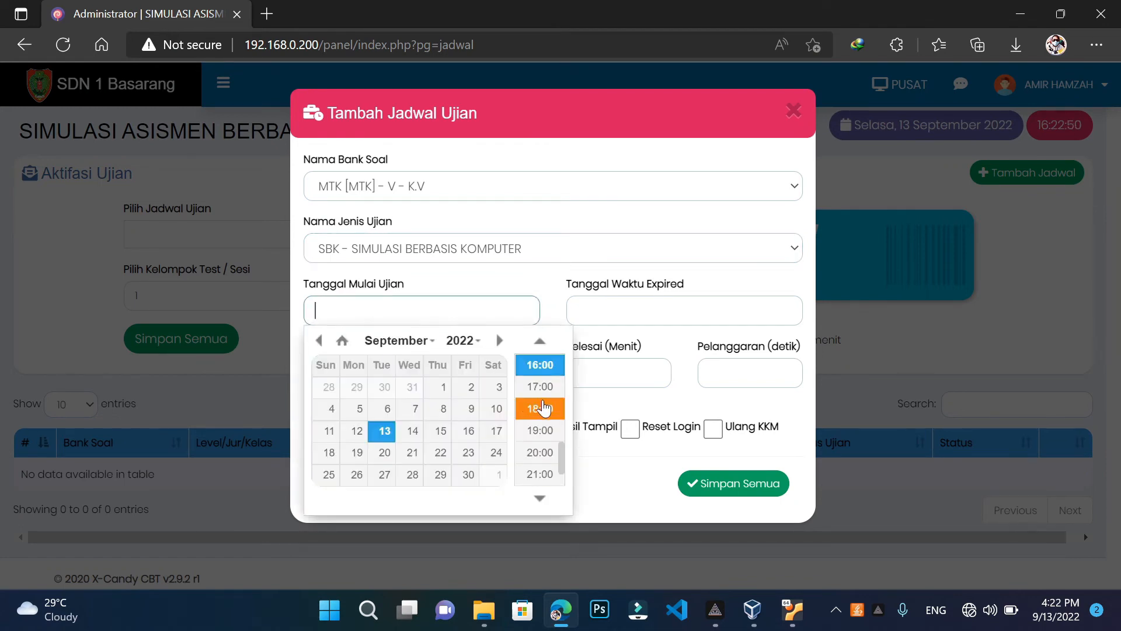
# Set the exam start to 2022/09/13 16:23 and expiry to 17:00
pyautogui.scroll(1, 543, 408)
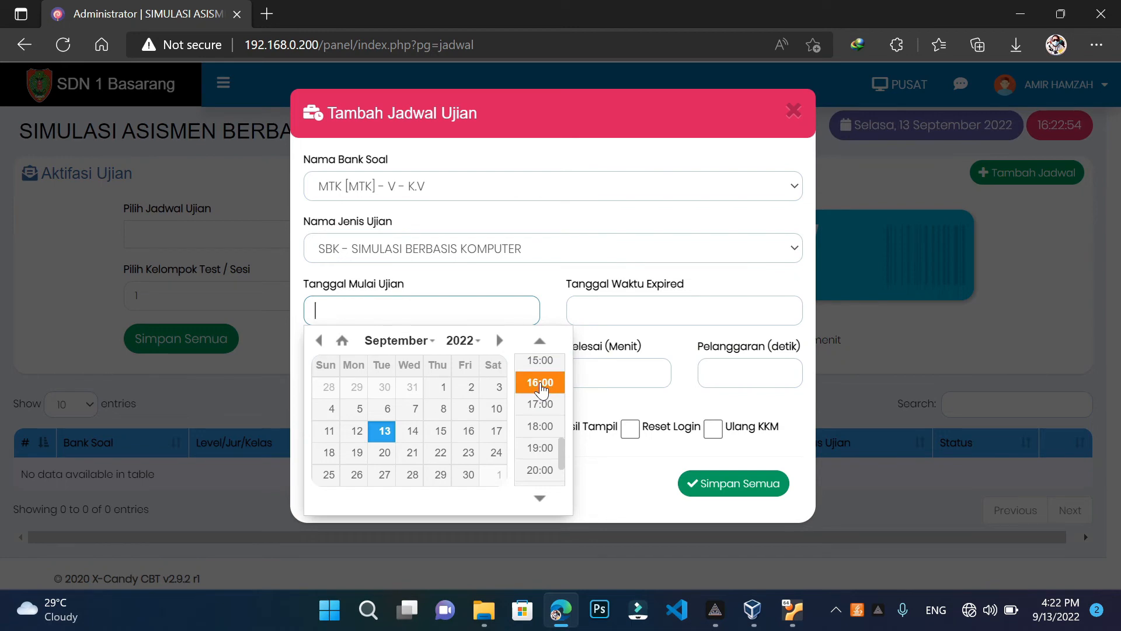
pyautogui.click(540, 383)
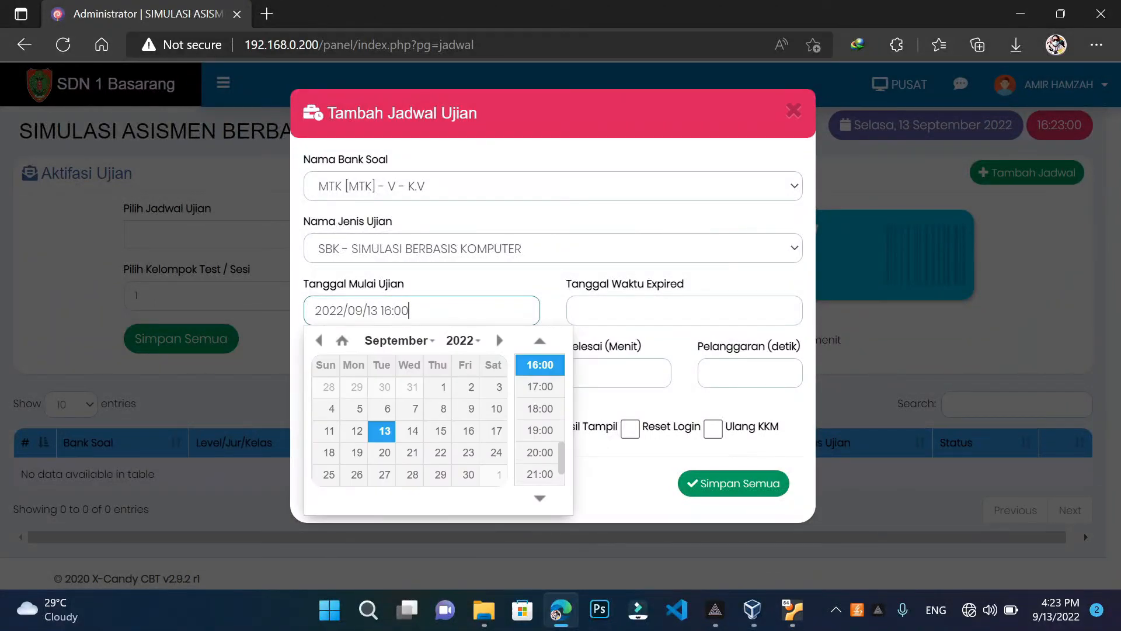
pyautogui.press('BackSpace')
pyautogui.write('23')
pyautogui.press('Tab')
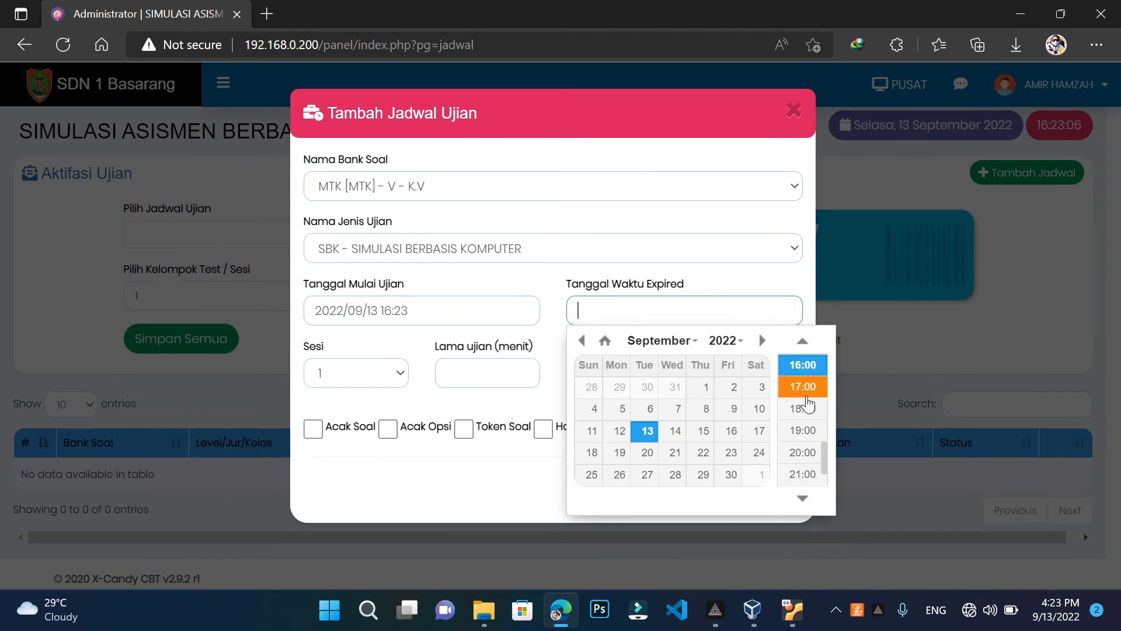
pyautogui.click(807, 395)
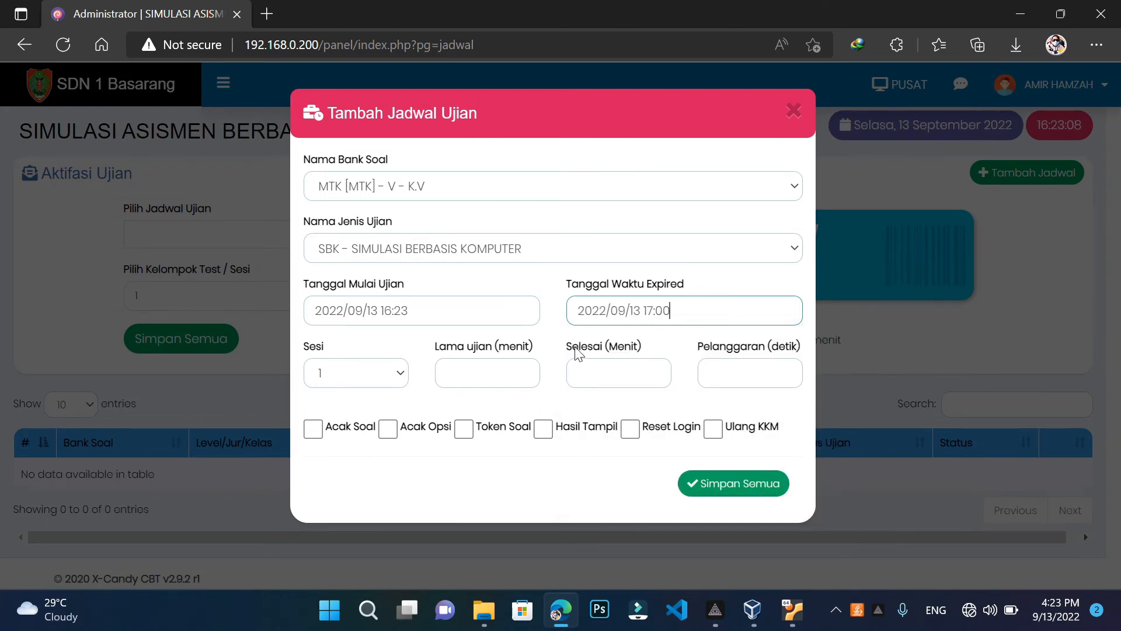
pyautogui.click(376, 376)
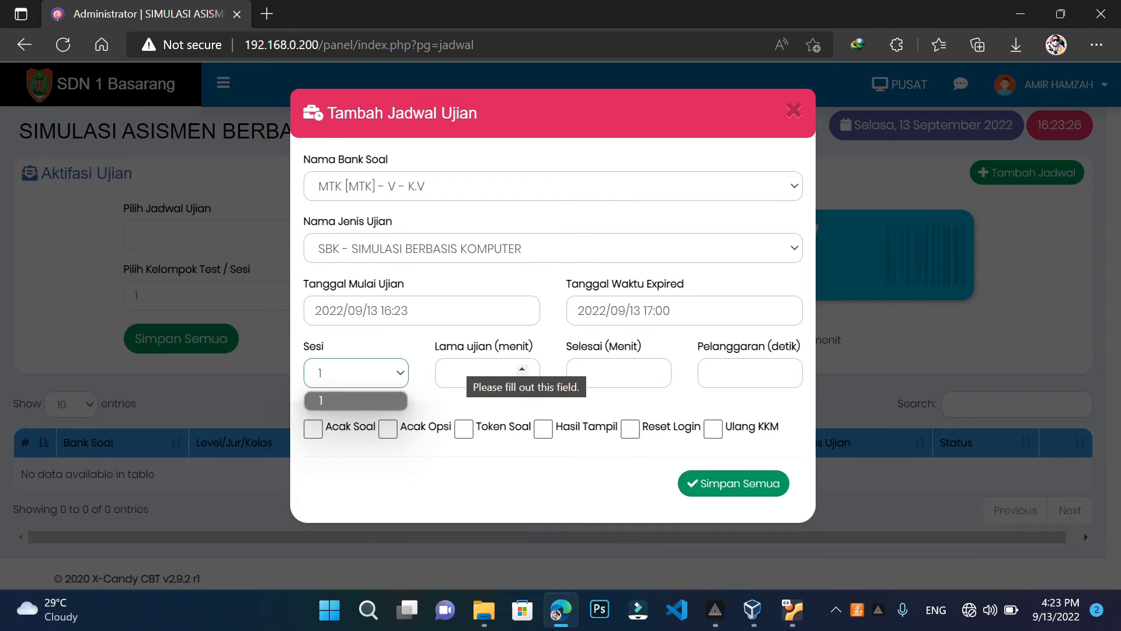
# Enter a 30-minute exam length with Selesai 0 and Pelanggaran 0
pyautogui.click(473, 374)
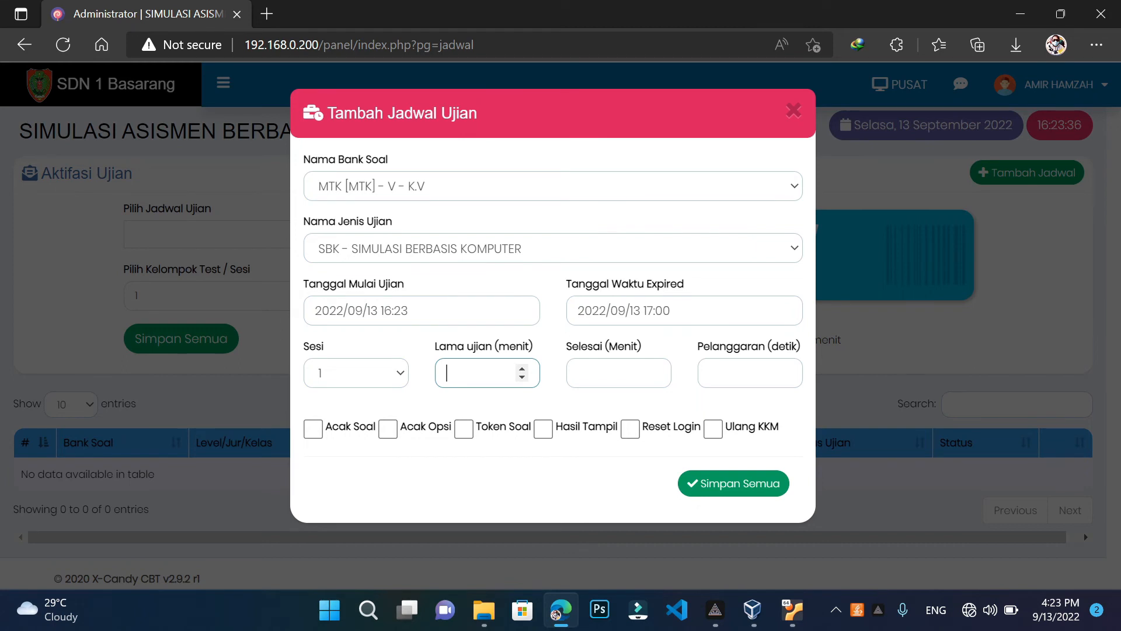
pyautogui.write('2')
pyautogui.write('0')
pyautogui.press('BackSpace')
pyautogui.press('BackSpace')
pyautogui.write('30')
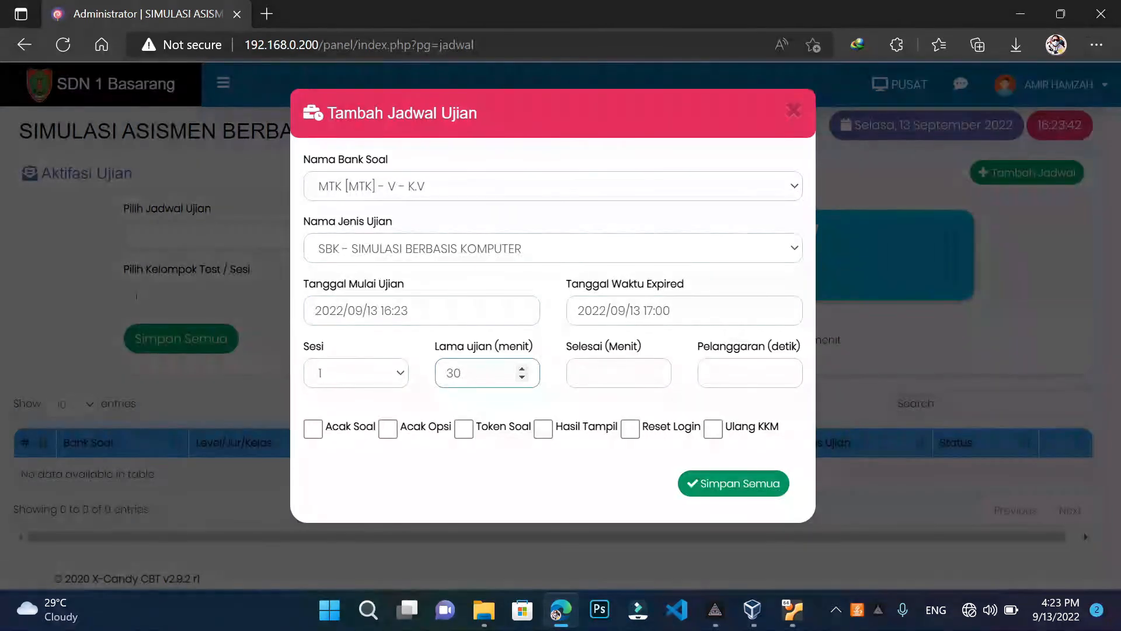
pyautogui.click(631, 376)
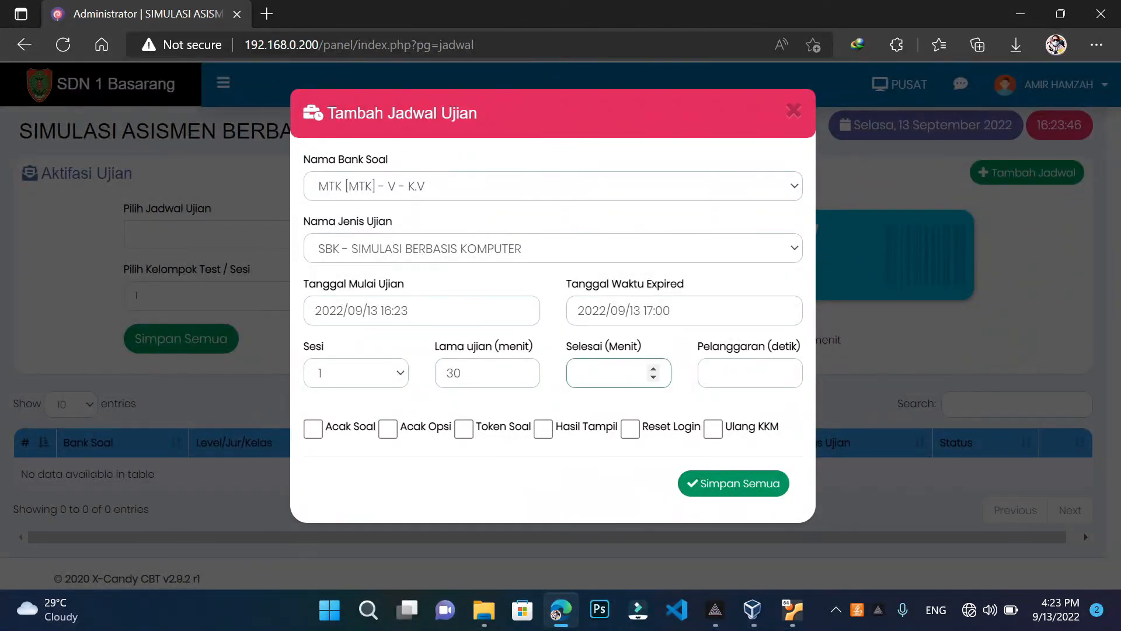
pyautogui.write('0')
pyautogui.press('Tab')
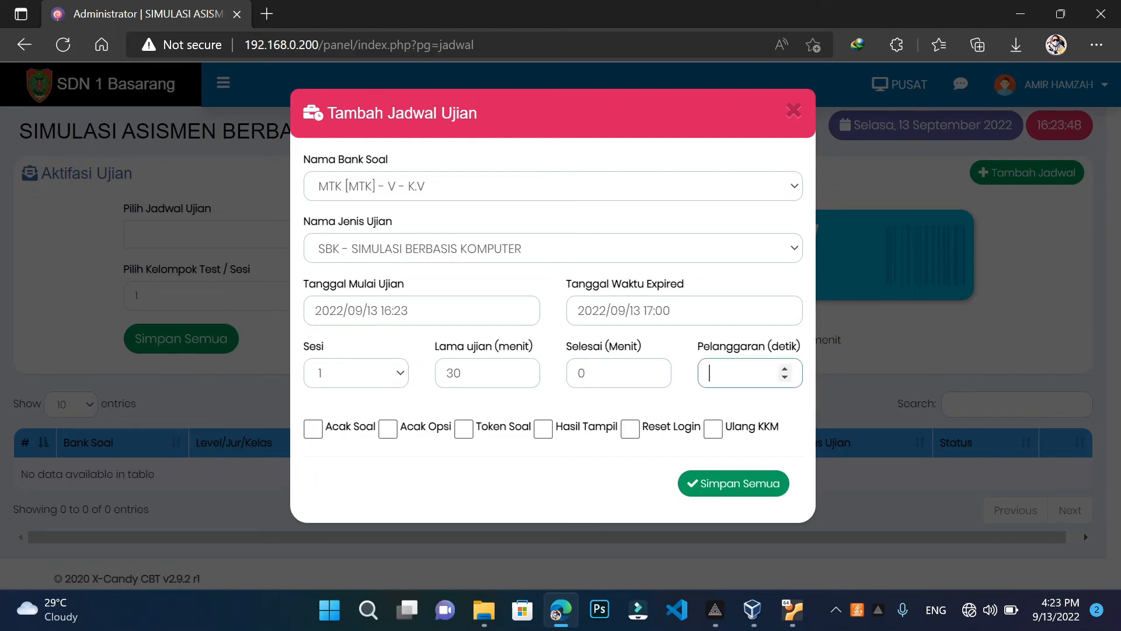
pyautogui.write('0')
# Leave question shuffling, question token and show-results options all unchecked
pyautogui.click(313, 429)
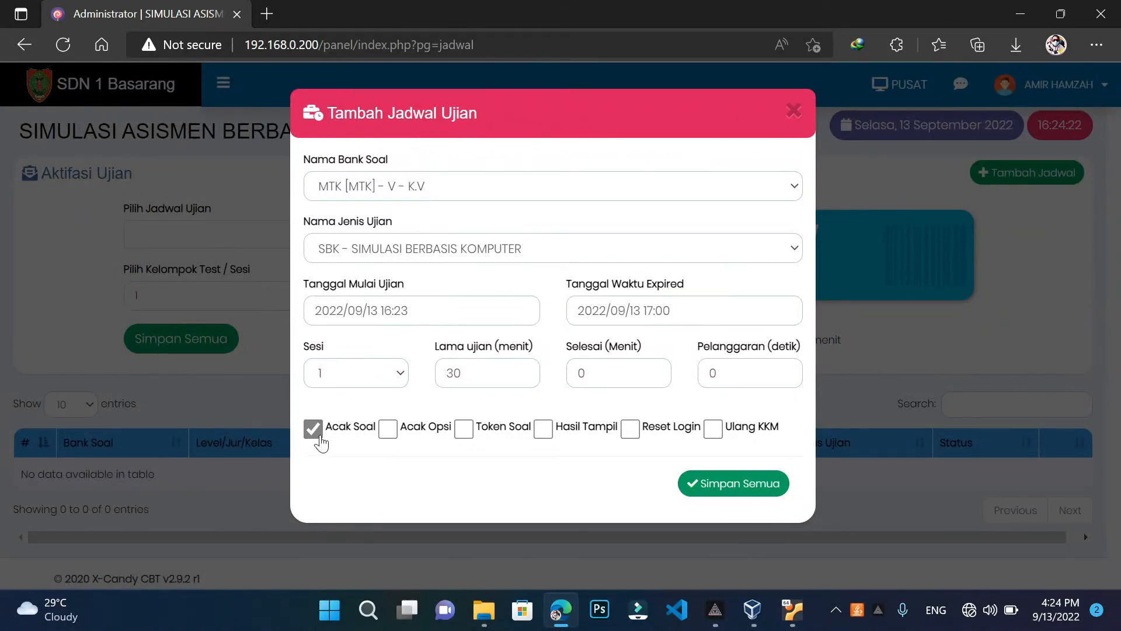
pyautogui.click(318, 435)
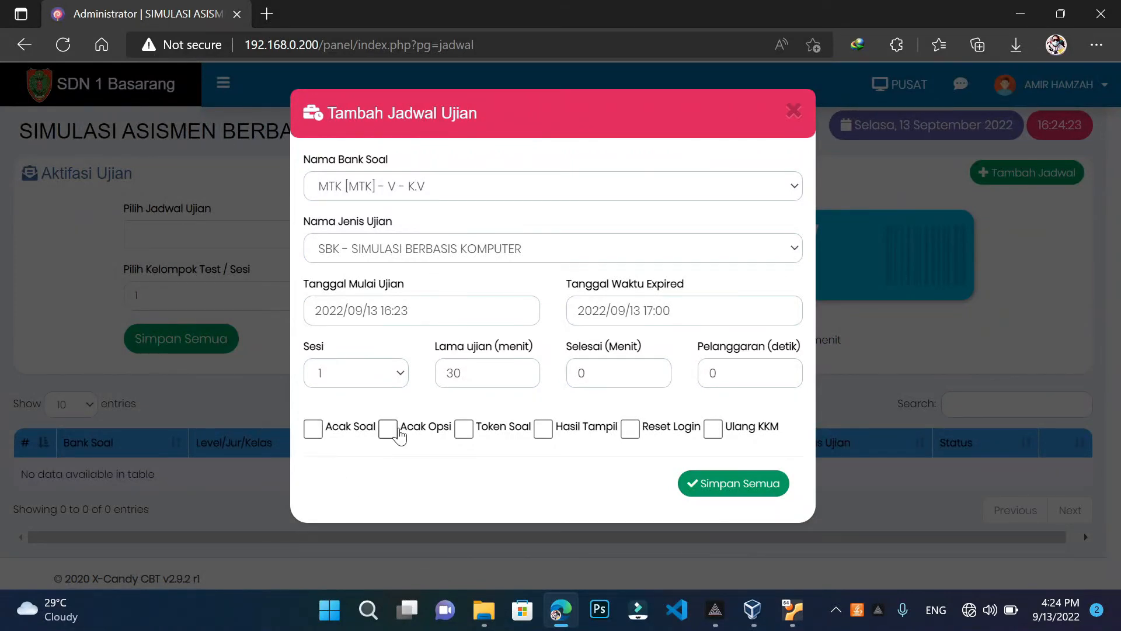
pyautogui.click(465, 436)
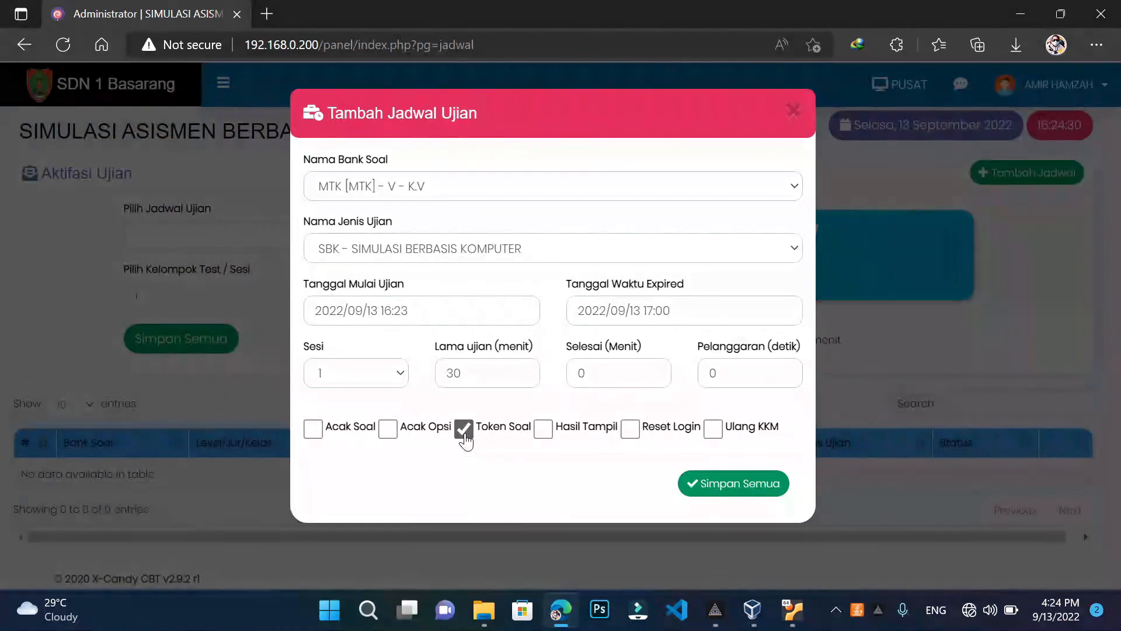
pyautogui.click(465, 438)
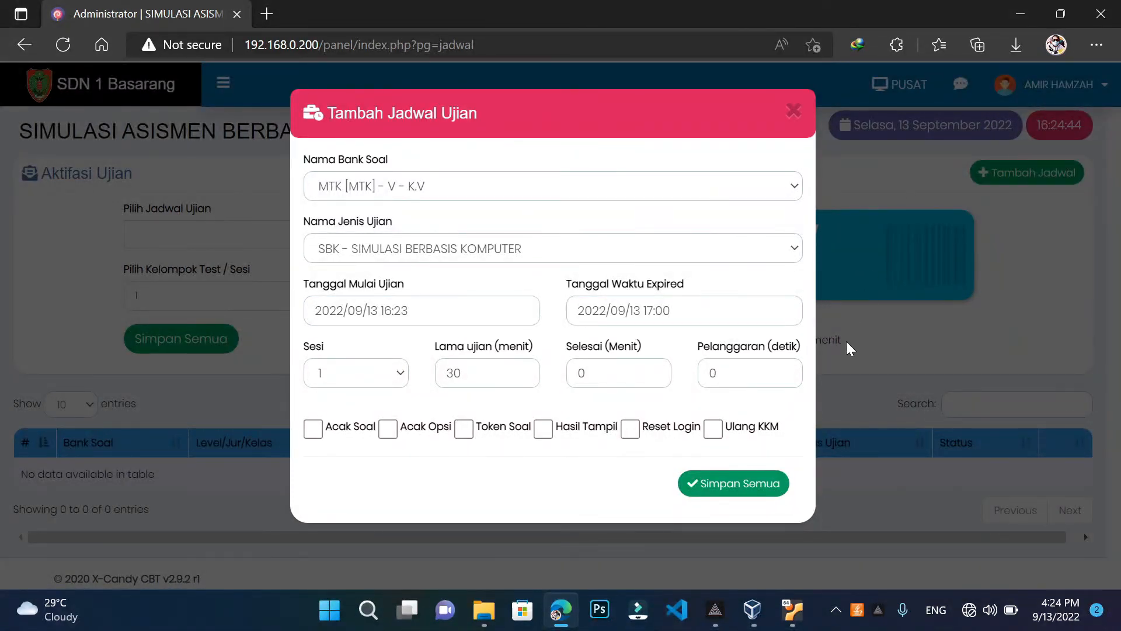
pyautogui.click(544, 432)
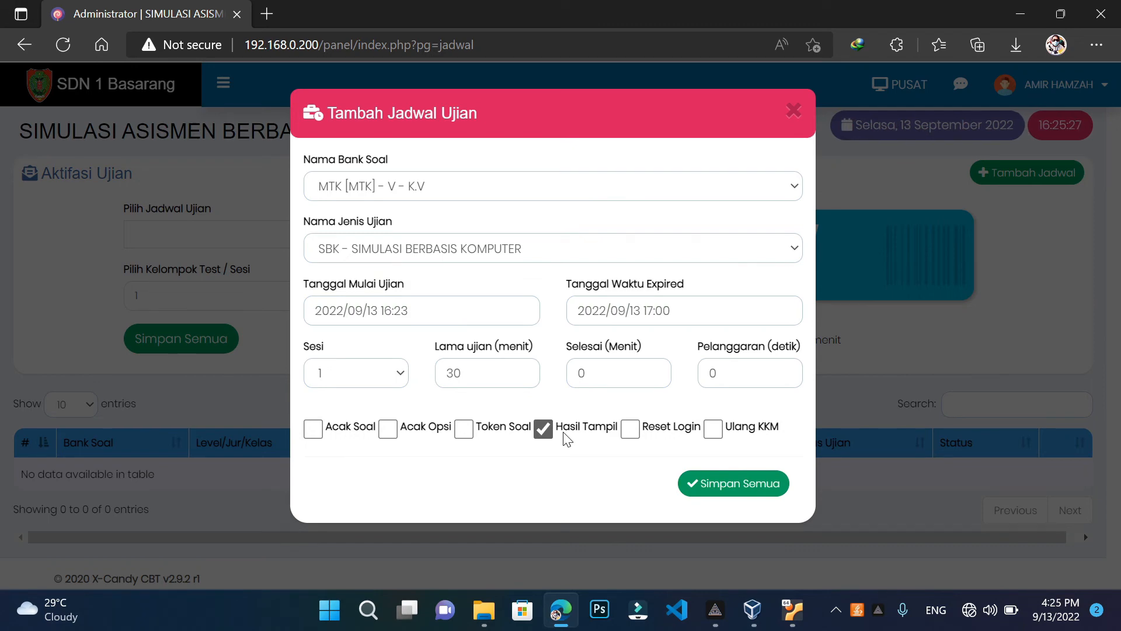
pyautogui.click(545, 432)
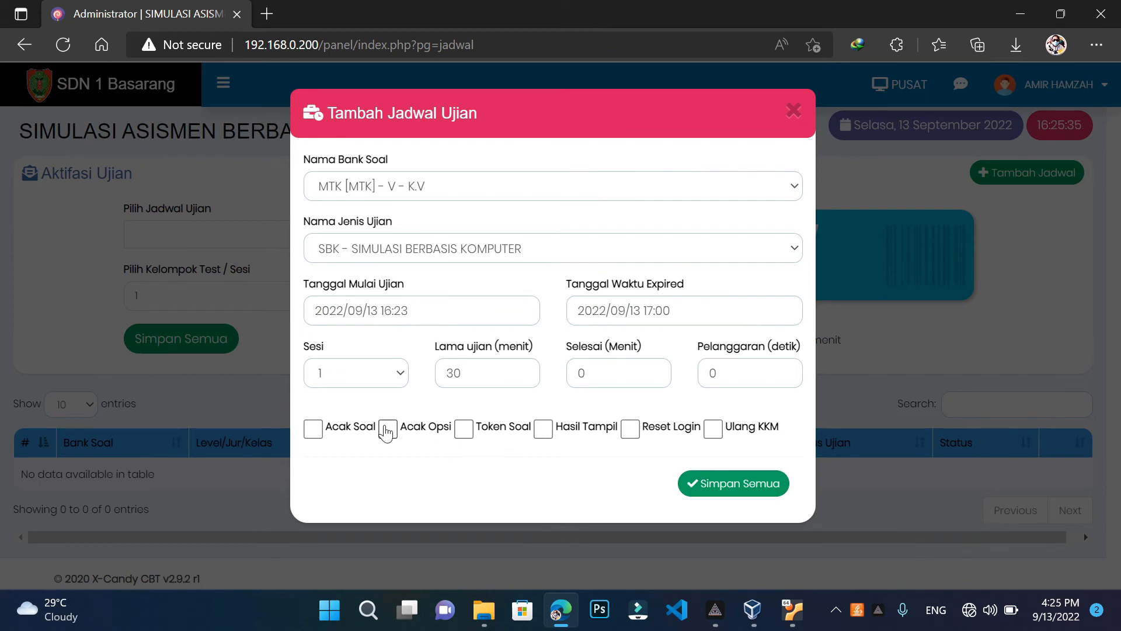
# Save the MTK exam schedule, then open Cetak > Daftar Hadir attendance page
pyautogui.click(709, 493)
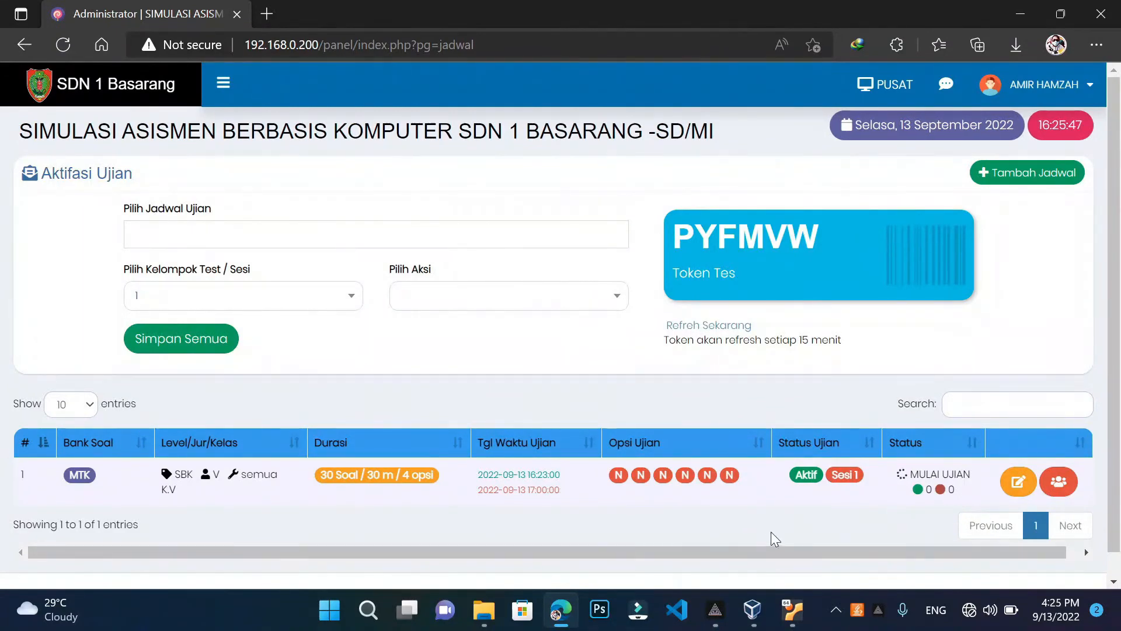
pyautogui.click(222, 84)
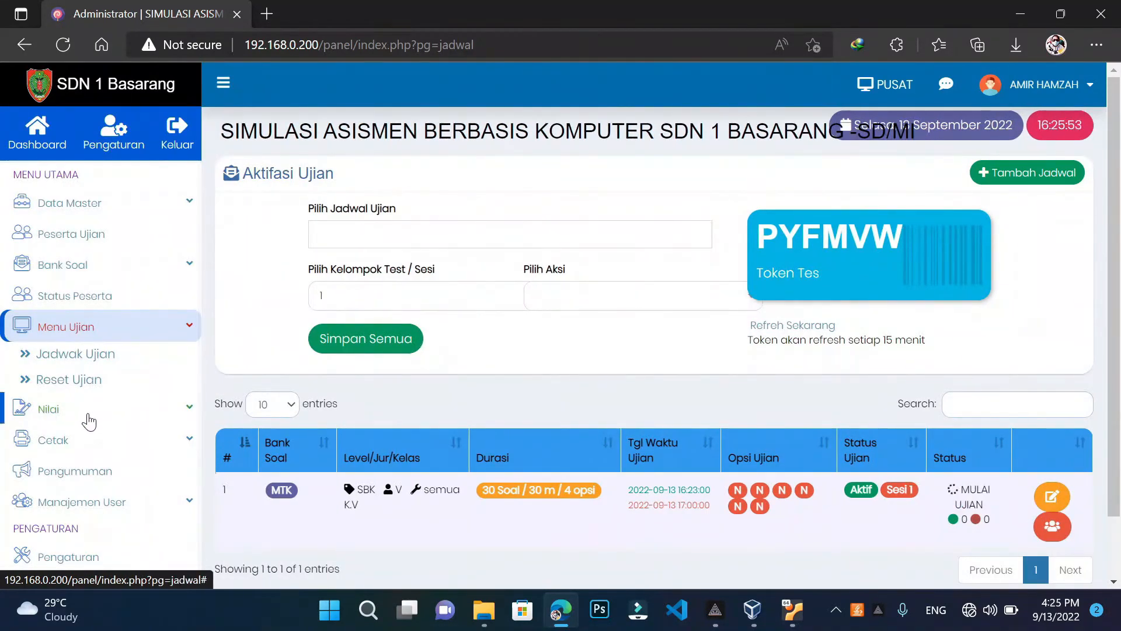
pyautogui.click(85, 447)
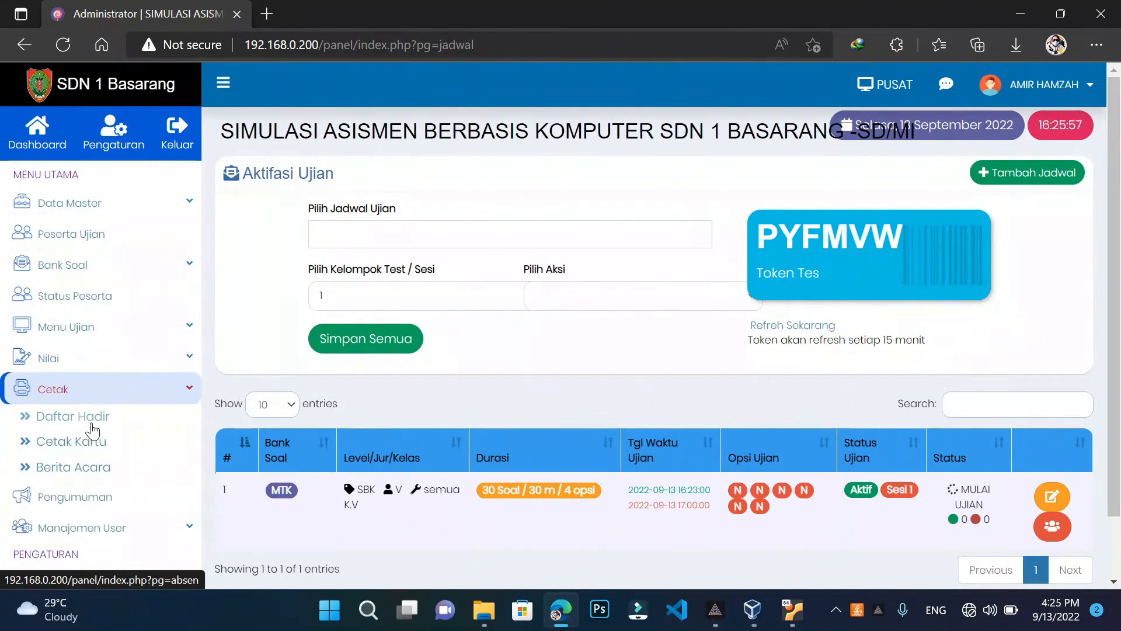
pyautogui.click(92, 429)
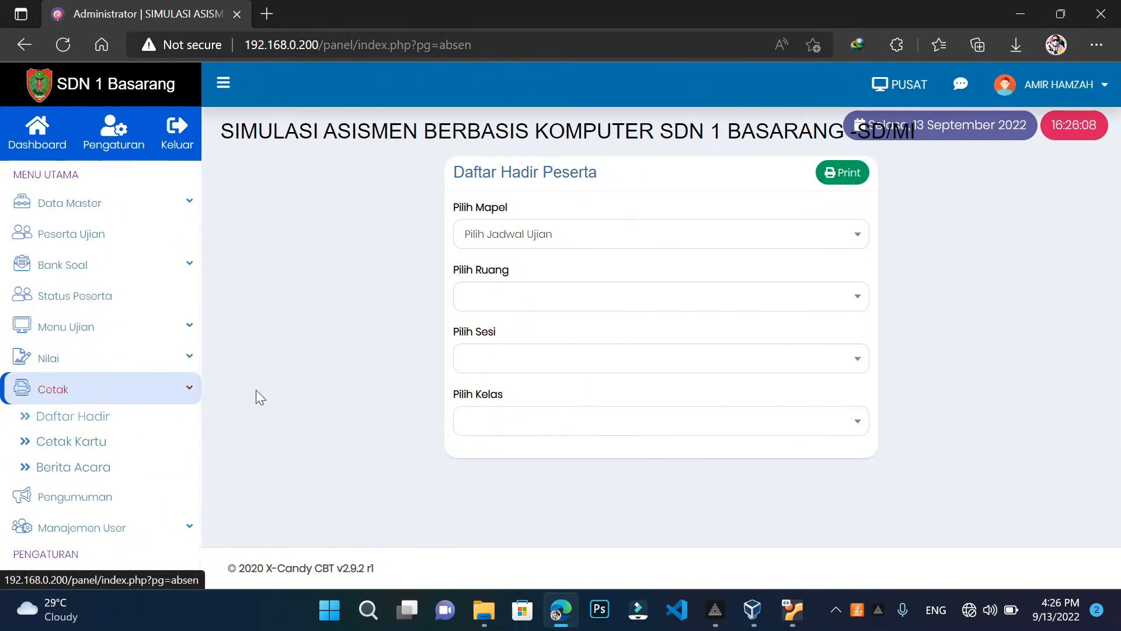
# Print the attendance list for MTK V semua, room R1, session 1, class K.V
pyautogui.click(572, 242)
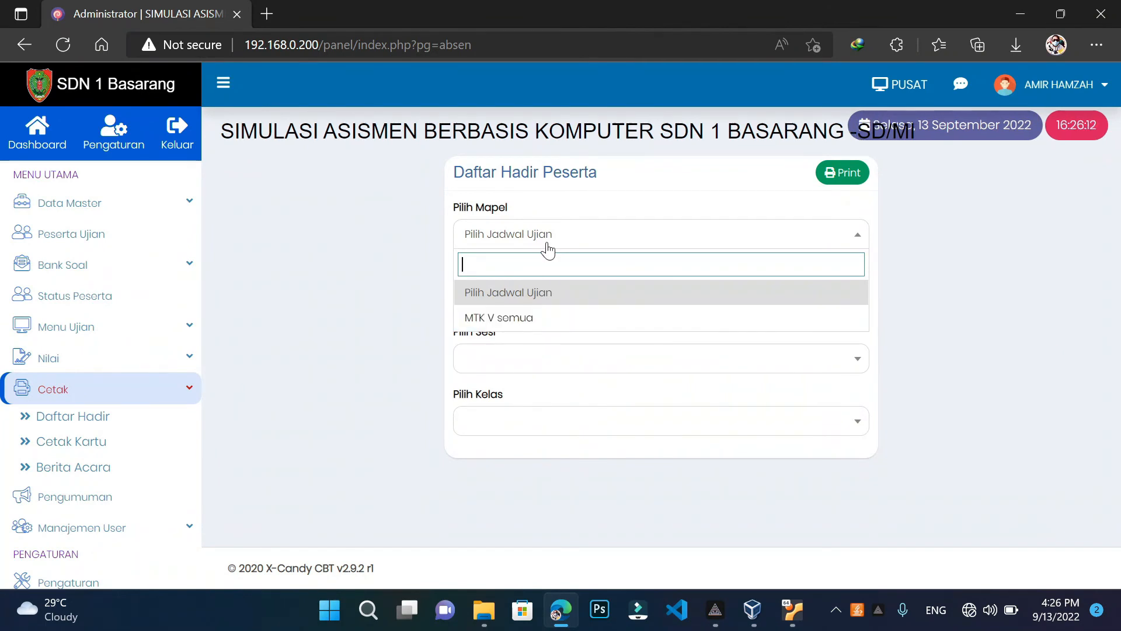
pyautogui.click(519, 319)
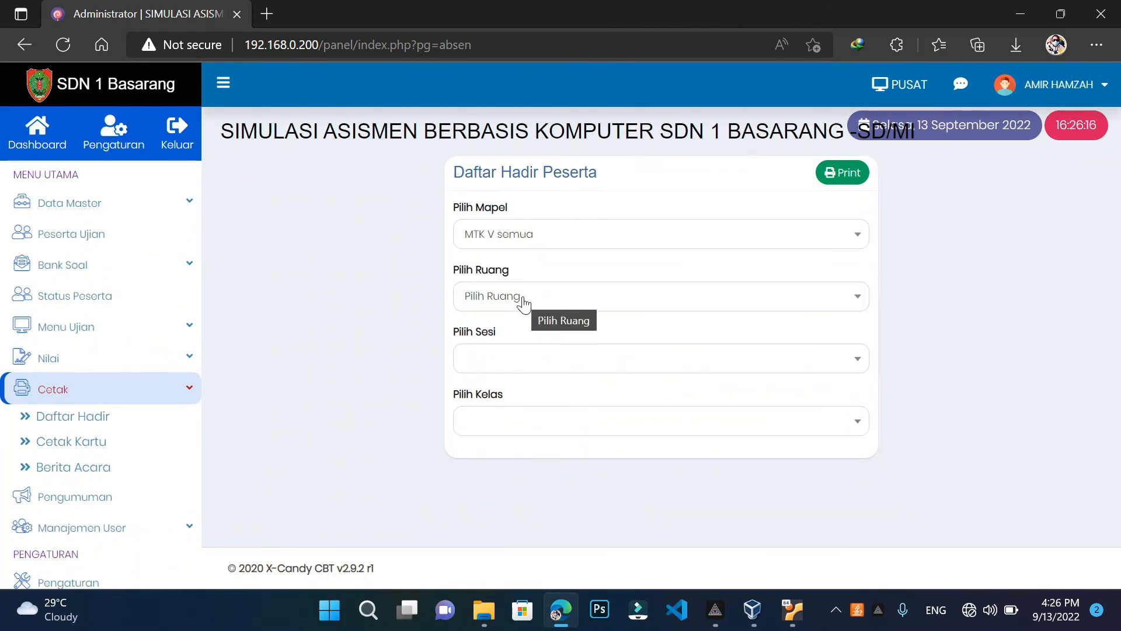
pyautogui.click(523, 301)
pyautogui.click(492, 383)
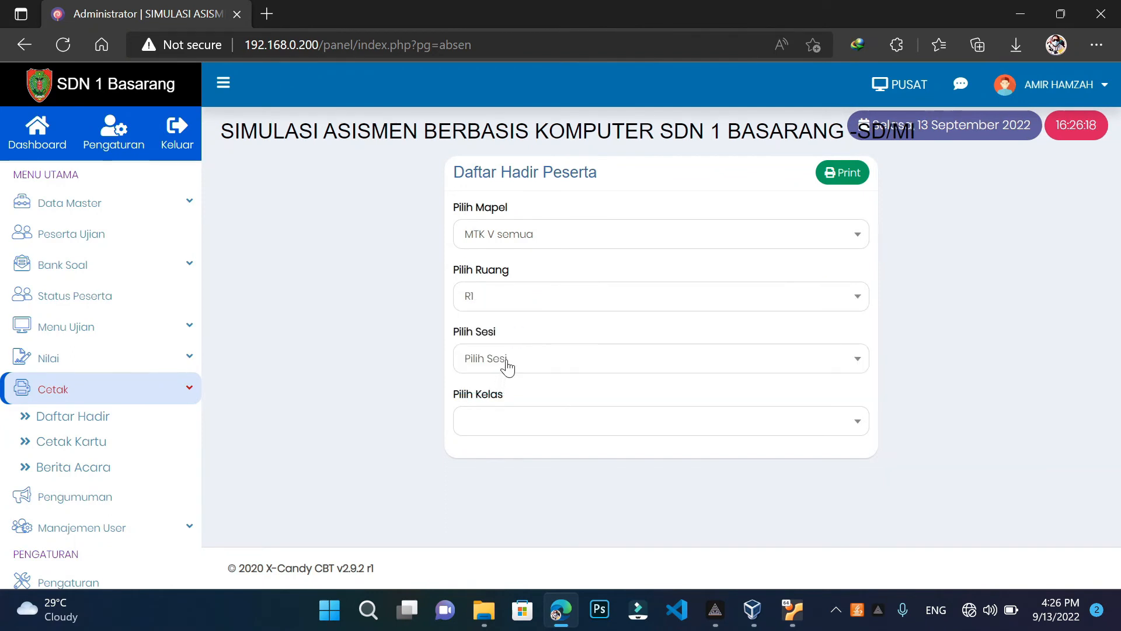
pyautogui.click(503, 362)
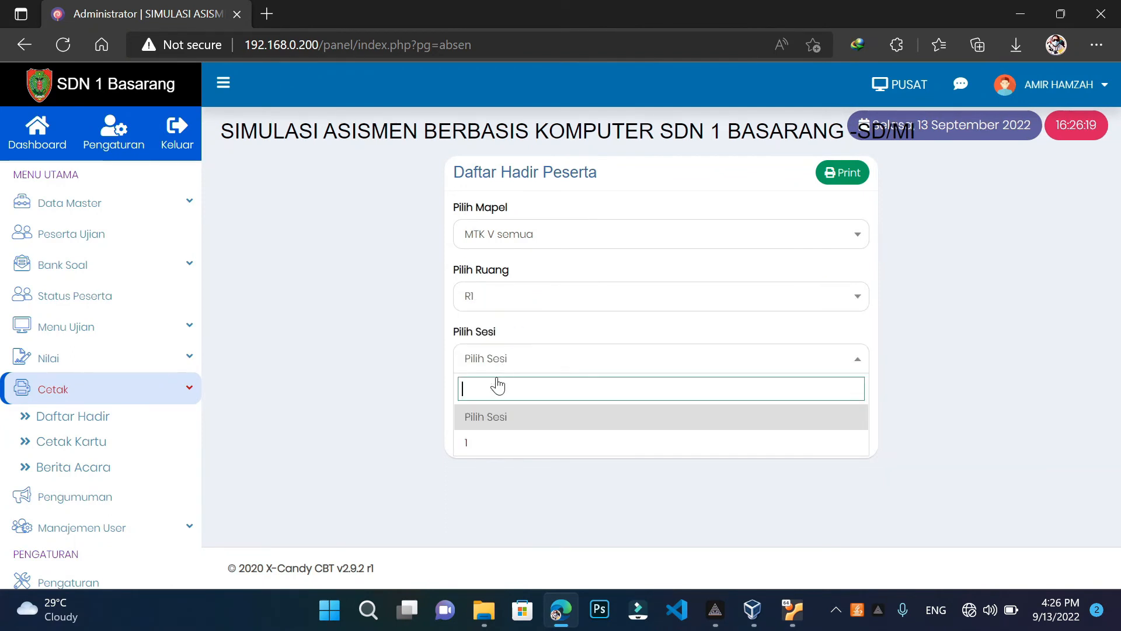
pyautogui.click(480, 438)
pyautogui.click(509, 423)
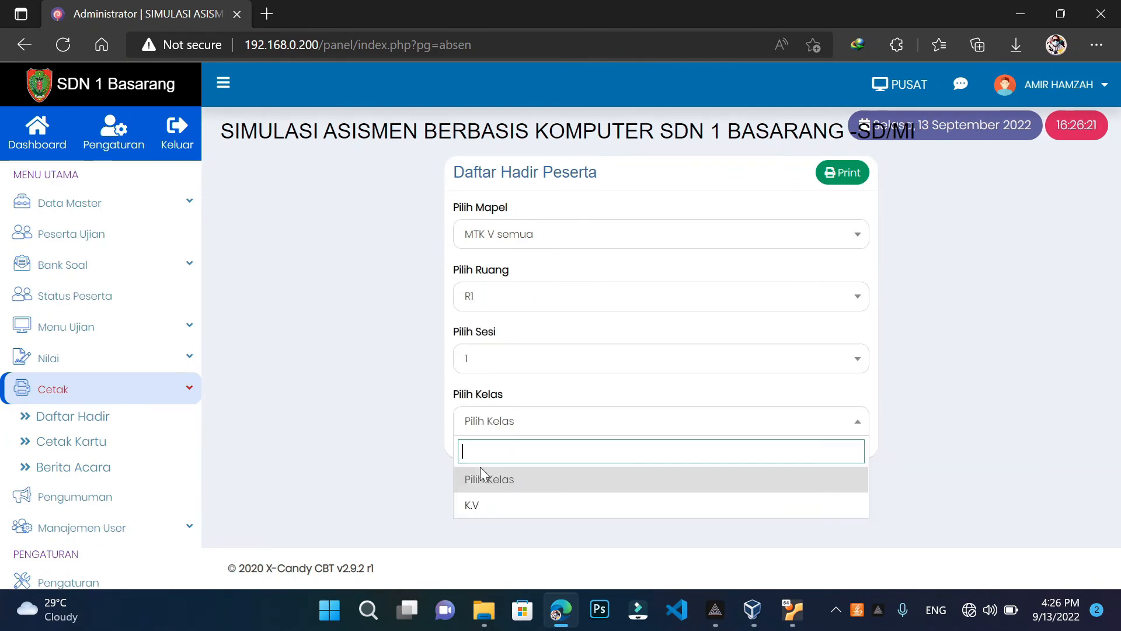
pyautogui.click(471, 506)
pyautogui.click(843, 182)
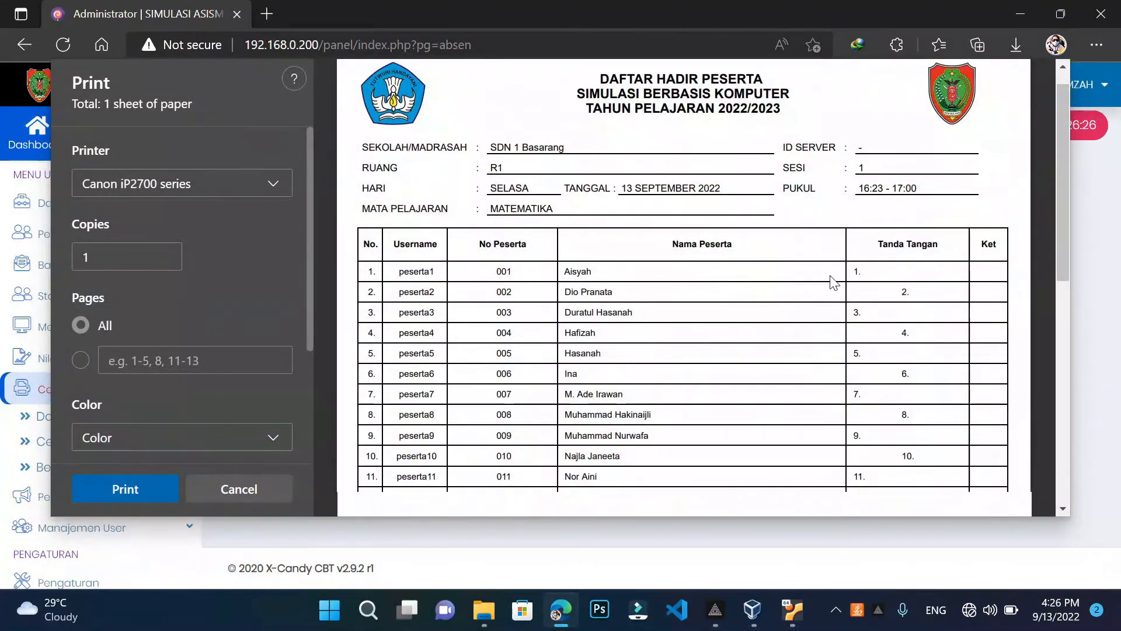
# Review and cancel the attendance print preview, then return to the Jadwal Ujian page
pyautogui.scroll(-3, 834, 283)
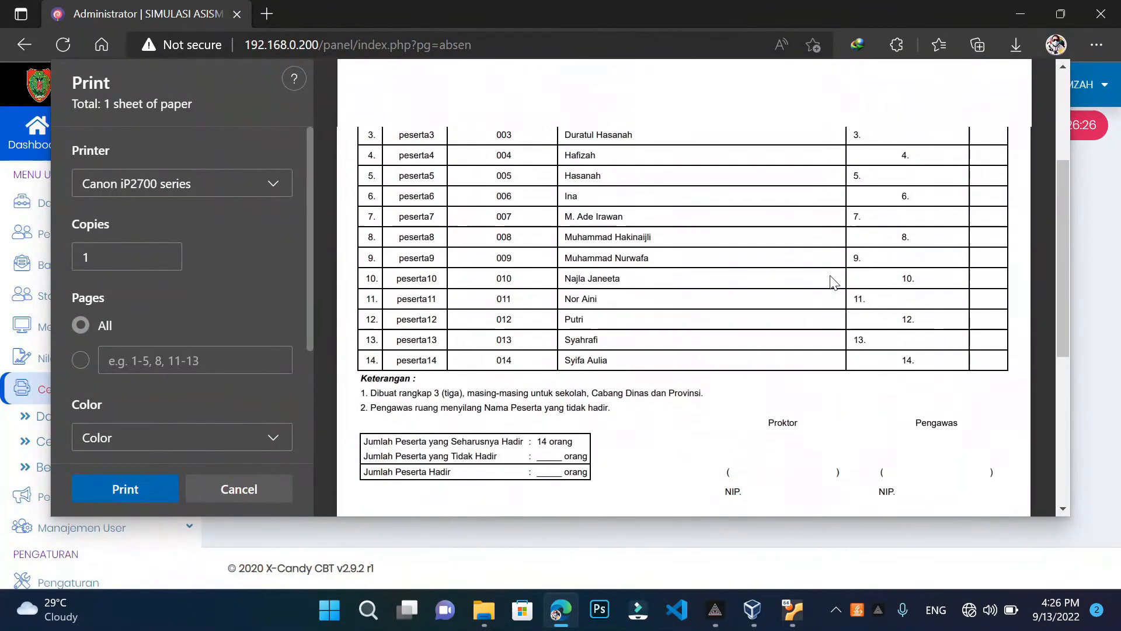
pyautogui.scroll(1, 834, 282)
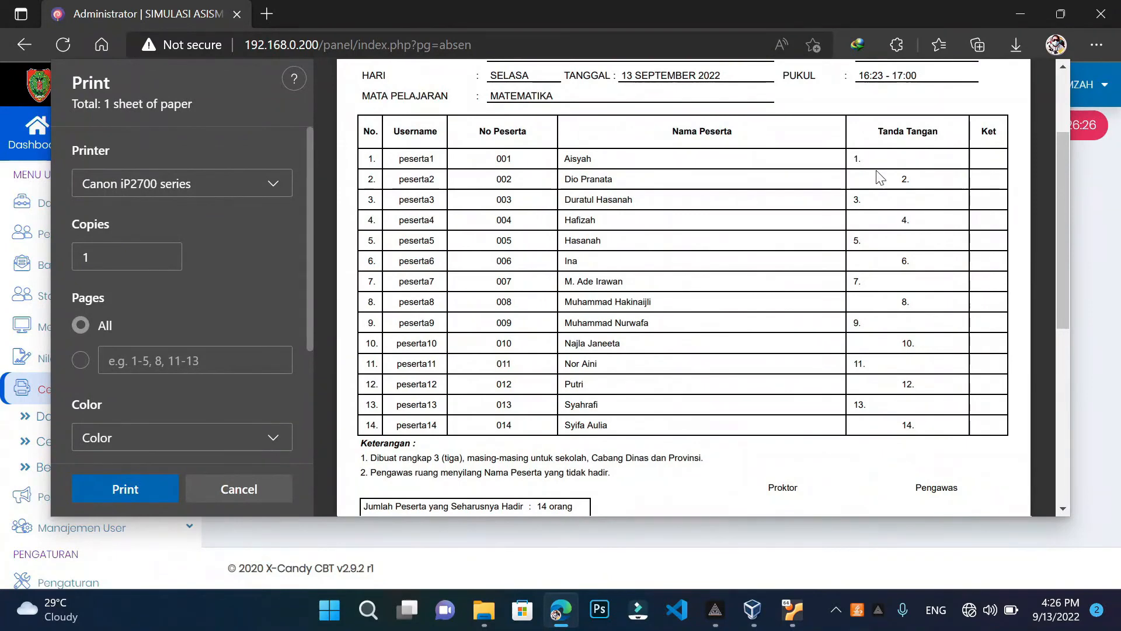
pyautogui.scroll(1, 876, 175)
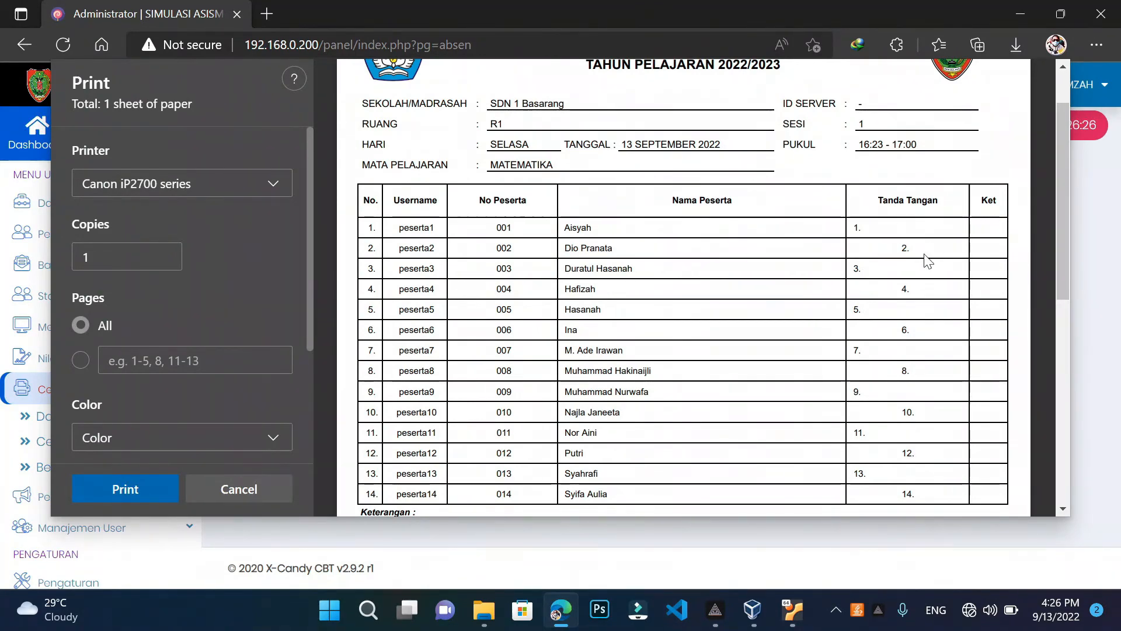
pyautogui.scroll(-2, 883, 341)
pyautogui.scroll(-8, 879, 339)
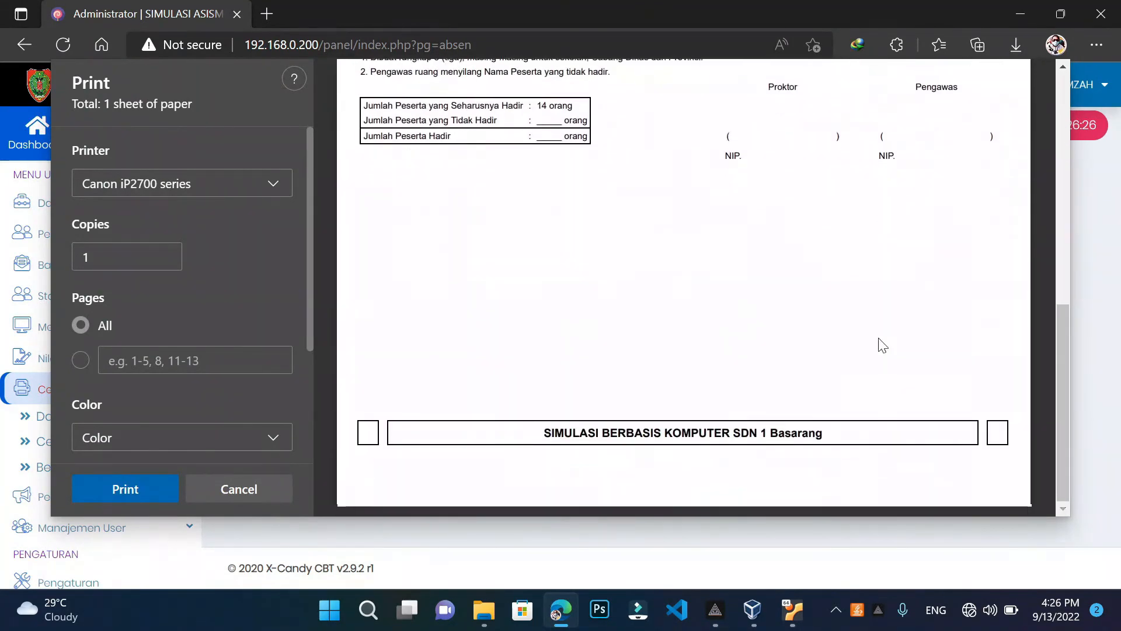
pyautogui.scroll(6, 878, 343)
pyautogui.click(222, 487)
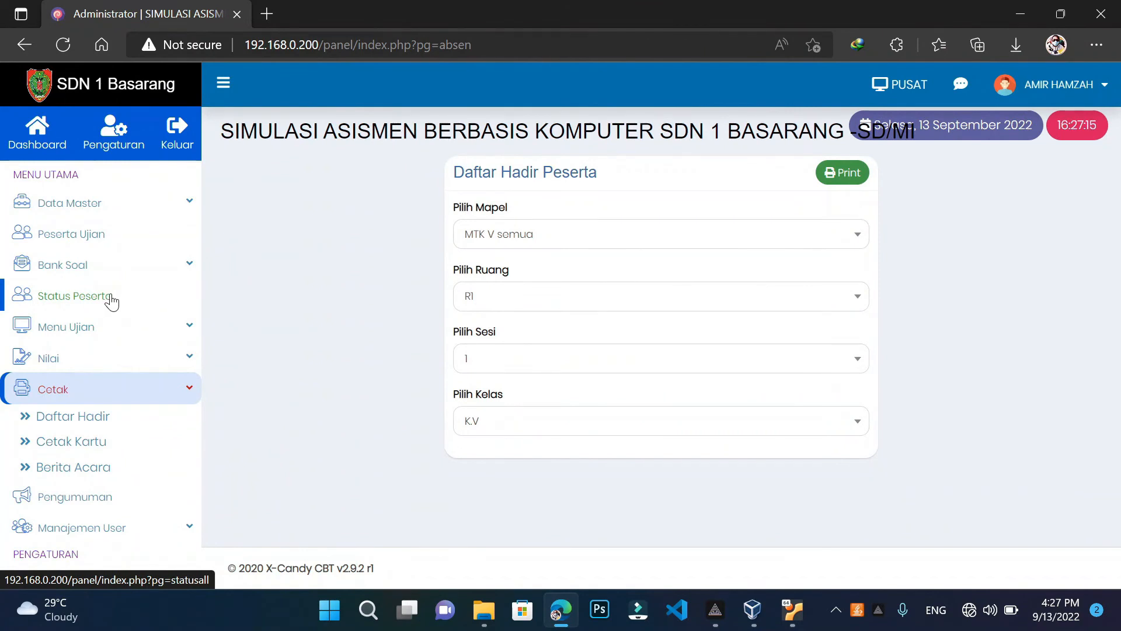
pyautogui.click(112, 337)
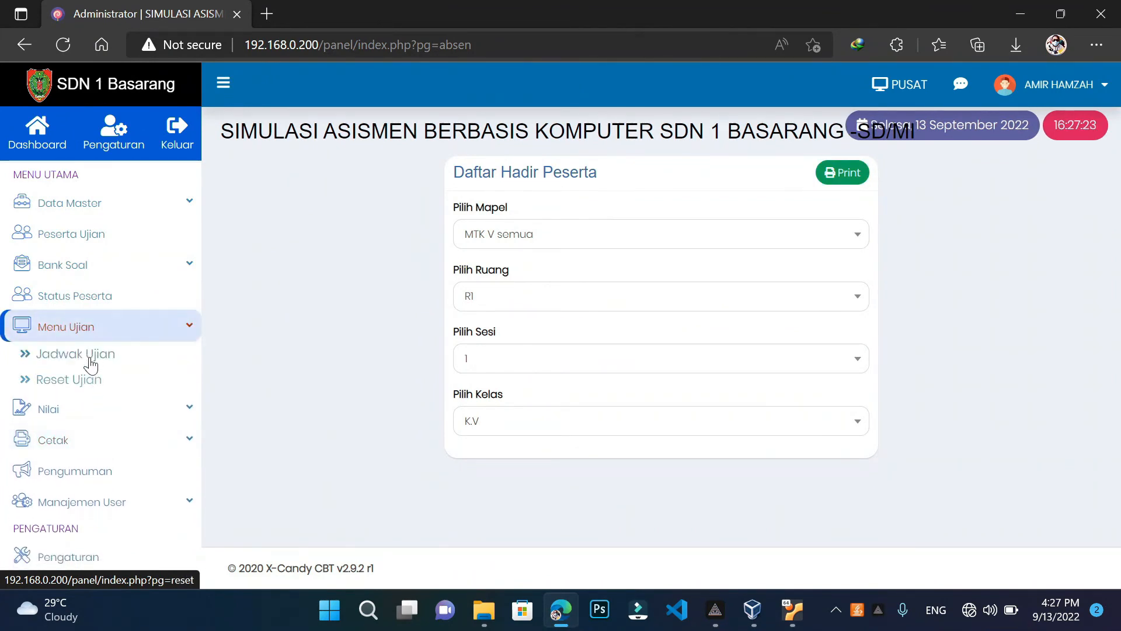
pyautogui.click(93, 356)
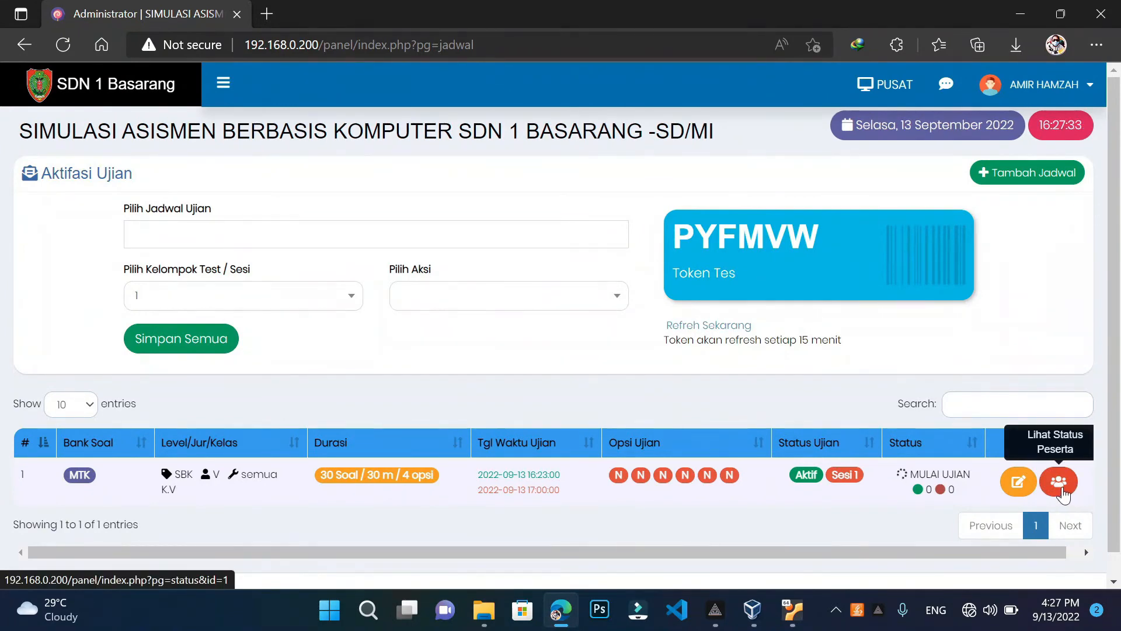
# Open the MTK schedule's participant status and review the Cetak Berita Acara report preview
pyautogui.click(1062, 490)
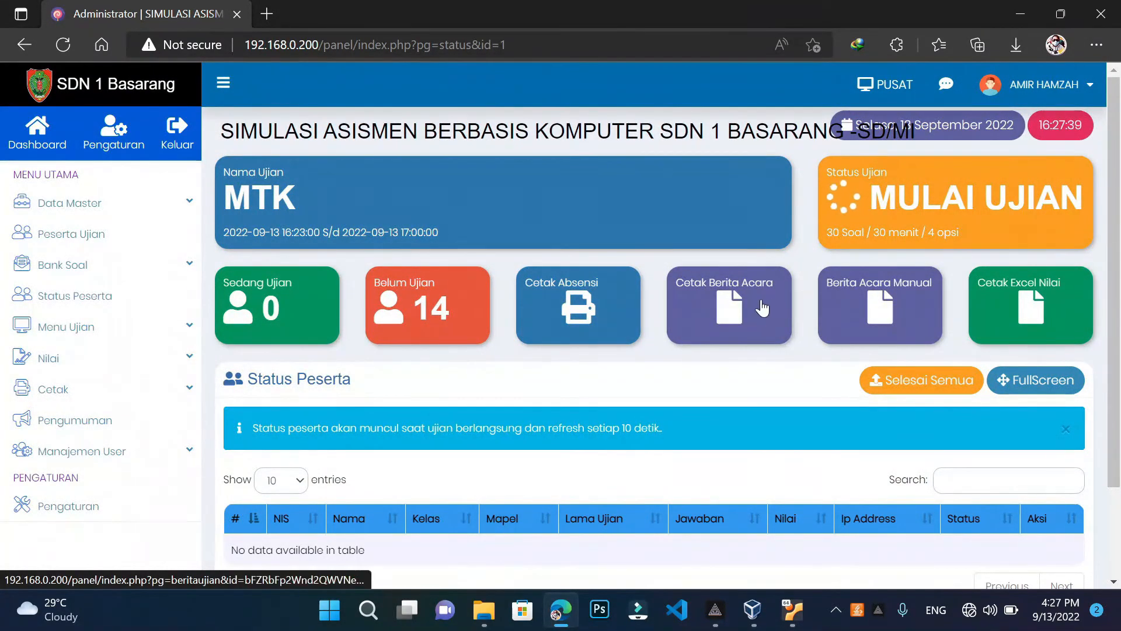
pyautogui.click(724, 301)
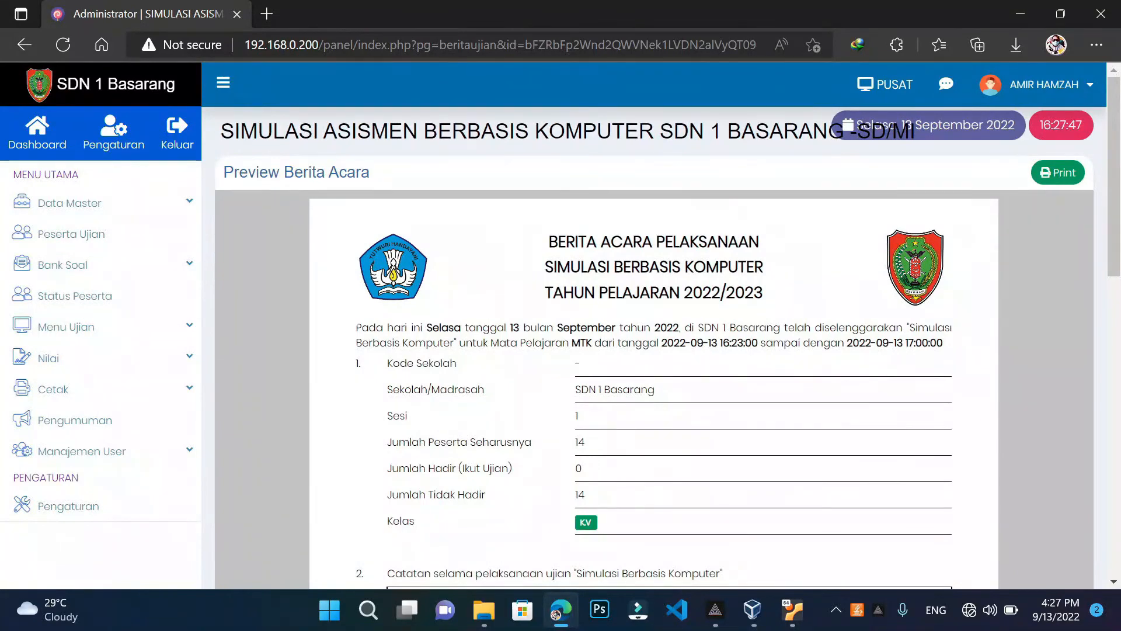
pyautogui.scroll(-1, 570, 307)
pyautogui.scroll(-3, 570, 307)
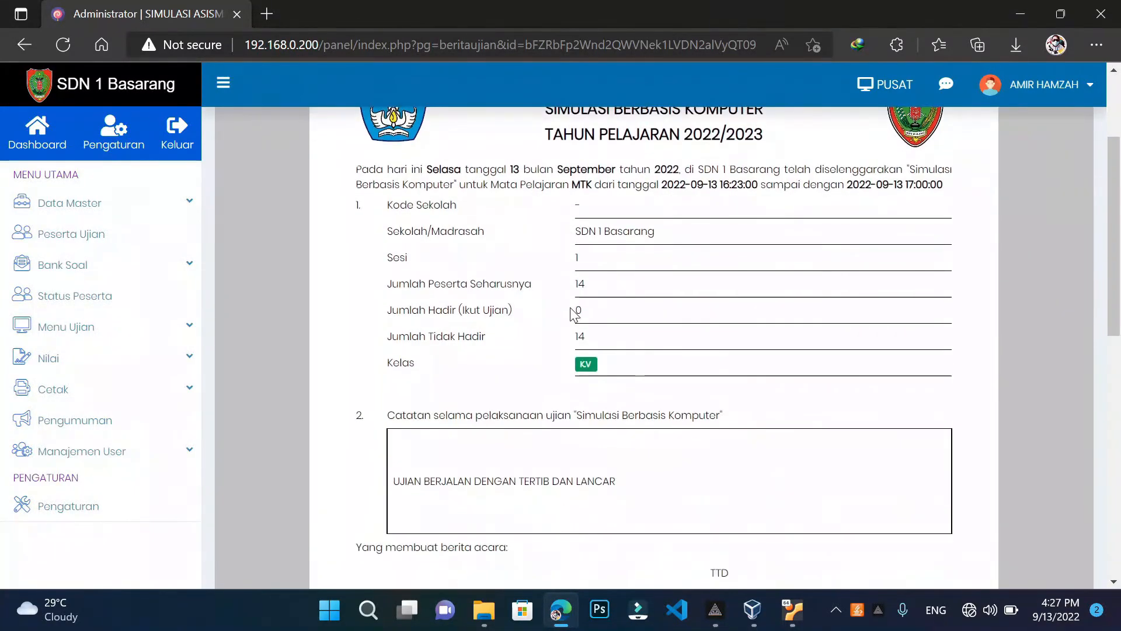
pyautogui.scroll(-4, 575, 314)
pyautogui.scroll(-4, 573, 313)
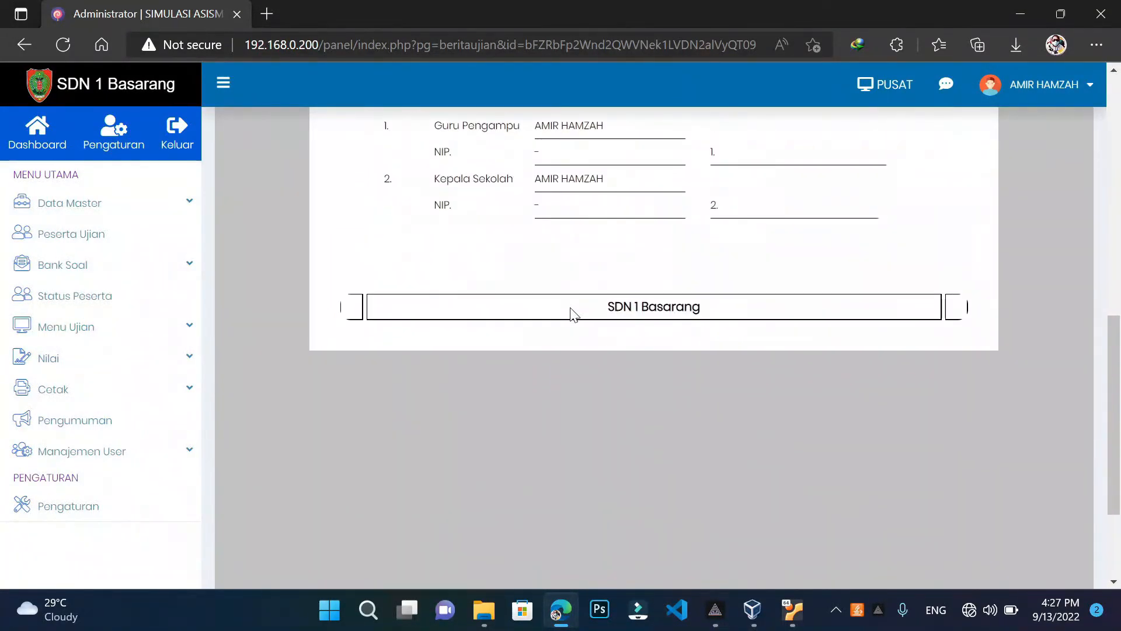
pyautogui.scroll(4, 573, 313)
pyautogui.scroll(2, 572, 313)
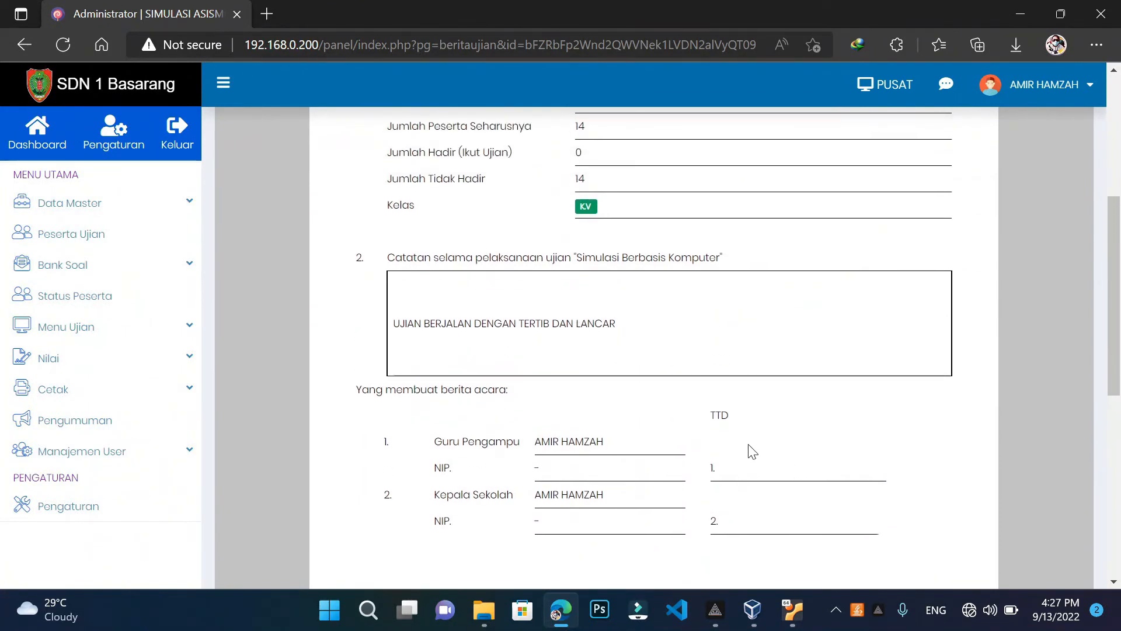
pyautogui.scroll(-4, 749, 450)
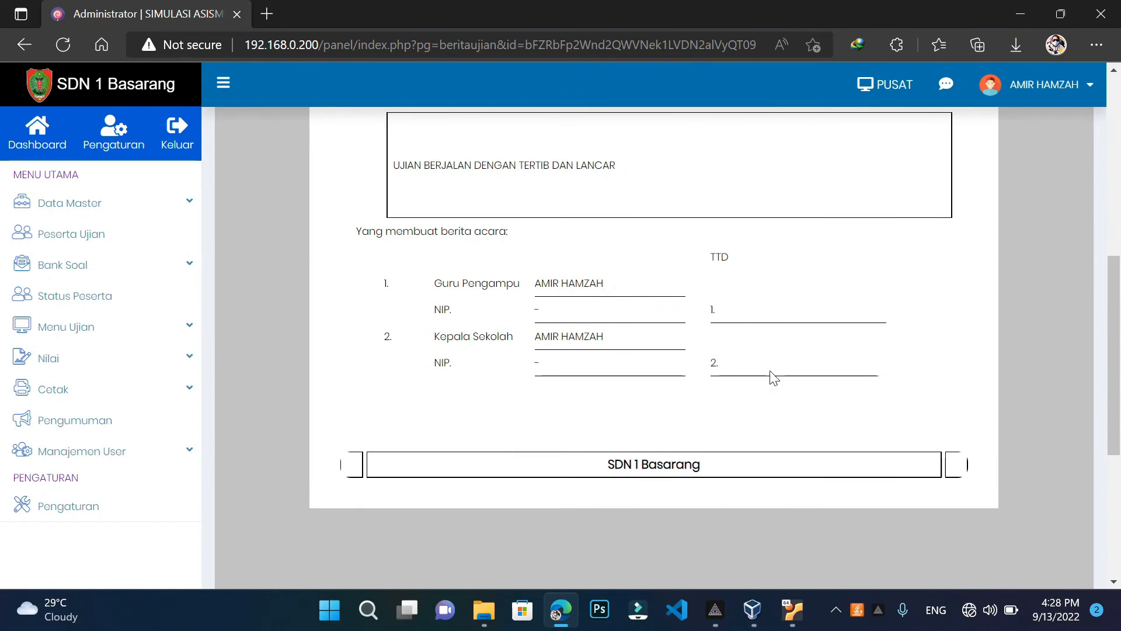
pyautogui.scroll(10, 771, 380)
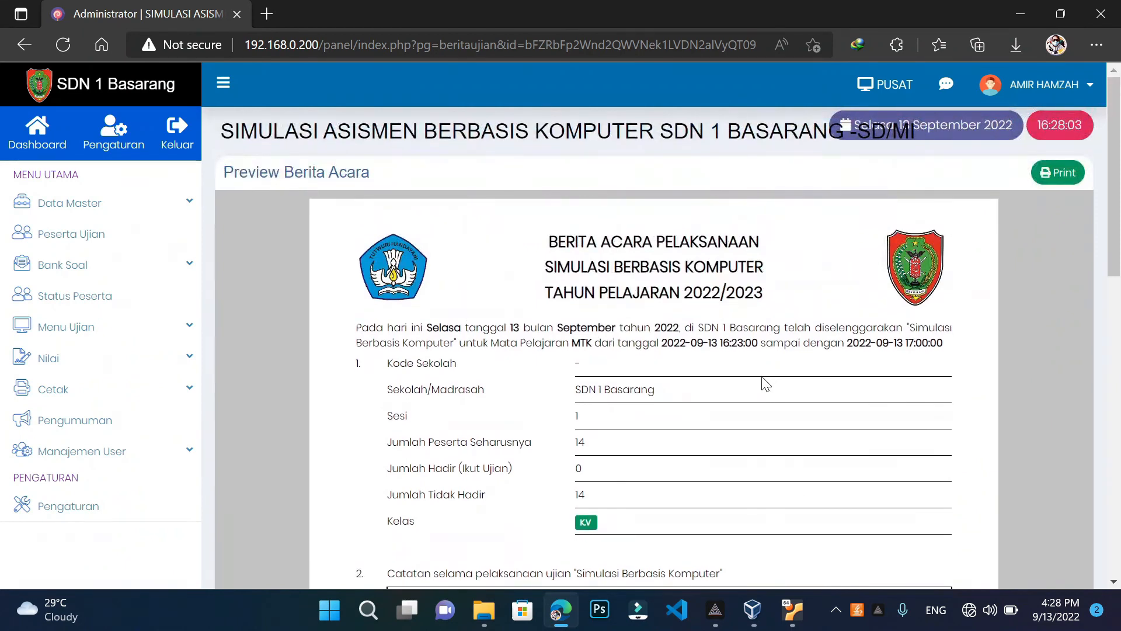
# Go back to the MTK participant status page, open Jadwal Ujian, and start a blank tab
pyautogui.click(20, 43)
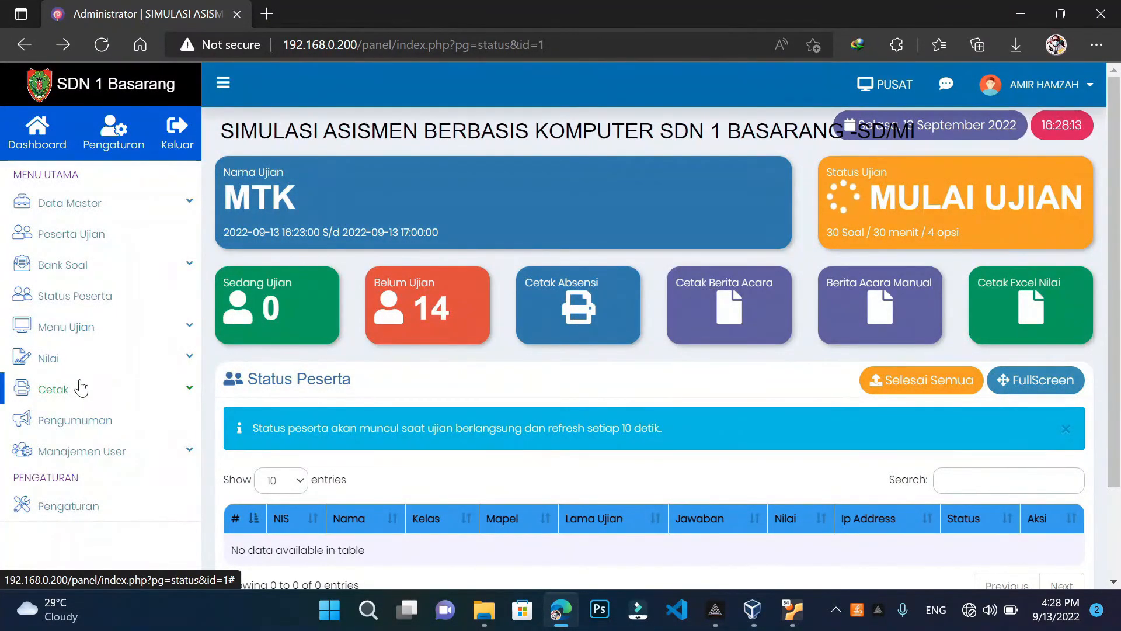
pyautogui.click(82, 330)
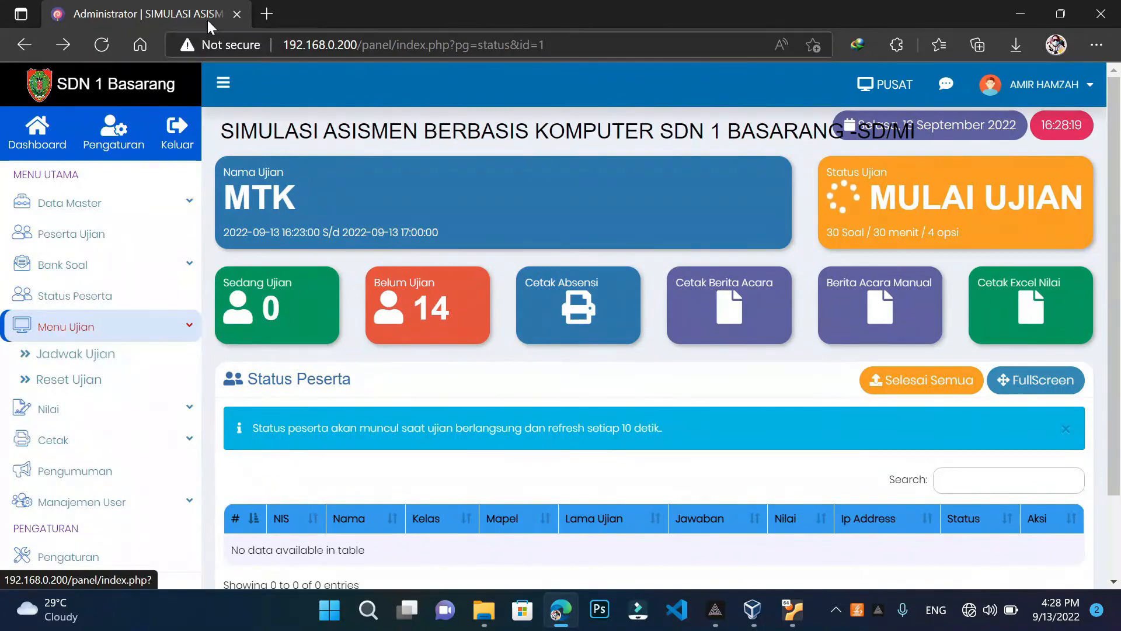
pyautogui.click(88, 357)
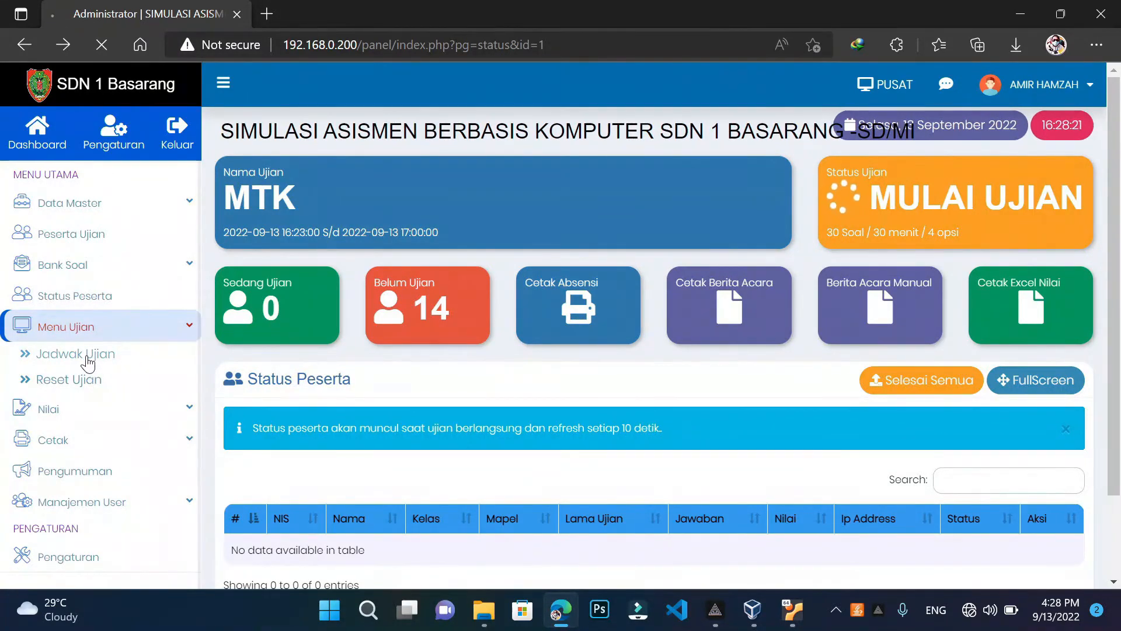
pyautogui.hotkey('ctrl', 't')
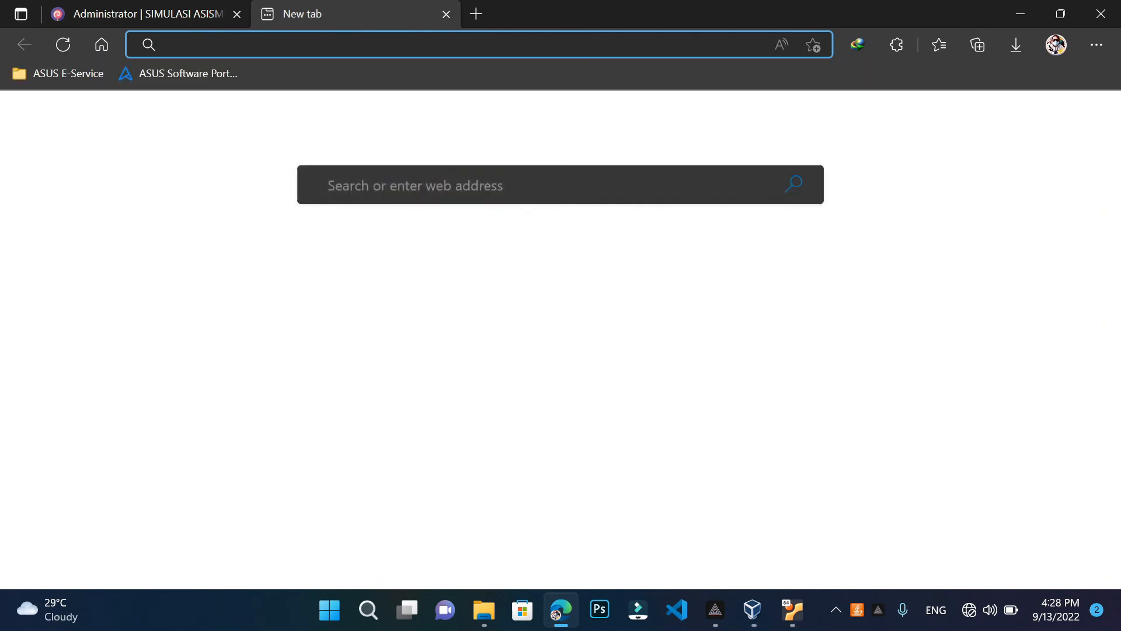
# Load the server at 192.168.0.200, trimming the autocompleted page path from the address
pyautogui.write('192.16')
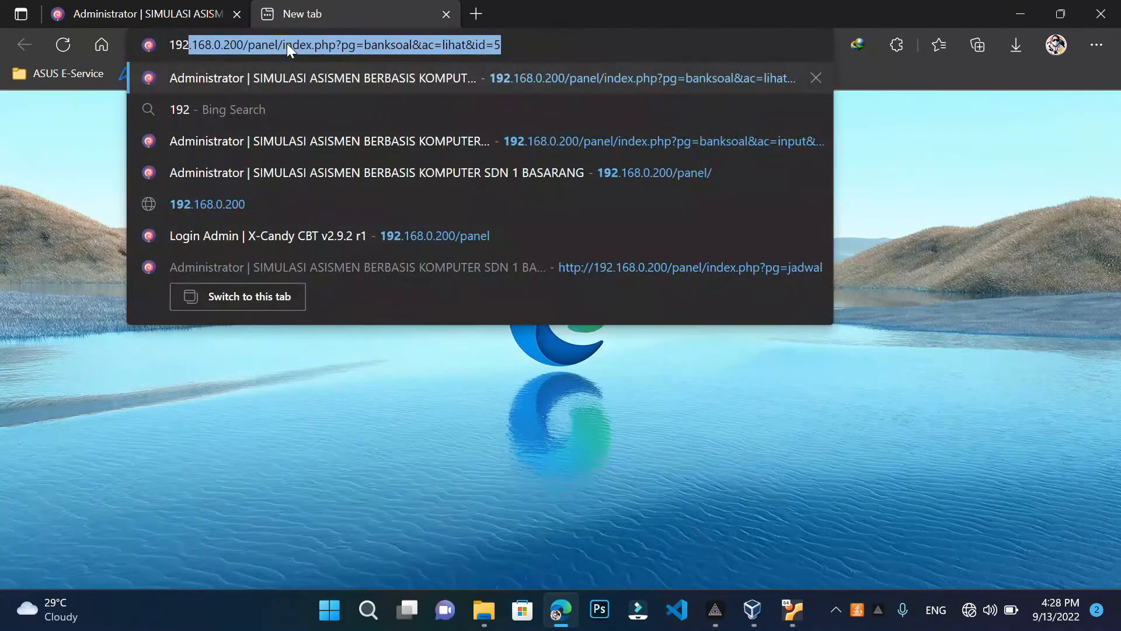
pyautogui.write('8')
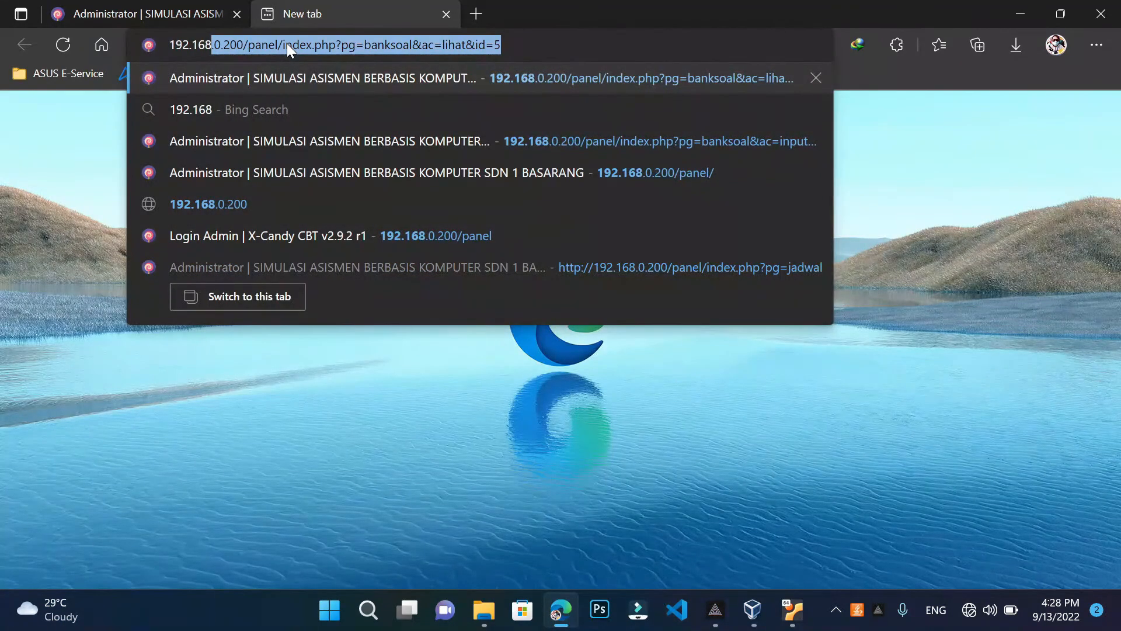
pyautogui.write('.0.200')
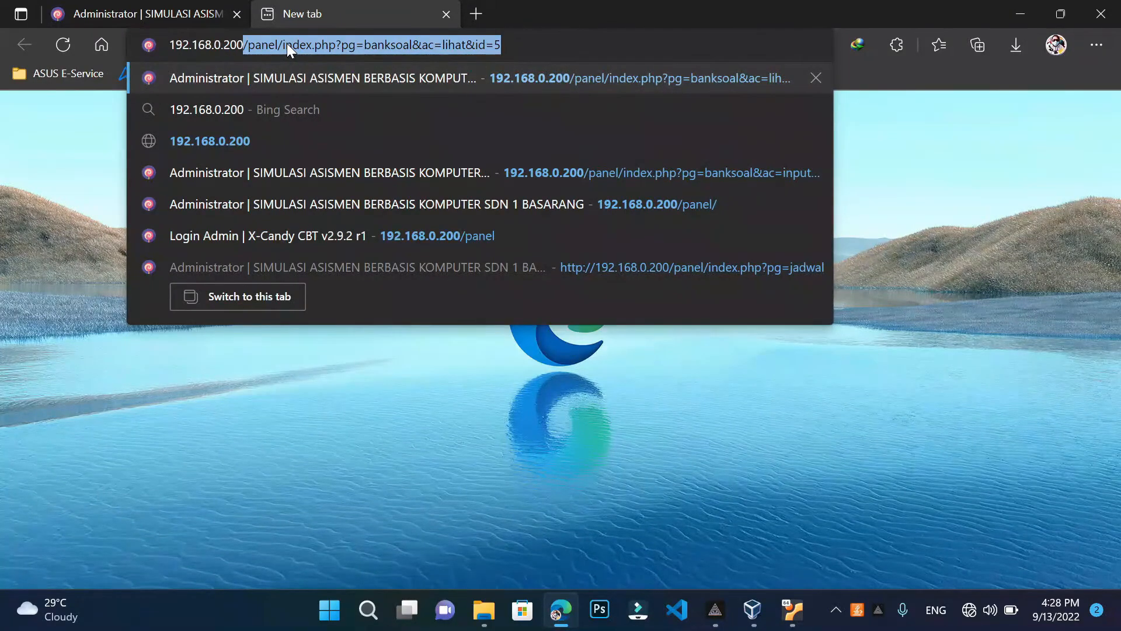
pyautogui.click(499, 45)
pyautogui.press('BackSpace')
pyautogui.press('BackSpace')
pyautogui.press('BackSpace')
pyautogui.press('BackSpace')
pyautogui.press('BackSpace')
pyautogui.press('BackSpace')
pyautogui.press('BackSpace')
pyautogui.press('BackSpace')
pyautogui.press('BackSpace')
pyautogui.press('BackSpace')
pyautogui.press('BackSpace')
pyautogui.press('BackSpace')
pyautogui.press('BackSpace')
pyautogui.press('BackSpace')
pyautogui.press('BackSpace')
pyautogui.press('BackSpace')
pyautogui.press('BackSpace')
pyautogui.press('BackSpace')
pyautogui.press('BackSpace')
pyautogui.press('BackSpace')
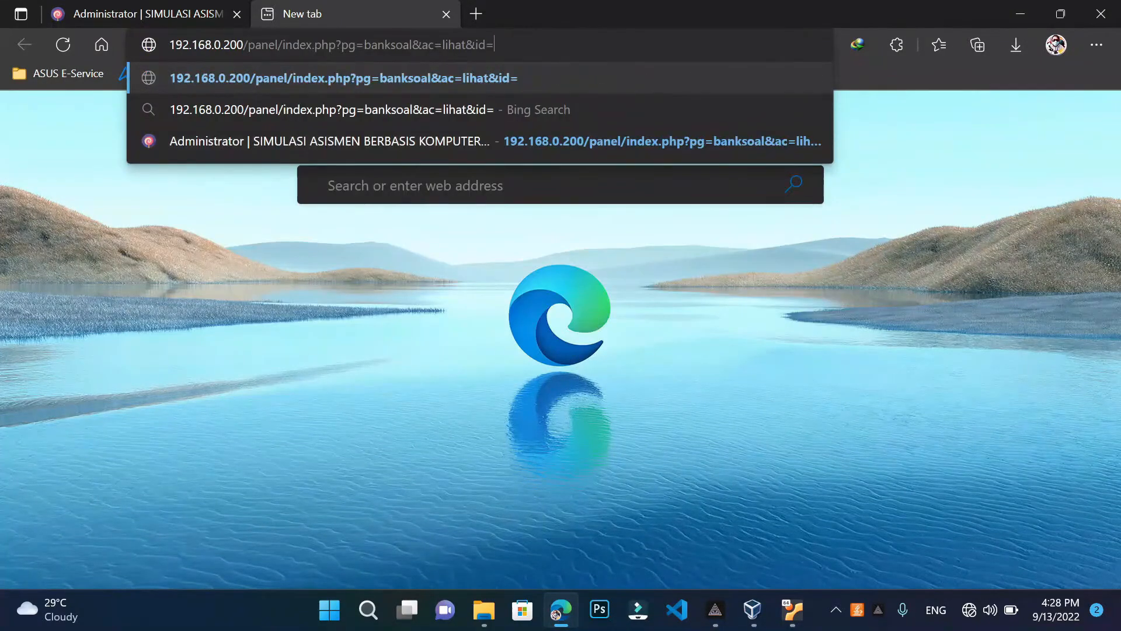
pyautogui.press('BackSpace')
pyautogui.press('BackSpace')
pyautogui.press('BackSpace')
pyautogui.press('BackSpace')
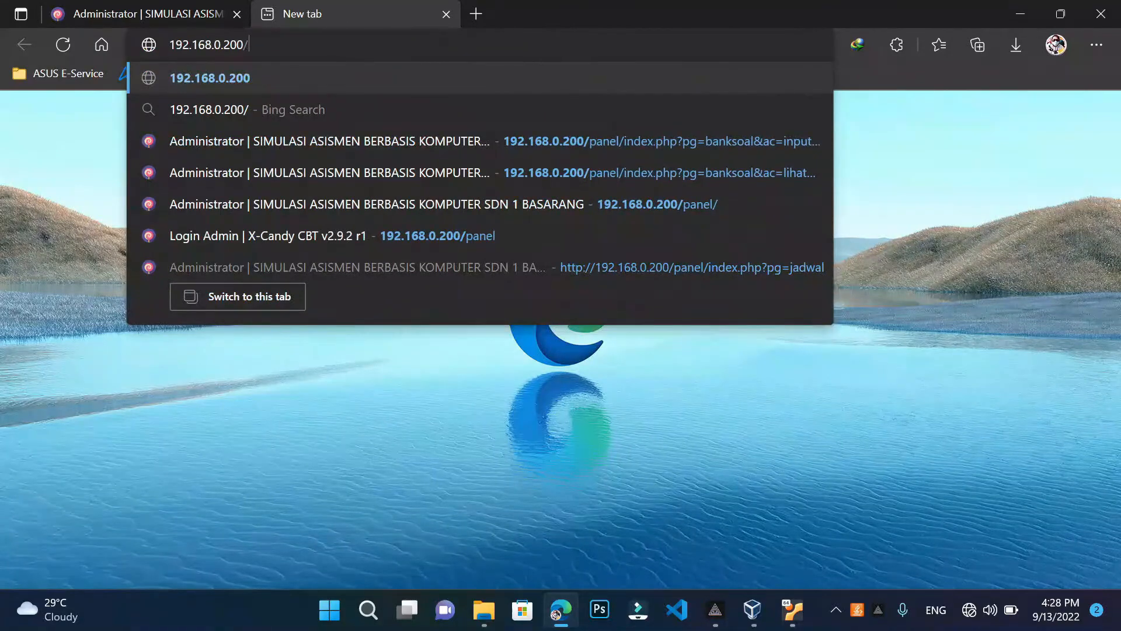
pyautogui.press('Return')
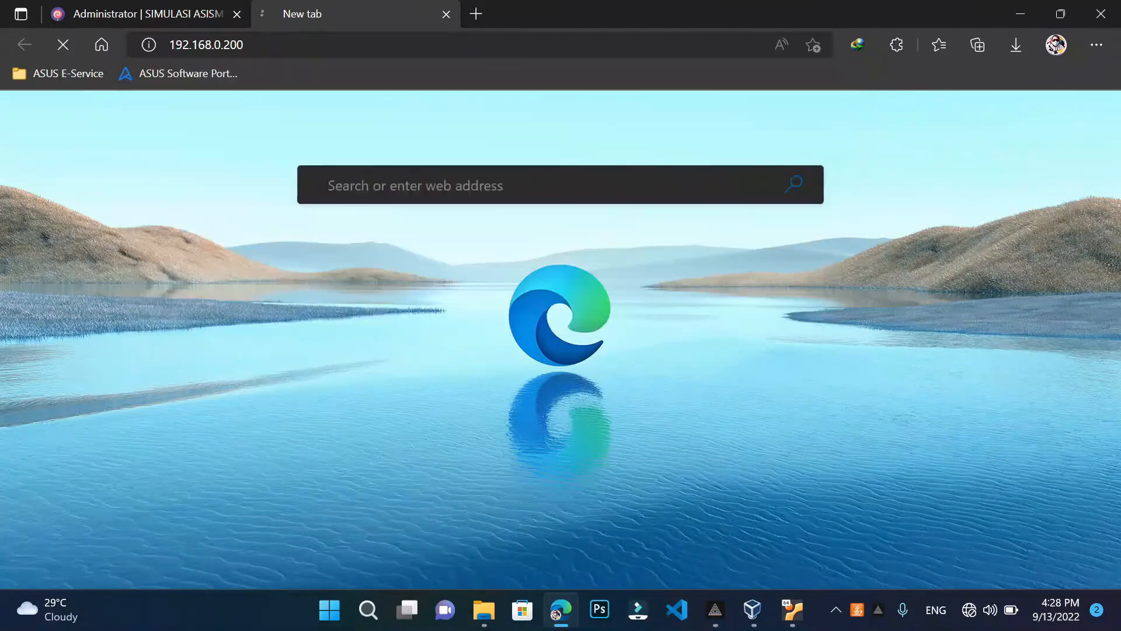
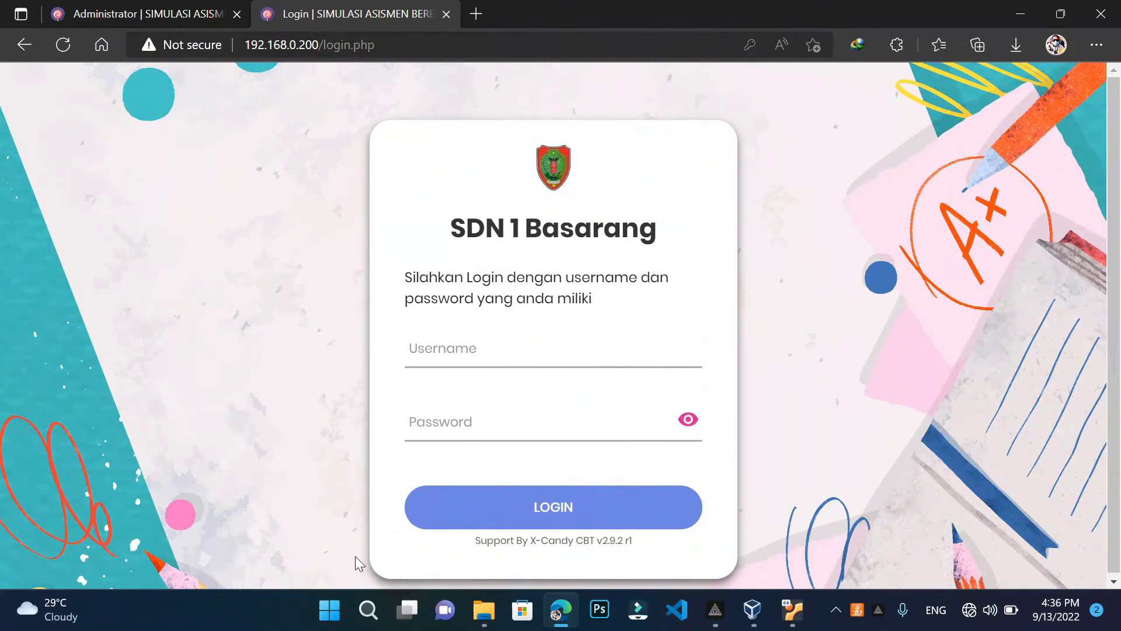
# Show the admin Peserta Ujian list with participant usernames and passwords, then return to the login tab
pyautogui.click(368, 610)
pyautogui.click(124, 8)
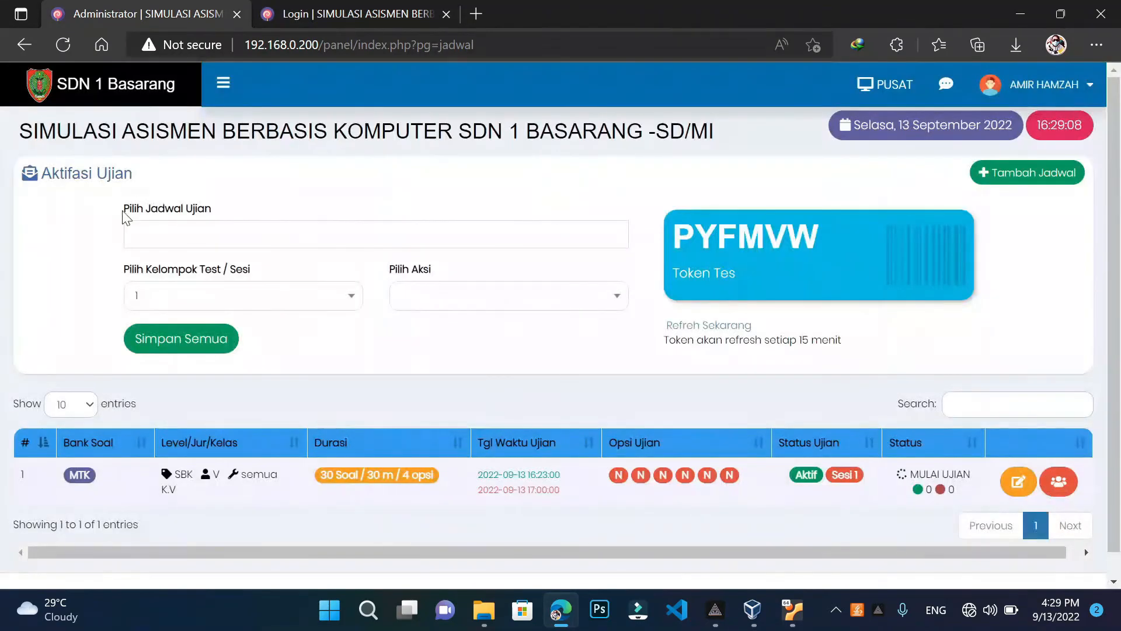
pyautogui.click(224, 85)
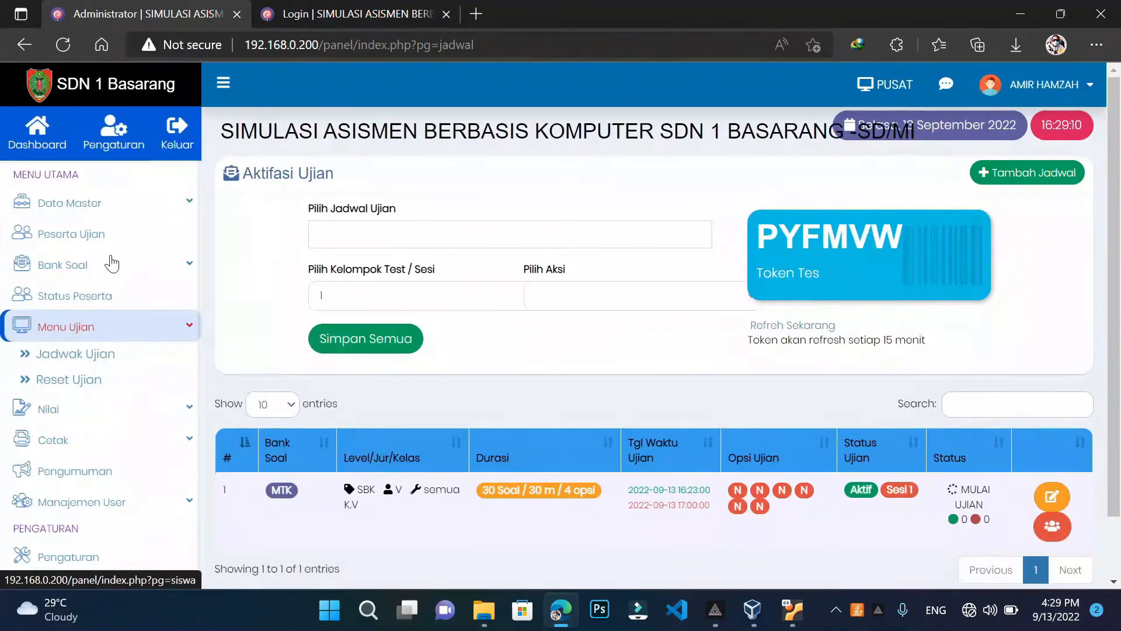
pyautogui.click(91, 233)
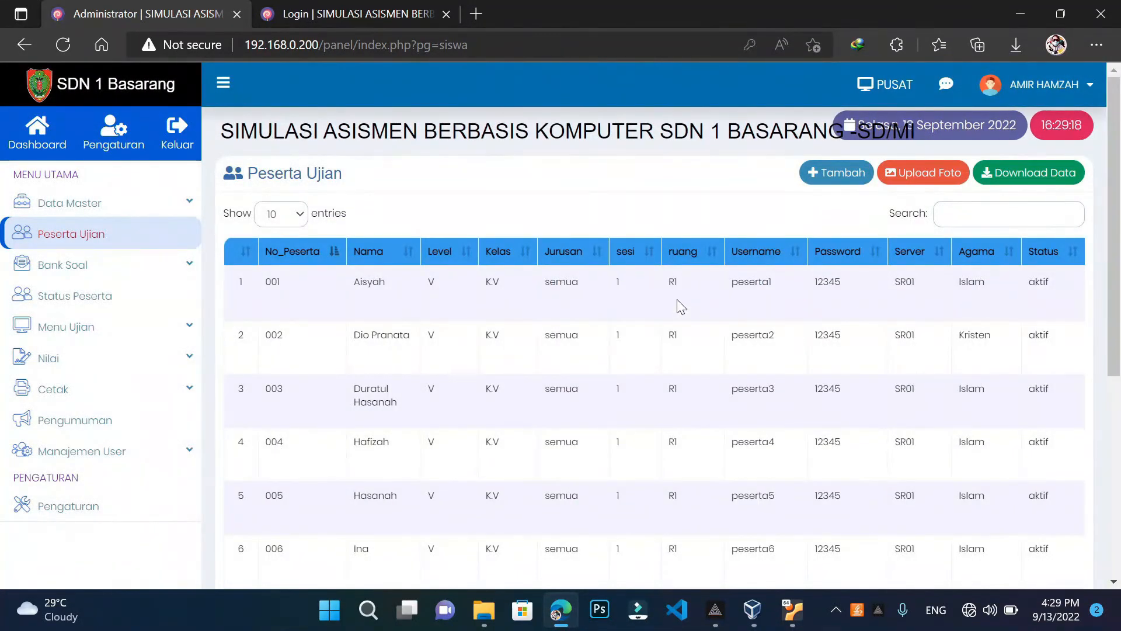
pyautogui.click(363, 10)
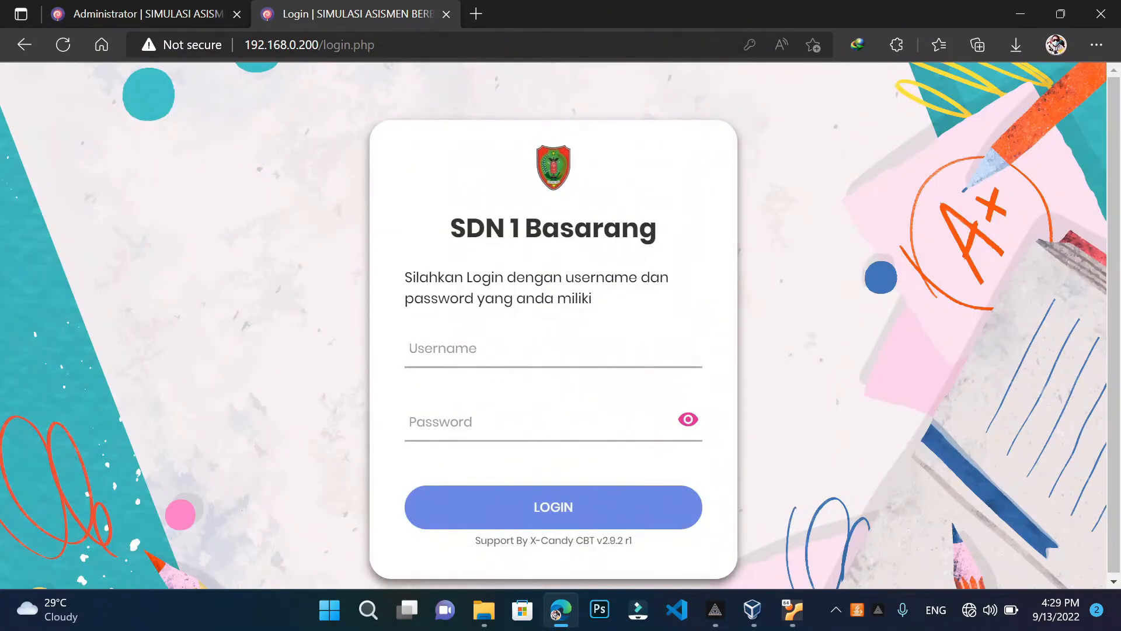
# Log in with the first participant's username and password, checking the password via the eye icon
pyautogui.click(420, 347)
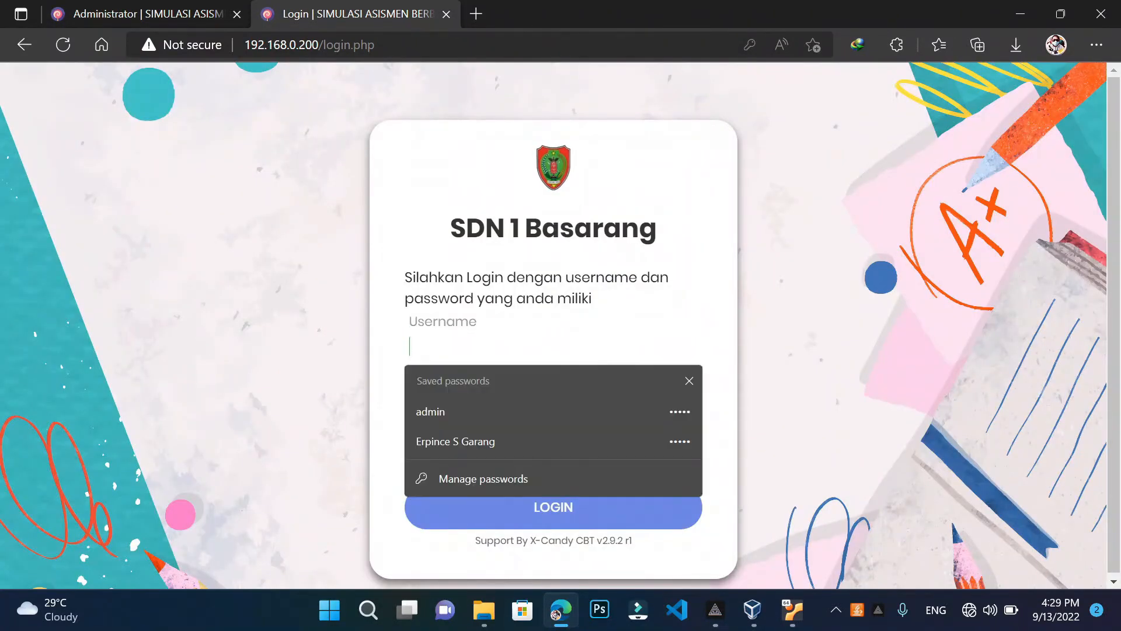
pyautogui.write('peserta1')
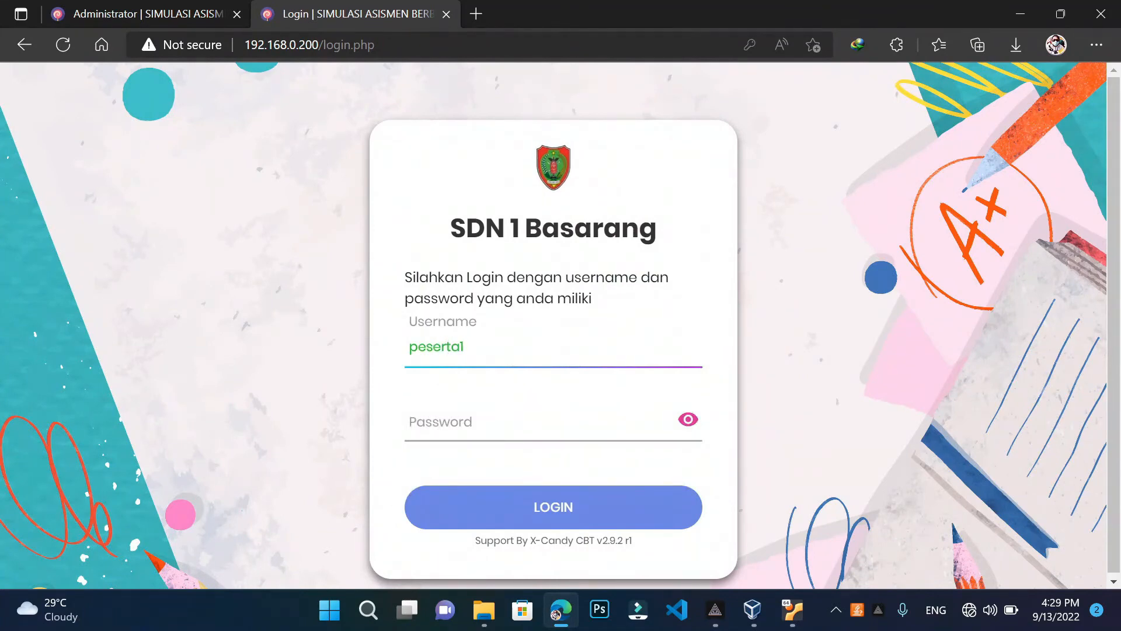
pyautogui.click(444, 419)
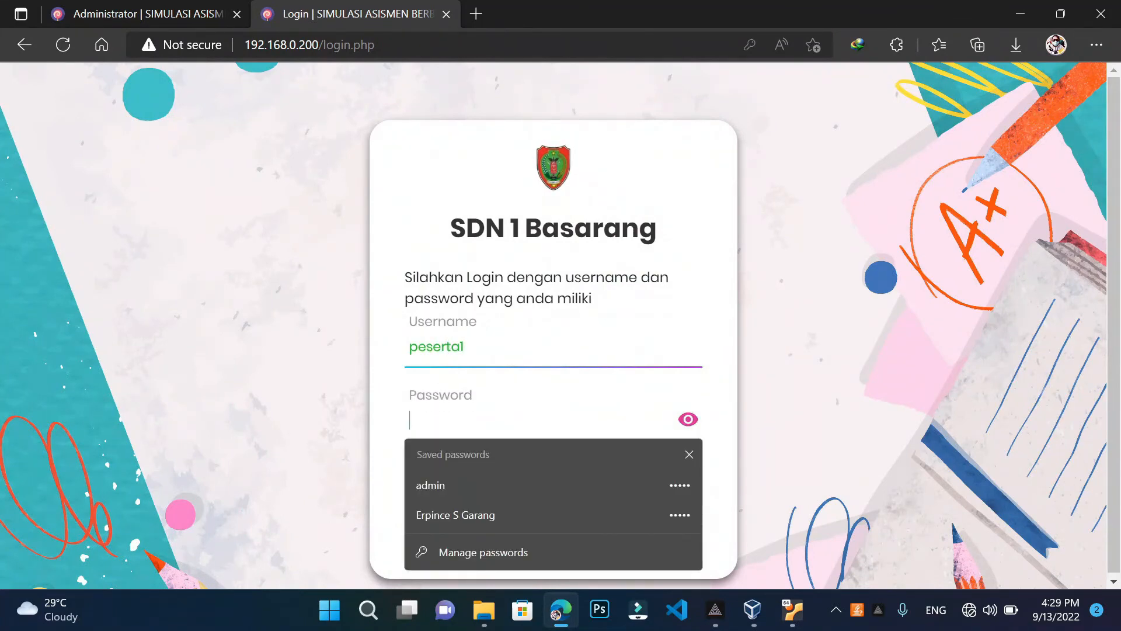
pyautogui.write('123')
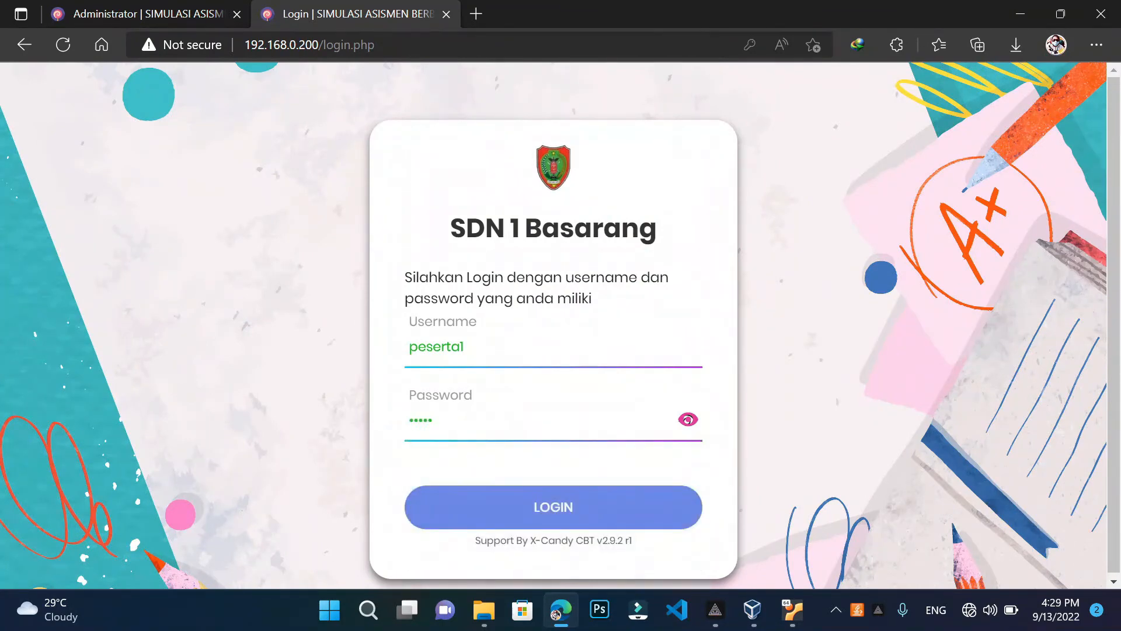
pyautogui.click(688, 420)
pyautogui.click(627, 512)
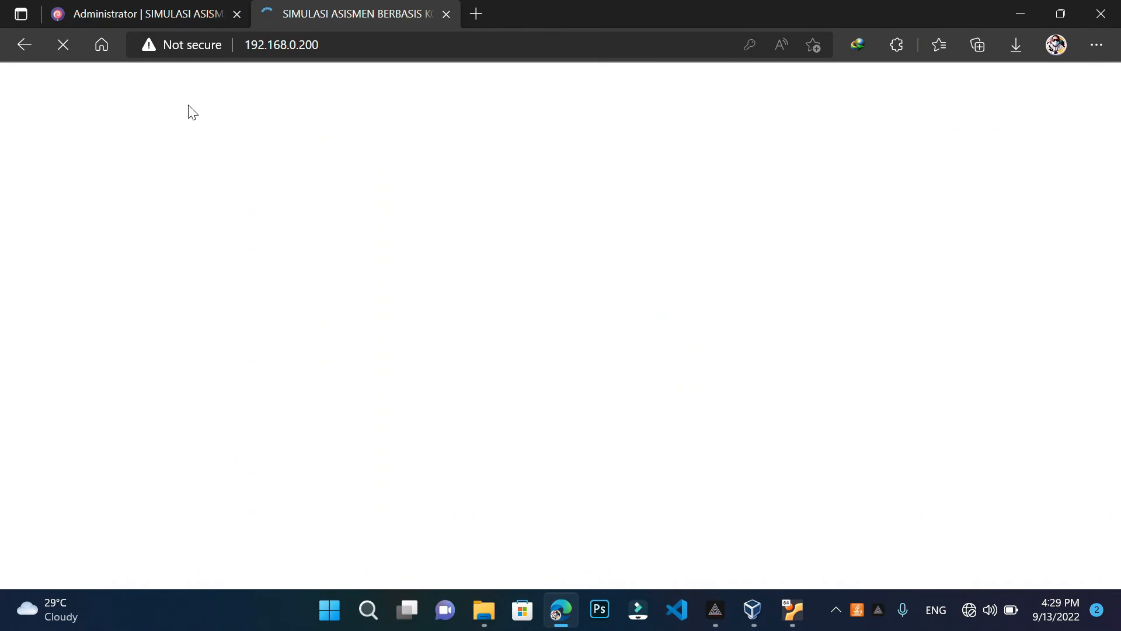
# Dismiss the save-password and translate prompts, then start the MTK exam from Jadwal Ujian with Mulai Test
pyautogui.click(817, 72)
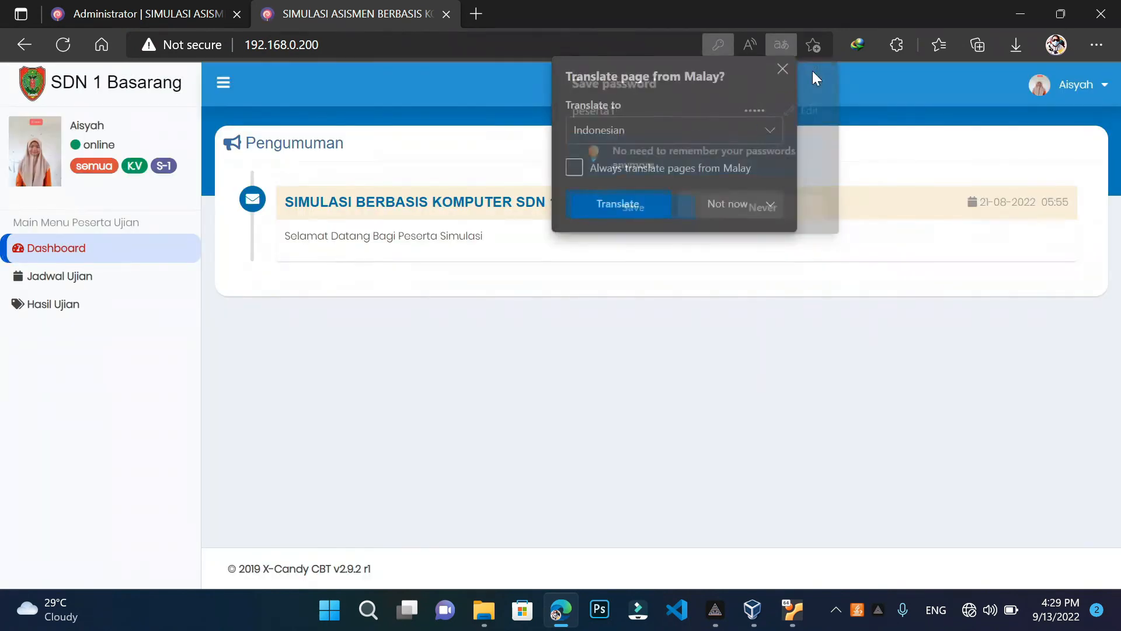
pyautogui.click(787, 69)
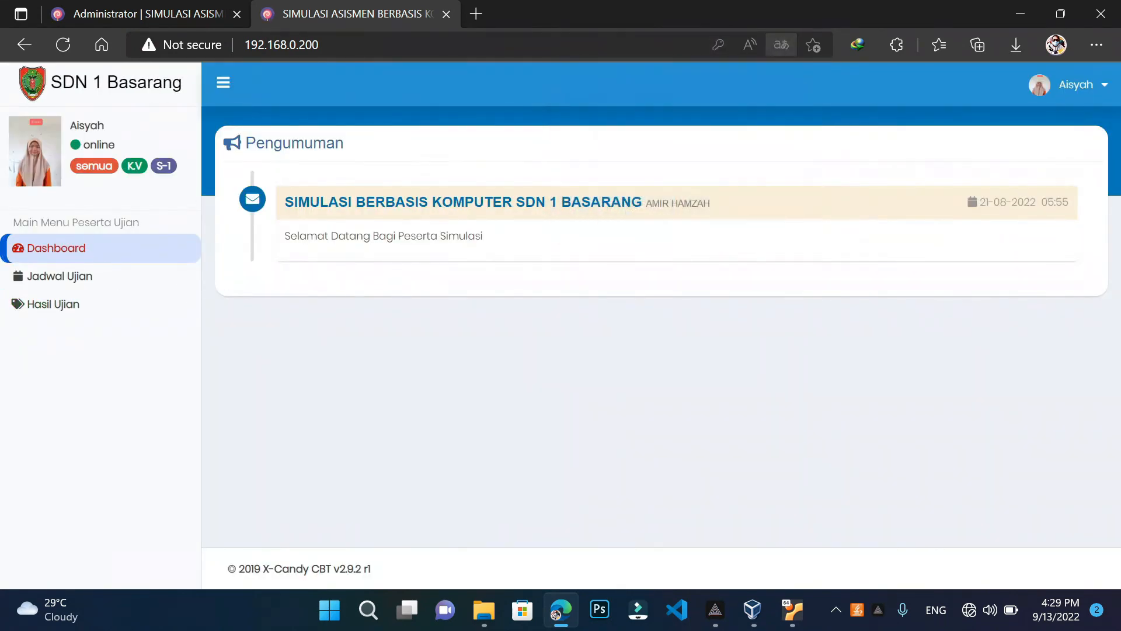
pyautogui.click(56, 284)
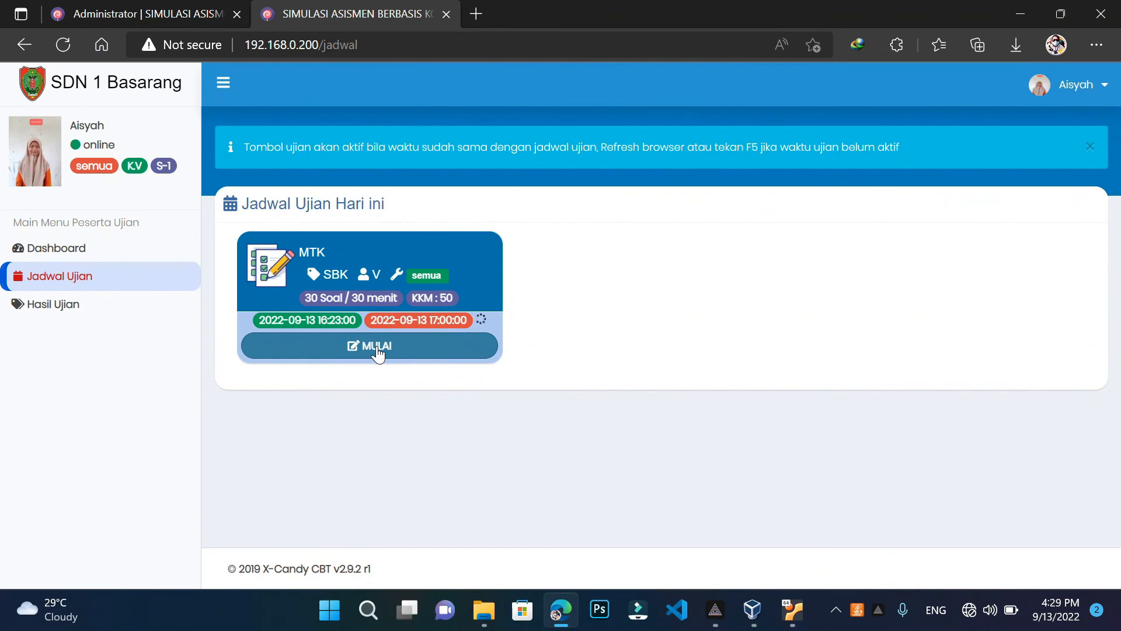
pyautogui.click(378, 349)
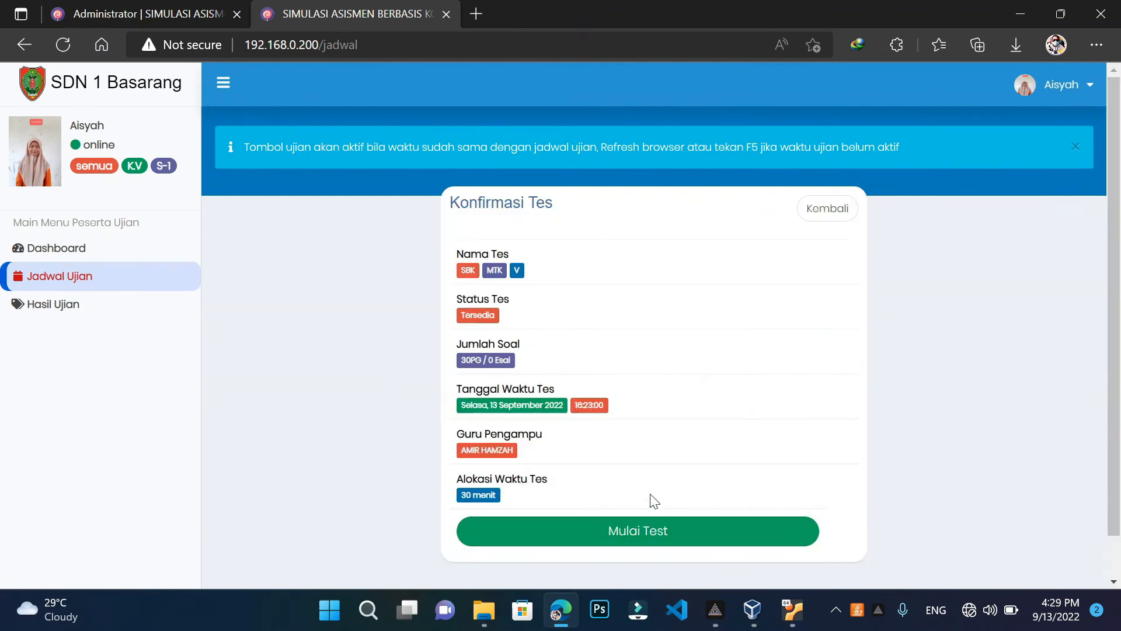
pyautogui.scroll(-1, 653, 498)
pyautogui.click(652, 489)
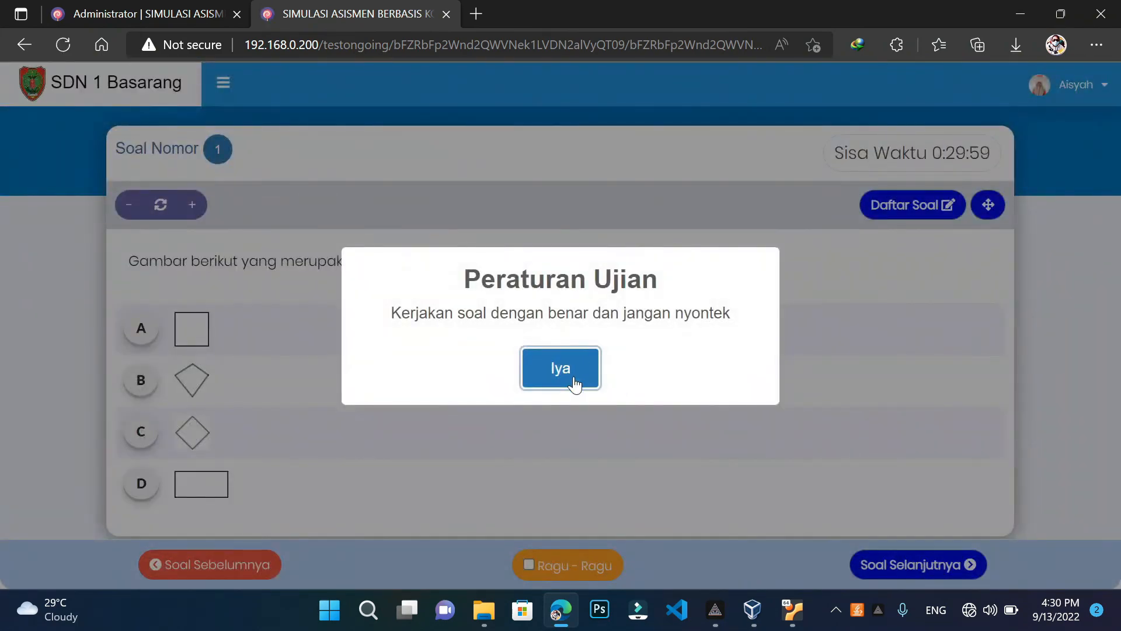
# Accept the exam rules, check the 30-question Daftar Soal, and exit full screen back to the admin tab
pyautogui.click(575, 368)
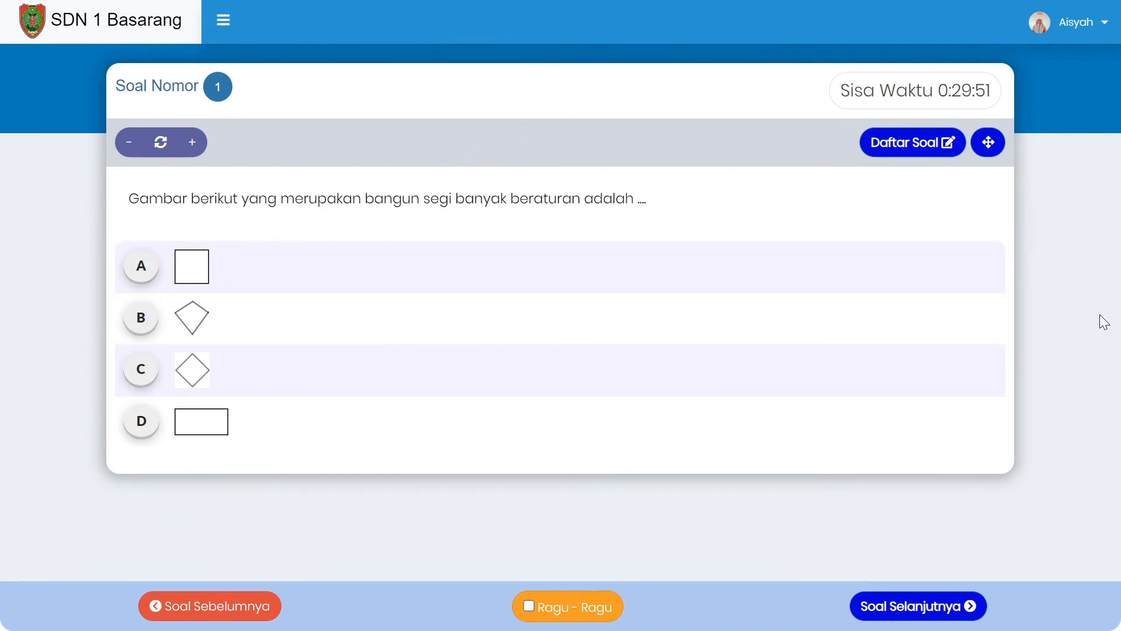
pyautogui.click(906, 143)
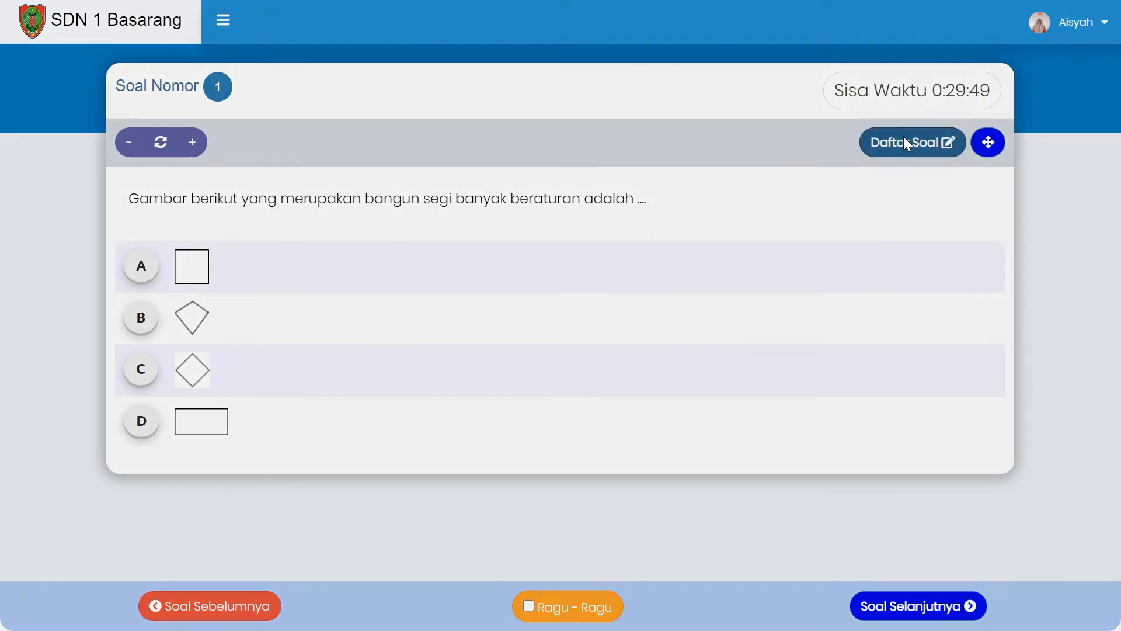
pyautogui.click(792, 340)
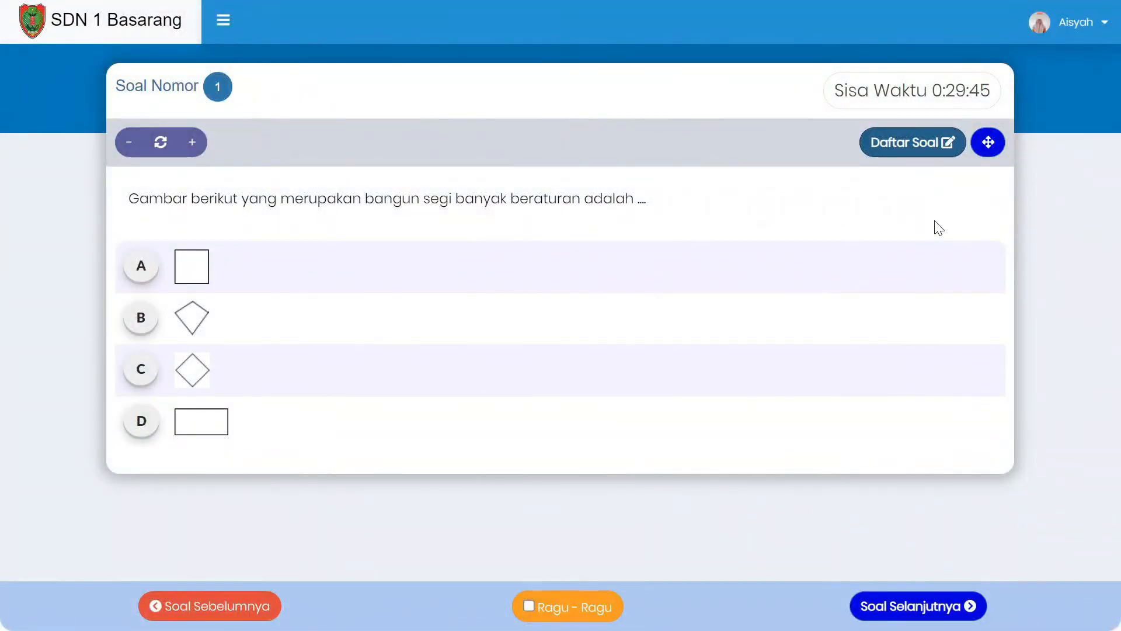
pyautogui.press('Escape')
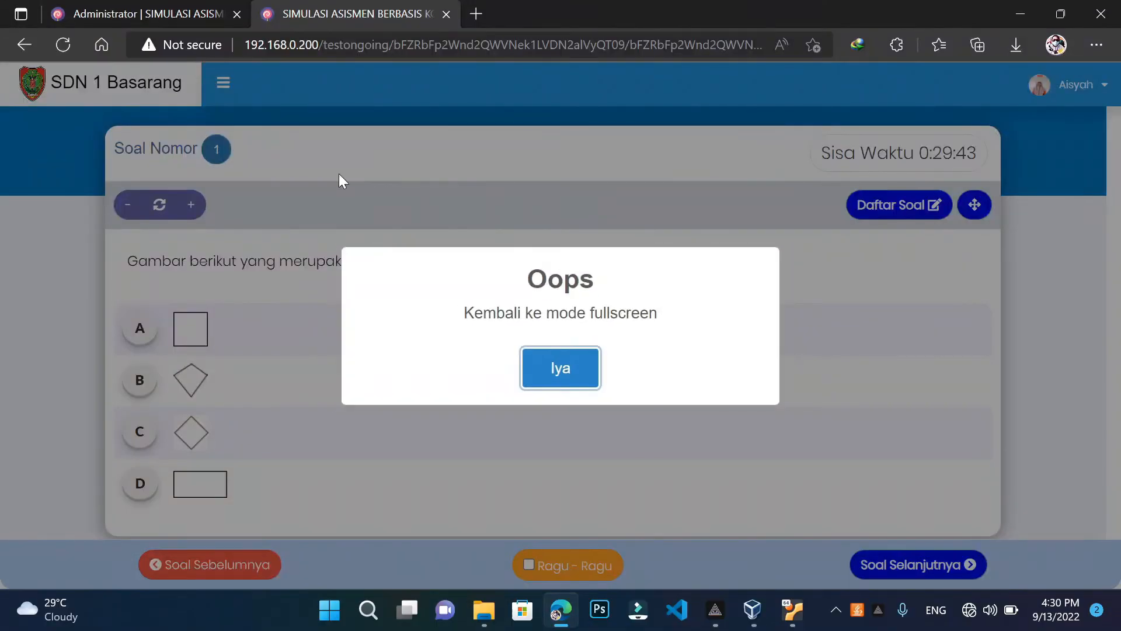
pyautogui.click(153, 12)
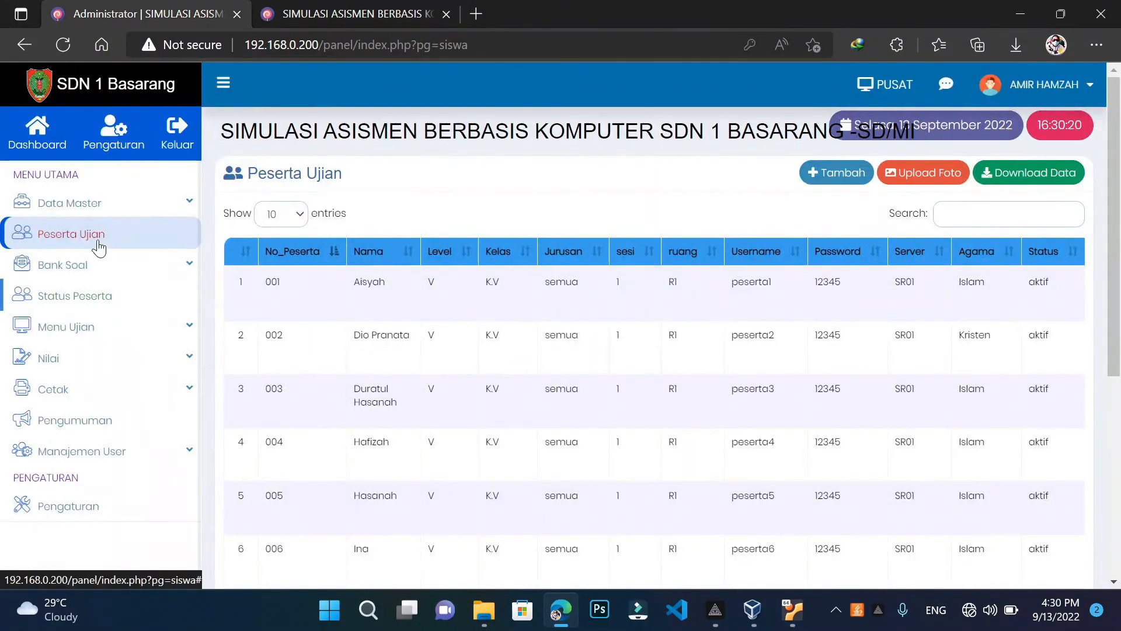
# Open Status Peserta to see the student's MTK exam marked Dikerjakan at 01 Menit
pyautogui.click(103, 307)
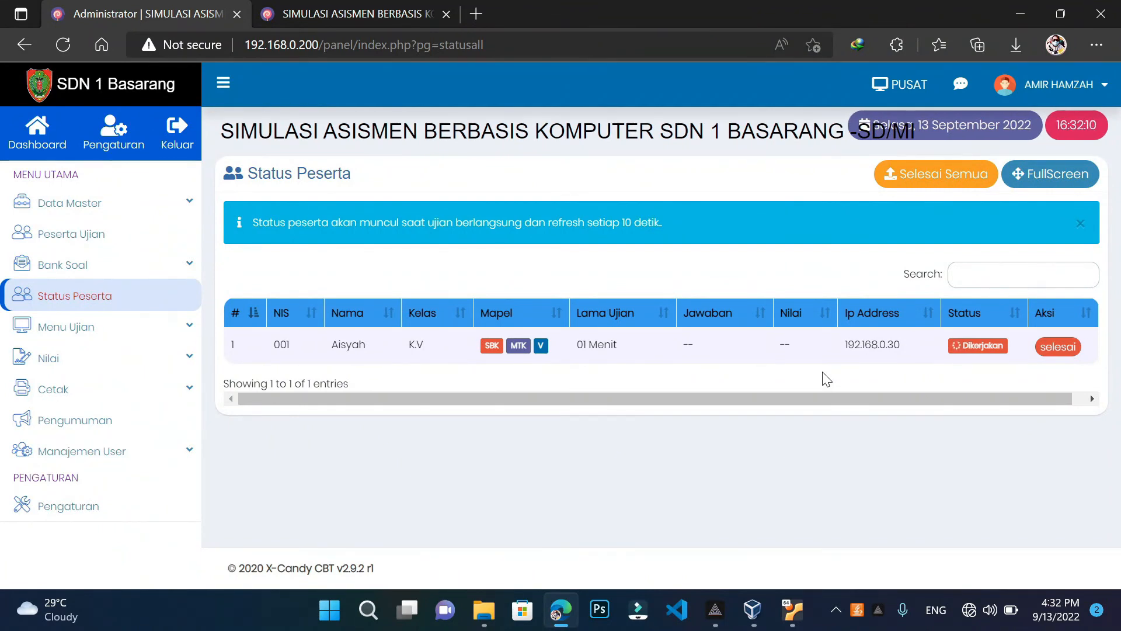
# Restore the exam to full screen, jump to question 30, then exit full screen to the admin tab
pyautogui.click(354, 13)
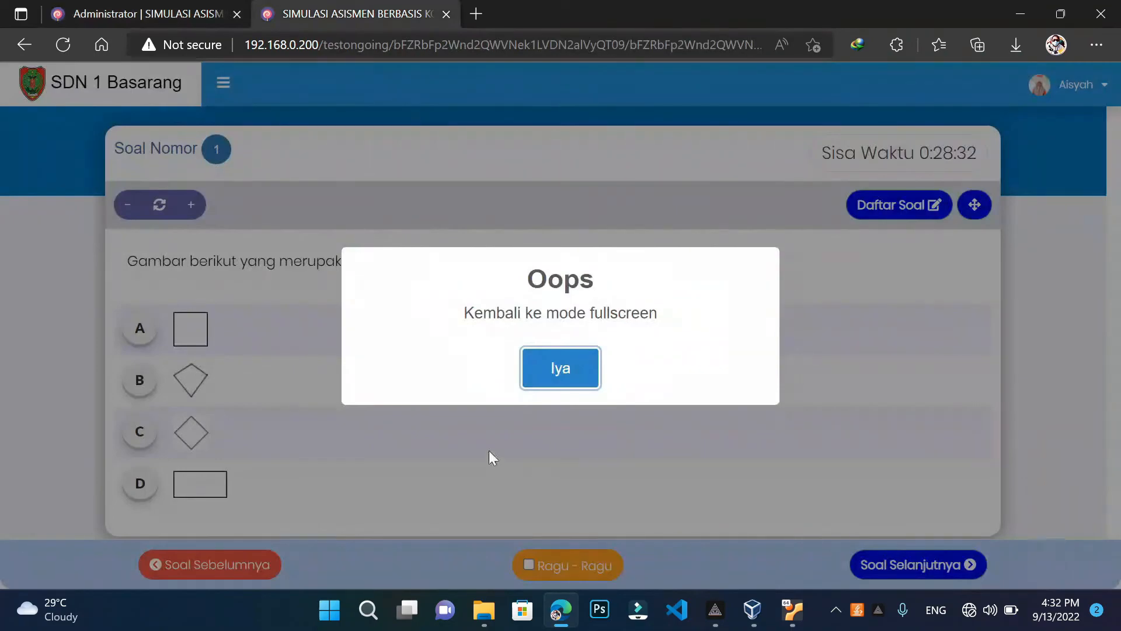
pyautogui.click(561, 369)
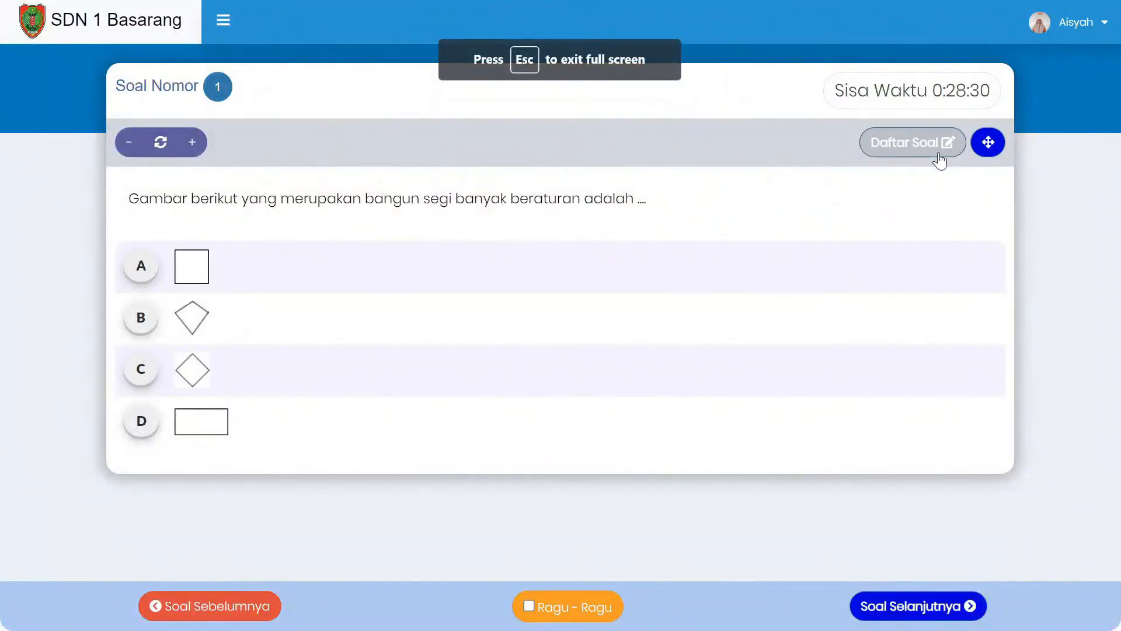
pyautogui.click(941, 157)
pyautogui.click(442, 248)
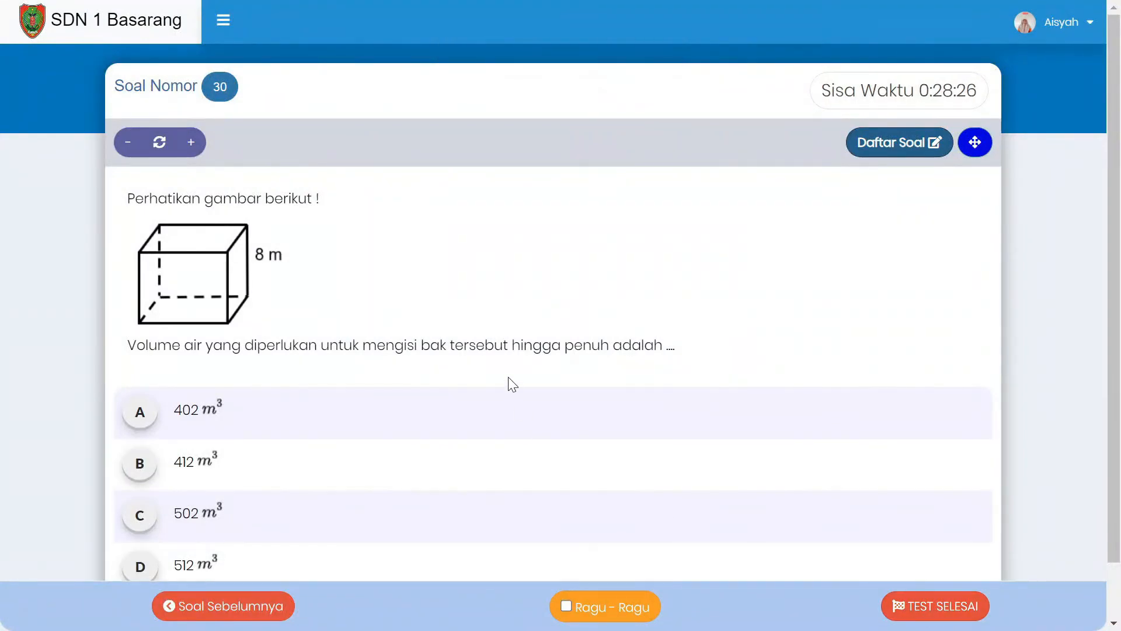
pyautogui.press('Escape')
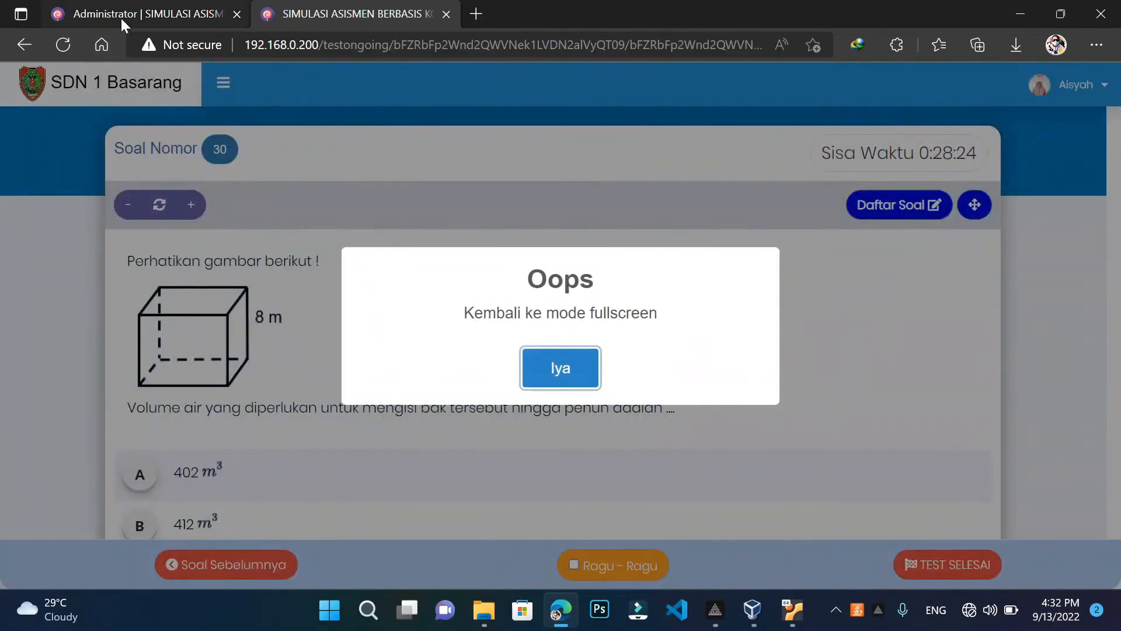
pyautogui.click(121, 19)
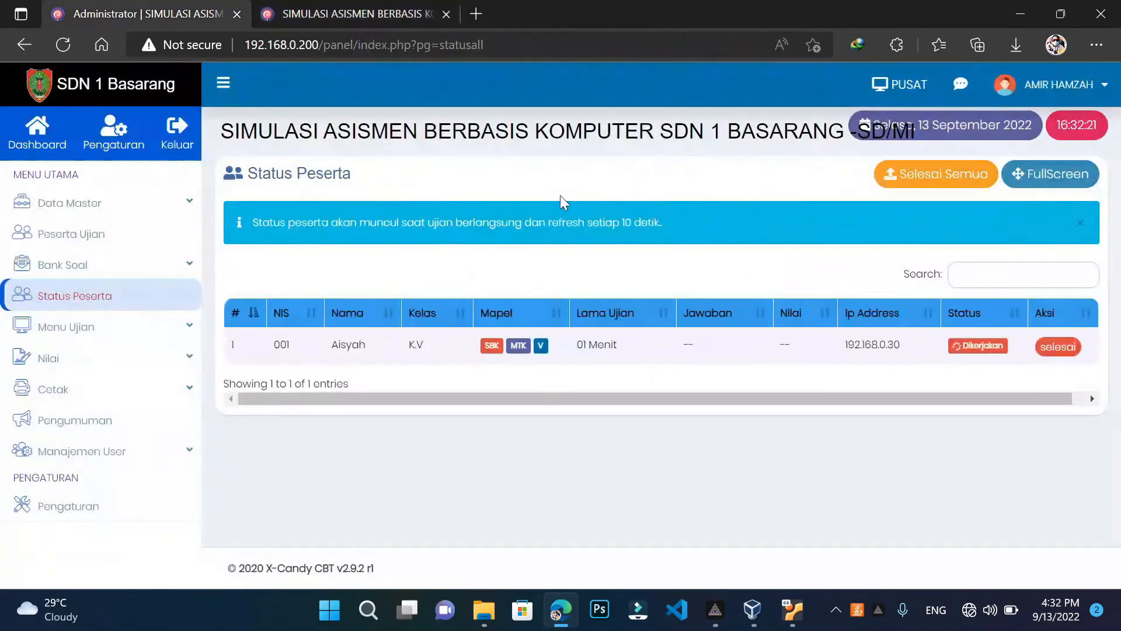
# Force-finish the student's exam from the admin side, then try TEST SELESAI and dismiss the unanswered-questions warning
pyautogui.click(1059, 350)
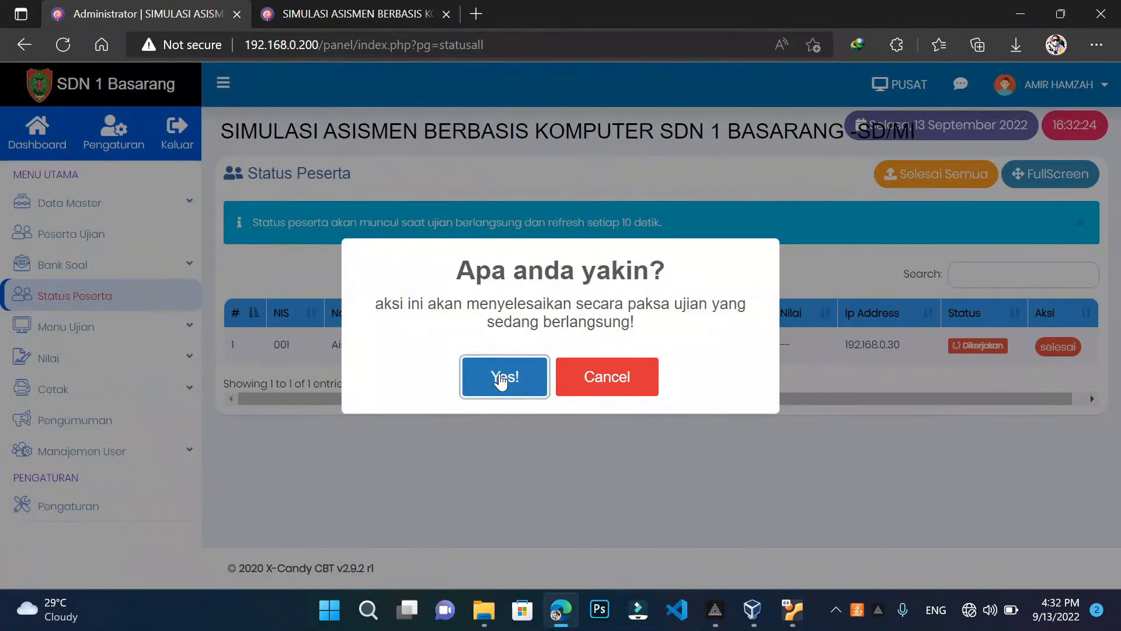
pyautogui.click(501, 380)
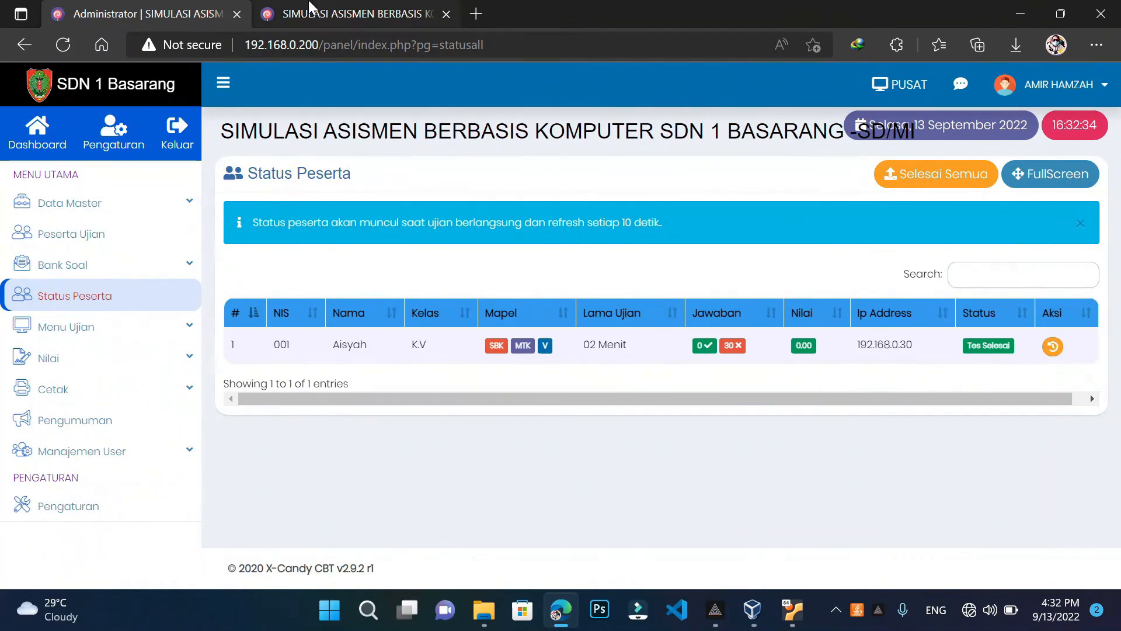
pyautogui.click(369, 16)
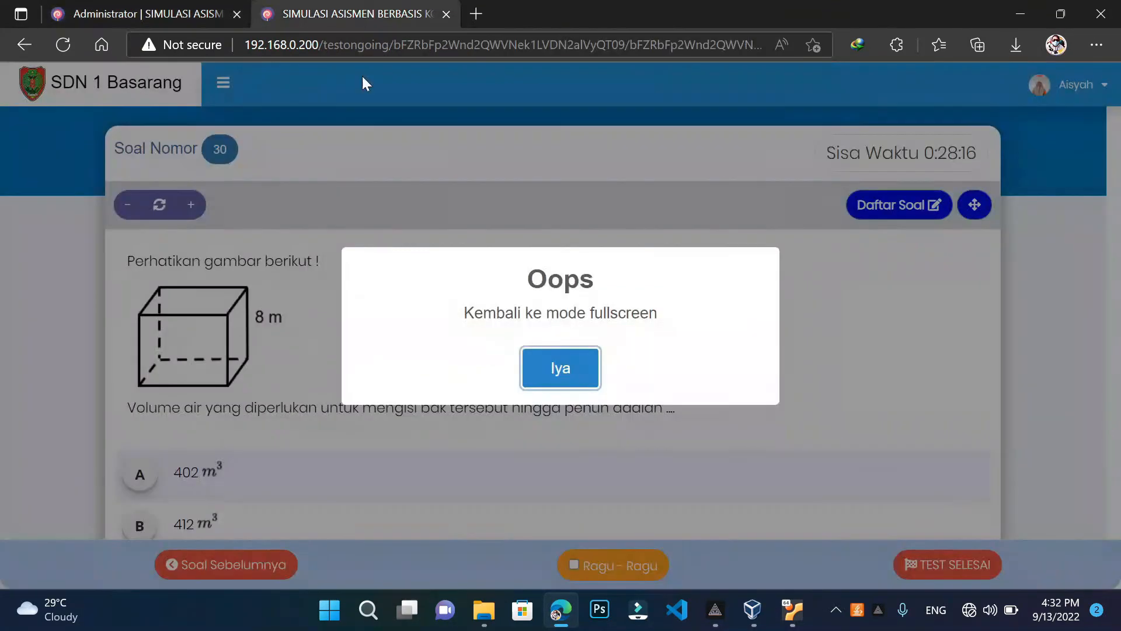
pyautogui.click(557, 366)
pyautogui.click(900, 606)
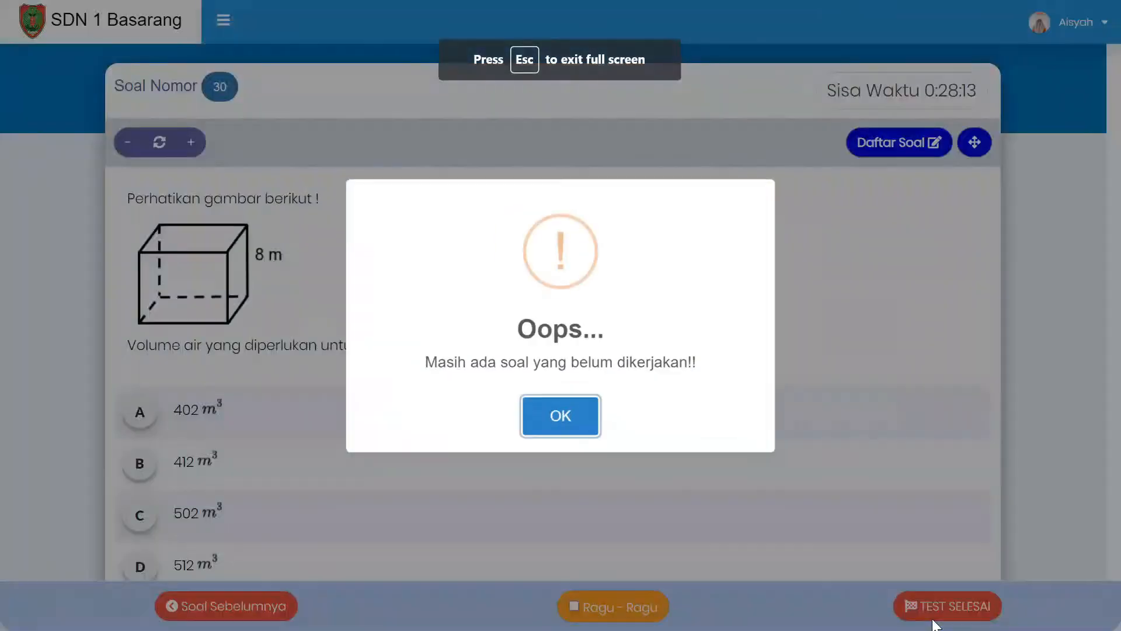
pyautogui.click(521, 407)
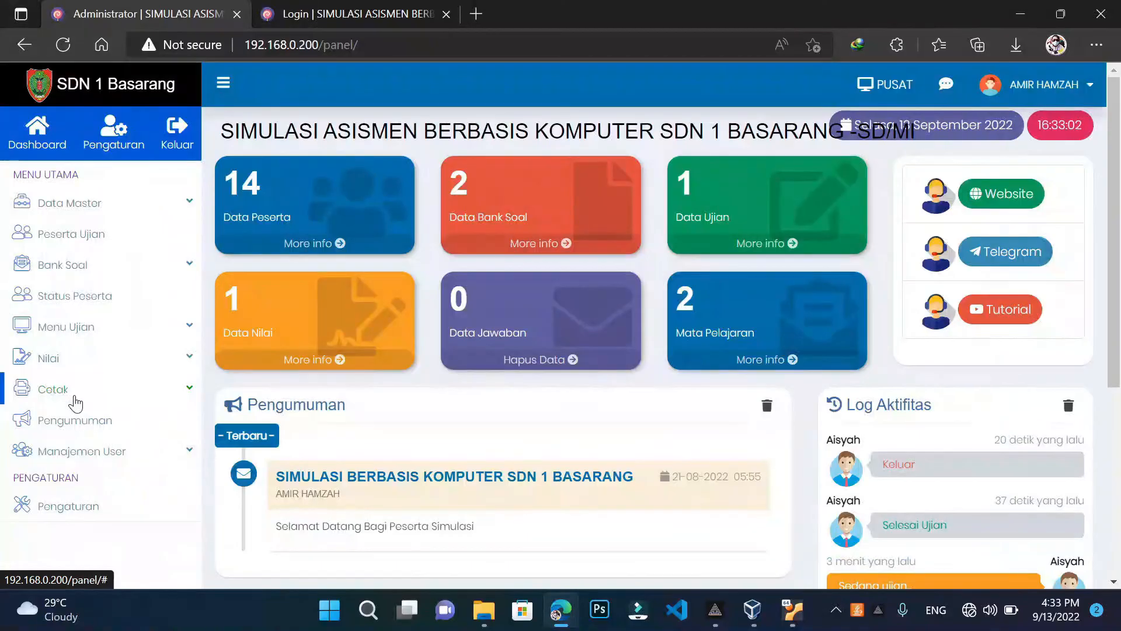
pyautogui.scroll(-3, 75, 403)
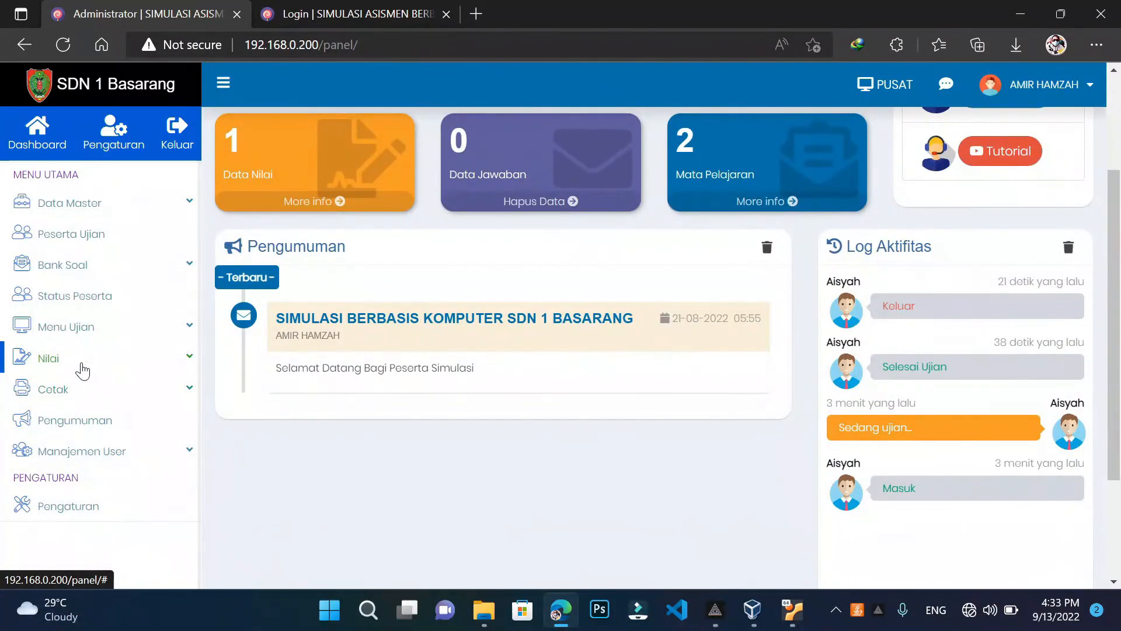
# Open Hasil Nilai and search the MTK - MTK scores for class K.V
pyautogui.click(83, 369)
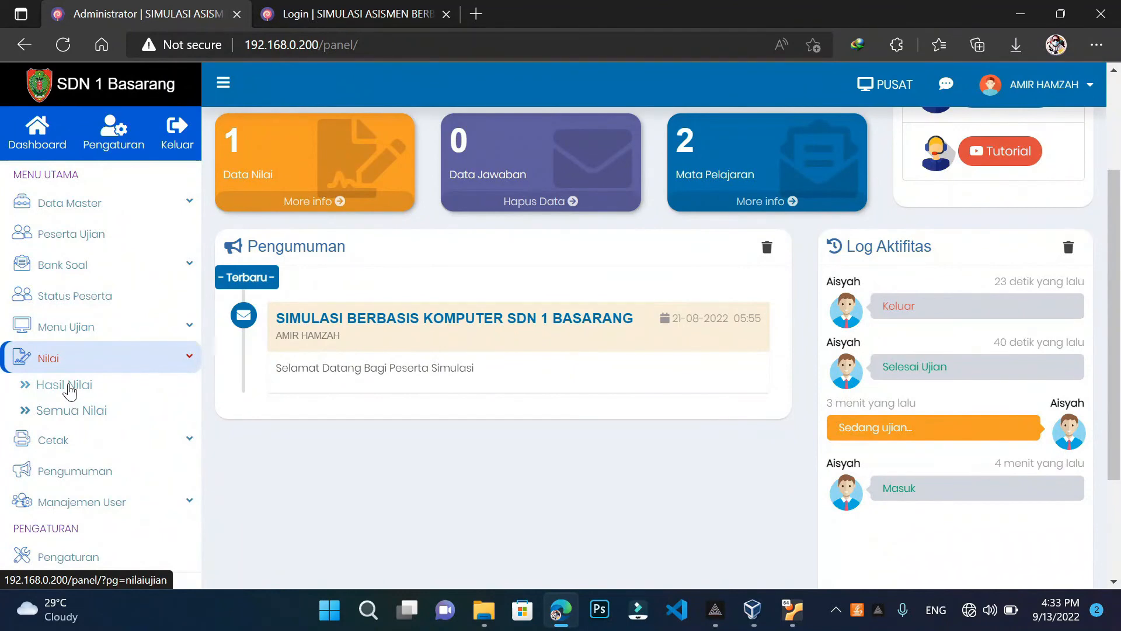
pyautogui.click(69, 386)
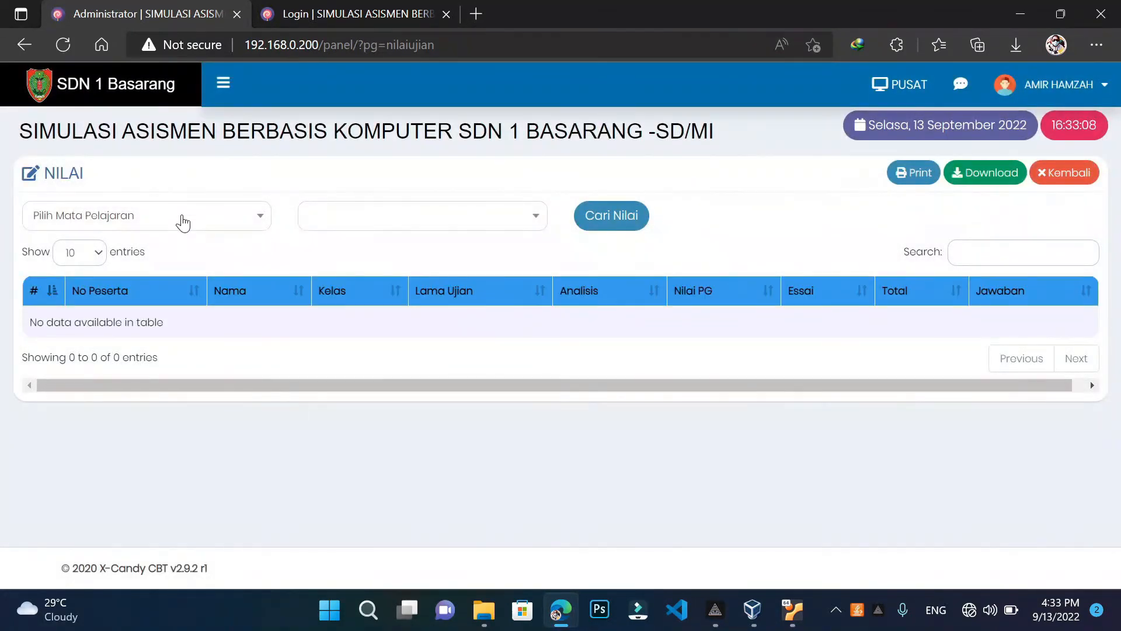
pyautogui.click(183, 222)
pyautogui.click(223, 83)
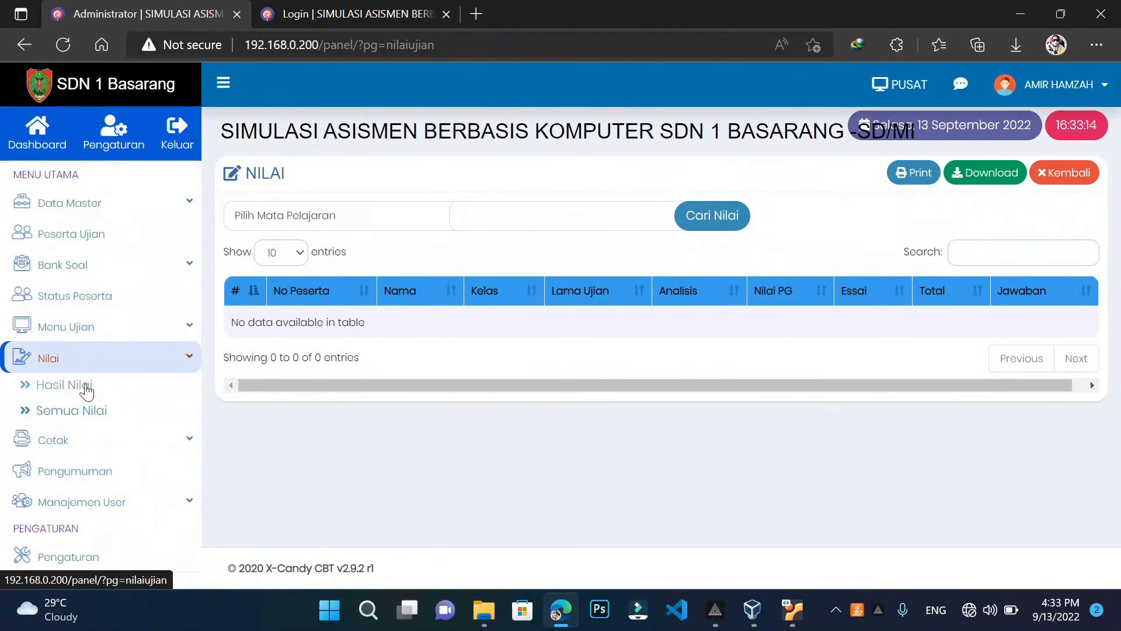
pyautogui.click(86, 389)
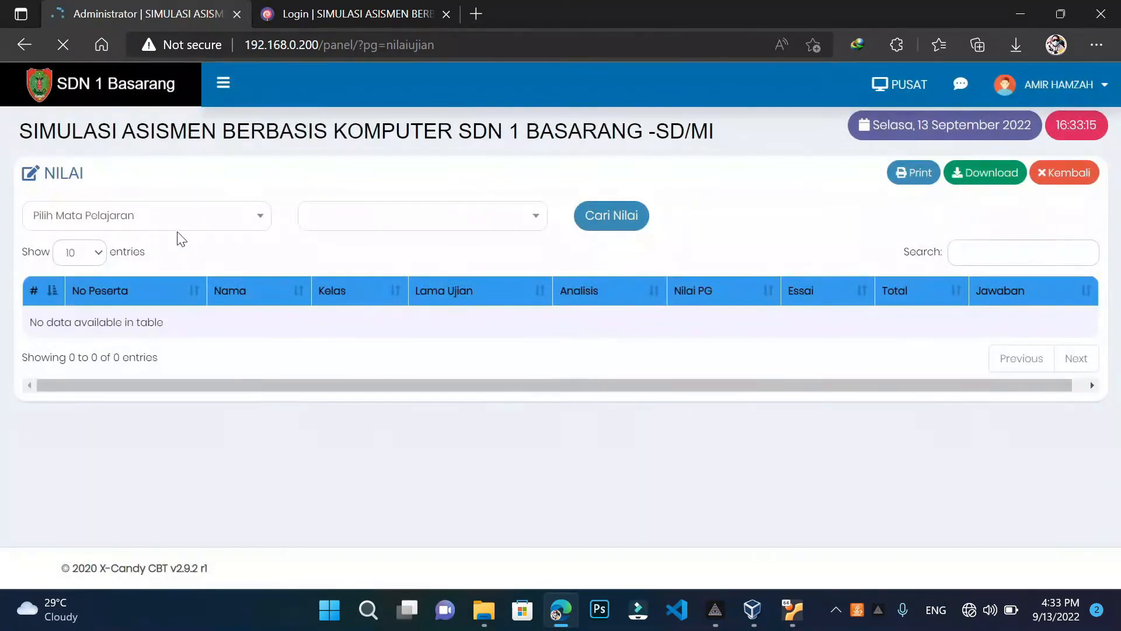
pyautogui.click(176, 226)
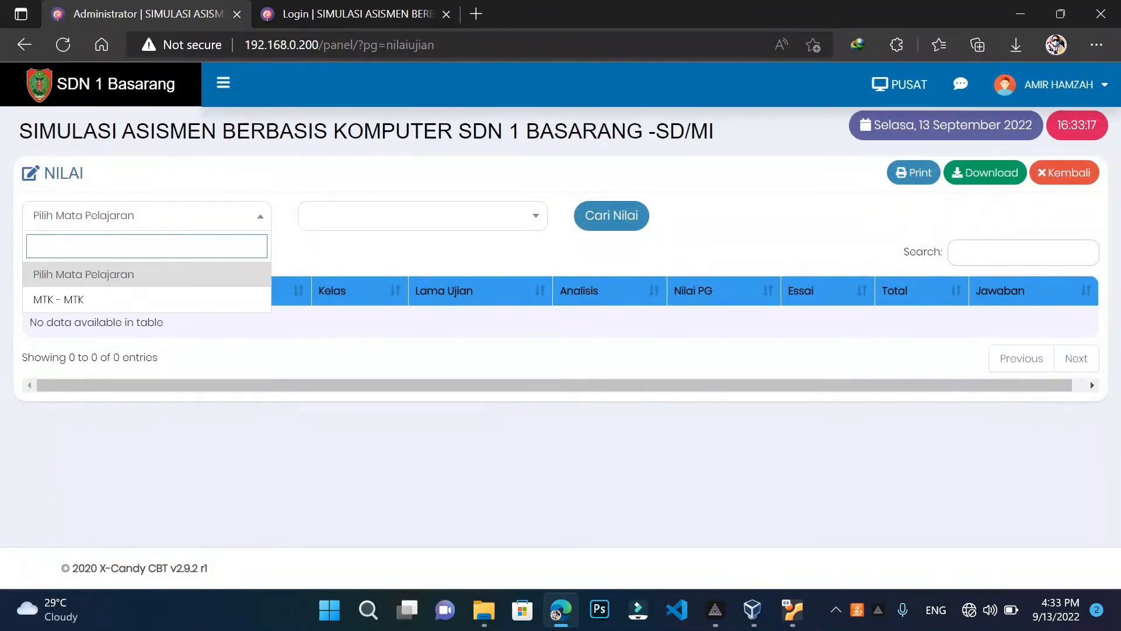
pyautogui.click(115, 308)
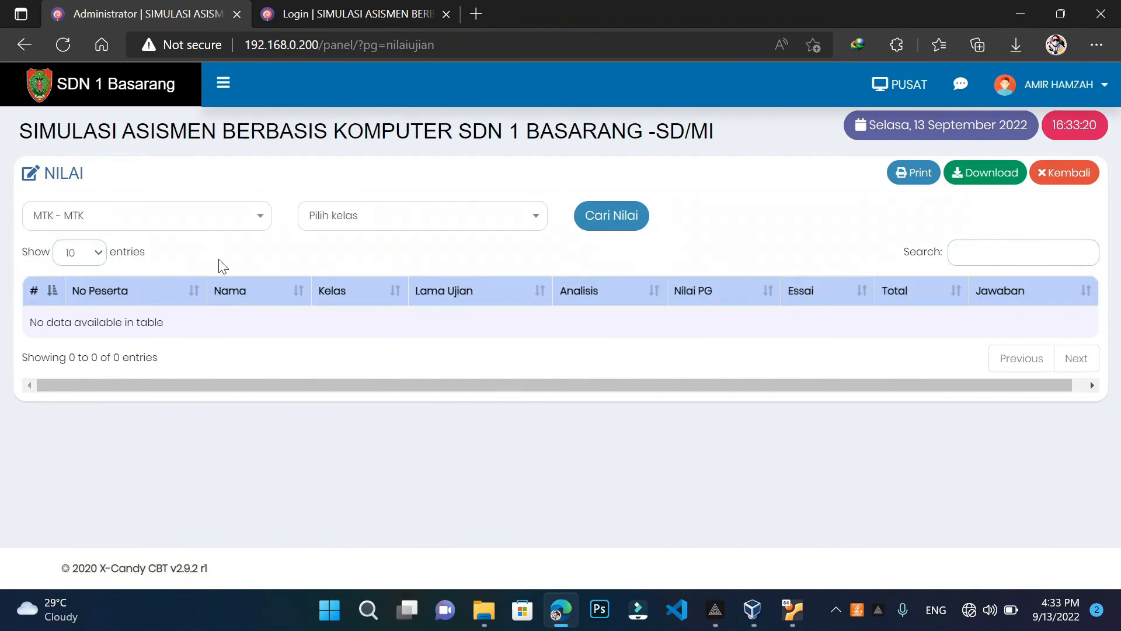
pyautogui.click(411, 219)
pyautogui.click(362, 299)
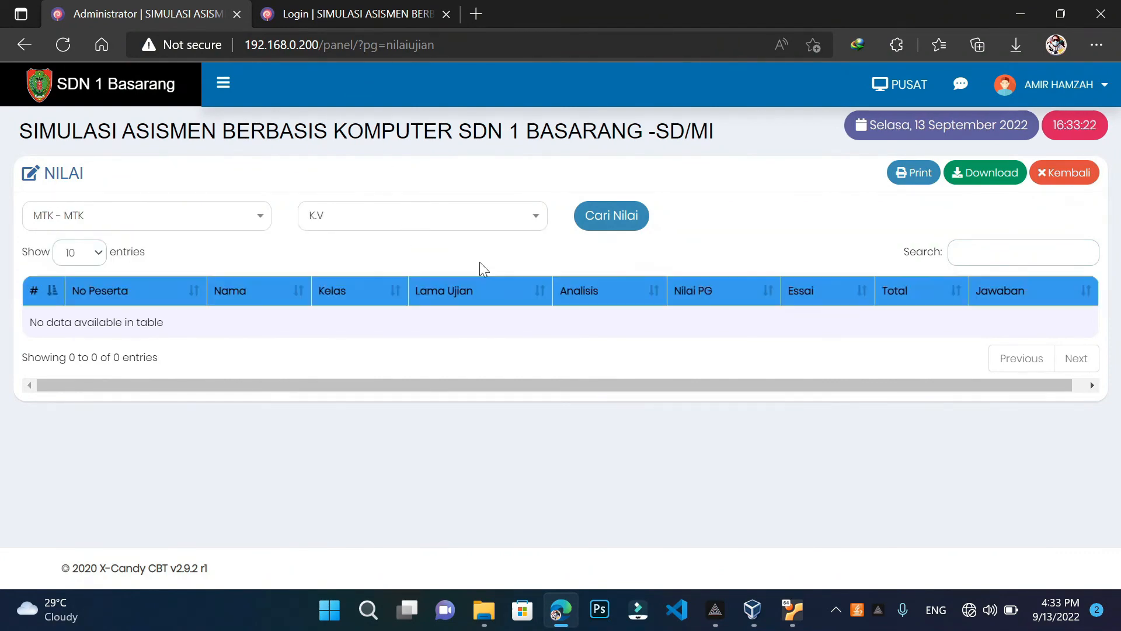
pyautogui.click(595, 216)
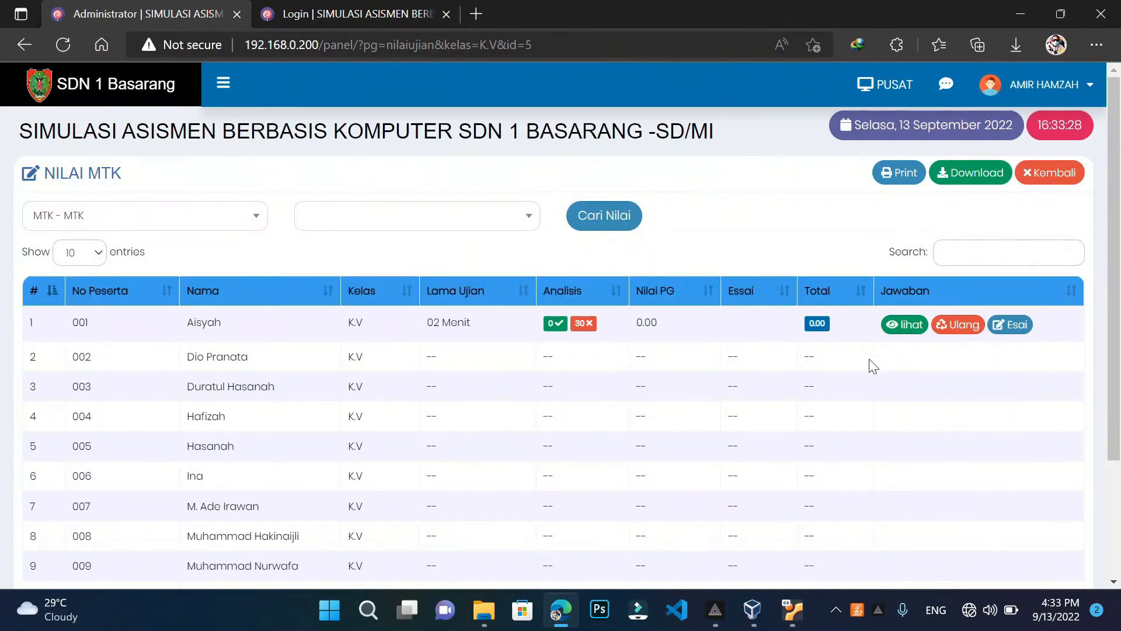
pyautogui.click(906, 325)
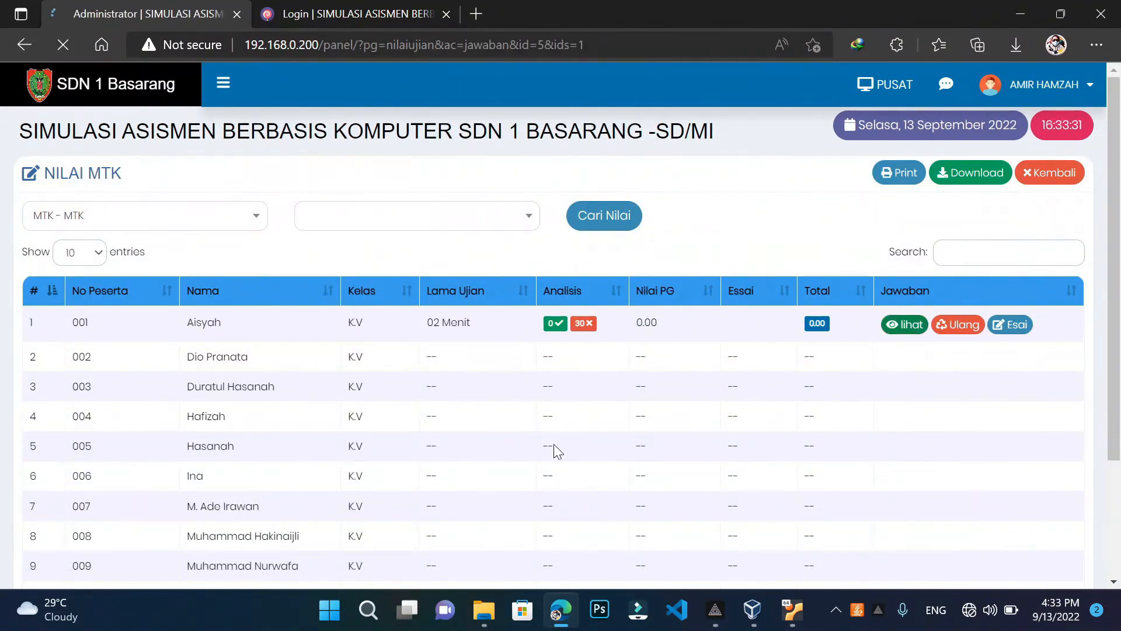
pyautogui.scroll(-6, 712, 443)
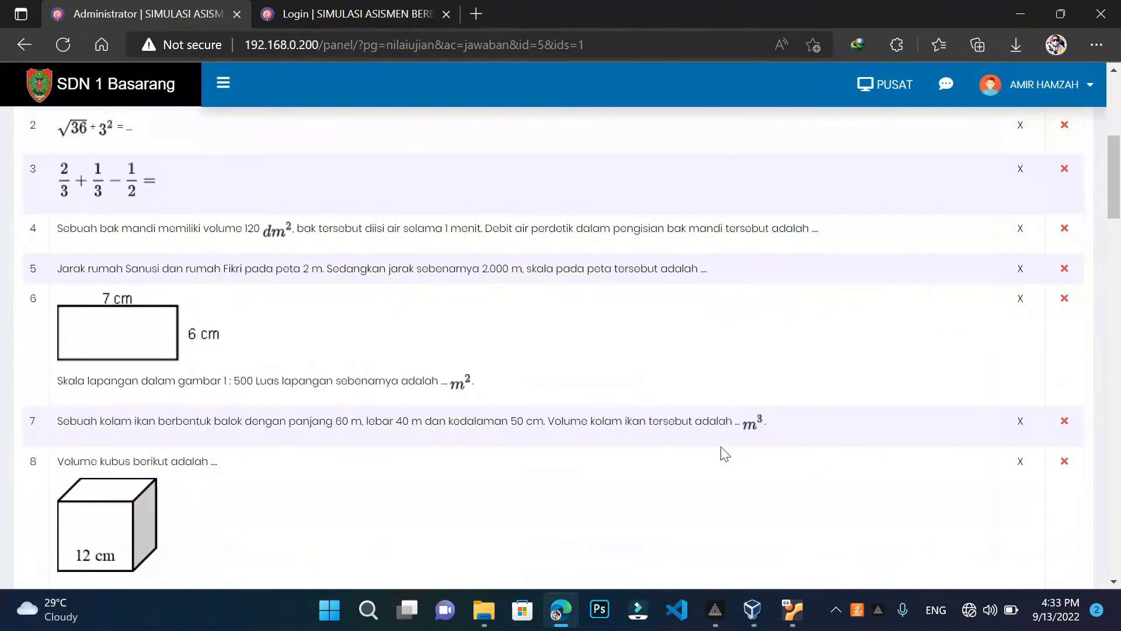
pyautogui.scroll(-8, 721, 454)
pyautogui.scroll(20, 721, 453)
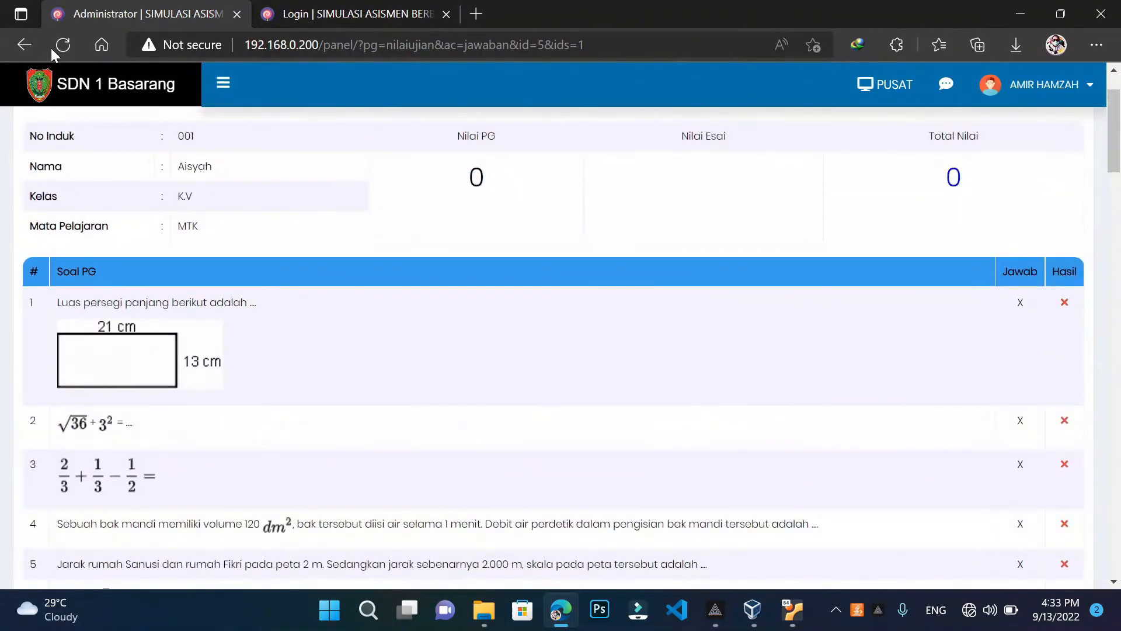
pyautogui.click(21, 38)
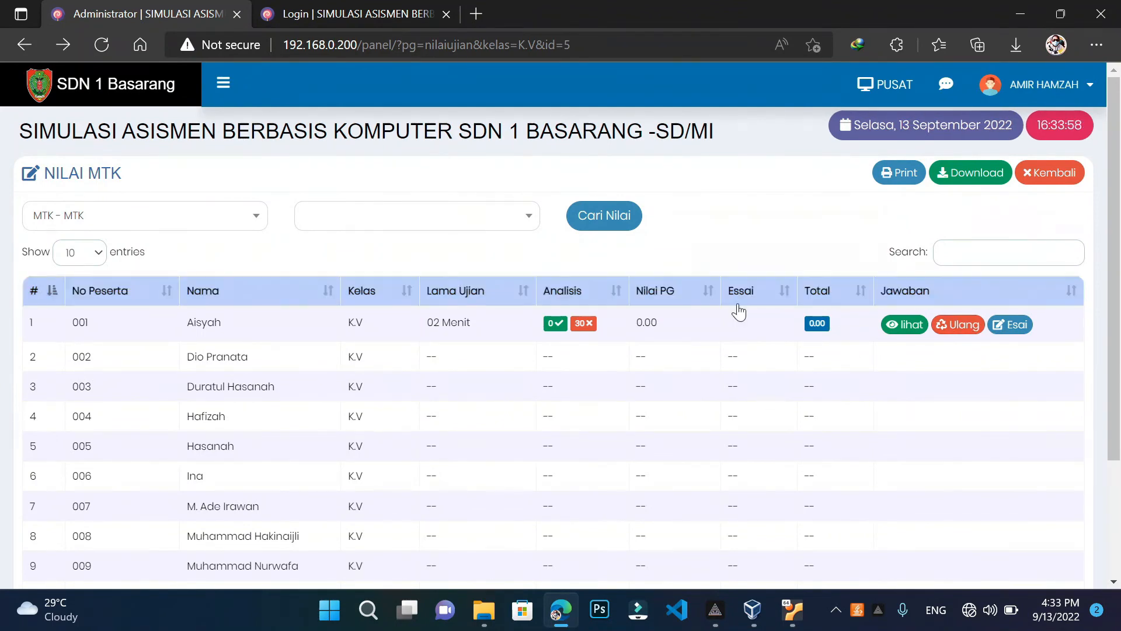
# View class K.V's recap under Semua Nilai: 0 correct, 30 wrong, score 0
pyautogui.click(223, 83)
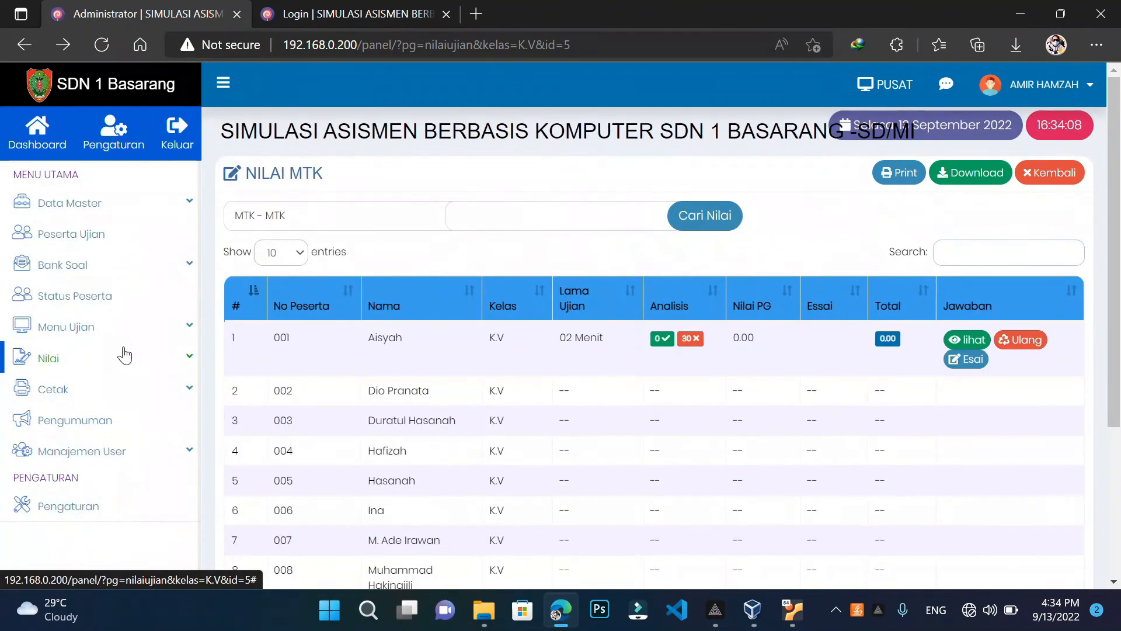
pyautogui.click(124, 355)
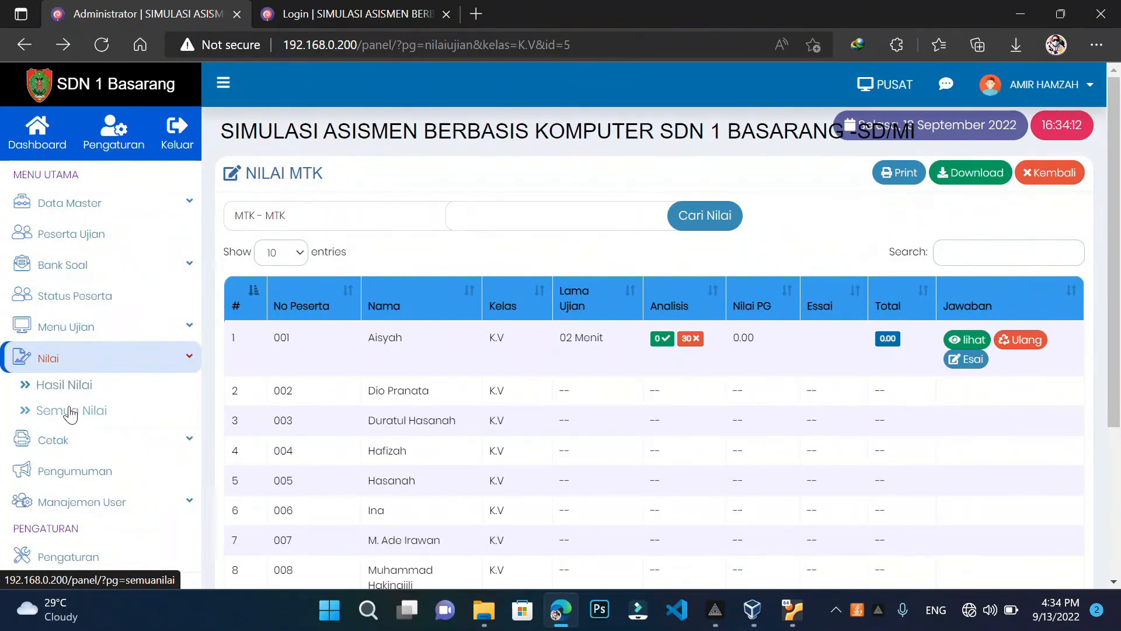
pyautogui.click(71, 413)
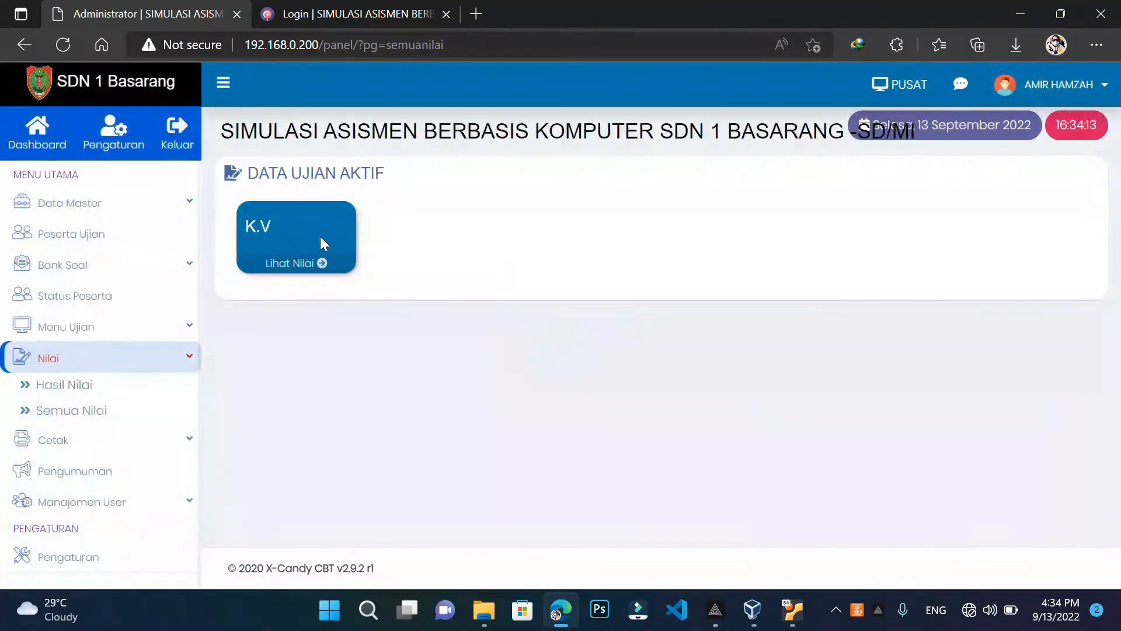
pyautogui.click(299, 270)
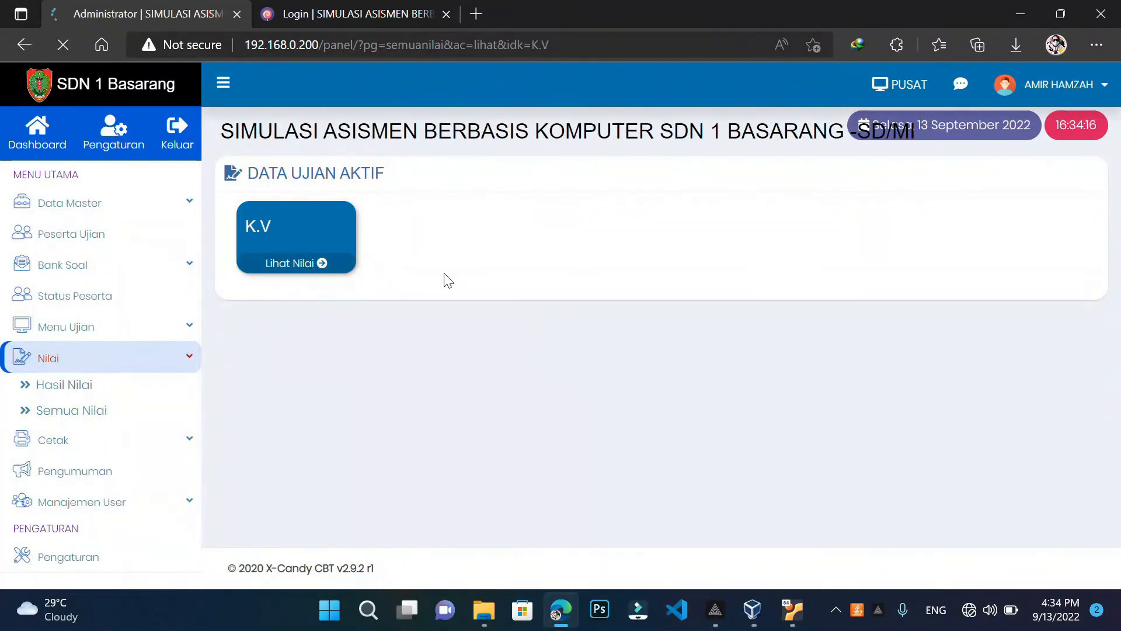
pyautogui.scroll(-3, 787, 298)
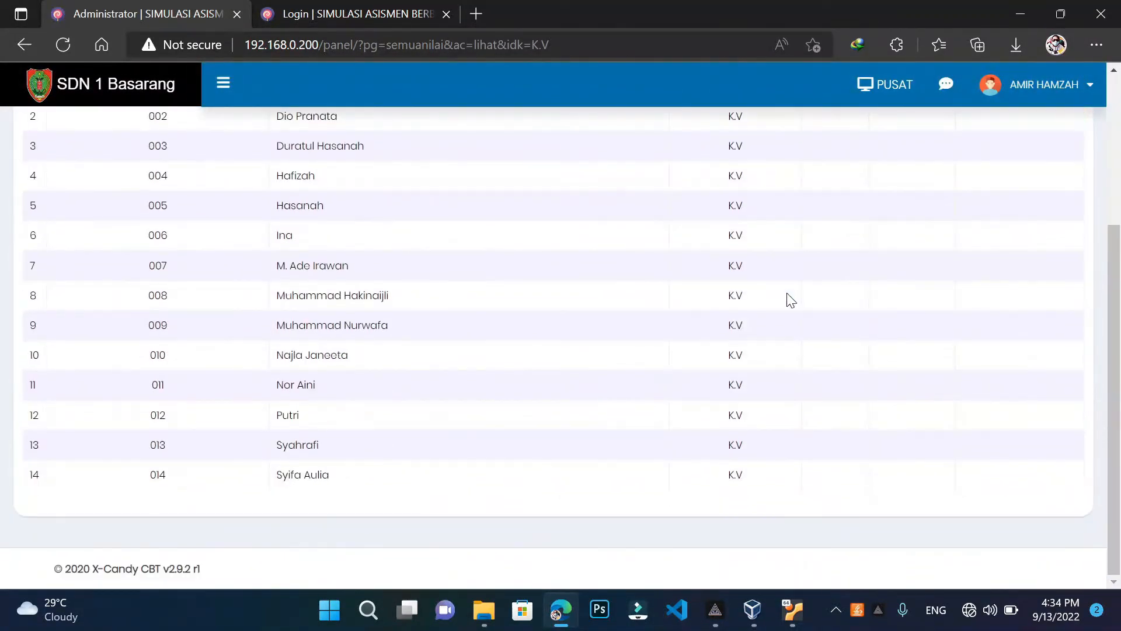
pyautogui.scroll(3, 787, 300)
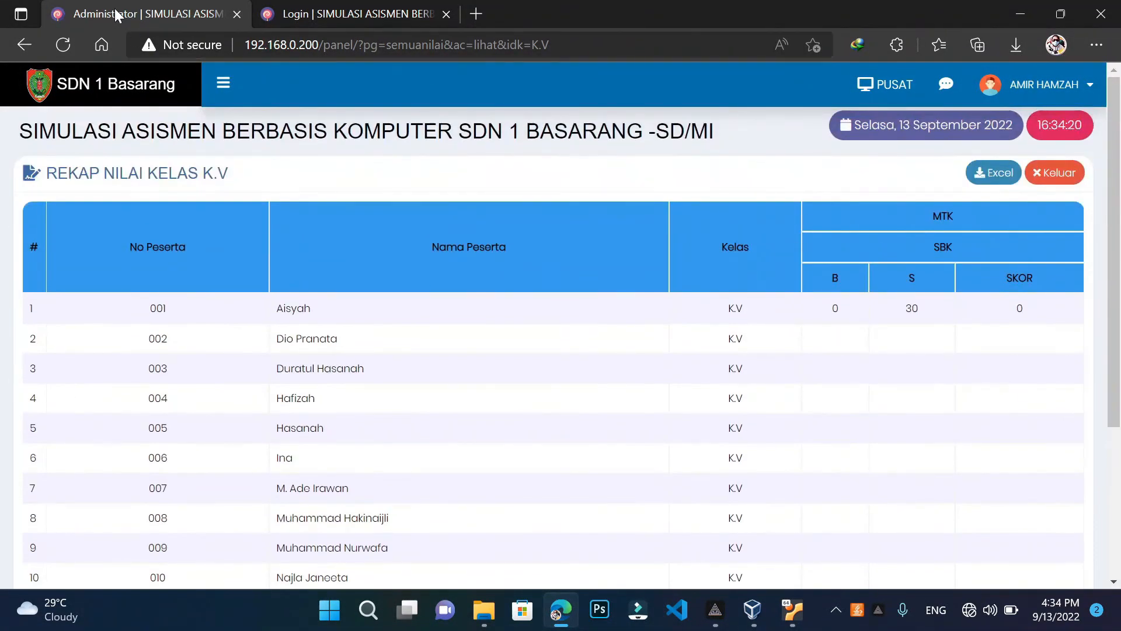
# Go back to an empty Nilai > Hasil Nilai search page
pyautogui.click(222, 86)
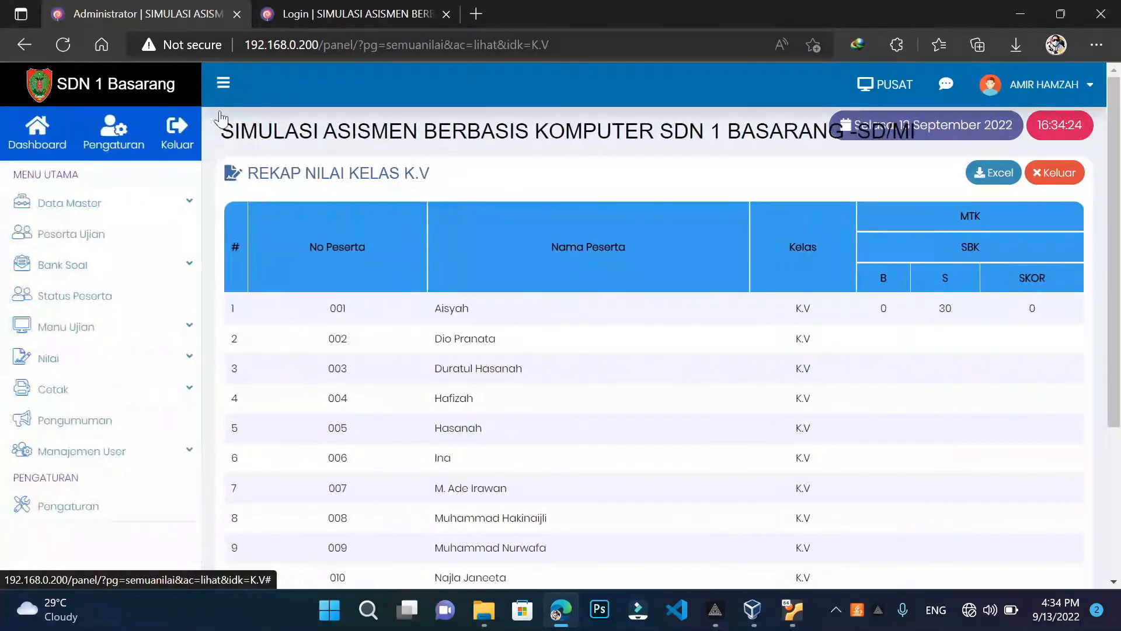
pyautogui.click(66, 368)
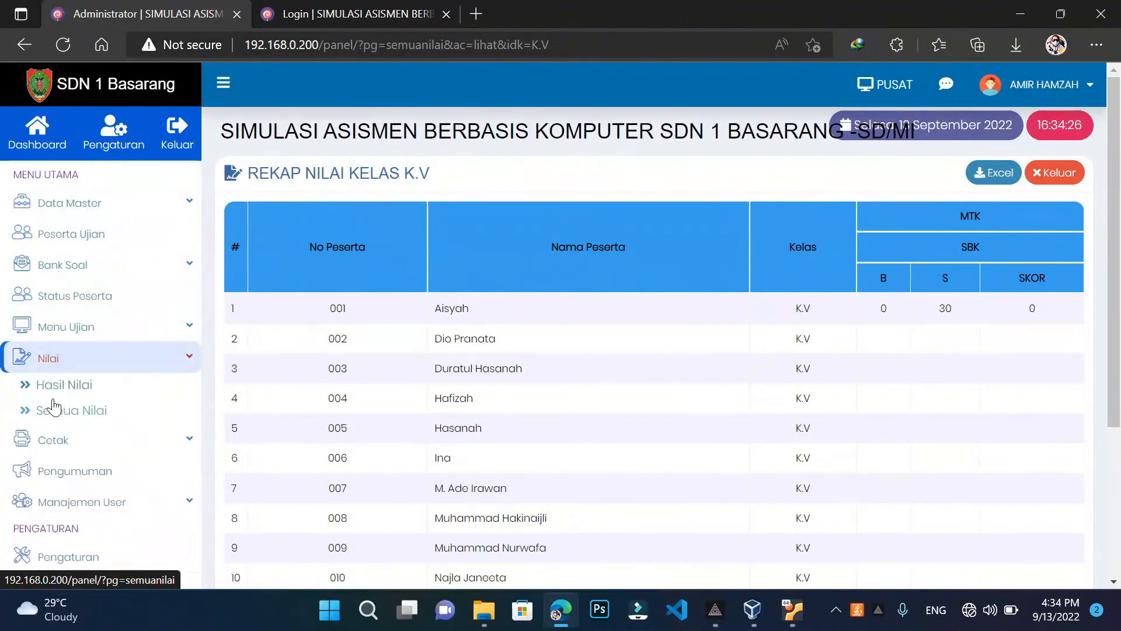
pyautogui.click(56, 393)
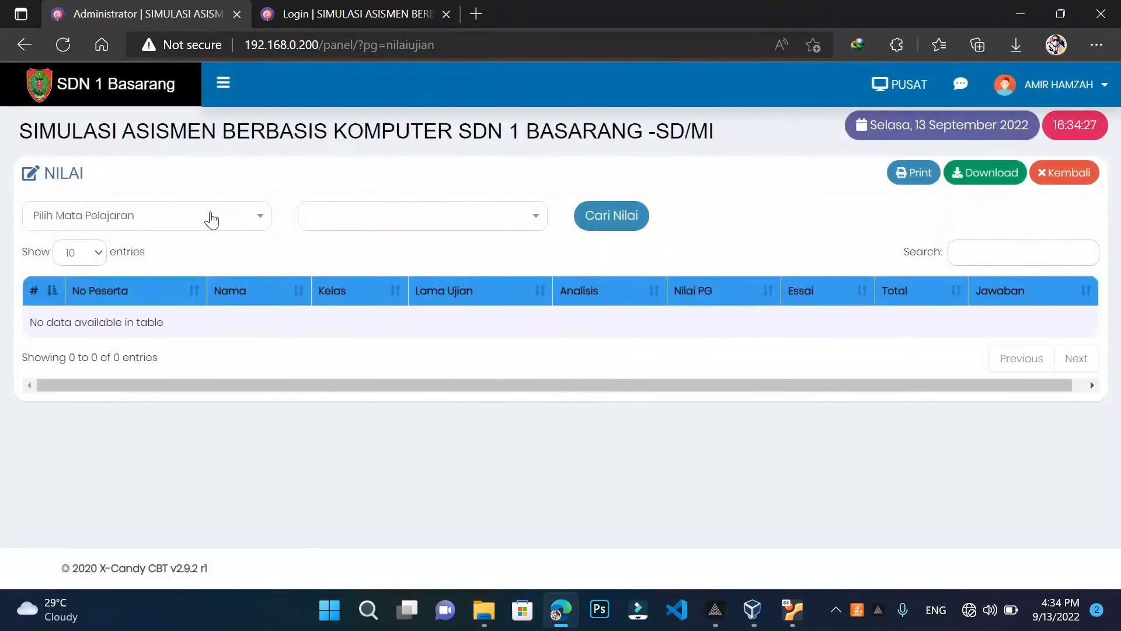
# Load the MTK - MTK scores for class K.V and send the report to Print
pyautogui.click(210, 217)
pyautogui.click(140, 298)
pyautogui.click(354, 224)
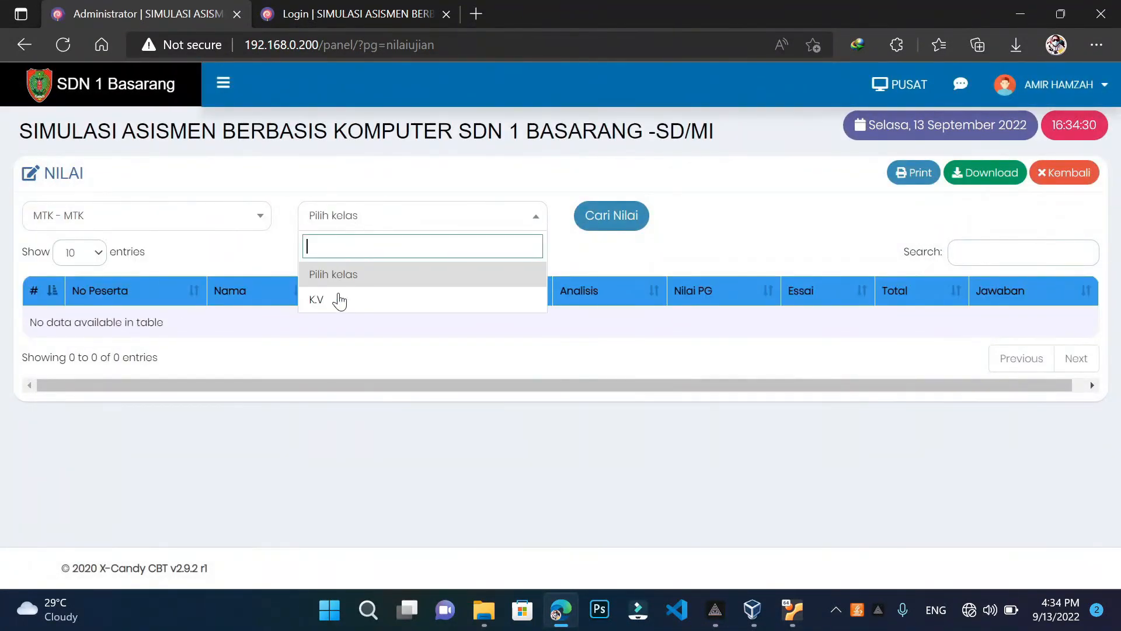
pyautogui.click(342, 302)
pyautogui.click(630, 216)
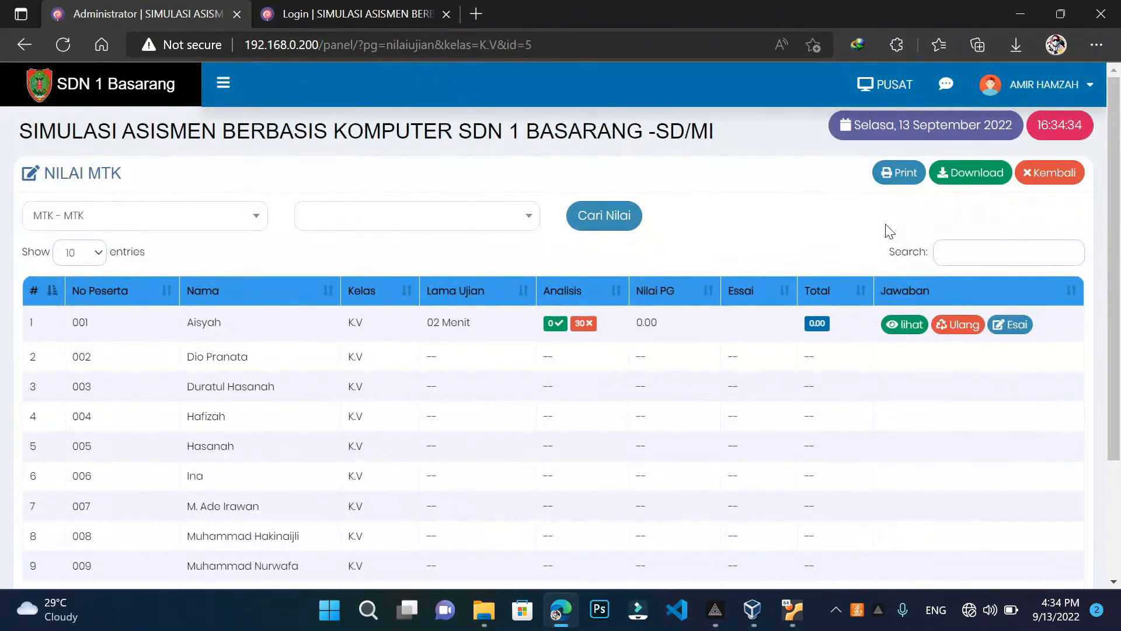
pyautogui.click(899, 181)
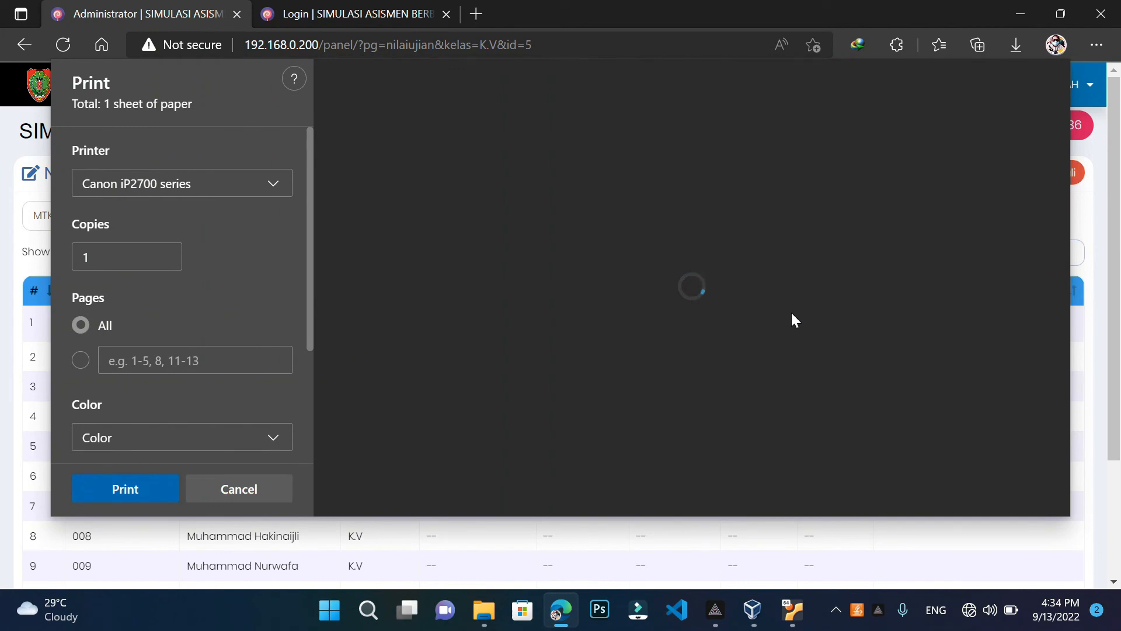
# Scroll up and down through the print preview of the MATEMATIKA K.V score report
pyautogui.scroll(-5, 703, 287)
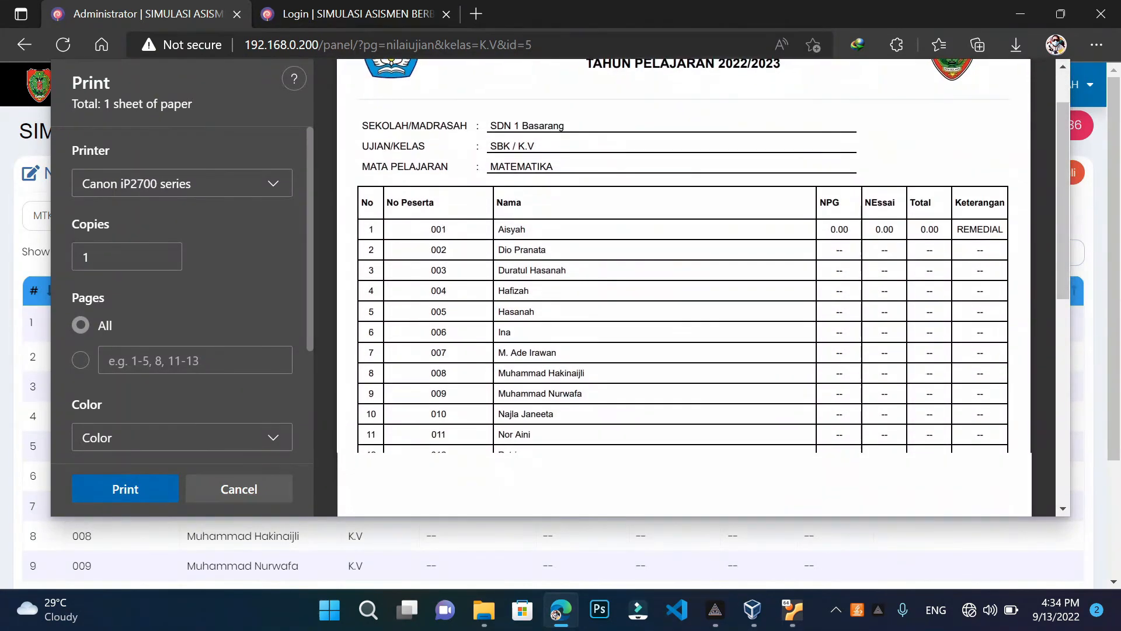
pyautogui.scroll(5, 703, 287)
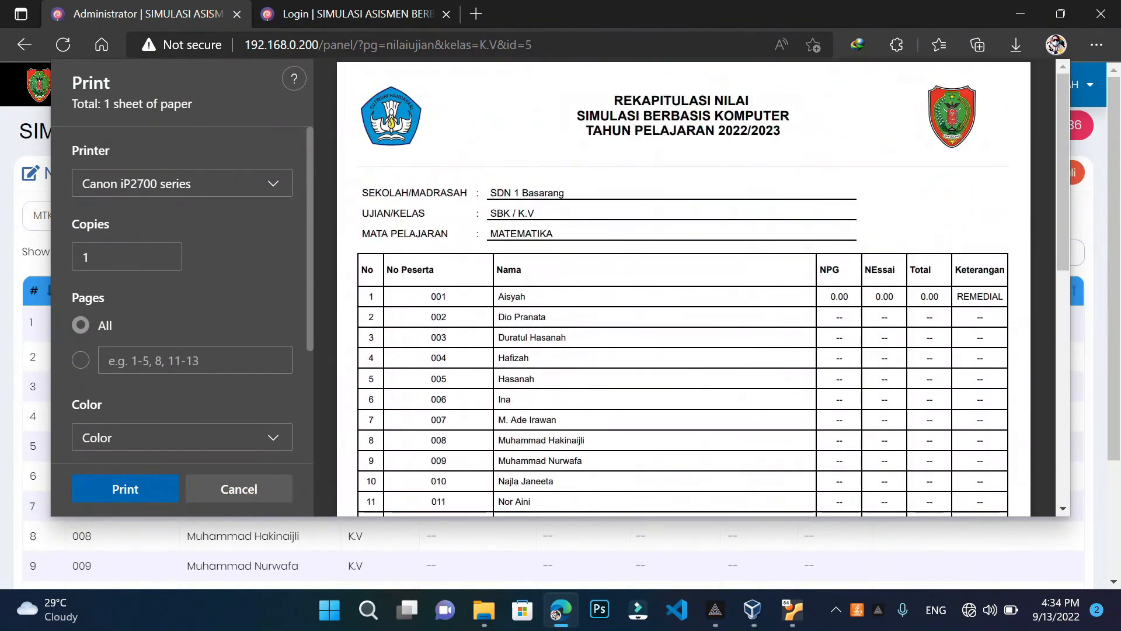
pyautogui.scroll(-3, 704, 288)
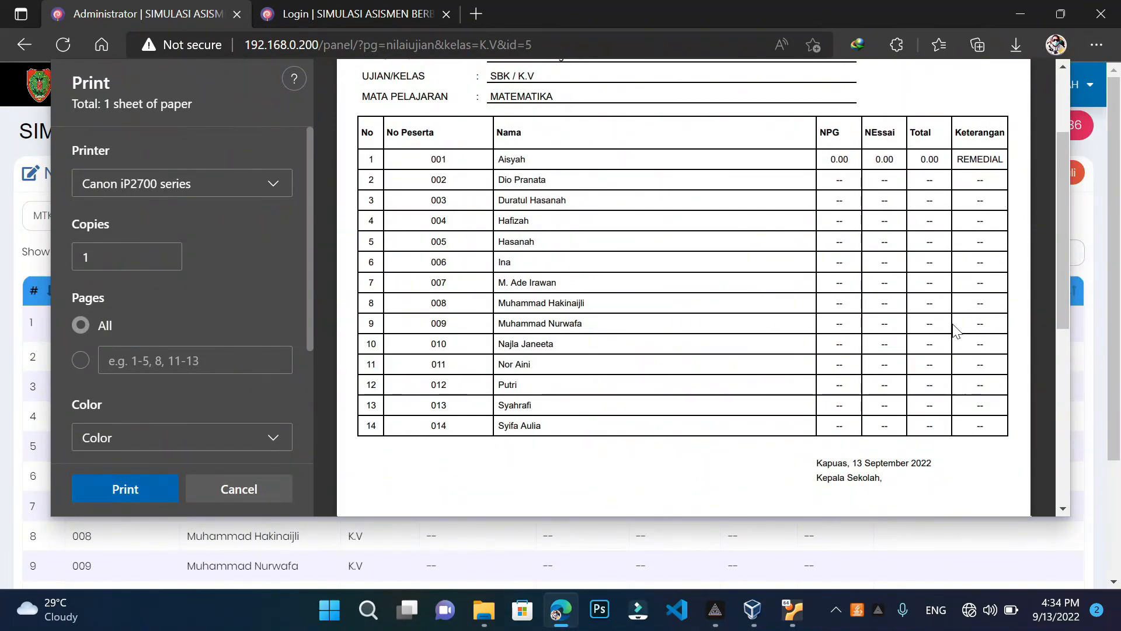
pyautogui.scroll(-3, 683, 286)
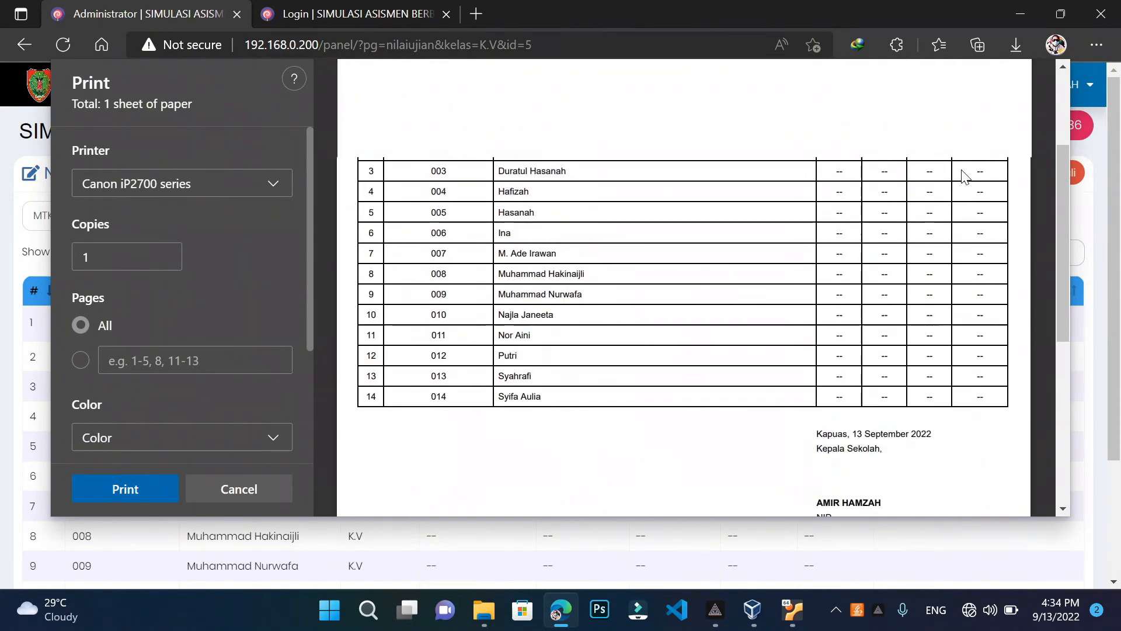
pyautogui.scroll(5, 683, 286)
pyautogui.scroll(-3, 683, 287)
pyautogui.scroll(2, 973, 243)
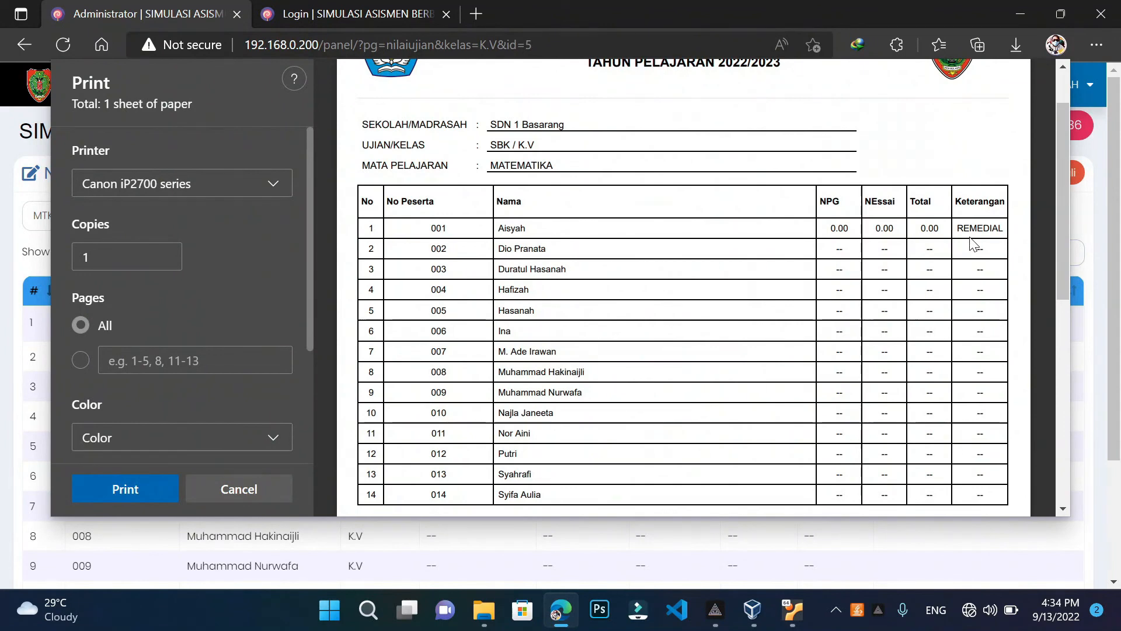
pyautogui.scroll(-5, 972, 244)
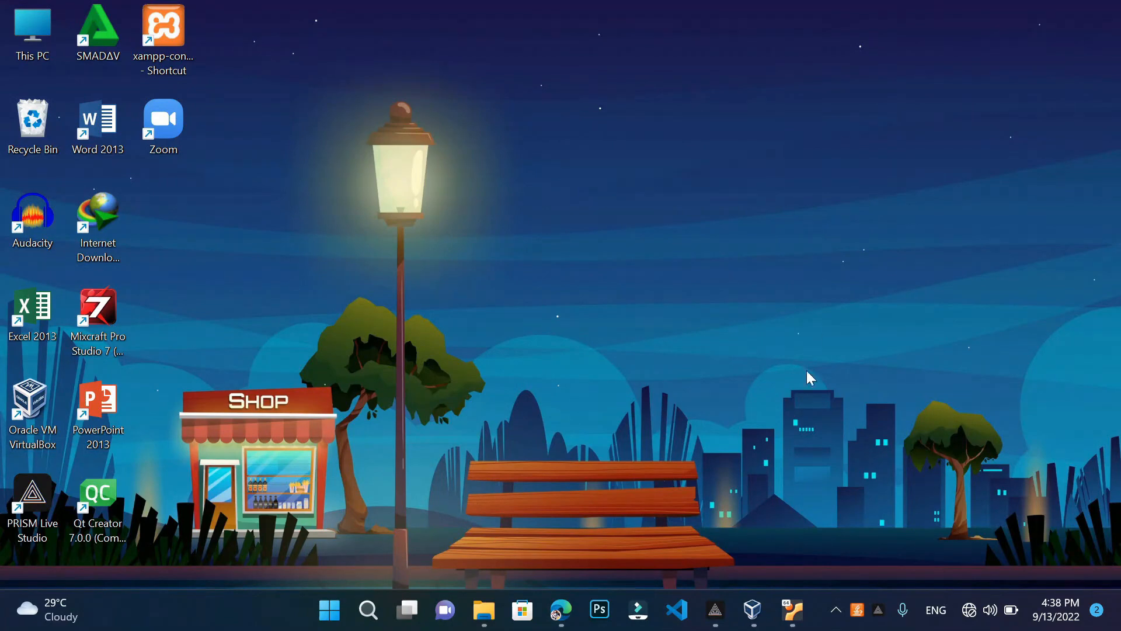
# Close the exam Login and Administrator tabs in Edge, then quit the browser
pyautogui.click(560, 610)
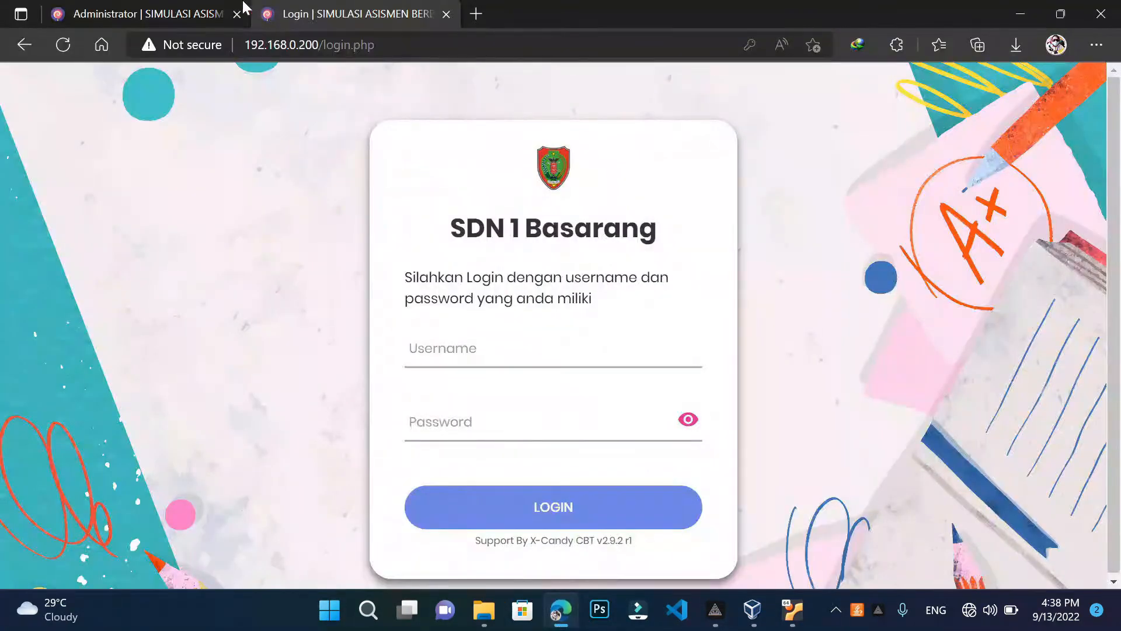
pyautogui.click(447, 14)
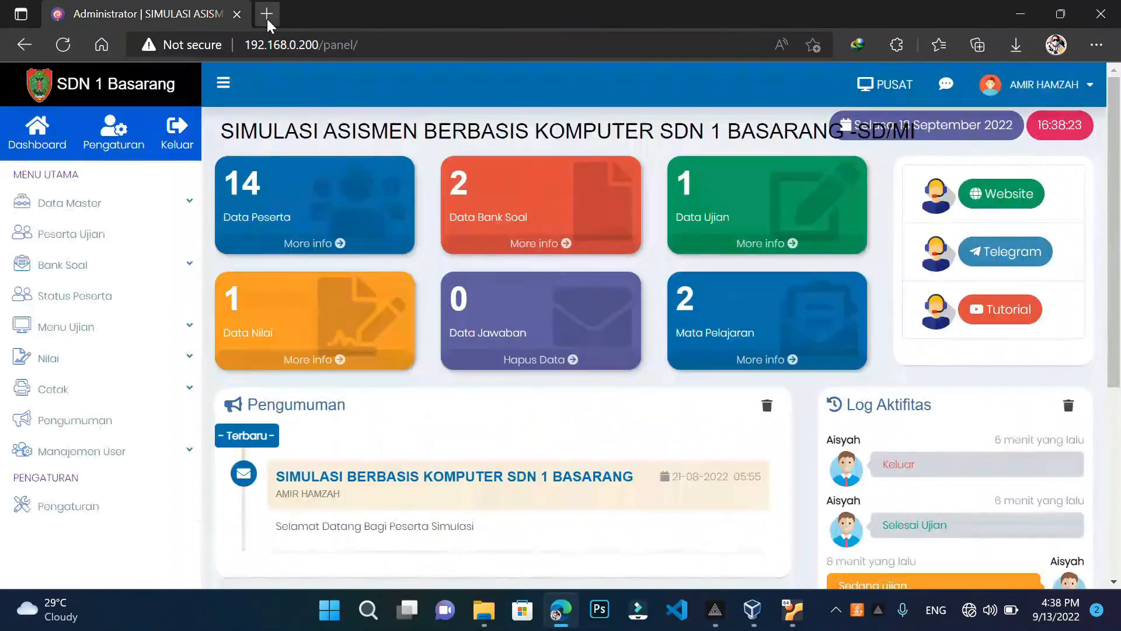
pyautogui.click(267, 18)
pyautogui.click(238, 15)
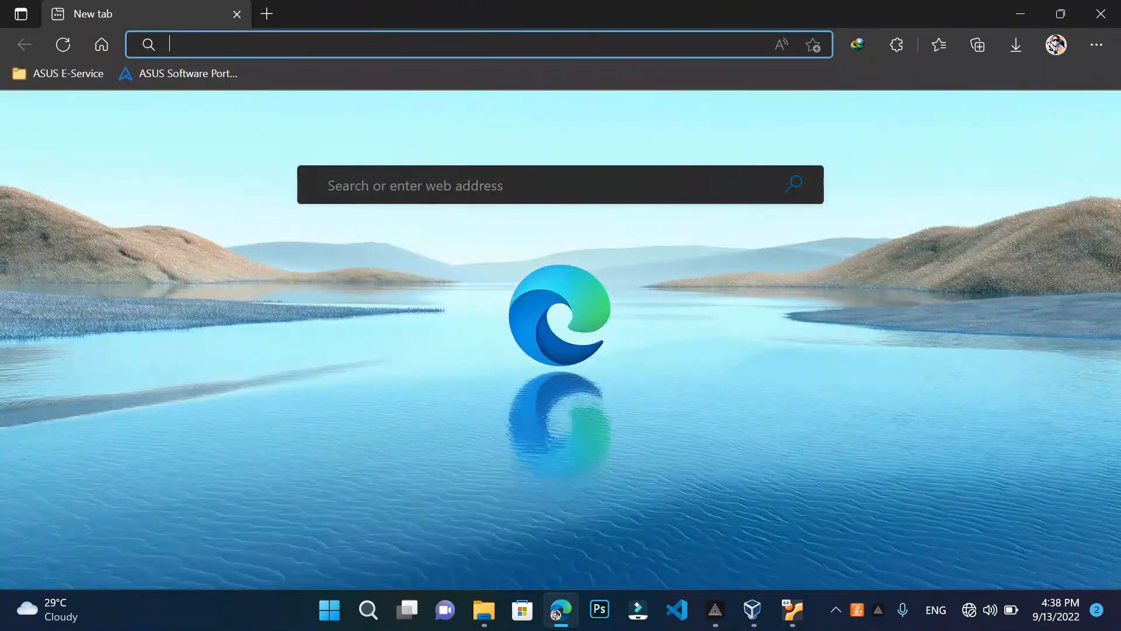
pyautogui.click(1101, 14)
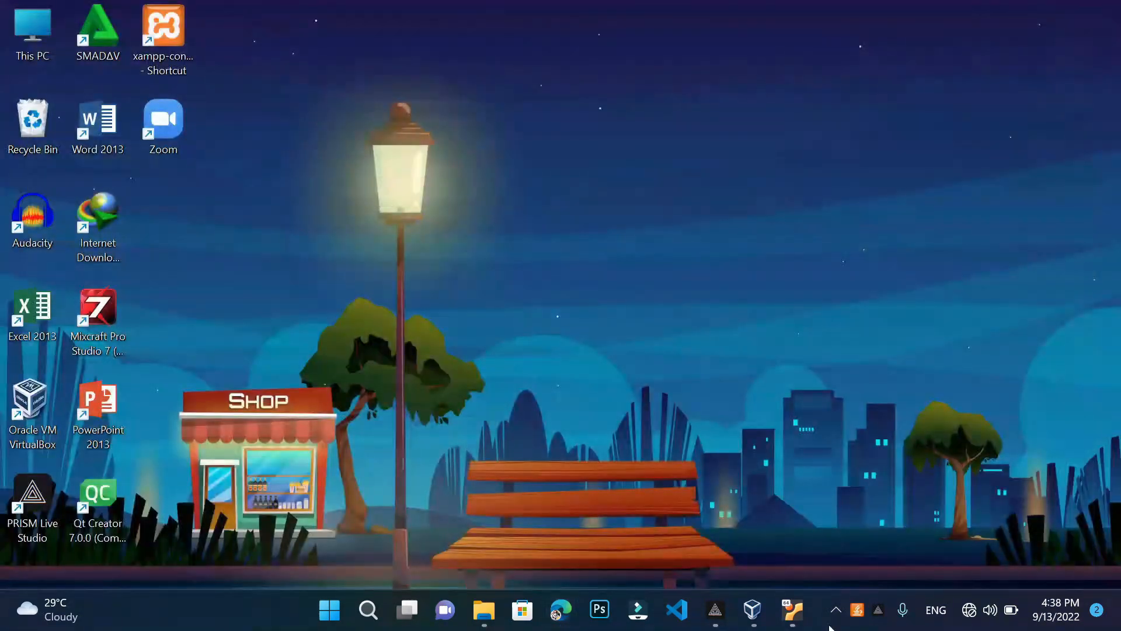
# Power off the running Server virtual machine with Machine > ACPI Shutdown
pyautogui.click(793, 610)
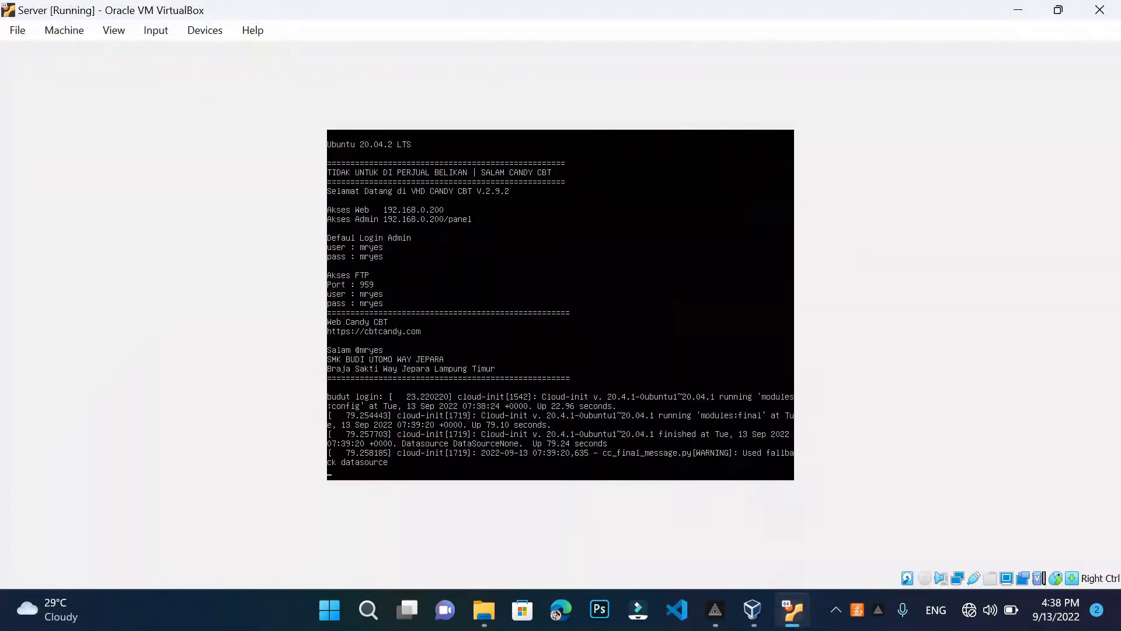
pyautogui.click(68, 30)
pyautogui.moveTo(114, 31)
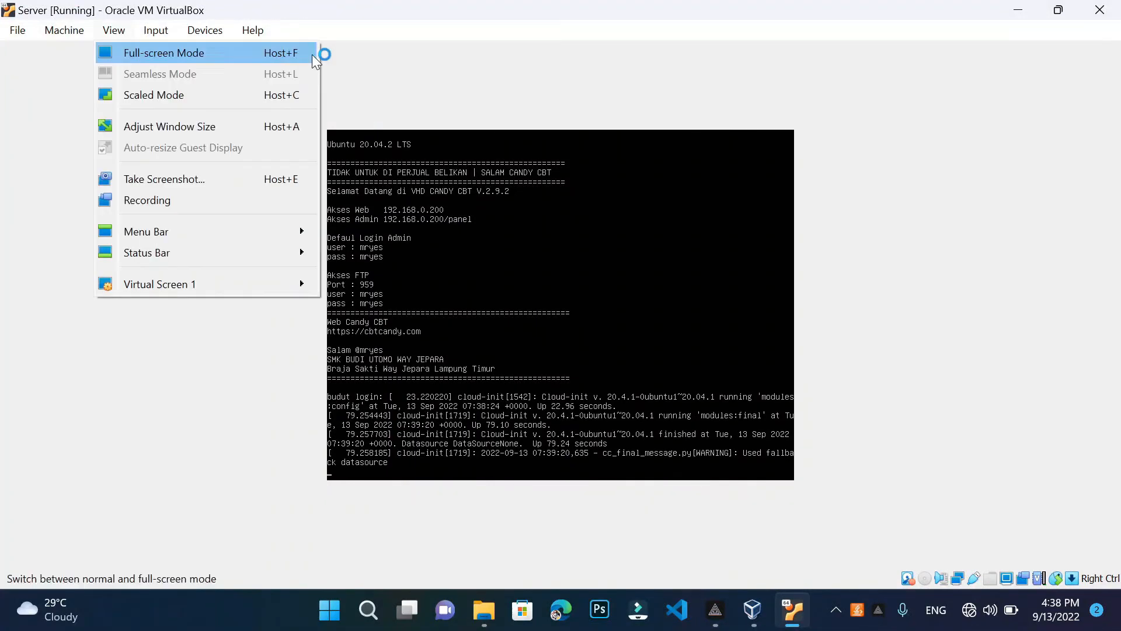
pyautogui.click(393, 89)
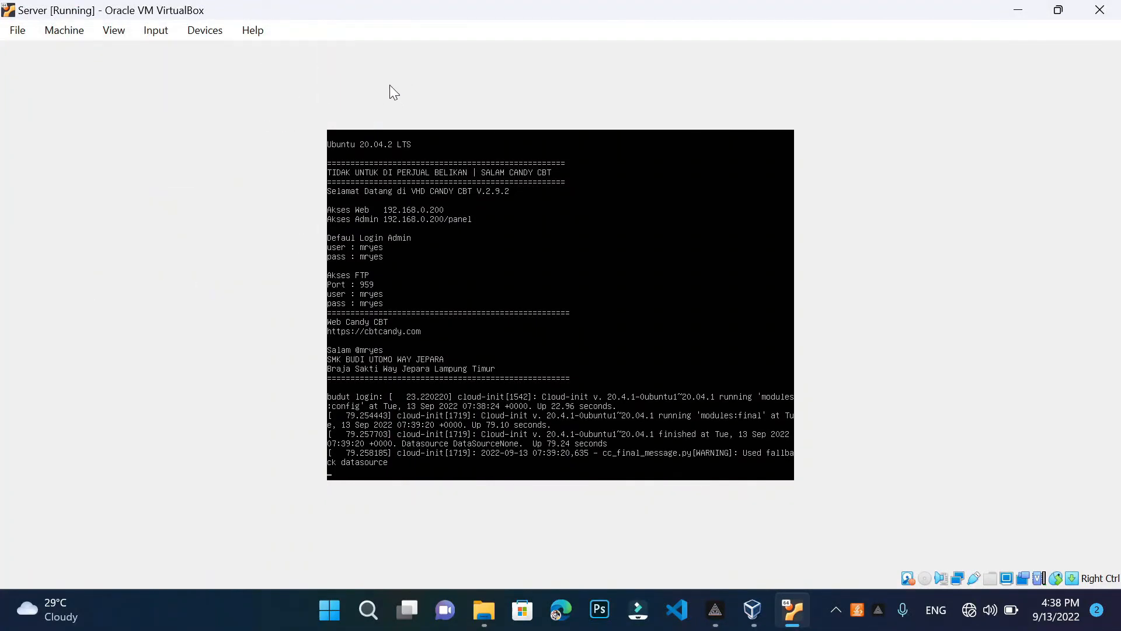
pyautogui.click(78, 34)
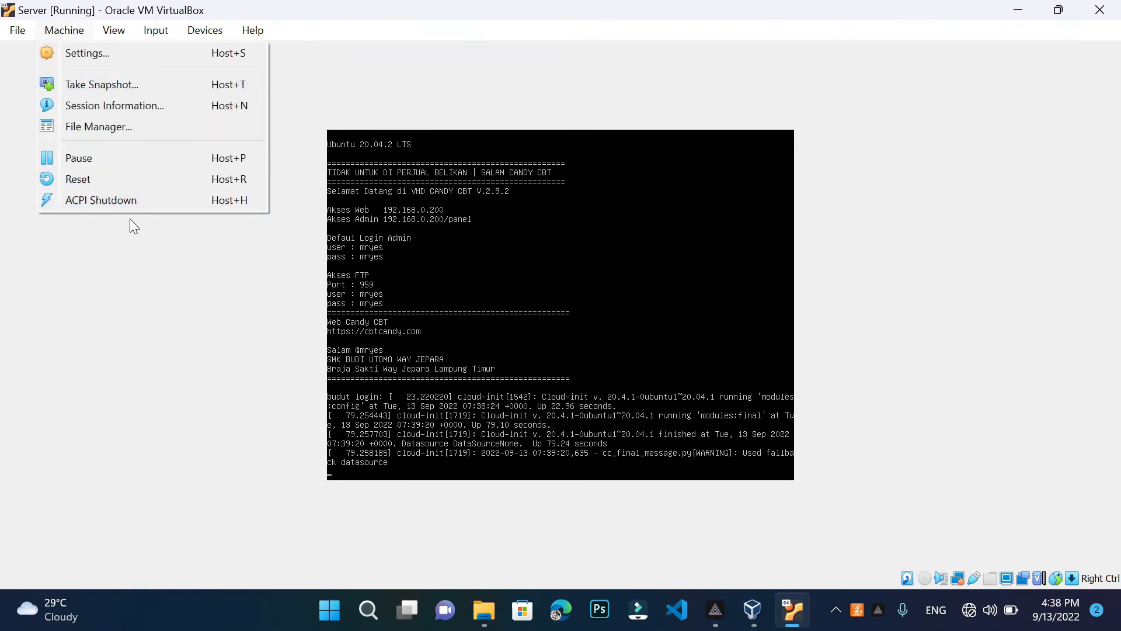
pyautogui.click(166, 199)
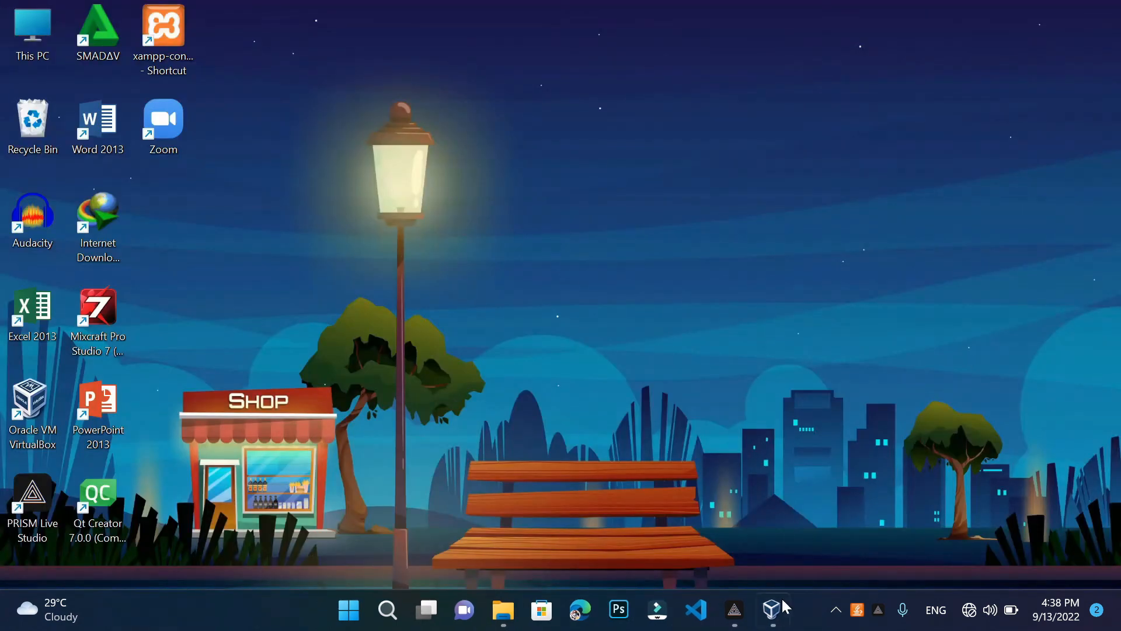
pyautogui.moveTo(778, 611)
pyautogui.click(387, 617)
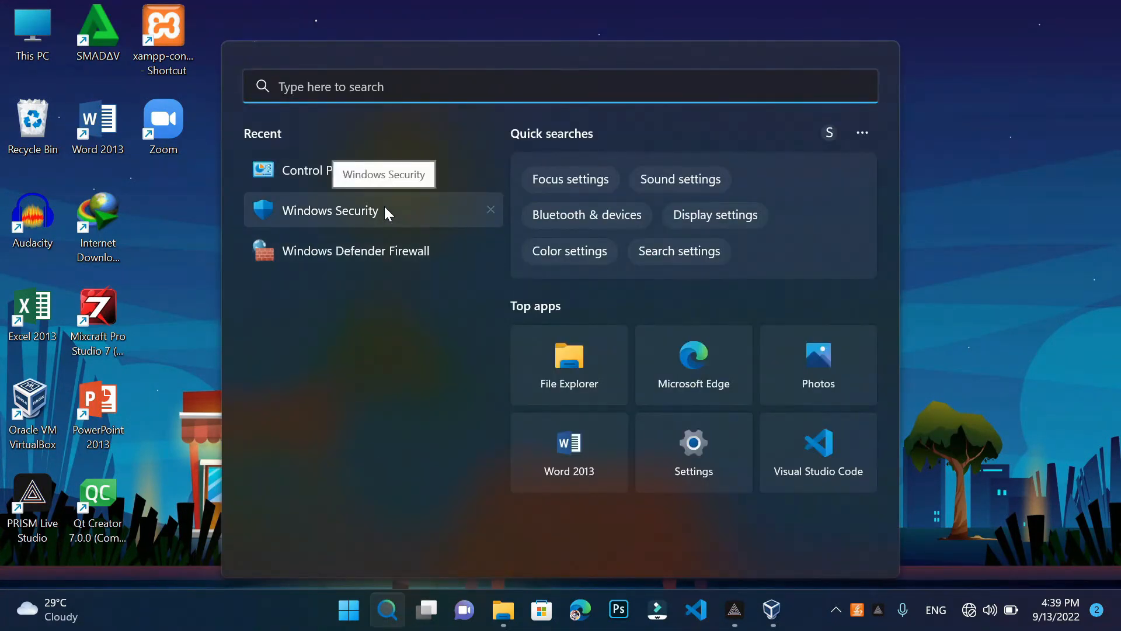
pyautogui.click(385, 209)
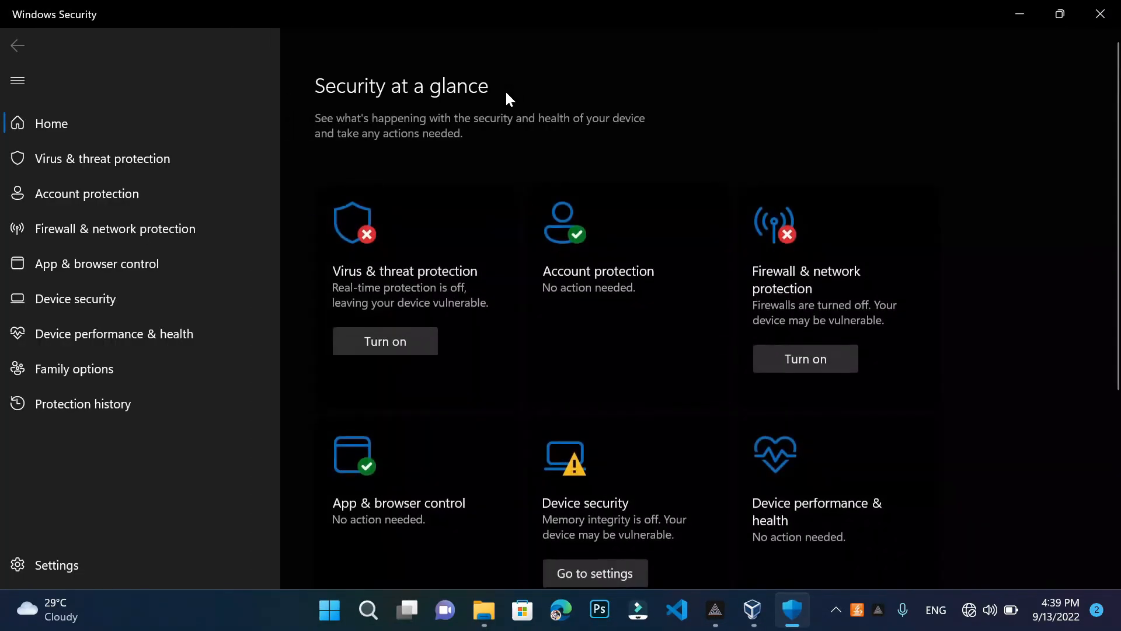
pyautogui.click(1101, 13)
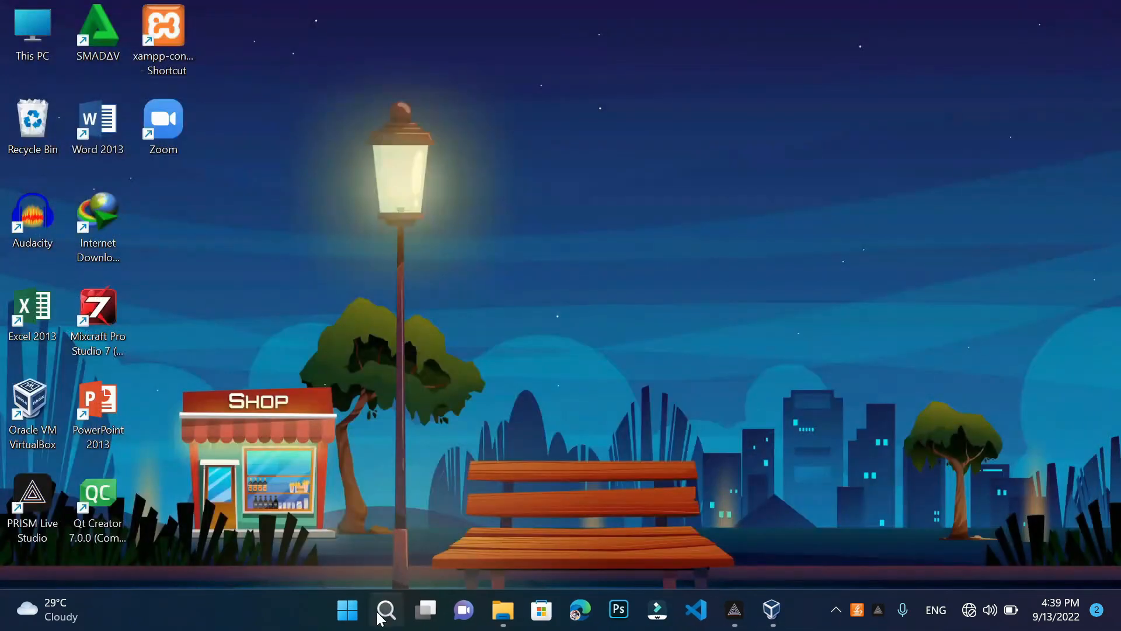
pyautogui.click(387, 609)
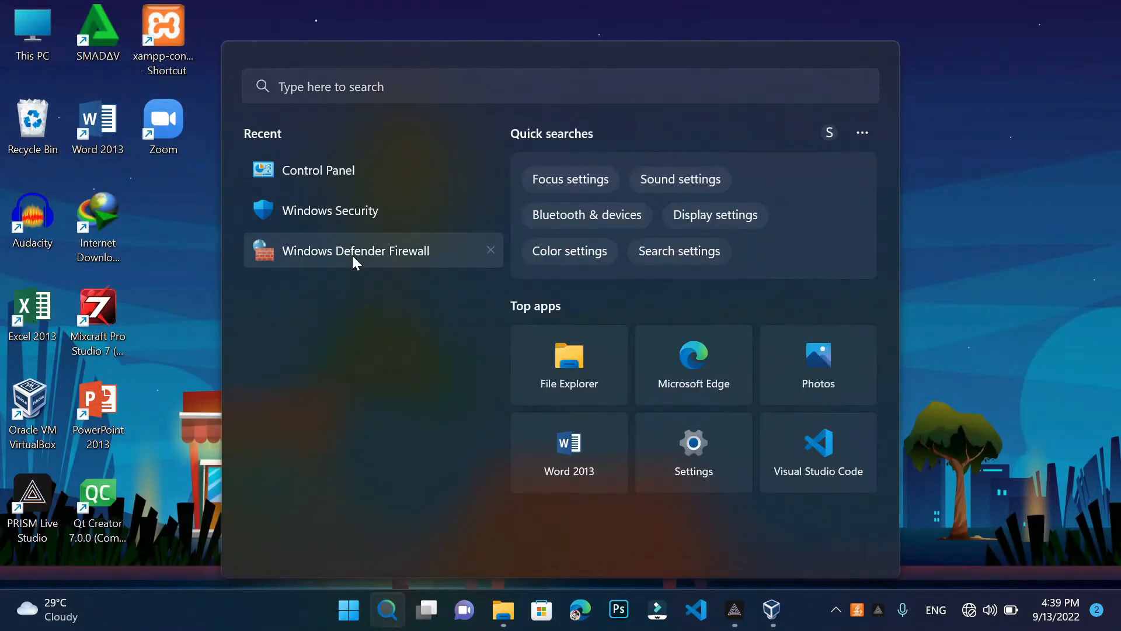
pyautogui.press('Escape')
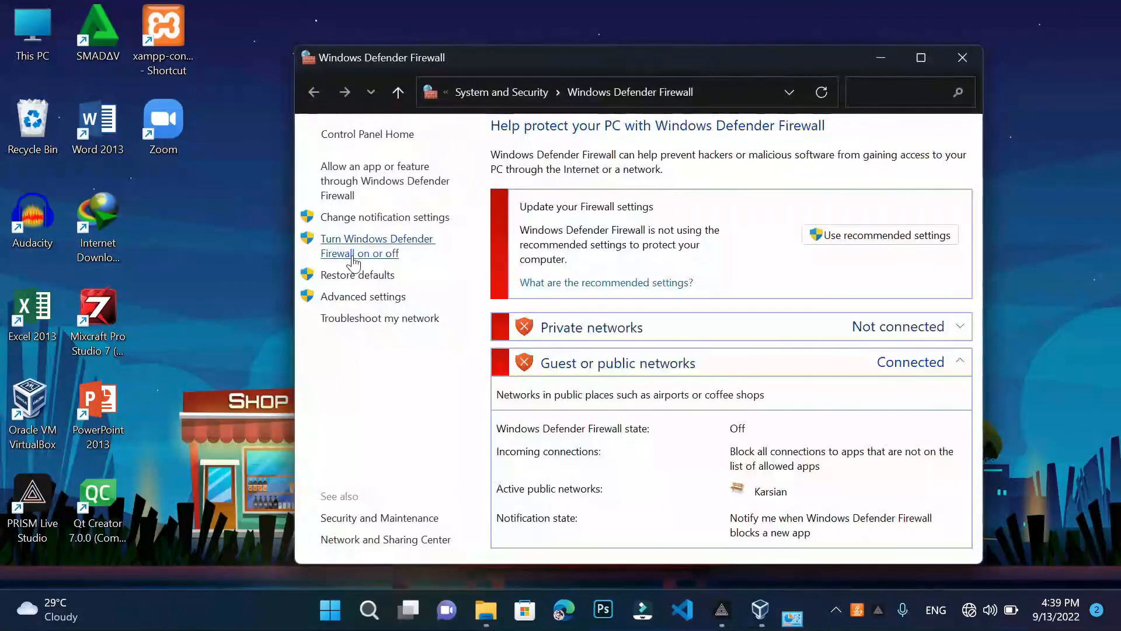
pyautogui.click(963, 57)
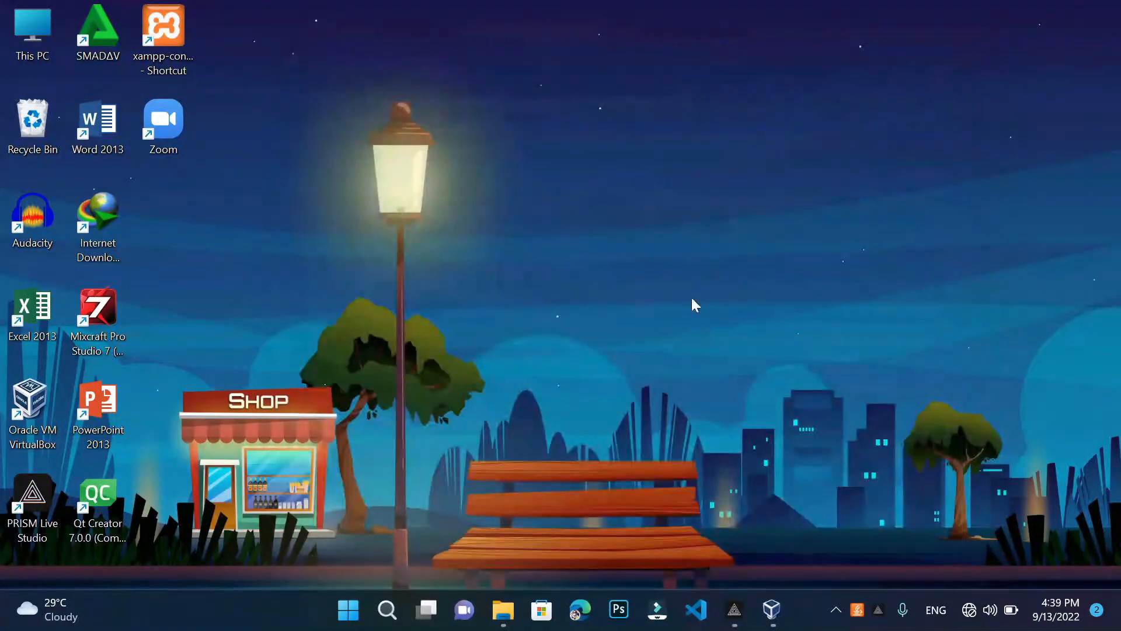
# Open the Wi-Fi adapter's Properties via Control Panel's Network and Sharing Center adapter settings
pyautogui.click(387, 610)
pyautogui.click(358, 170)
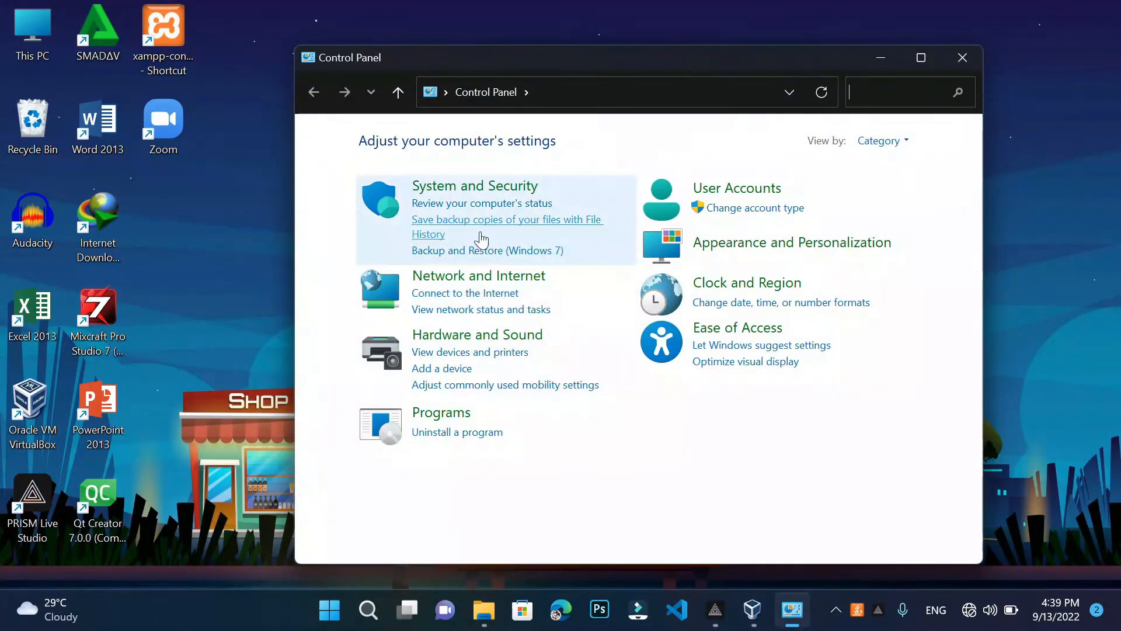
pyautogui.click(503, 280)
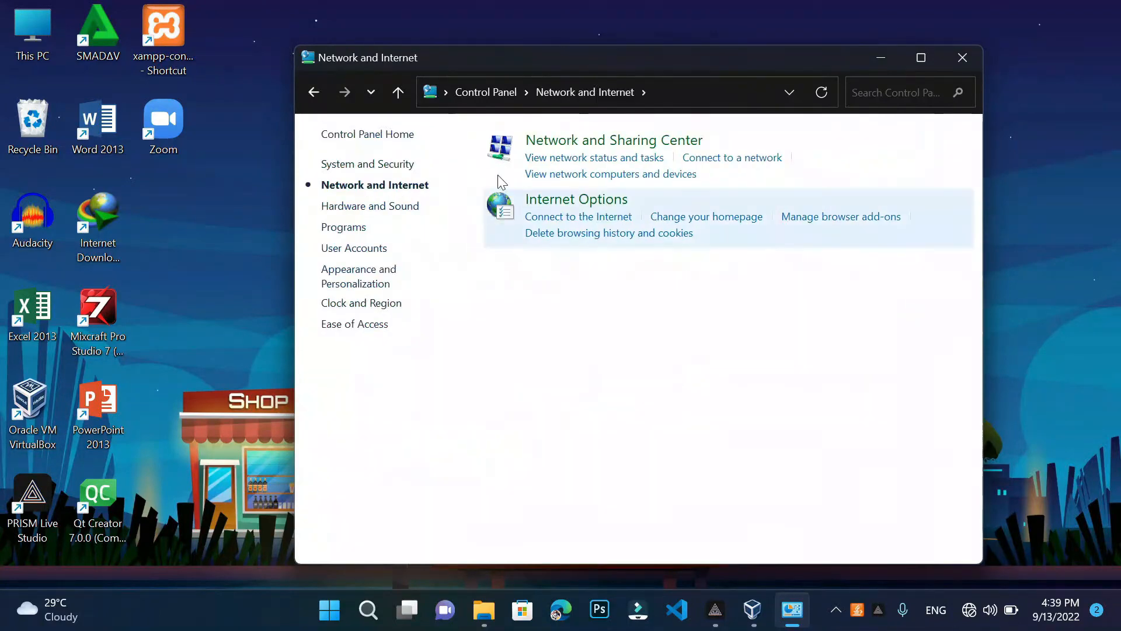
pyautogui.click(556, 150)
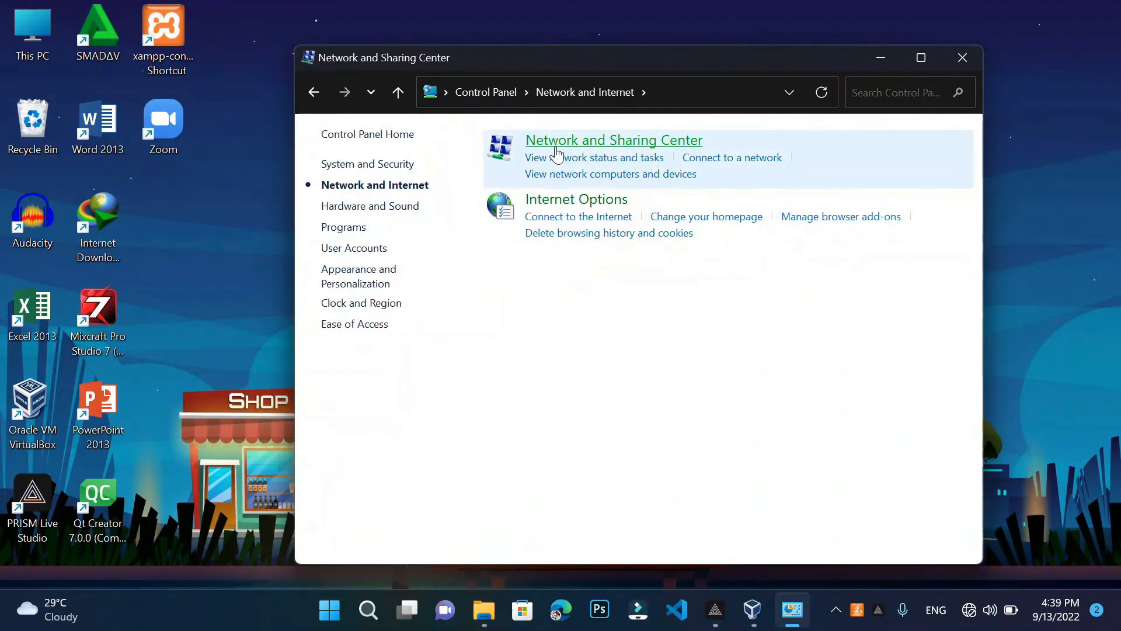
pyautogui.click(349, 169)
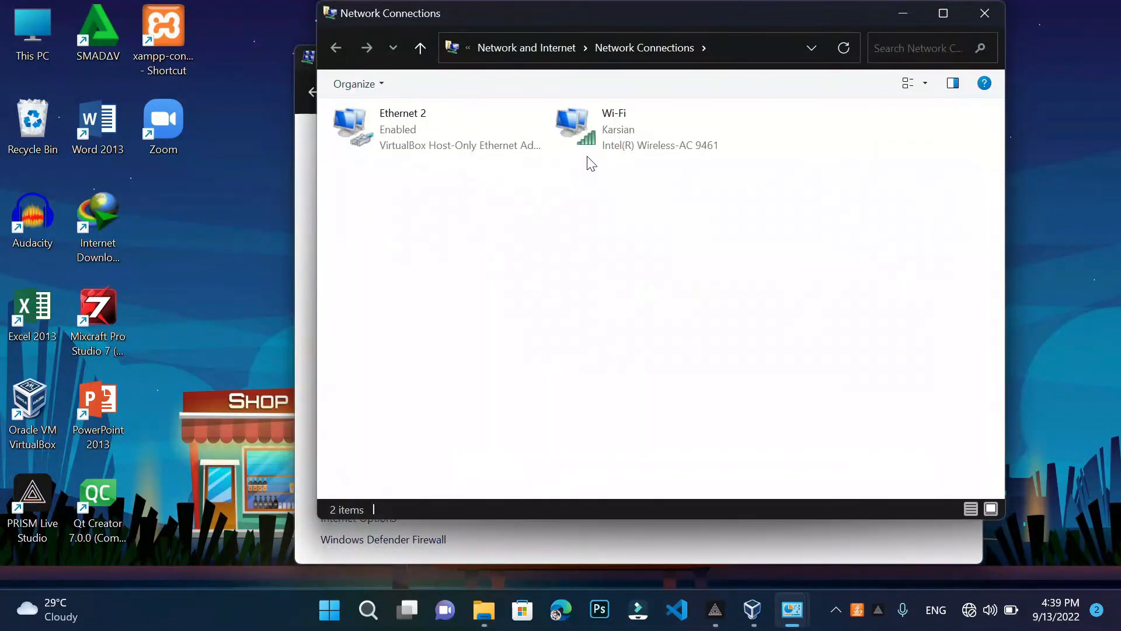
pyautogui.click(615, 136)
pyautogui.rightClick(615, 136)
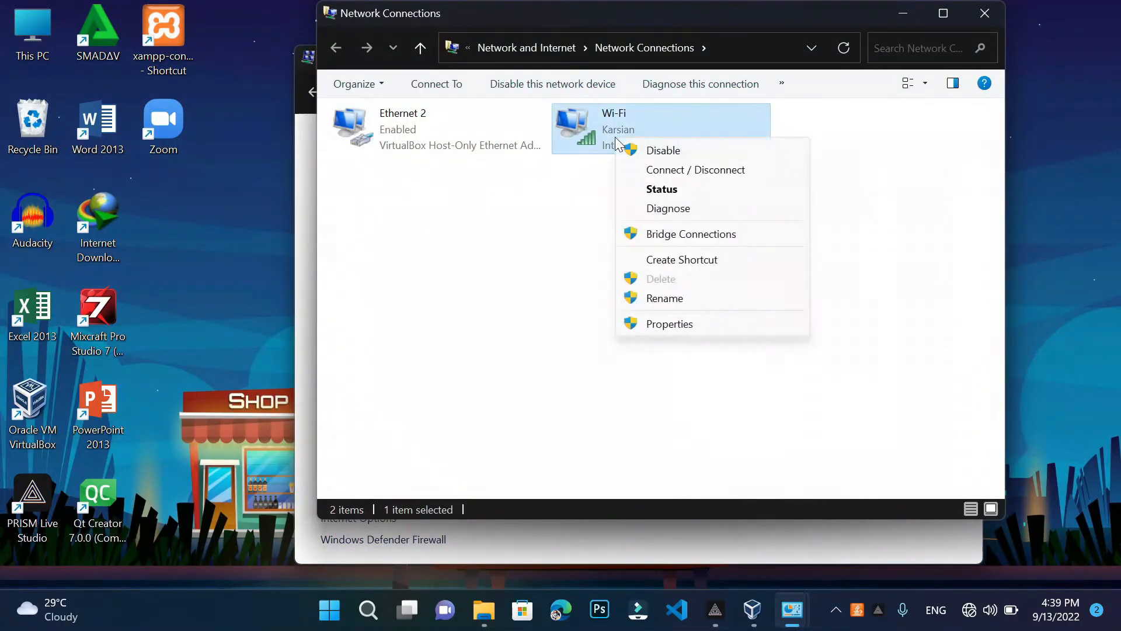
pyautogui.click(681, 325)
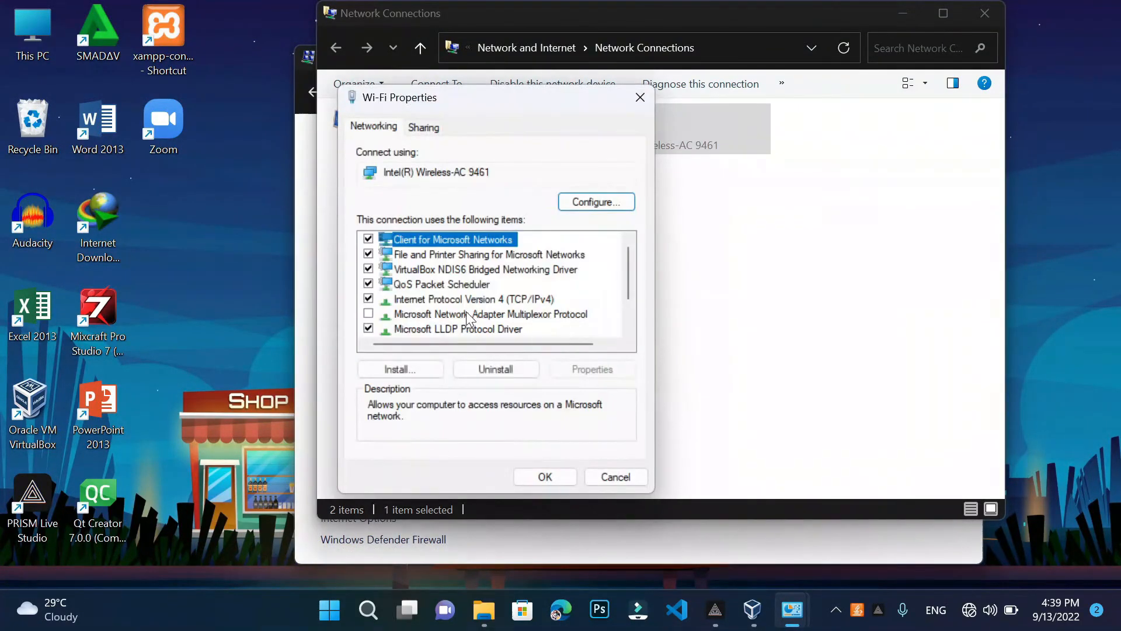
# Switch Wi-Fi IPv4 to Obtain IP address and DNS server automatically, confirming with OK twice
pyautogui.doubleClick(447, 298)
pyautogui.click(438, 294)
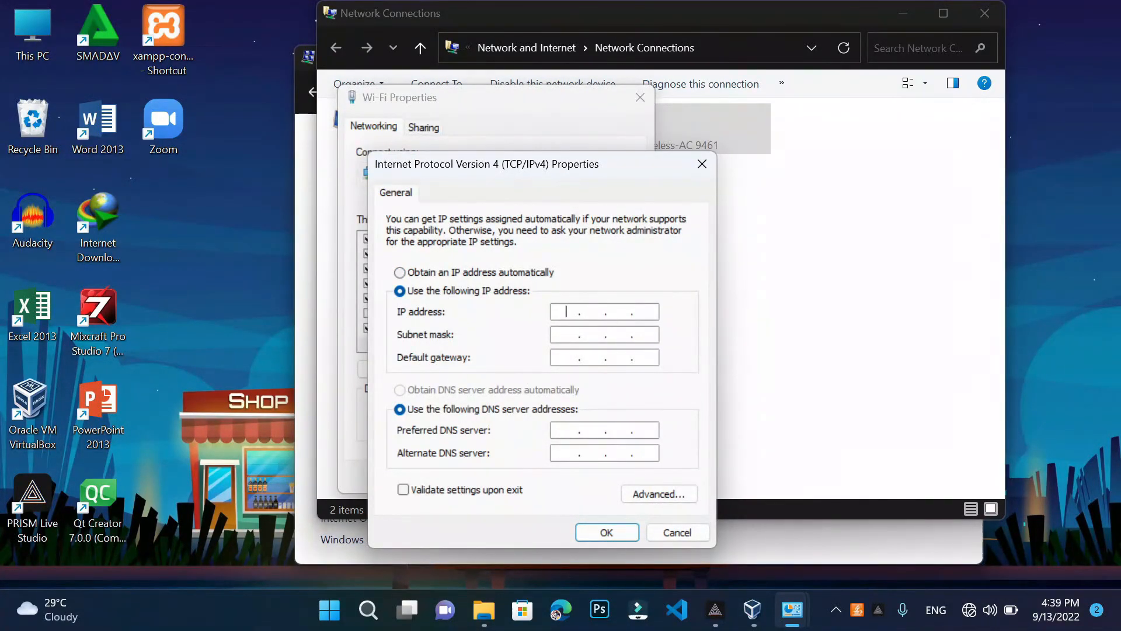
pyautogui.click(593, 311)
pyautogui.press('Right')
pyautogui.press('Right')
pyautogui.press('Tab')
pyautogui.press('Right')
pyautogui.press('Right')
pyautogui.press('Right')
pyautogui.click(450, 275)
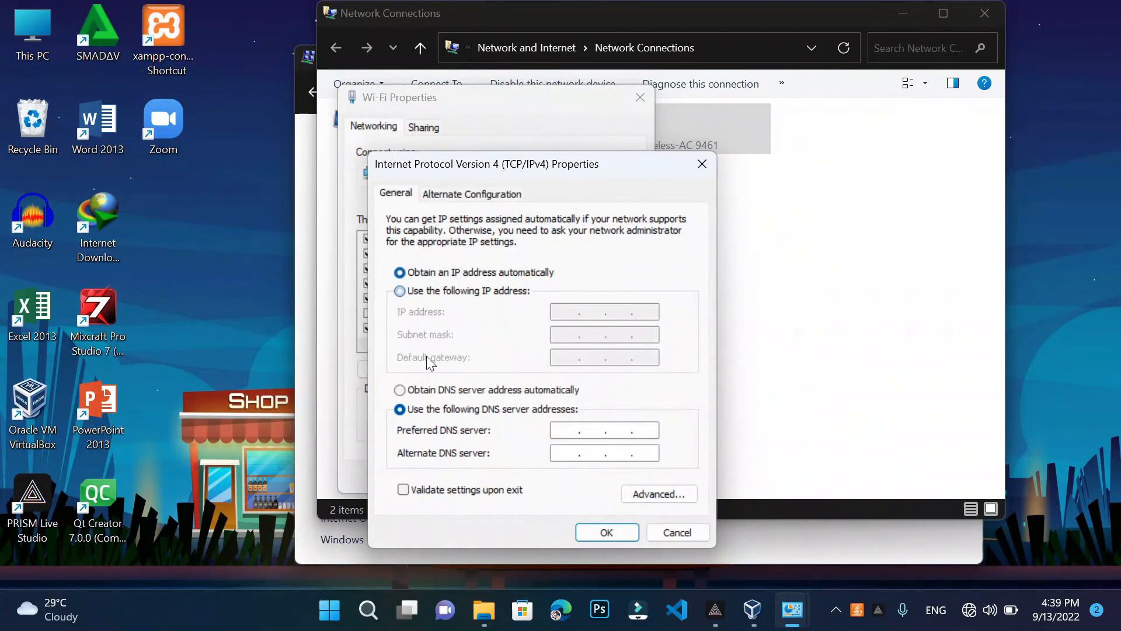
pyautogui.click(425, 388)
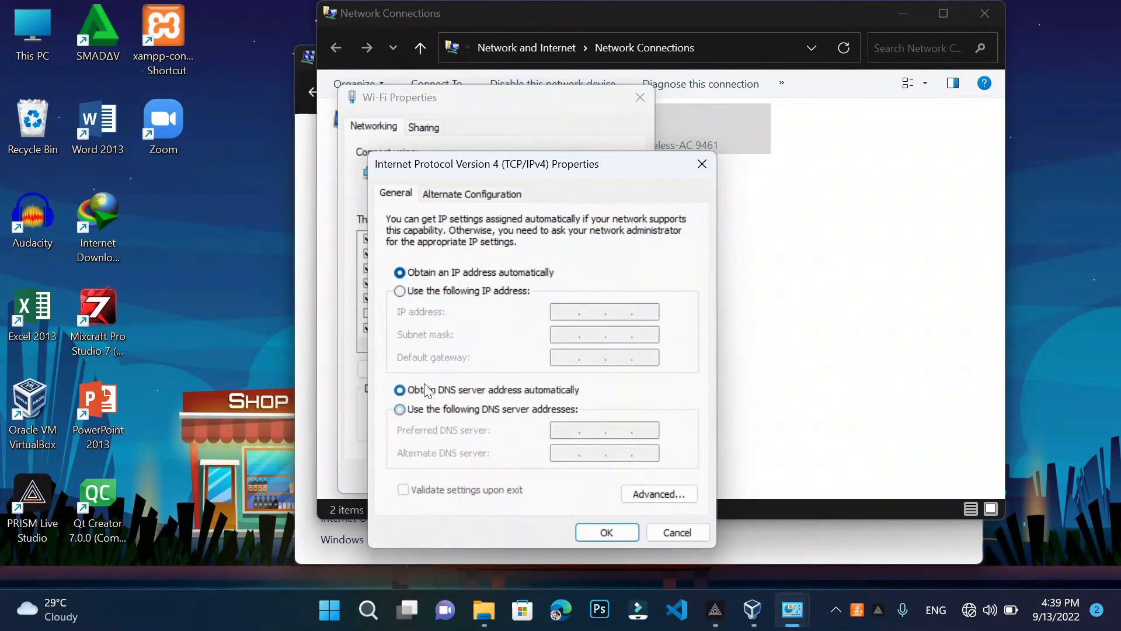
pyautogui.click(607, 534)
pyautogui.click(565, 479)
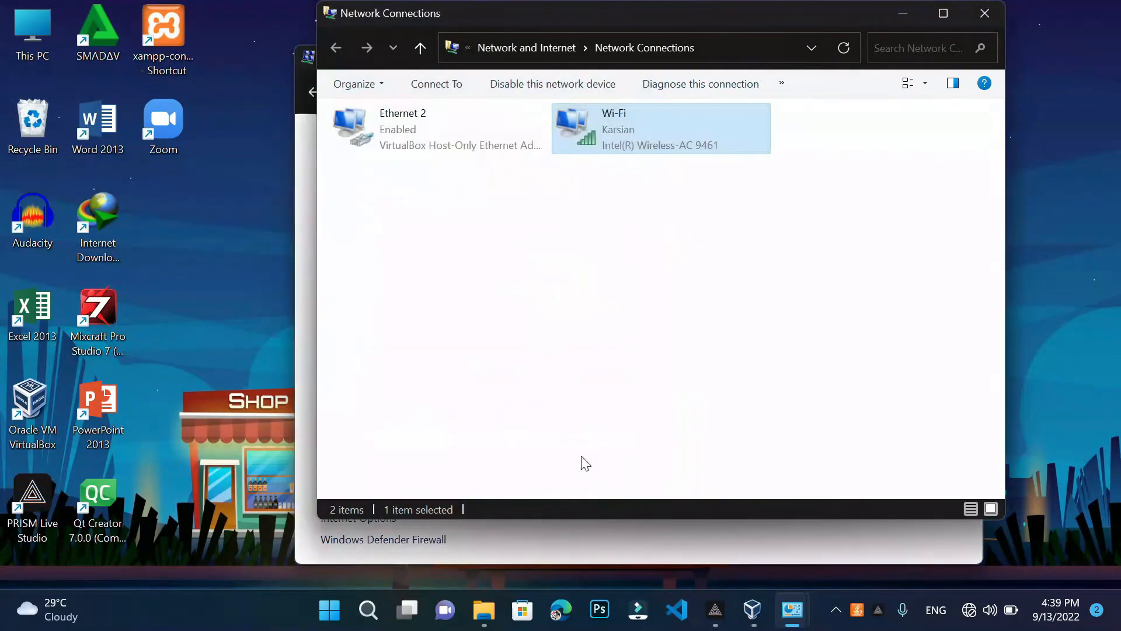